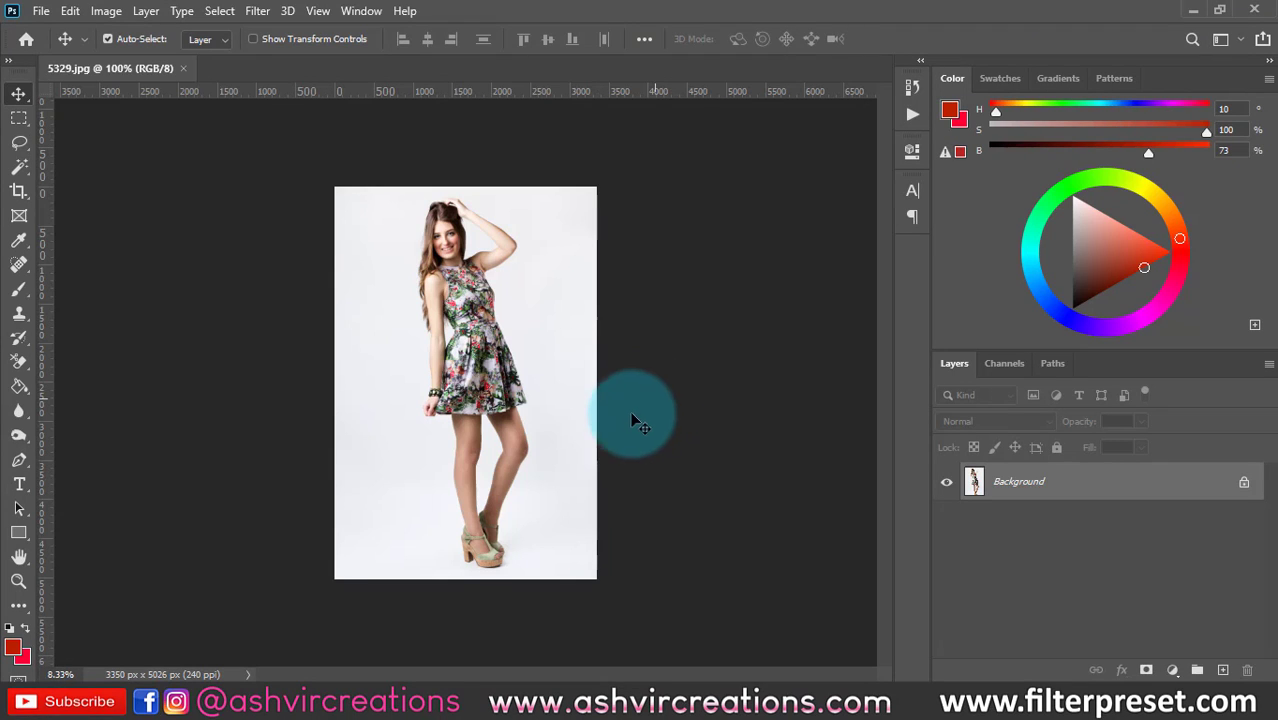
# Step: Close the Color panel's tab group and narrow the panel dock so that the canvas area is wider
pyautogui.click(1268, 78)
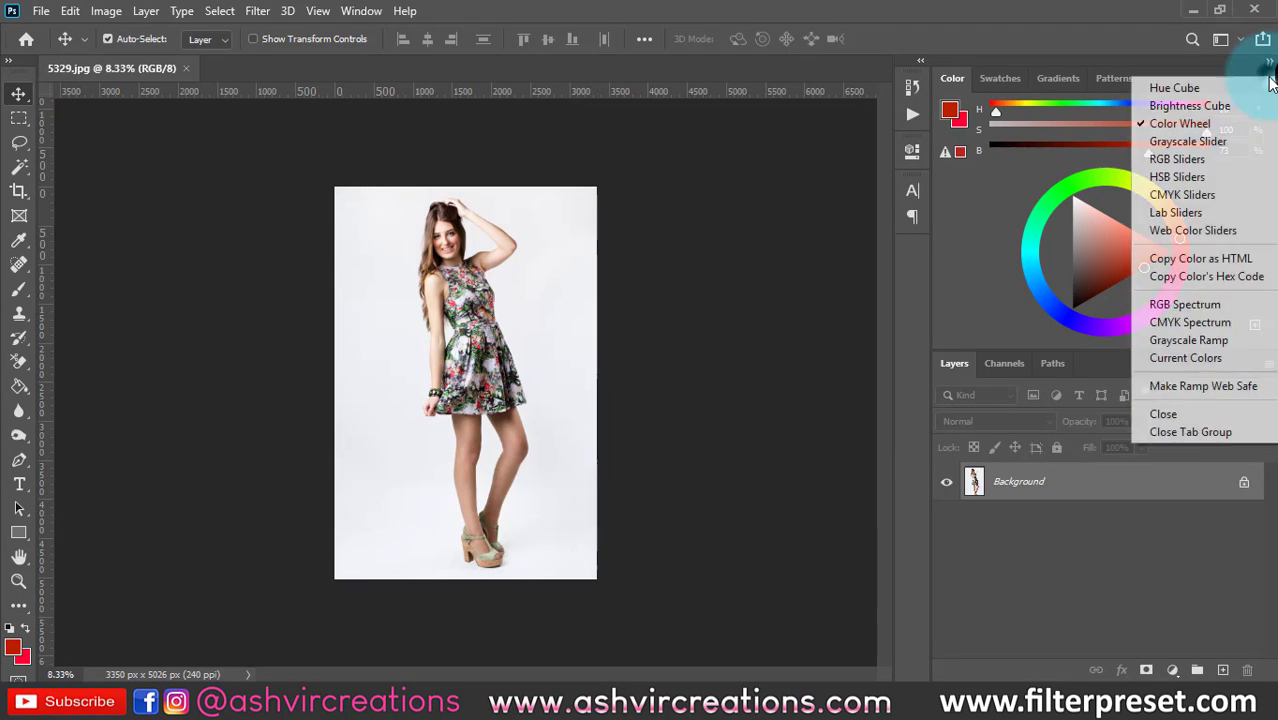
pyautogui.click(1190, 432)
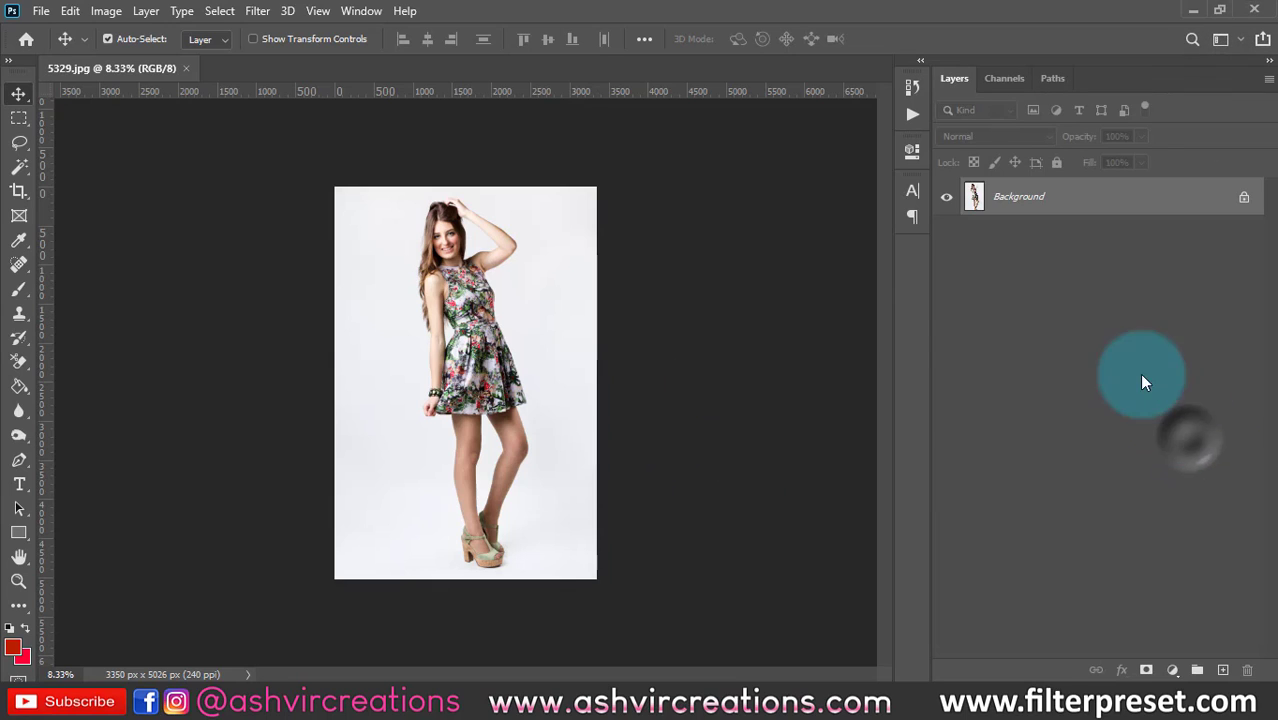
pyautogui.moveTo(928, 285); pyautogui.dragTo(1027, 285)
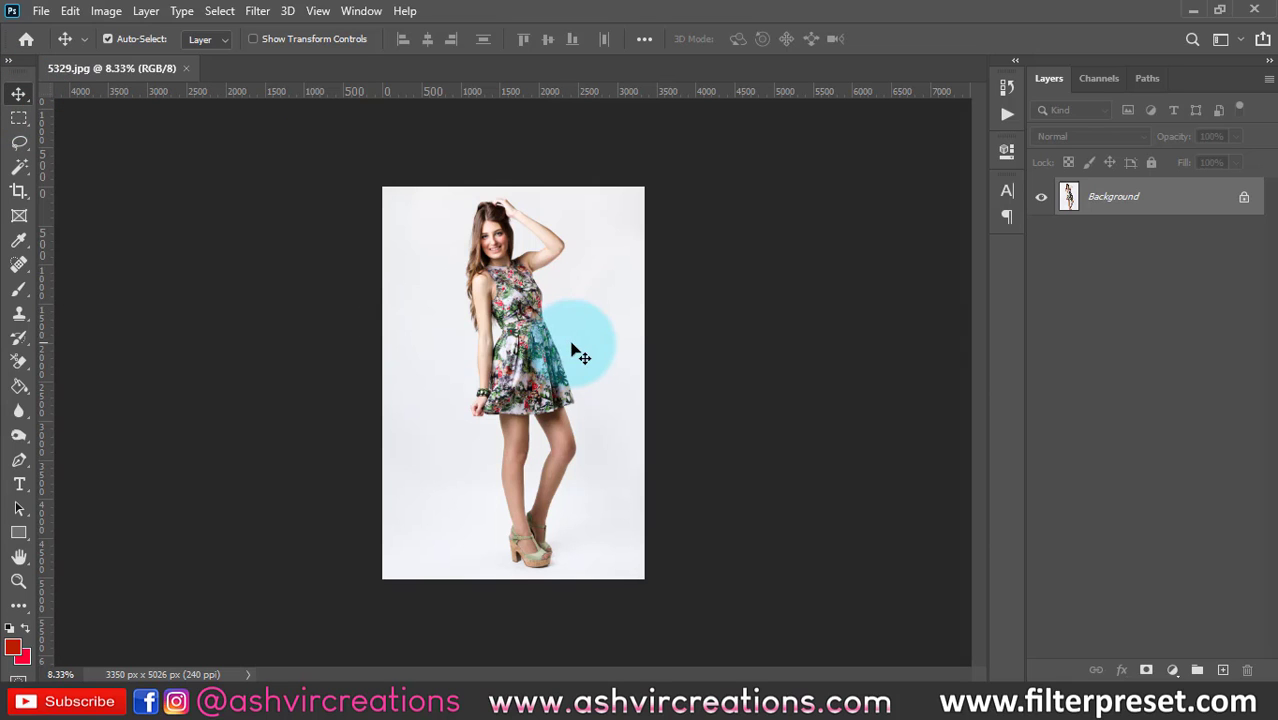
# Step: Convert the locked Background of 5329.jpg into an editable layer, keeping the default name
pyautogui.doubleClick(1162, 210)
pyautogui.click(836, 202)
pyautogui.moveTo(545, 346); pyautogui.dragTo(590, 340)
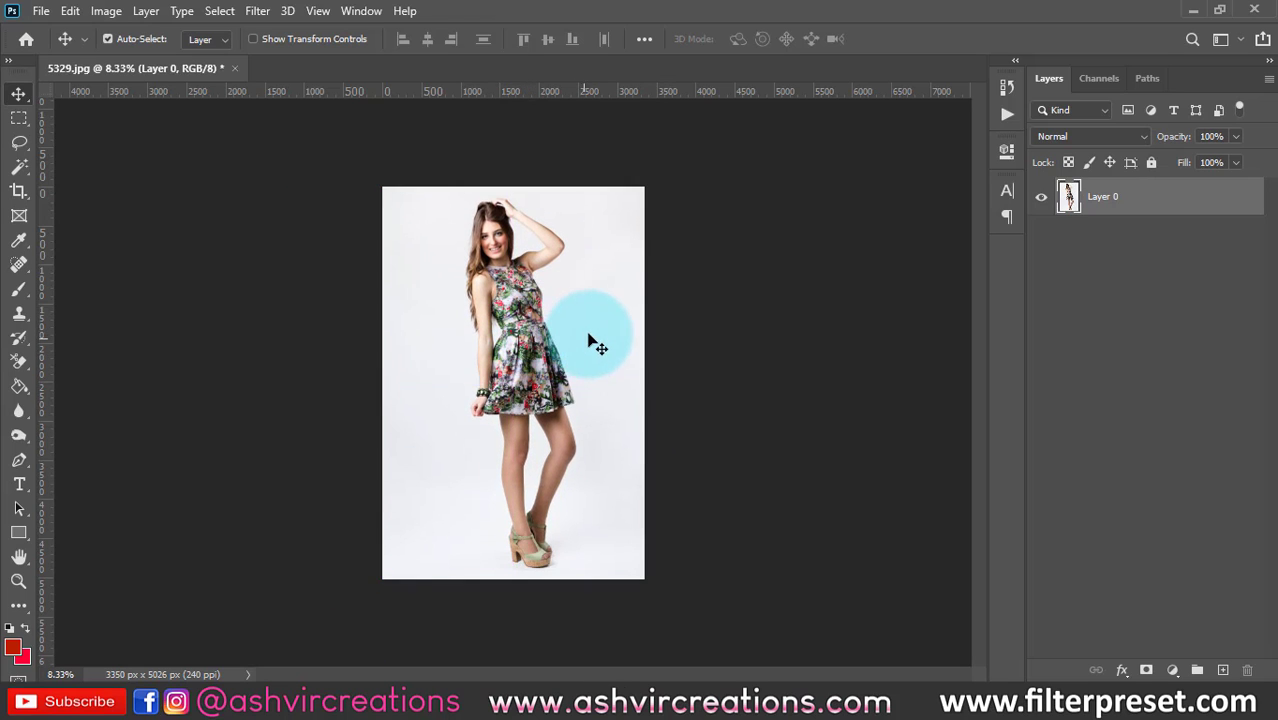
# Step: Select a rectangle of about 2429 by 2648 px around the woman's torso and dress with the Rectangular Marquee tool
pyautogui.click(25, 122)
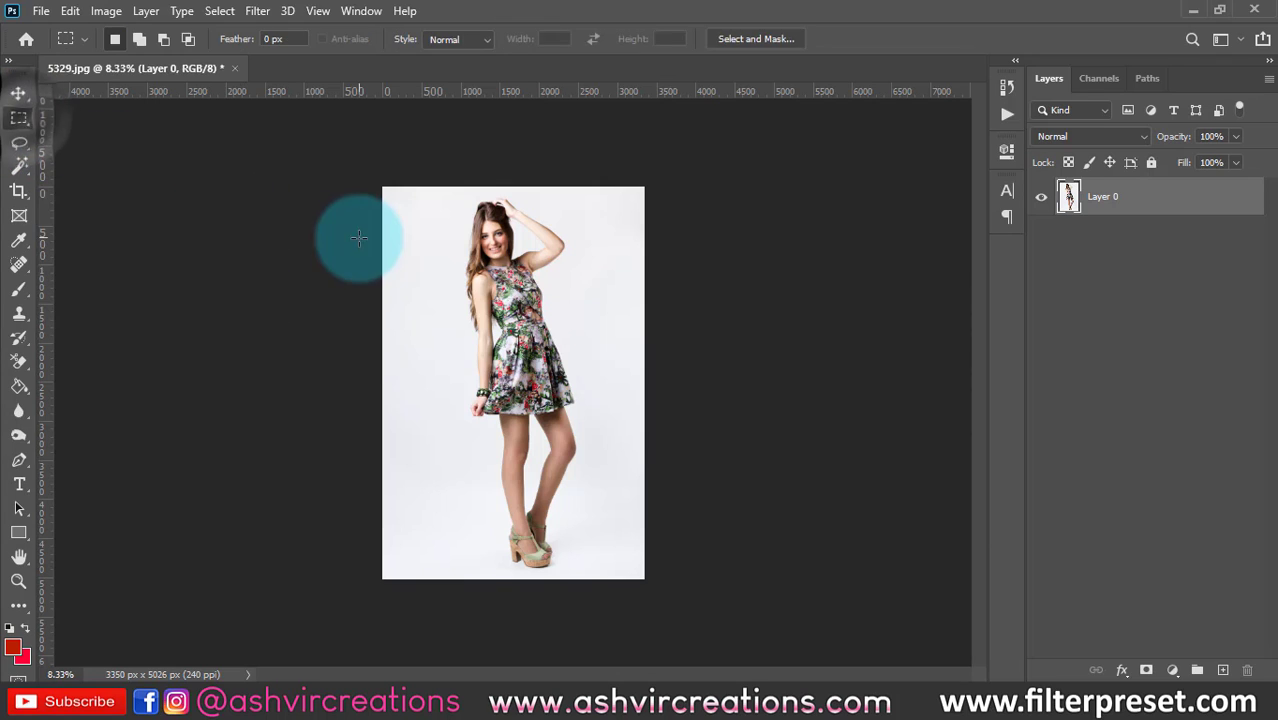
pyautogui.scroll(2, 380, 244)
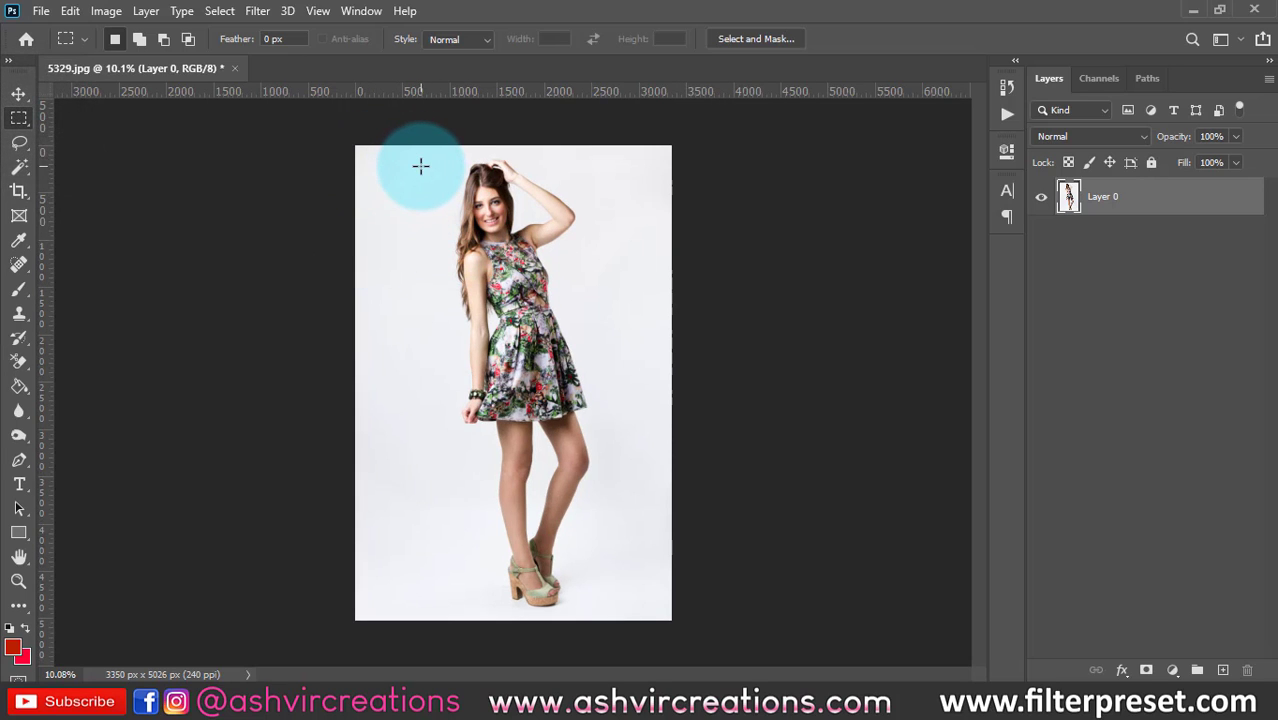
pyautogui.moveTo(416, 155); pyautogui.dragTo(623, 359)
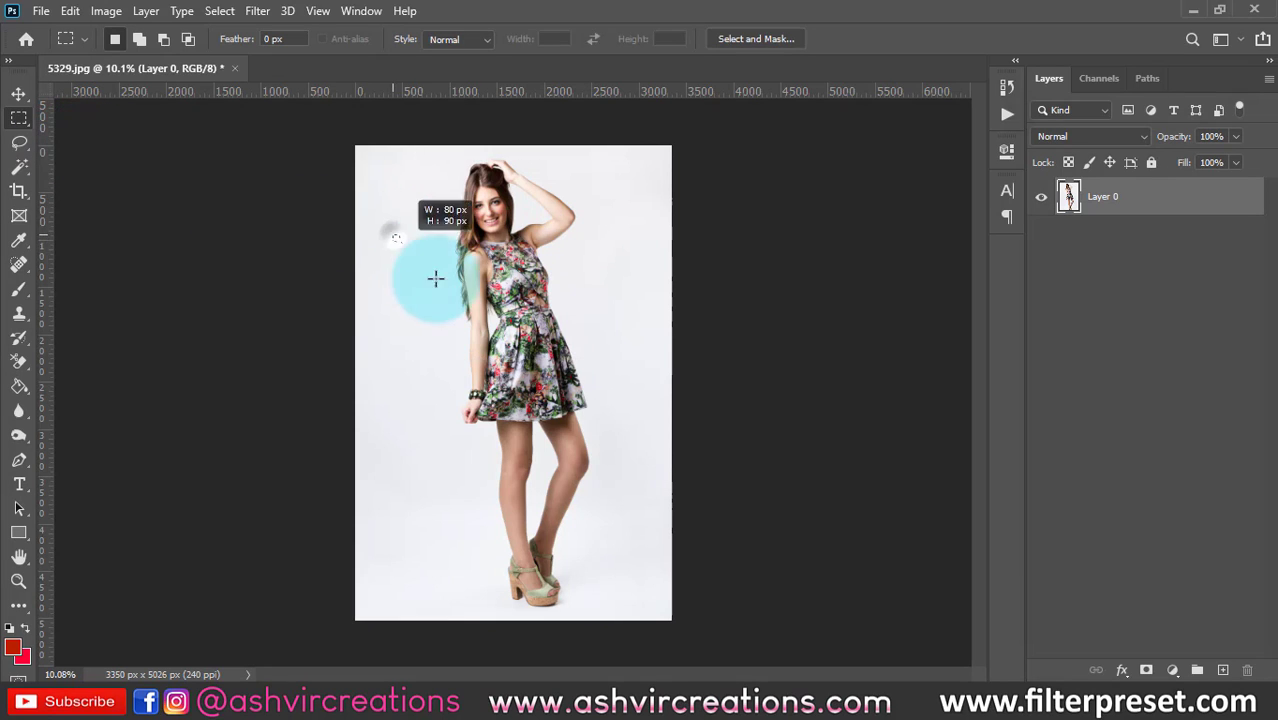
pyautogui.moveTo(435, 278); pyautogui.dragTo(437, 312)
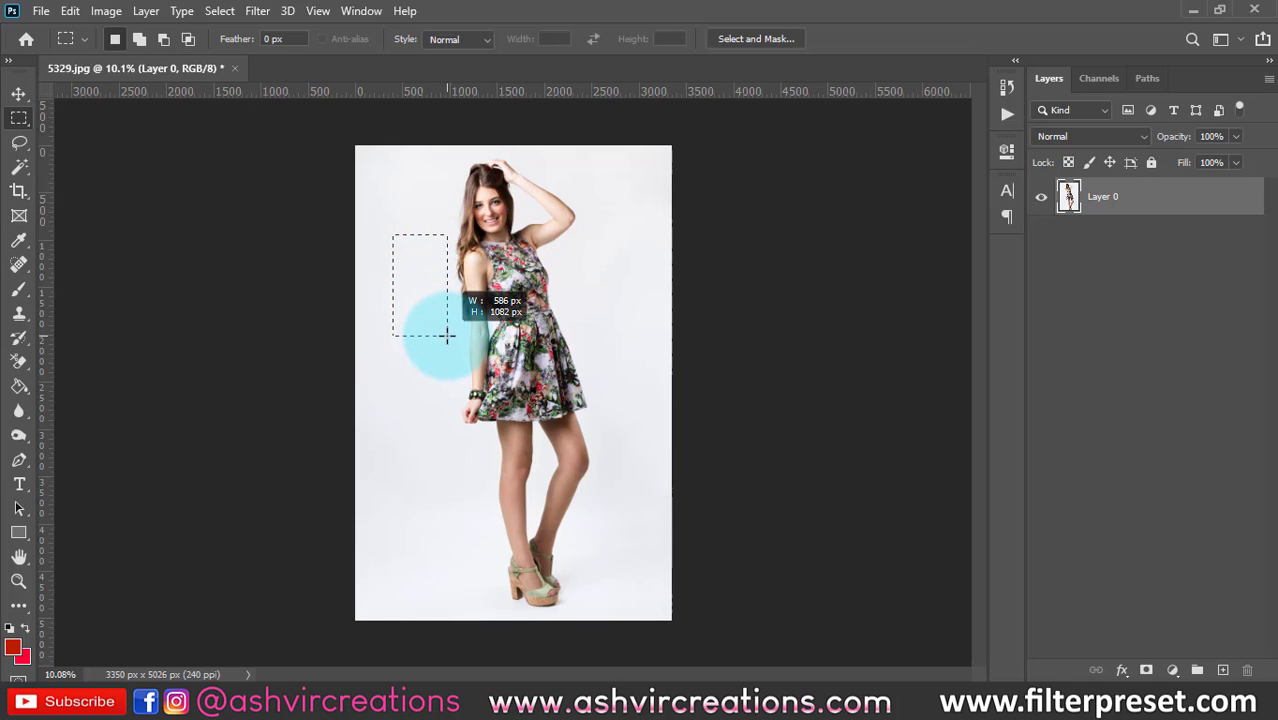
pyautogui.moveTo(417, 276); pyautogui.dragTo(433, 364)
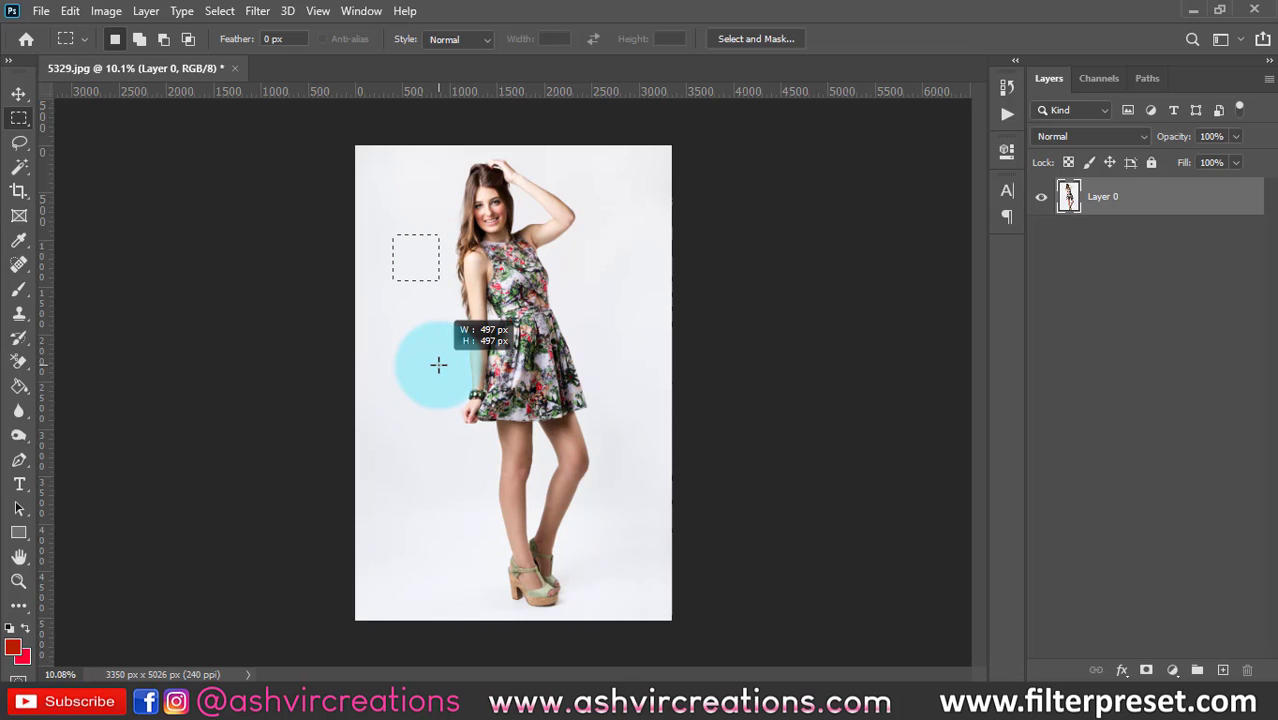
pyautogui.moveTo(438, 364); pyautogui.dragTo(629, 433)
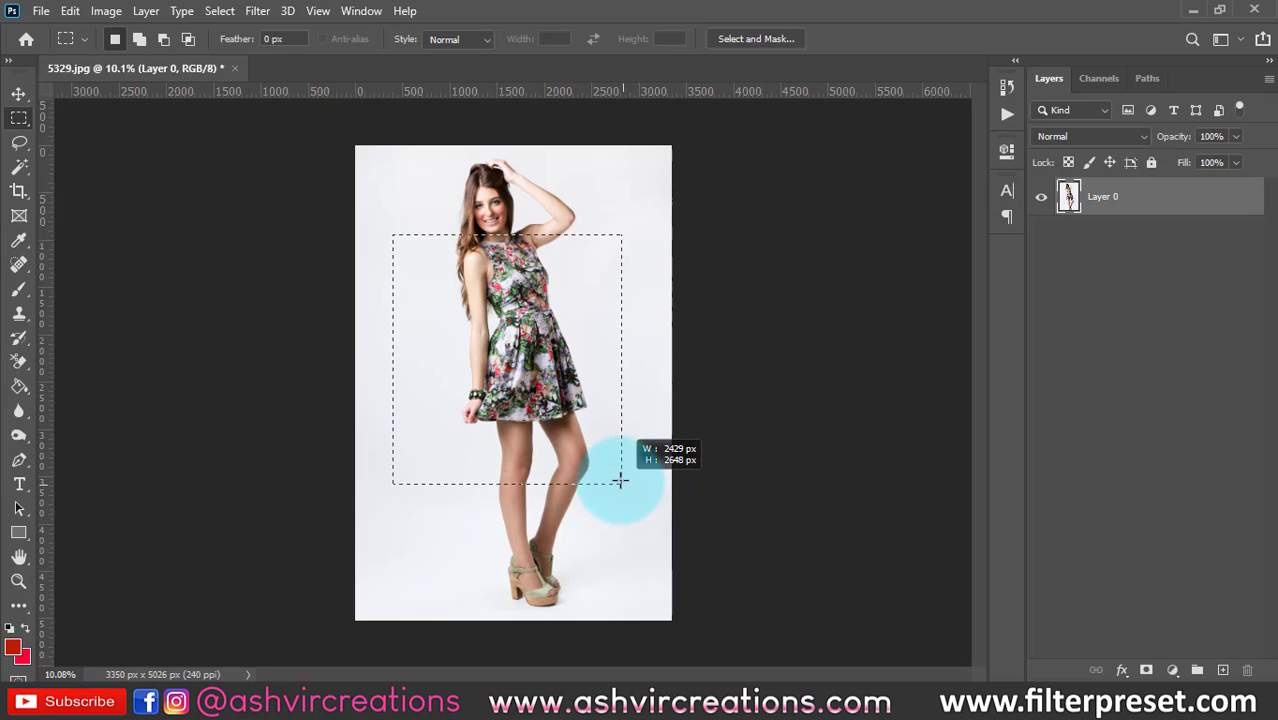
# Step: Add a smaller rectangle around the woman's head and raised arm to the existing selection
pyautogui.scroll(3, 540, 380)
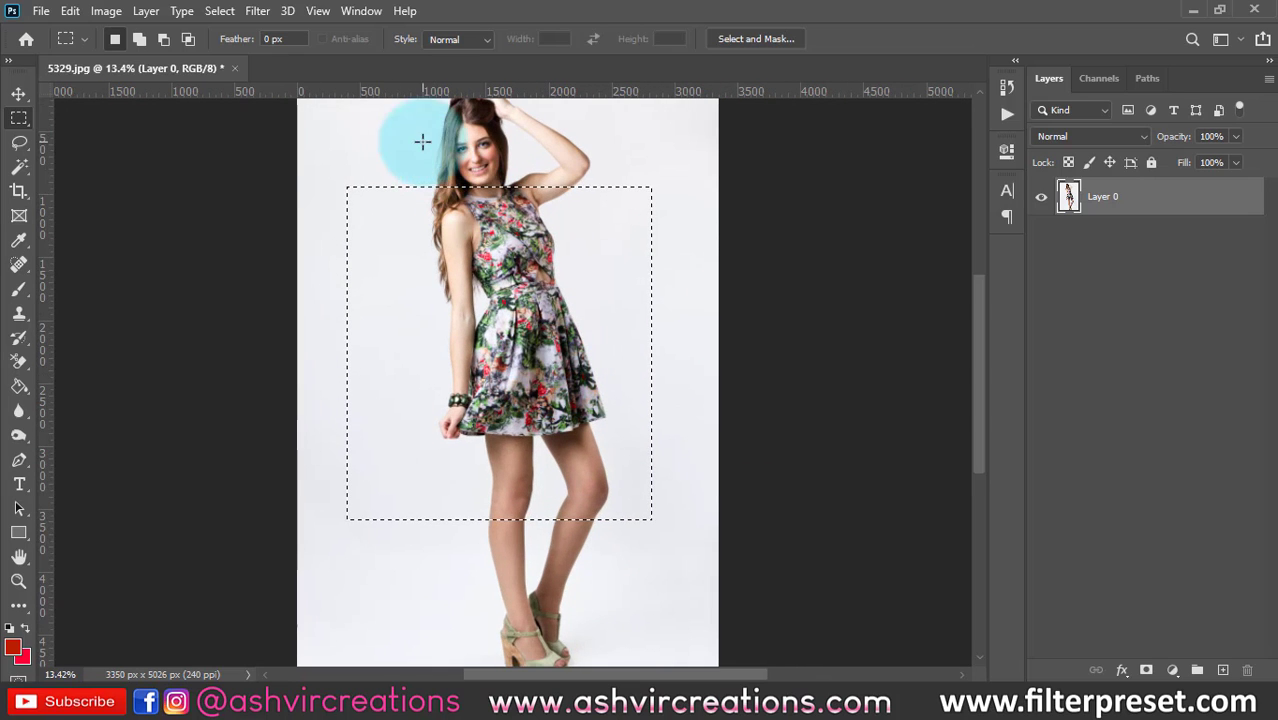
pyautogui.scroll(-3, 498, 290)
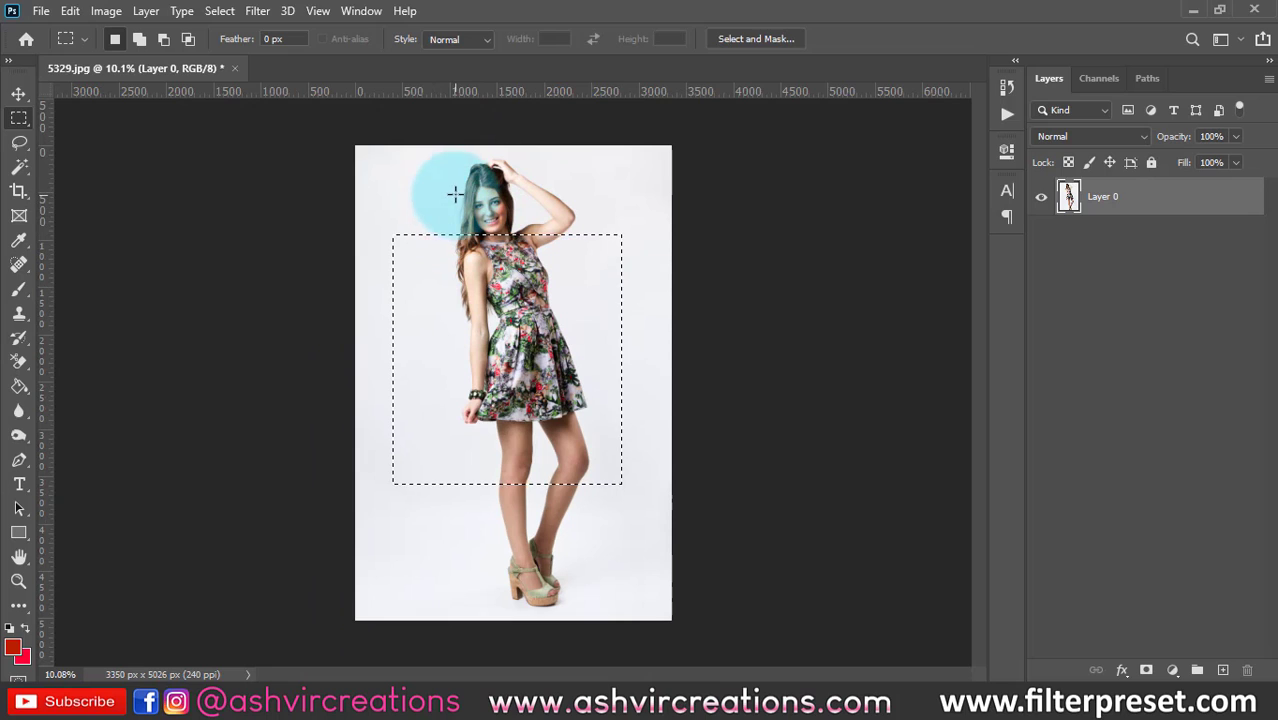
pyautogui.click(139, 41)
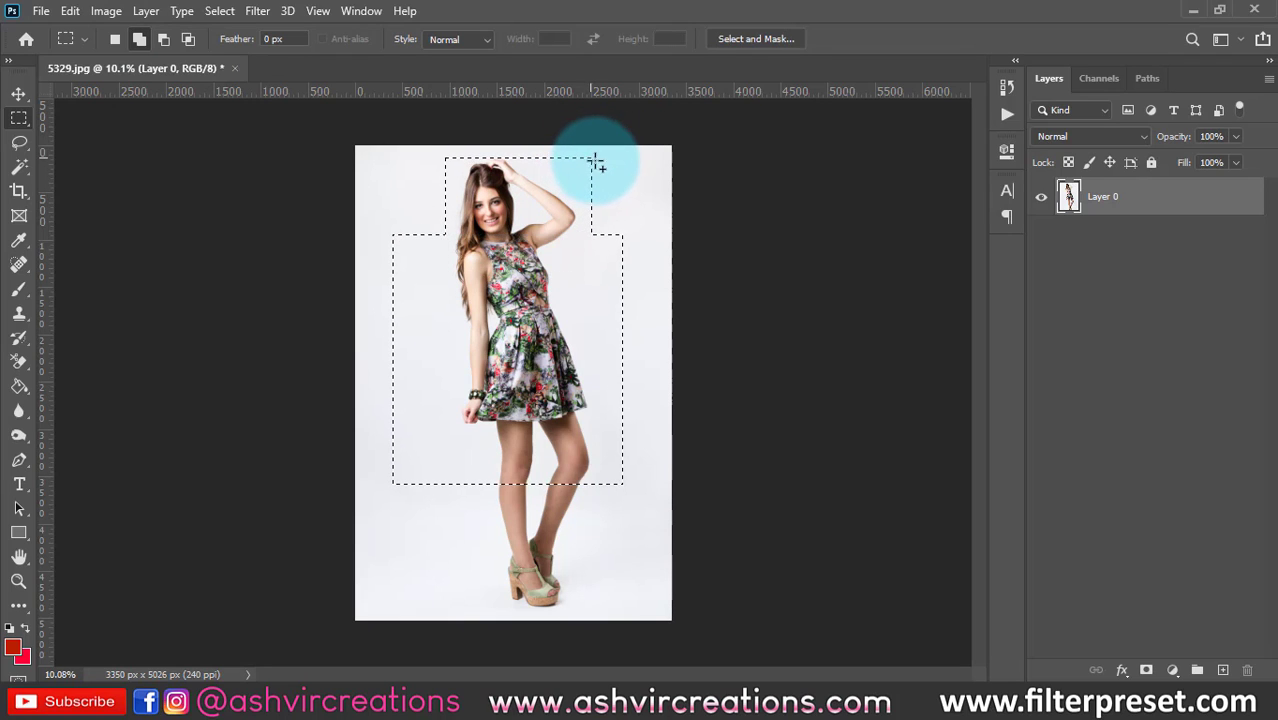
# Step: Copy the selected area to a new layer and hide Layer 0
pyautogui.rightClick(519, 312)
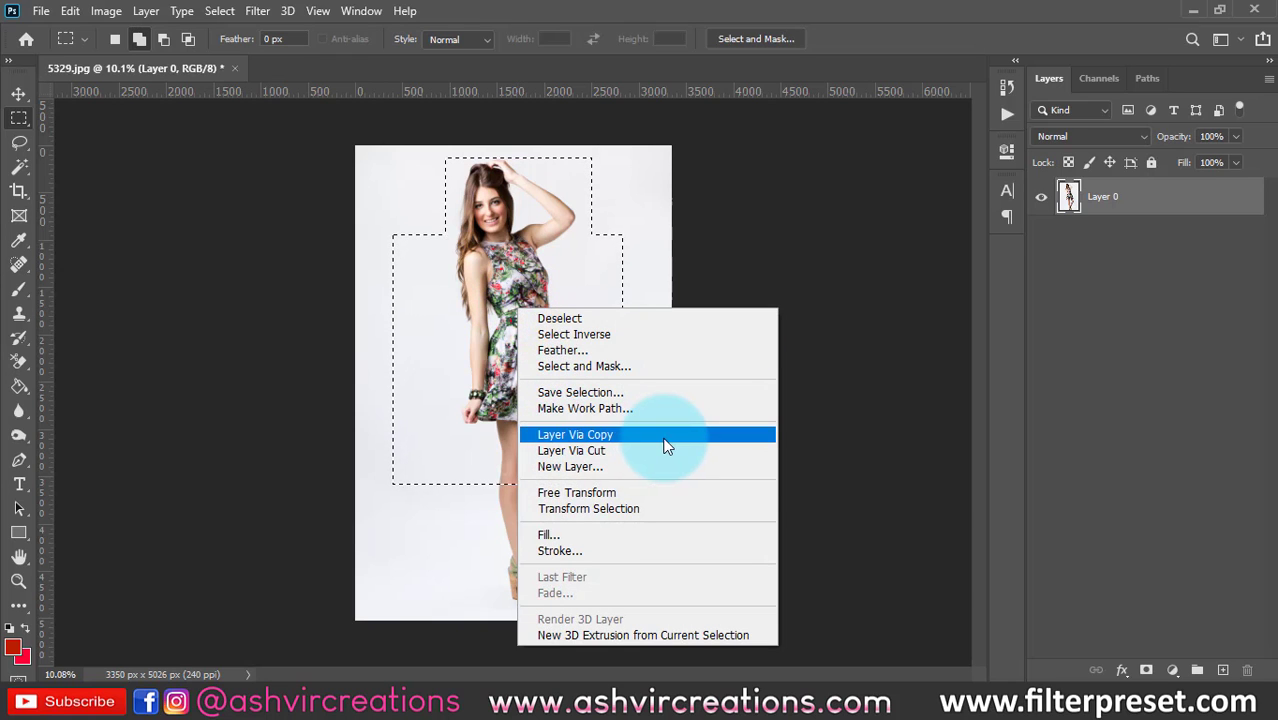
pyautogui.click(667, 437)
pyautogui.click(1043, 238)
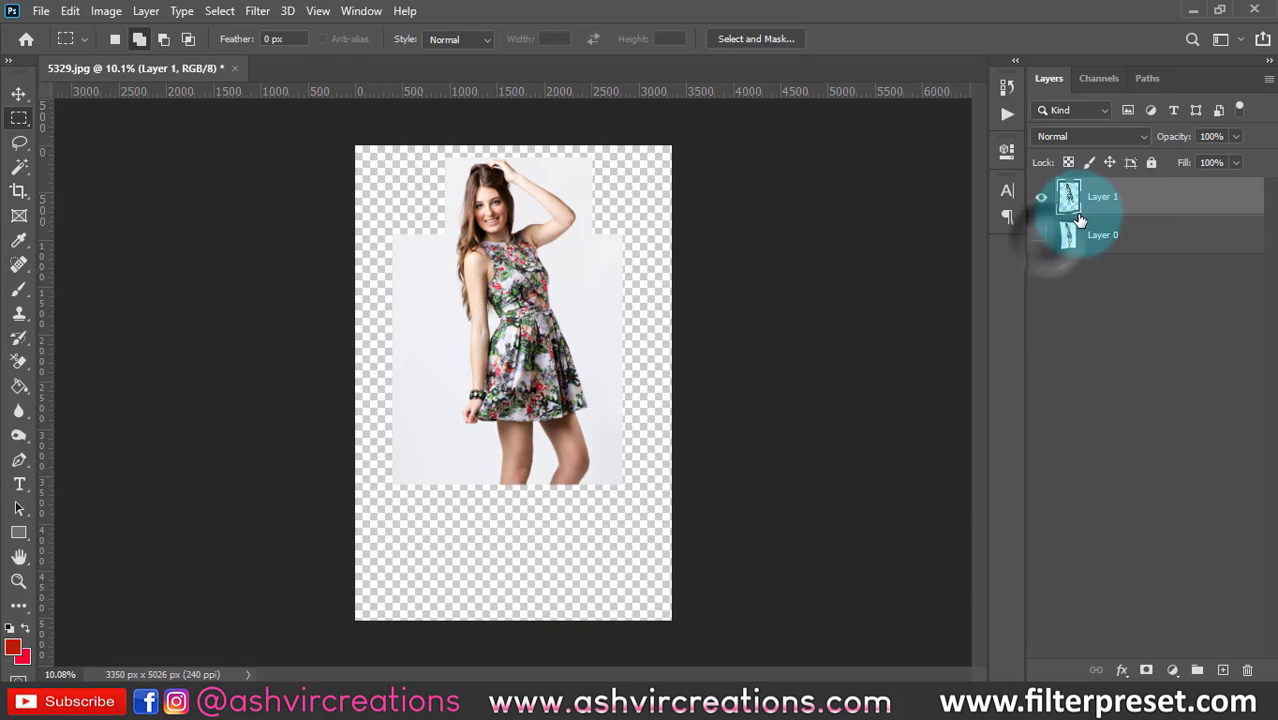
# Step: Move the copied cut-out of the woman slightly down and to the right on the canvas
pyautogui.scroll(1, 493, 257)
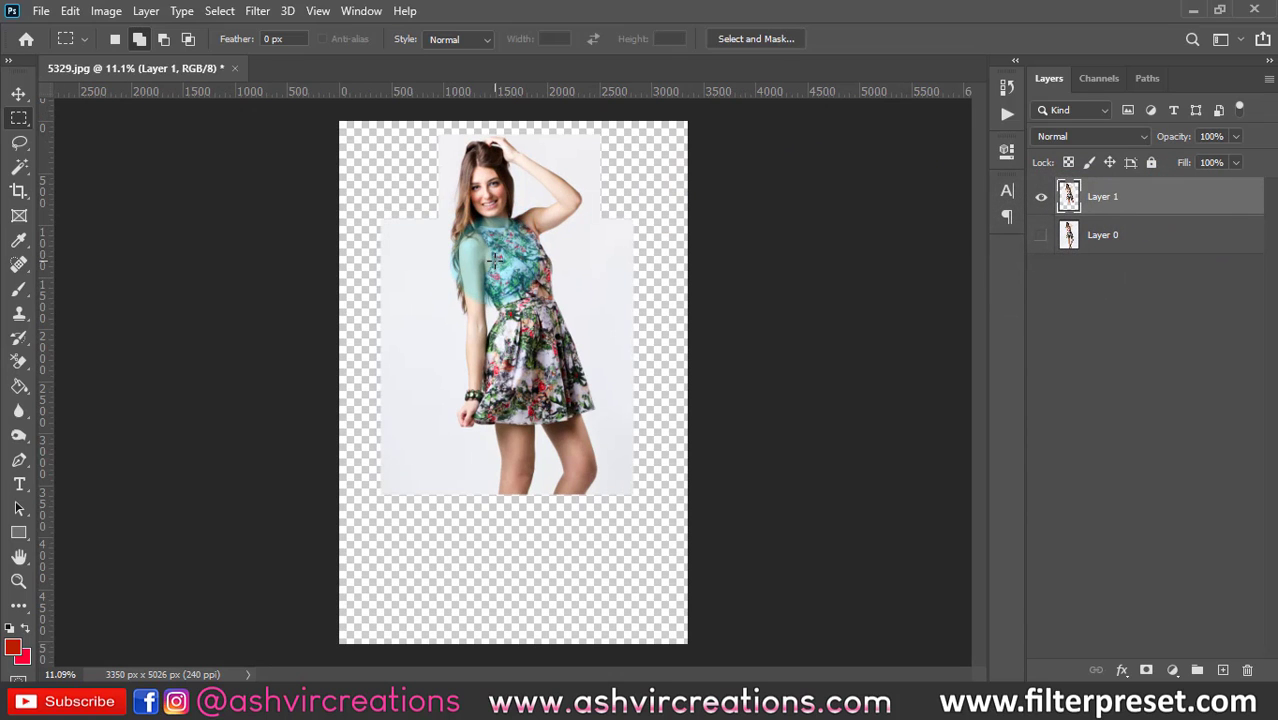
pyautogui.press('v')
pyautogui.moveTo(522, 268); pyautogui.dragTo(561, 280)
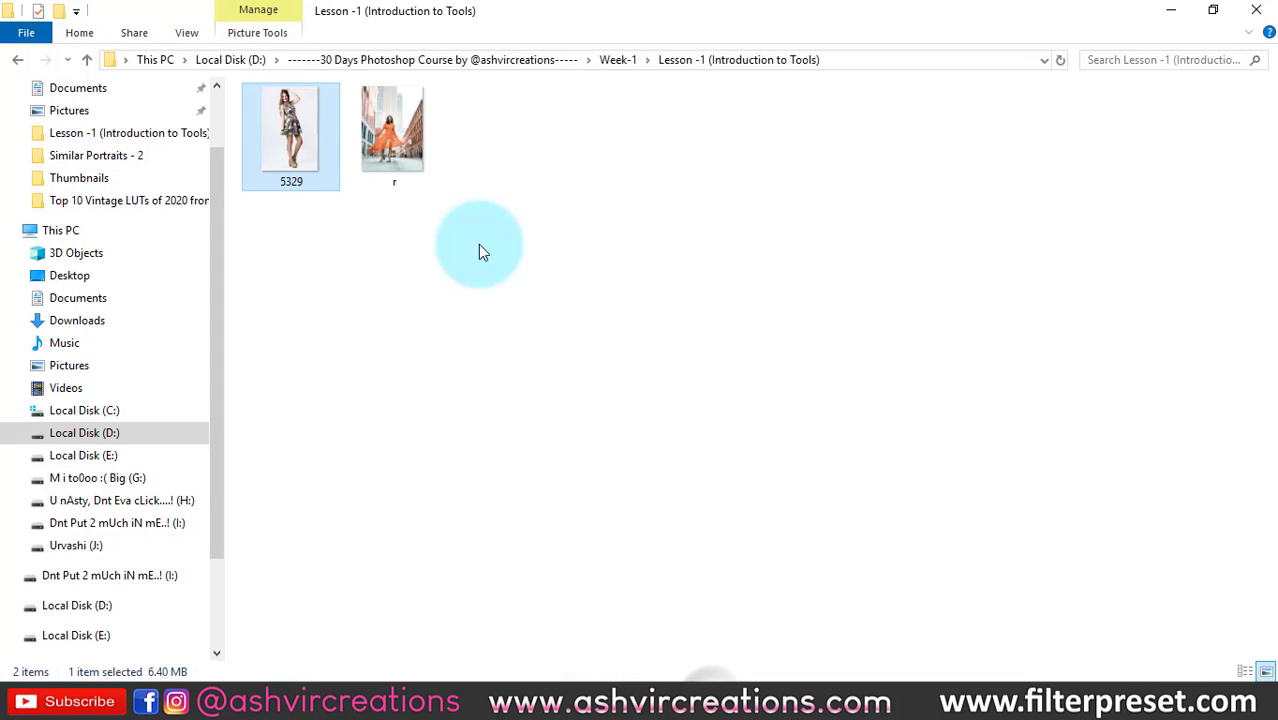
# Step: Open the image r from the Lesson -1 (Introduction to Tools) folder in Photoshop
pyautogui.click(392, 135)
pyautogui.rightClick(400, 110)
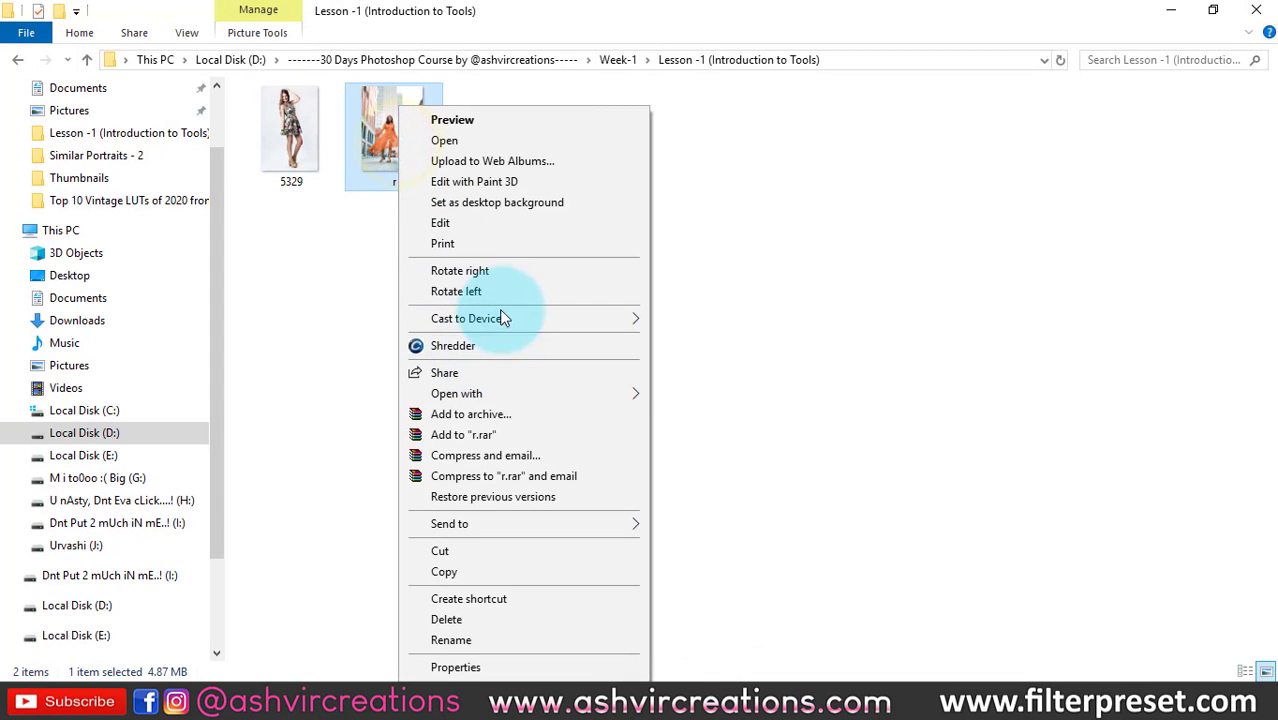
pyautogui.moveTo(507, 399)
pyautogui.click(666, 392)
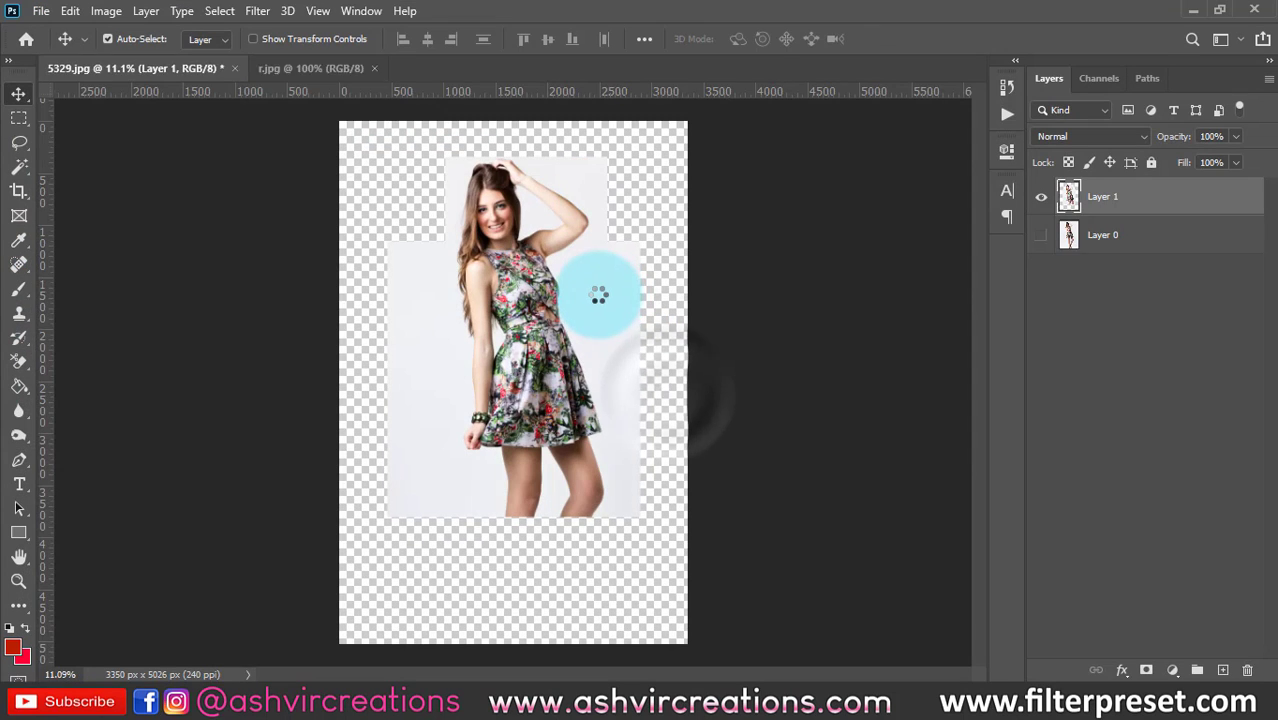
pyautogui.scroll(4, 598, 297)
pyautogui.scroll(-2, 598, 297)
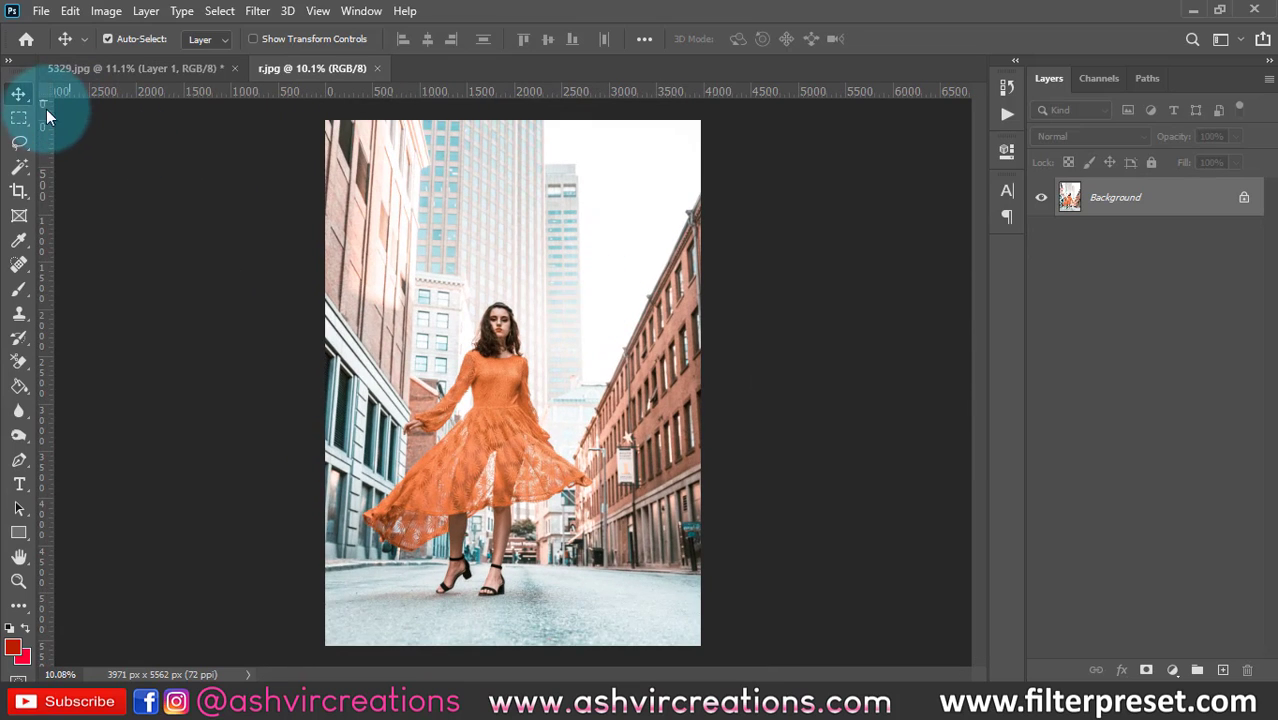
# Step: Select a rectangle around the woman in the orange dress and add a tall strip from her head to the image's top edge
pyautogui.click(18, 118)
pyautogui.moveTo(358, 274); pyautogui.dragTo(612, 614)
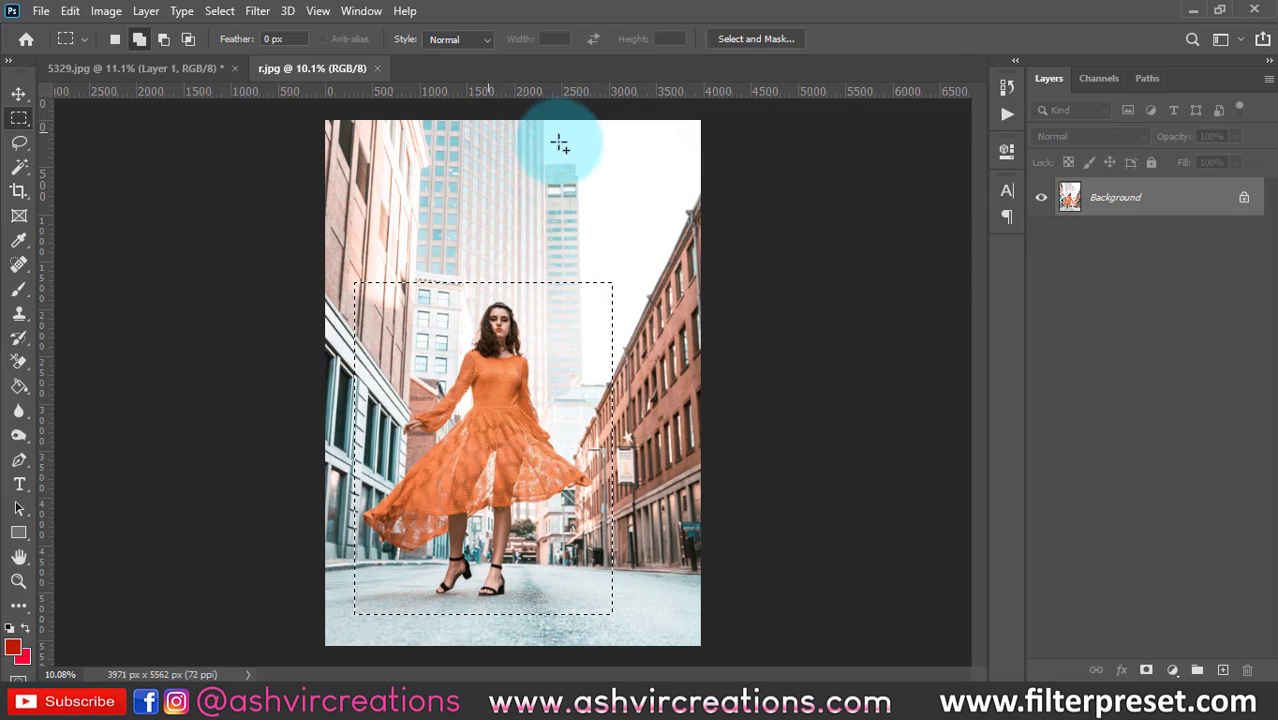
pyautogui.click(139, 41)
pyautogui.moveTo(459, 320); pyautogui.dragTo(574, 156)
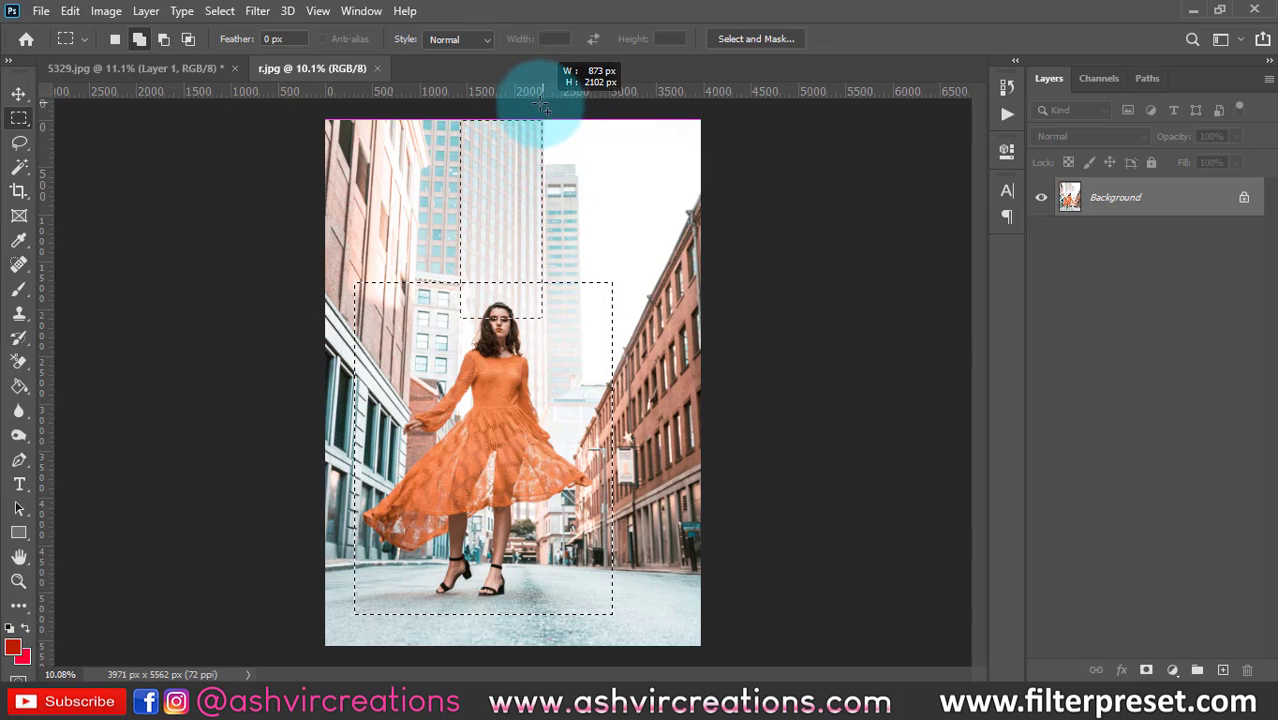
pyautogui.moveTo(545, 105); pyautogui.dragTo(542, 100)
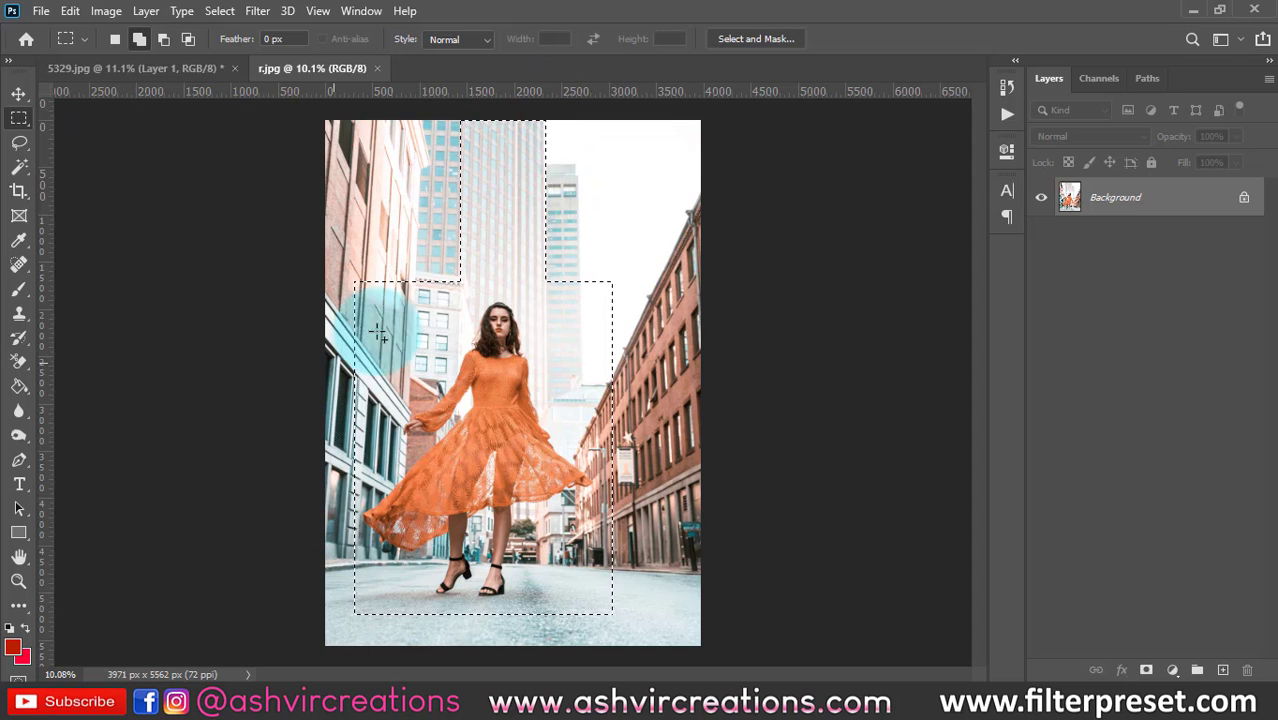
# Step: Subtract the upper part of the tall strip from the selection, leaving a short block above the woman's head
pyautogui.scroll(1, 541, 241)
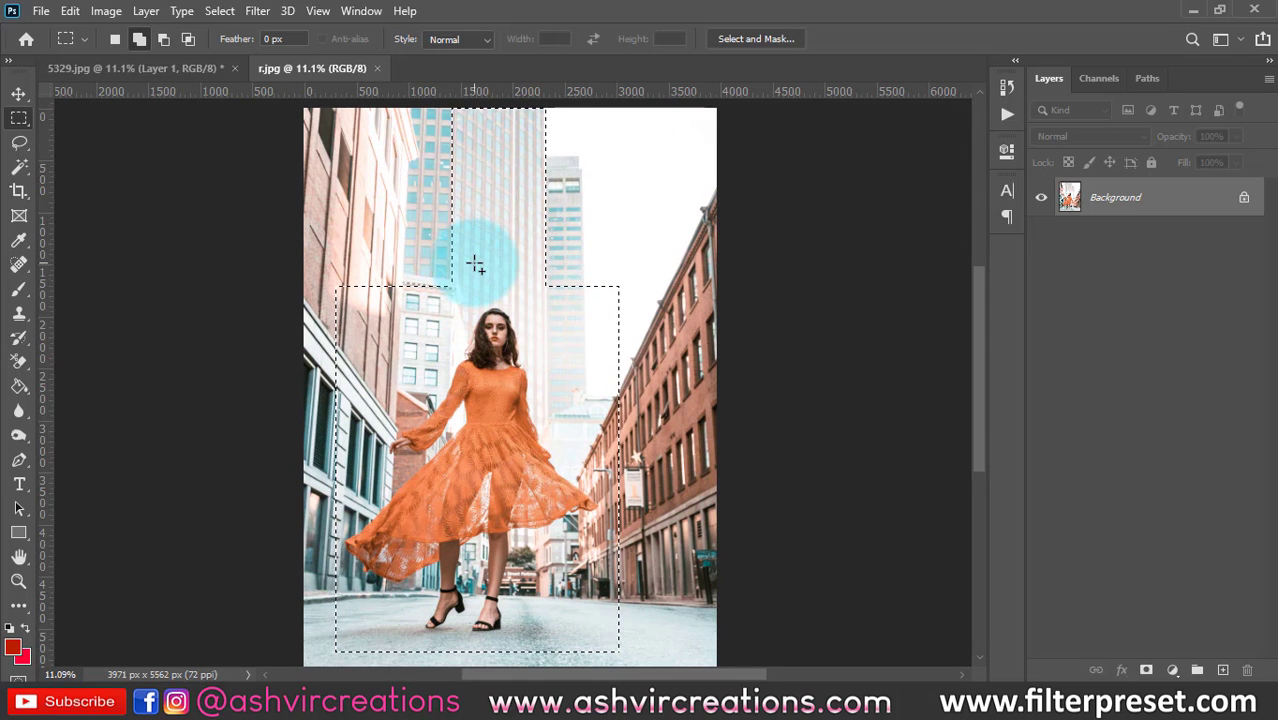
pyautogui.click(170, 31)
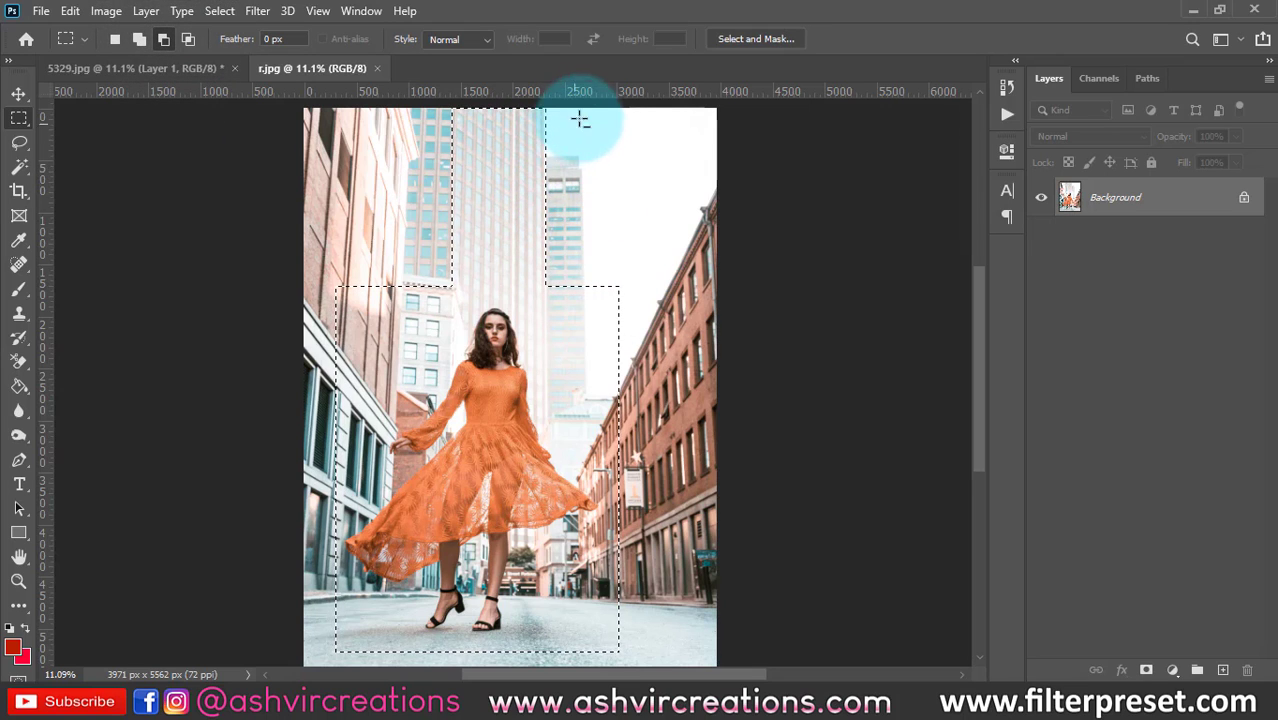
pyautogui.moveTo(604, 113); pyautogui.dragTo(405, 246)
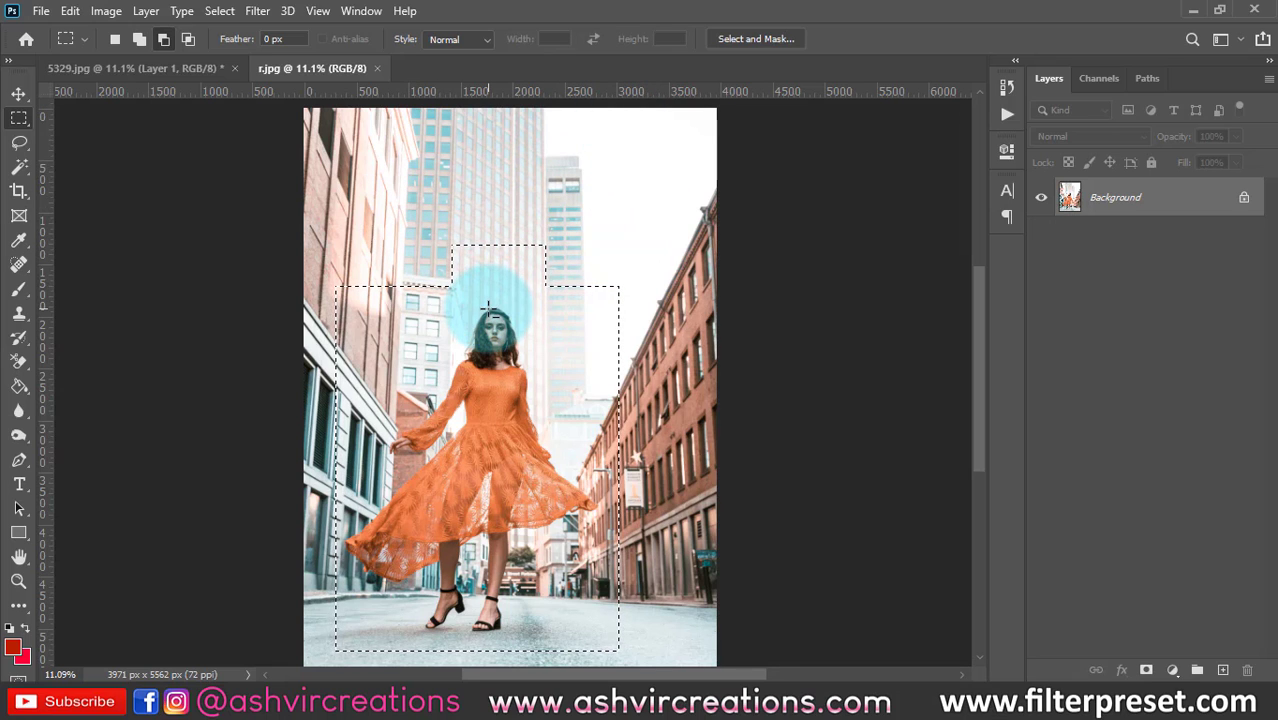
# Step: Try to intersect the selection with a separate rectangle of about 1370 by 974 px in the sky and disable the resulting warning
pyautogui.click(187, 40)
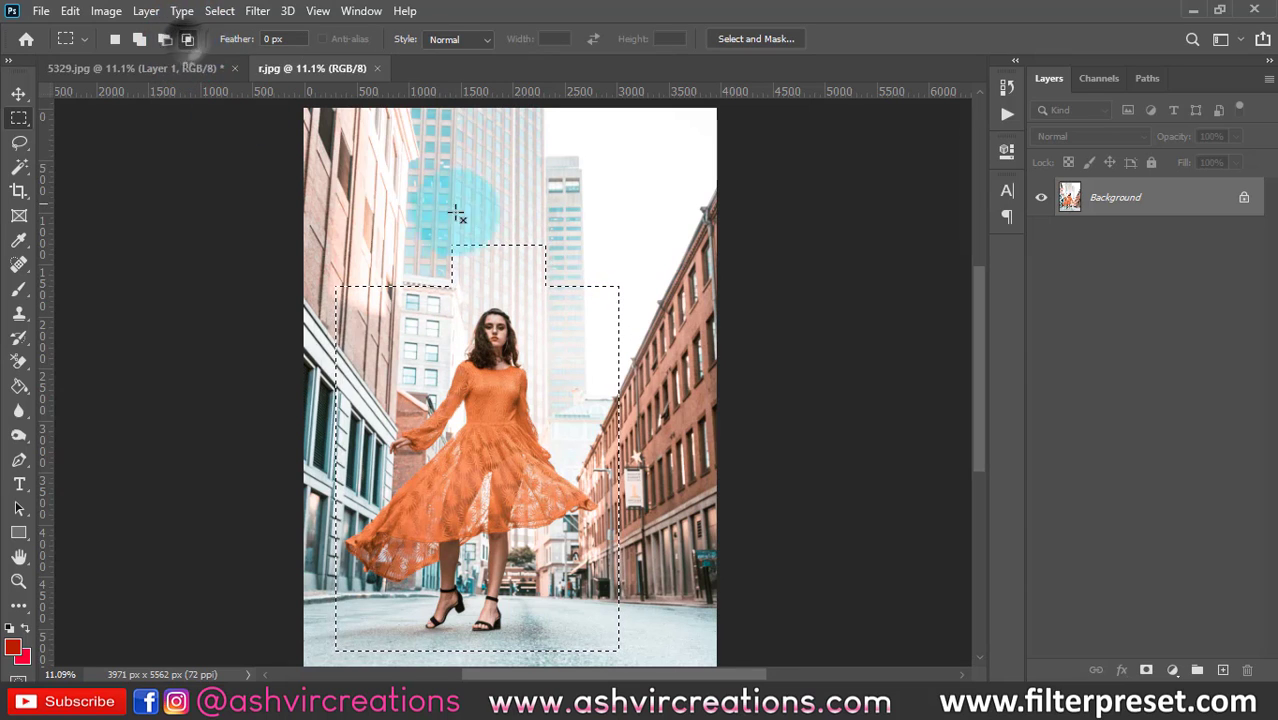
pyautogui.moveTo(566, 226); pyautogui.dragTo(708, 127)
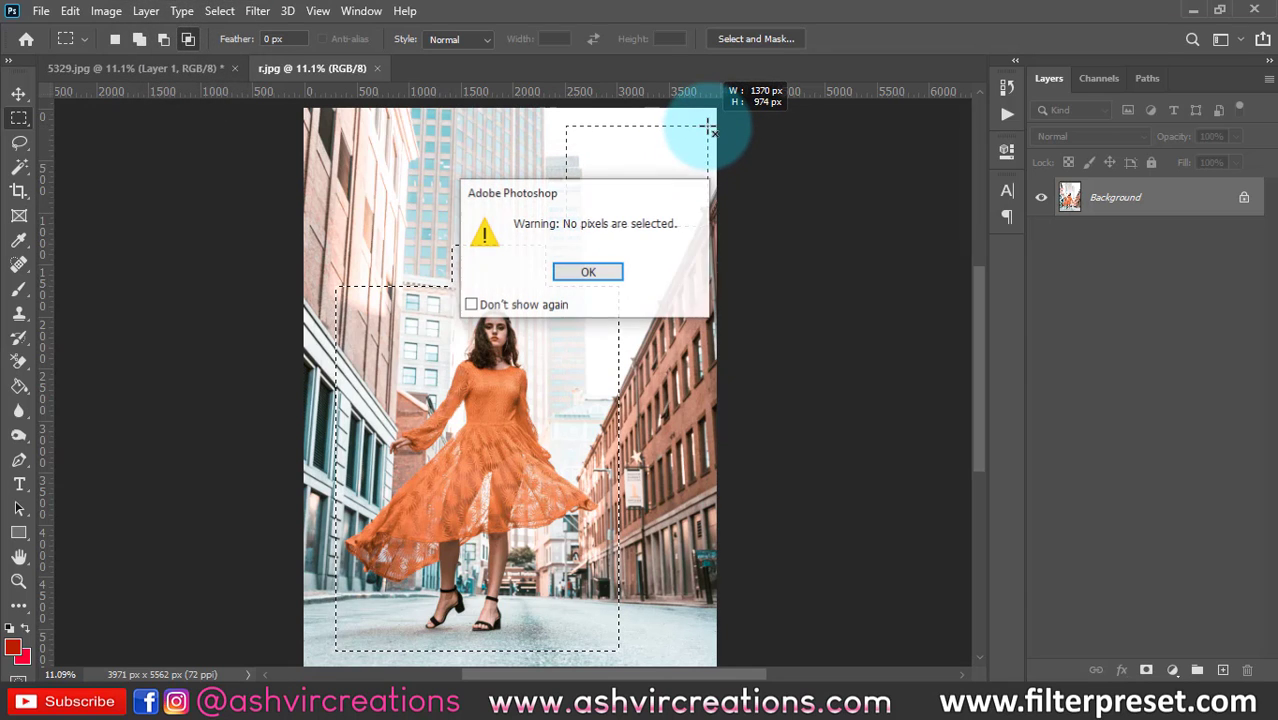
pyautogui.click(564, 306)
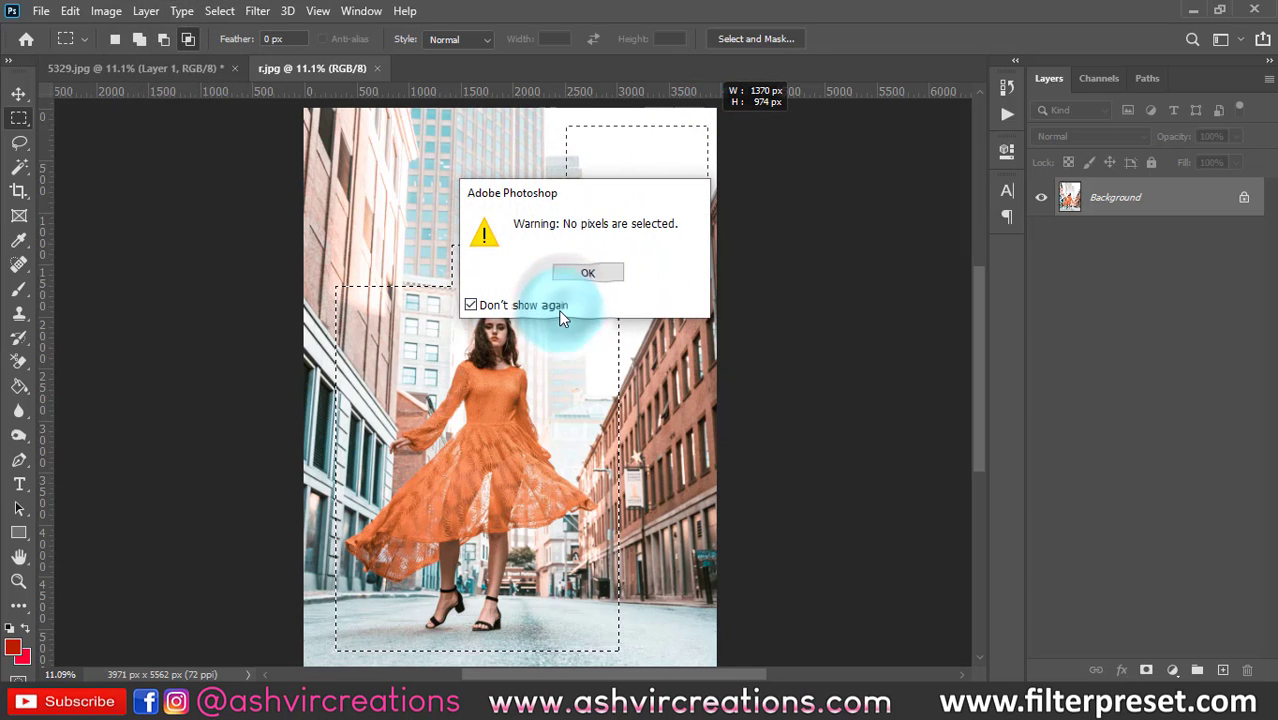
pyautogui.click(588, 272)
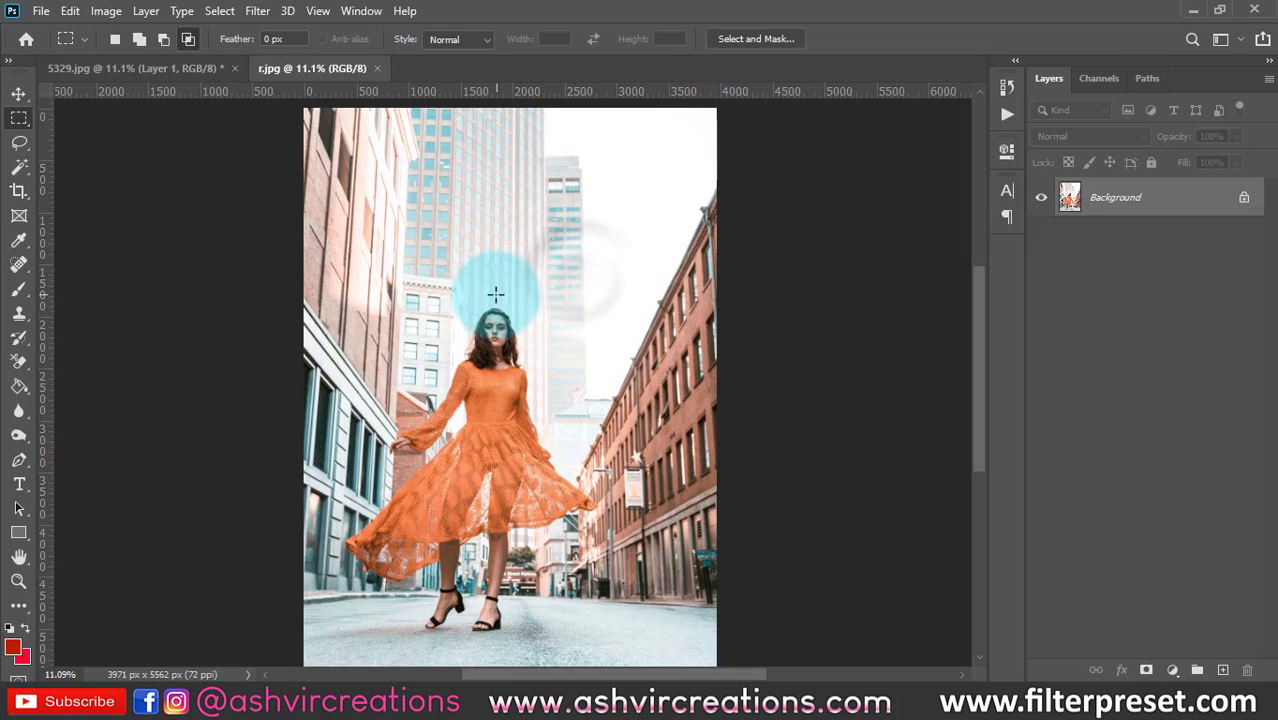
# Step: Select a large rectangle around the woman and intersect it with a smaller one overlapping its upper edge at her head
pyautogui.moveTo(380, 261); pyautogui.dragTo(690, 627)
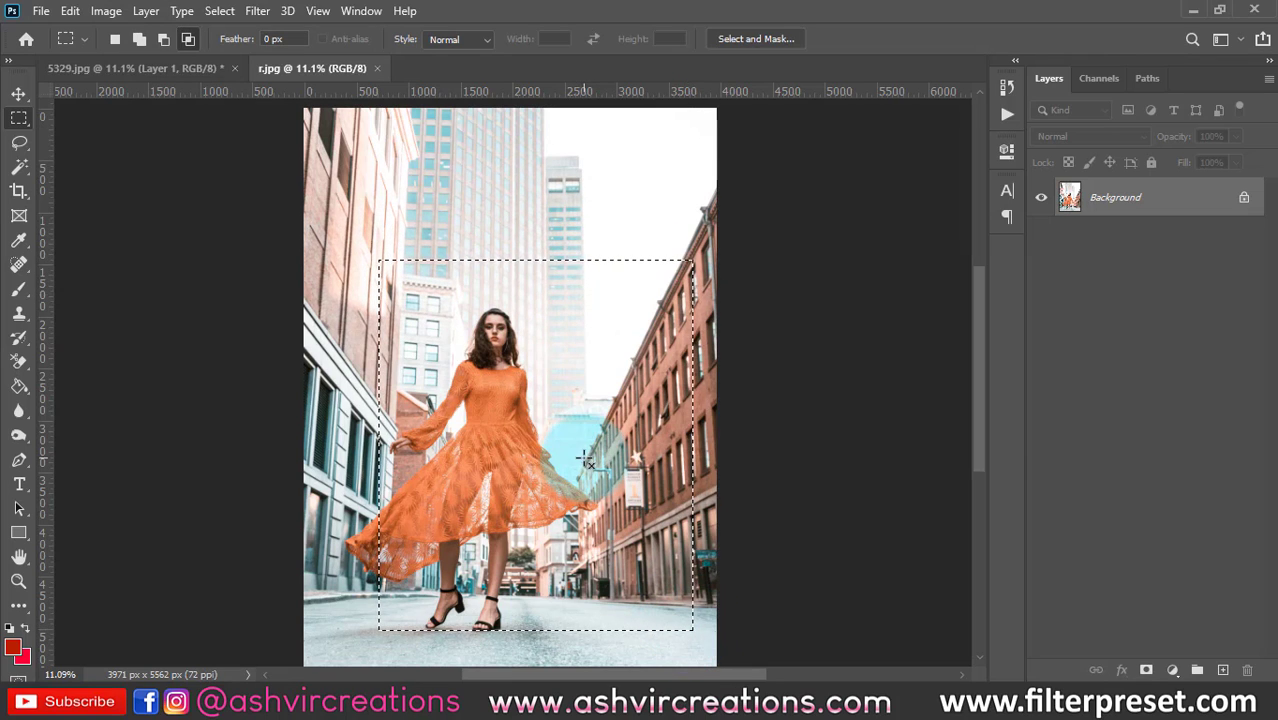
pyautogui.keyDown('alt'); pyautogui.keyDown('shift'); pyautogui.moveTo(557, 345); pyautogui.dragTo(462, 214); pyautogui.keyUp('shift'); pyautogui.keyUp('alt')
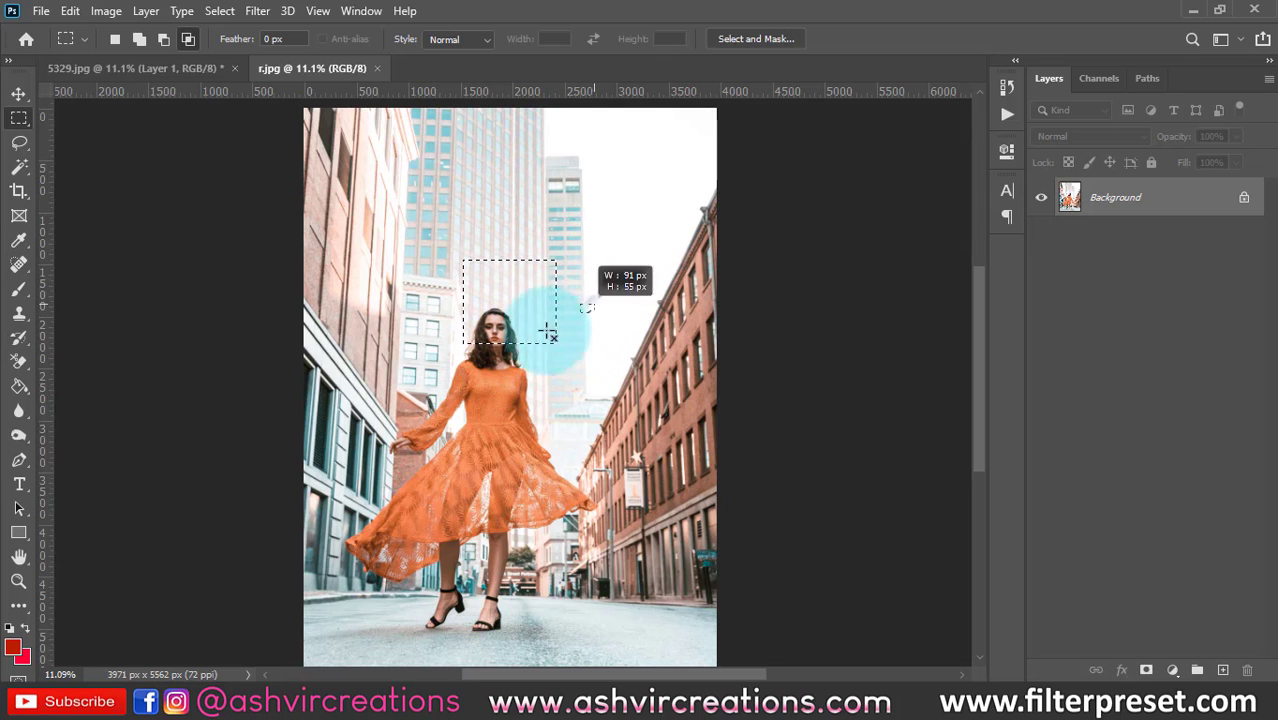
# Step: Intersect the head selection with a rectangle of about 2658 by 3408 px around the woman's whole figure
pyautogui.moveTo(458, 408); pyautogui.dragTo(342, 655)
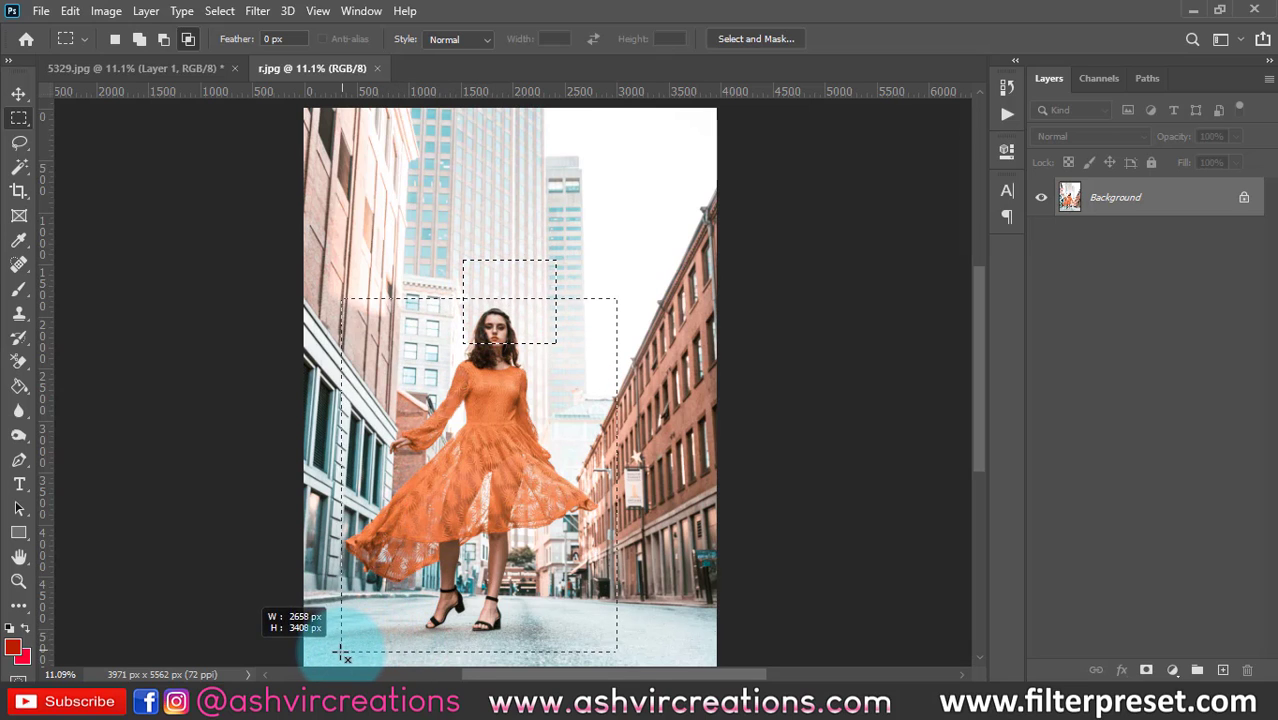
pyautogui.scroll(2, 467, 404)
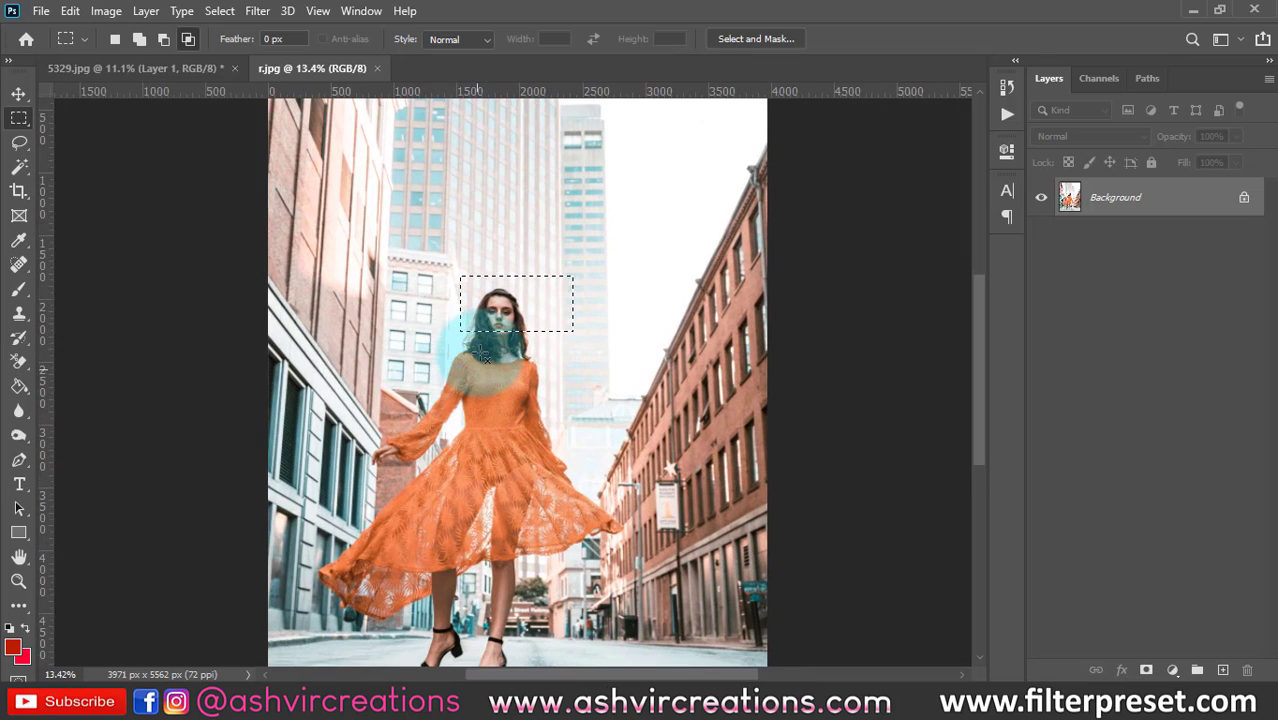
pyautogui.scroll(-1, 462, 354)
pyautogui.scroll(-1, 568, 316)
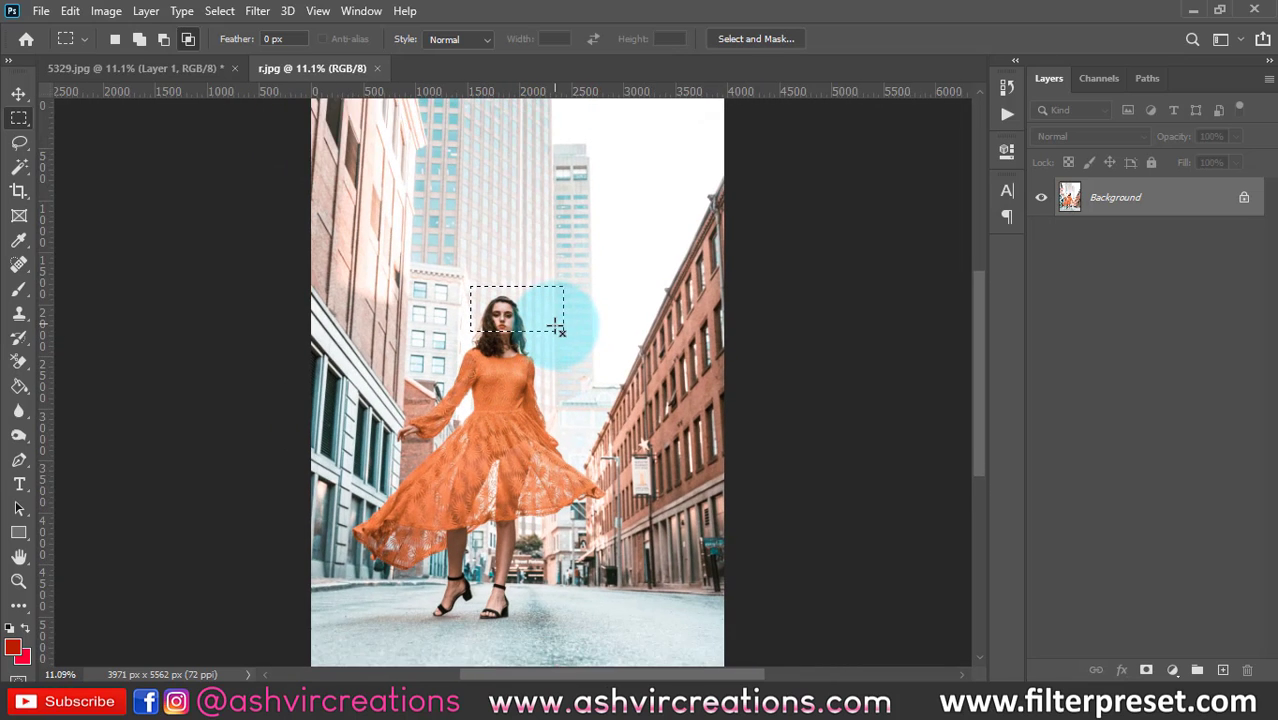
# Step: Intersect the head selection with a rectangle over the woman's figure, keeping only a thin strip across her face
pyautogui.scroll(2, 562, 325)
pyautogui.scroll(-2, 566, 332)
pyautogui.moveTo(445, 383); pyautogui.dragTo(364, 649)
pyautogui.scroll(3, 490, 300)
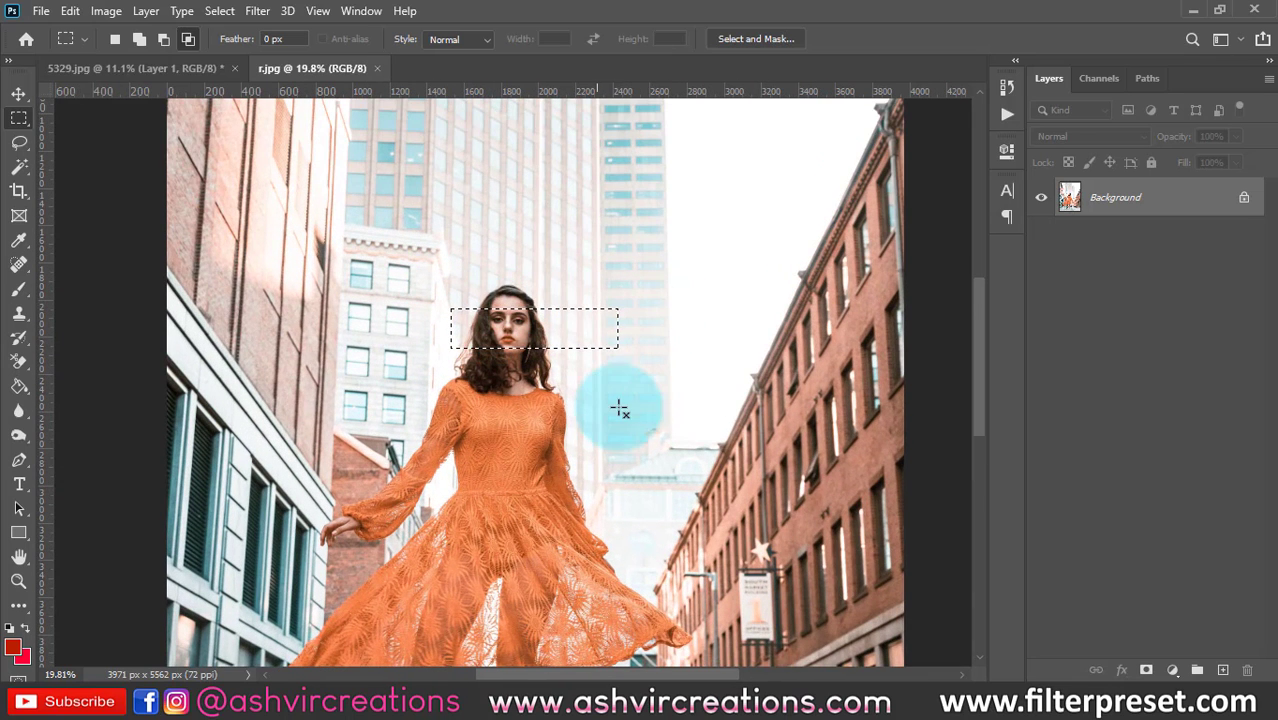
pyautogui.scroll(-3, 615, 398)
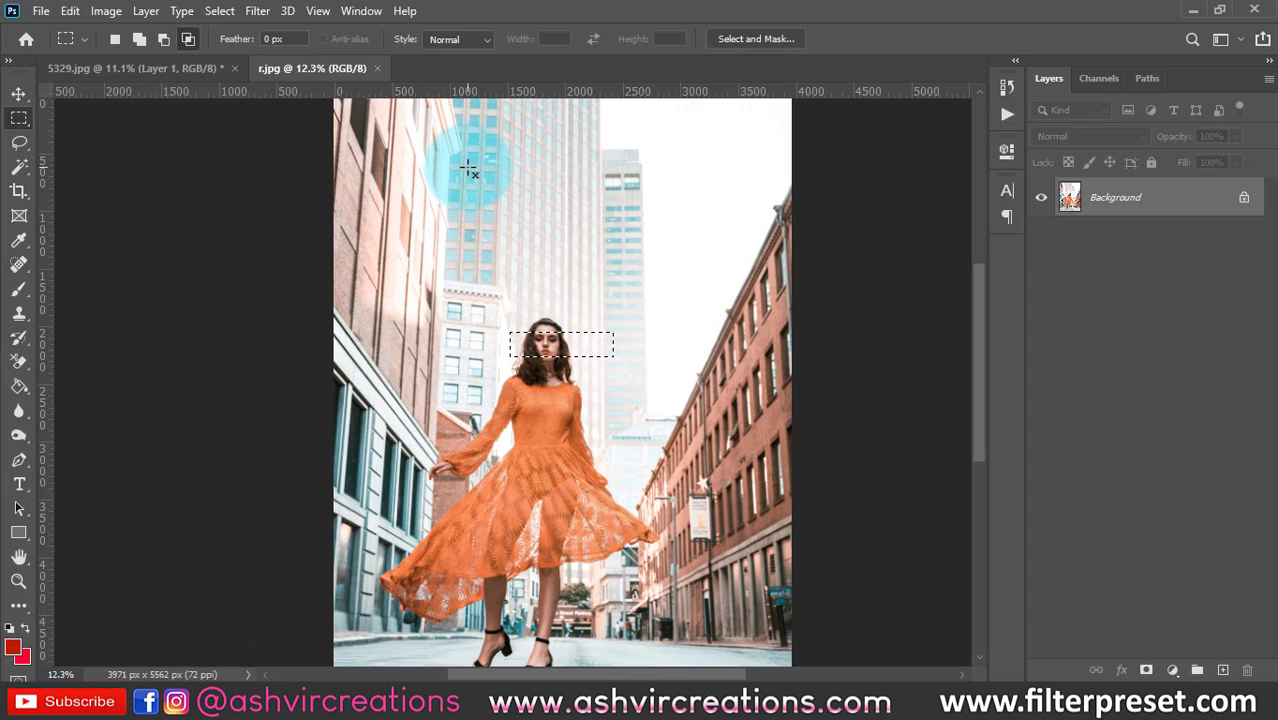
# Step: Add a large rectangle enclosing the woman's whole figure to the face strip selection
pyautogui.click(139, 39)
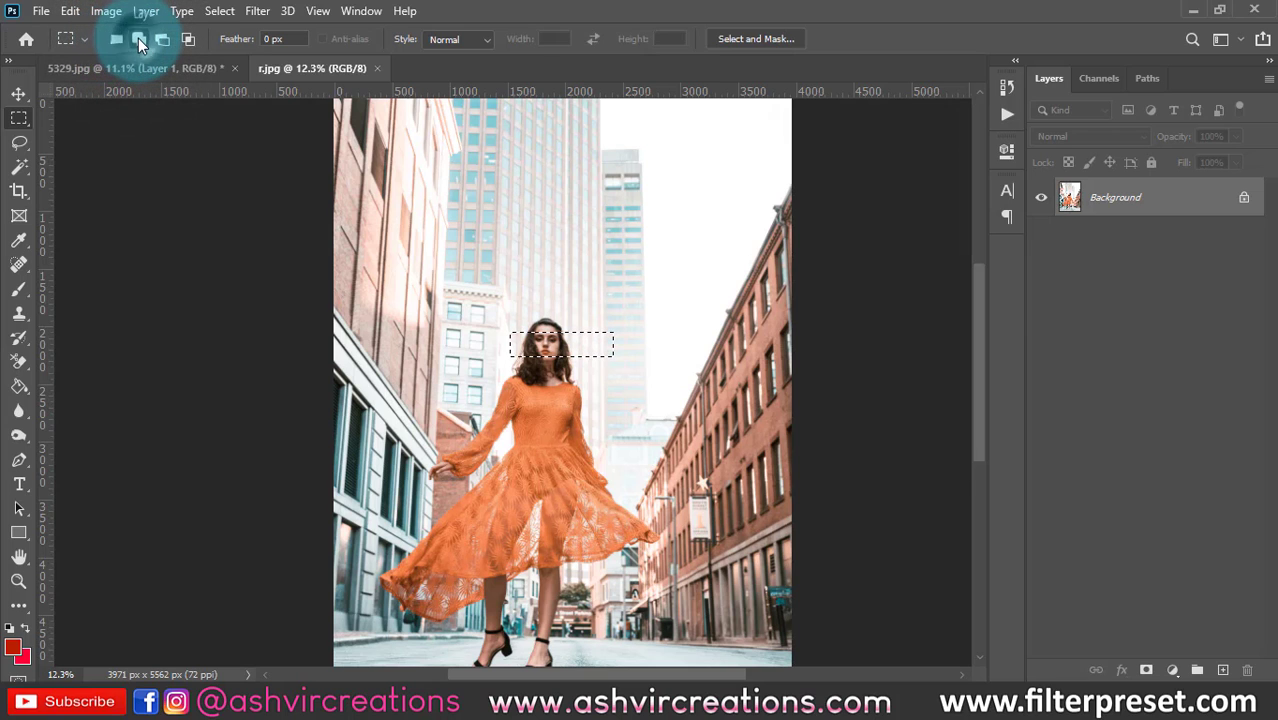
pyautogui.moveTo(710, 217); pyautogui.dragTo(369, 470)
pyautogui.scroll(3, 448, 485)
pyautogui.scroll(-7, 448, 485)
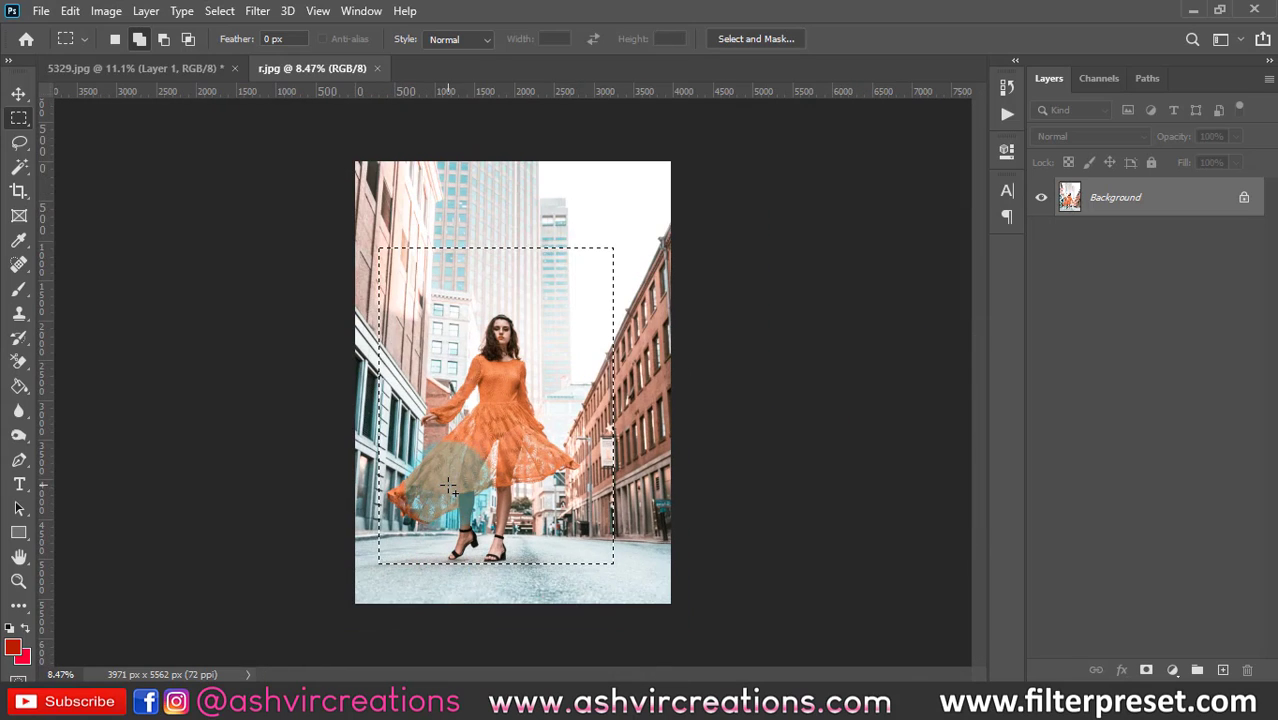
pyautogui.scroll(1, 448, 485)
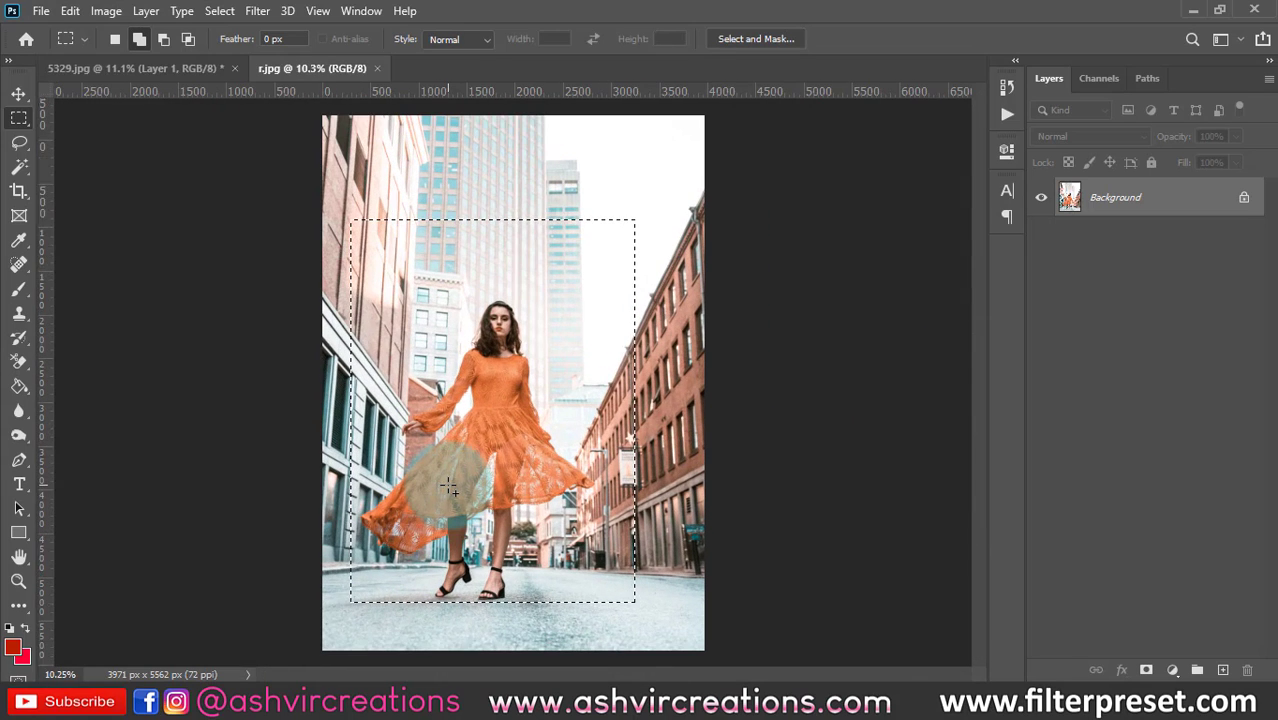
# Step: Subtract a band along the selection's upper edge and a strip of about 673 by 3781 px along its right edge
pyautogui.click(166, 39)
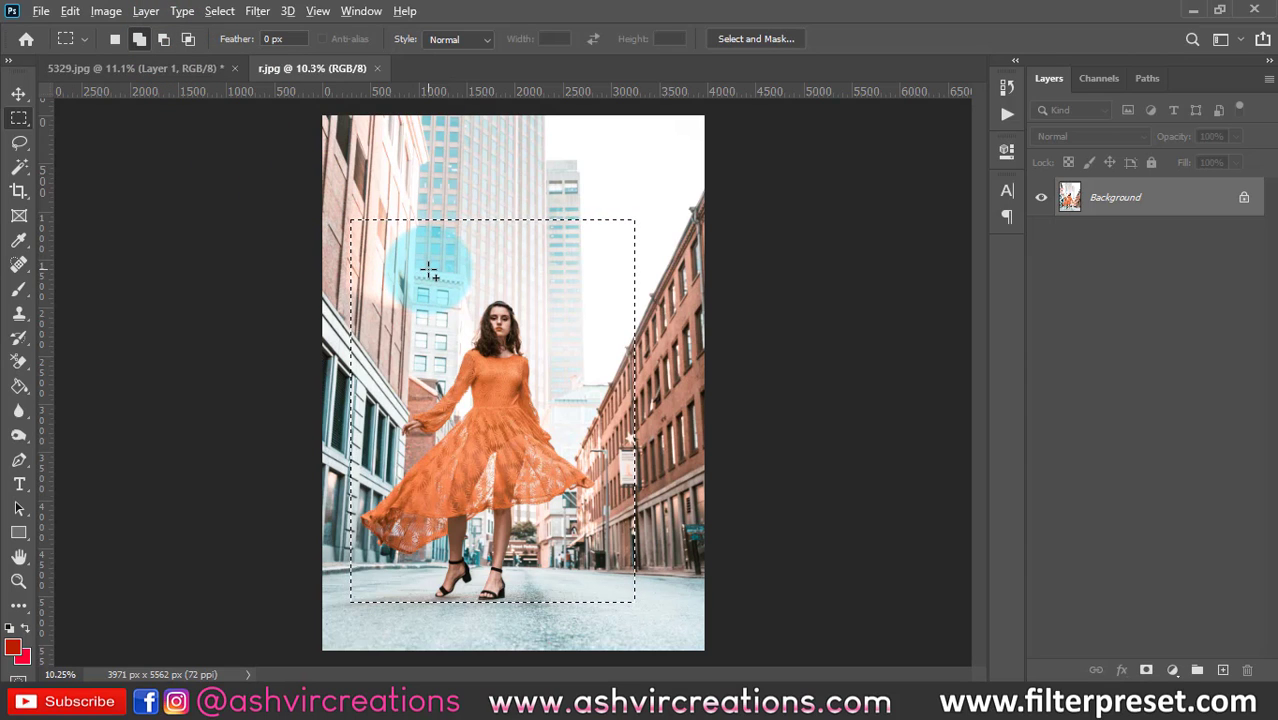
pyautogui.moveTo(428, 268); pyautogui.dragTo(399, 258)
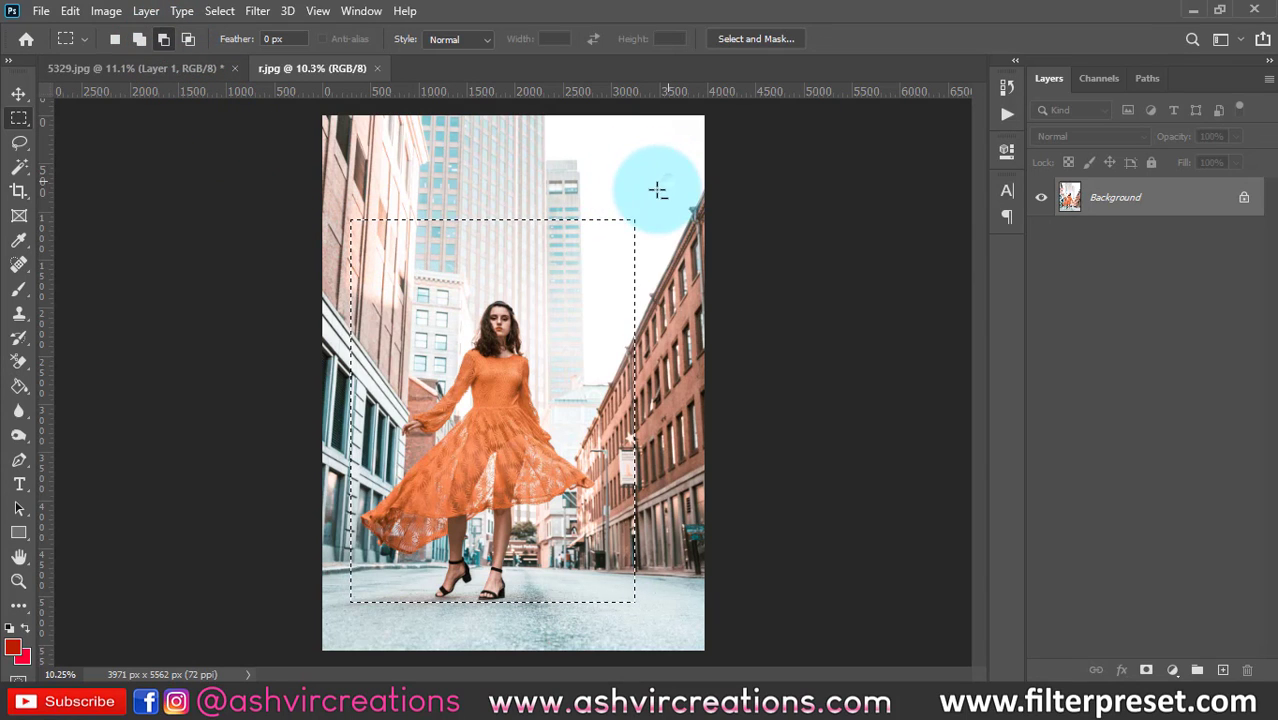
pyautogui.moveTo(668, 181); pyautogui.dragTo(320, 269)
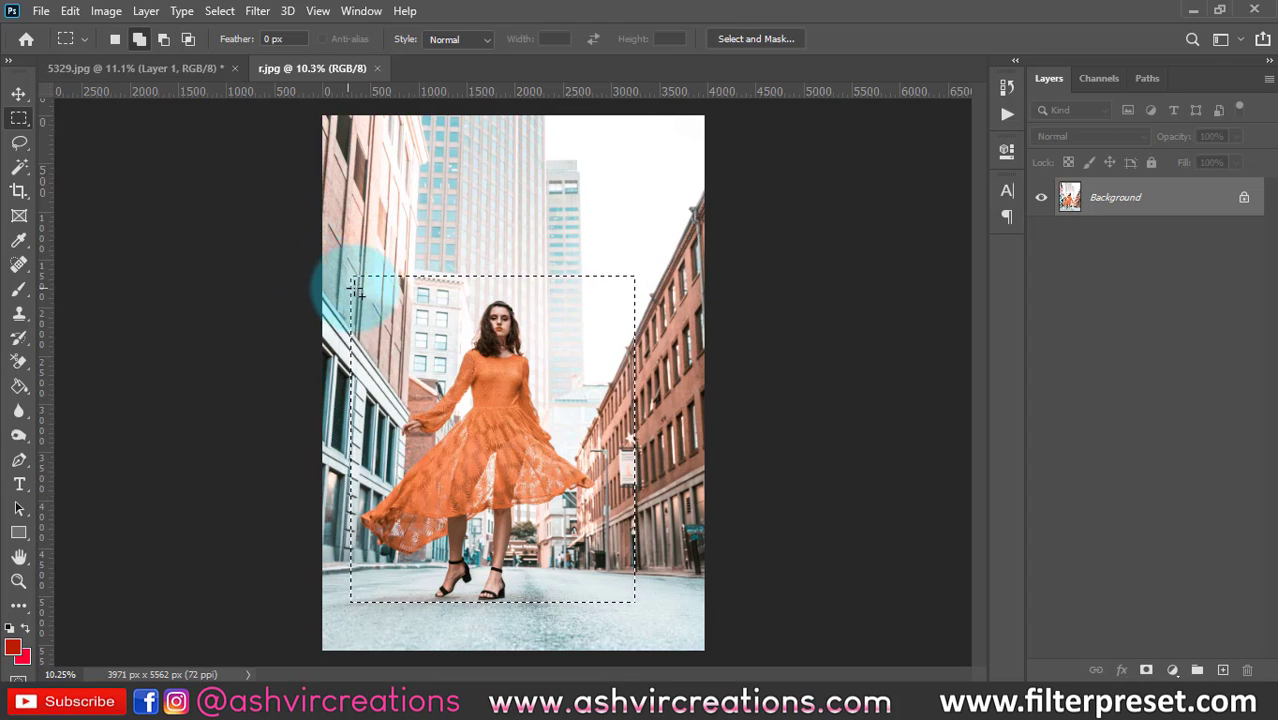
pyautogui.moveTo(672, 246); pyautogui.dragTo(607, 613)
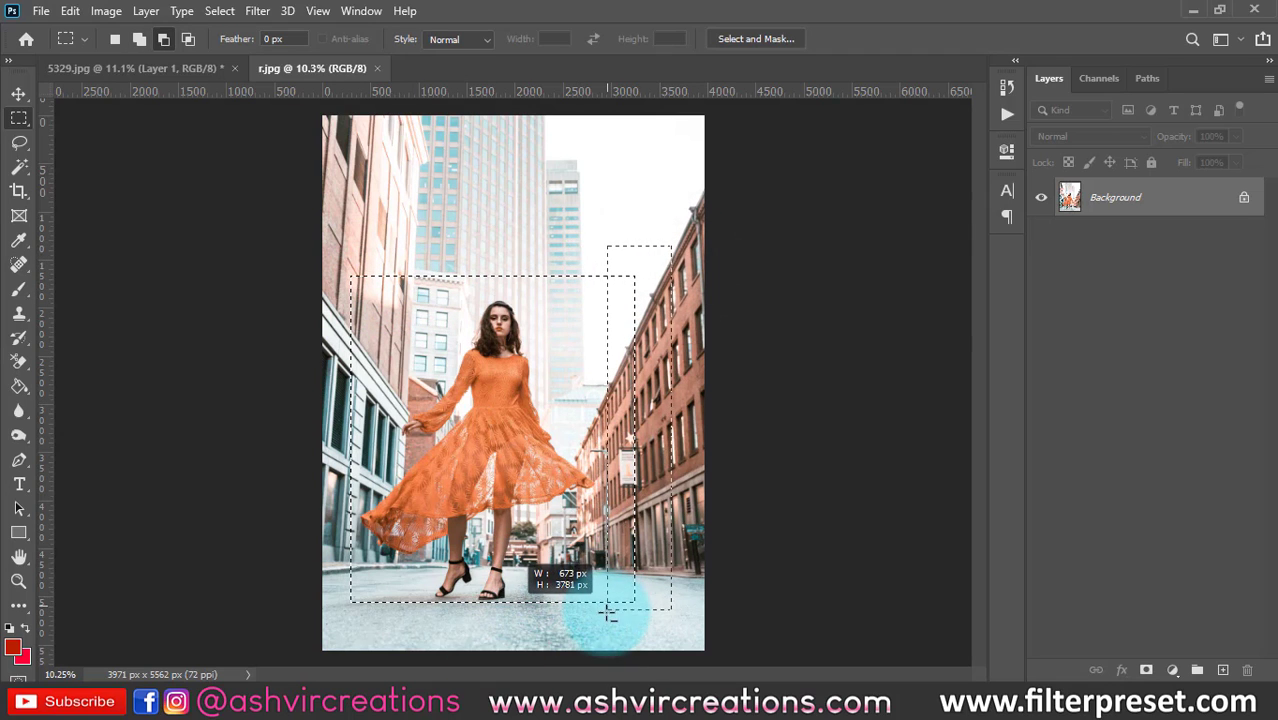
pyautogui.scroll(1, 583, 497)
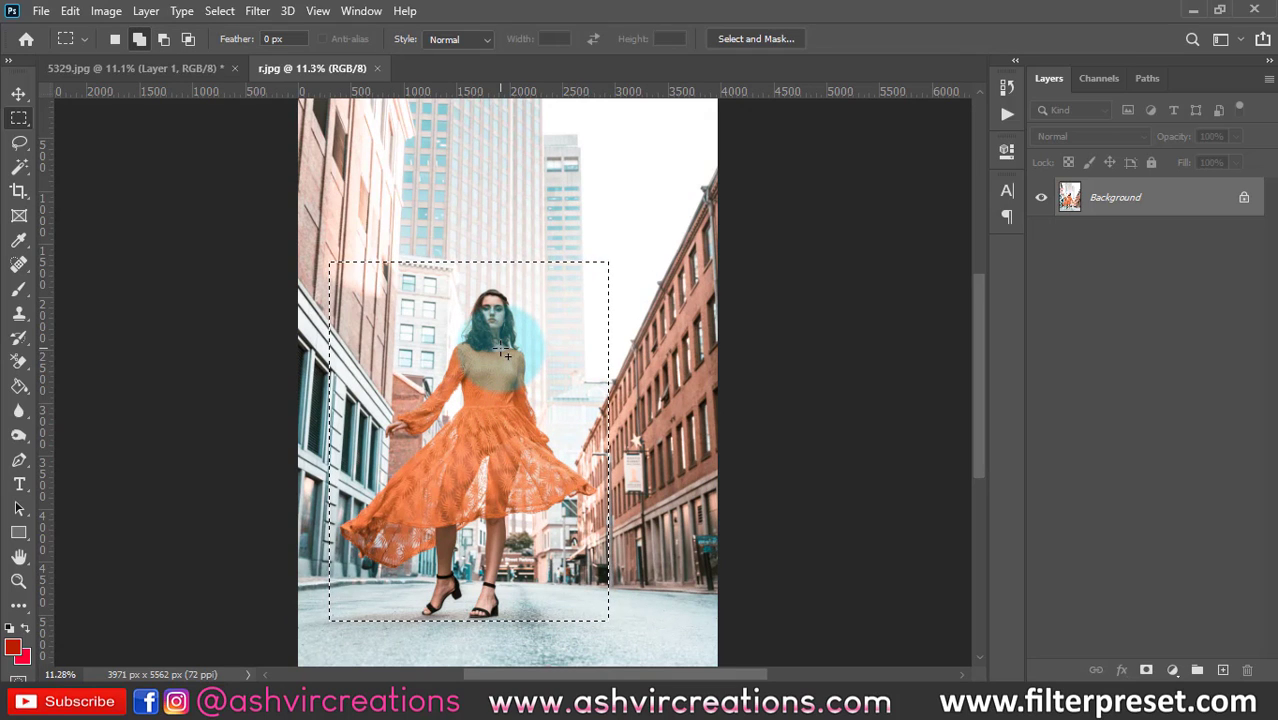
# Step: Subtract the selection's upper-left corner and add back a smaller rectangle covering the woman's head and raised arm
pyautogui.click(164, 38)
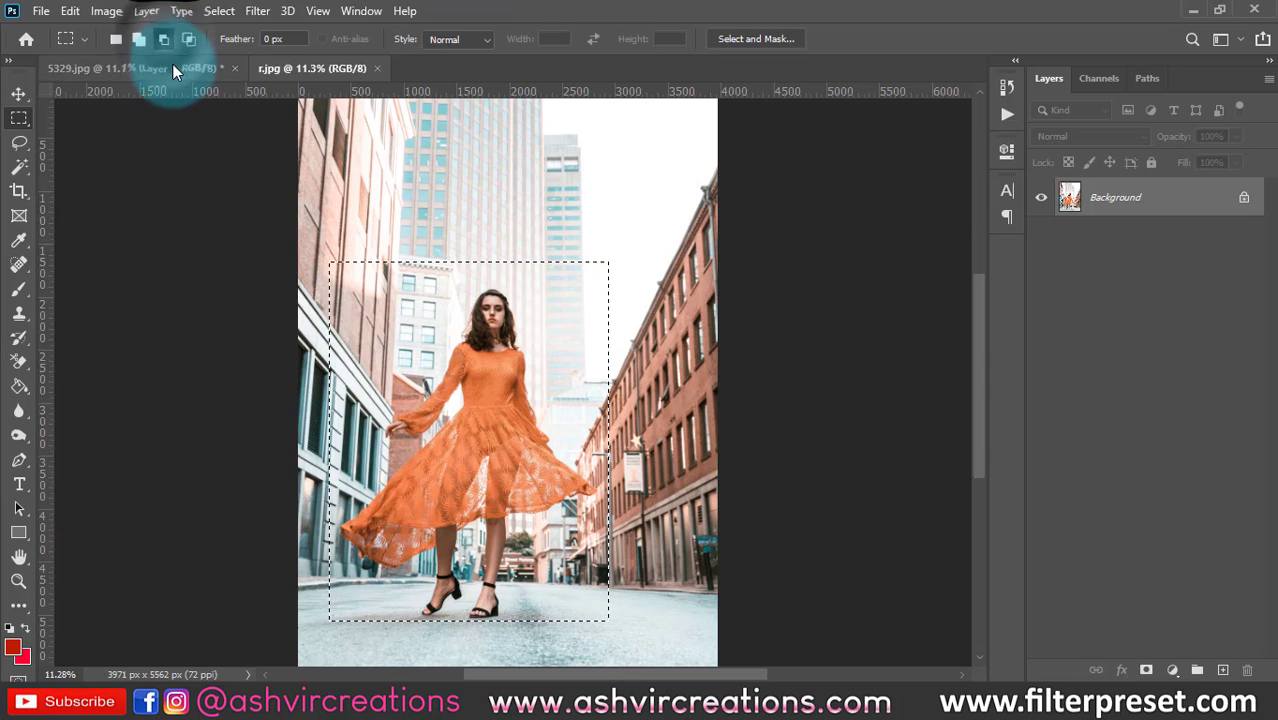
pyautogui.moveTo(476, 215); pyautogui.dragTo(313, 383)
pyautogui.click(139, 38)
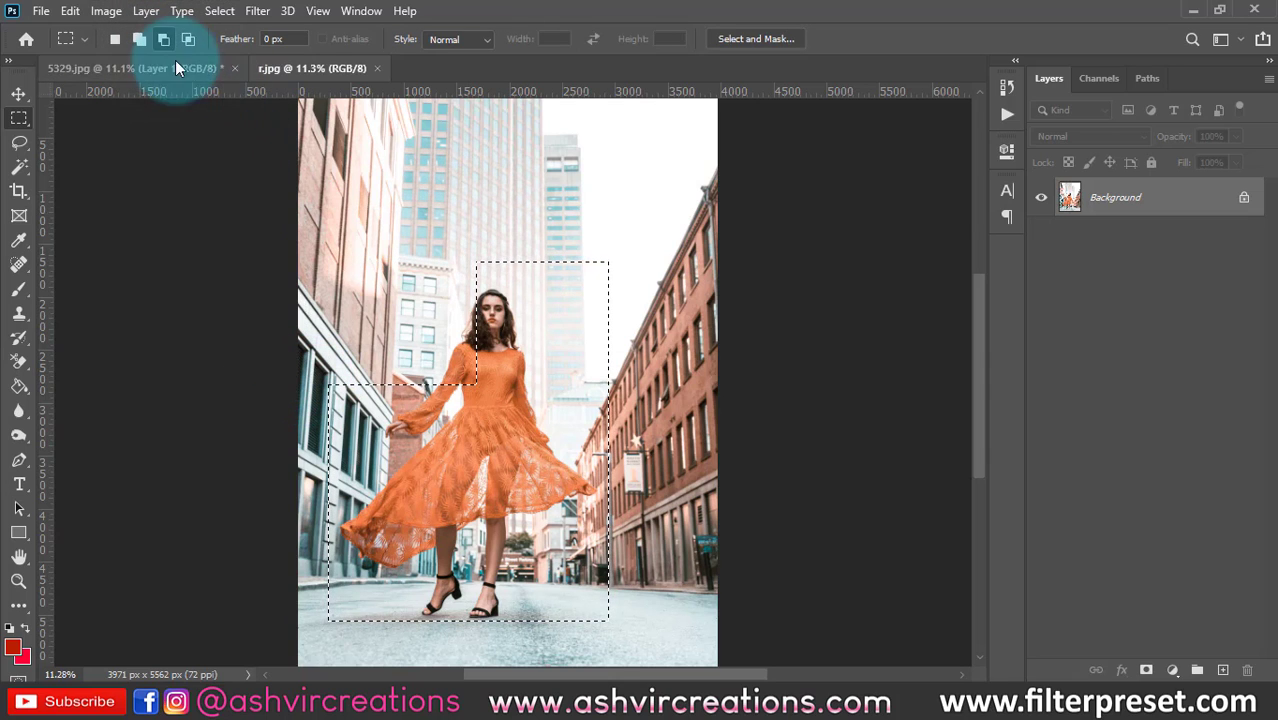
pyautogui.moveTo(537, 297); pyautogui.dragTo(403, 441)
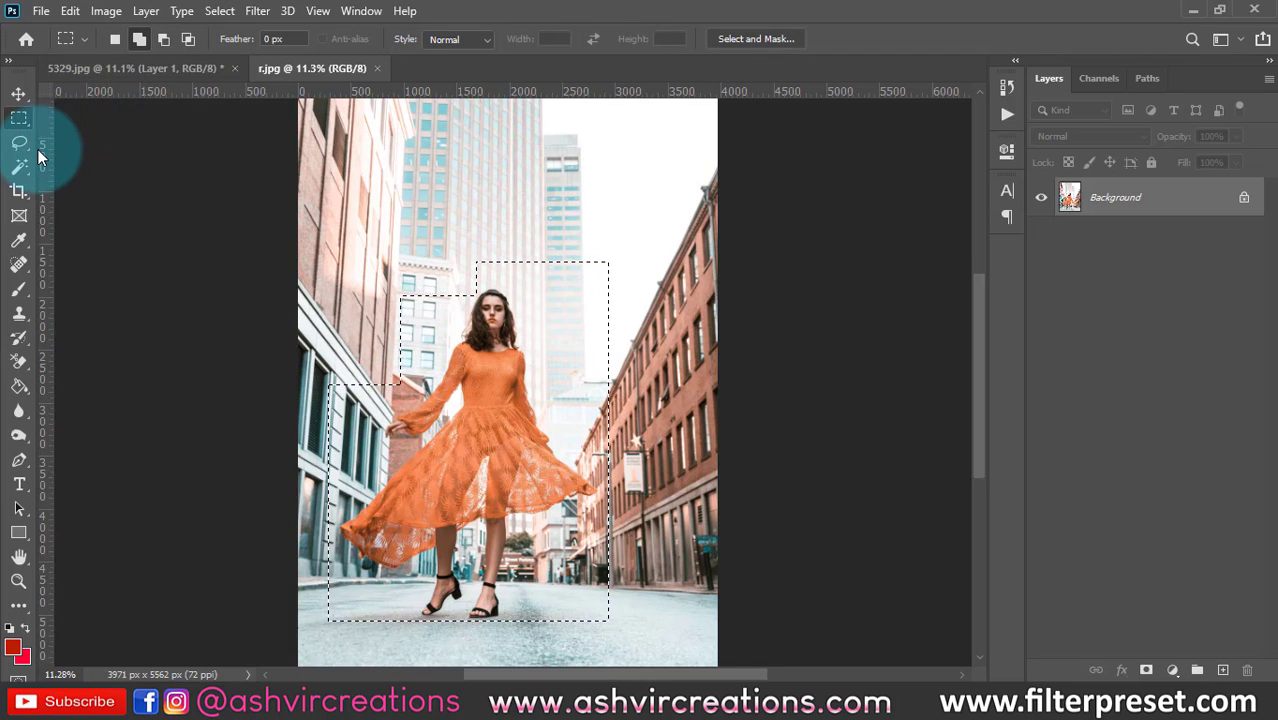
# Step: Clear the rectangular selection and draw a loose freehand Lasso selection around the woman's whole figure
pyautogui.scroll(1, 32, 158)
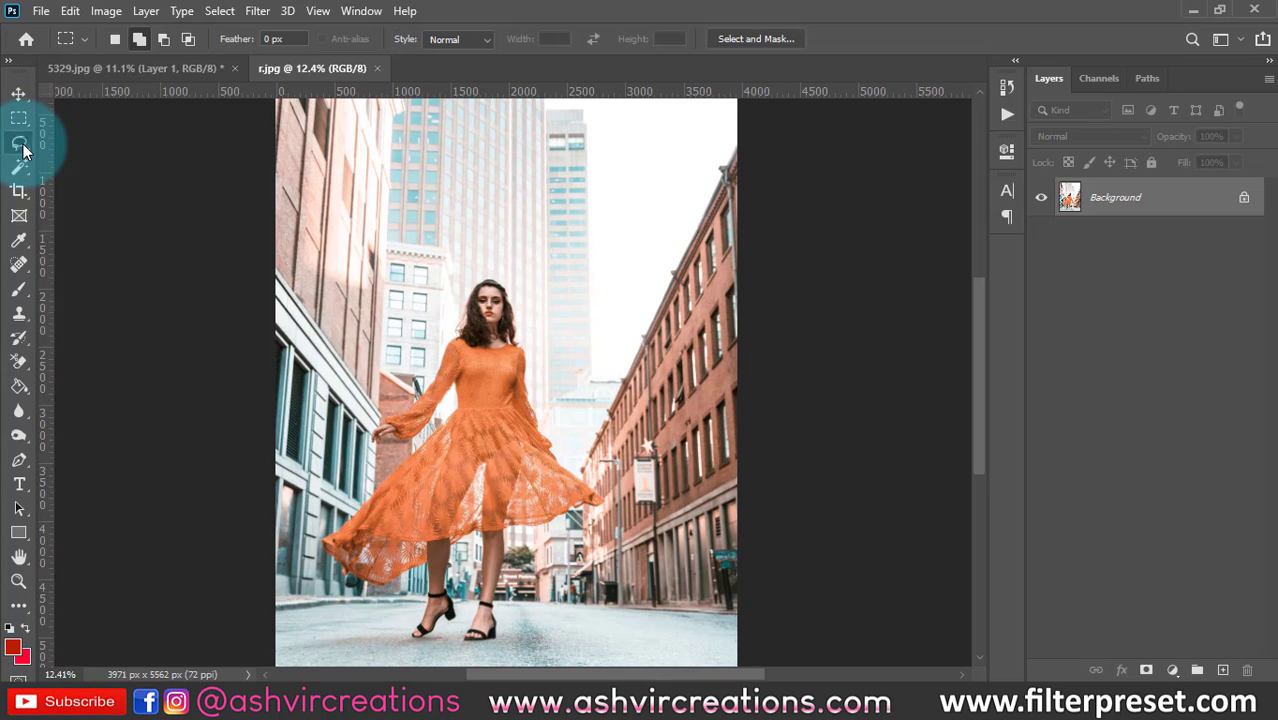
pyautogui.click(20, 144)
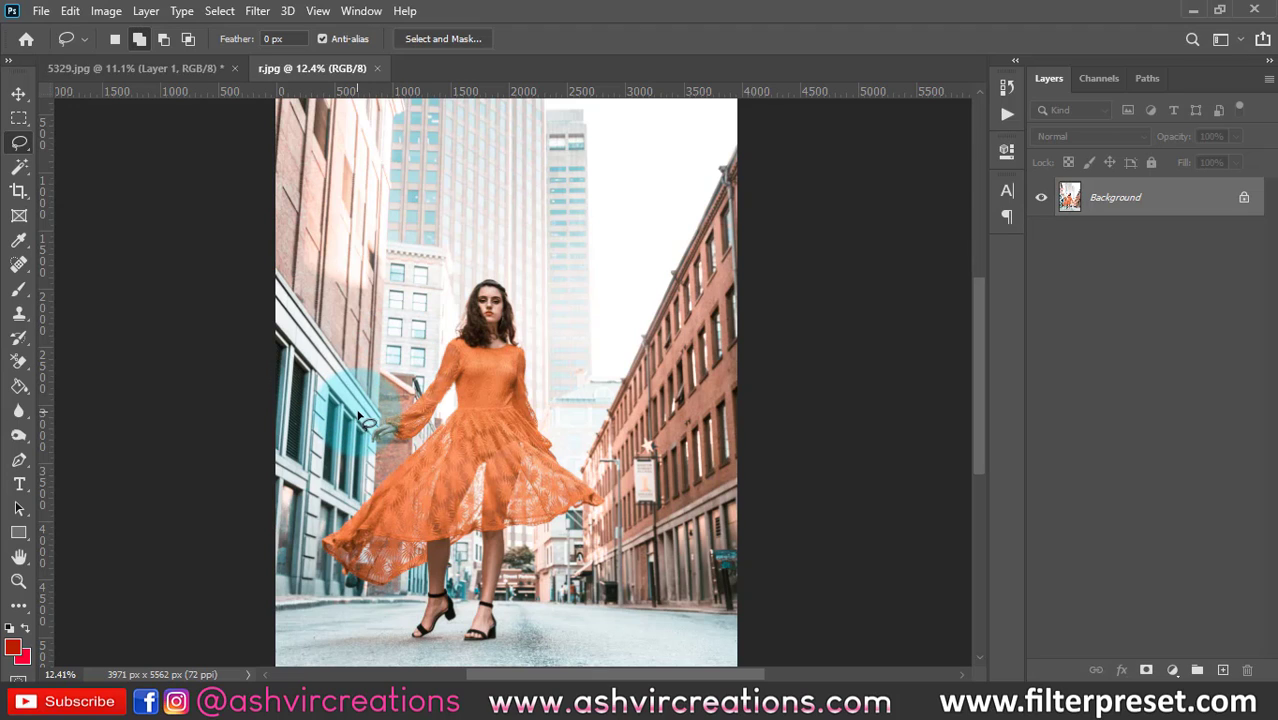
pyautogui.moveTo(362, 409)
pyautogui.mouseDown()
pyautogui.moveTo(426, 366)
pyautogui.moveTo(476, 274)
pyautogui.moveTo(514, 268)
pyautogui.moveTo(557, 413)
pyautogui.moveTo(633, 490)
pyautogui.moveTo(625, 519)
pyautogui.moveTo(555, 541)
pyautogui.moveTo(506, 649)
pyautogui.moveTo(391, 647)
pyautogui.moveTo(395, 611)
pyautogui.moveTo(340, 595)
pyautogui.moveTo(312, 552)
pyautogui.moveTo(360, 487)
pyautogui.moveTo(366, 426)
pyautogui.mouseUp()
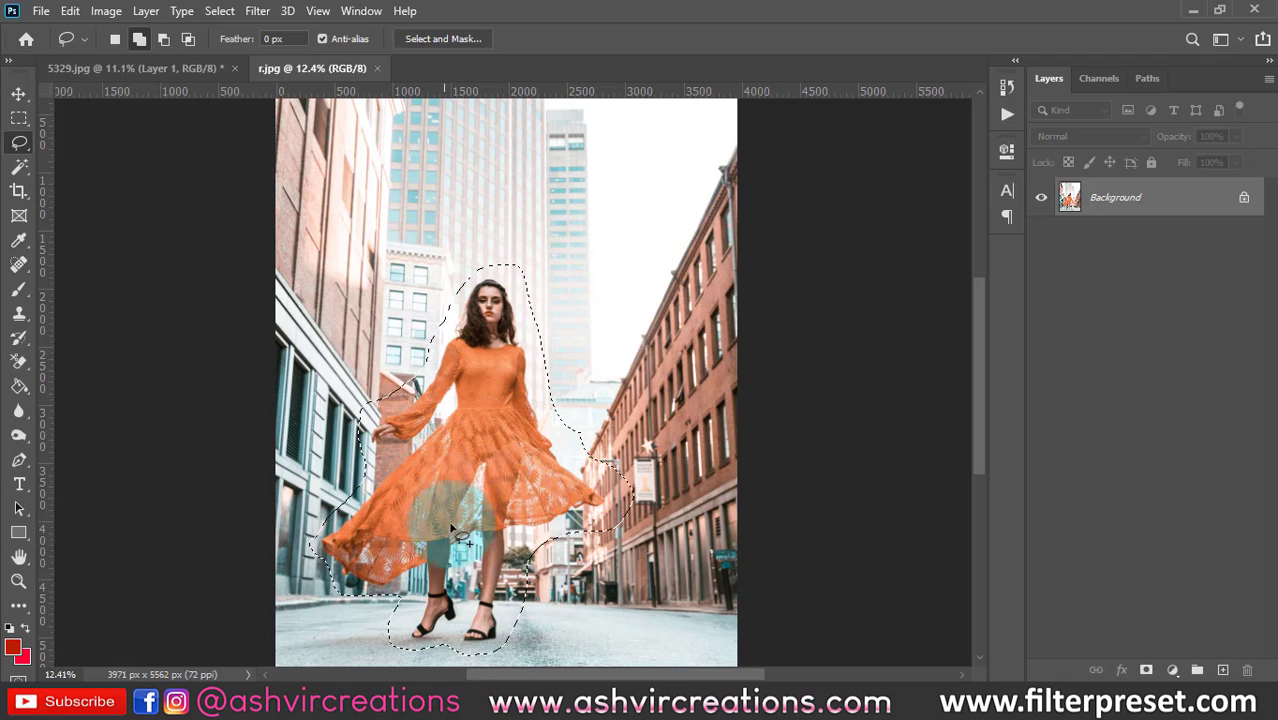
pyautogui.scroll(3, 443, 472)
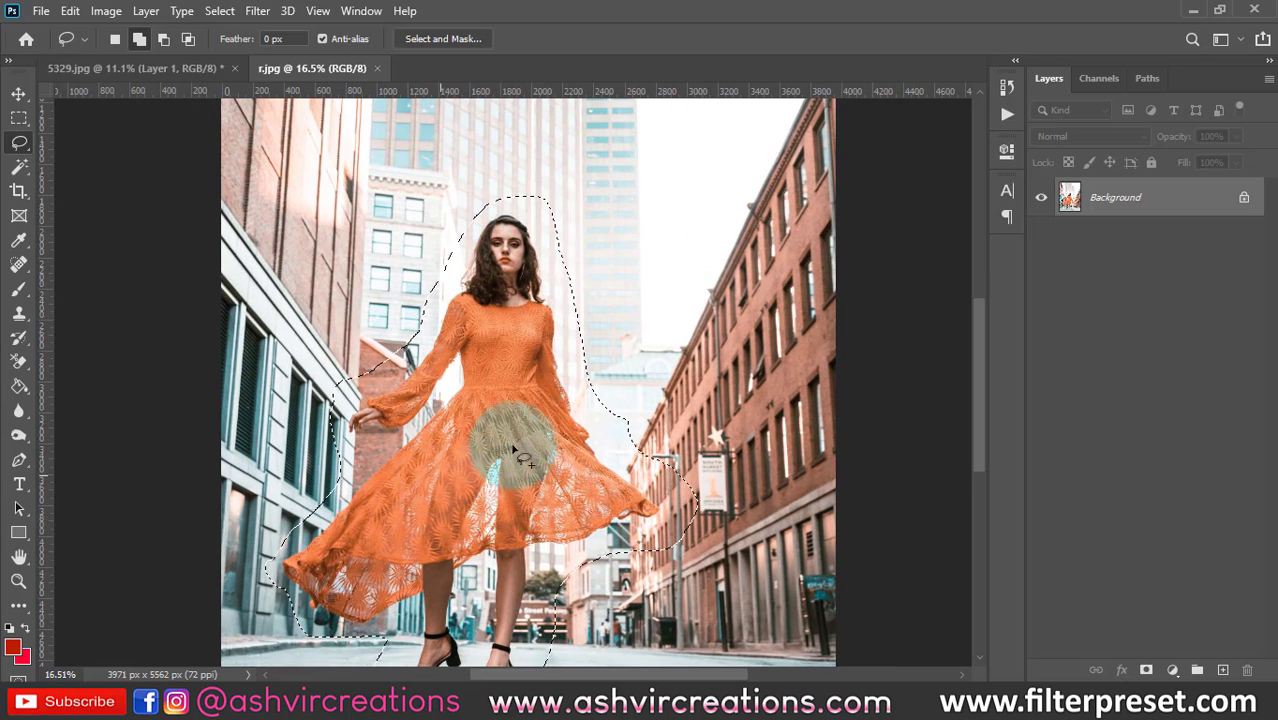
pyautogui.scroll(-3, 558, 480)
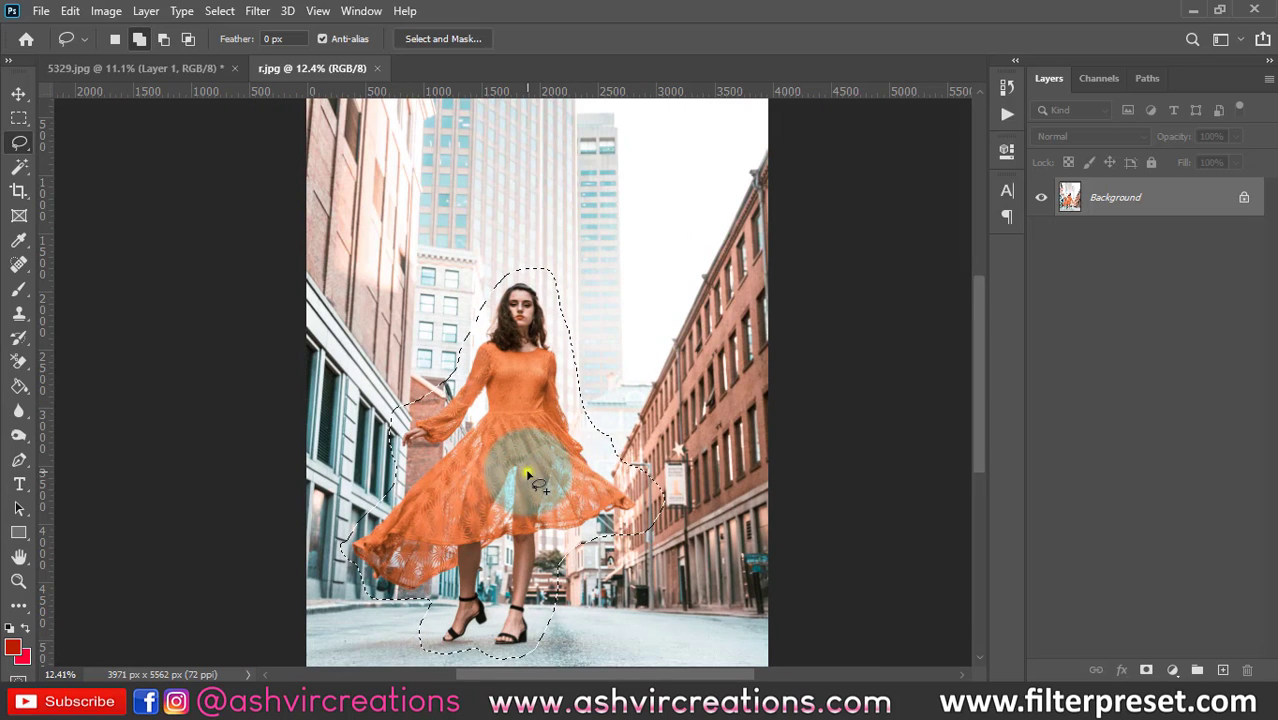
# Step: Copy the lassoed woman to a new layer and check the cutout by temporarily hiding the Background layer
pyautogui.rightClick(528, 476)
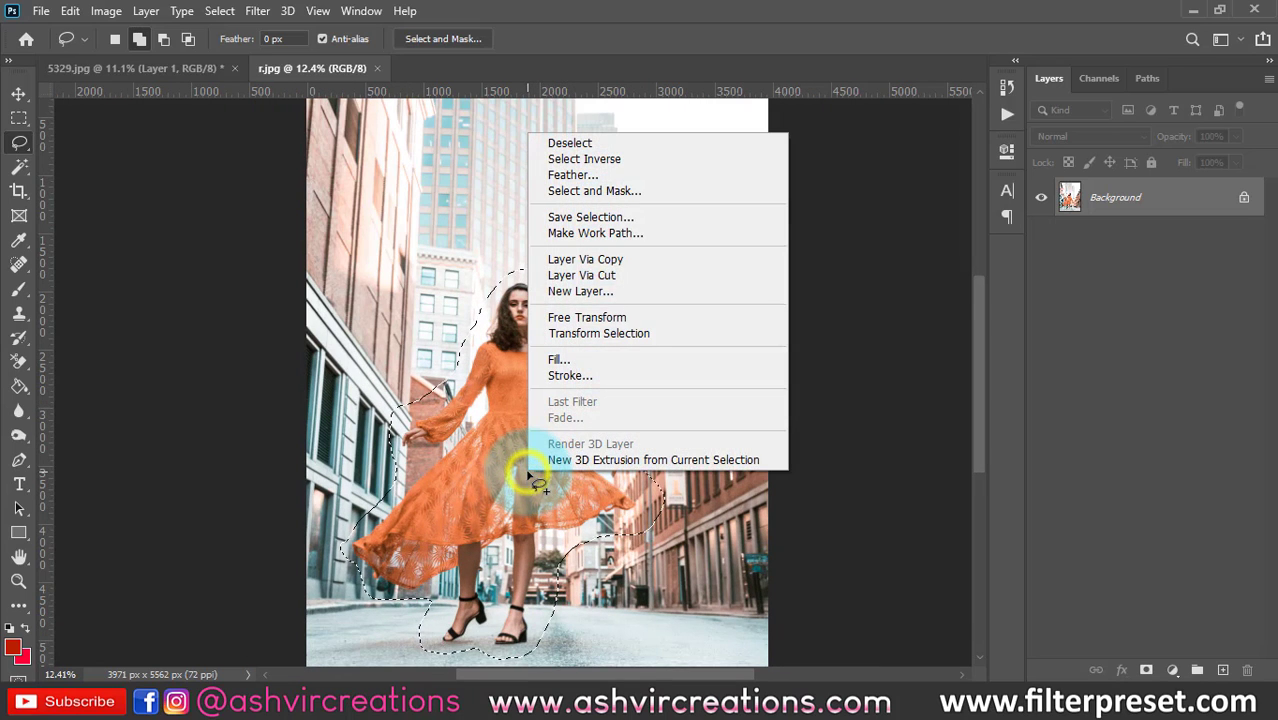
pyautogui.click(598, 262)
pyautogui.click(1041, 238)
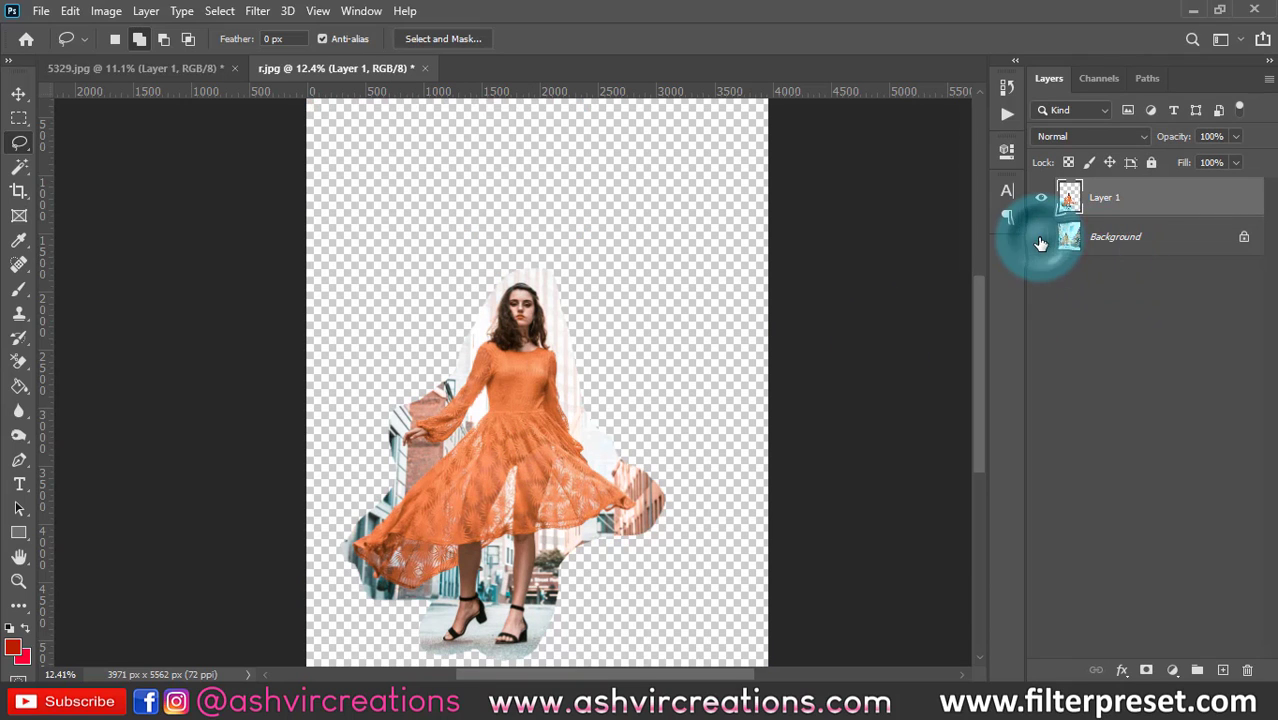
pyautogui.click(1041, 238)
# Step: Try moving the copied woman to the right of the original and undo the move
pyautogui.click(16, 95)
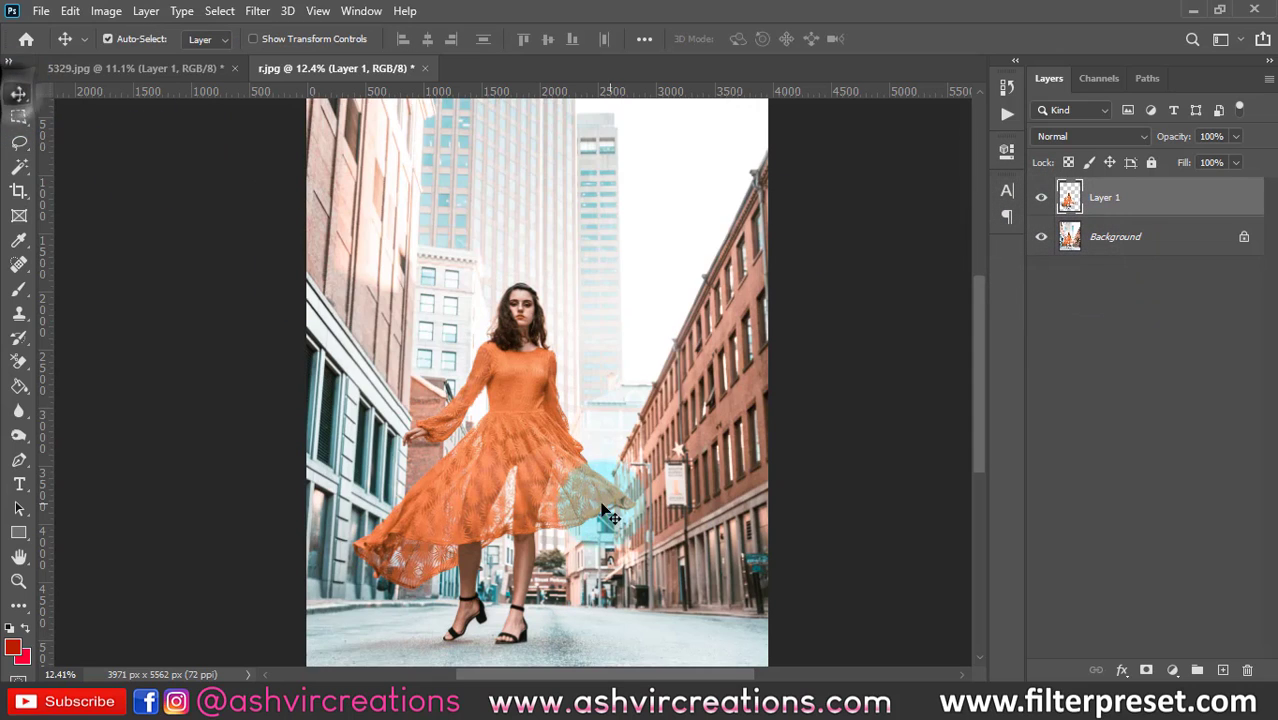
pyautogui.moveTo(605, 508); pyautogui.dragTo(607, 478)
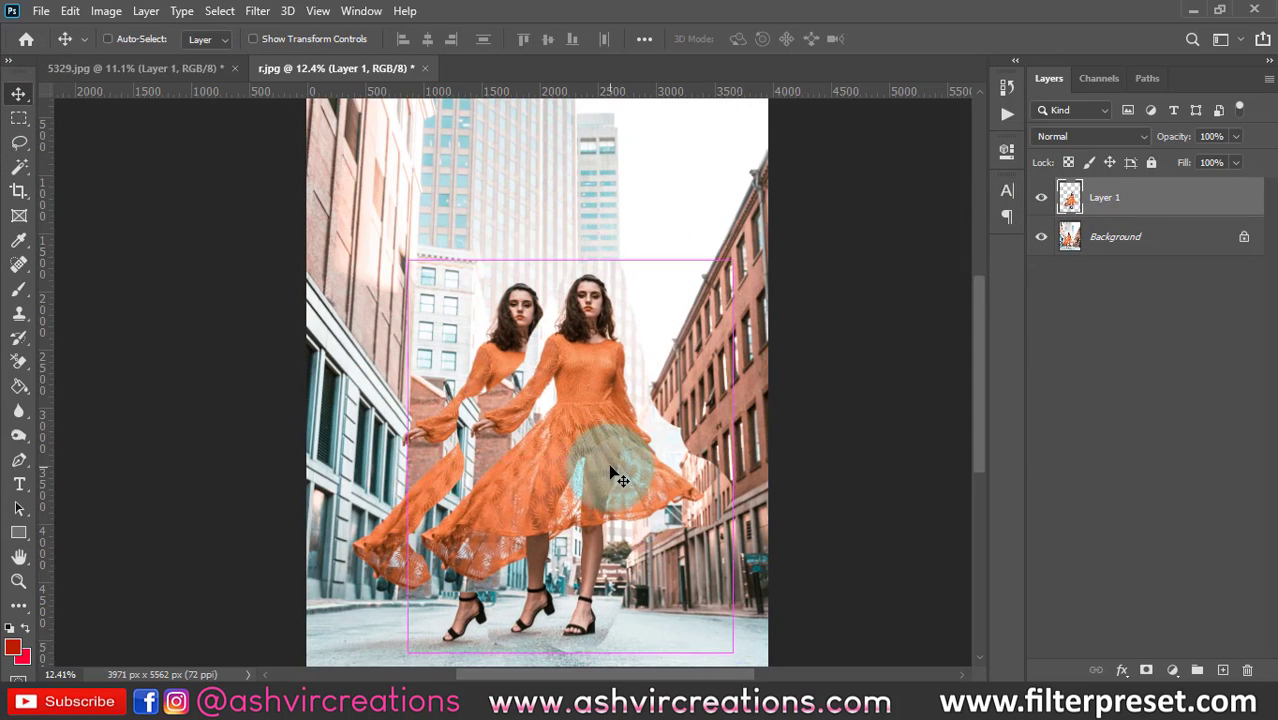
pyautogui.hotkey('ctrl', 'z')
# Step: Start a Polygonal Lasso outline beside the woman's outstretched hand and trace up along her arm to the shoulder
pyautogui.click(20, 145)
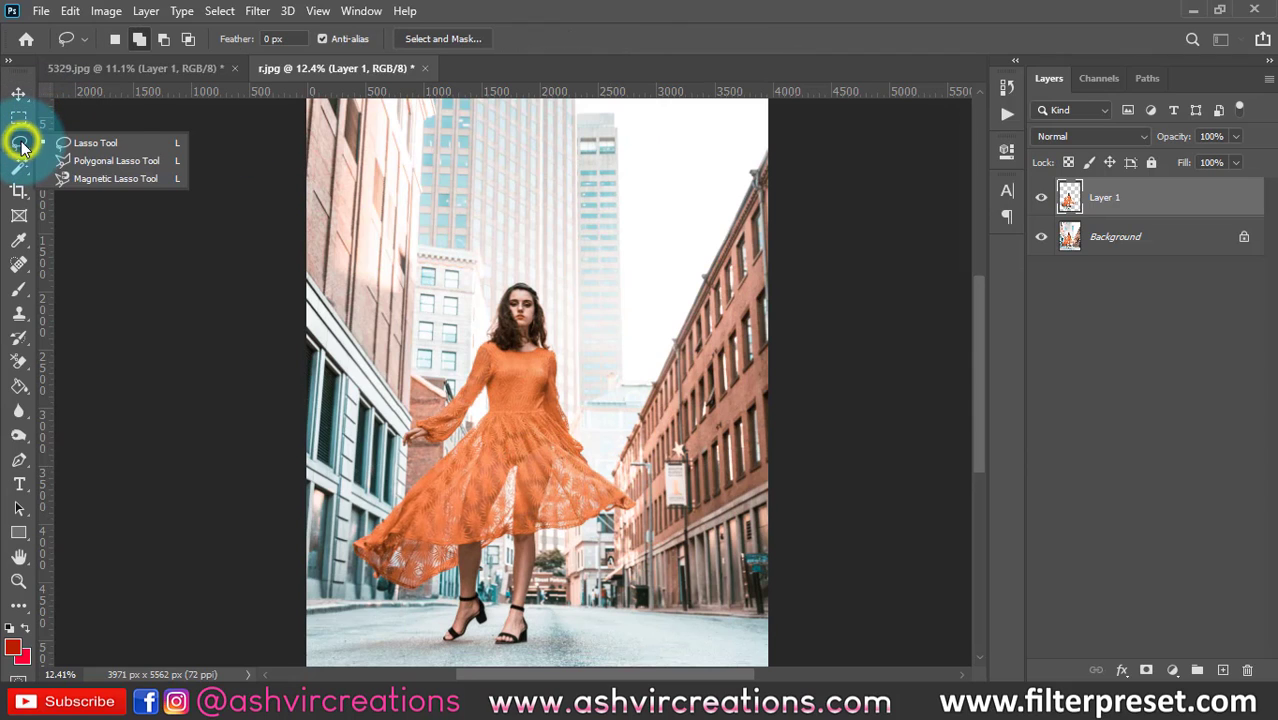
pyautogui.click(104, 160)
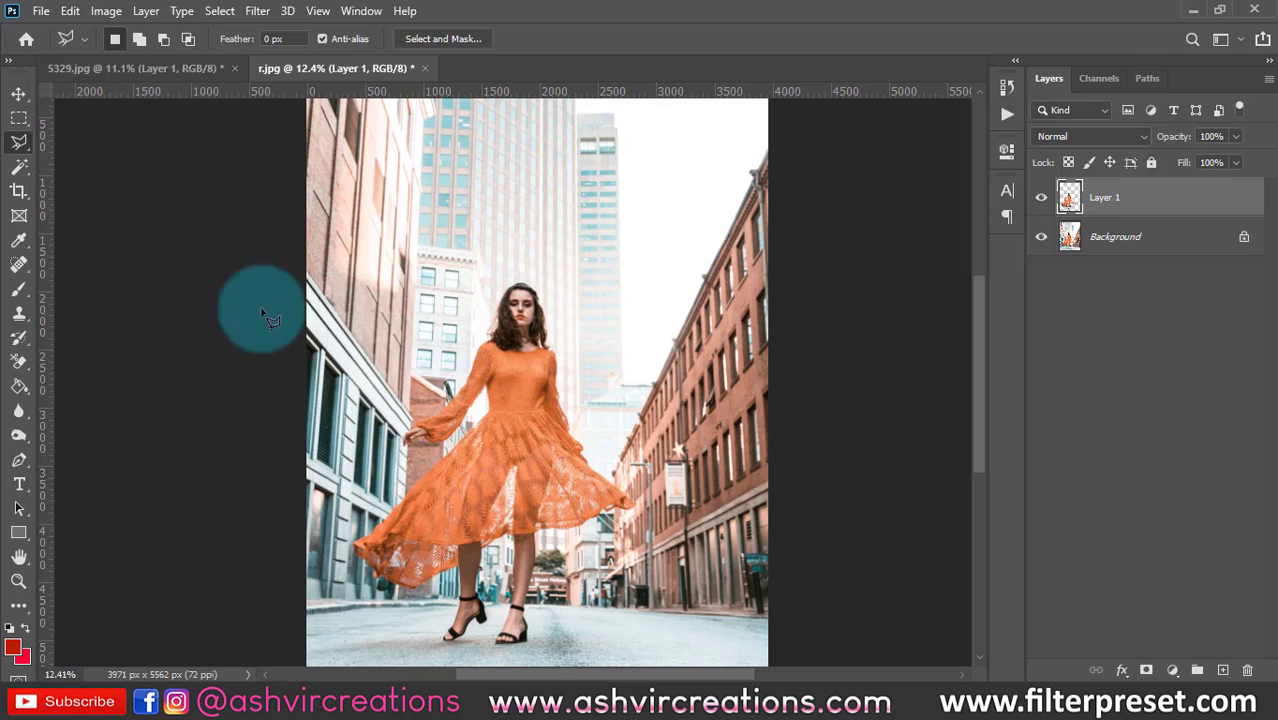
pyautogui.click(399, 425)
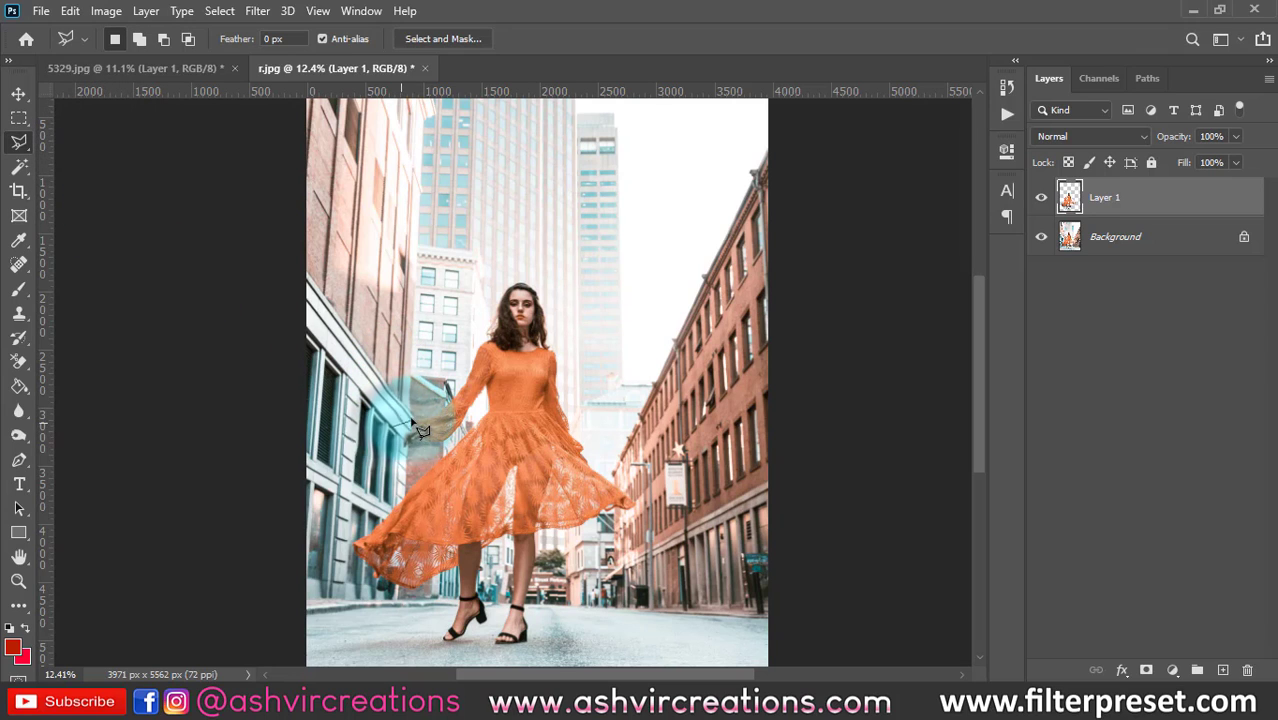
pyautogui.click(447, 403)
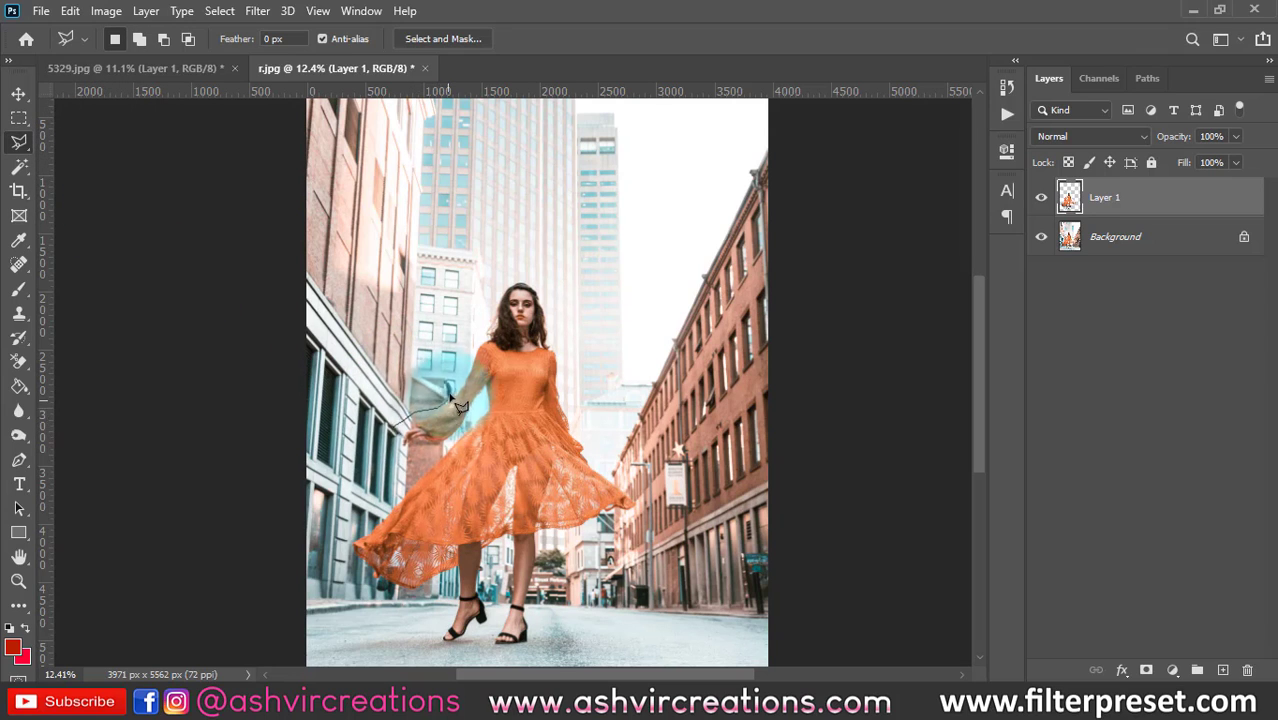
pyautogui.click(456, 385)
pyautogui.click(467, 366)
pyautogui.click(475, 346)
pyautogui.click(483, 322)
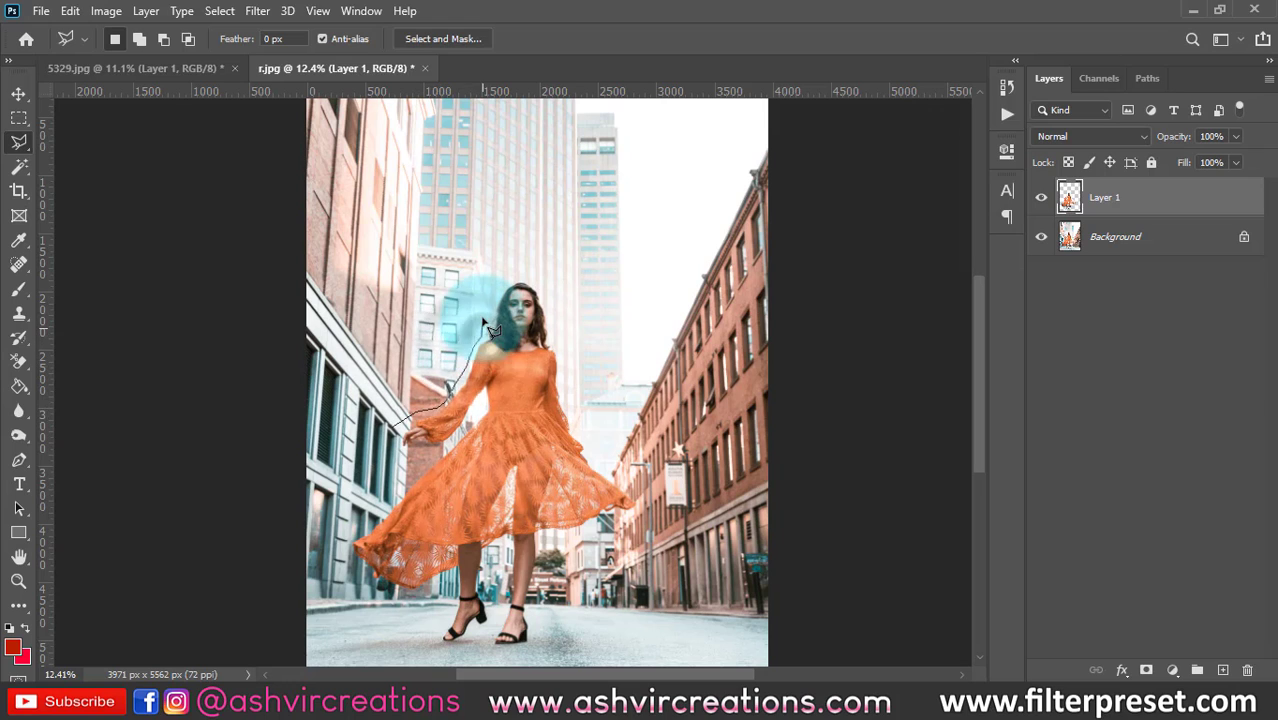
# Step: Continue the polygonal outline up beside the woman's hair, over her head and down to the opposite shoulder
pyautogui.click(488, 298)
pyautogui.click(499, 280)
pyautogui.click(525, 272)
pyautogui.click(536, 275)
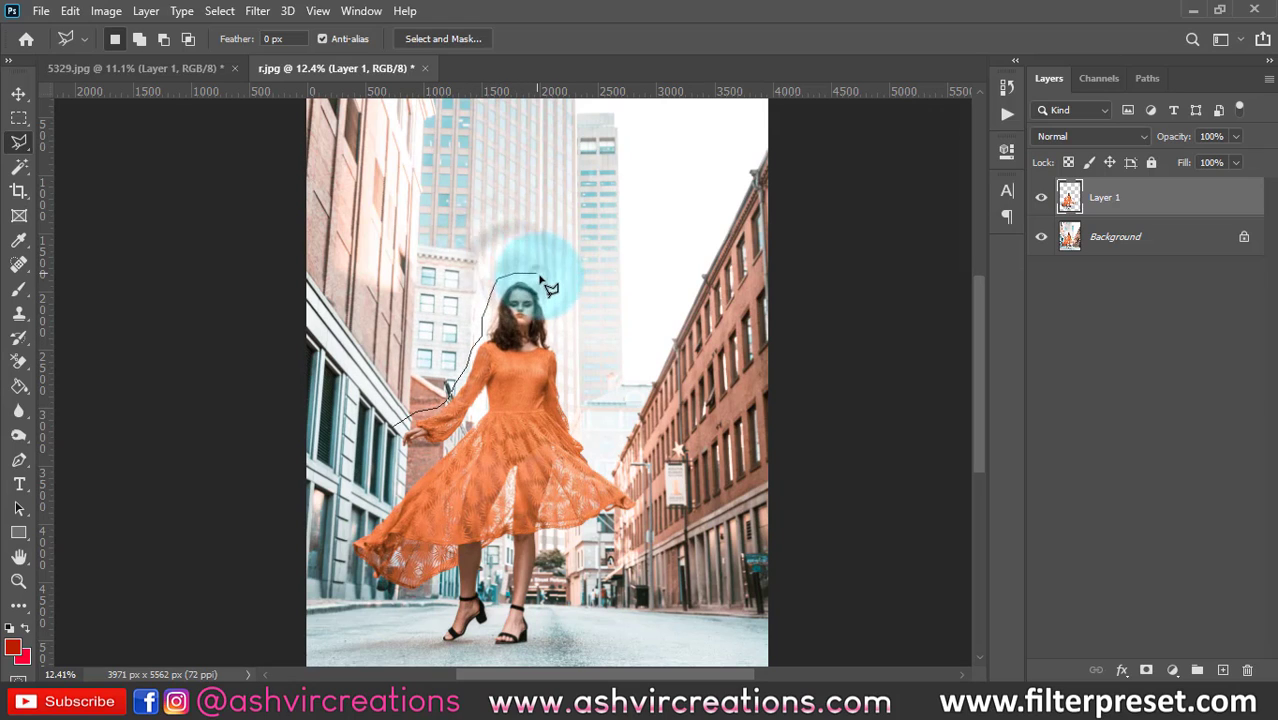
pyautogui.click(545, 291)
pyautogui.click(551, 314)
pyautogui.click(556, 342)
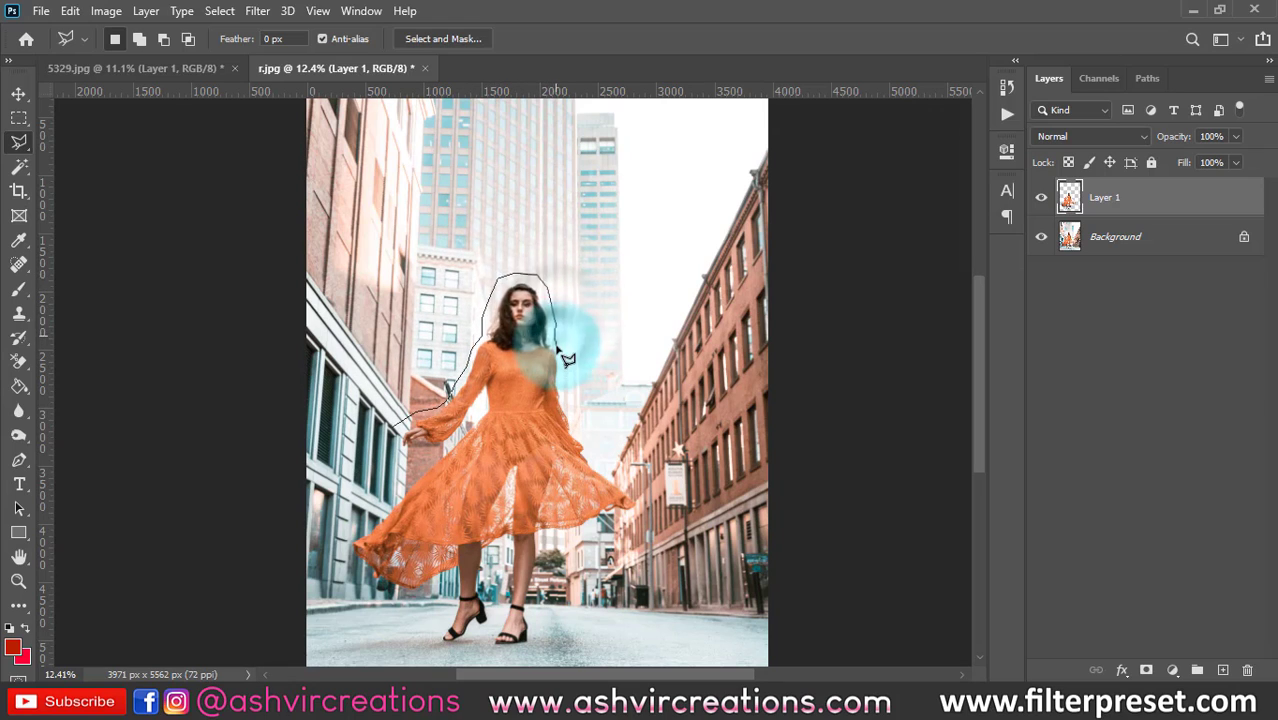
# Step: Extend the polygonal outline from that shoulder down the woman's other arm to the upper edge of the flared skirt
pyautogui.click(560, 365)
pyautogui.click(563, 391)
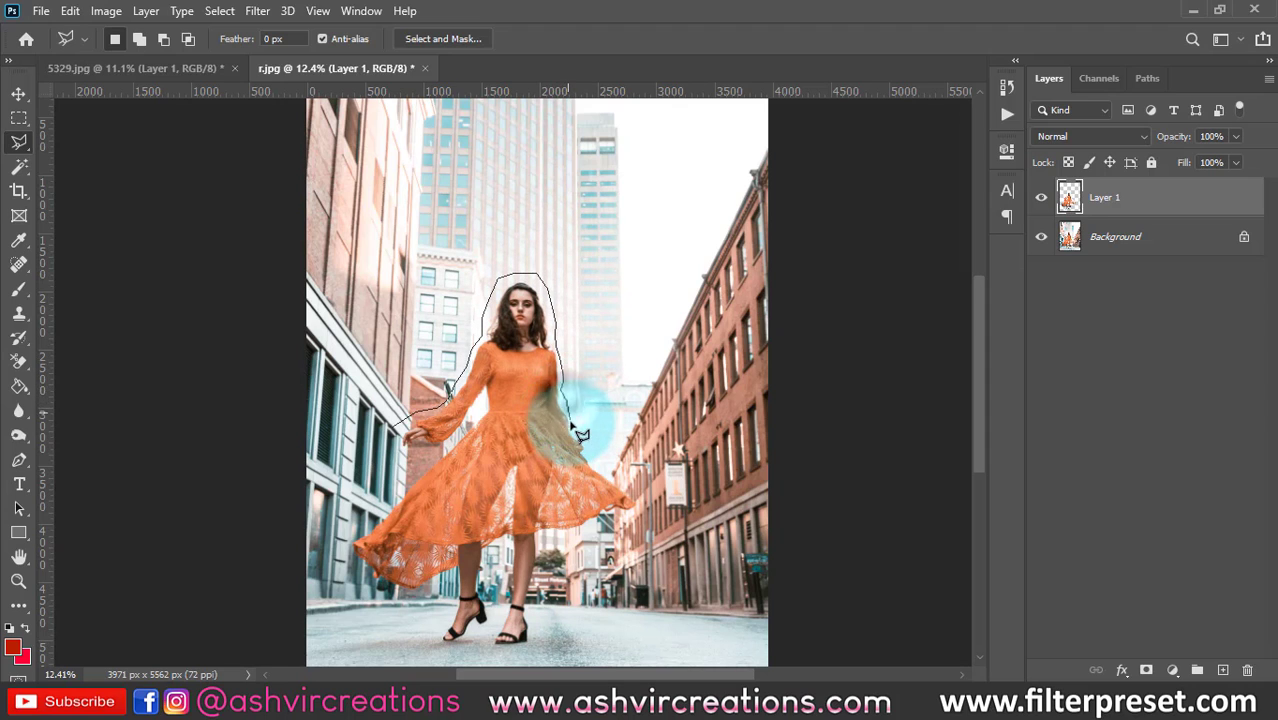
pyautogui.click(571, 424)
pyautogui.click(585, 444)
pyautogui.click(592, 458)
pyautogui.click(609, 465)
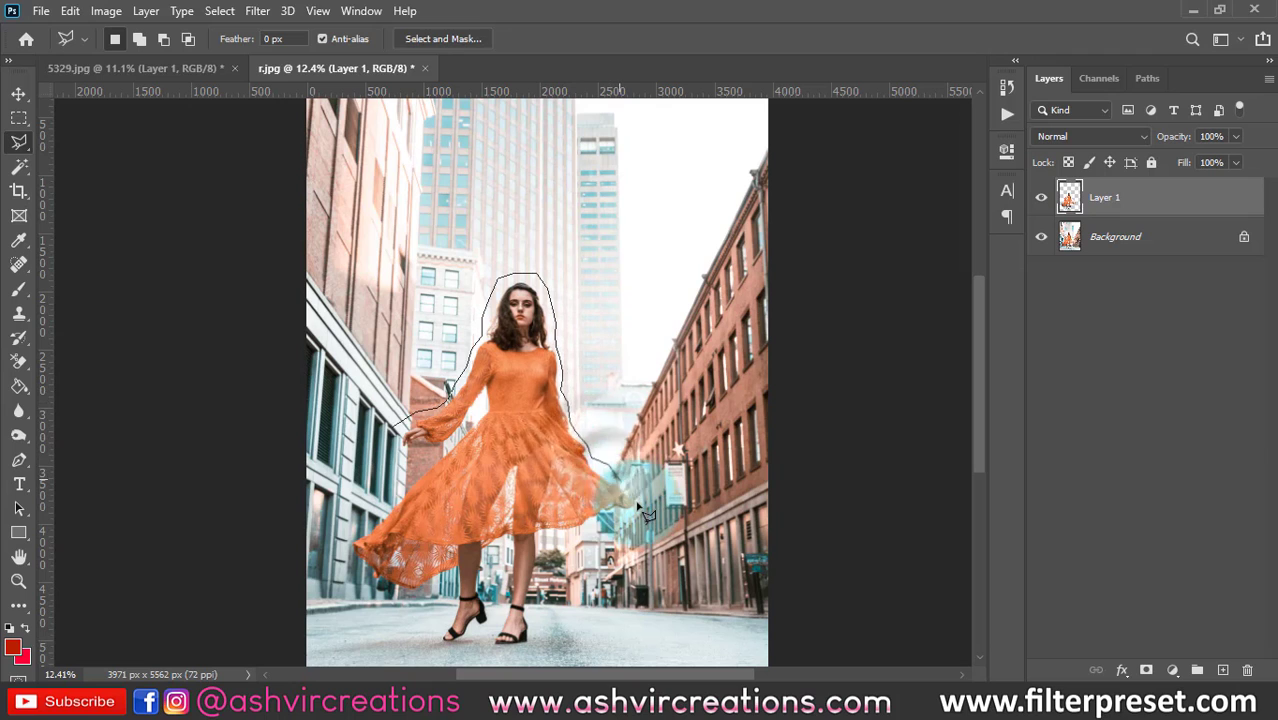
# Step: Continue the polygonal outline around the outer tip of the skirt and back along its hem to the nearest leg
pyautogui.click(642, 509)
pyautogui.click(616, 521)
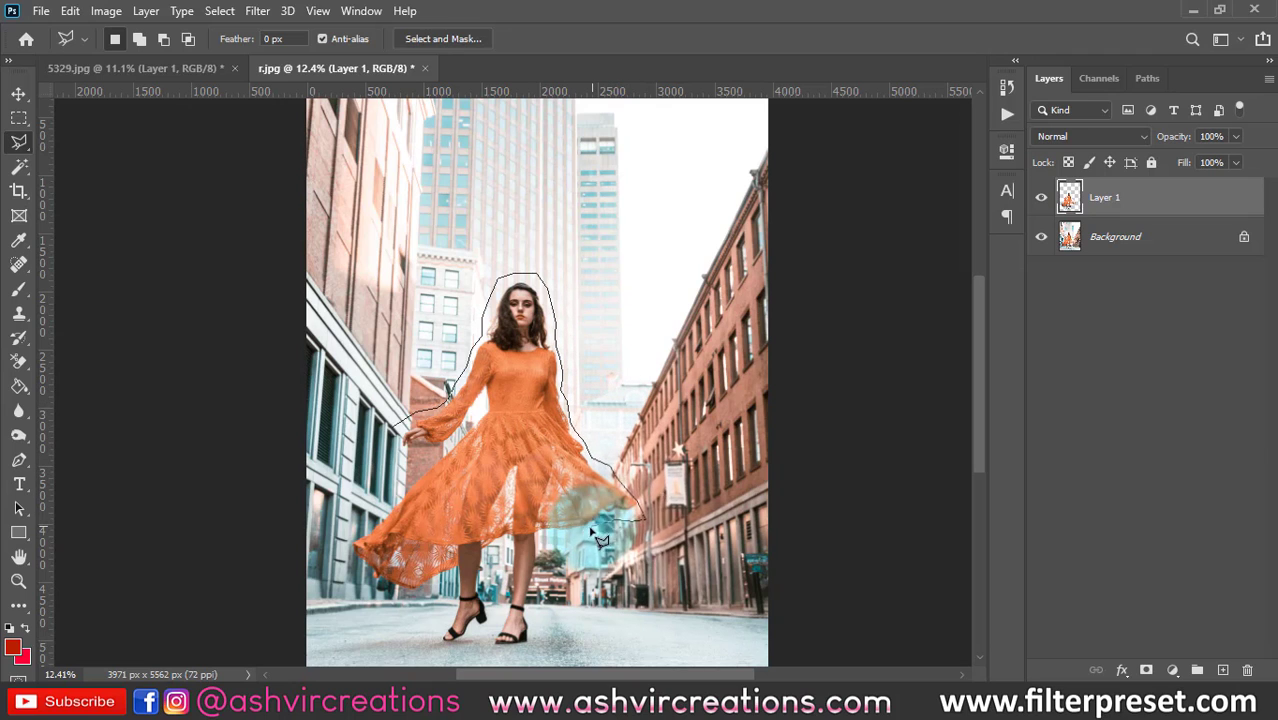
pyautogui.click(576, 530)
pyautogui.click(560, 537)
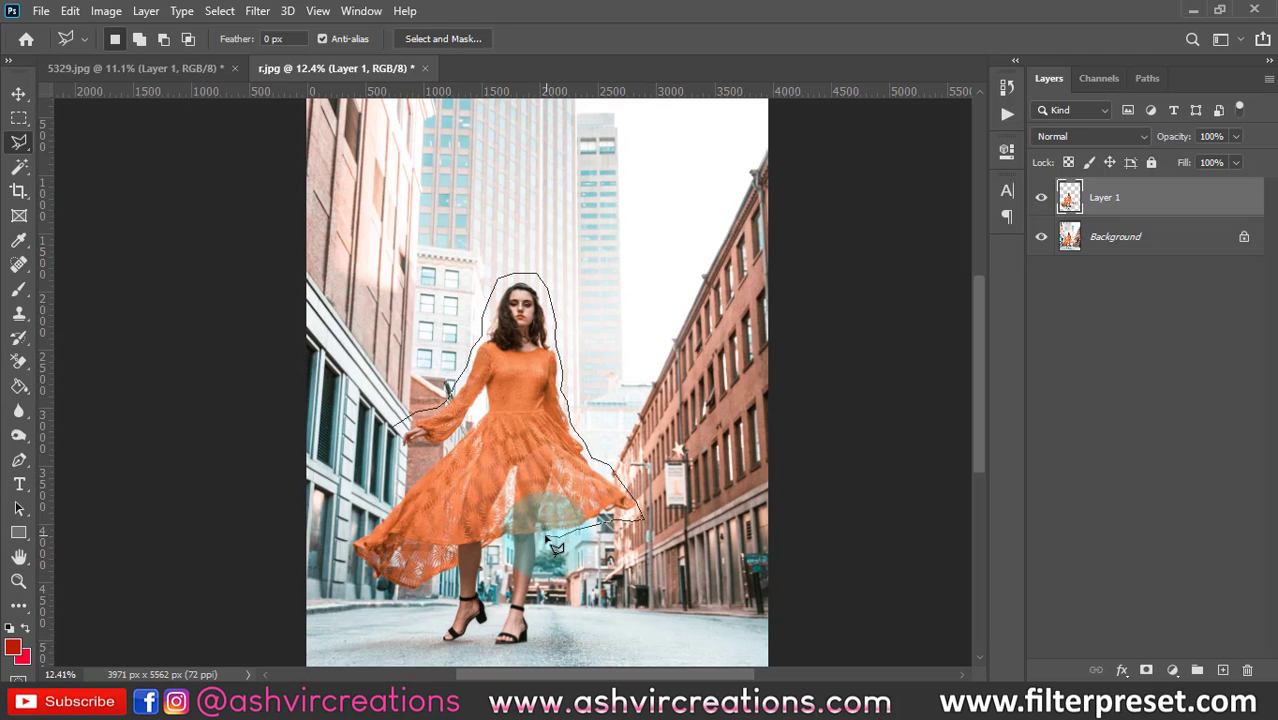
pyautogui.click(540, 538)
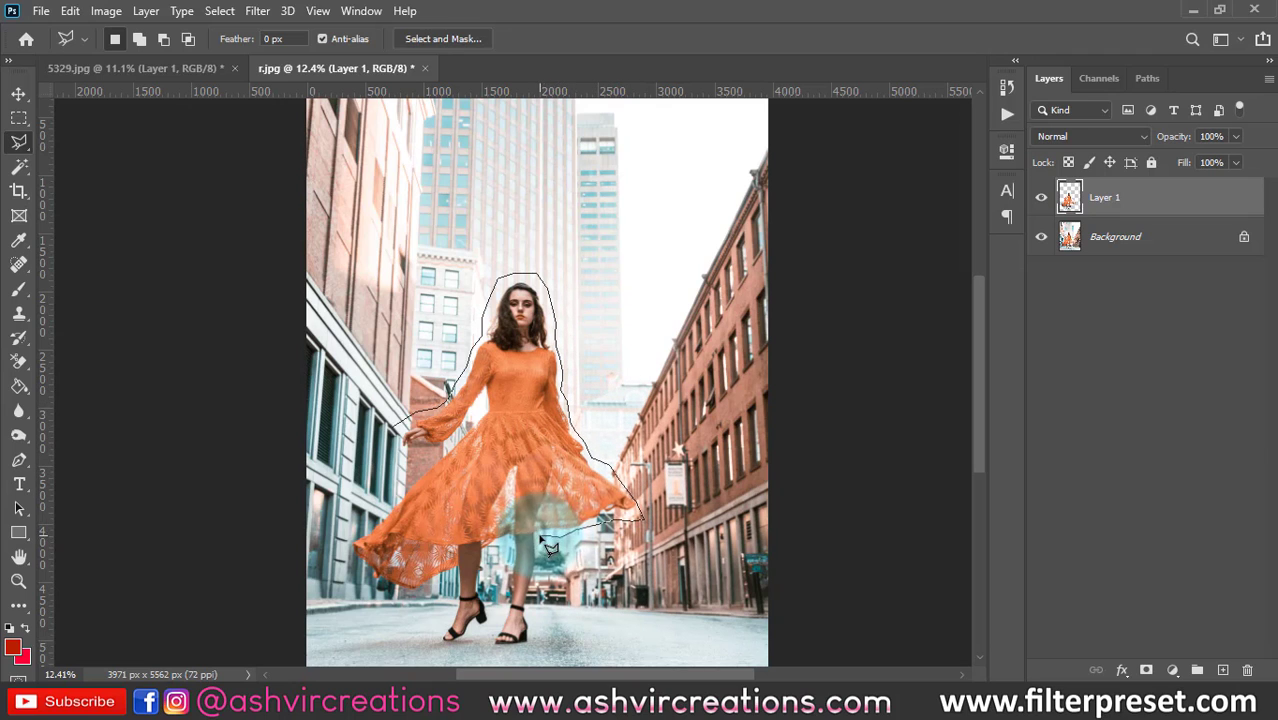
# Step: Extend the polygonal outline down that leg, around the shoe and back up into the gap between the legs
pyautogui.click(536, 630)
pyautogui.click(525, 648)
pyautogui.click(505, 653)
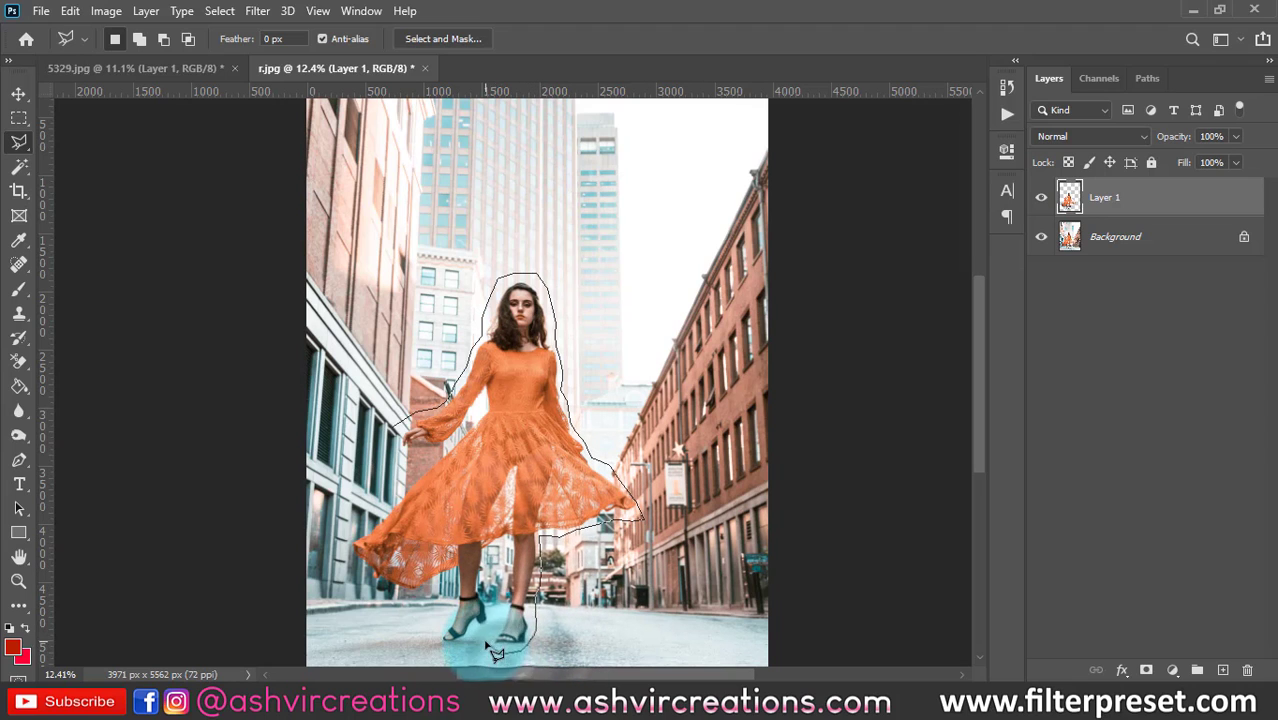
pyautogui.click(486, 642)
pyautogui.click(497, 613)
pyautogui.click(498, 590)
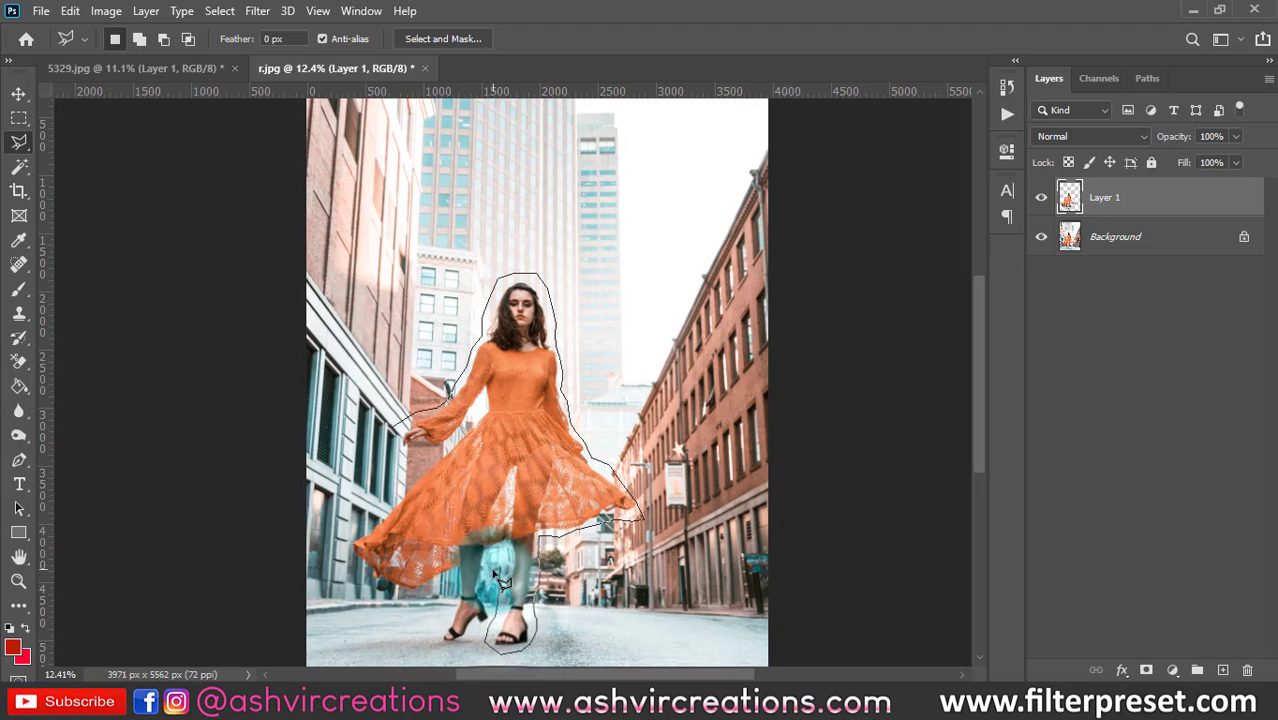
pyautogui.click(499, 569)
# Step: Take the polygonal outline down from the gap between the legs and around the underside of the second shoe
pyautogui.click(491, 589)
pyautogui.click(486, 628)
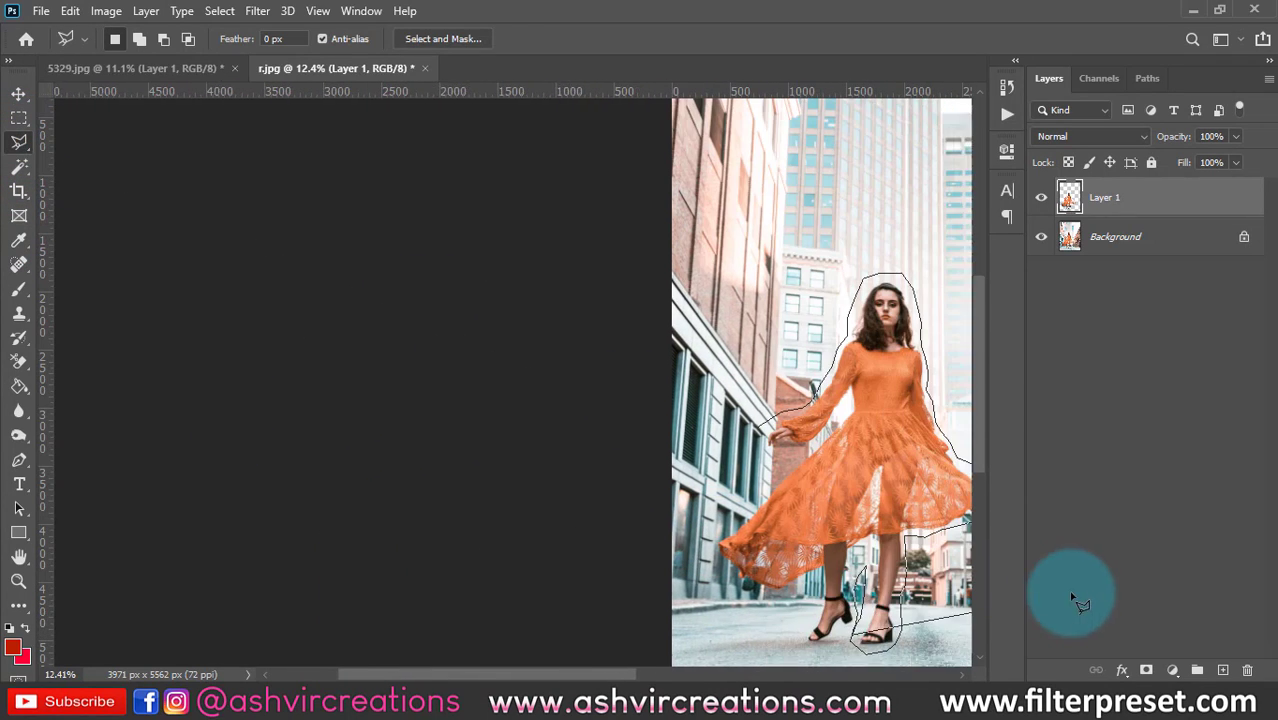
pyautogui.click(654, 649)
pyautogui.click(640, 633)
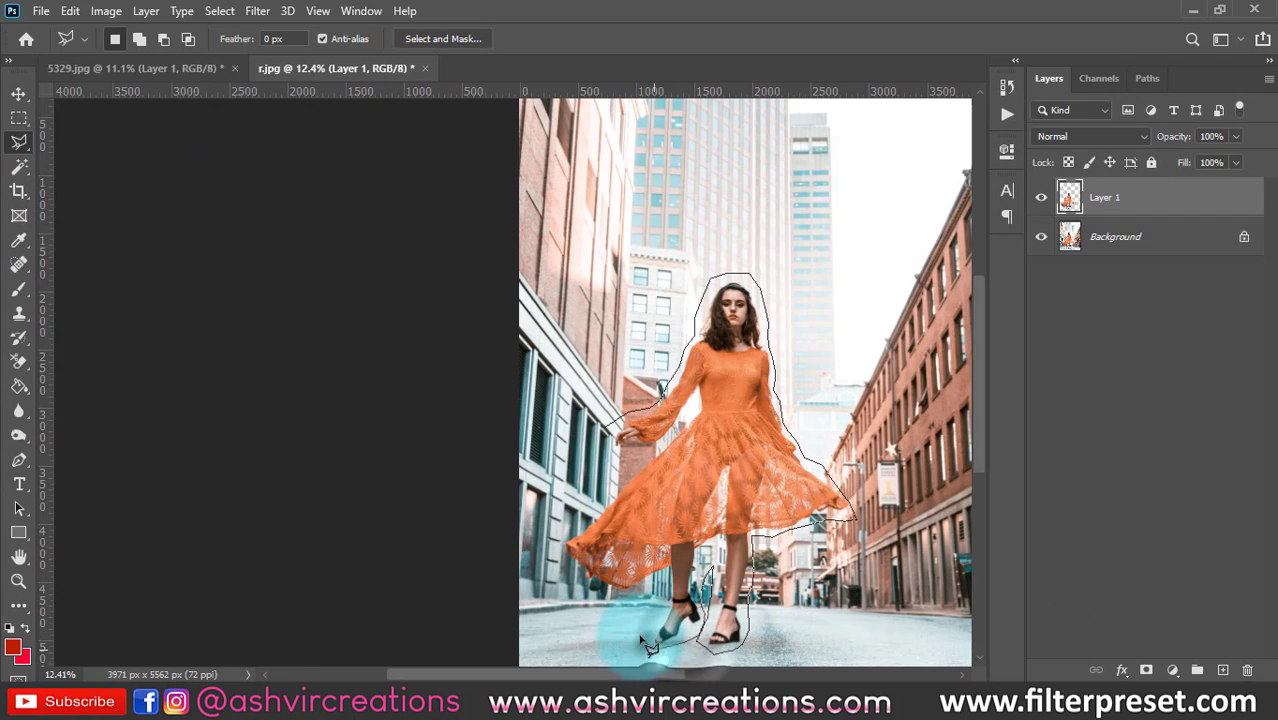
# Step: Trace the polygonal outline up from the second shoe and around the trailing corner of the long skirt
pyautogui.click(649, 606)
pyautogui.click(641, 597)
pyautogui.click(590, 593)
pyautogui.click(556, 565)
pyautogui.click(554, 540)
pyautogui.click(566, 509)
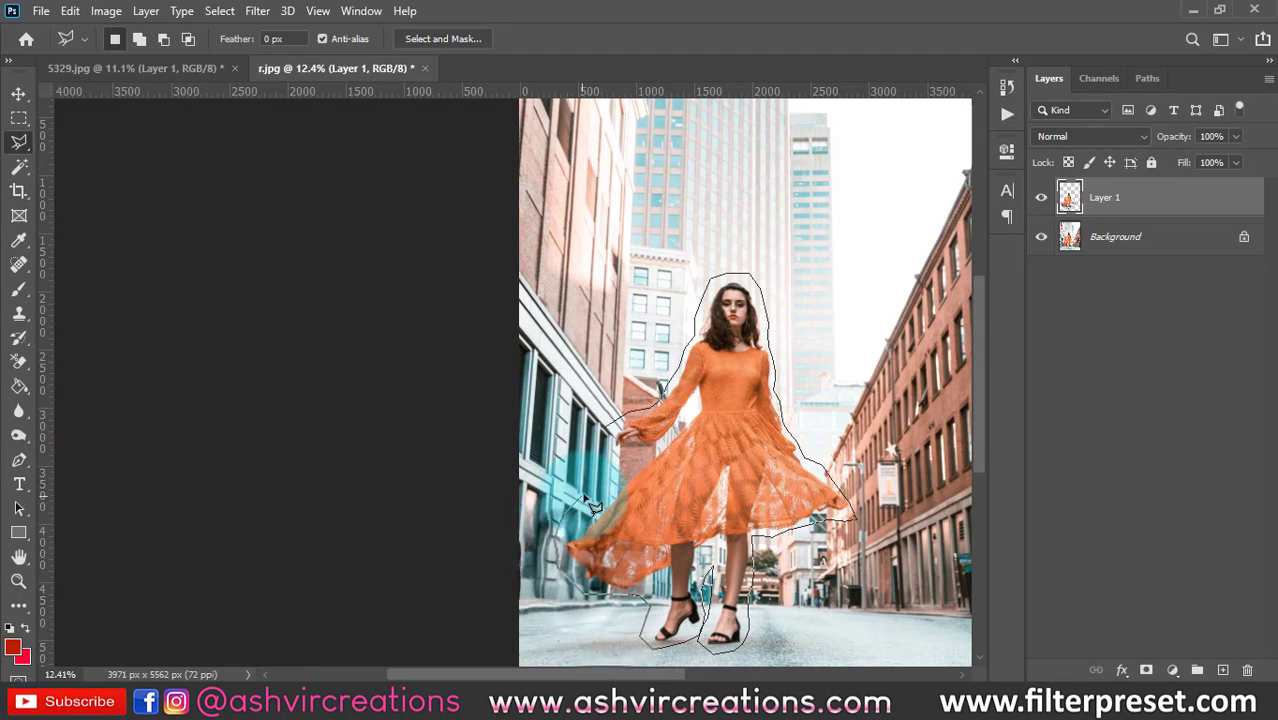
# Step: Carry the polygonal outline up past the outstretched hand to the arm and close it into a selection around the woman
pyautogui.click(596, 484)
pyautogui.click(593, 450)
pyautogui.click(606, 419)
pyautogui.click(660, 402)
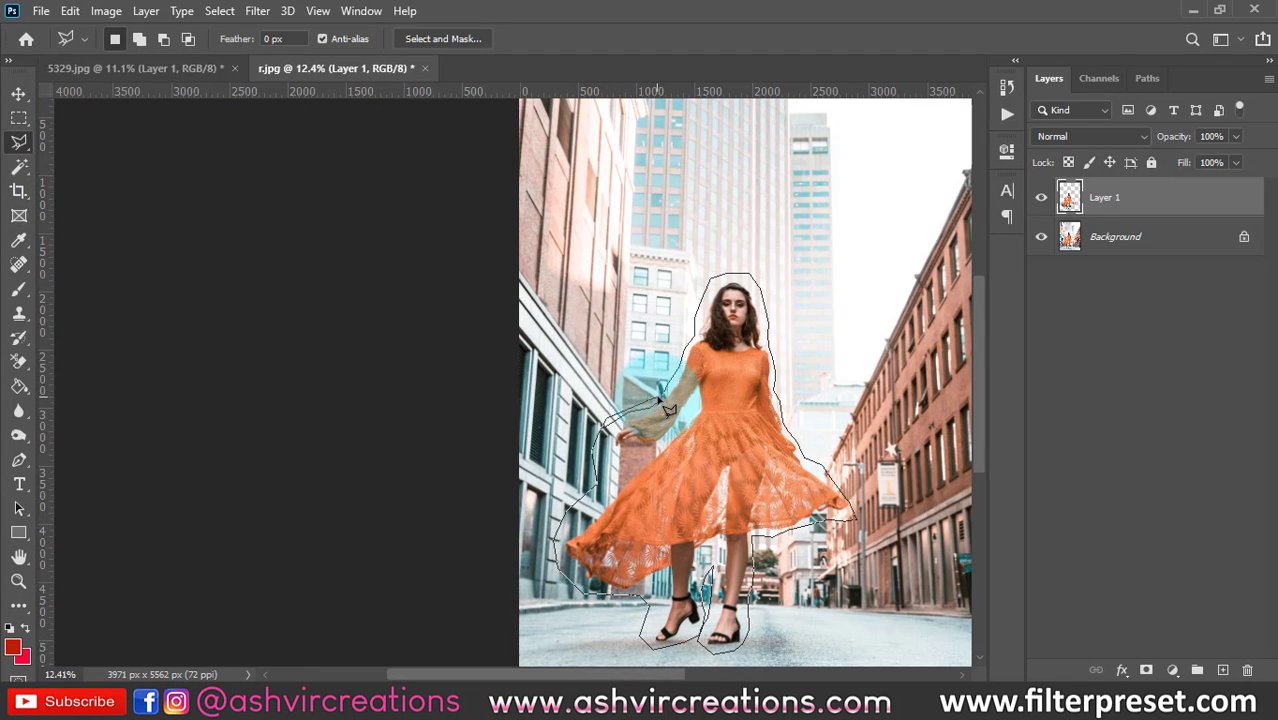
pyautogui.click(662, 400)
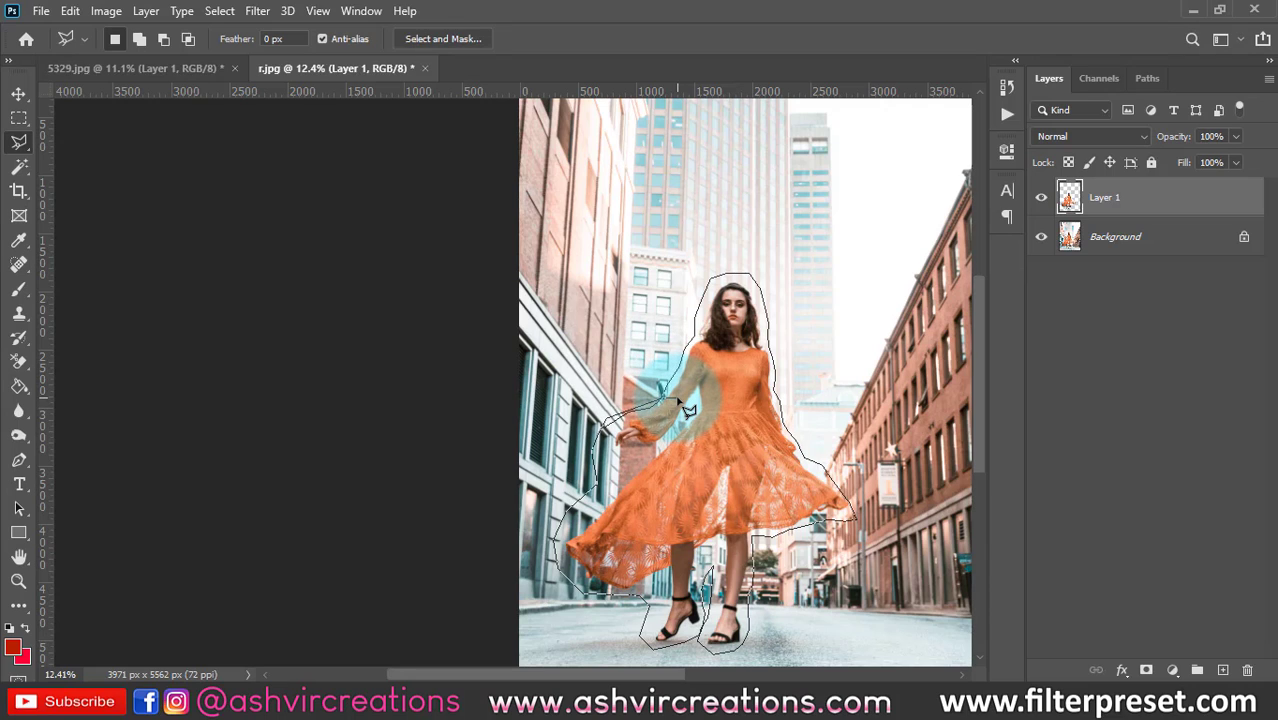
pyautogui.click(688, 410)
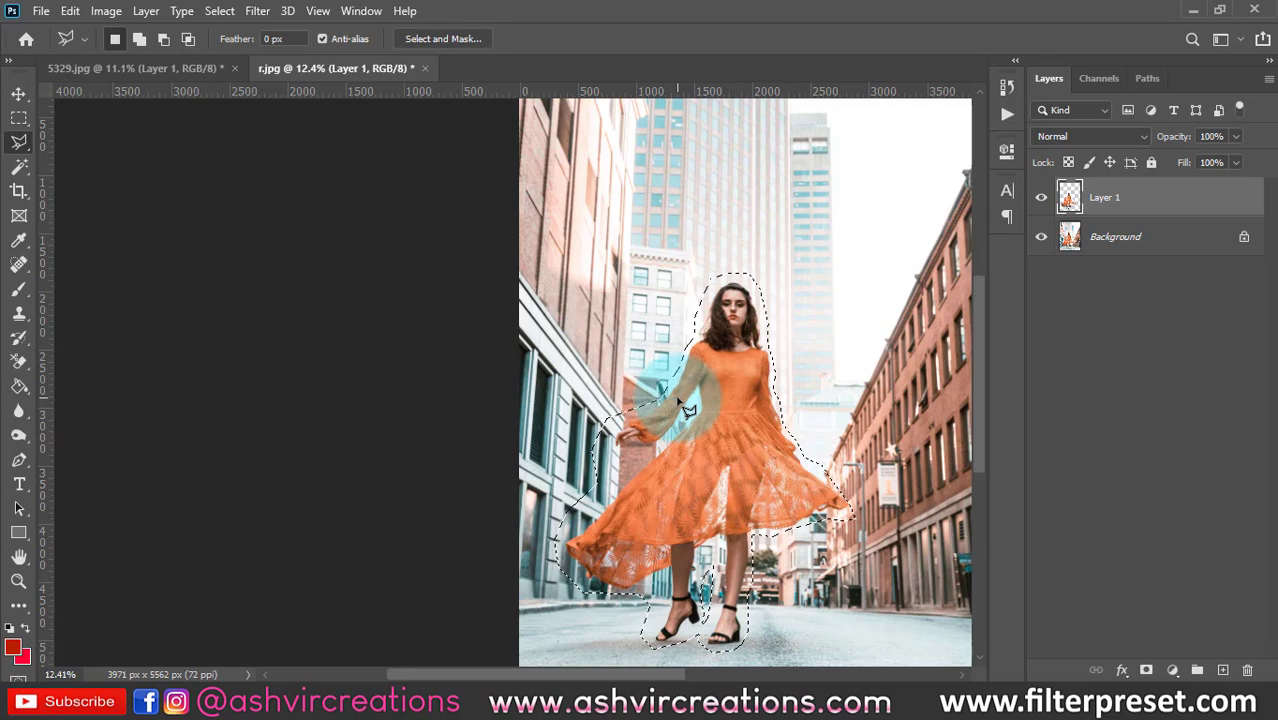
# Step: Inspect the selected woman, step back through the edits until only the Background layer remains, and clear the selection
pyautogui.scroll(-1, 724, 410)
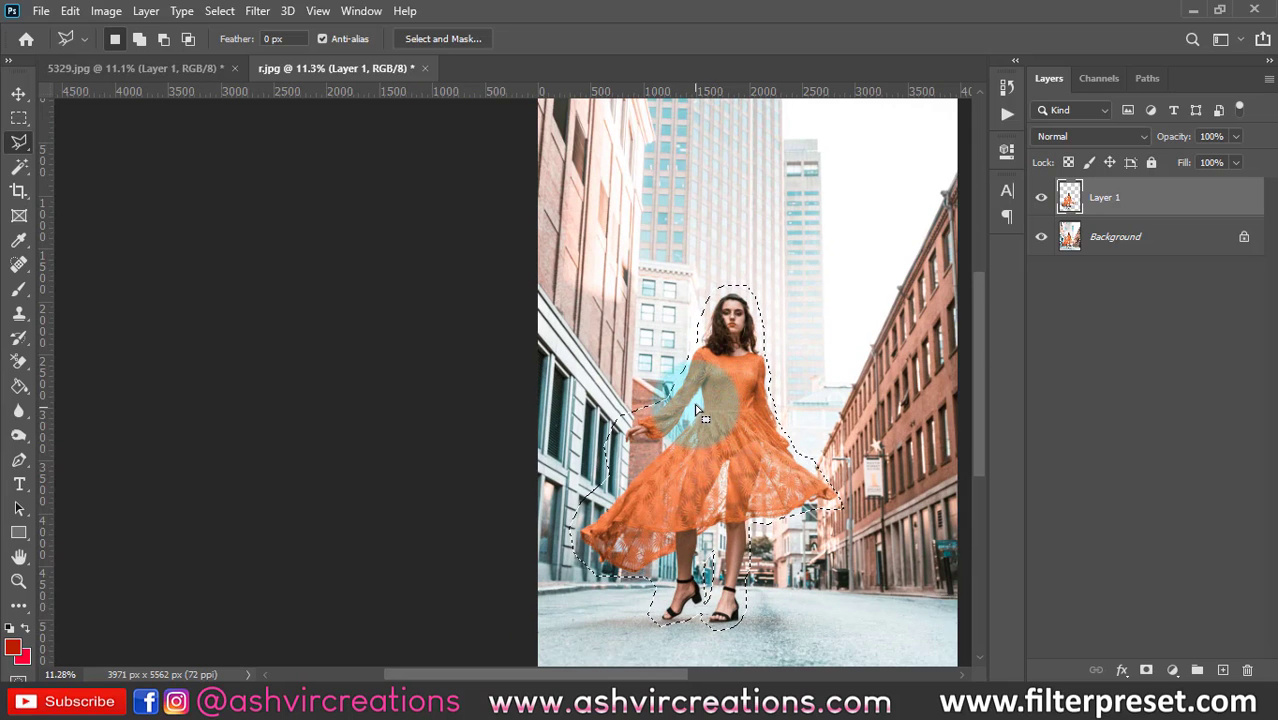
pyautogui.scroll(-3, 698, 410)
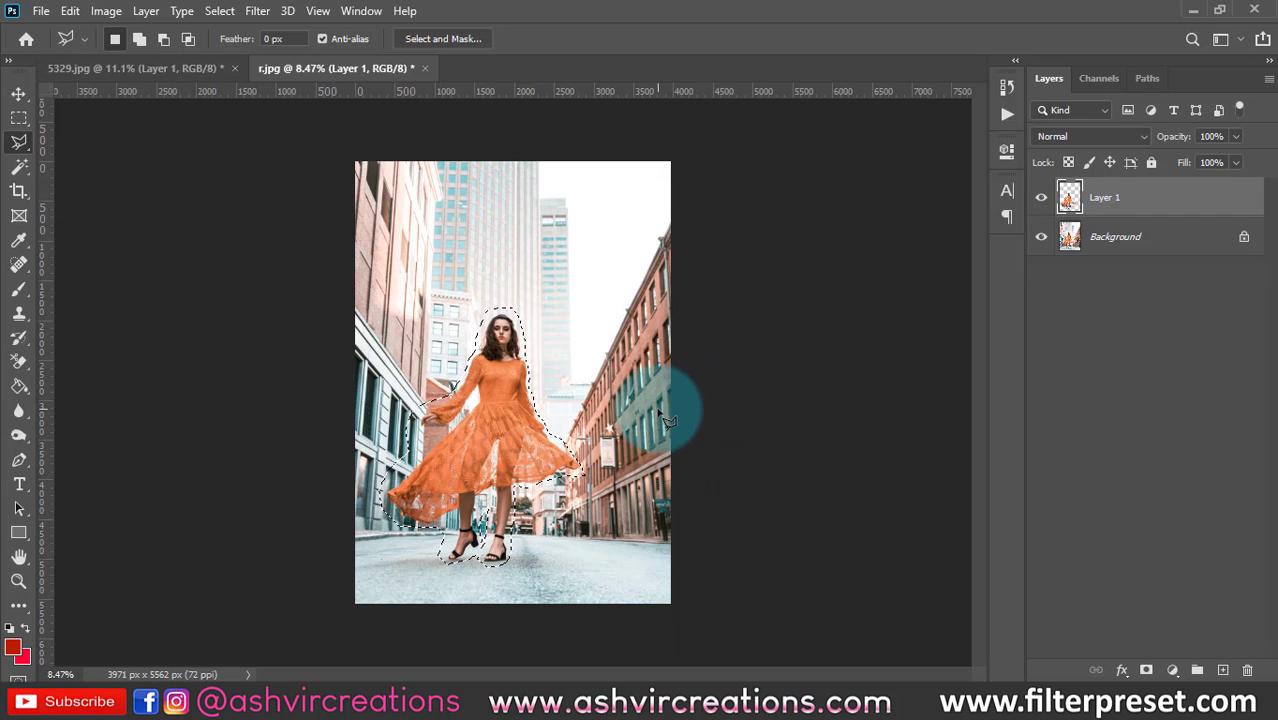
pyautogui.scroll(3, 548, 425)
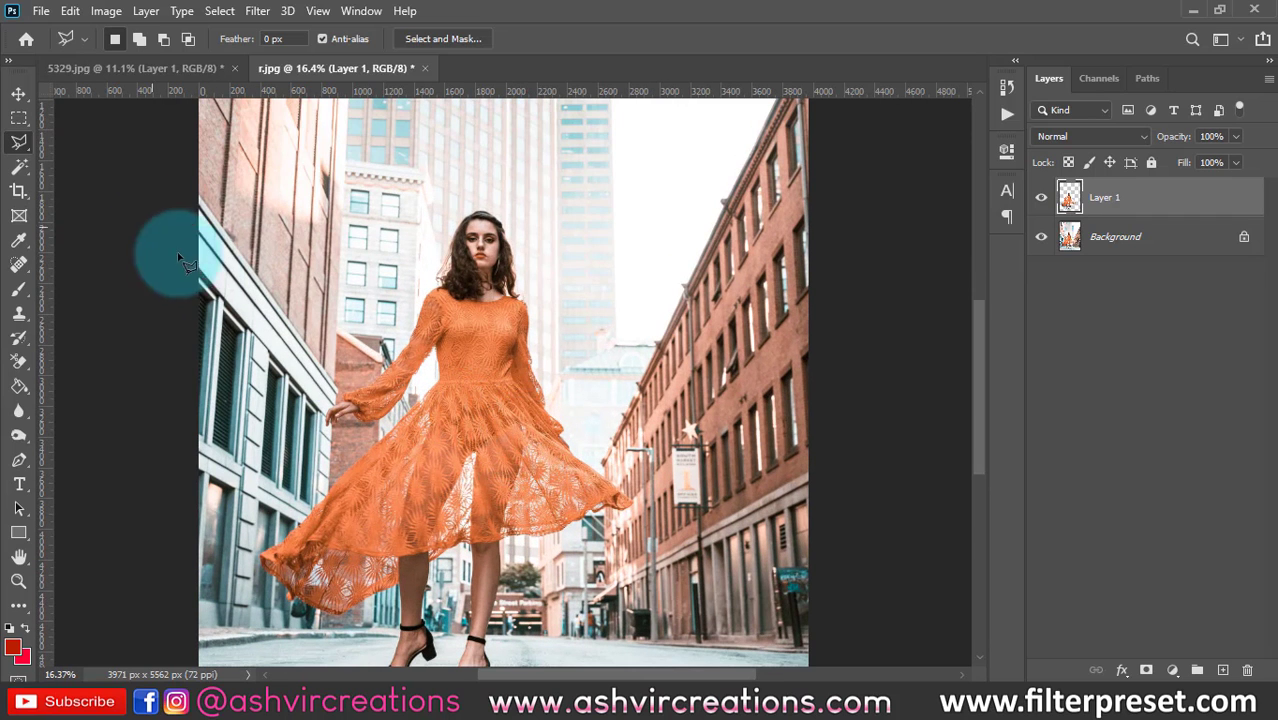
pyautogui.click(352, 364)
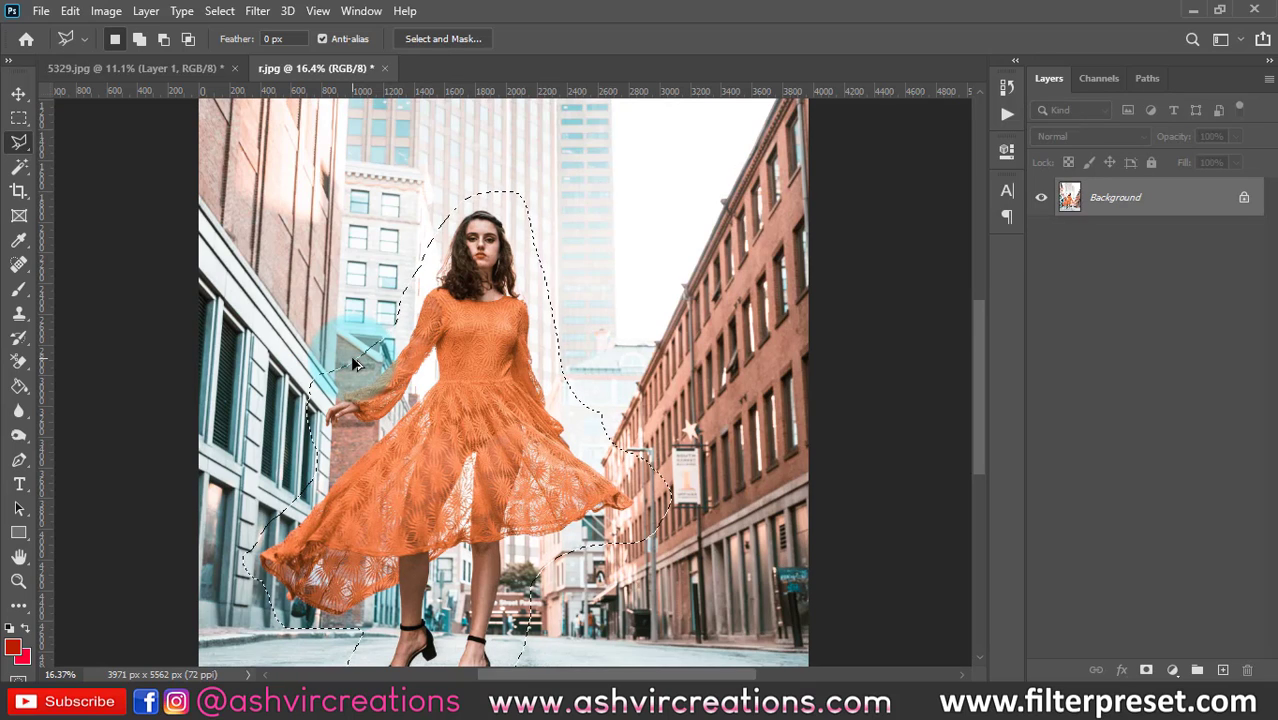
pyautogui.hotkey('ctrl', 'd')
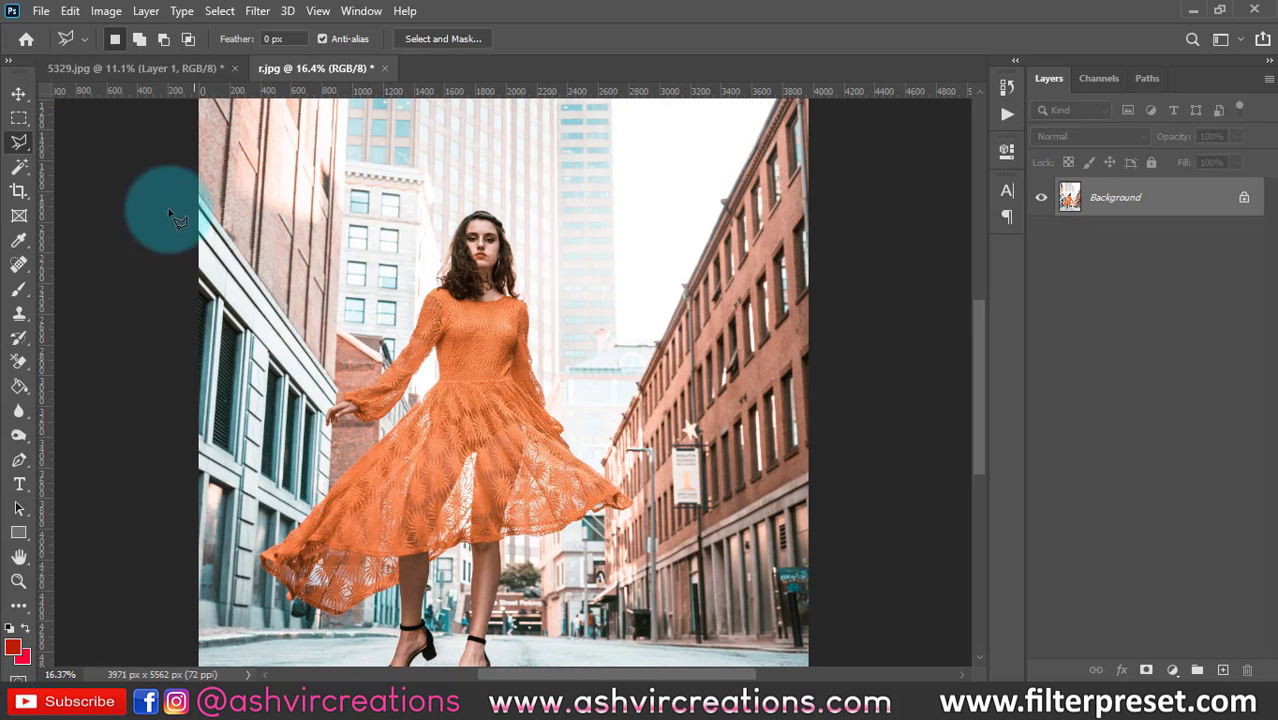
# Step: Start a rough Polygonal Lasso outline from the woman's sleeve over her head, down across the brick building and along the street below her
pyautogui.click(388, 341)
pyautogui.click(500, 190)
pyautogui.click(585, 180)
pyautogui.click(725, 512)
pyautogui.click(715, 652)
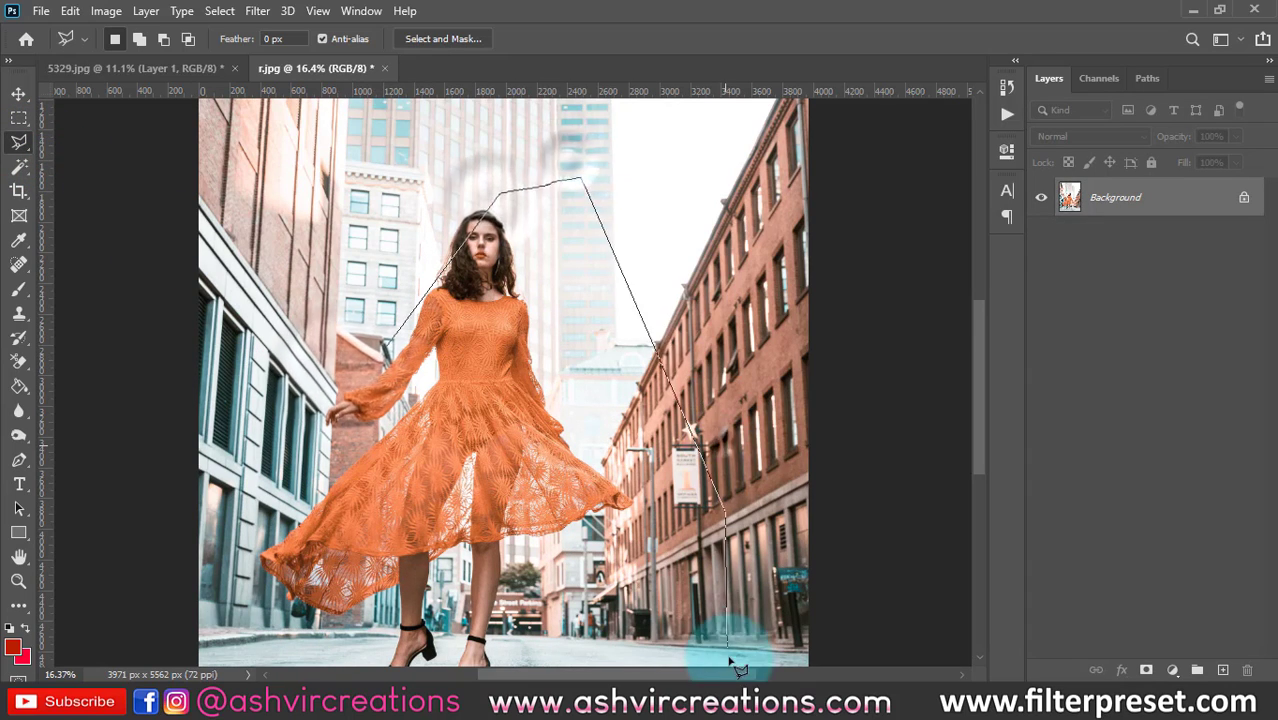
pyautogui.click(580, 645)
pyautogui.click(415, 628)
# Step: Bring the rough polygonal outline up around the skirt to the sleeve, close the selection, inspect it and deselect
pyautogui.click(255, 513)
pyautogui.click(300, 349)
pyautogui.click(350, 269)
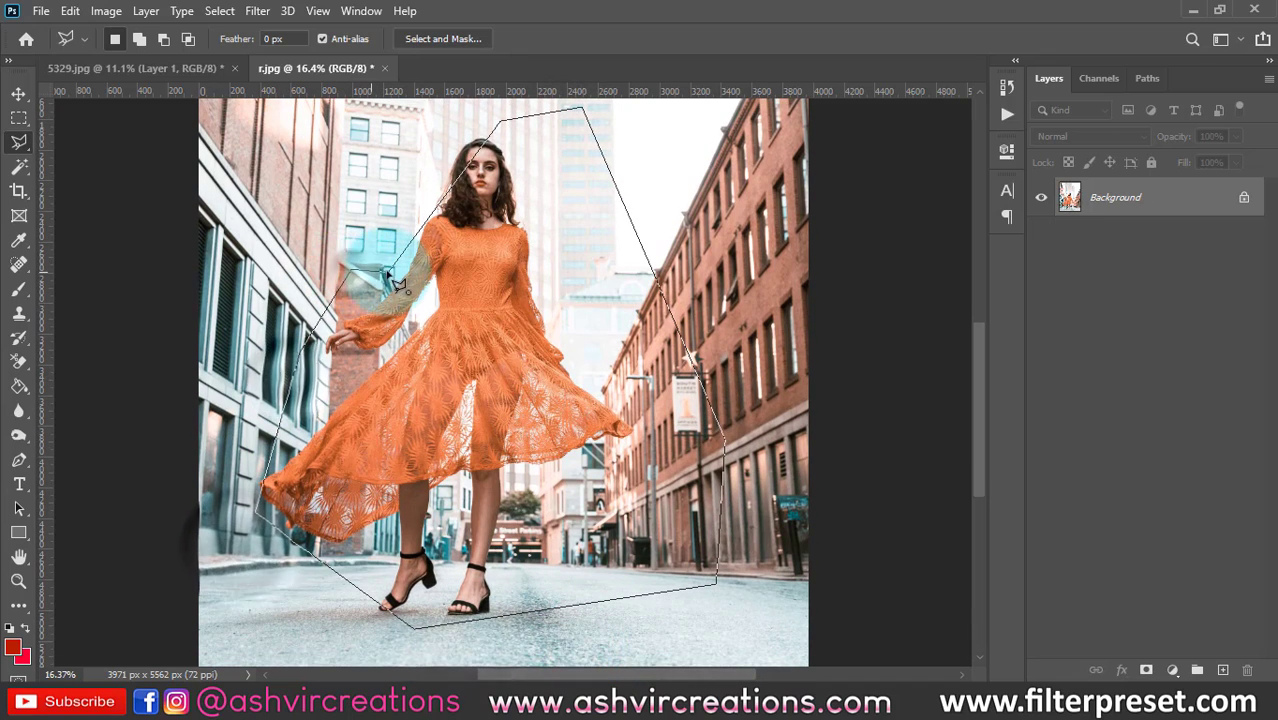
pyautogui.click(392, 268)
pyautogui.click(412, 316)
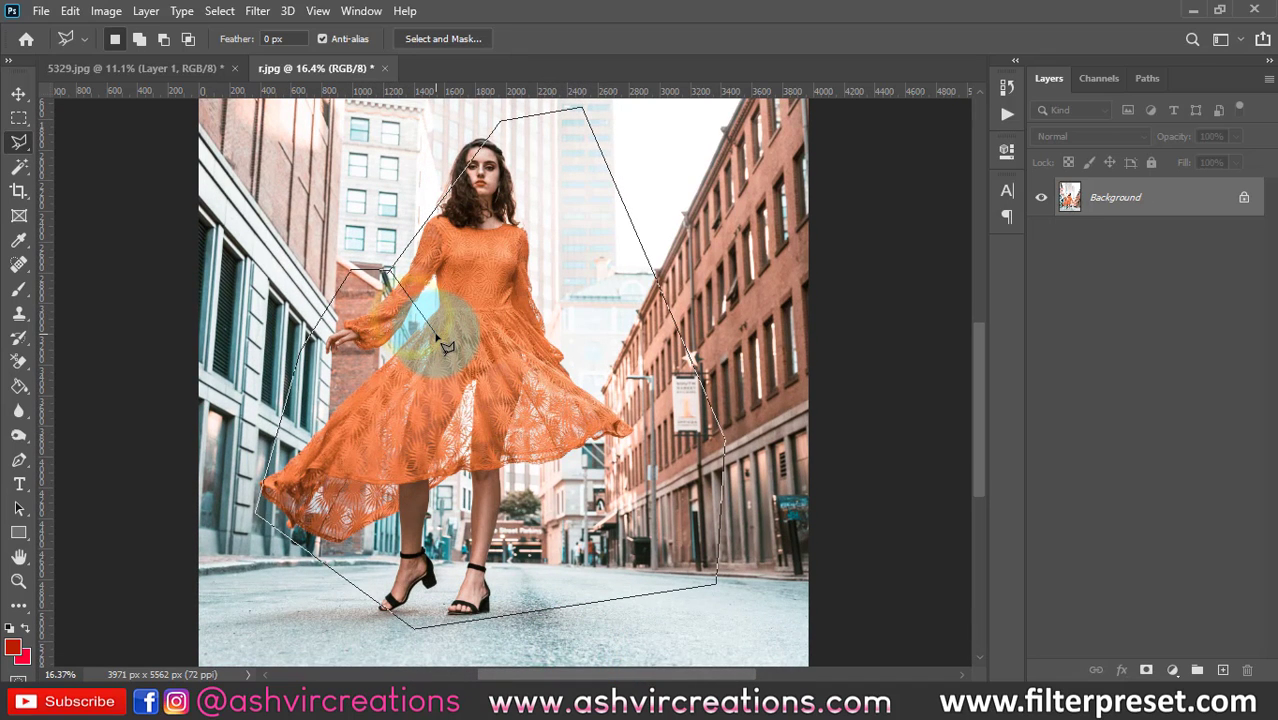
pyautogui.click(400, 289)
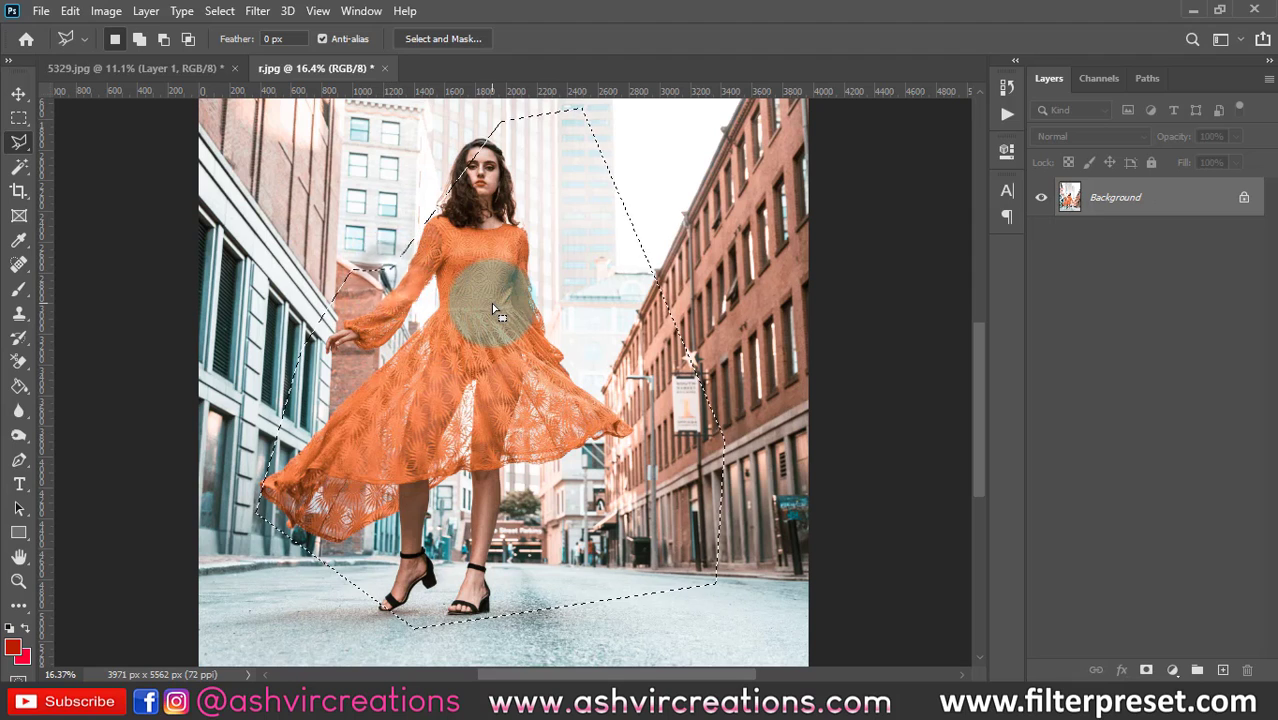
pyautogui.scroll(-3, 492, 306)
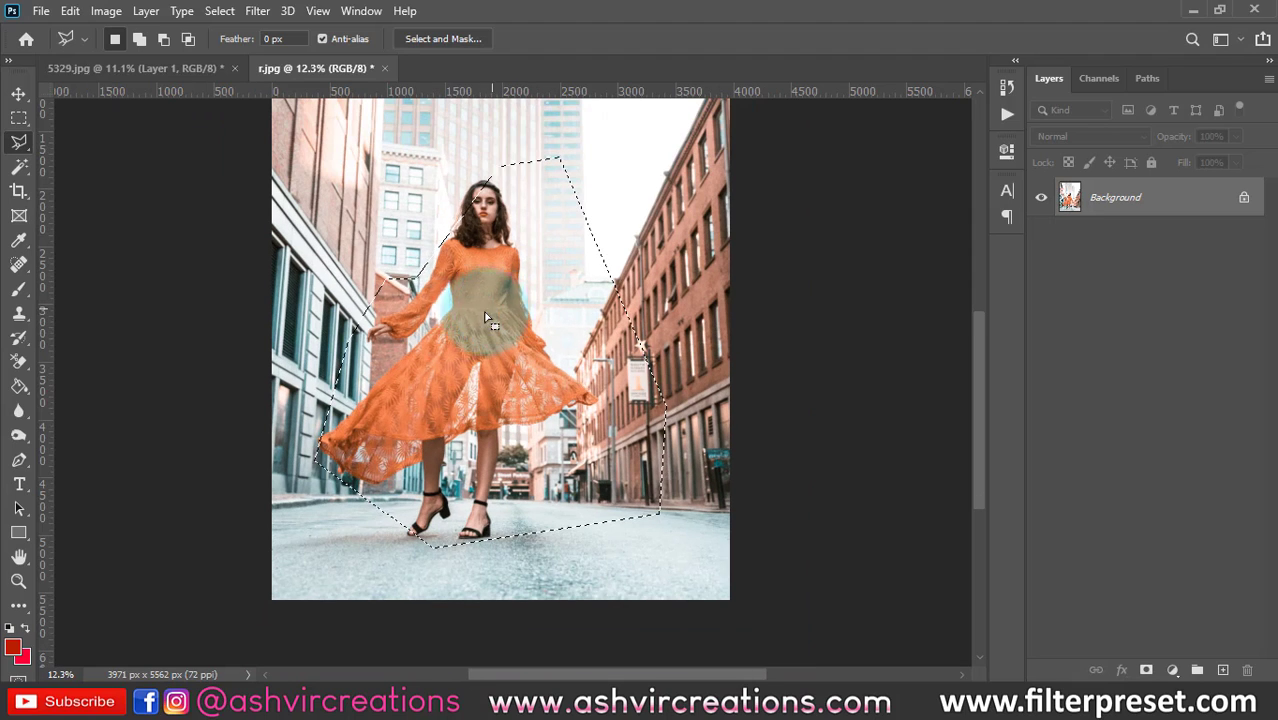
pyautogui.scroll(-3, 362, 407)
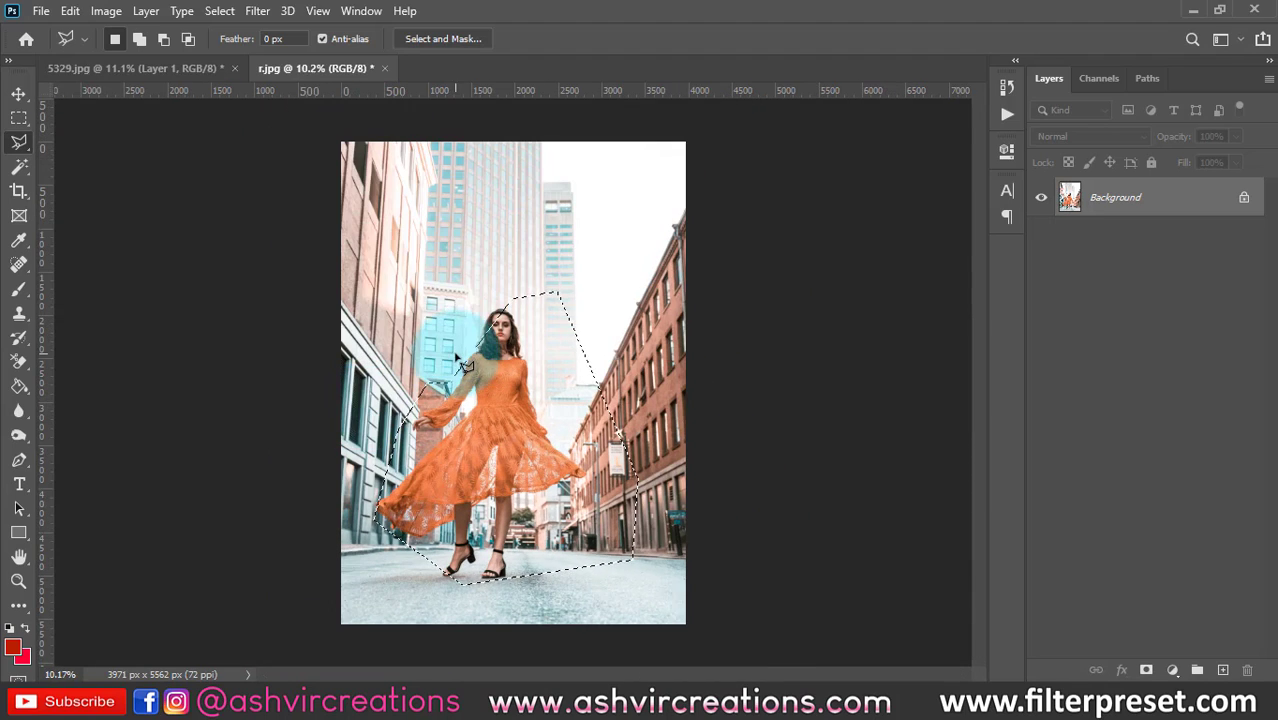
pyautogui.scroll(2, 480, 420)
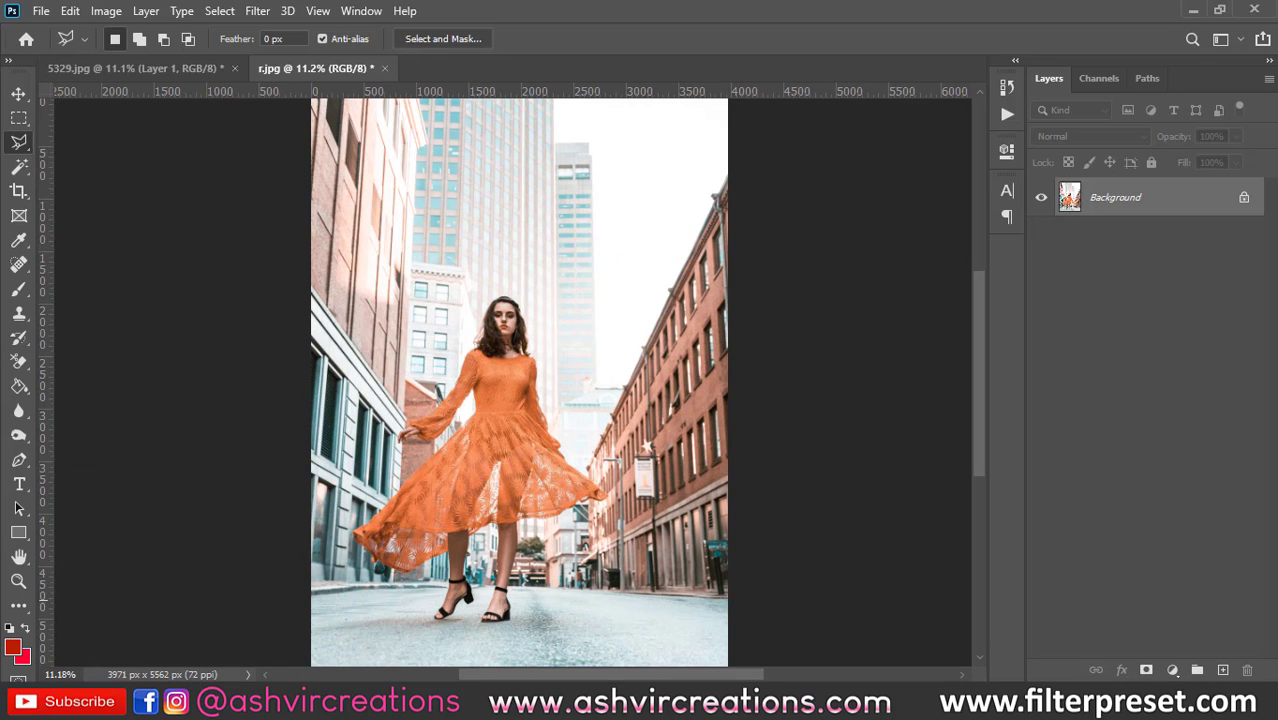
# Step: Start a Magnetic Lasso outline at the fingertips of the outstretched hand and trace up the outer edge of the sleeve
pyautogui.click(18, 142)
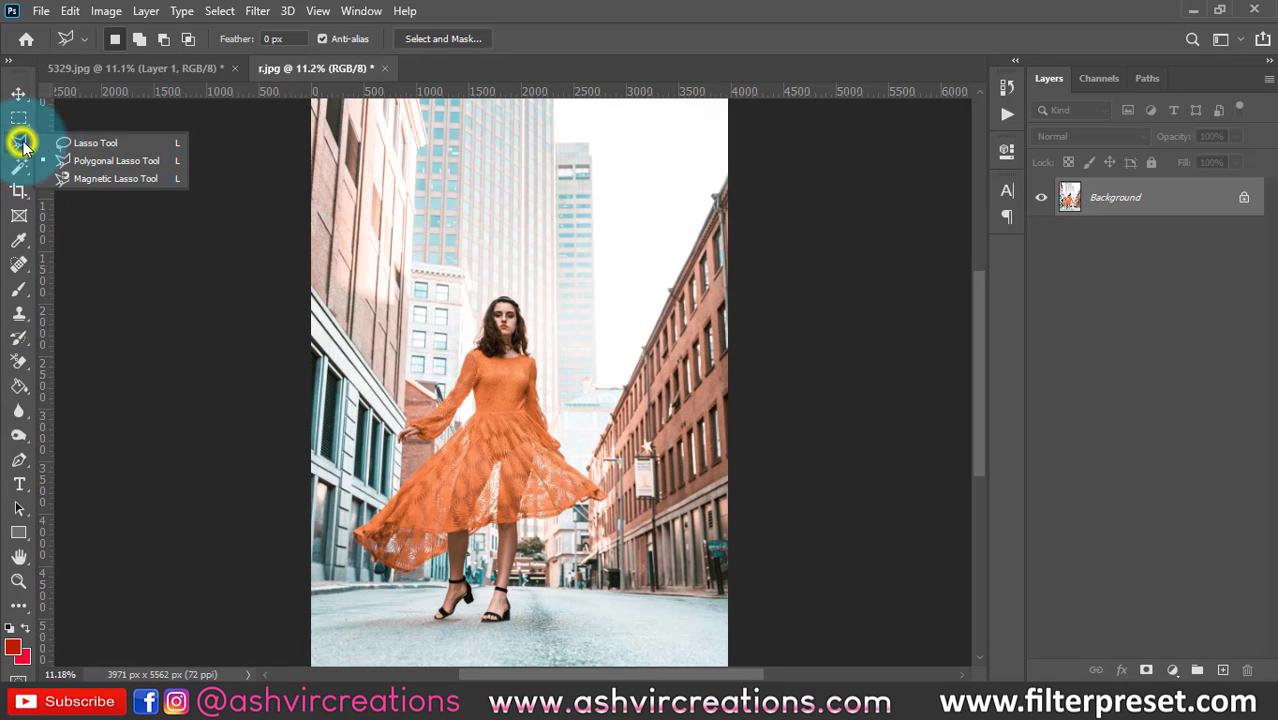
pyautogui.click(132, 182)
pyautogui.scroll(3, 370, 435)
pyautogui.scroll(5, 370, 435)
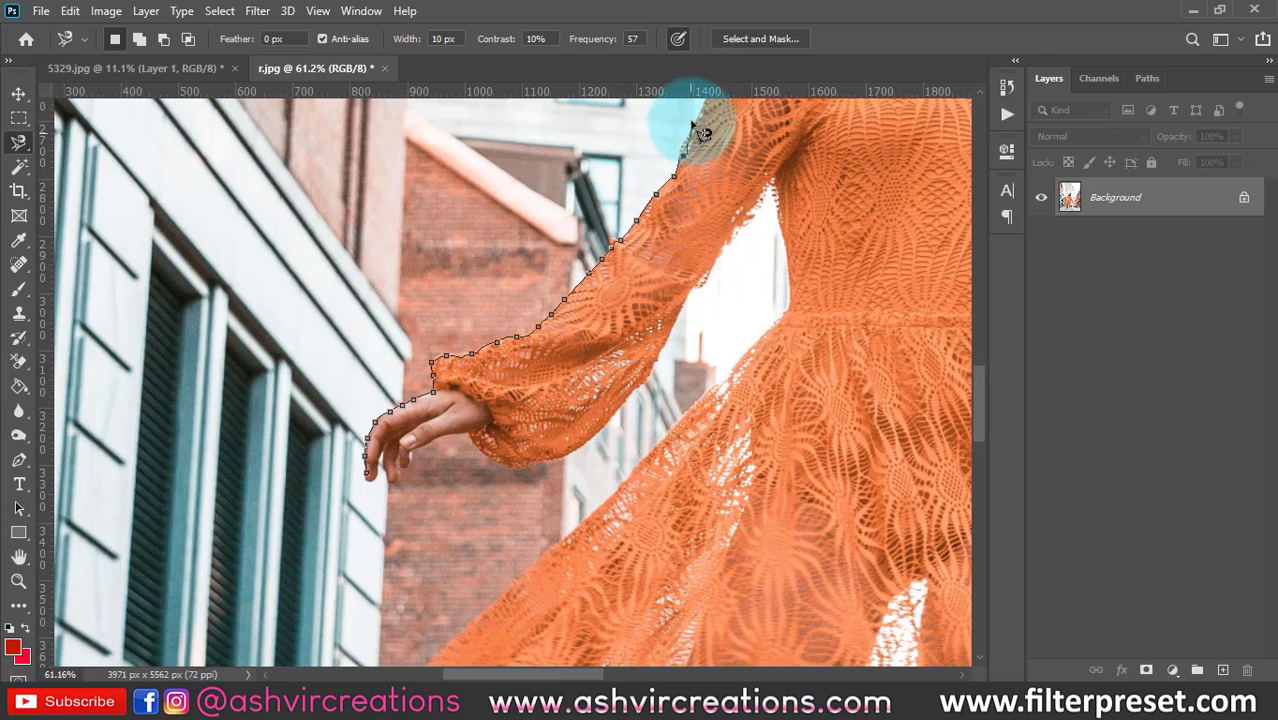
pyautogui.moveTo(699, 124); pyautogui.dragTo(481, 409)
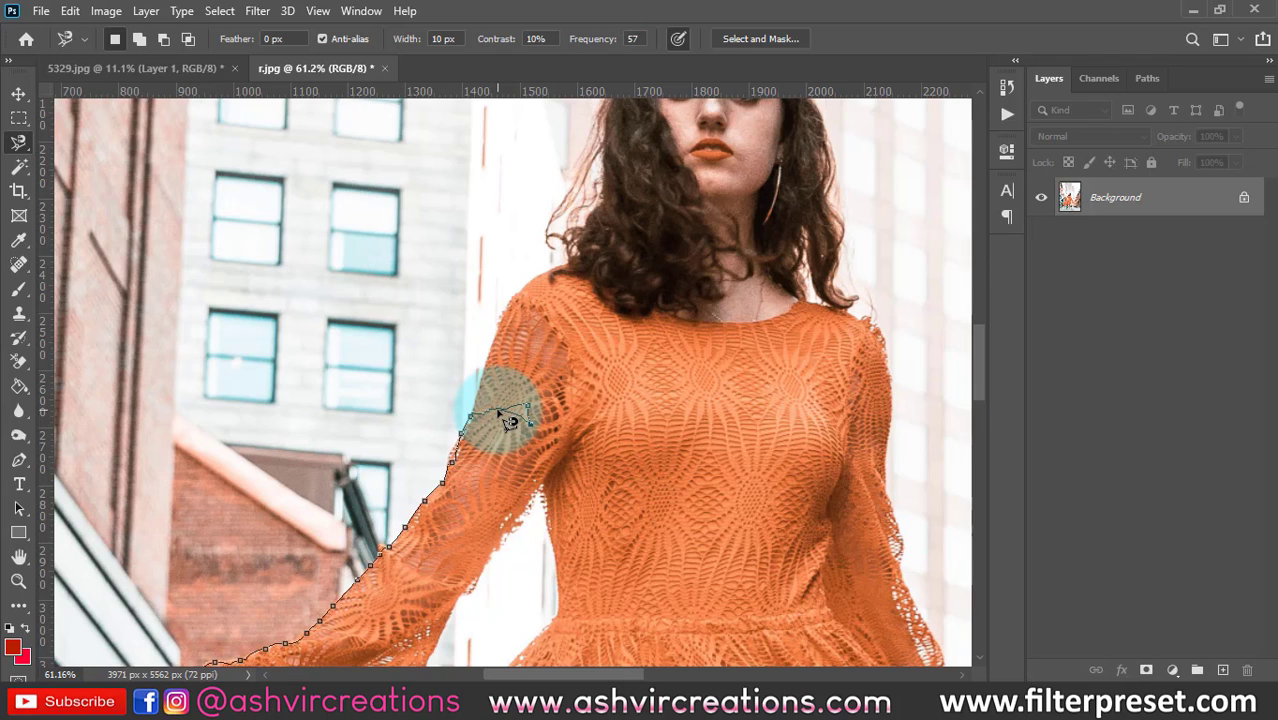
# Step: Continue the magnetic outline up the sleeve, over the shoulder and along the outer edge of the woman's hair
pyautogui.press('space')
pyautogui.moveTo(738, 262); pyautogui.dragTo(716, 298)
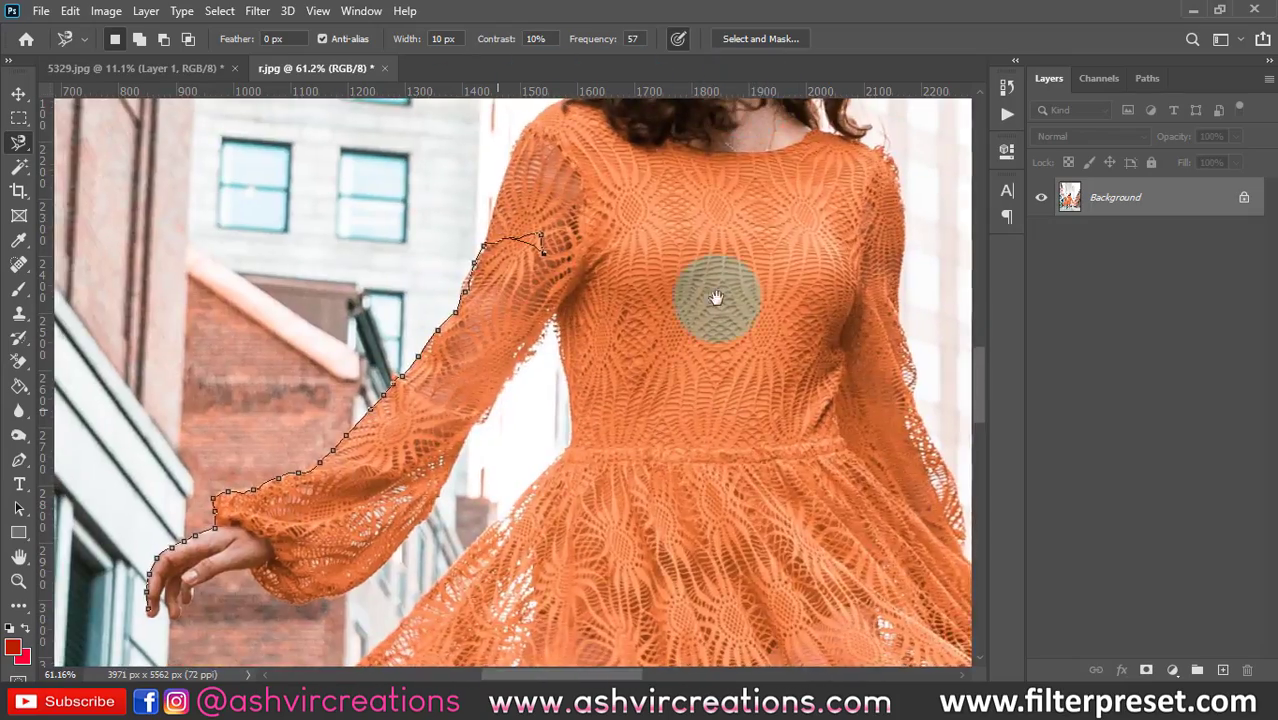
pyautogui.moveTo(638, 451); pyautogui.dragTo(773, 165)
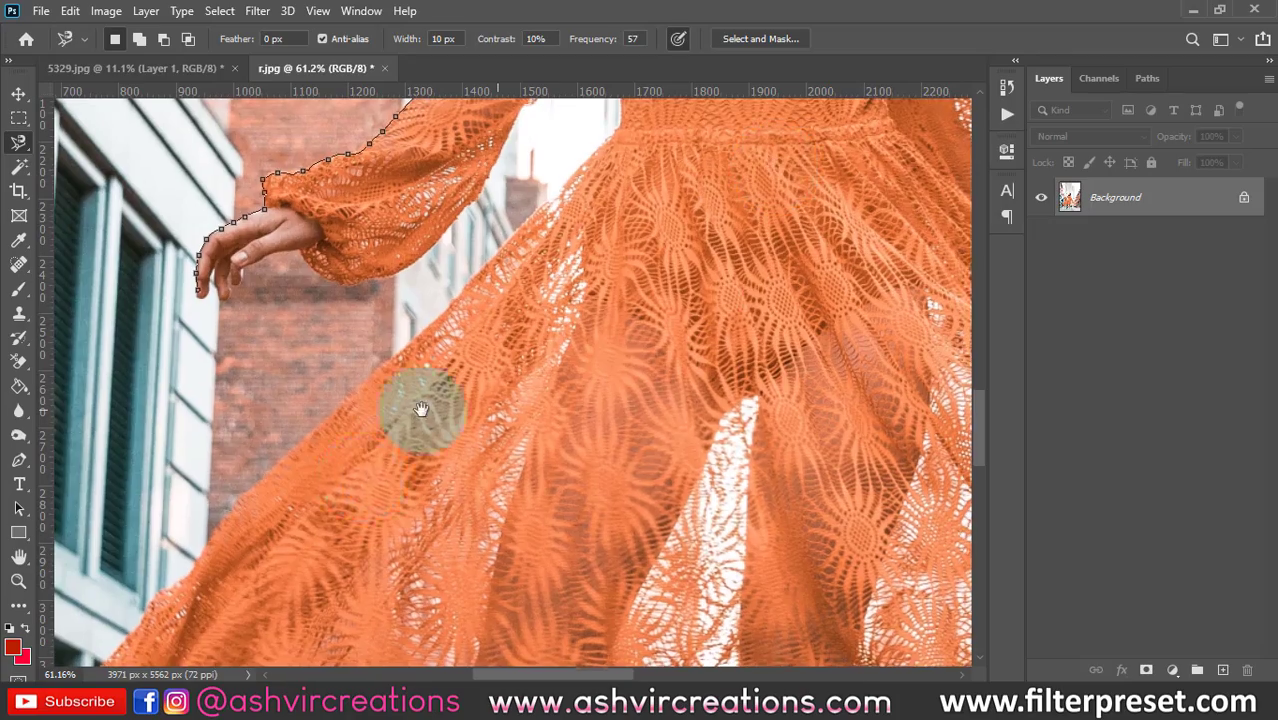
pyautogui.moveTo(419, 414)
pyautogui.mouseDown()
pyautogui.moveTo(540, 404)
pyautogui.moveTo(374, 528)
pyautogui.moveTo(322, 650)
pyautogui.moveTo(551, 357)
pyautogui.moveTo(403, 622)
pyautogui.mouseUp()
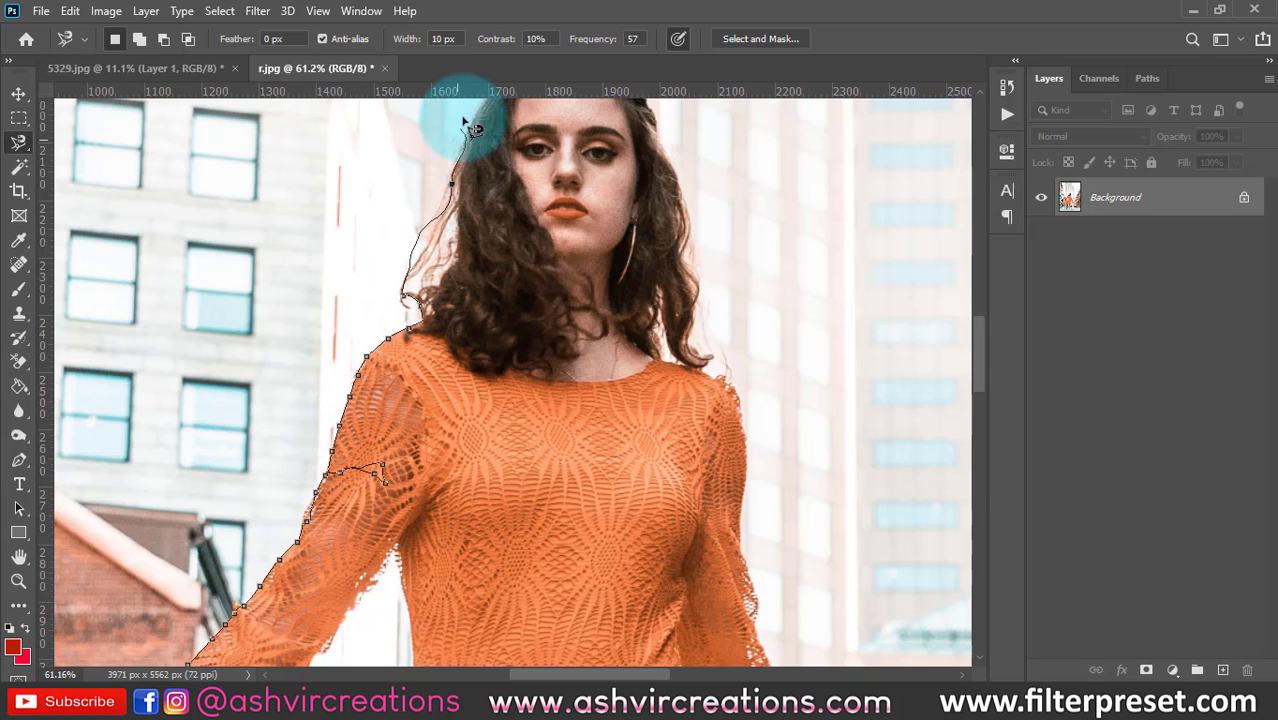
# Step: Trace the magnetic outline over the woman's head, down the other side of her hair and along her other sleeve to the skirt
pyautogui.moveTo(497, 108)
pyautogui.mouseDown()
pyautogui.moveTo(434, 271)
pyautogui.moveTo(434, 186)
pyautogui.moveTo(430, 350)
pyautogui.moveTo(365, 437)
pyautogui.mouseUp()
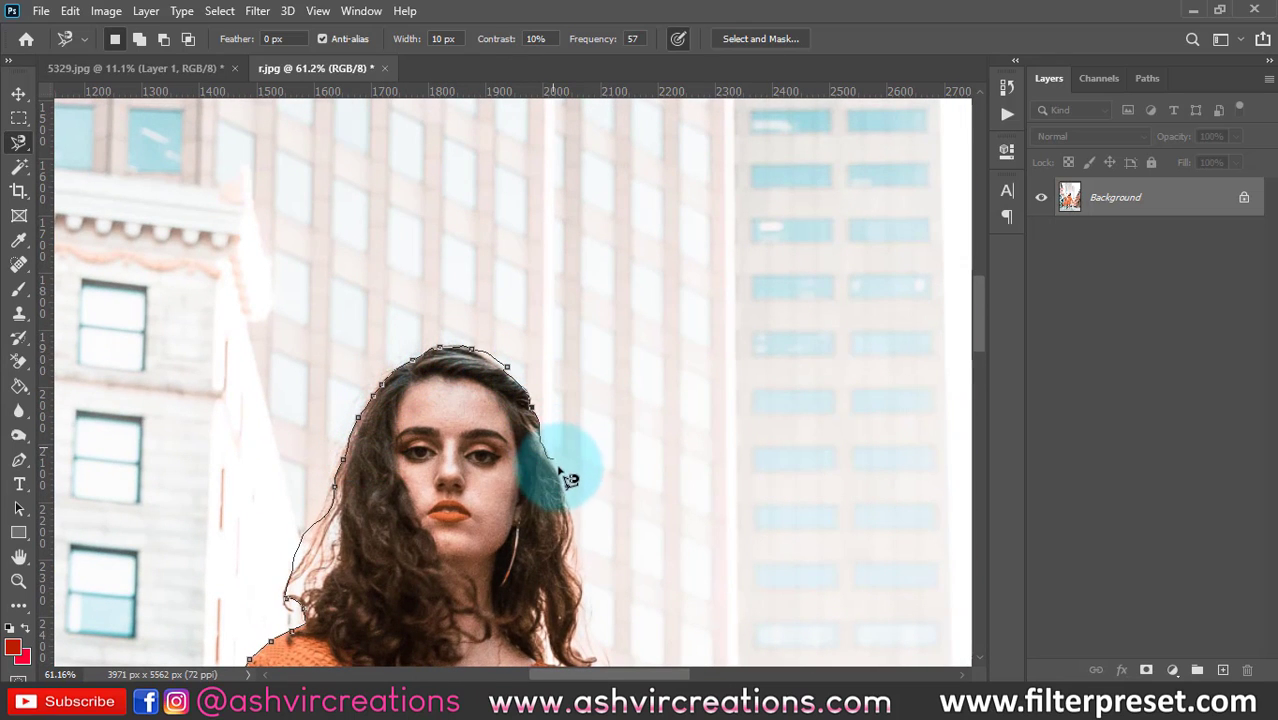
pyautogui.moveTo(577, 545); pyautogui.dragTo(513, 262)
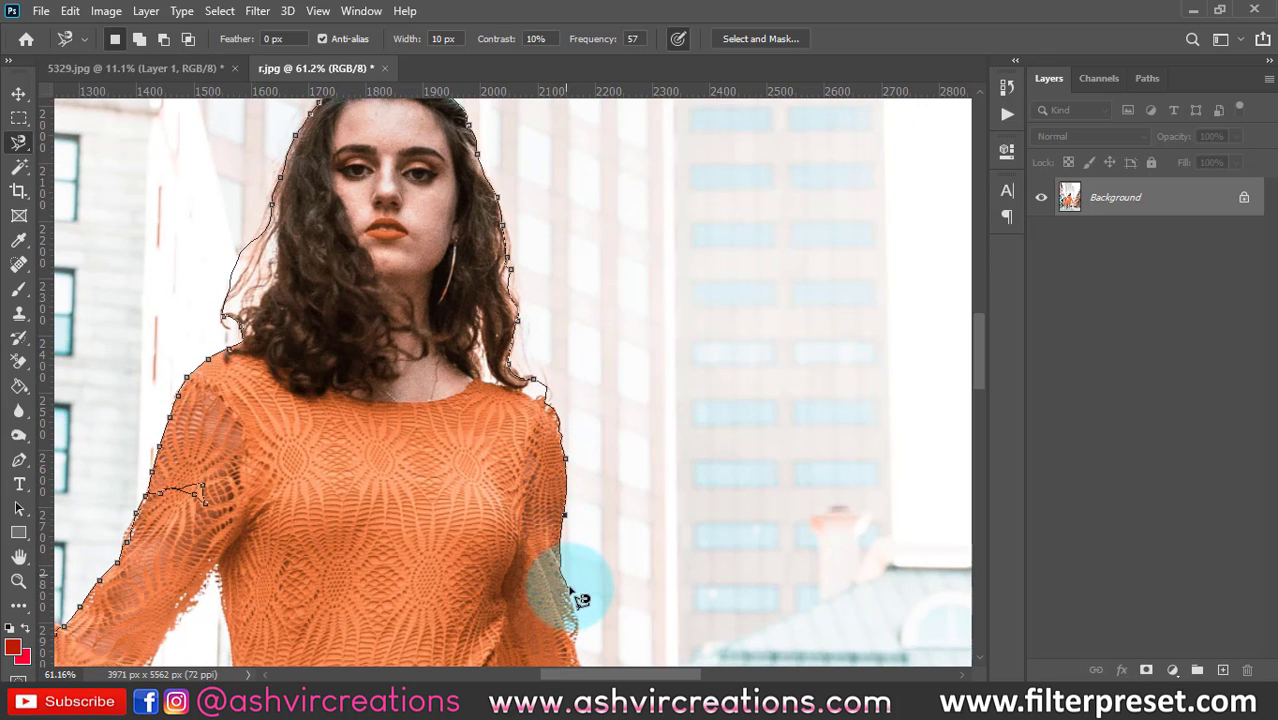
pyautogui.moveTo(573, 599); pyautogui.dragTo(442, 257)
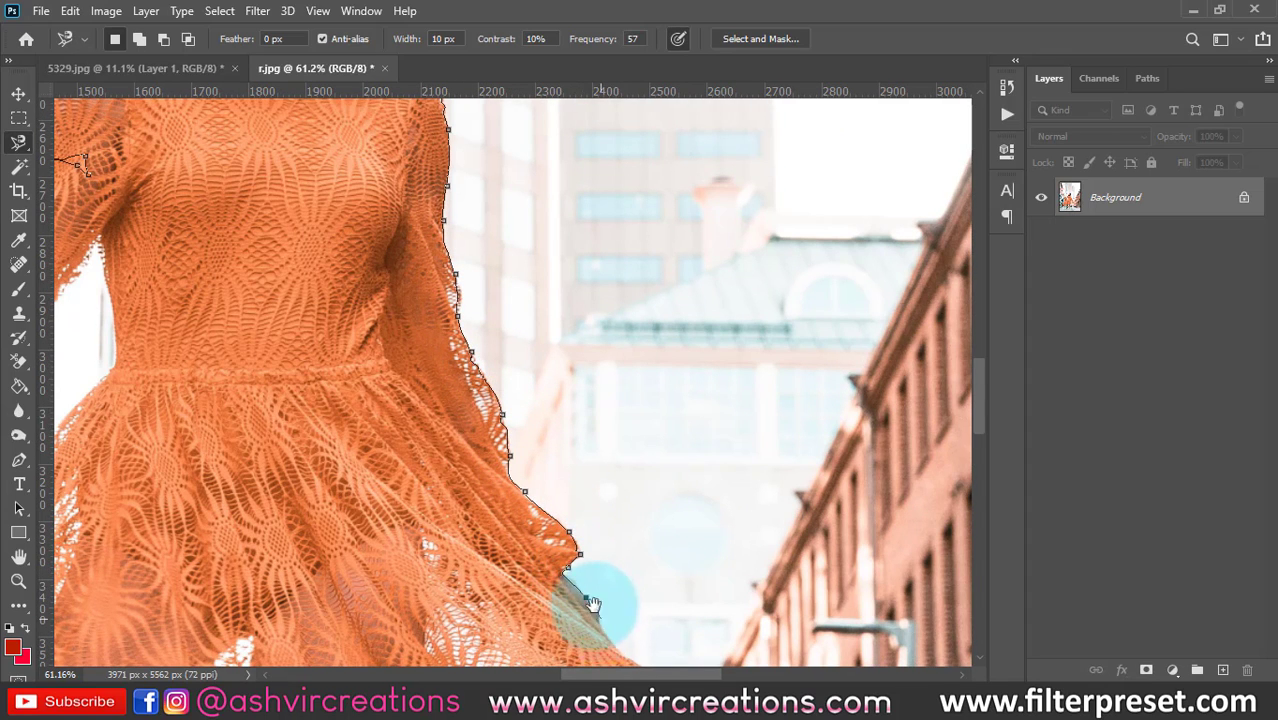
# Step: Continue the magnetic outline down the skirt's outer edge, around its flared tip and along the hem to the legs
pyautogui.moveTo(598, 609); pyautogui.dragTo(450, 264)
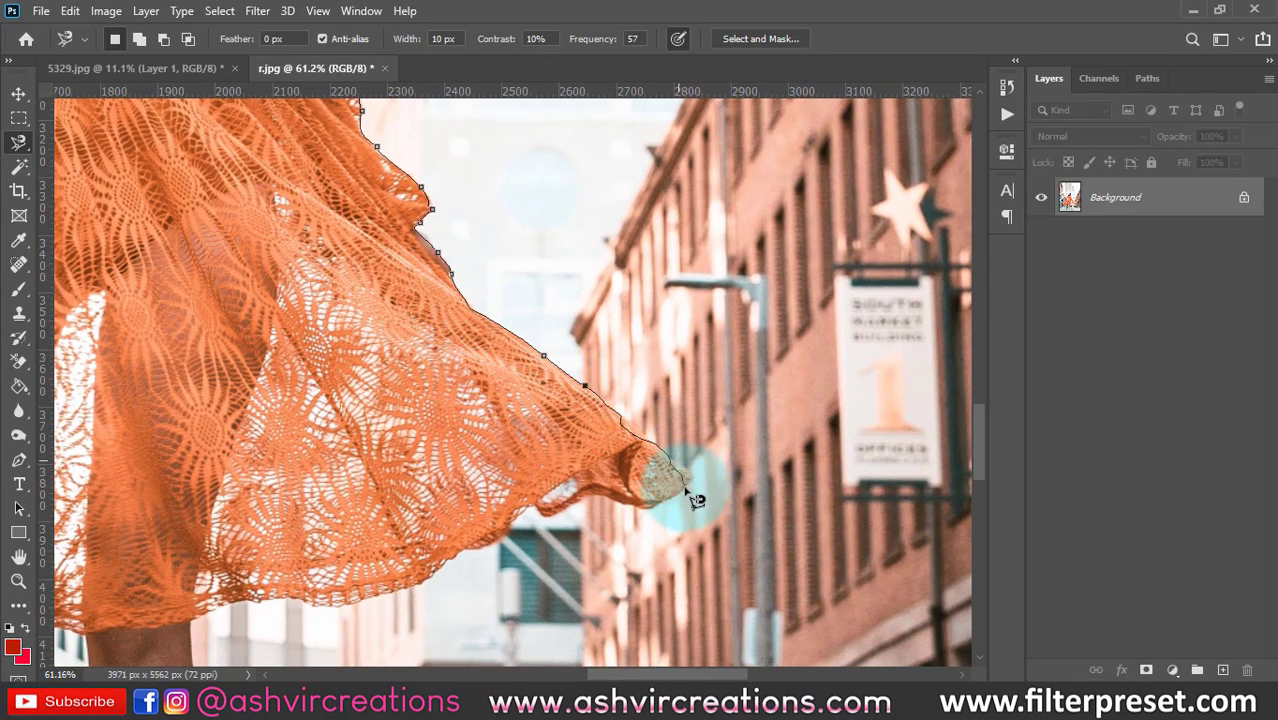
pyautogui.moveTo(522, 513); pyautogui.dragTo(565, 282)
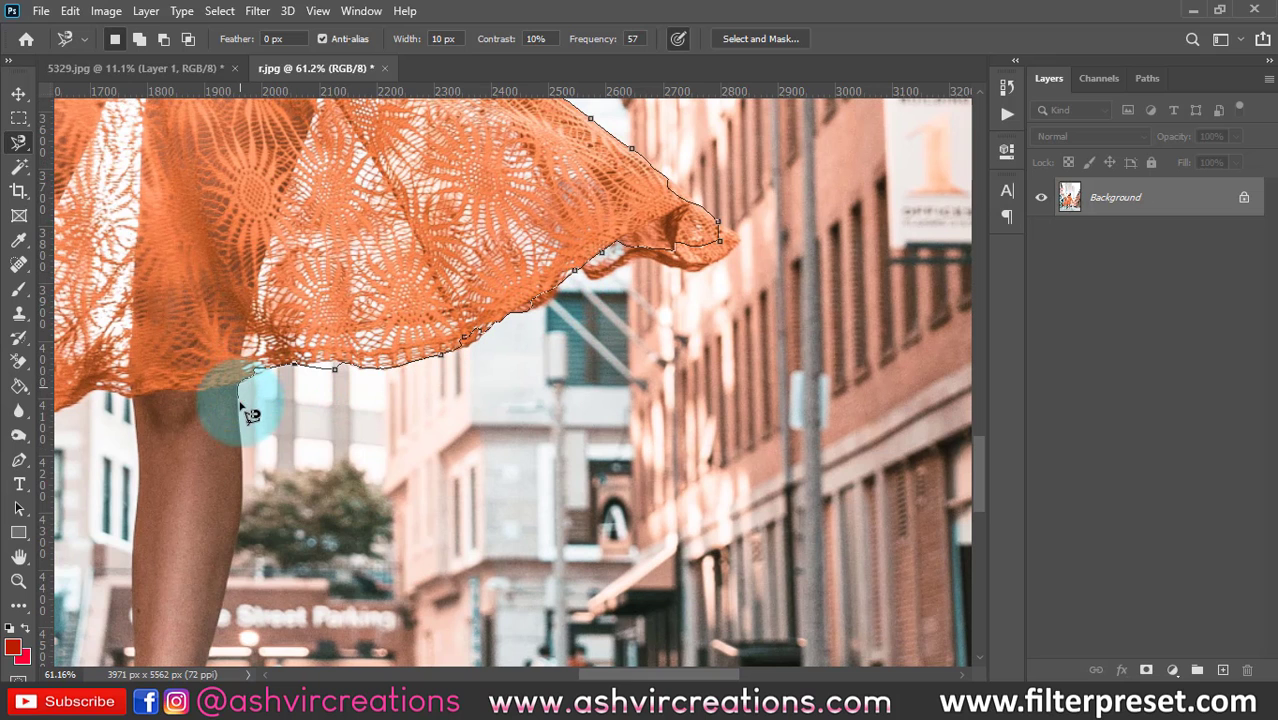
pyautogui.moveTo(329, 600); pyautogui.dragTo(534, 345)
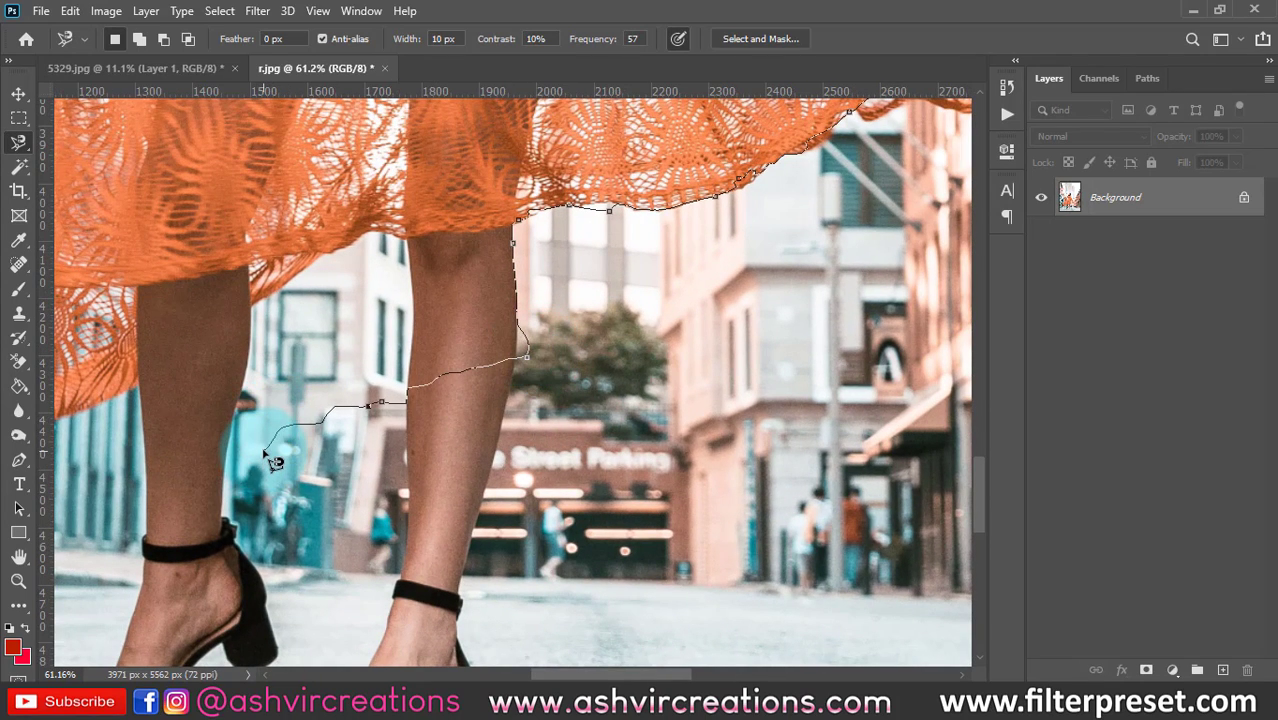
# Step: Bring the magnetic outline roughly across the legs and back to the fingertips, close the selection and inspect it
pyautogui.scroll(-5, 273, 462)
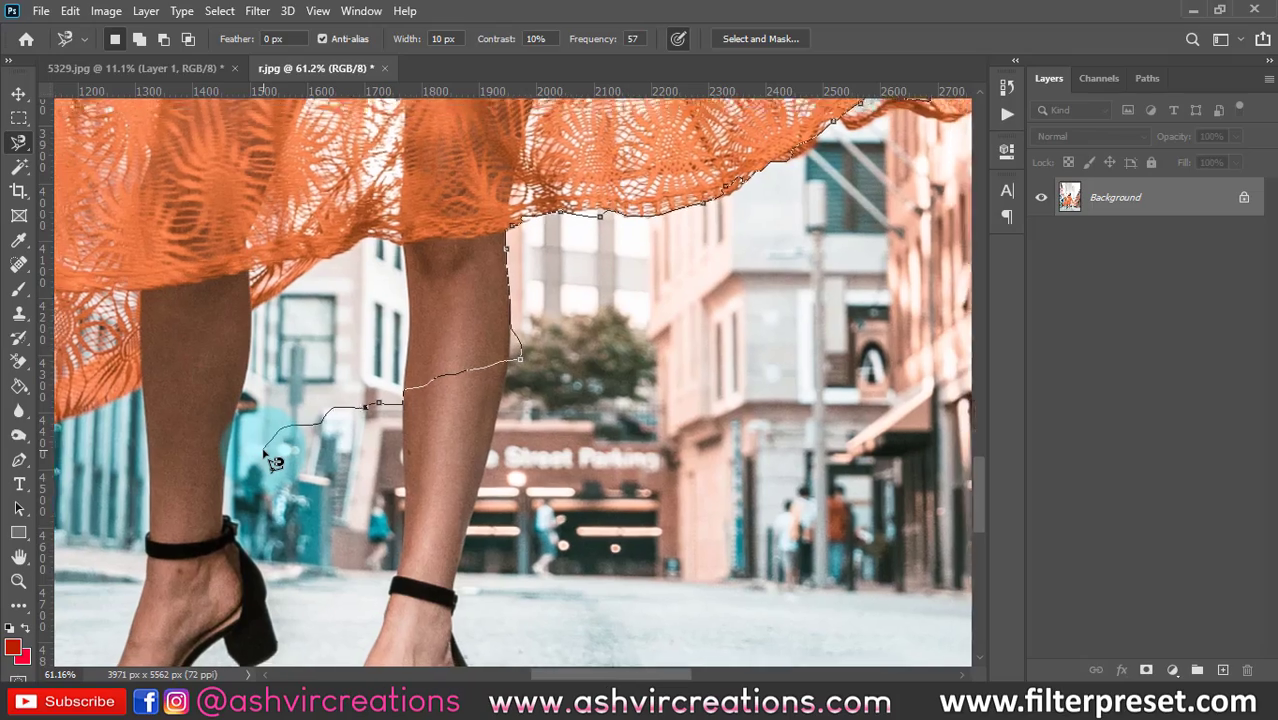
pyautogui.scroll(-6, 273, 462)
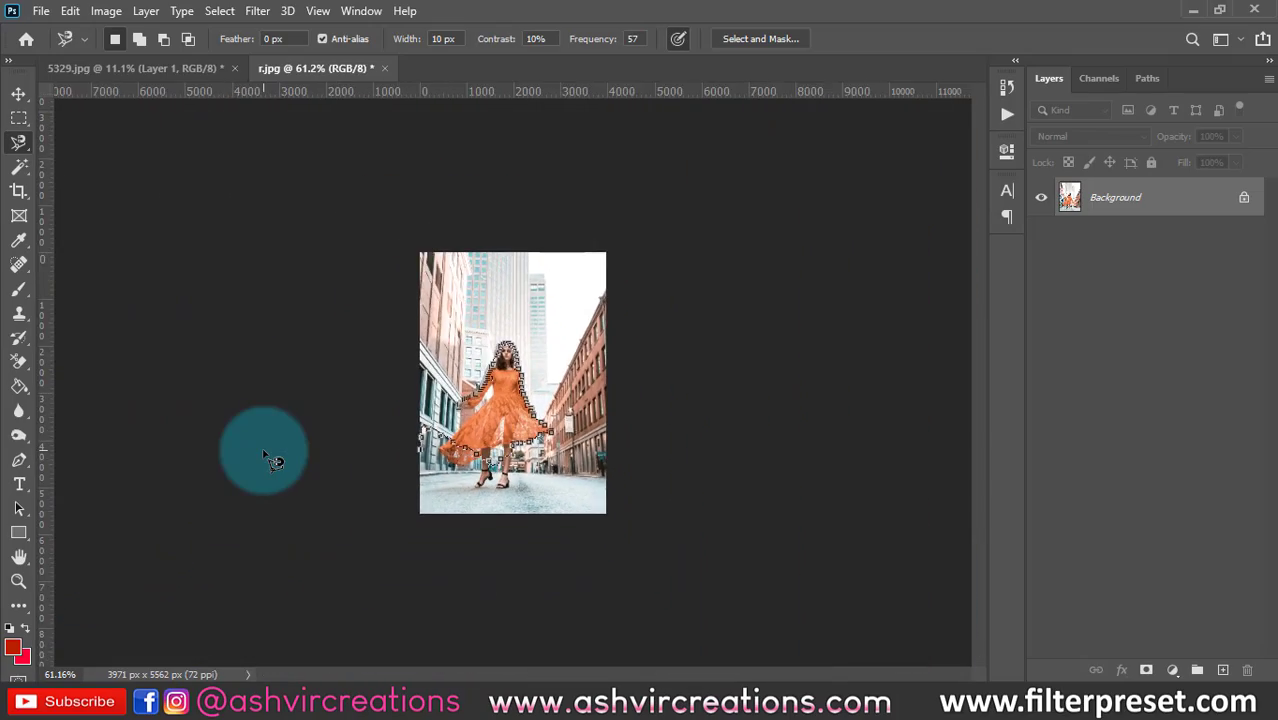
pyautogui.scroll(6, 273, 462)
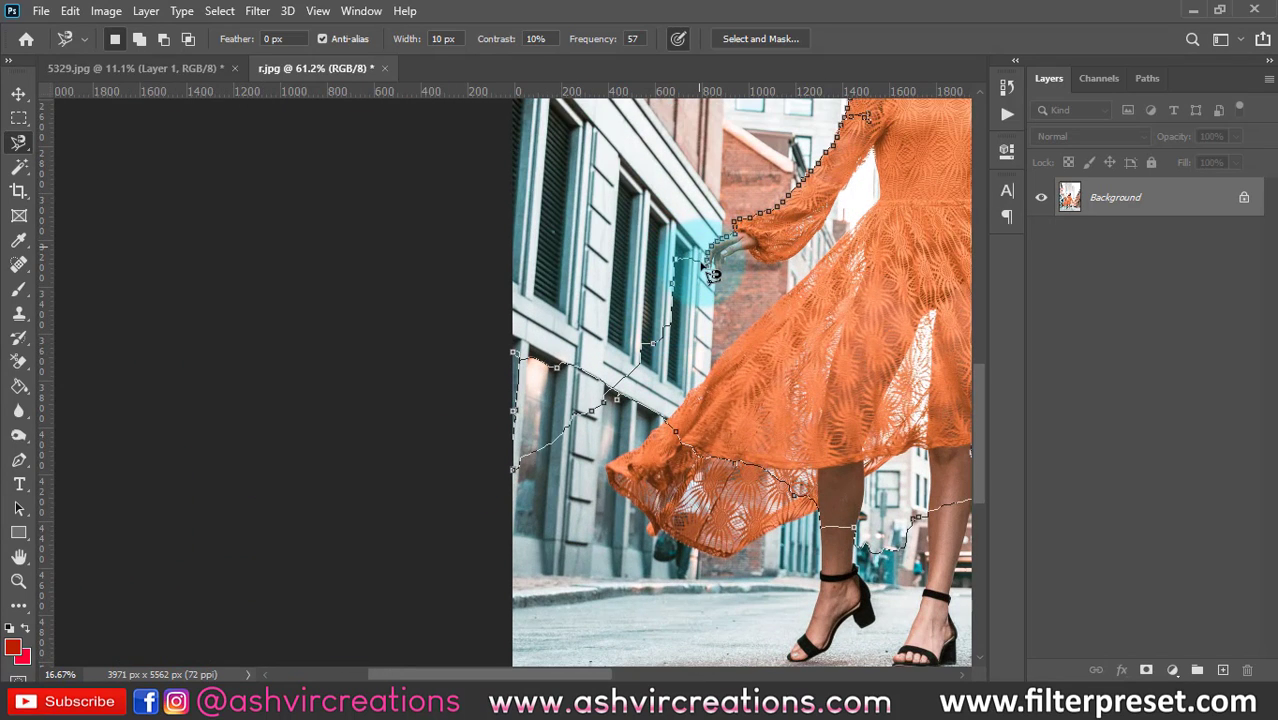
pyautogui.click(709, 268)
pyautogui.scroll(-6, 708, 298)
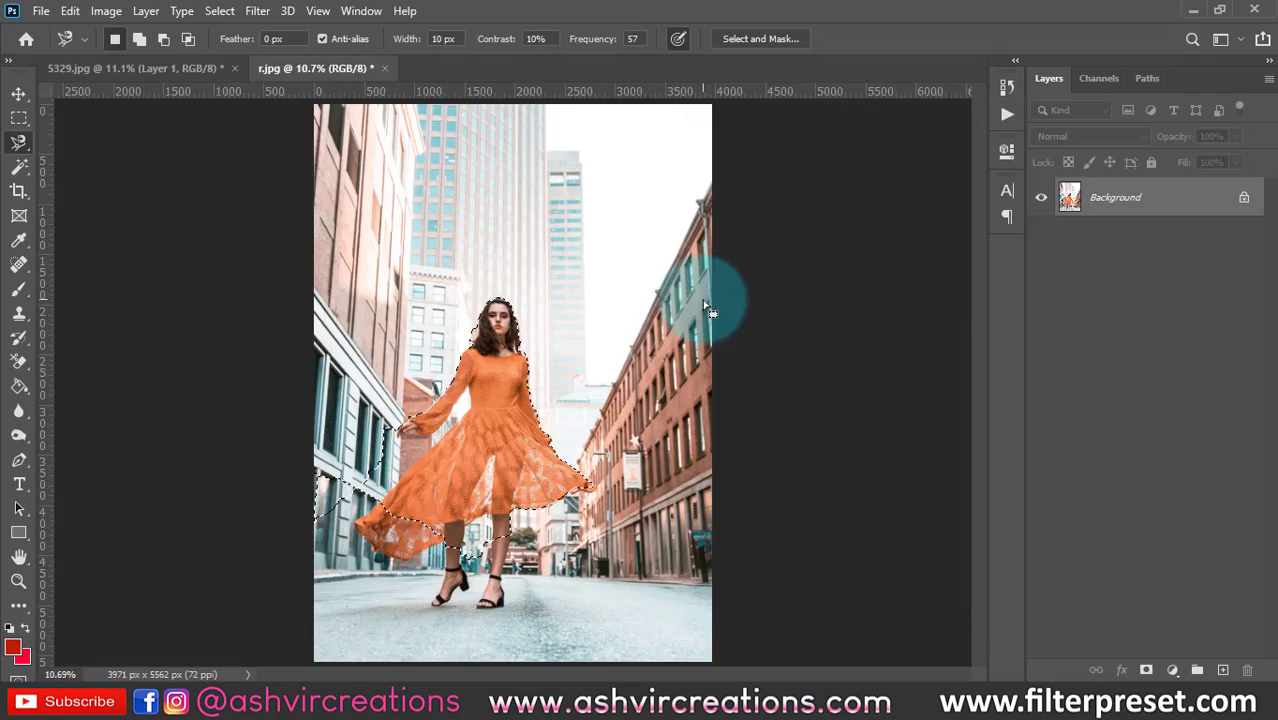
pyautogui.scroll(1, 440, 405)
pyautogui.scroll(3, 418, 447)
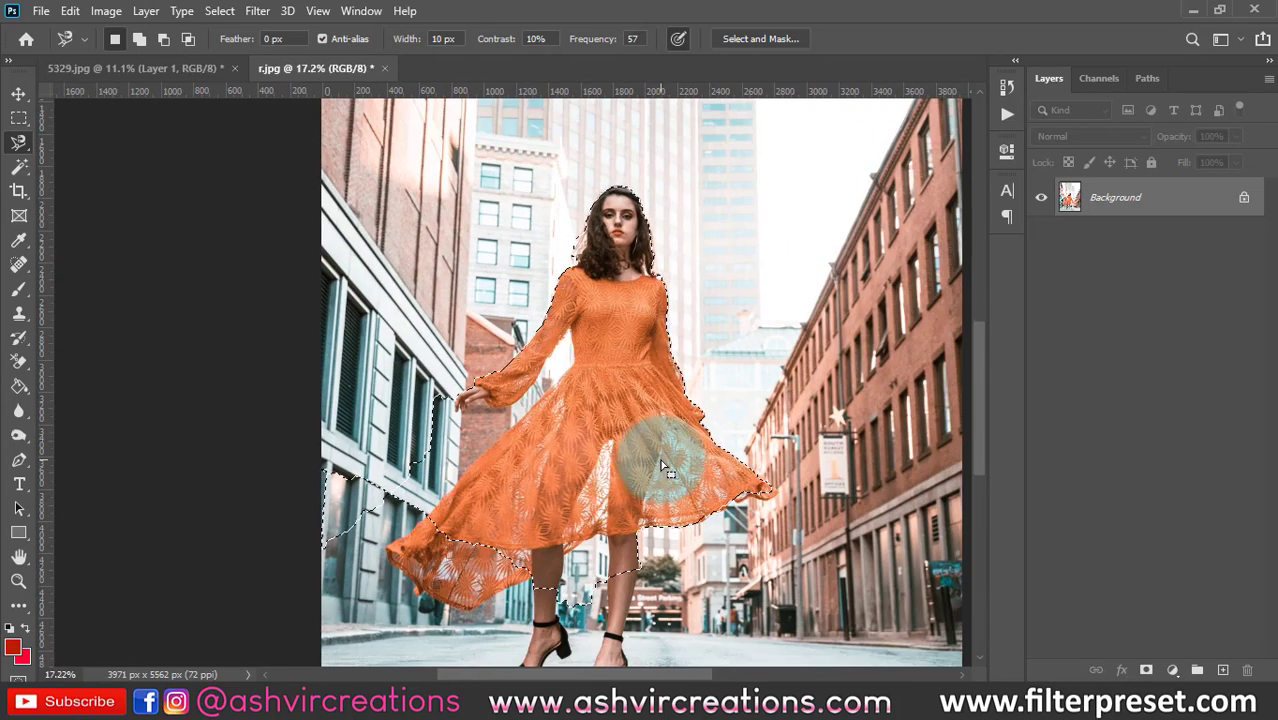
pyautogui.scroll(-1, 662, 457)
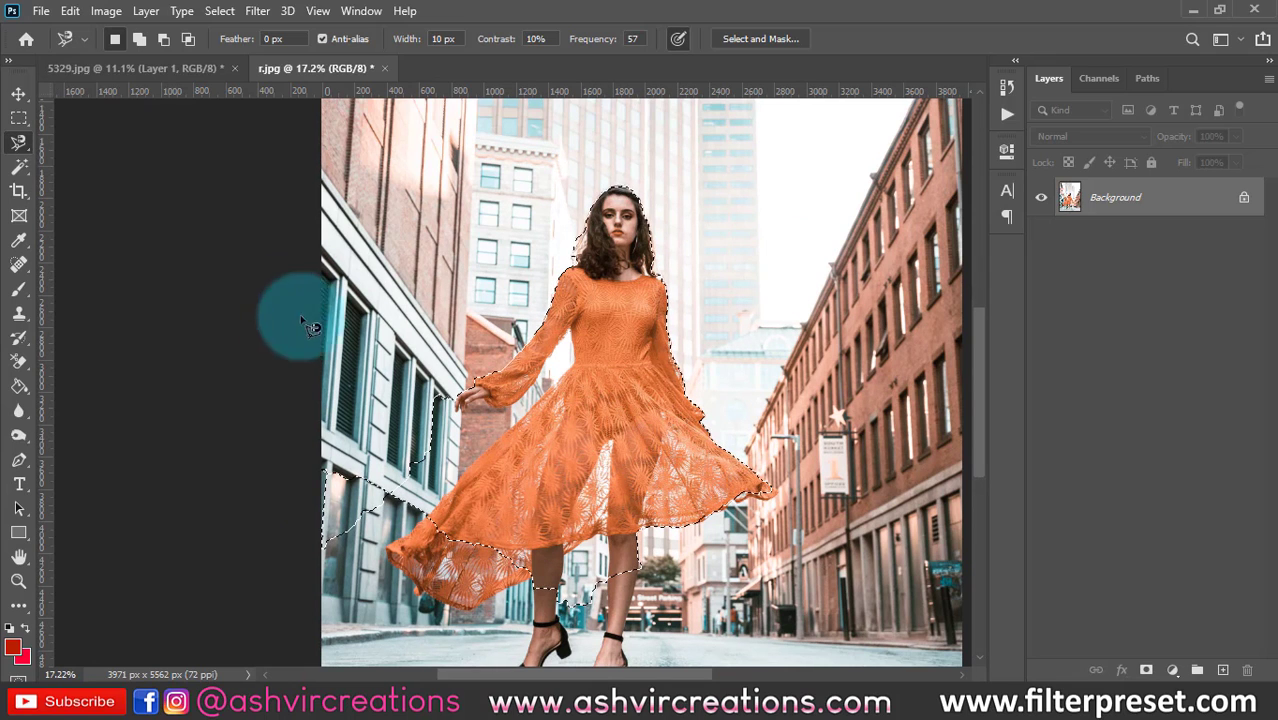
# Step: Switch to the Magic Wand tool and deselect the magnetic outline around the woman
pyautogui.click(24, 145)
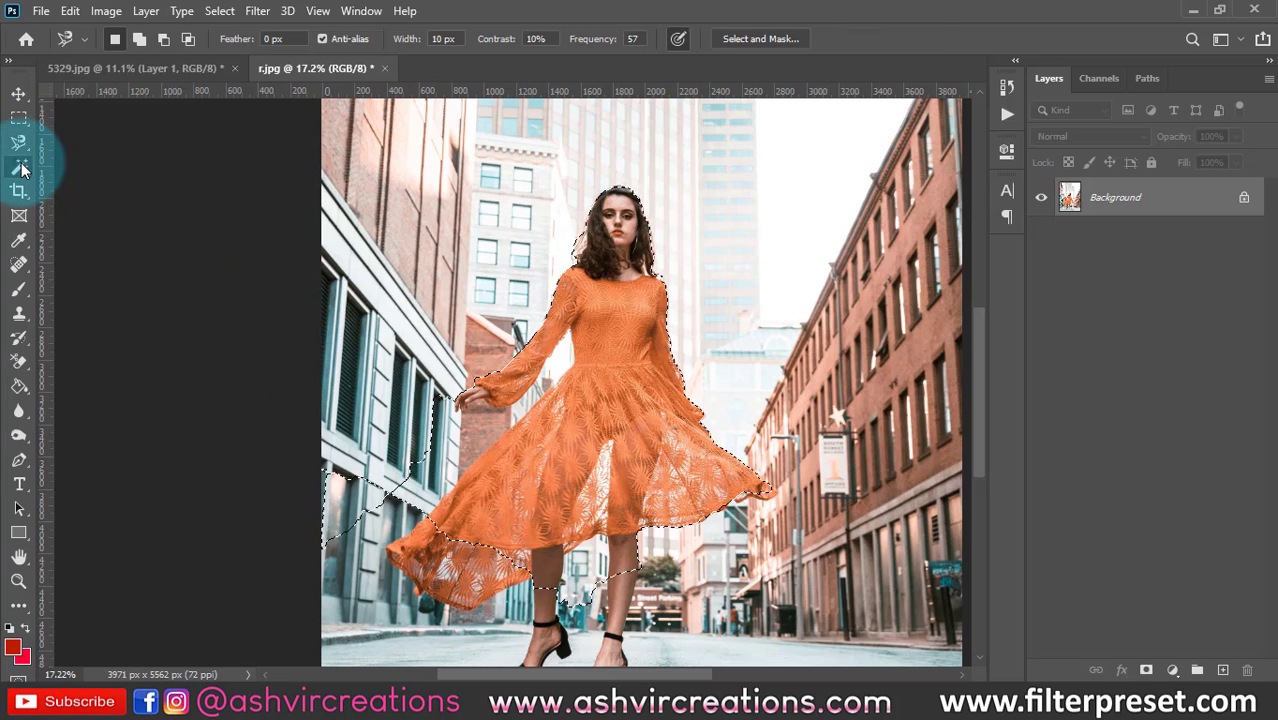
pyautogui.click(20, 166)
pyautogui.rightClick(22, 170)
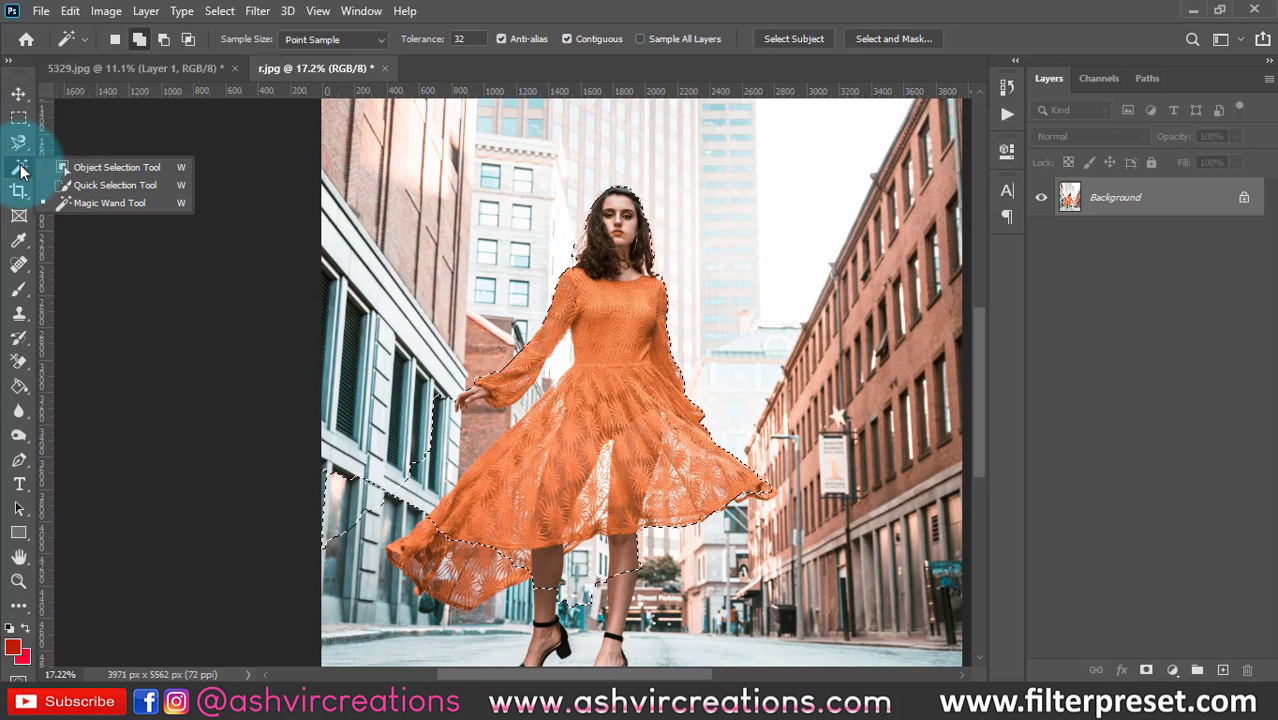
pyautogui.click(274, 187)
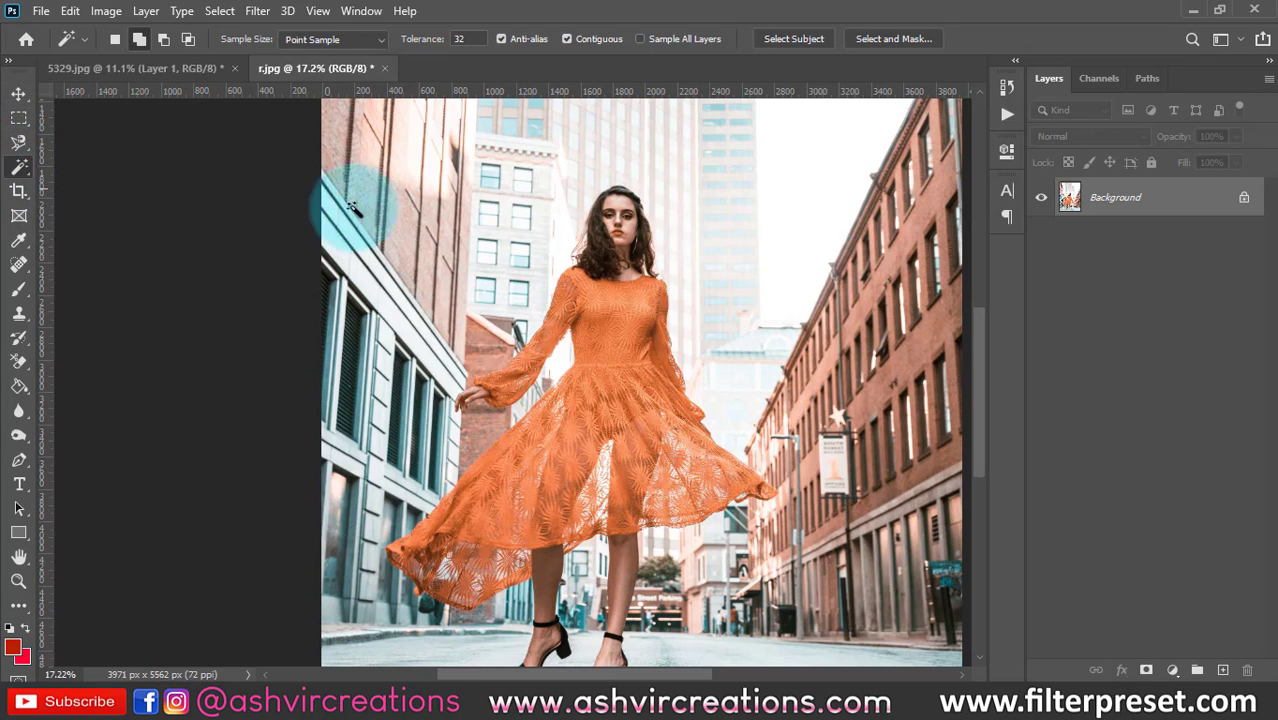
# Step: Switch to the 5329.jpg document, hide Layer 1 and make Layer 0 the active layer
pyautogui.click(192, 80)
pyautogui.click(1040, 236)
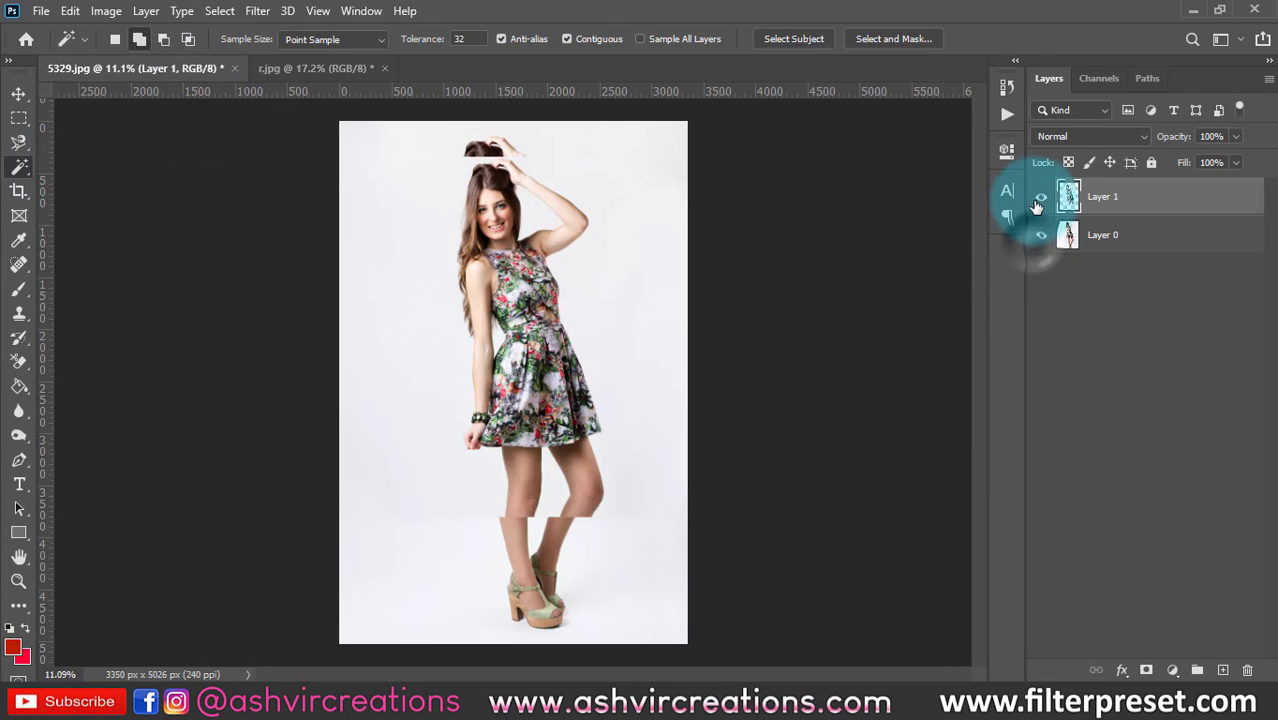
pyautogui.click(1040, 197)
pyautogui.click(1120, 238)
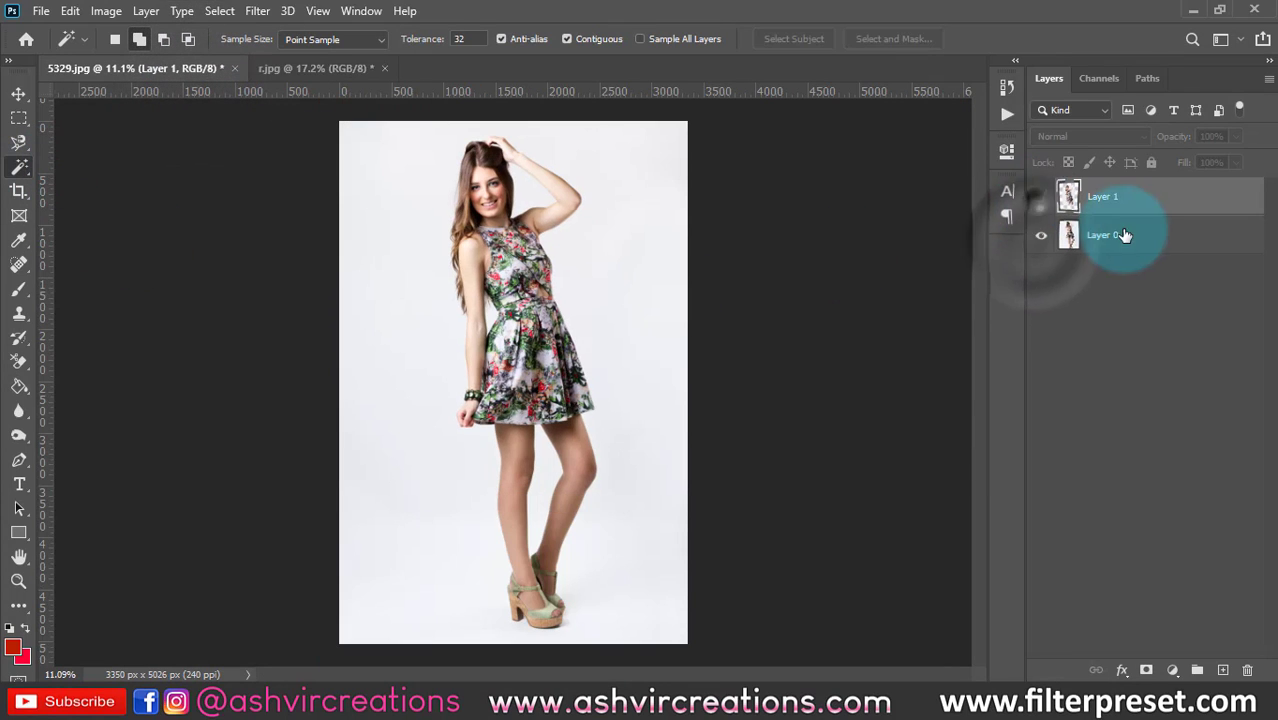
# Step: Select the light background around the woman using the Magic Wand in new-selection mode
pyautogui.rightClick(24, 176)
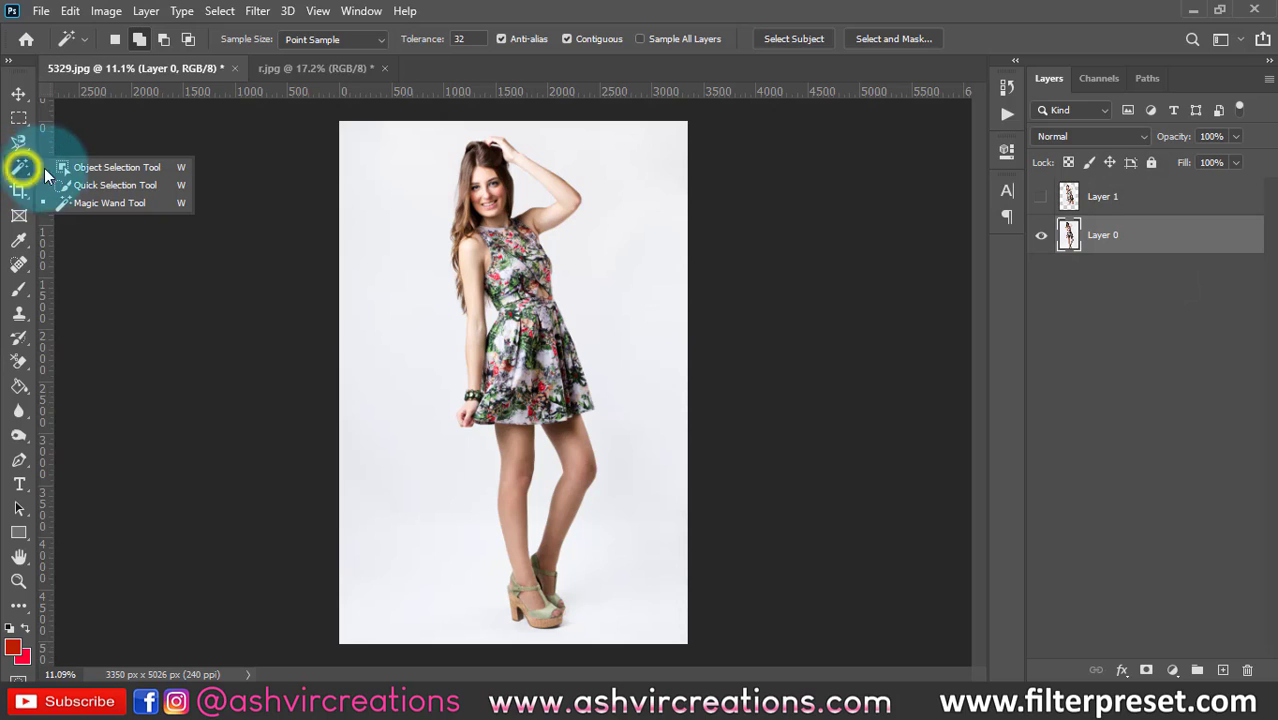
pyautogui.click(95, 203)
pyautogui.scroll(1, 386, 268)
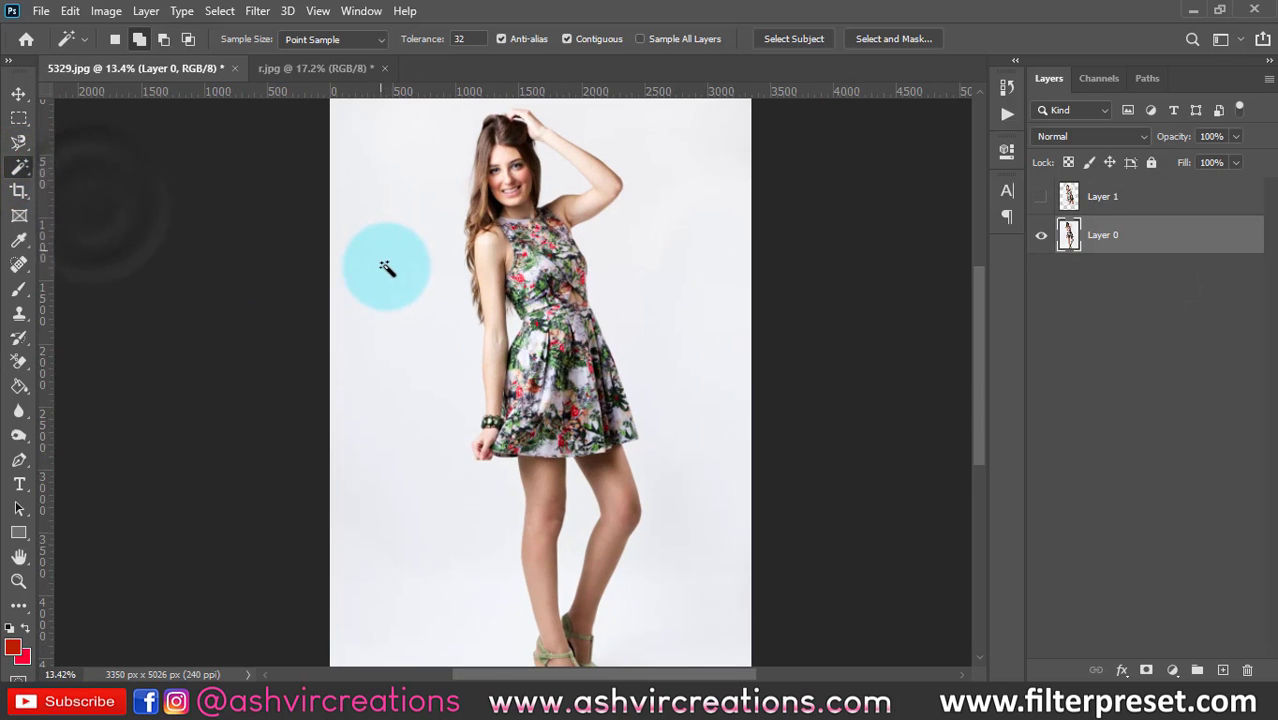
pyautogui.scroll(-1, 410, 262)
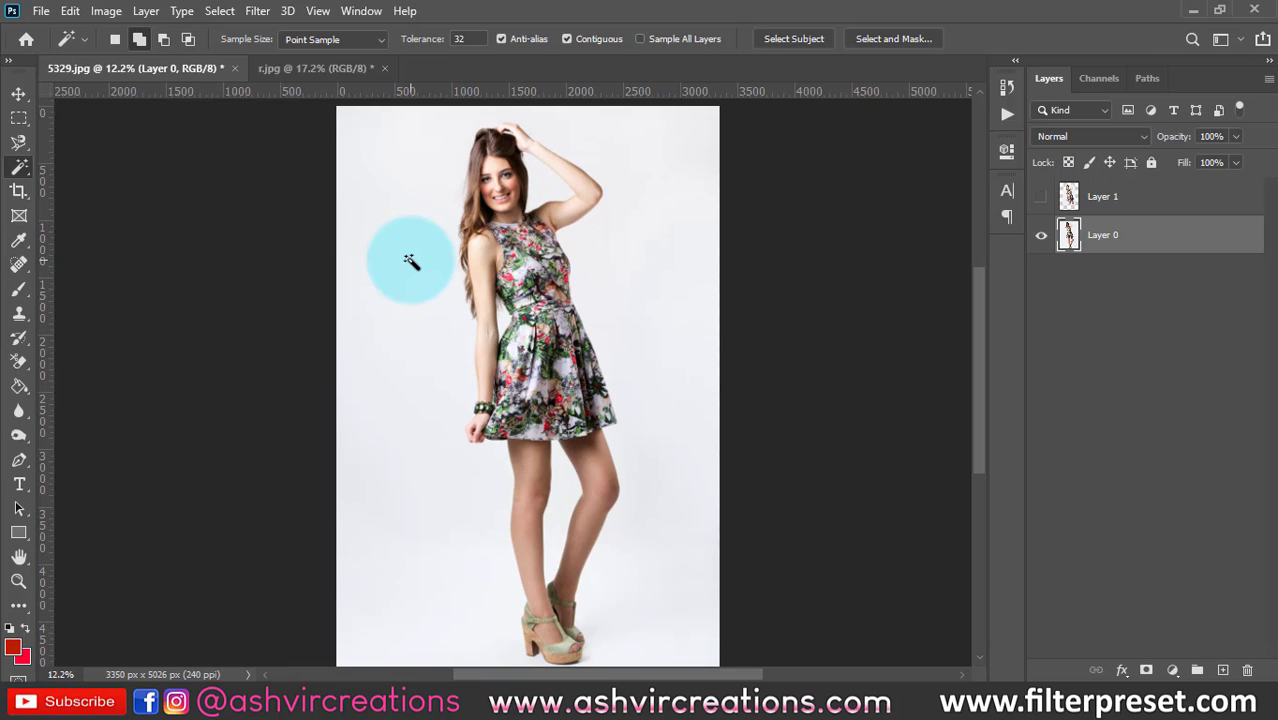
pyautogui.click(116, 40)
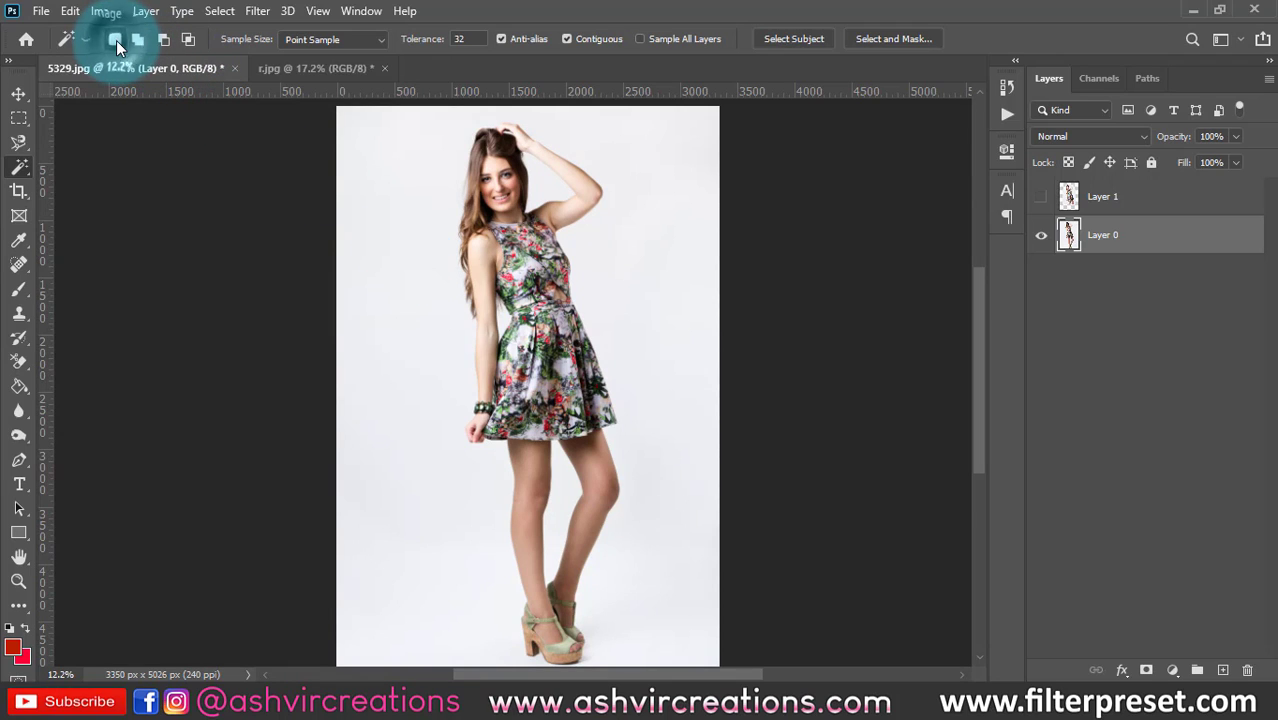
pyautogui.click(399, 228)
pyautogui.scroll(-1, 410, 235)
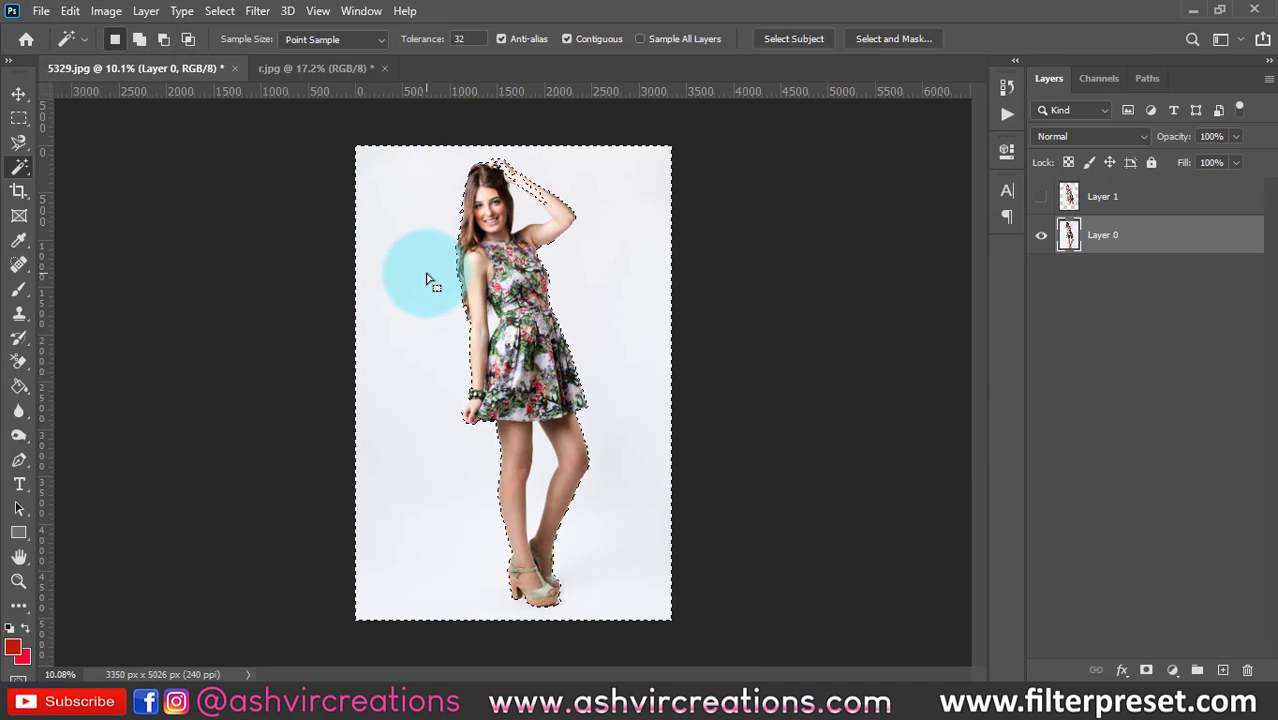
pyautogui.scroll(1, 428, 277)
pyautogui.scroll(-1, 450, 525)
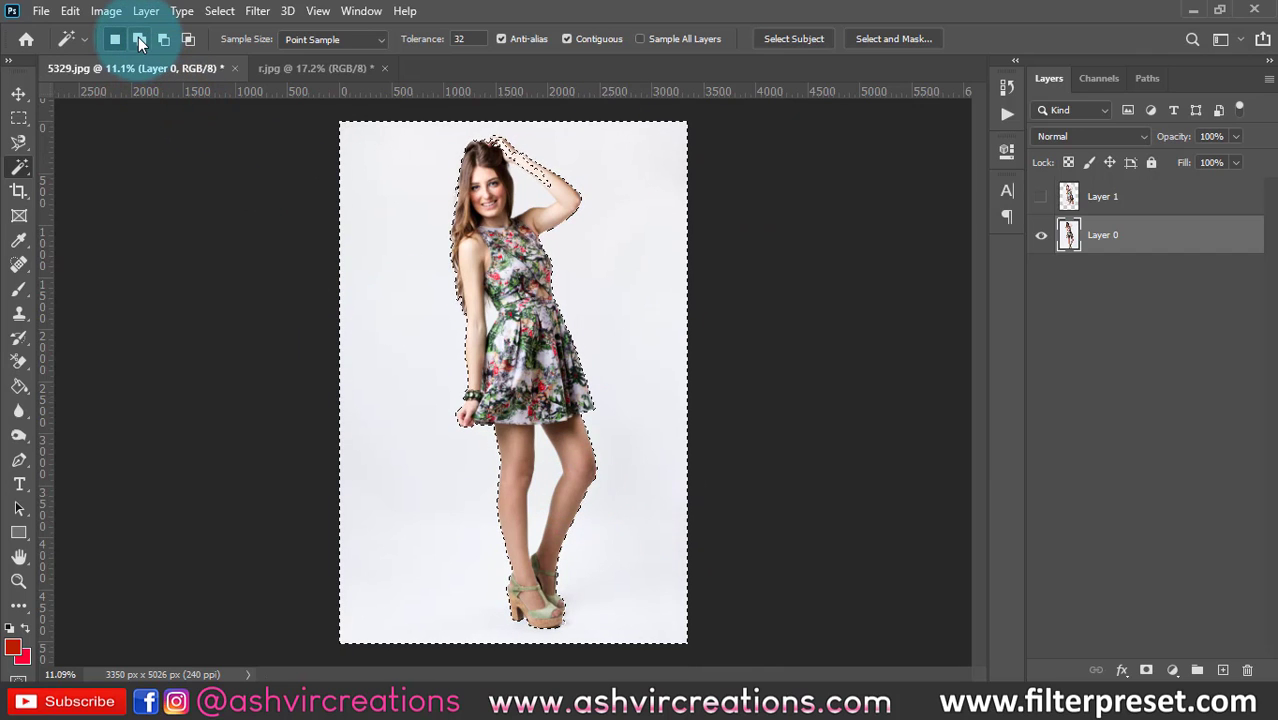
# Step: Replace the background selection with only the gap between the woman's legs, still in new-selection mode
pyautogui.click(551, 465)
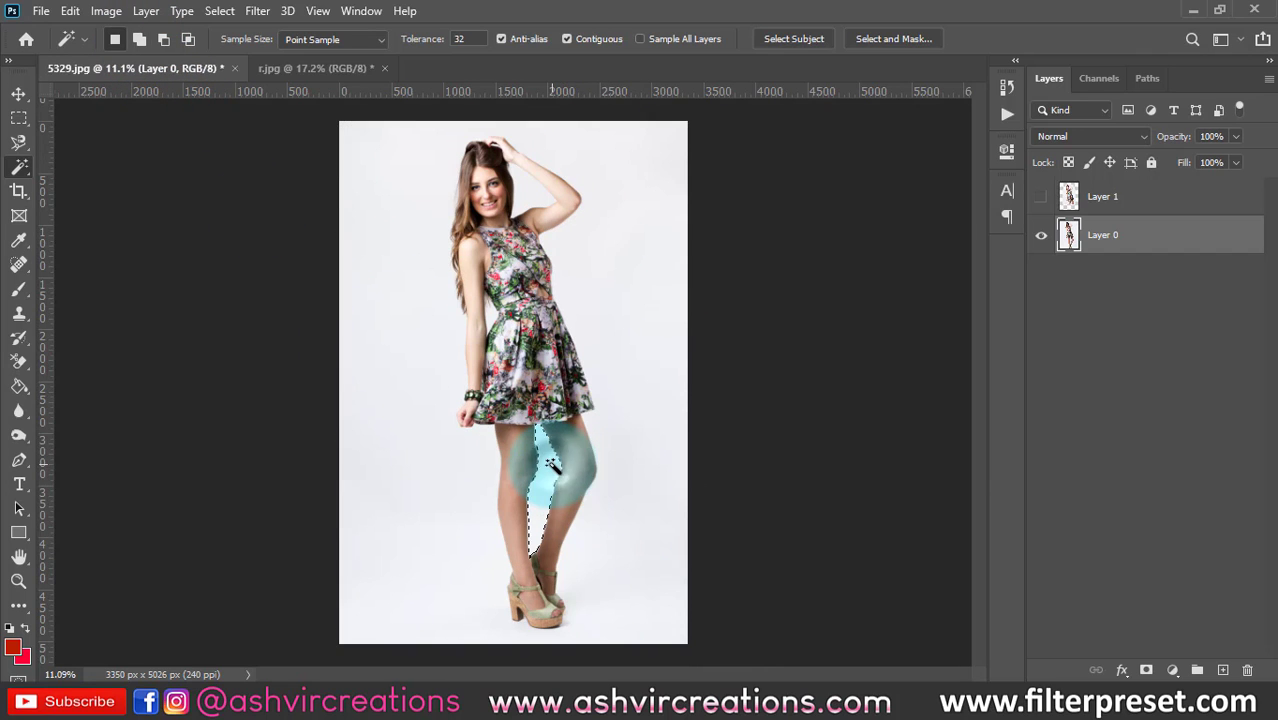
pyautogui.scroll(1, 545, 492)
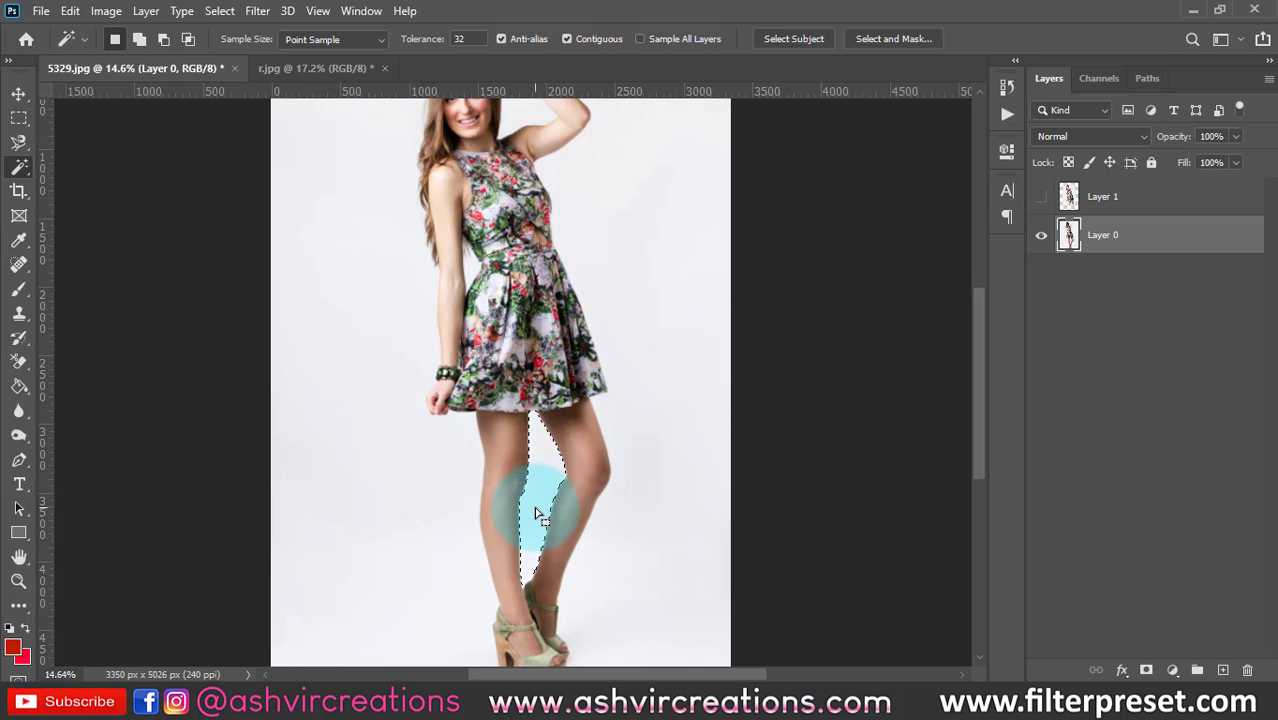
pyautogui.click(336, 455)
pyautogui.click(686, 450)
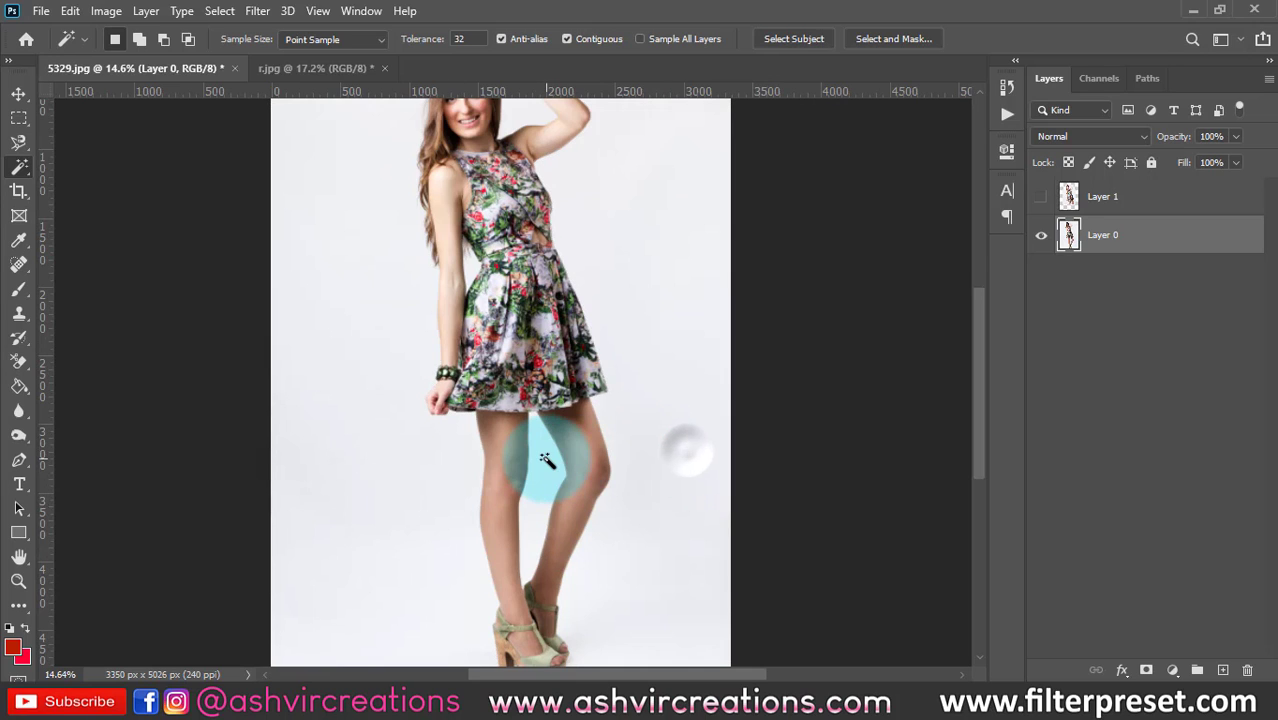
pyautogui.click(558, 474)
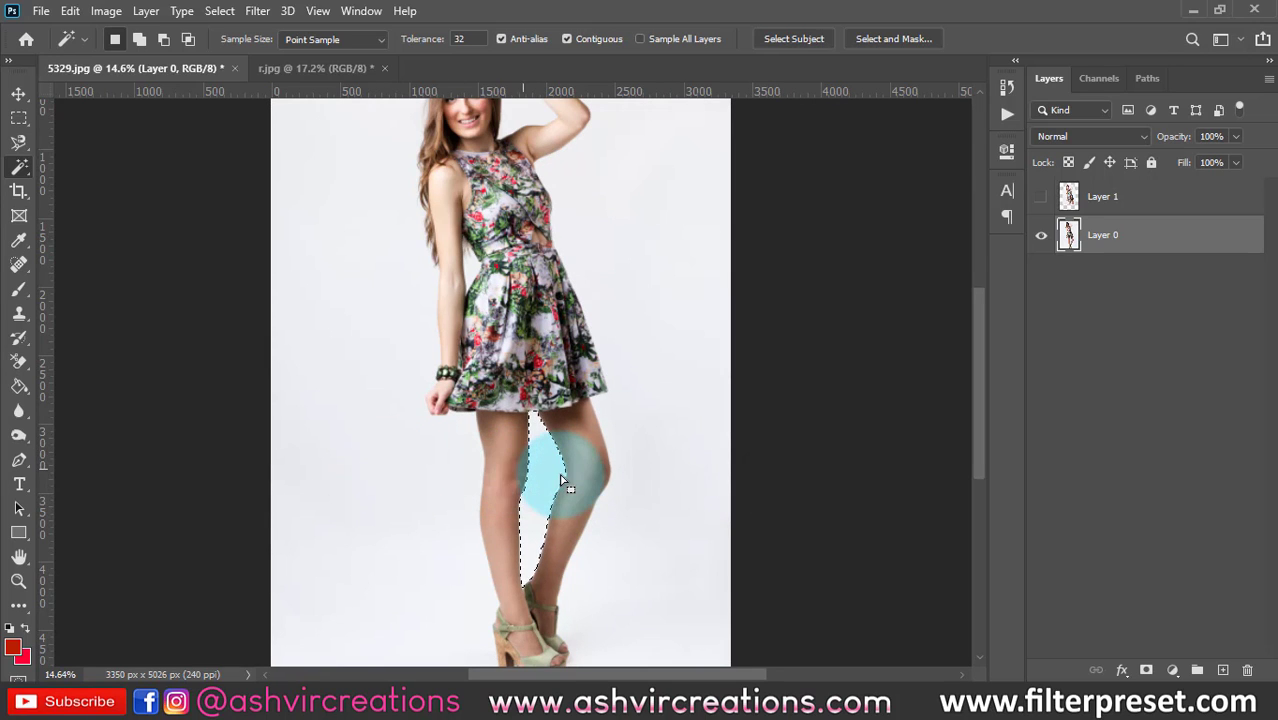
# Step: Add the background surrounding the woman to the leg-gap selection in add-to-selection mode and inspect the selection edges
pyautogui.click(137, 41)
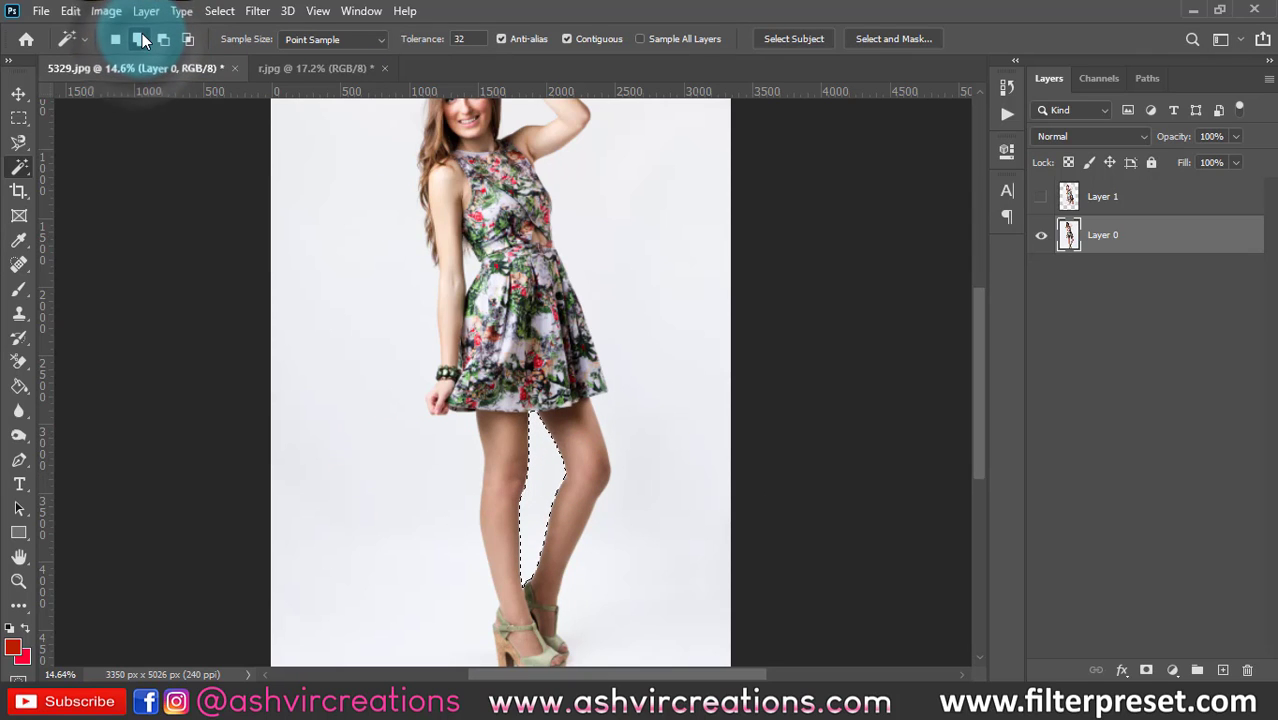
pyautogui.click(348, 528)
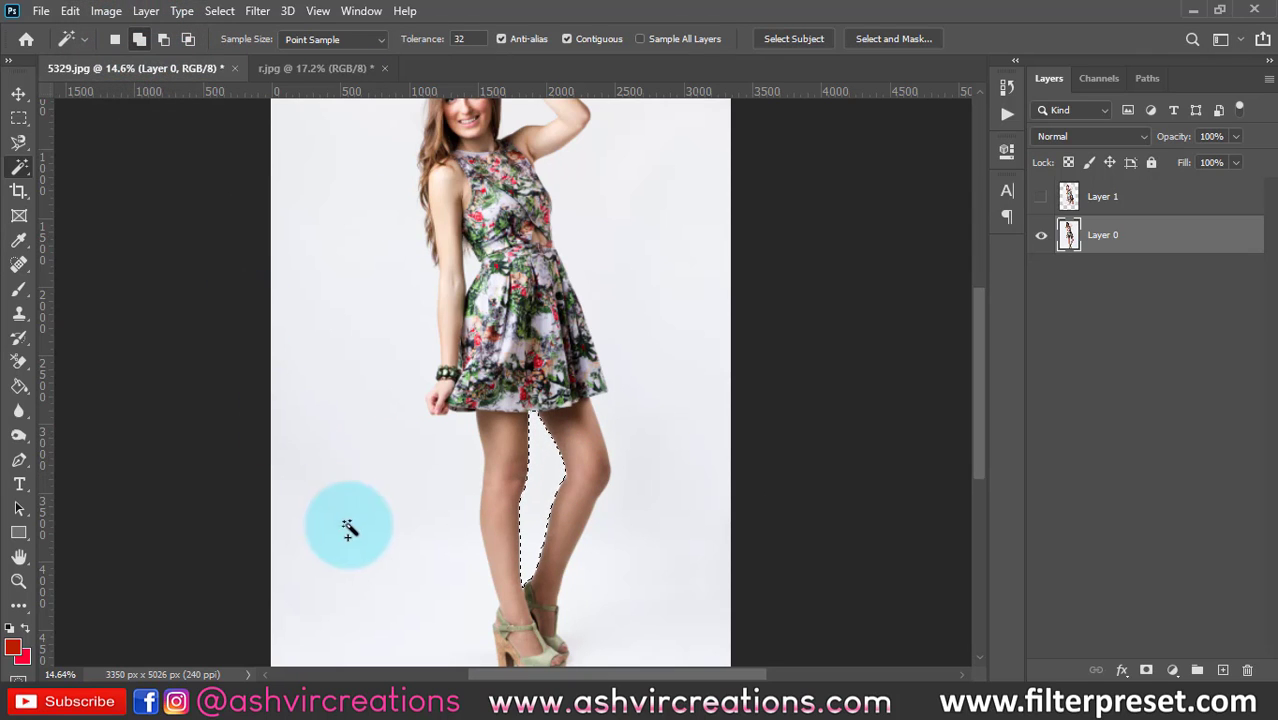
pyautogui.click(408, 507)
pyautogui.scroll(-2, 414, 448)
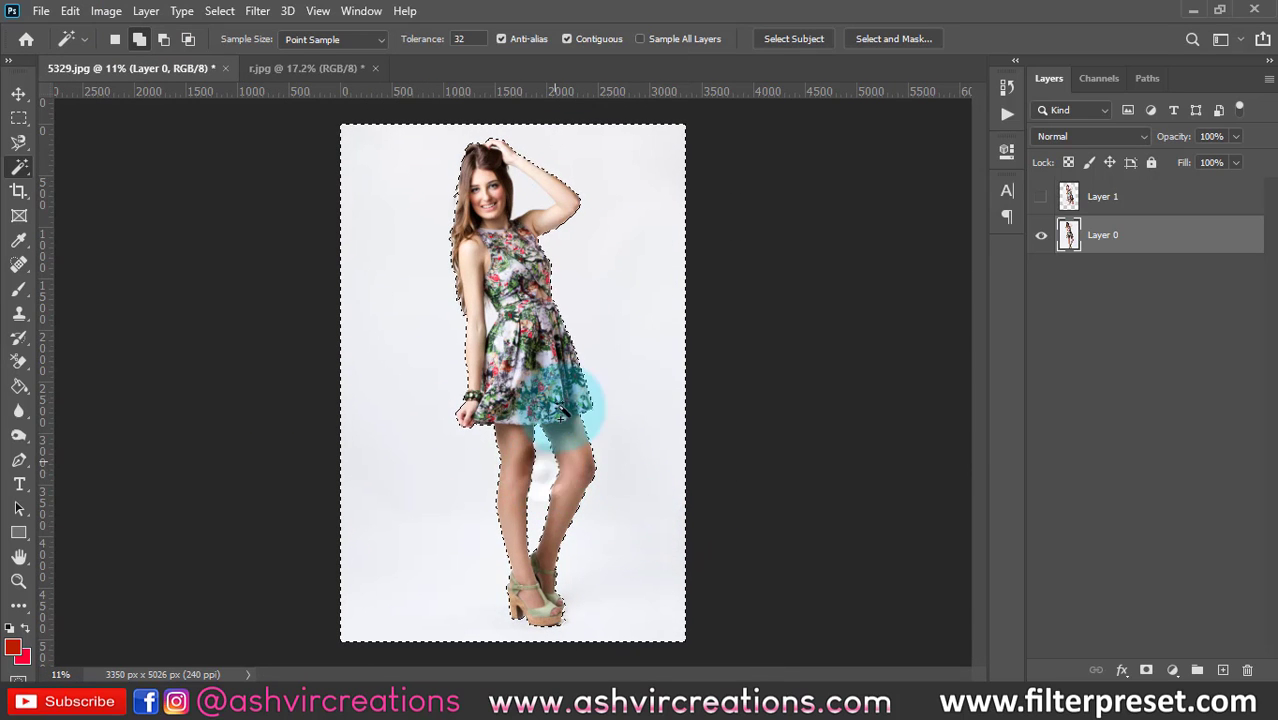
pyautogui.scroll(3, 520, 185)
pyautogui.scroll(-1, 528, 198)
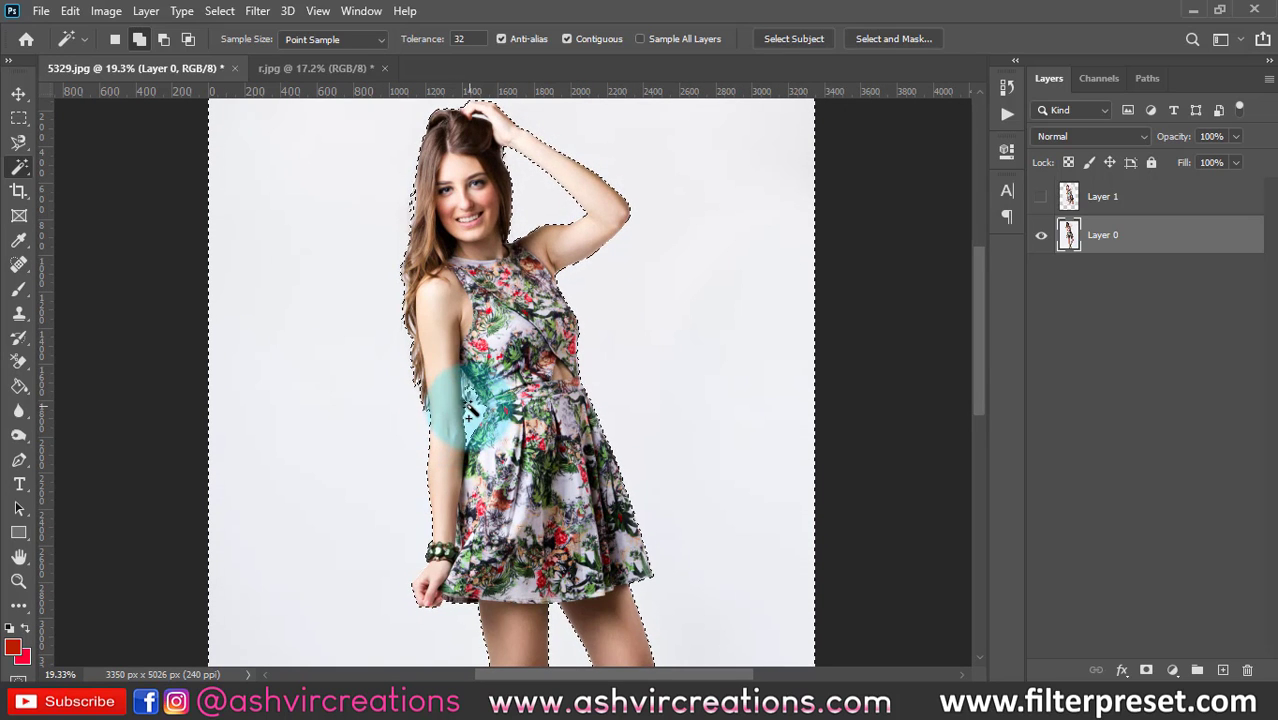
pyautogui.scroll(-2, 479, 334)
pyautogui.scroll(-2, 650, 456)
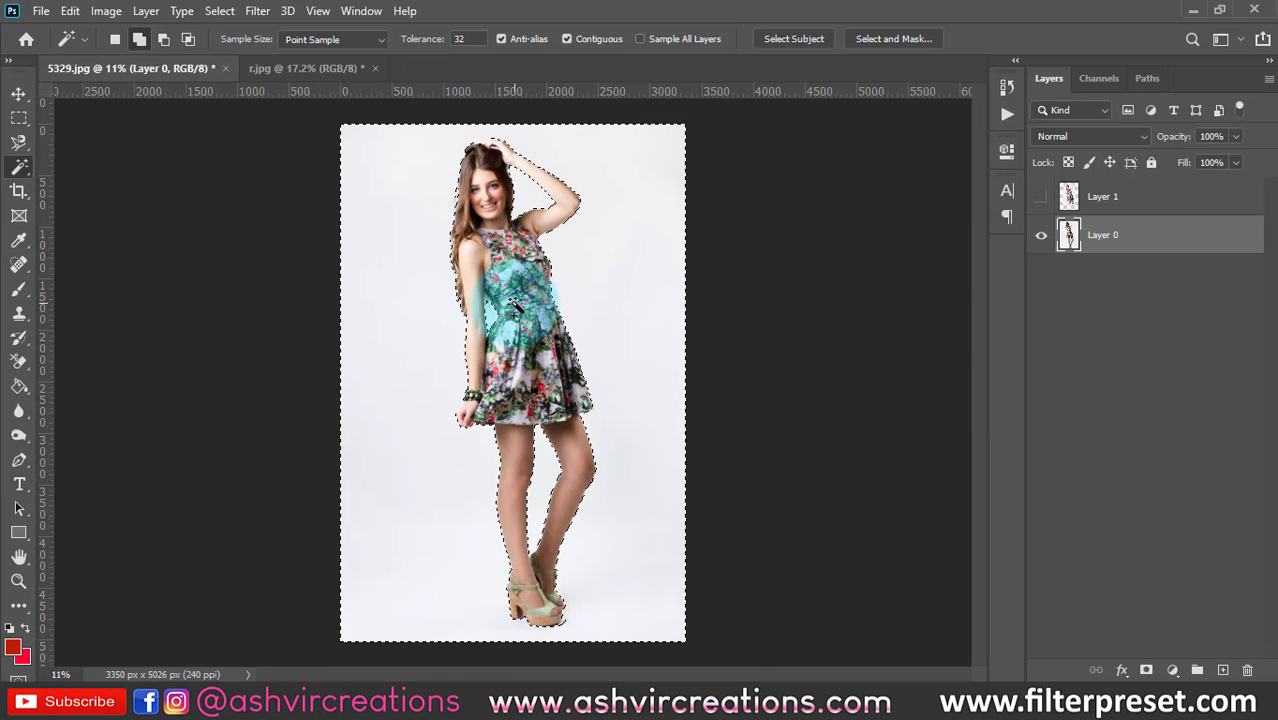
# Step: Subtract the background area enclosed between the raised arm and the hair using the Magic Wand's subtract mode
pyautogui.scroll(1, 290, 200)
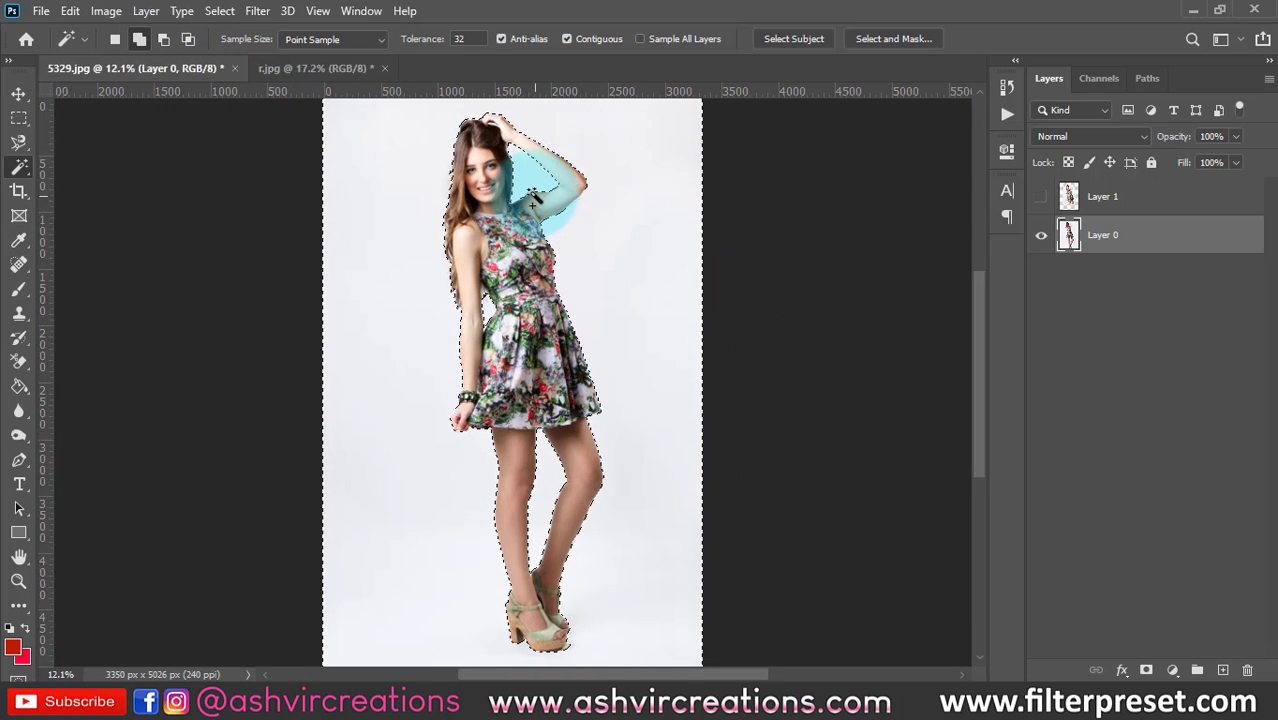
pyautogui.scroll(3, 555, 160)
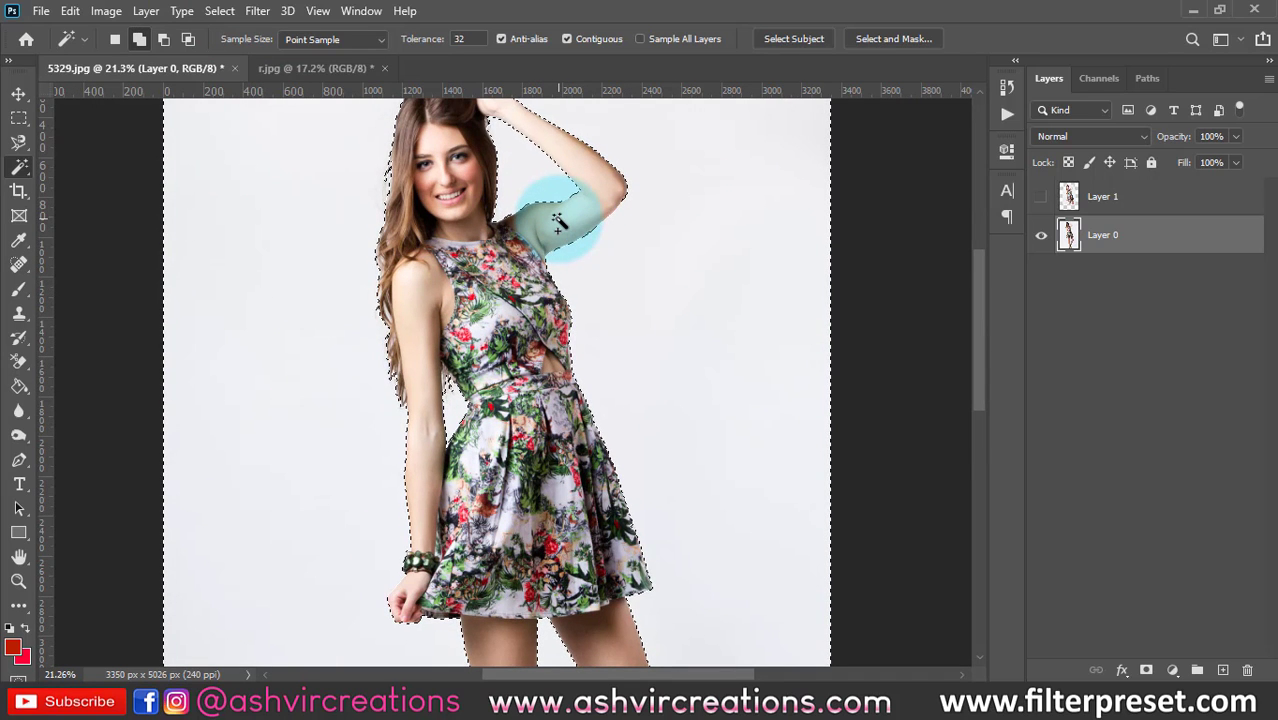
pyautogui.press('alt')
pyautogui.scroll(5, 557, 218)
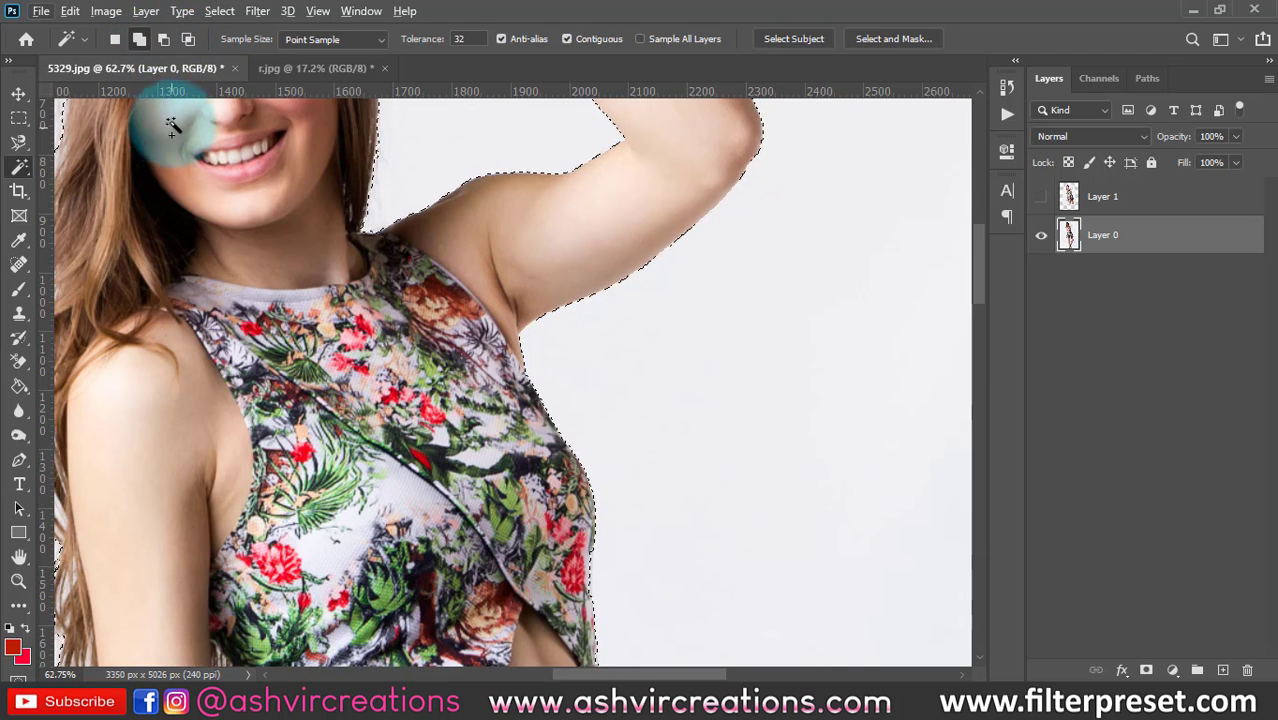
pyautogui.click(165, 43)
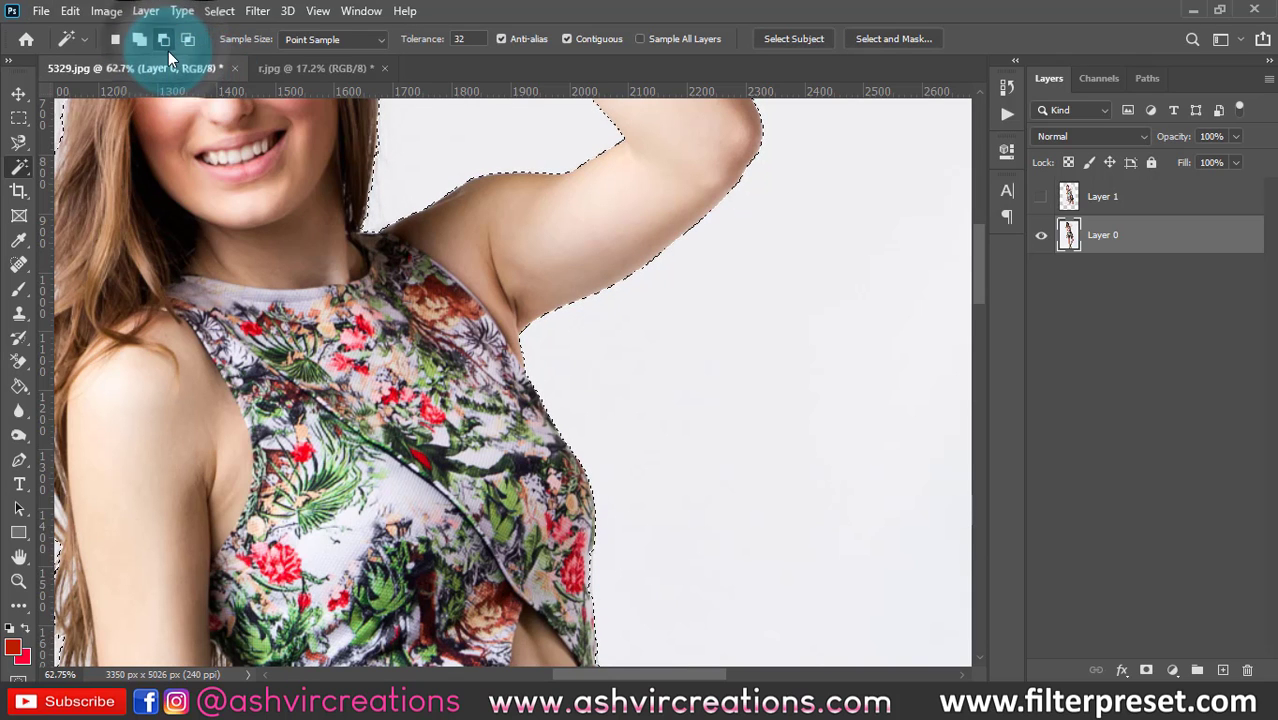
pyautogui.scroll(-3, 367, 144)
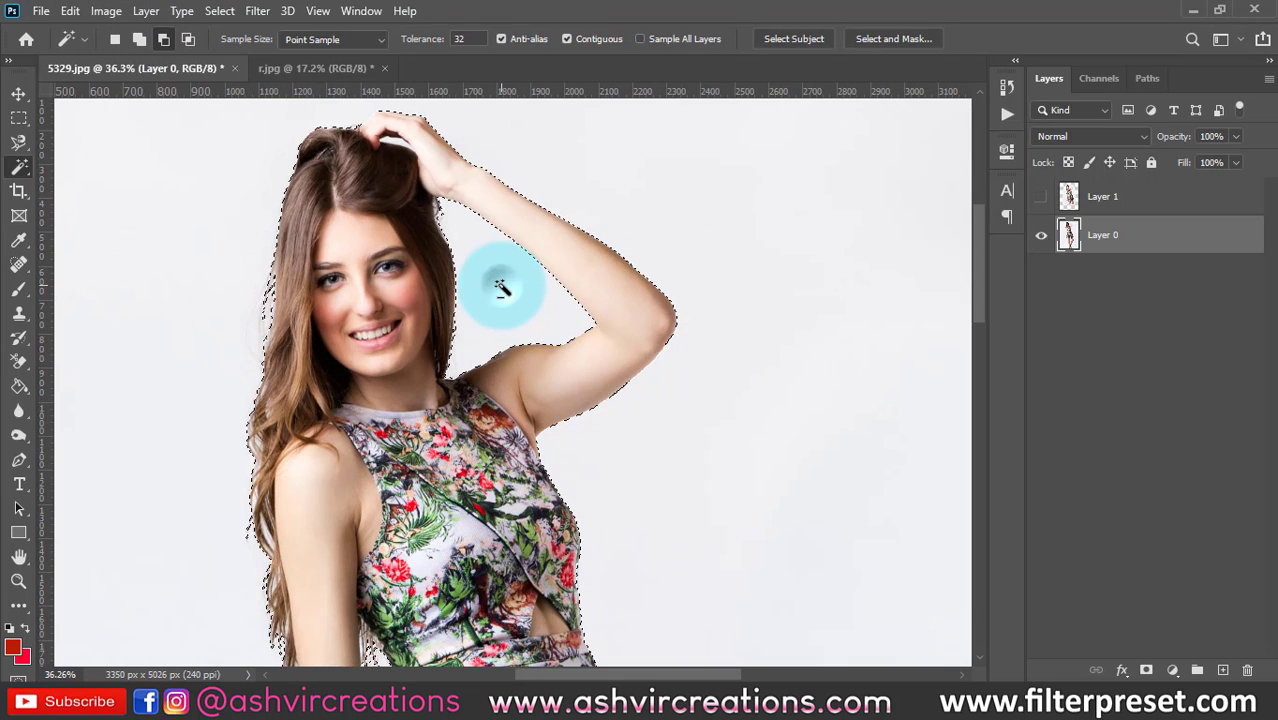
pyautogui.click(500, 287)
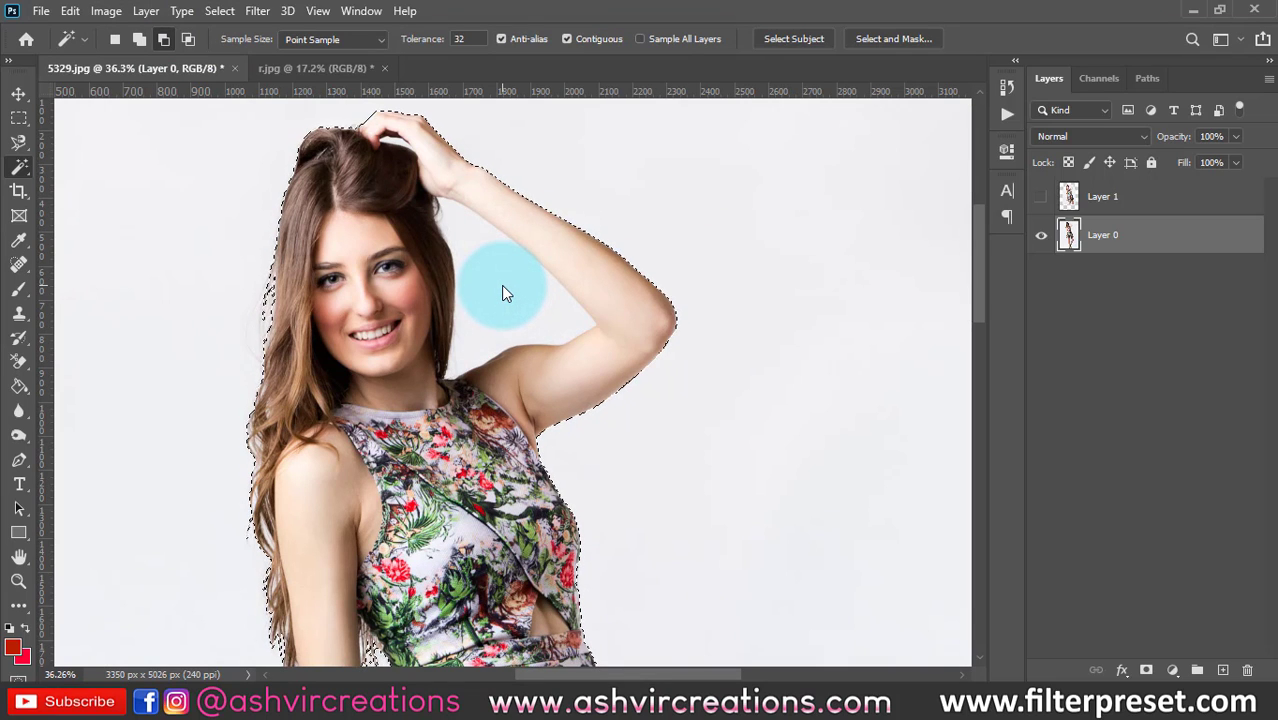
# Step: Add the background area enclosed between the raised arm and the hair using the Magic Wand's add mode, and check the whole selection
pyautogui.click(139, 40)
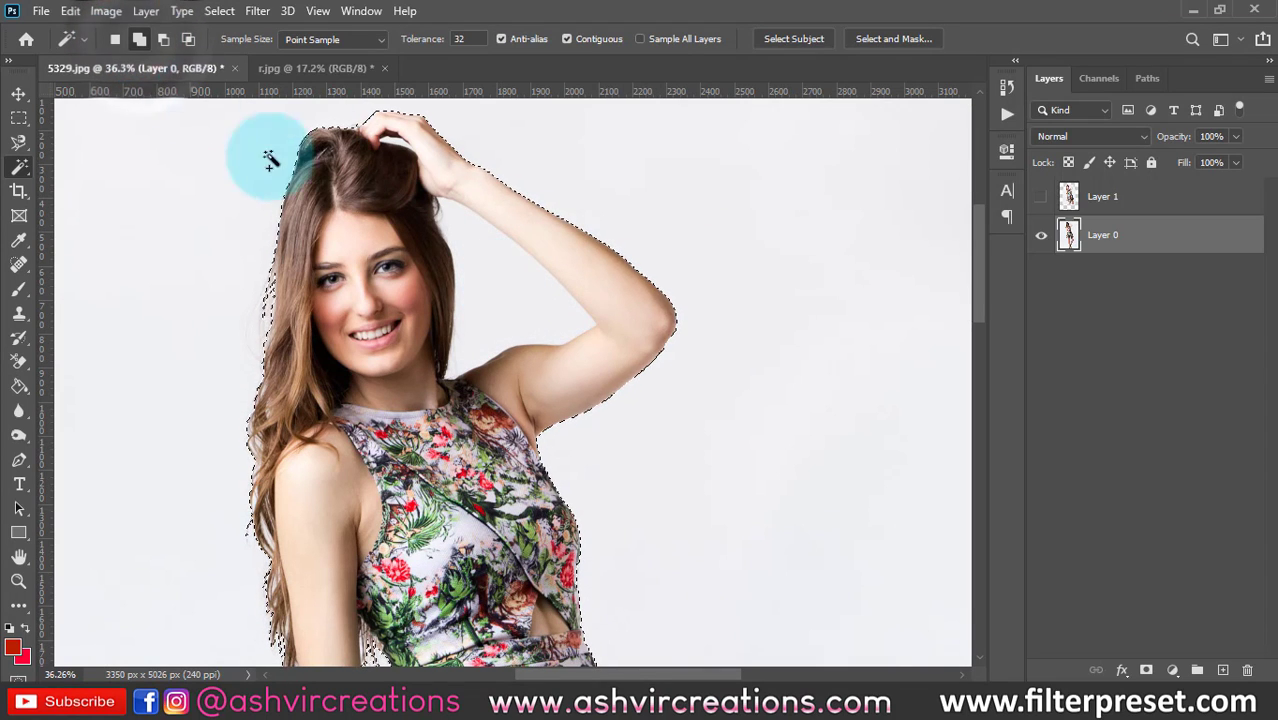
pyautogui.click(505, 290)
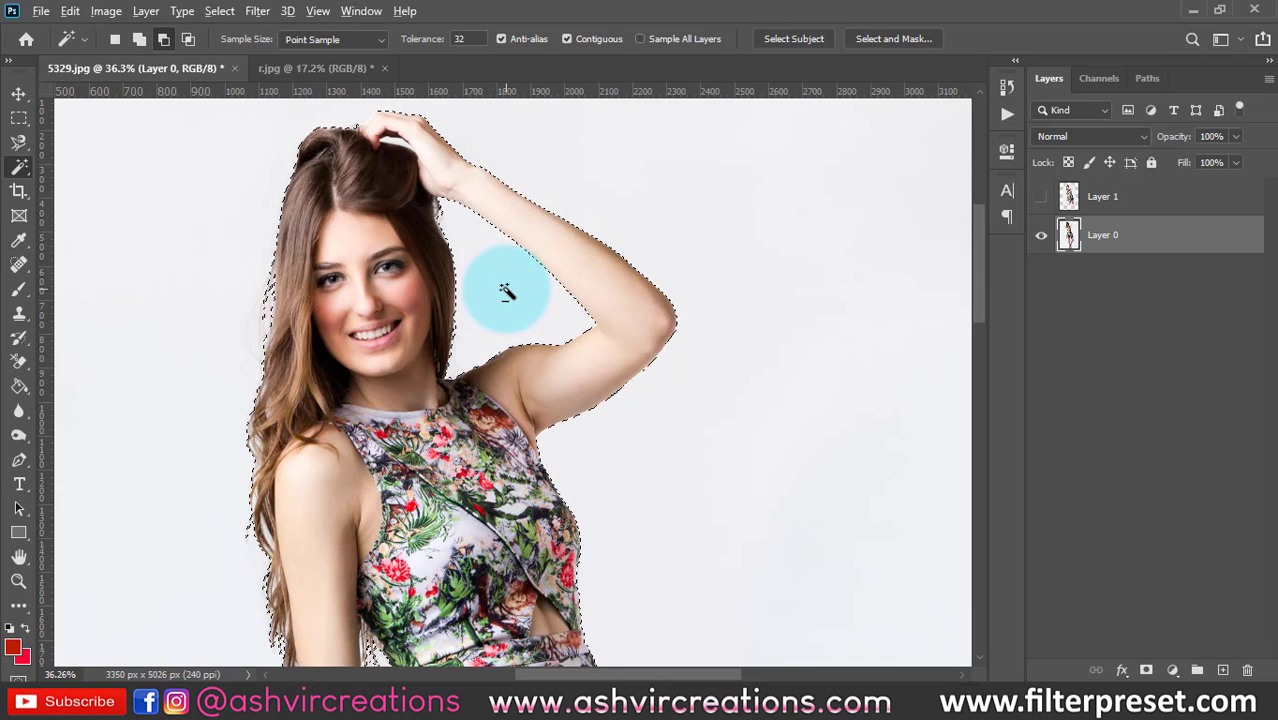
pyautogui.scroll(-4, 505, 290)
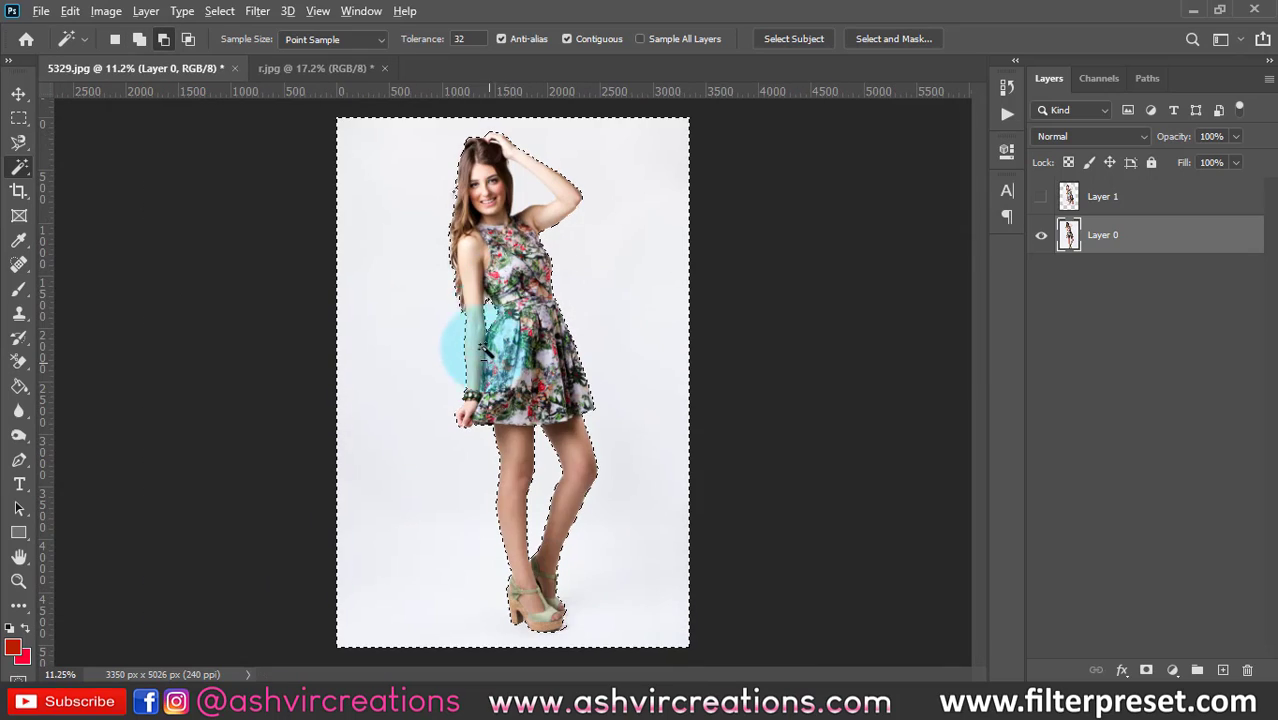
pyautogui.scroll(3, 442, 357)
pyautogui.scroll(-3, 487, 320)
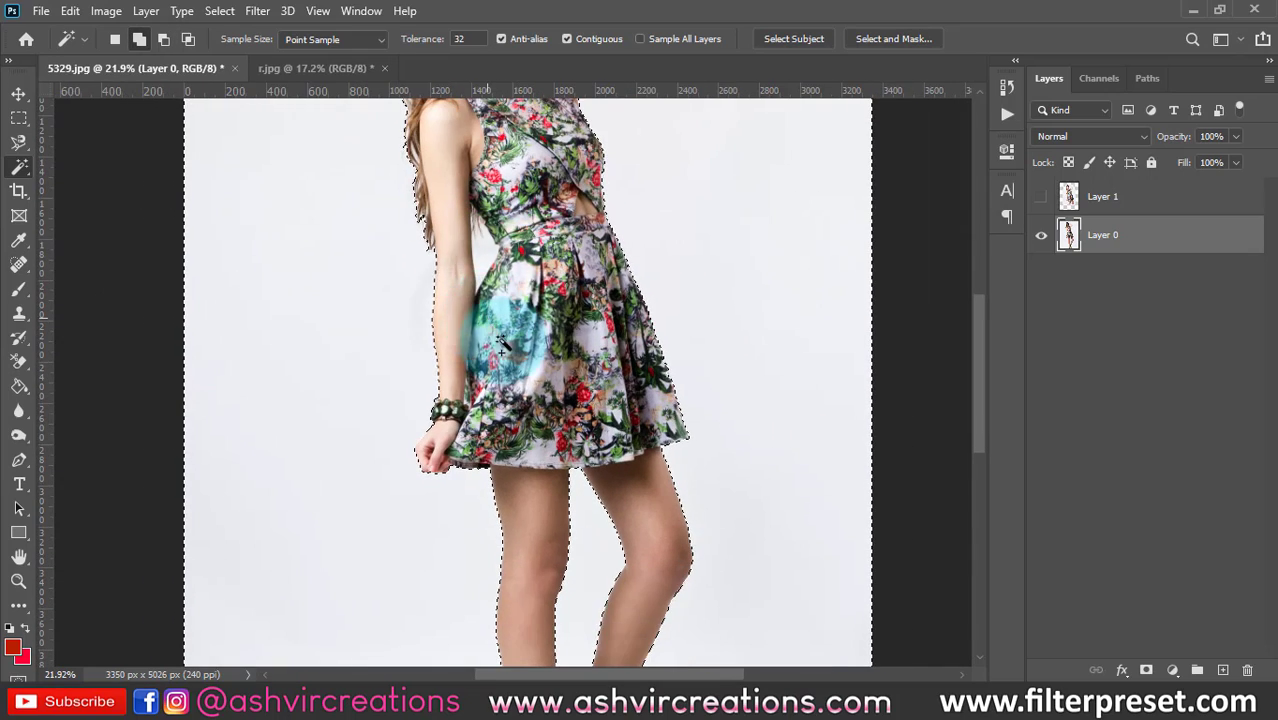
pyautogui.scroll(-2, 545, 450)
pyautogui.scroll(1, 533, 280)
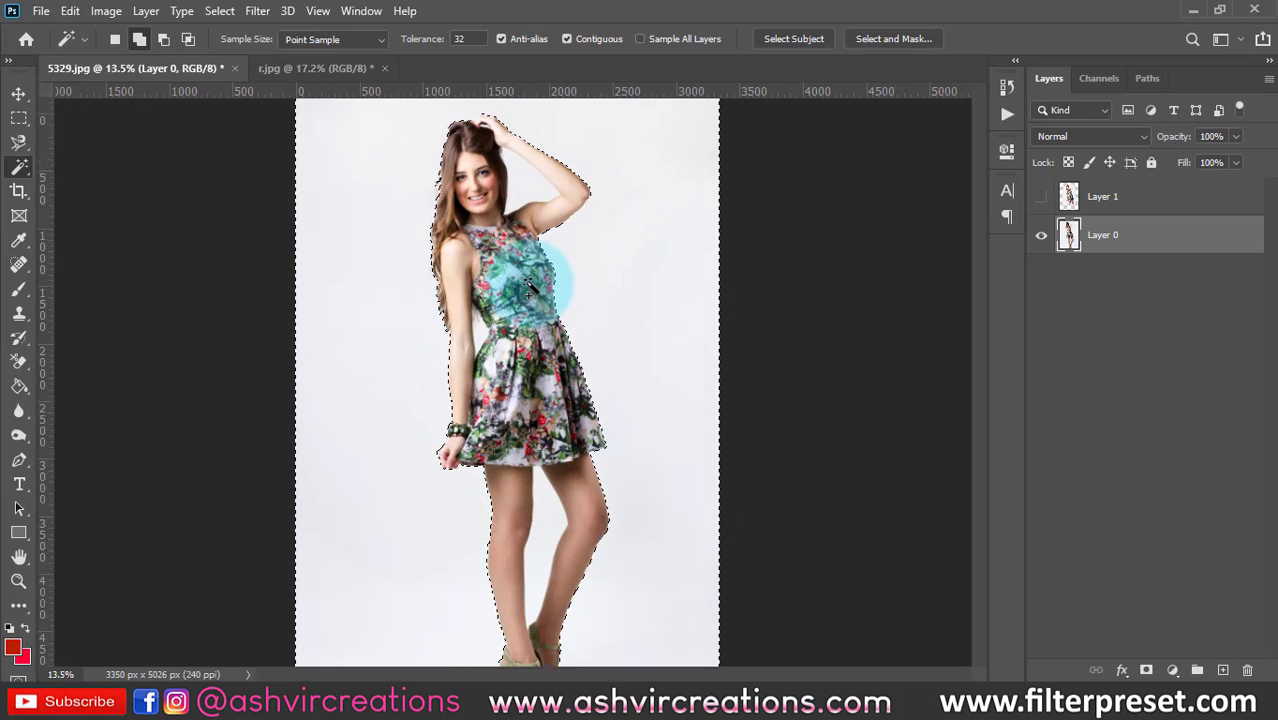
pyautogui.scroll(-1, 460, 220)
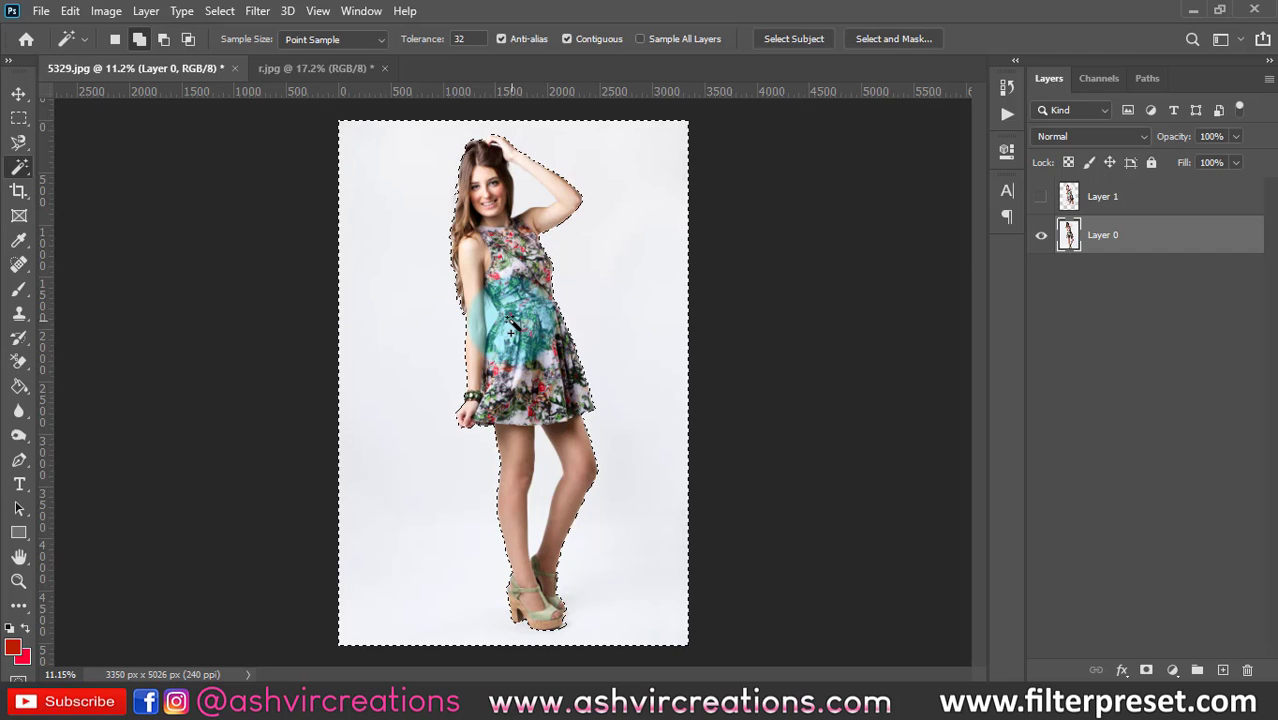
# Step: Try deleting the selected background from Layer 0 and deselecting, and undo back to the full photo without a selection
pyautogui.press('Delete')
pyautogui.hotkey('ctrl', 'd')
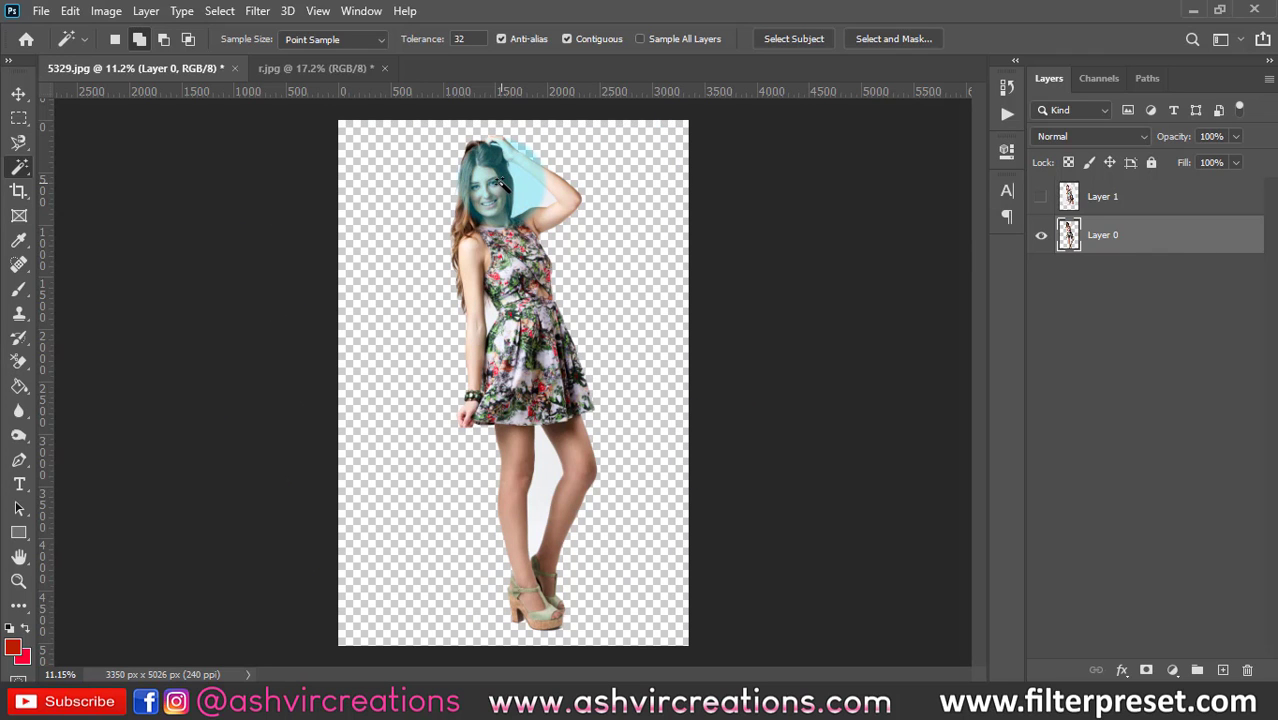
pyautogui.hotkey('ctrl', 'z')
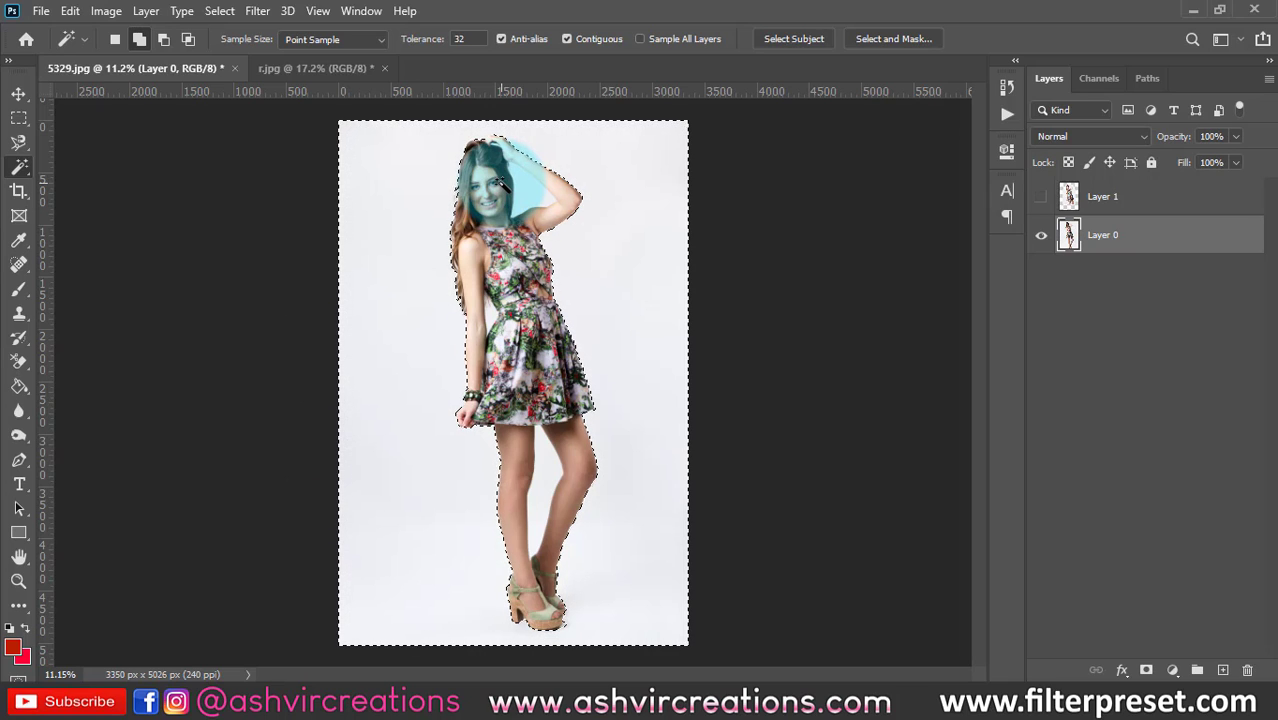
pyautogui.hotkey('ctrl', 'z')
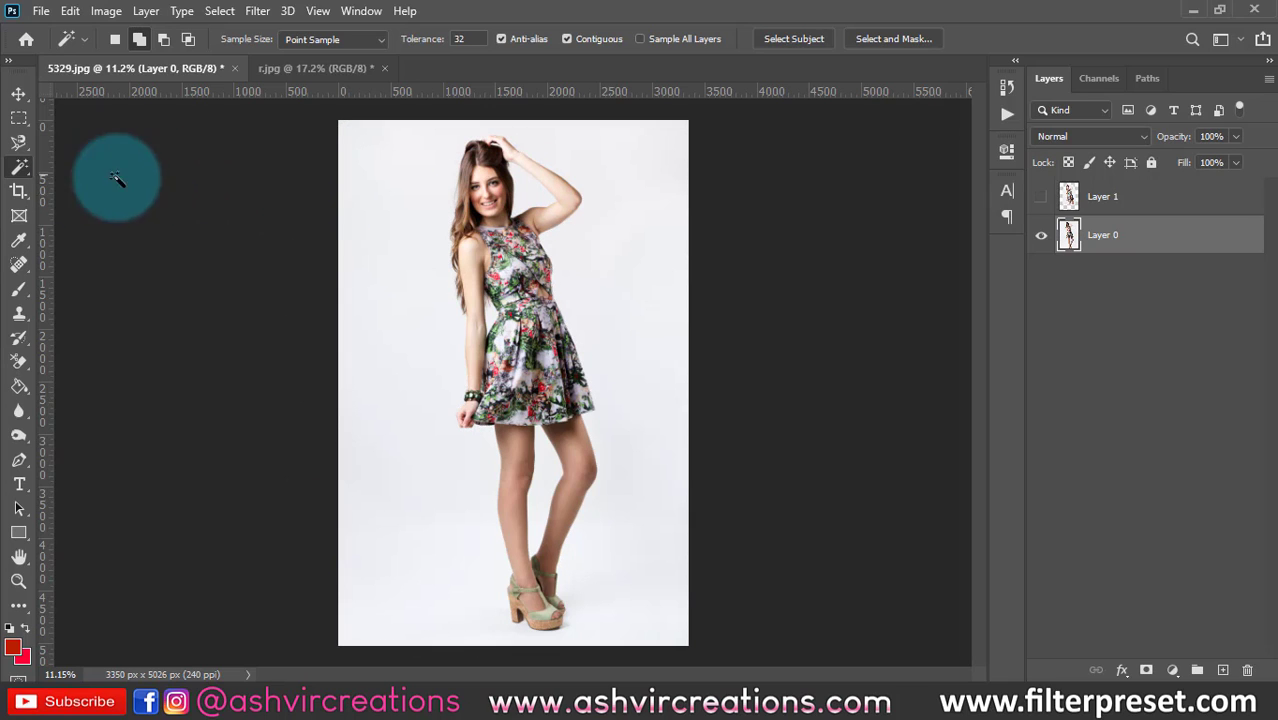
# Step: Crop the photo freehand with no fixed ratio to the woman's head and upper body, about 1566 x 1928 px
pyautogui.click(17, 193)
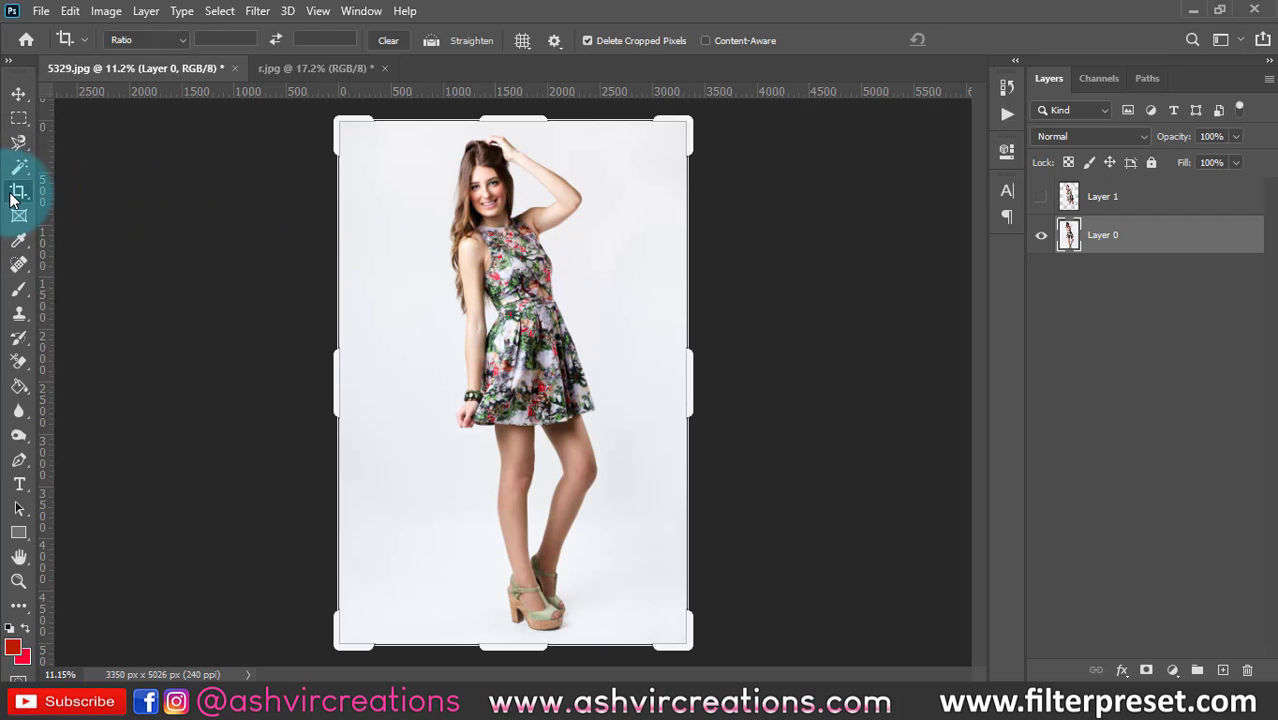
pyautogui.click(423, 257)
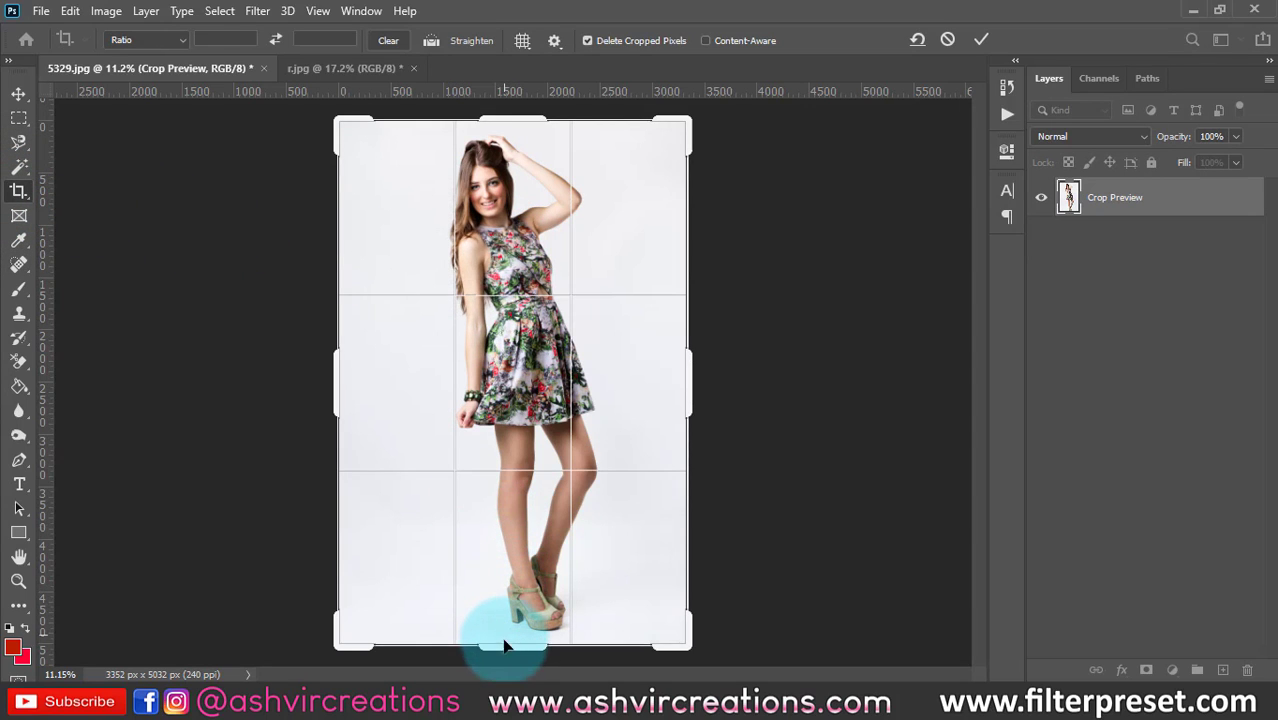
pyautogui.moveTo(508, 648); pyautogui.dragTo(515, 442)
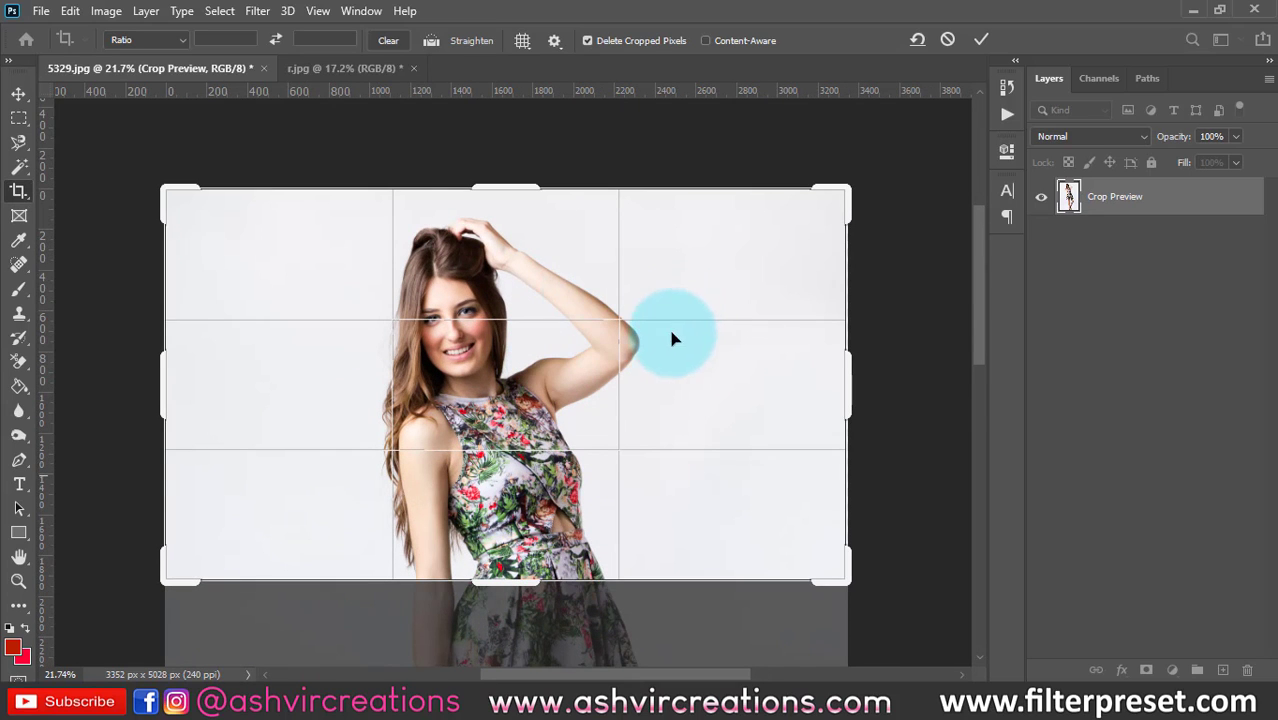
pyautogui.moveTo(510, 191); pyautogui.dragTo(513, 188)
pyautogui.moveTo(163, 362); pyautogui.dragTo(252, 364)
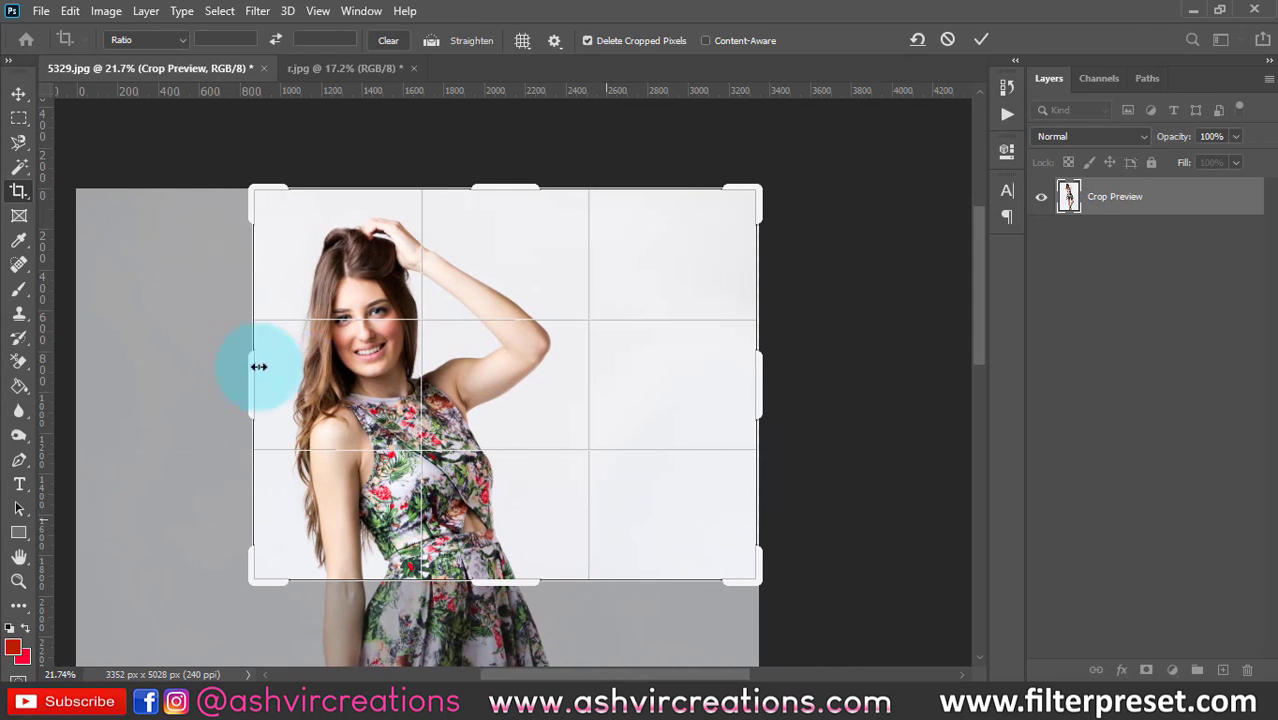
pyautogui.moveTo(759, 396); pyautogui.dragTo(668, 385)
pyautogui.click(985, 40)
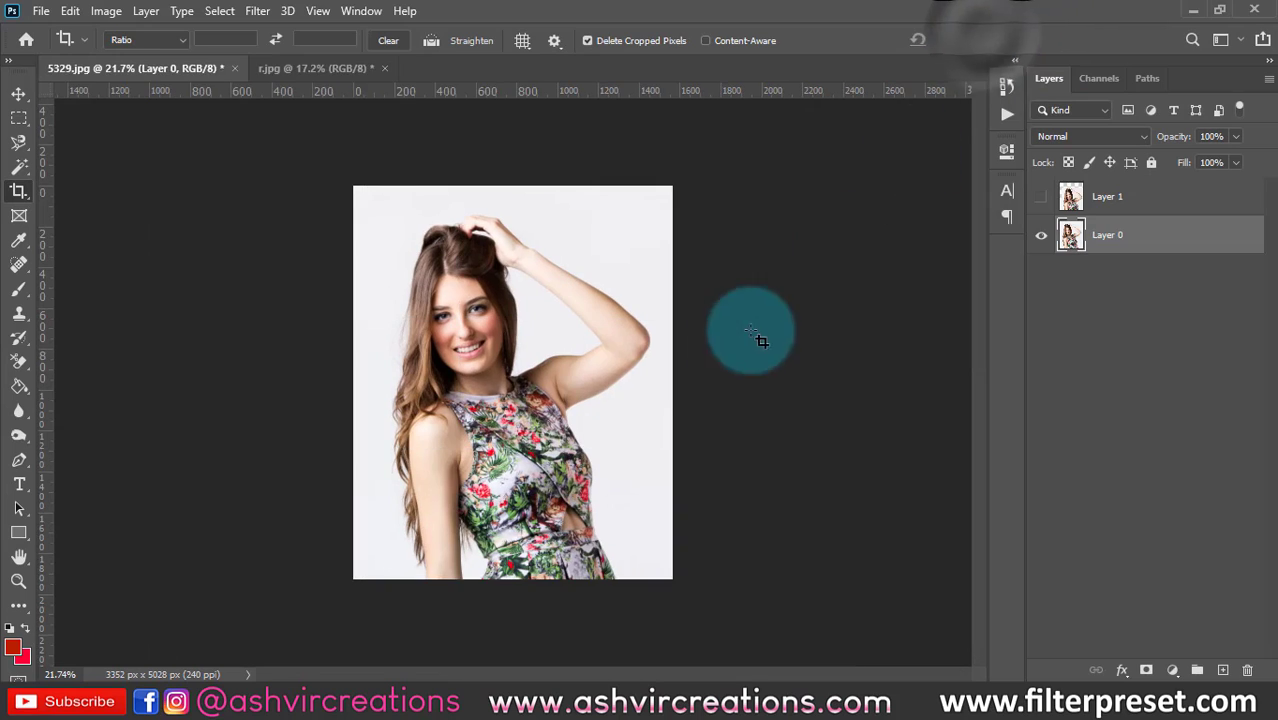
pyautogui.hotkey('ctrl', '0')
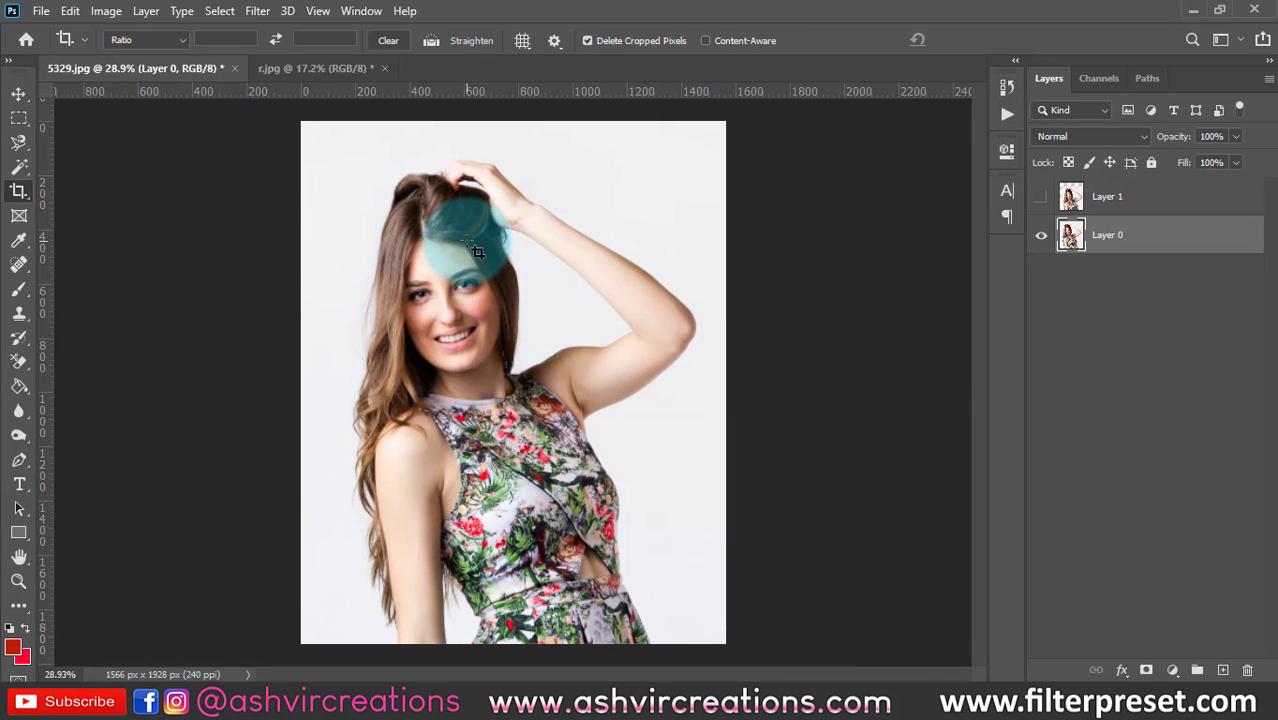
# Step: Undo the freehand crop and delete the hidden Layer 1
pyautogui.hotkey('ctrl', 'z')
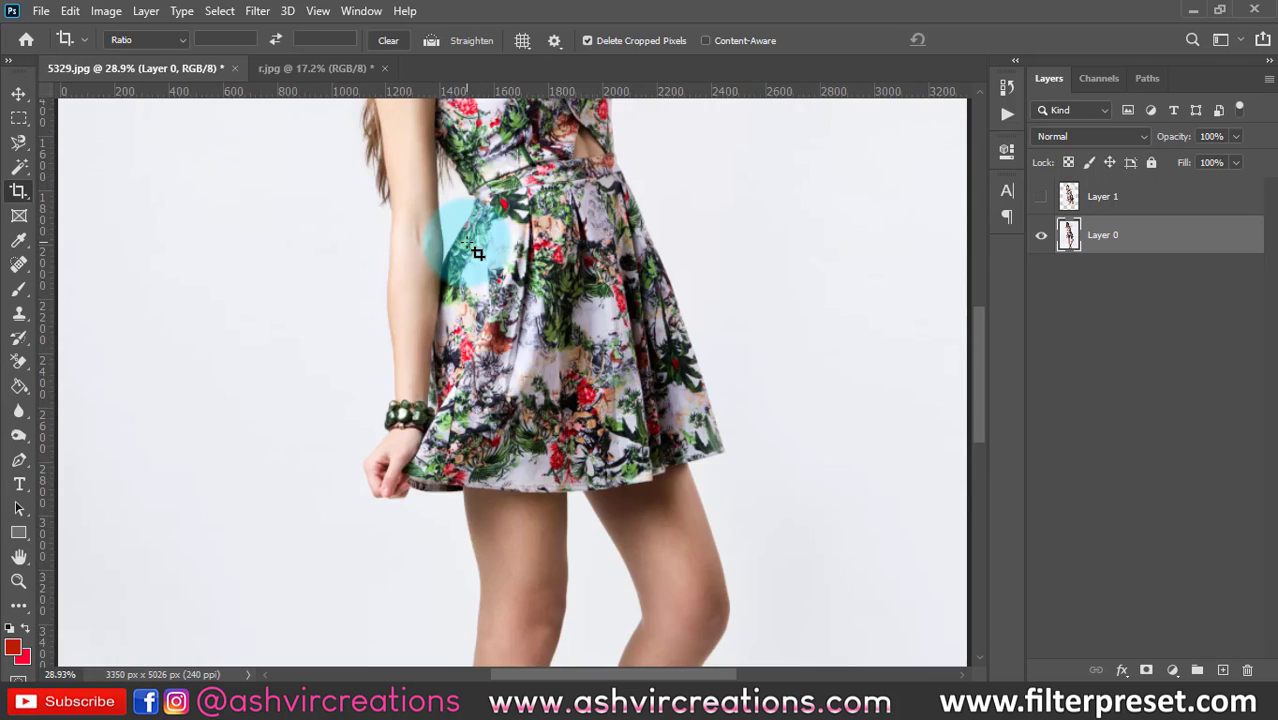
pyautogui.scroll(-5, 476, 253)
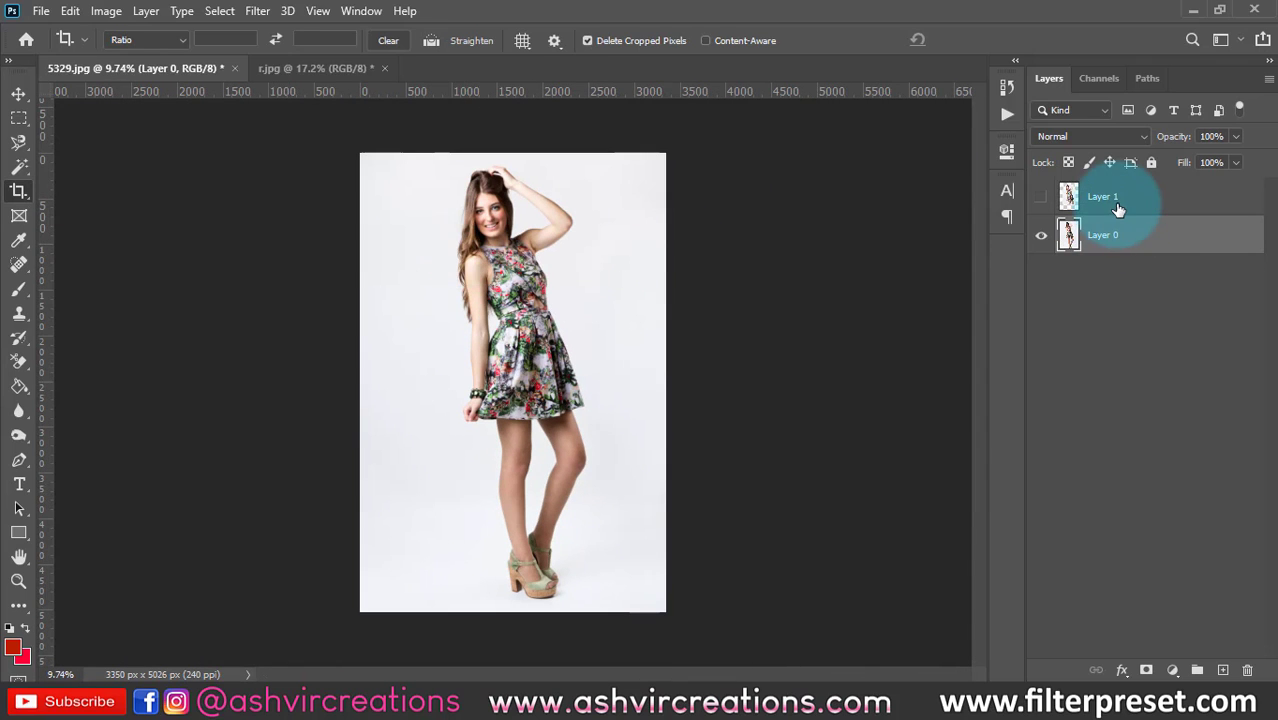
pyautogui.click(1118, 209)
pyautogui.press('Delete')
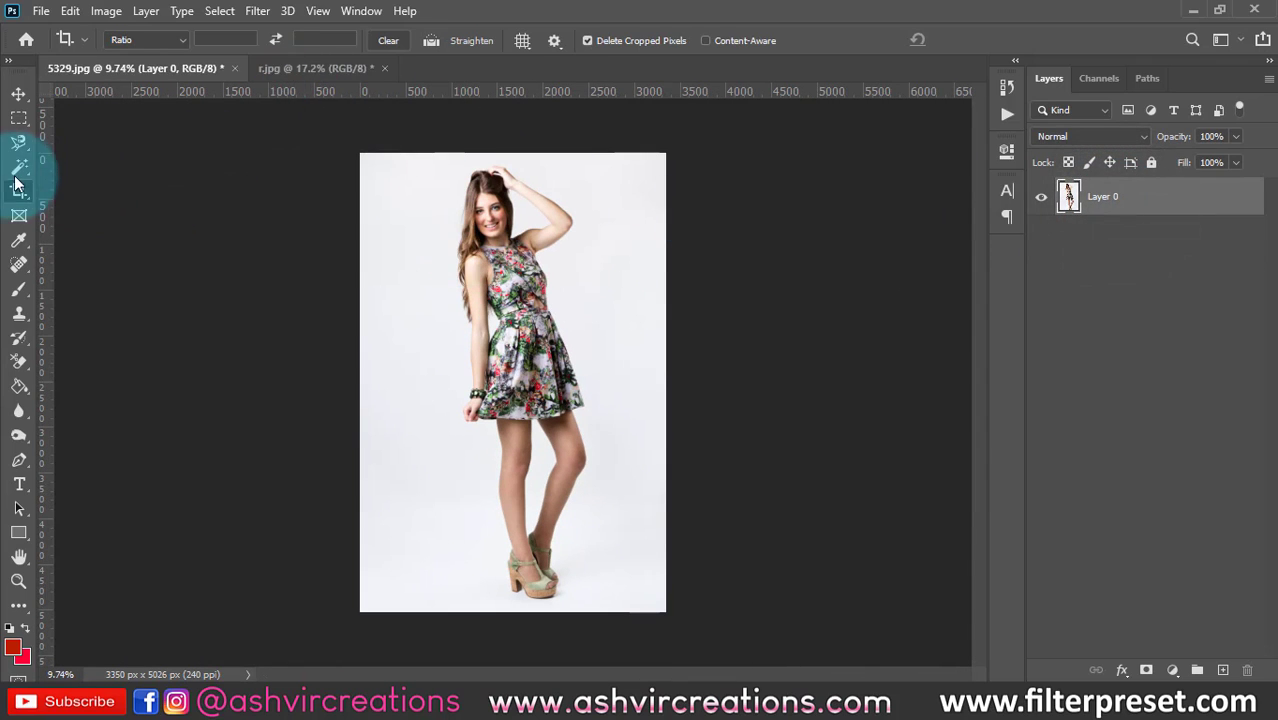
# Step: Crop the photo at a 1 : 1 (Square) ratio to the woman from the head to the skirt, about 2346 x 2346 px
pyautogui.click(146, 40)
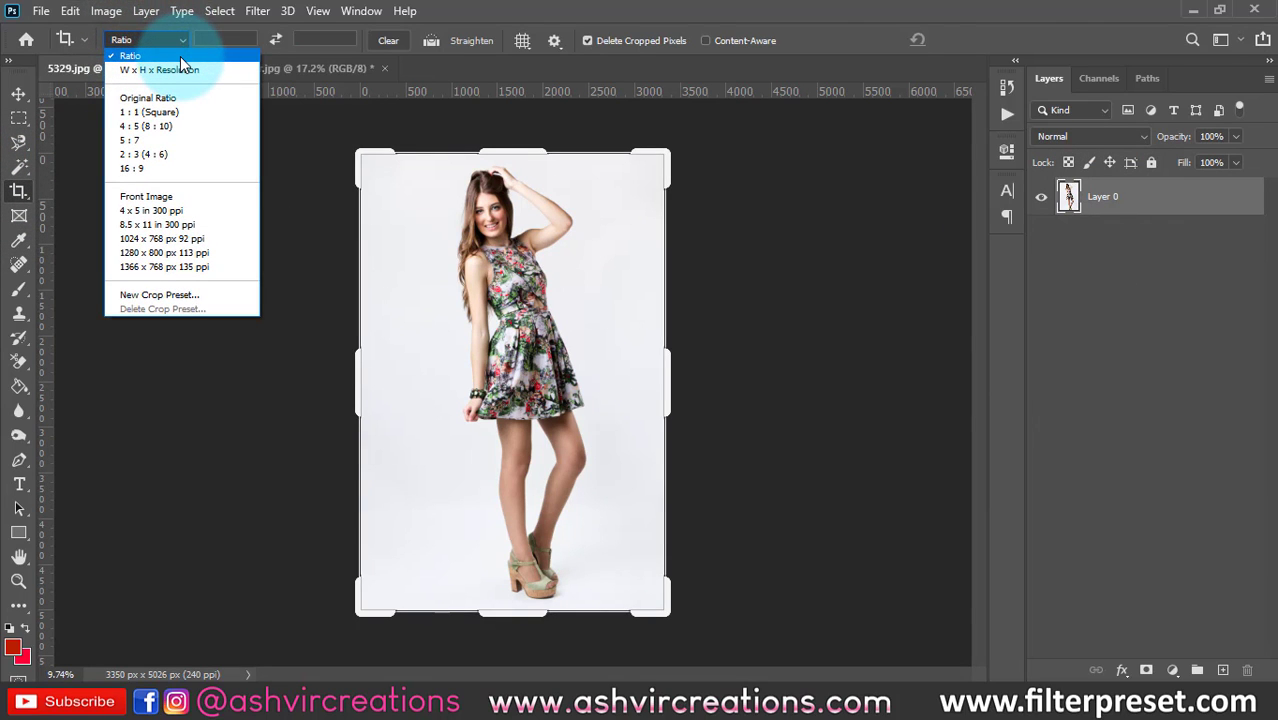
pyautogui.click(162, 112)
pyautogui.moveTo(445, 290); pyautogui.dragTo(518, 366)
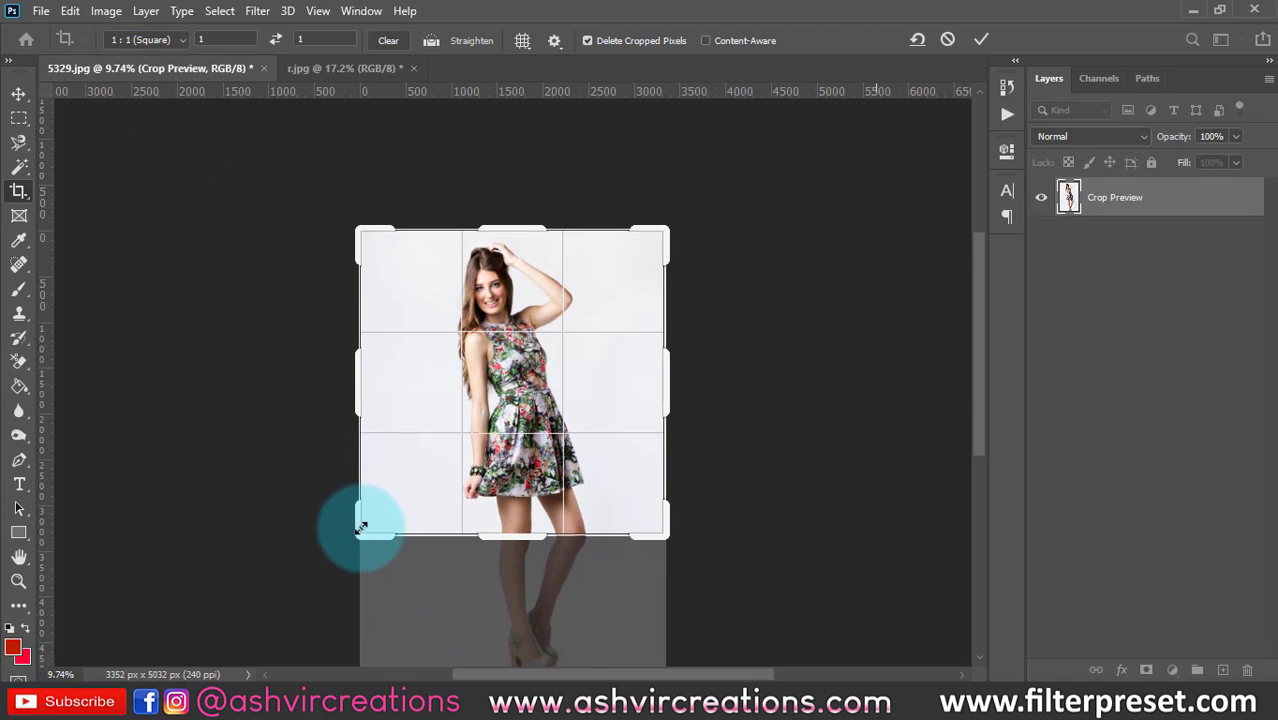
pyautogui.moveTo(362, 527); pyautogui.dragTo(391, 437)
pyautogui.moveTo(514, 371); pyautogui.dragTo(560, 365)
pyautogui.doubleClick(560, 366)
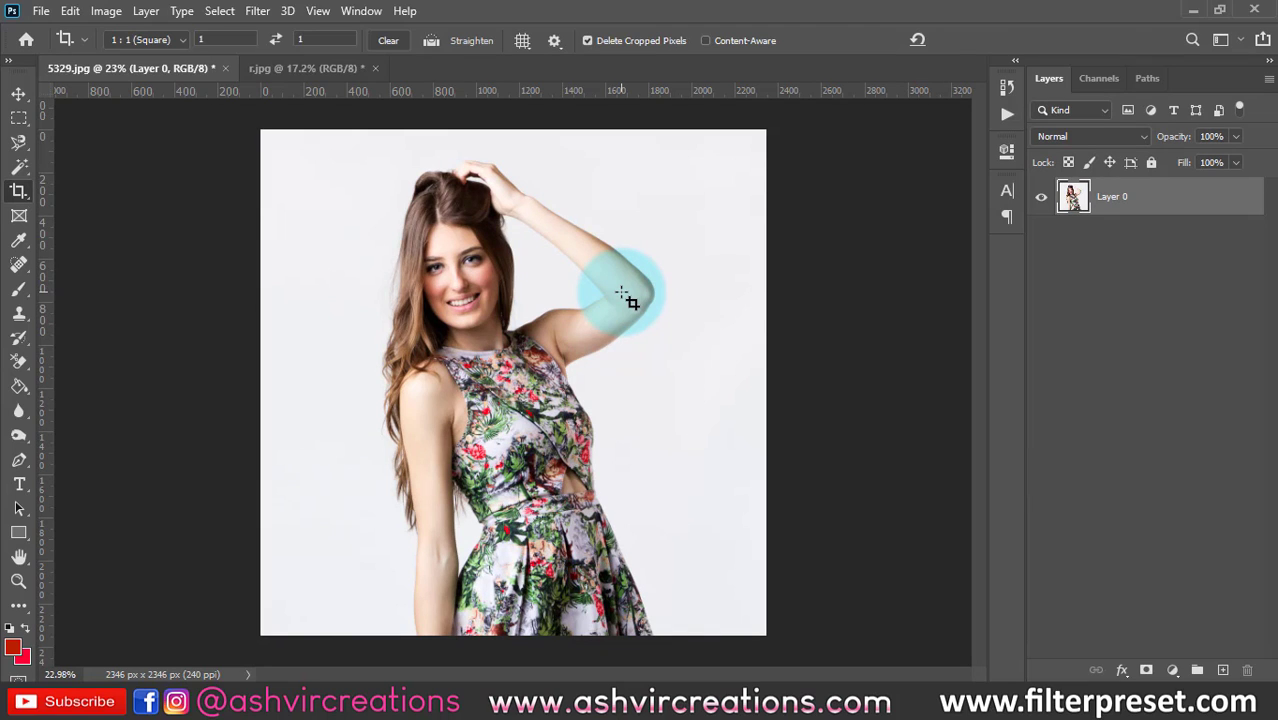
# Step: Crop the square photo at a 16 : 9 ratio with the woman's head and raised hand in frame, and switch to the Move tool
pyautogui.click(147, 40)
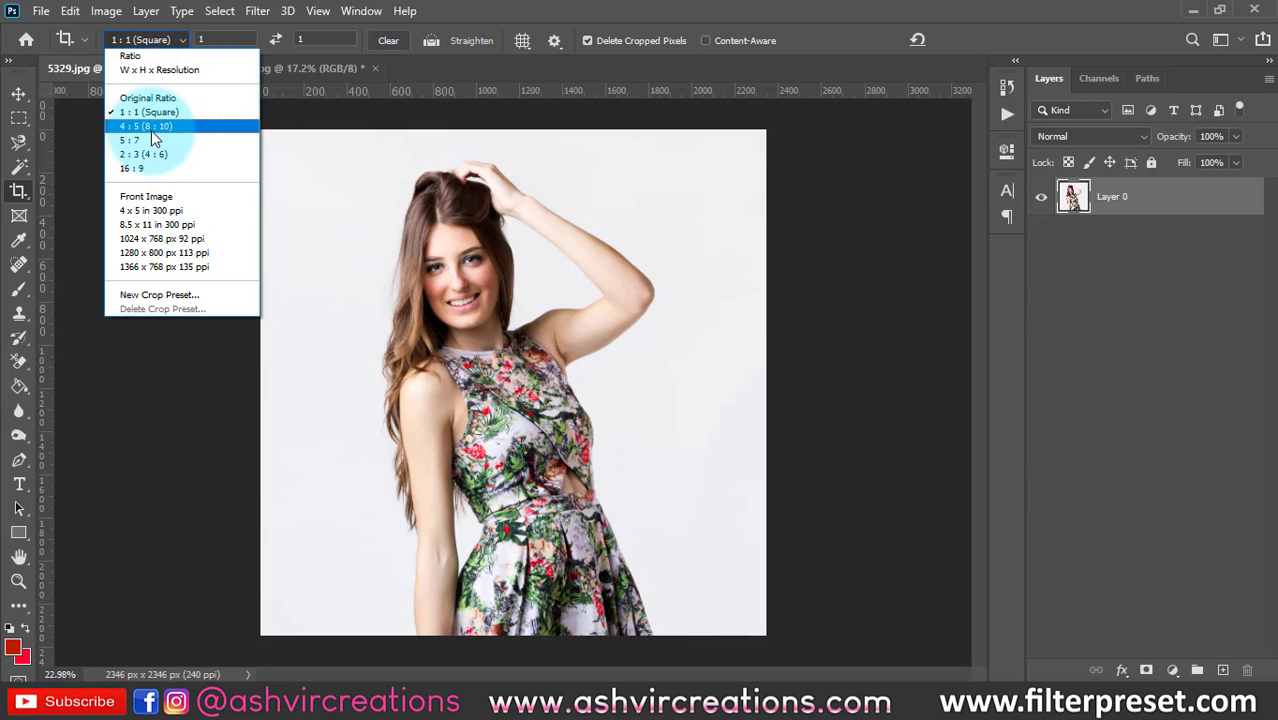
pyautogui.click(148, 168)
pyautogui.click(613, 359)
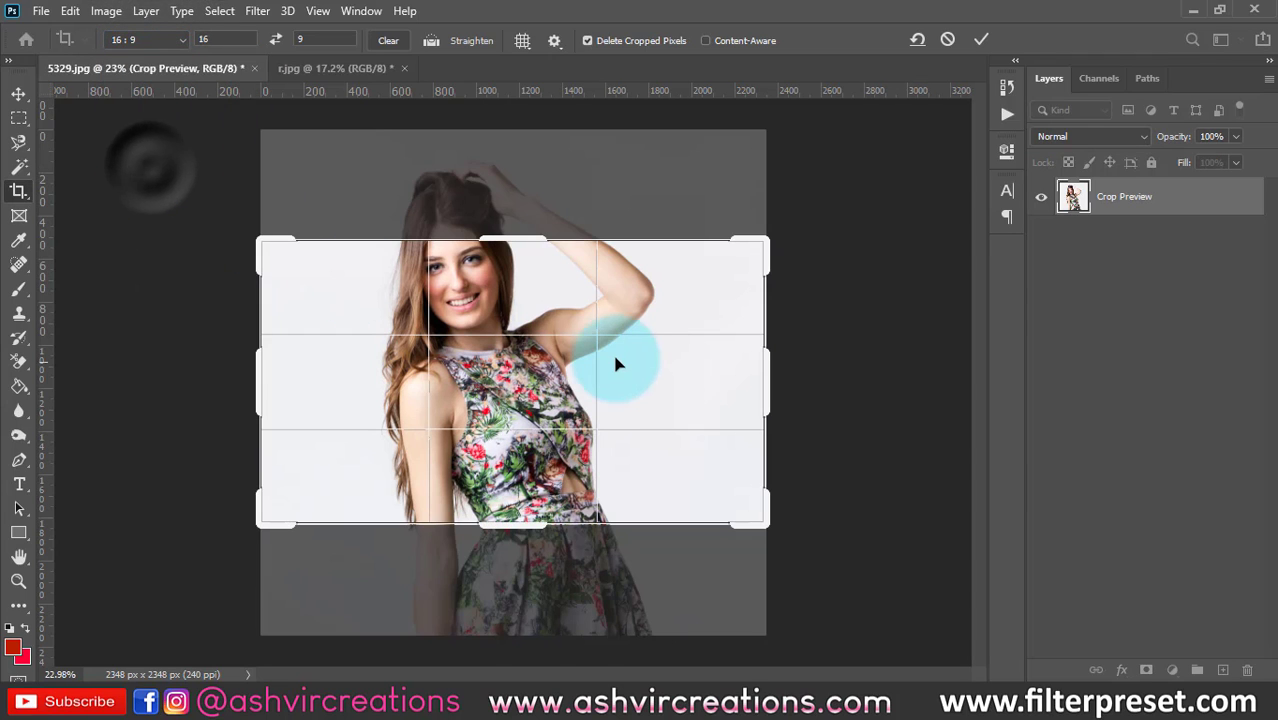
pyautogui.moveTo(563, 337); pyautogui.dragTo(575, 387)
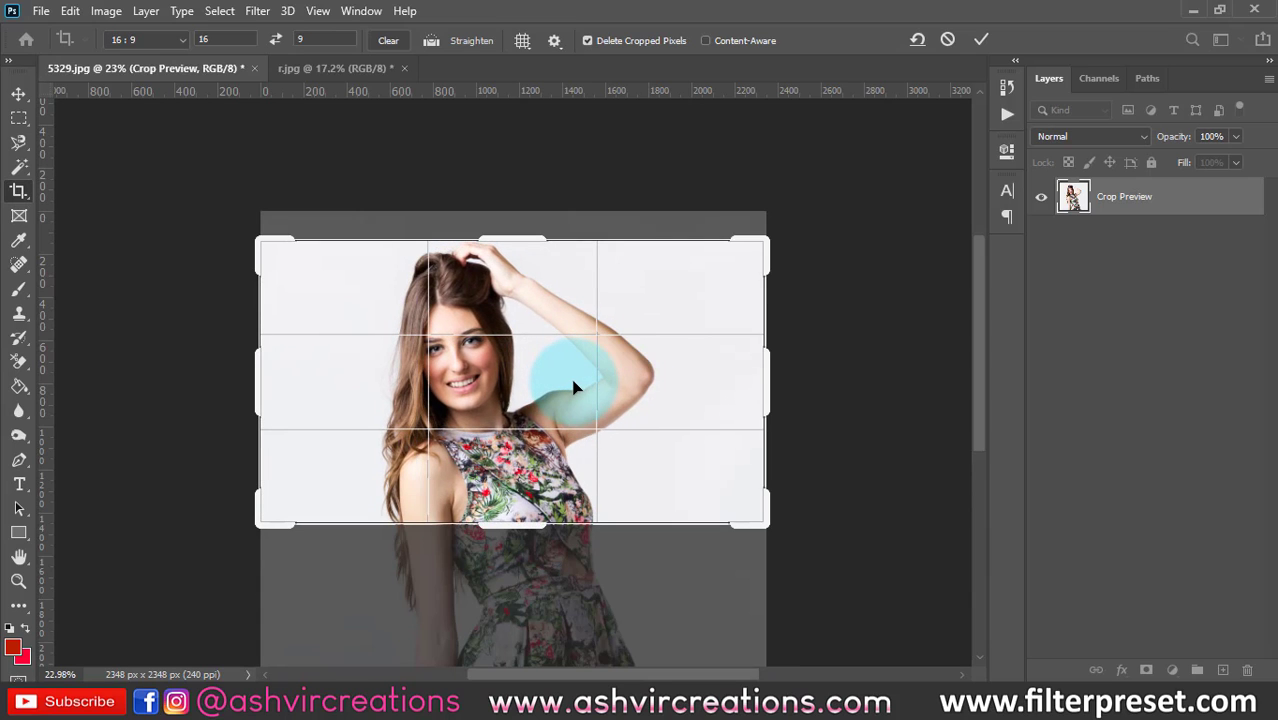
pyautogui.doubleClick(575, 387)
pyautogui.hotkey('ctrl', '0')
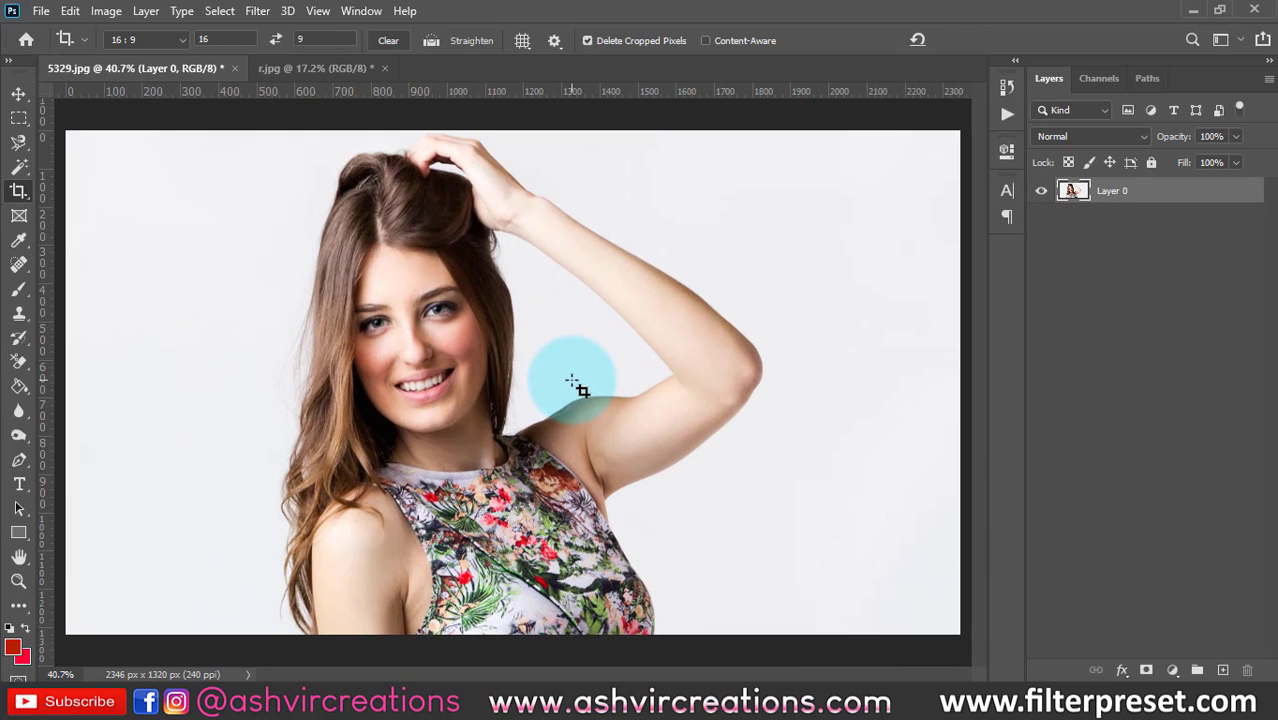
pyautogui.press('v')
pyautogui.scroll(-2, 607, 340)
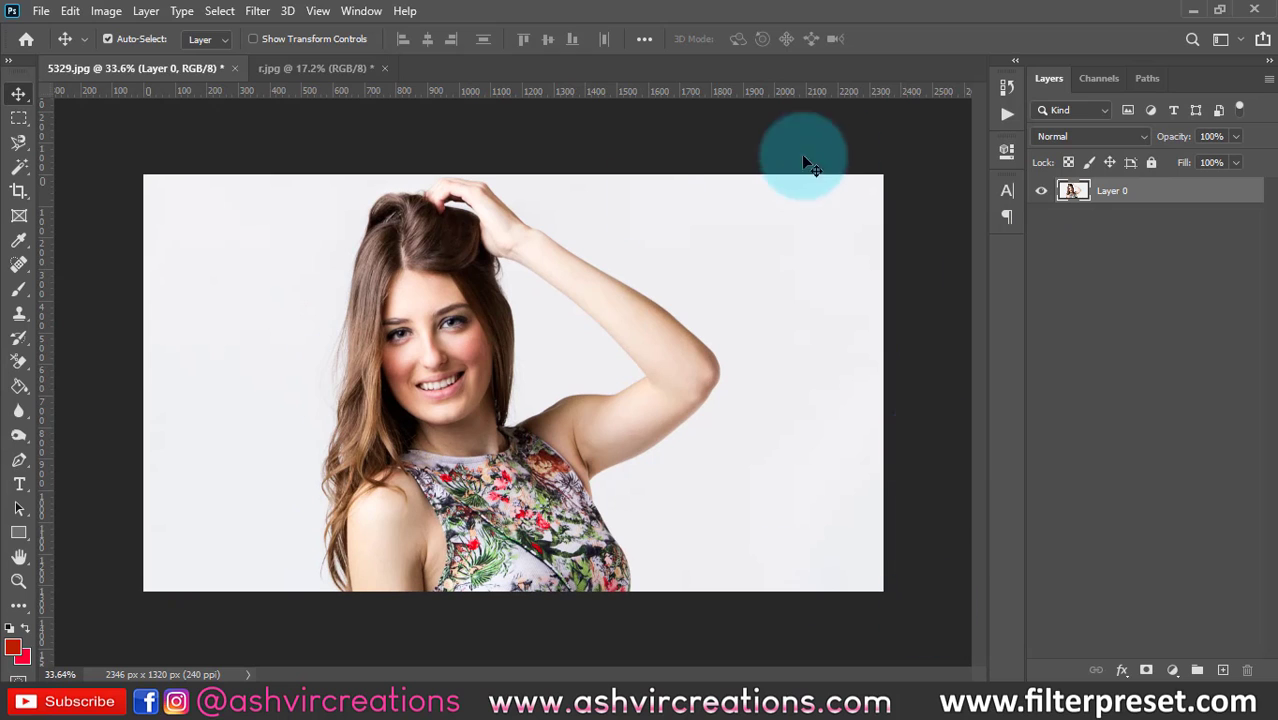
# Step: Switch to the r.jpg document with the woman in the orange dress and look over the photo
pyautogui.hotkey('ctrl', 'Tab')
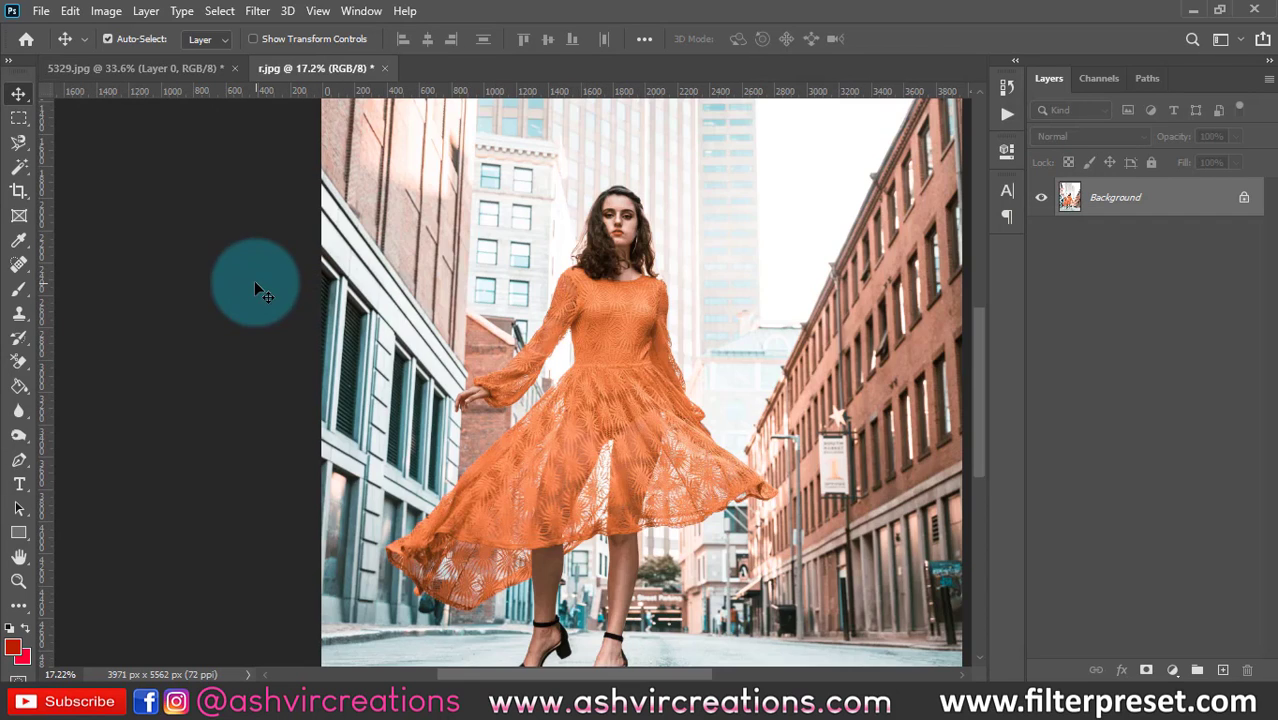
pyautogui.scroll(-2, 255, 290)
pyautogui.scroll(3, 507, 288)
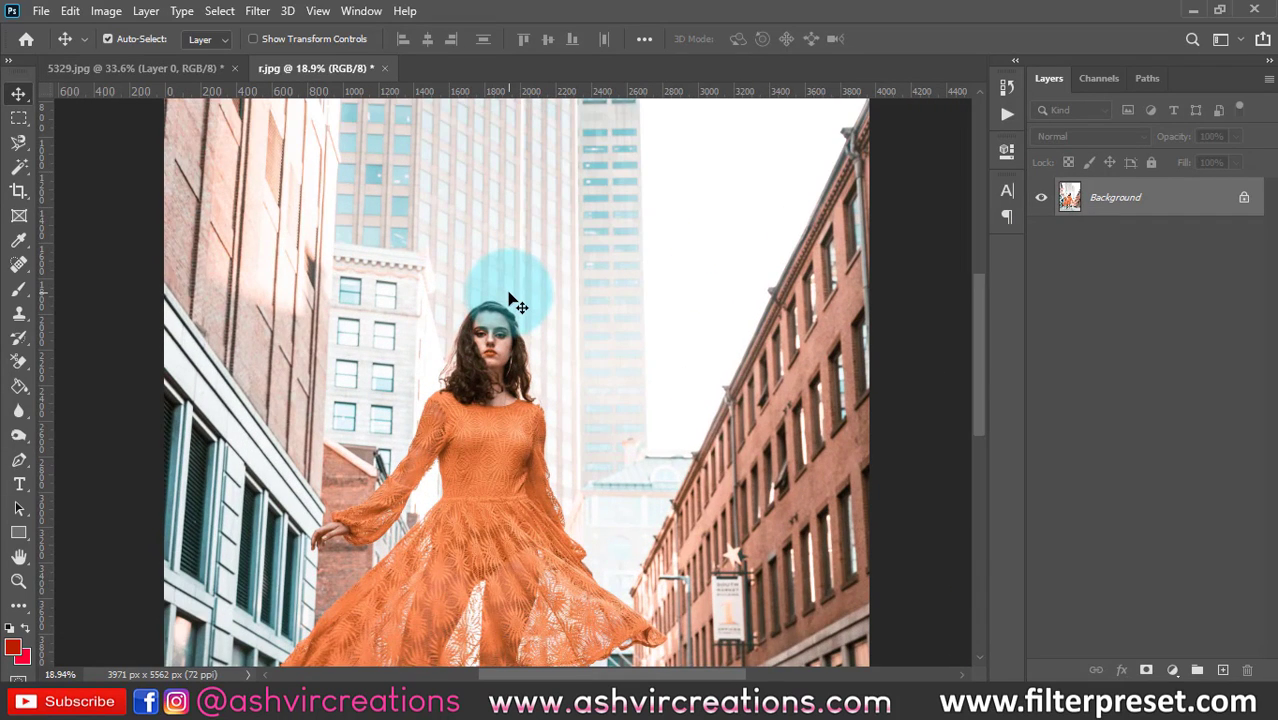
pyautogui.scroll(-2, 308, 270)
# Step: Try cropping the street photo at a 16 : 9 ratio around the woman in the orange dress, and undo the crop
pyautogui.click(18, 190)
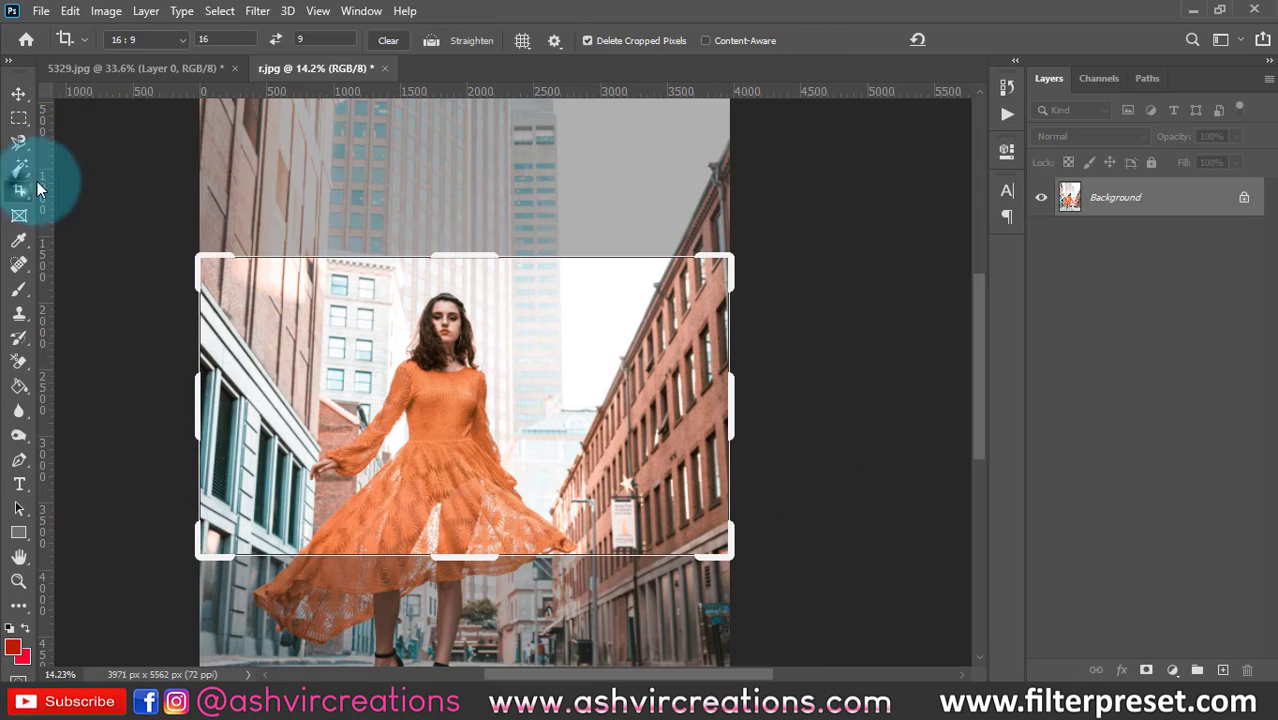
pyautogui.click(127, 50)
pyautogui.click(157, 165)
pyautogui.click(505, 375)
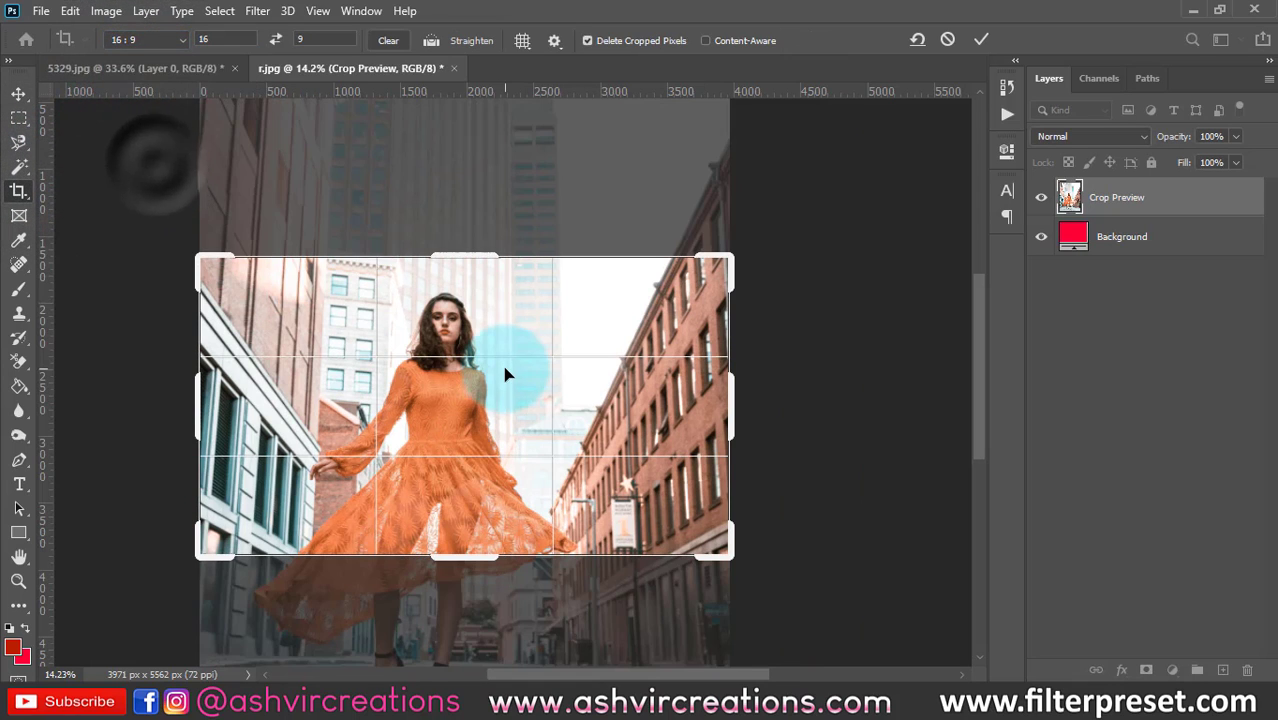
pyautogui.press('Return')
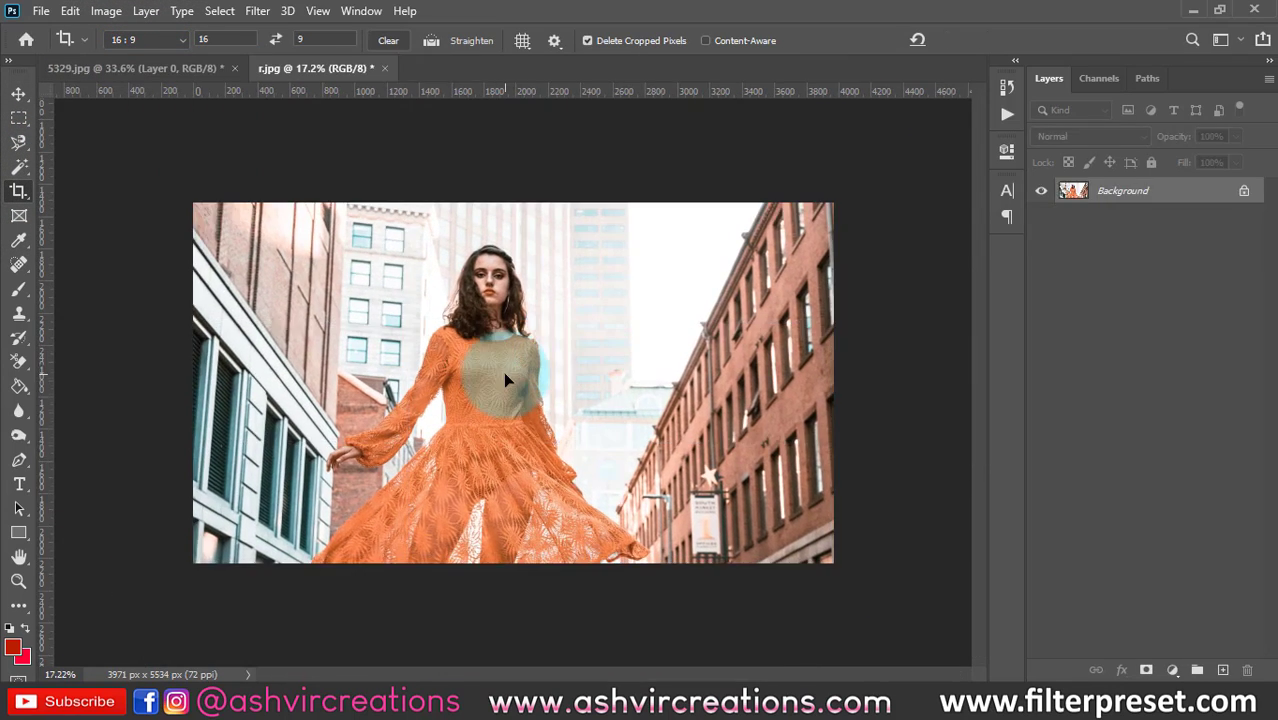
pyautogui.scroll(2, 505, 378)
pyautogui.press('v')
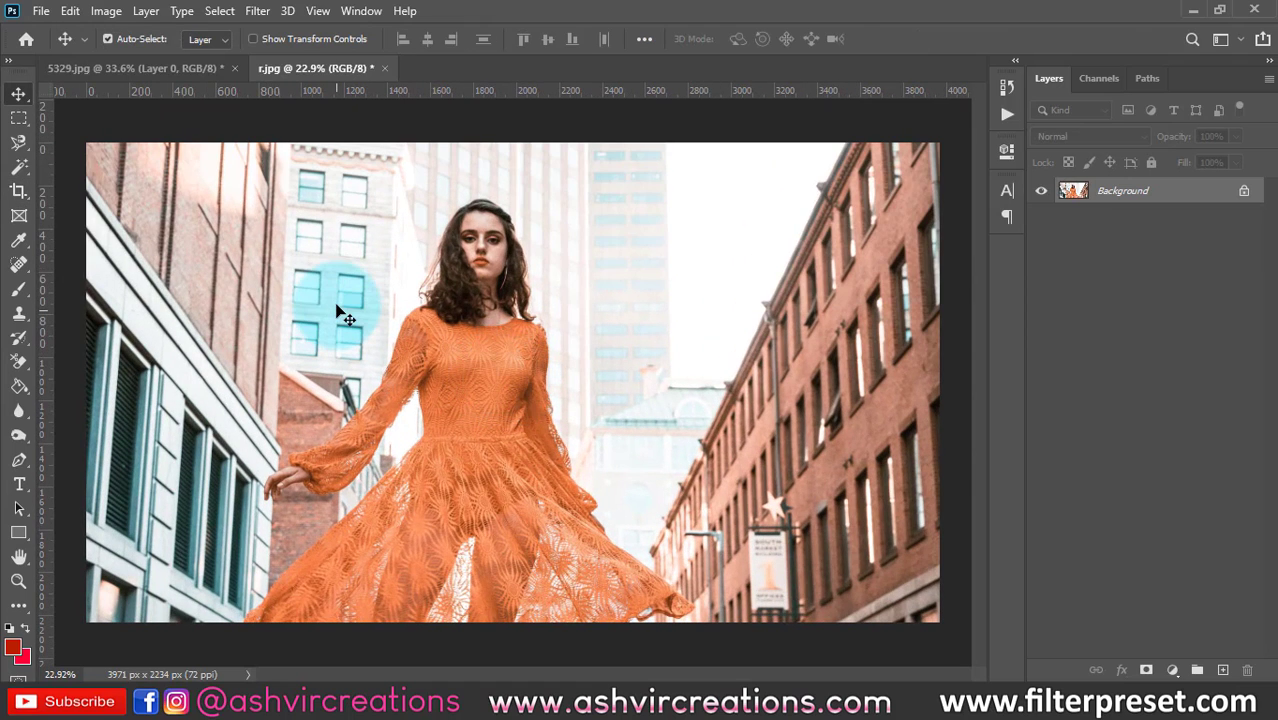
pyautogui.scroll(-1, 345, 312)
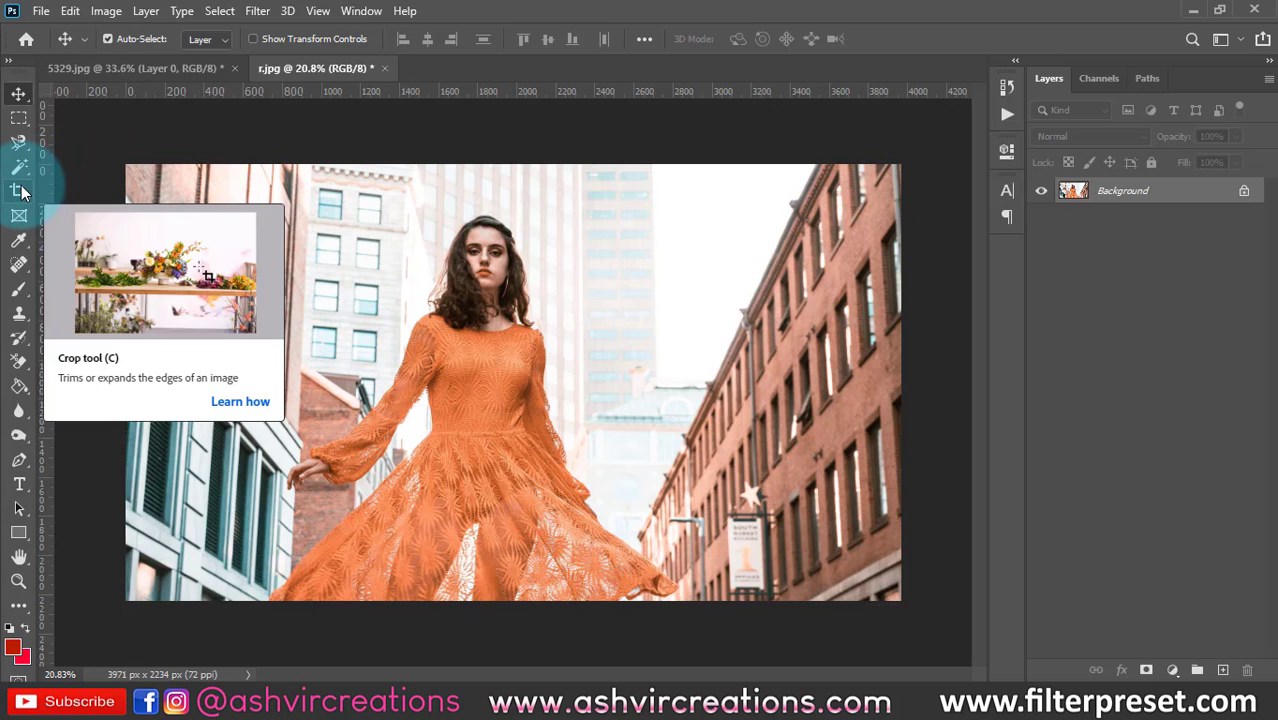
pyautogui.hotkey('ctrl', 'z')
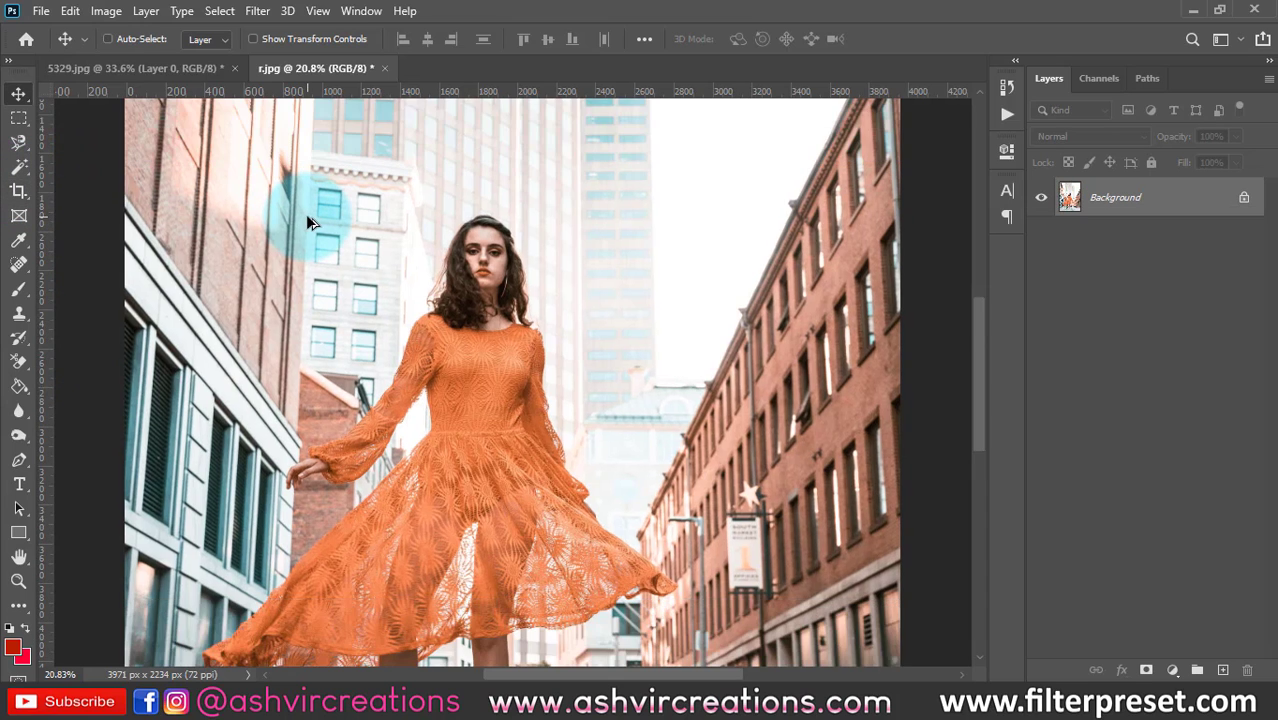
pyautogui.scroll(-5, 306, 214)
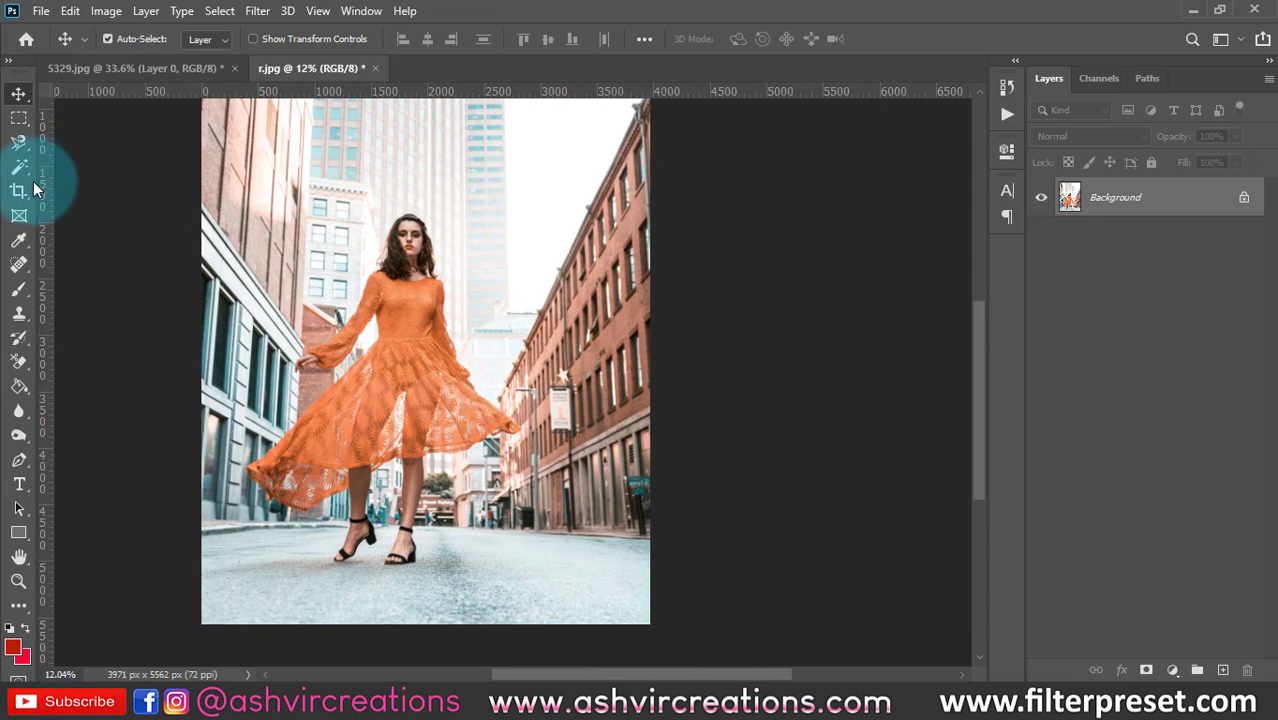
# Step: Crop the street photo at a 4 : 5 (8 : 10) ratio around the full-length woman, about 3115 x 3894 px, and switch to the Move tool
pyautogui.click(19, 191)
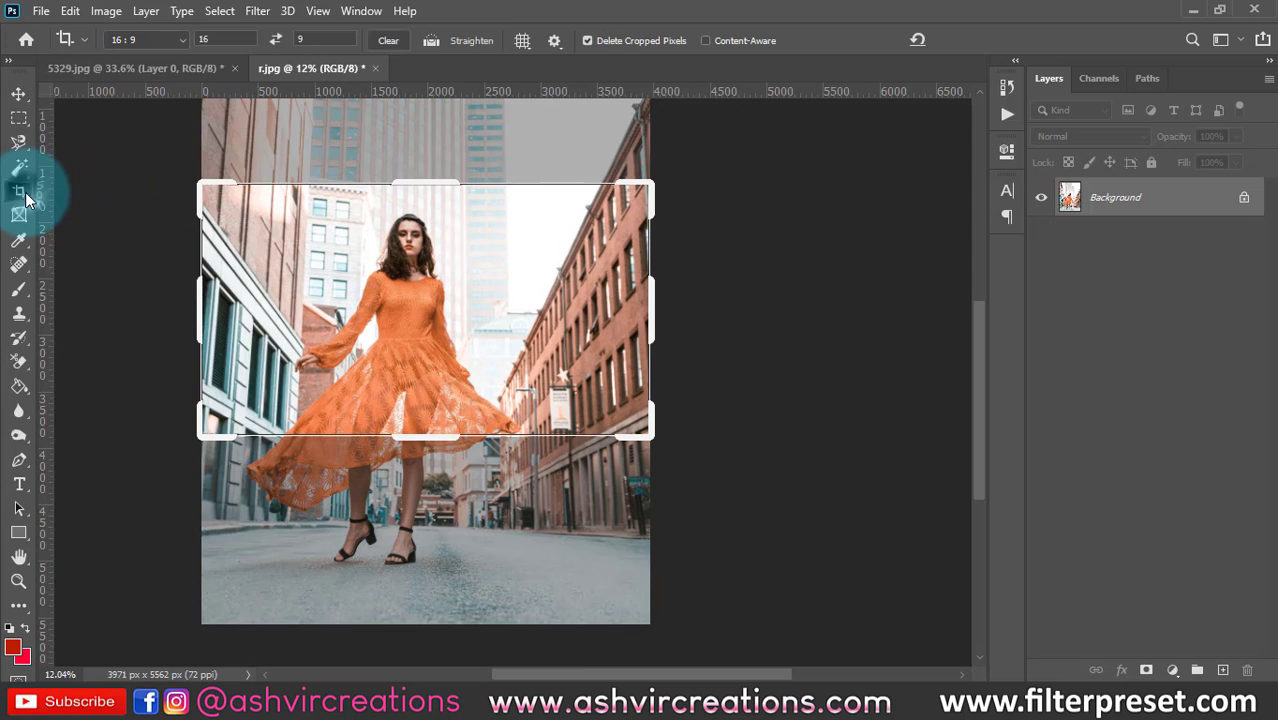
pyautogui.click(150, 40)
pyautogui.click(168, 124)
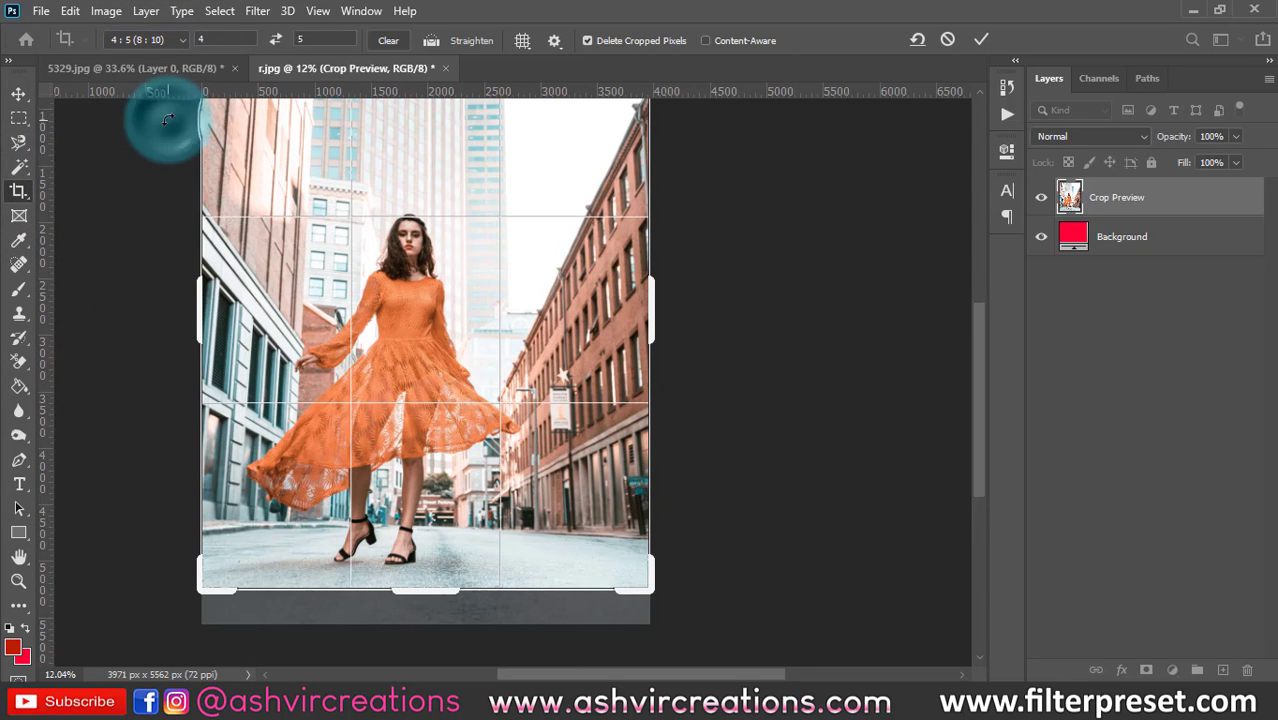
pyautogui.scroll(-2, 404, 245)
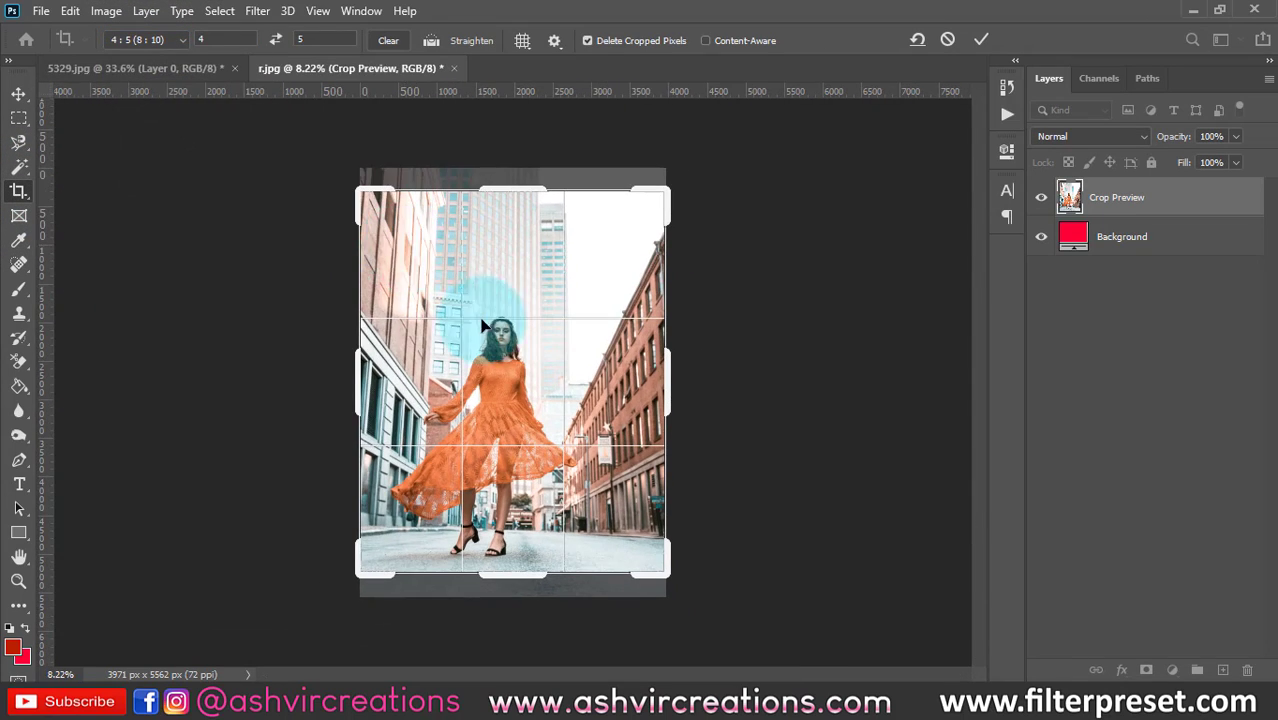
pyautogui.scroll(1, 512, 344)
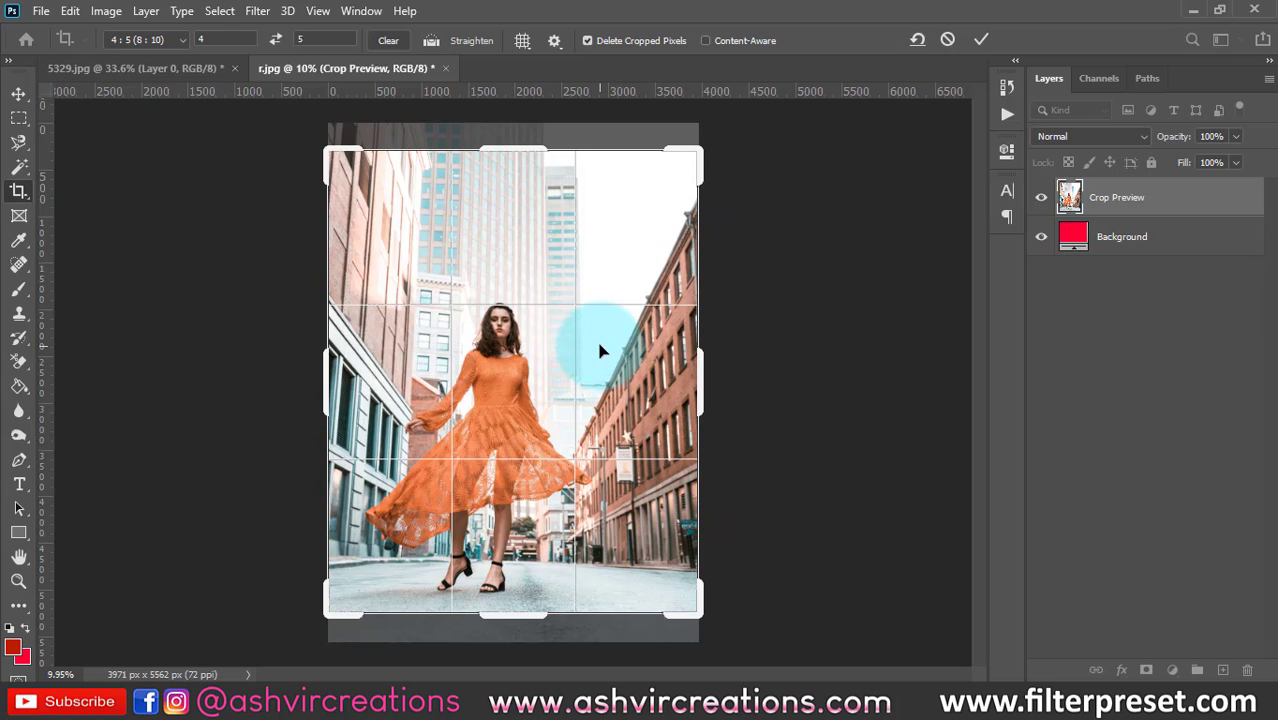
pyautogui.moveTo(600, 351); pyautogui.dragTo(600, 341)
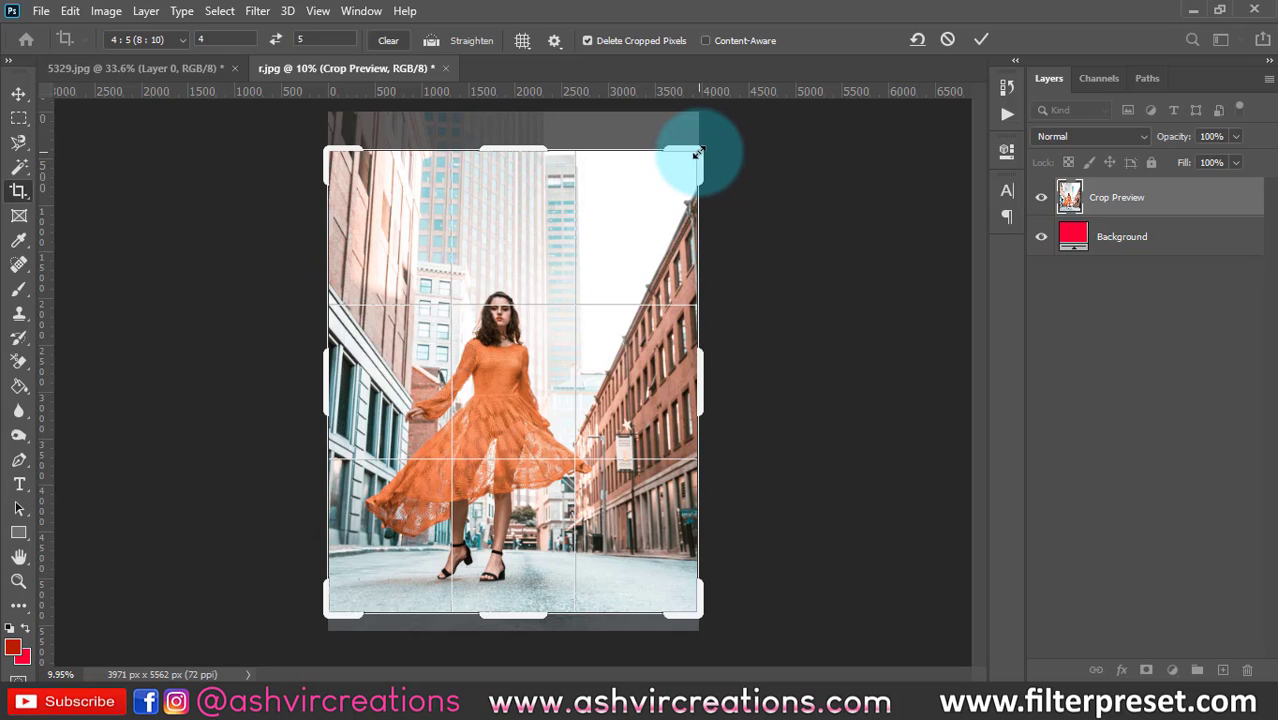
pyautogui.moveTo(697, 153); pyautogui.dragTo(563, 288)
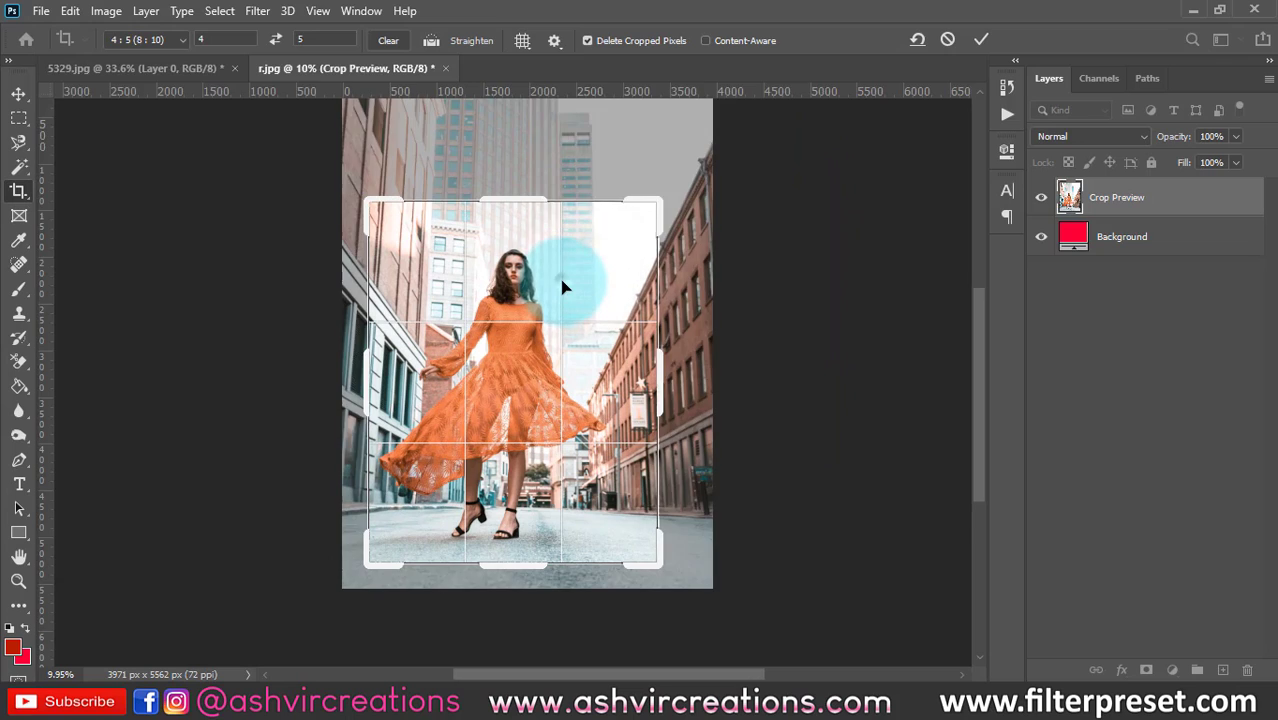
pyautogui.press('Return')
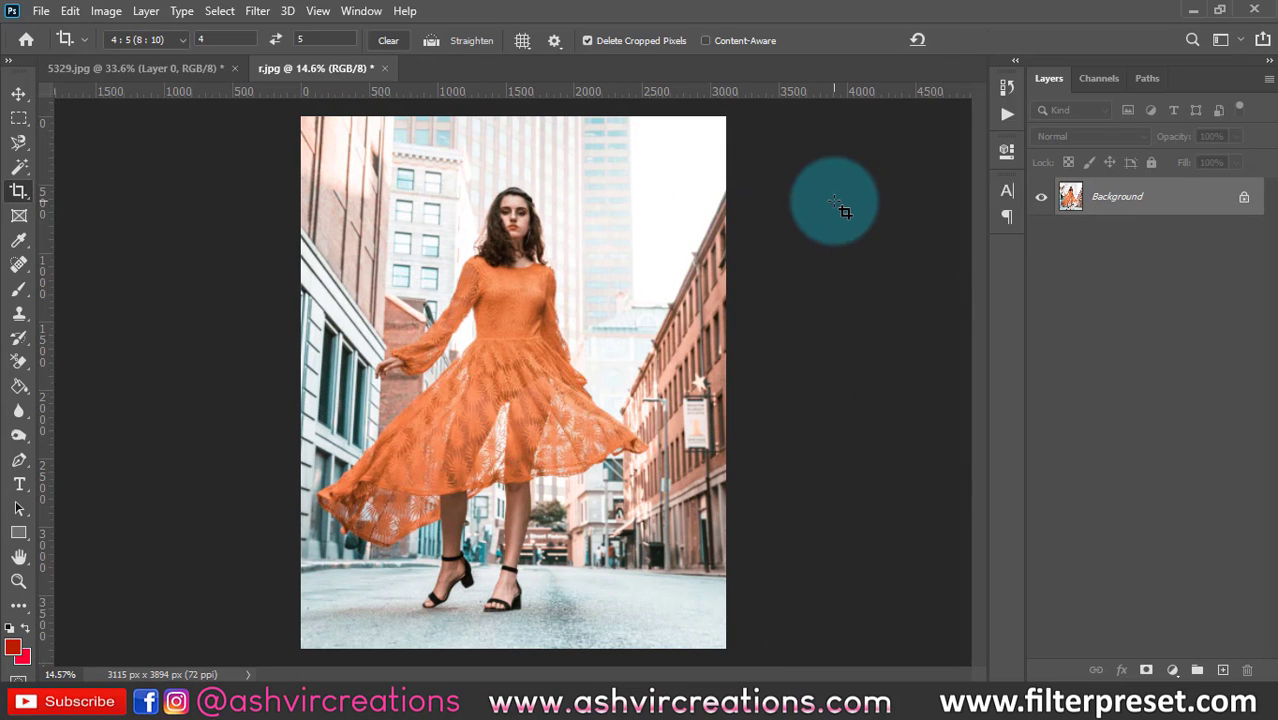
pyautogui.press('v')
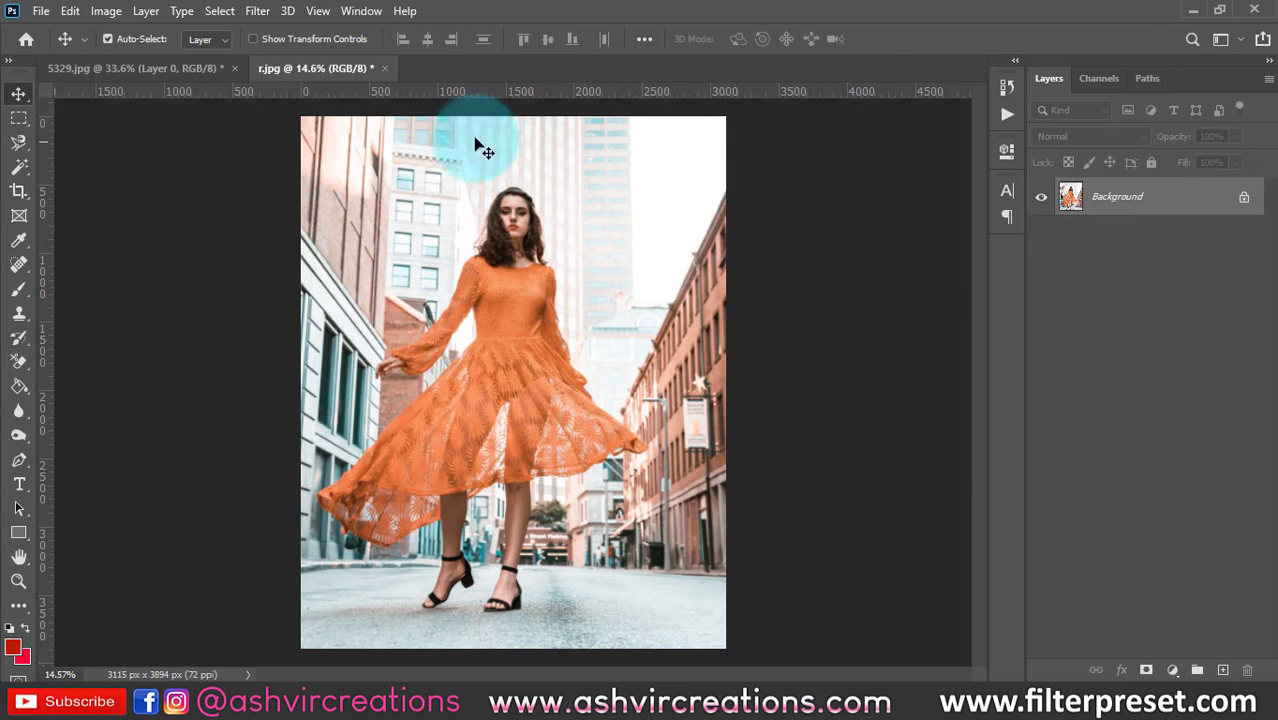
# Step: Try a custom 2 : 5 crop ratio on the photo, clear the ratio values, cancel the crop and switch back to the Move tool
pyautogui.click(25, 194)
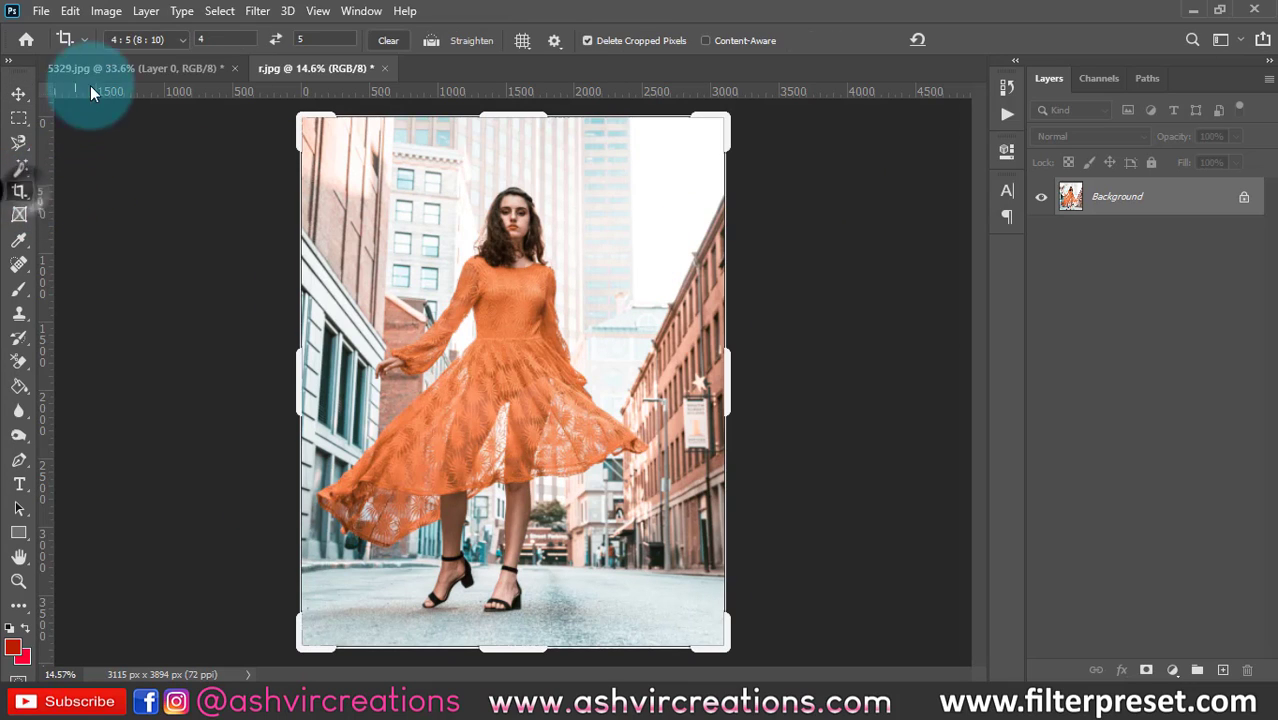
pyautogui.click(163, 37)
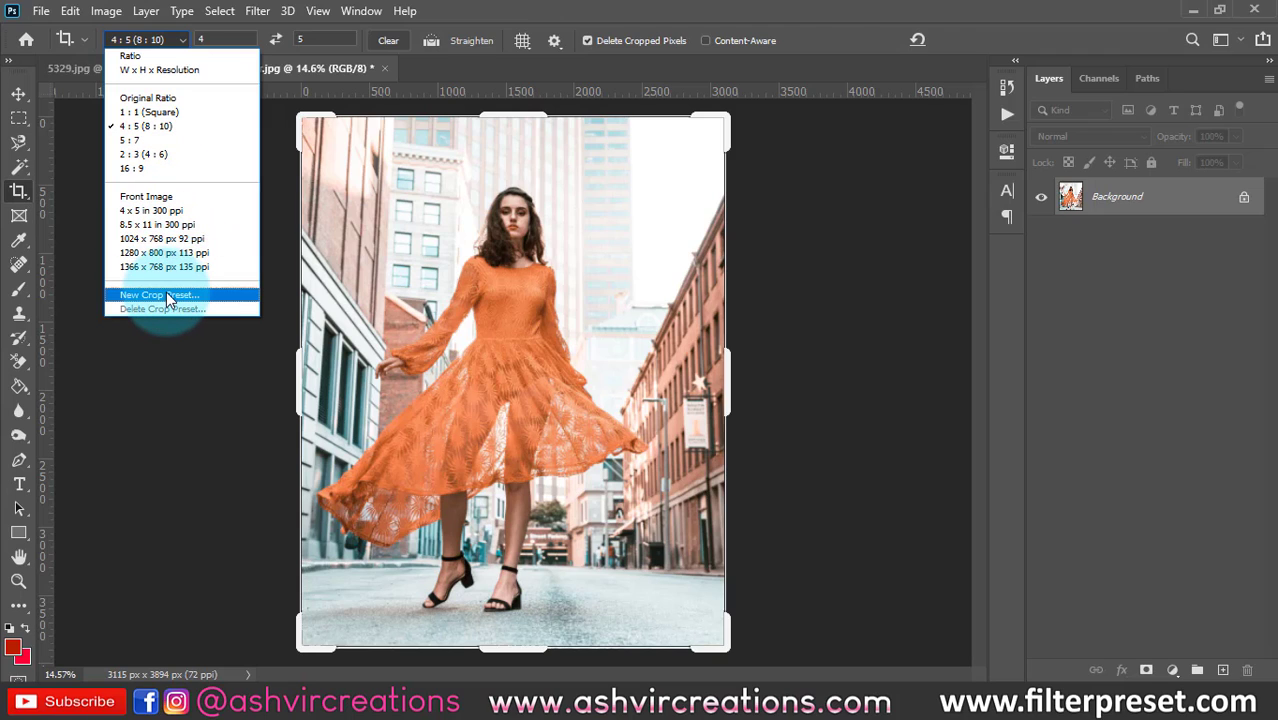
pyautogui.click(205, 38)
pyautogui.moveTo(217, 37); pyautogui.dragTo(189, 36)
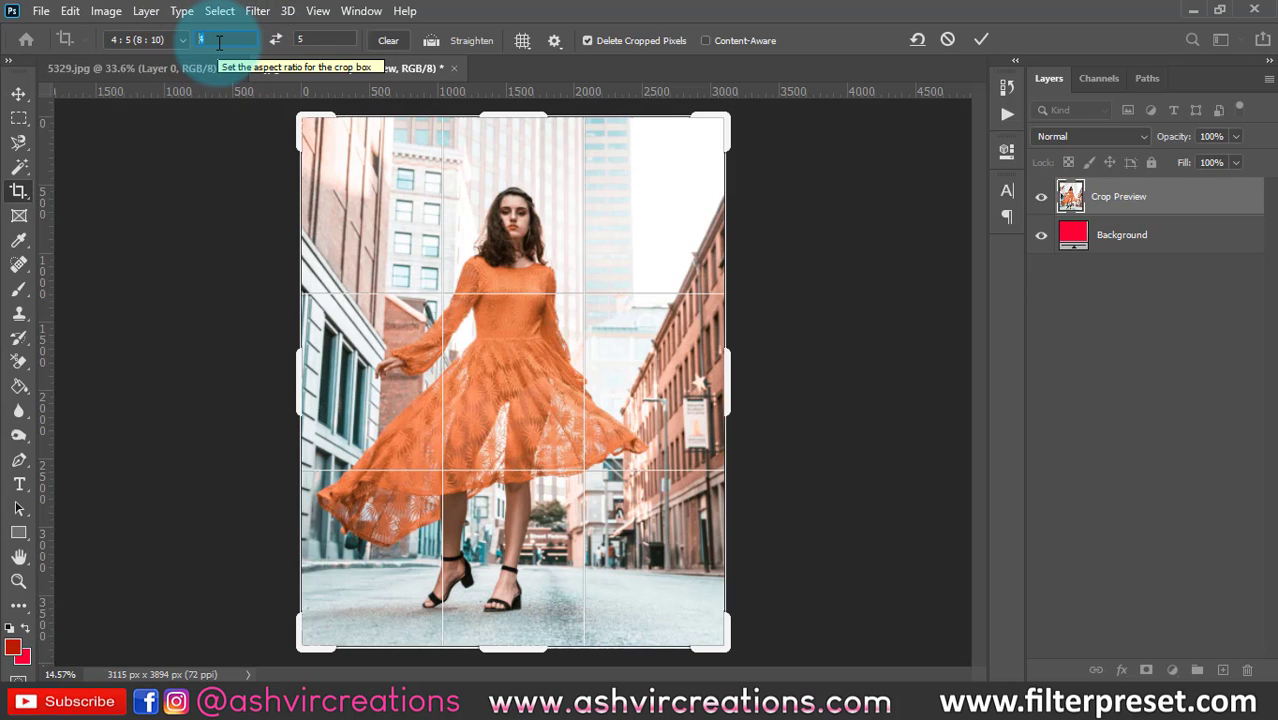
pyautogui.write('2')
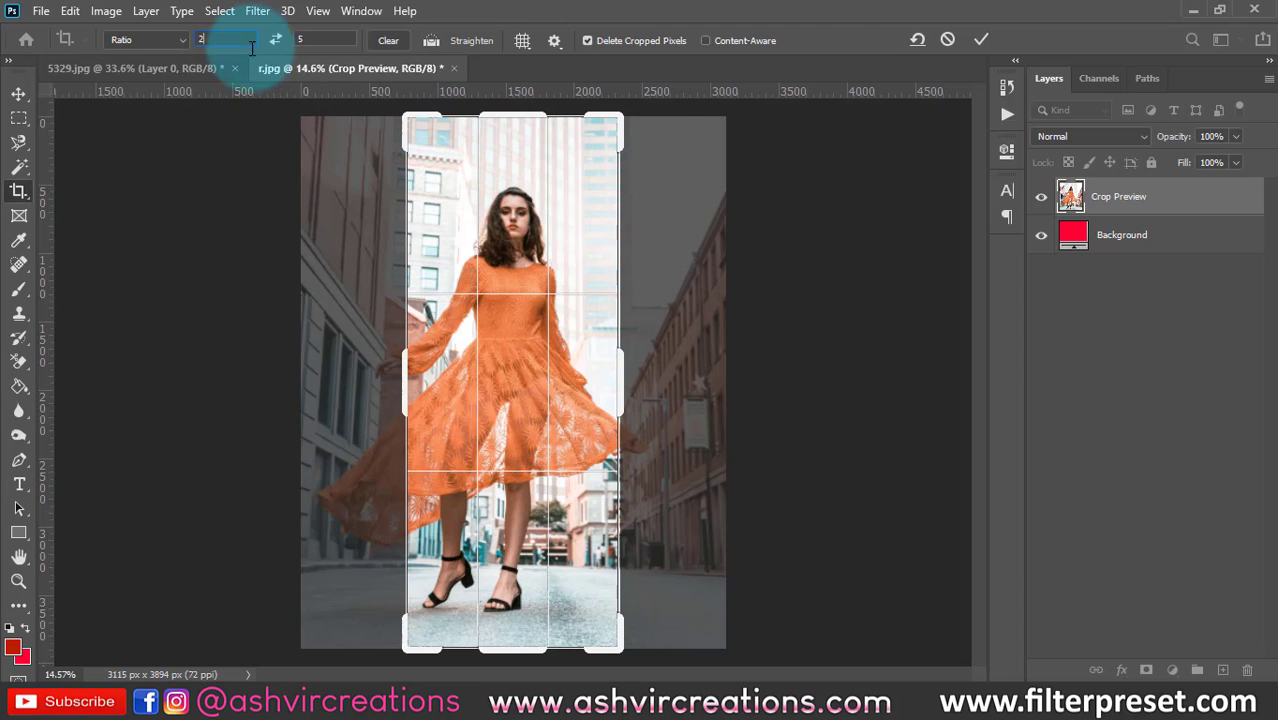
pyautogui.click(390, 42)
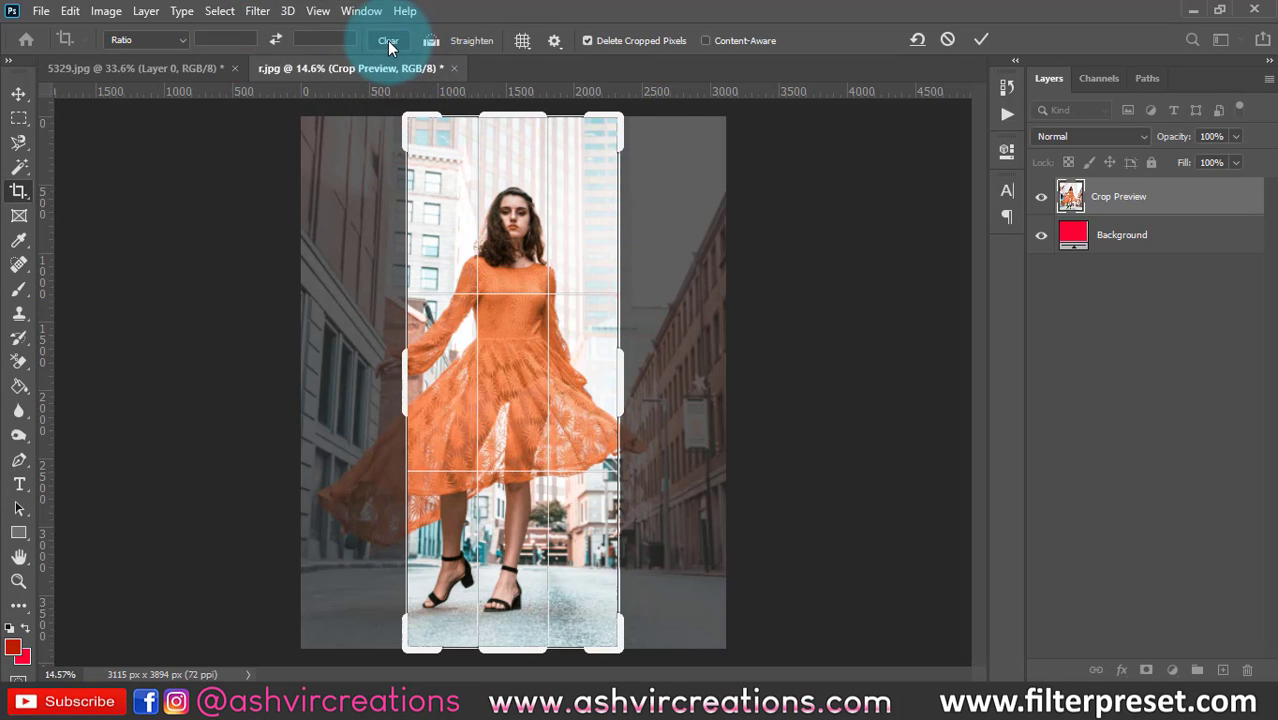
pyautogui.click(948, 40)
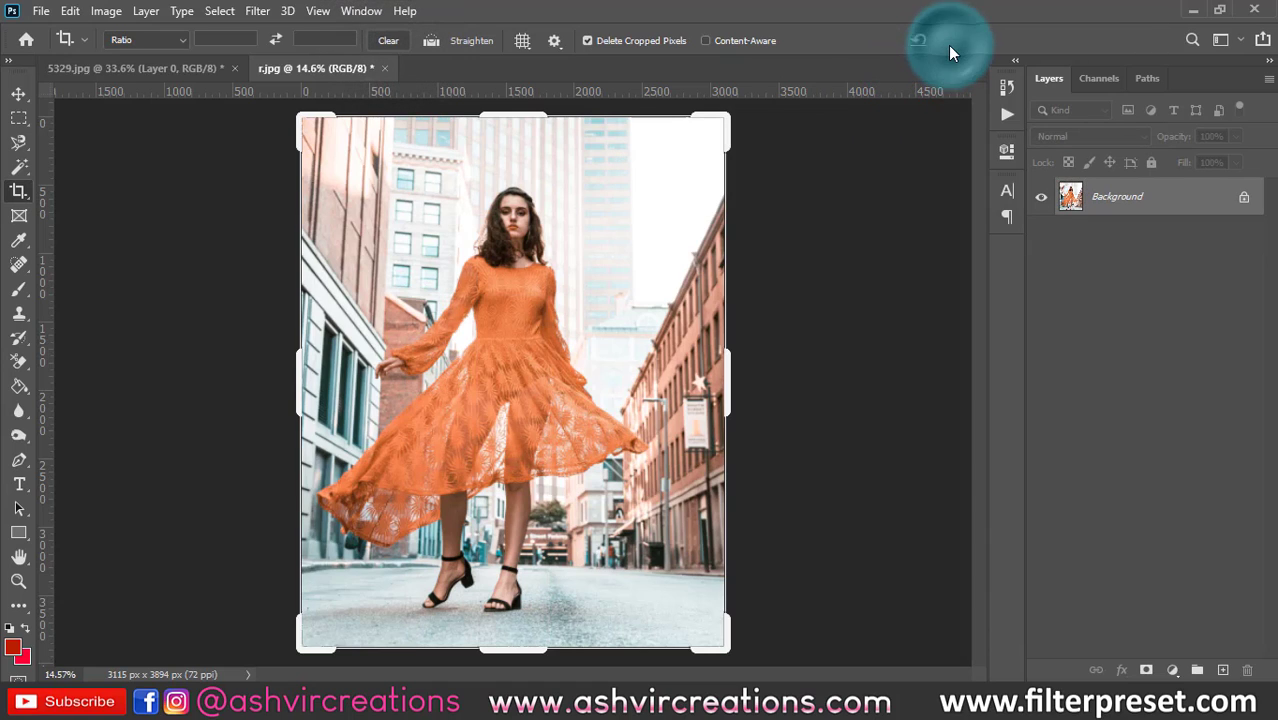
pyautogui.click(17, 94)
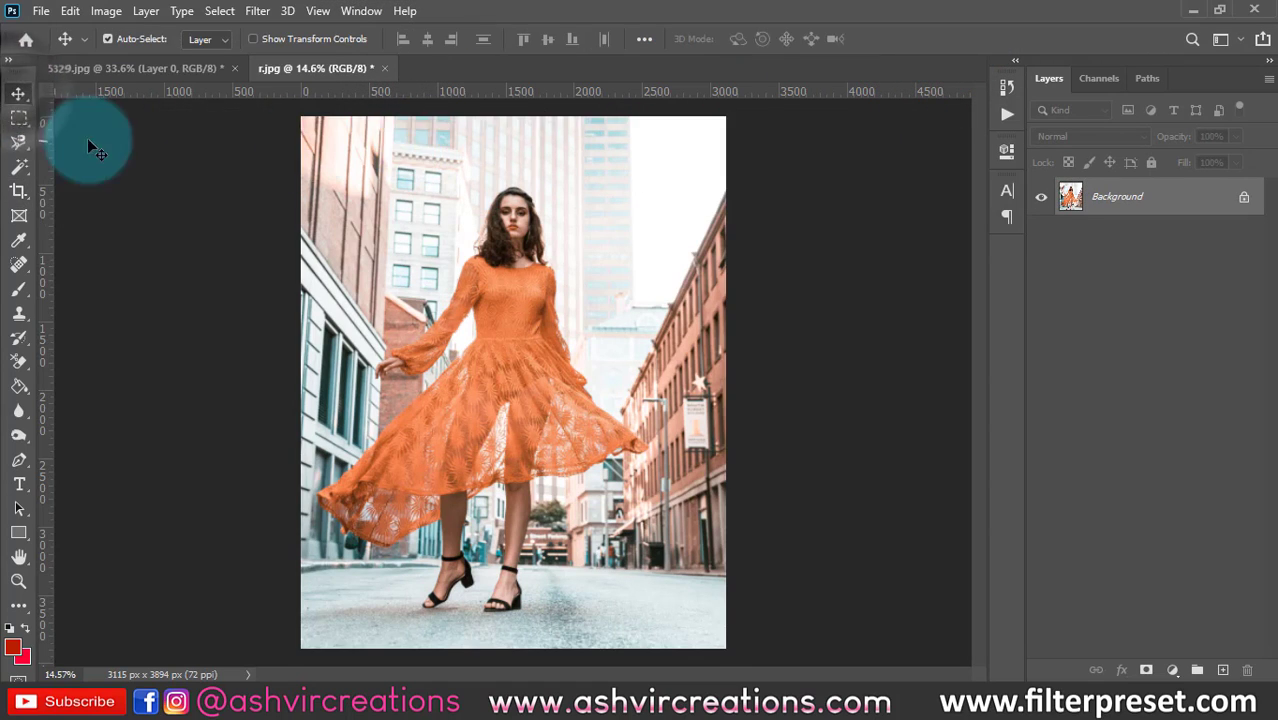
# Step: Try the Straighten option, rotate the photo about 5.4° within the crop box, and apply the crop at about 2750 x 3438 px
pyautogui.click(34, 186)
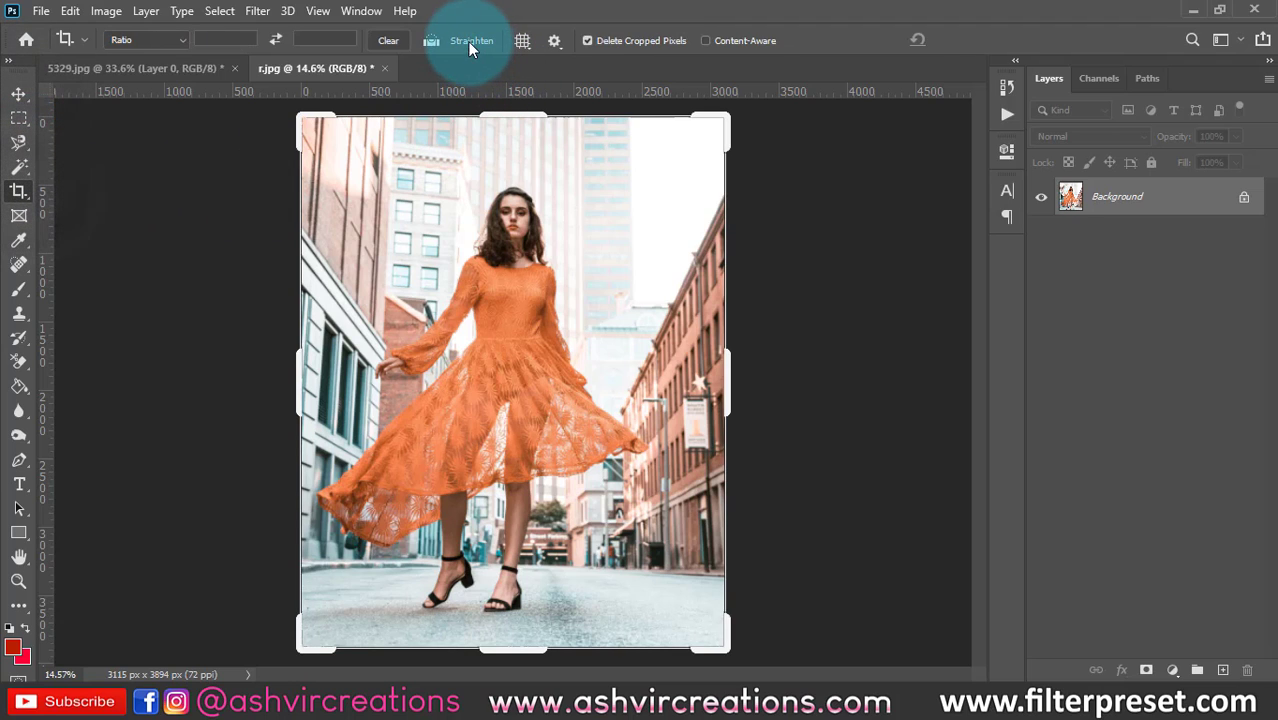
pyautogui.click(468, 41)
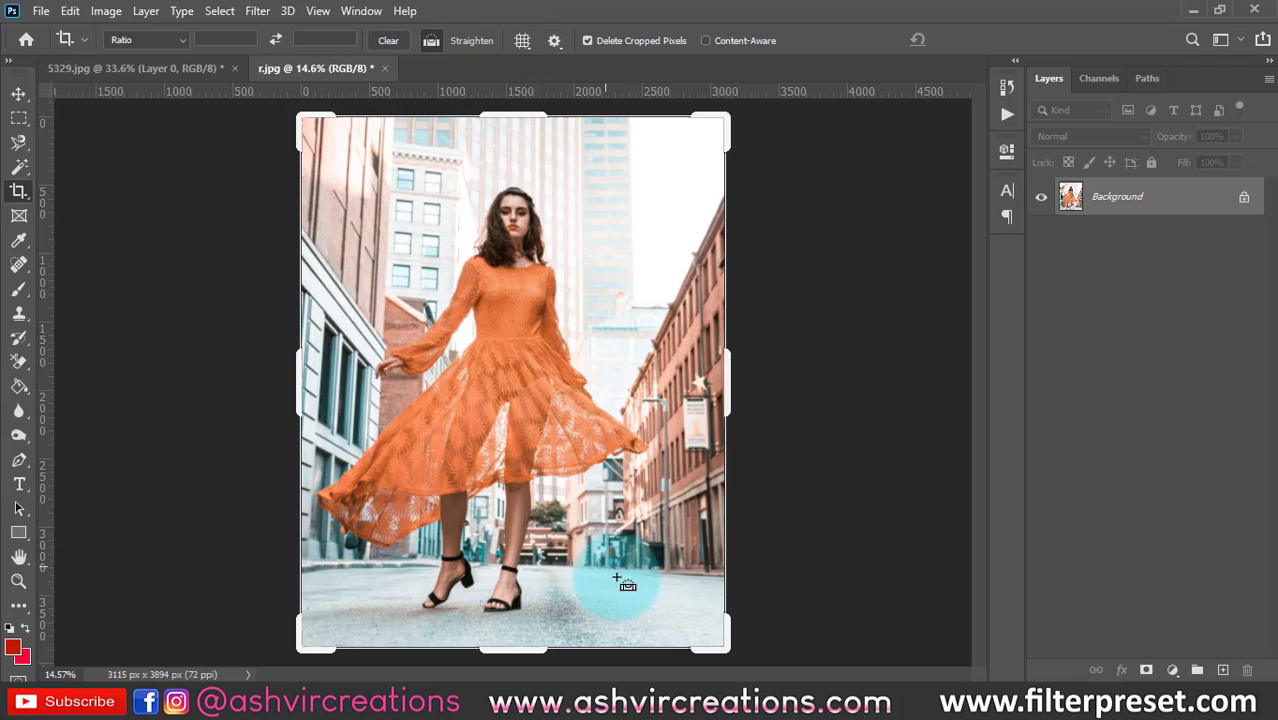
pyautogui.moveTo(746, 622); pyautogui.dragTo(782, 592)
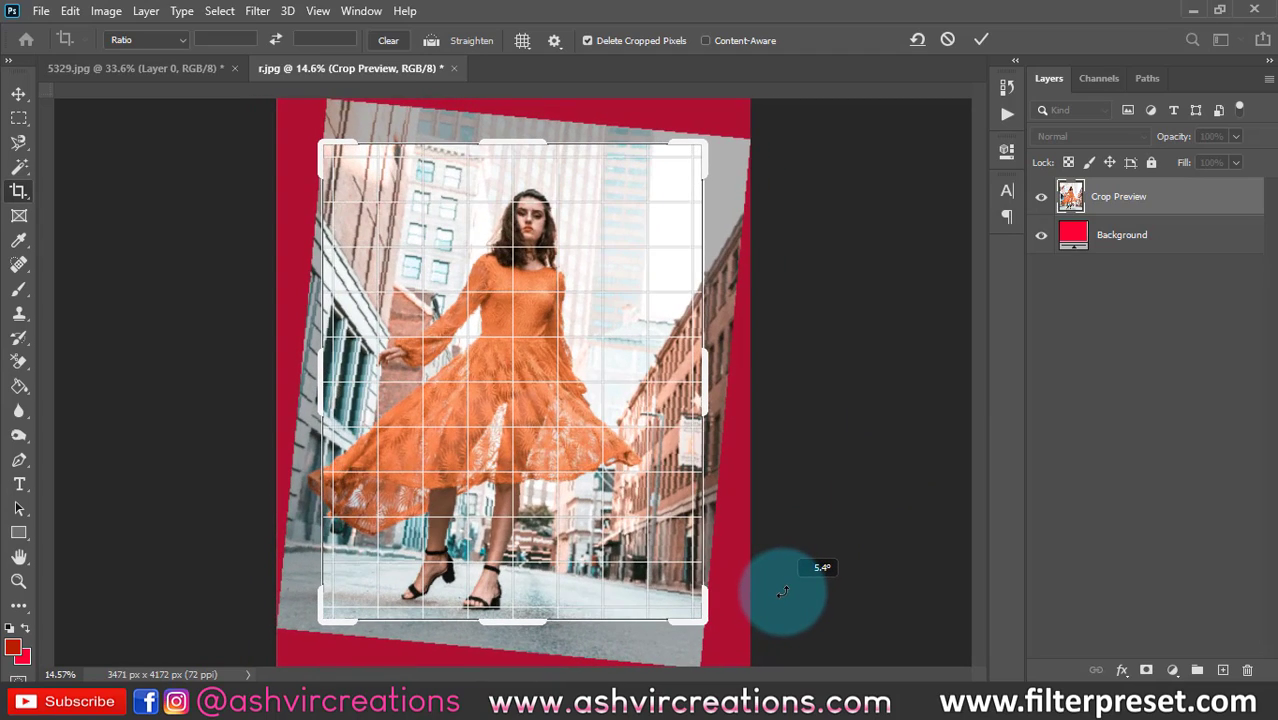
pyautogui.moveTo(783, 592); pyautogui.dragTo(783, 590)
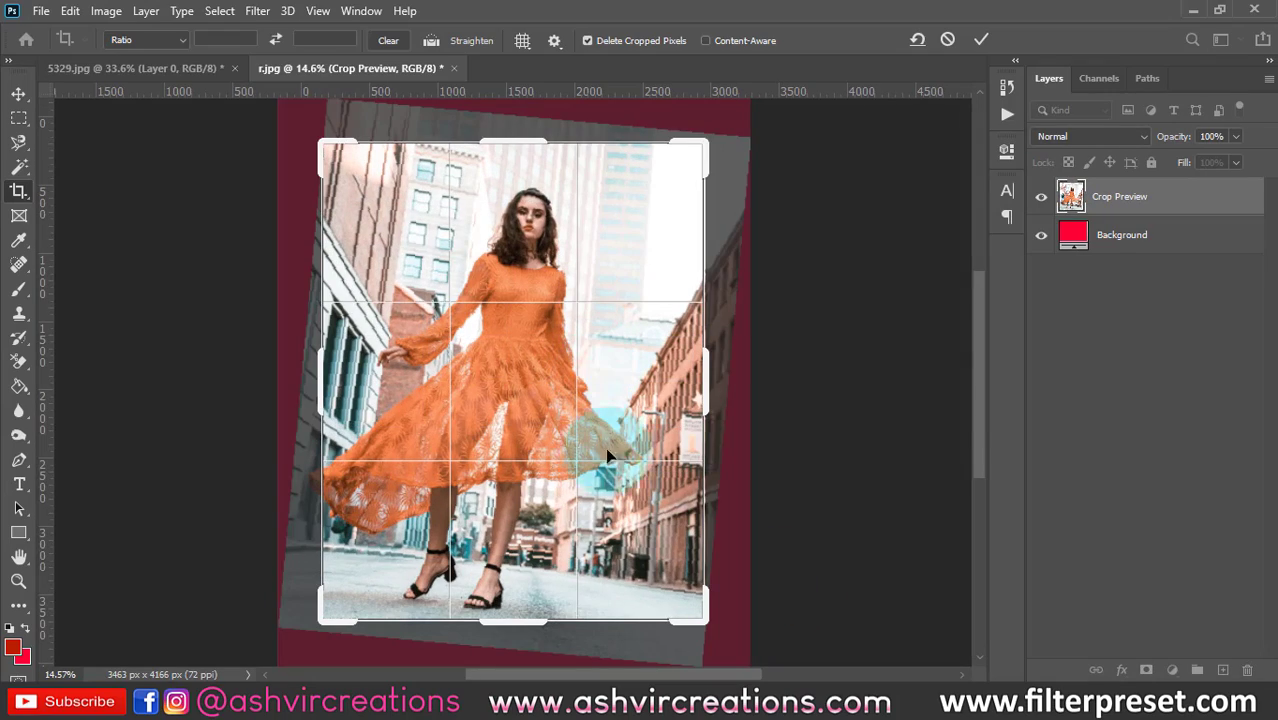
pyautogui.moveTo(795, 290); pyautogui.dragTo(776, 334)
pyautogui.doubleClick(613, 332)
pyautogui.scroll(-2, 614, 328)
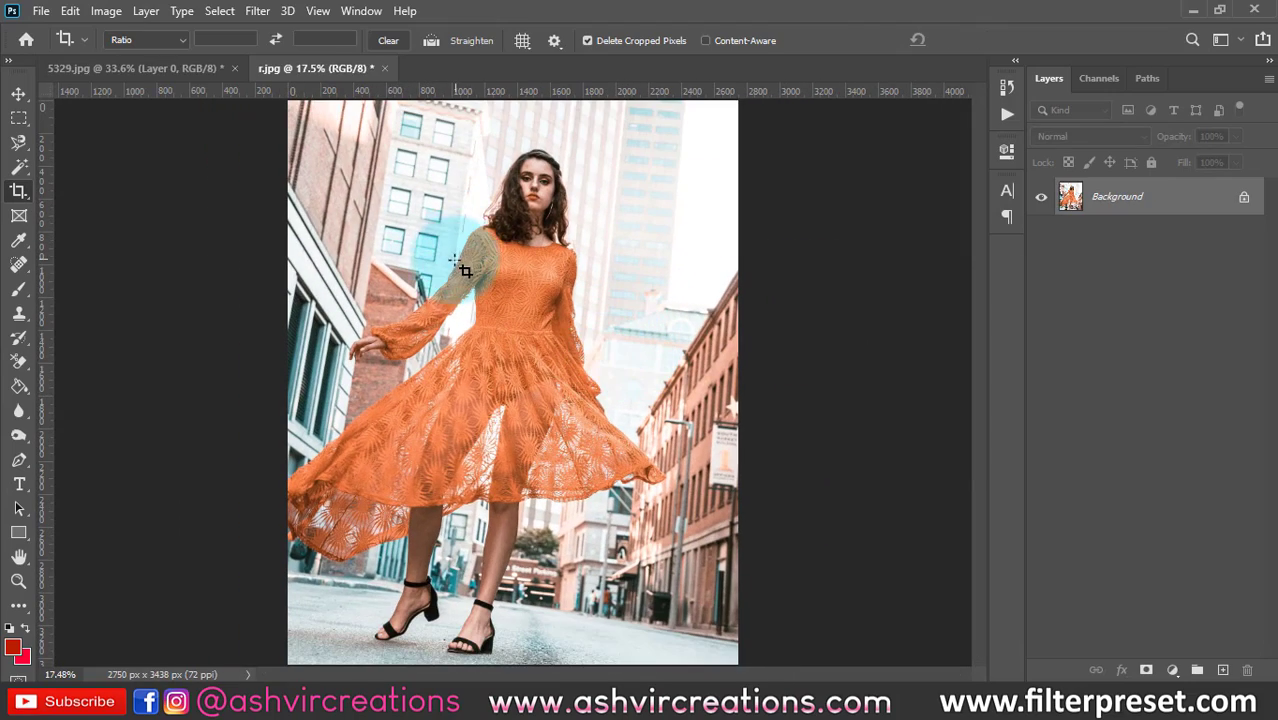
pyautogui.scroll(-2, 455, 240)
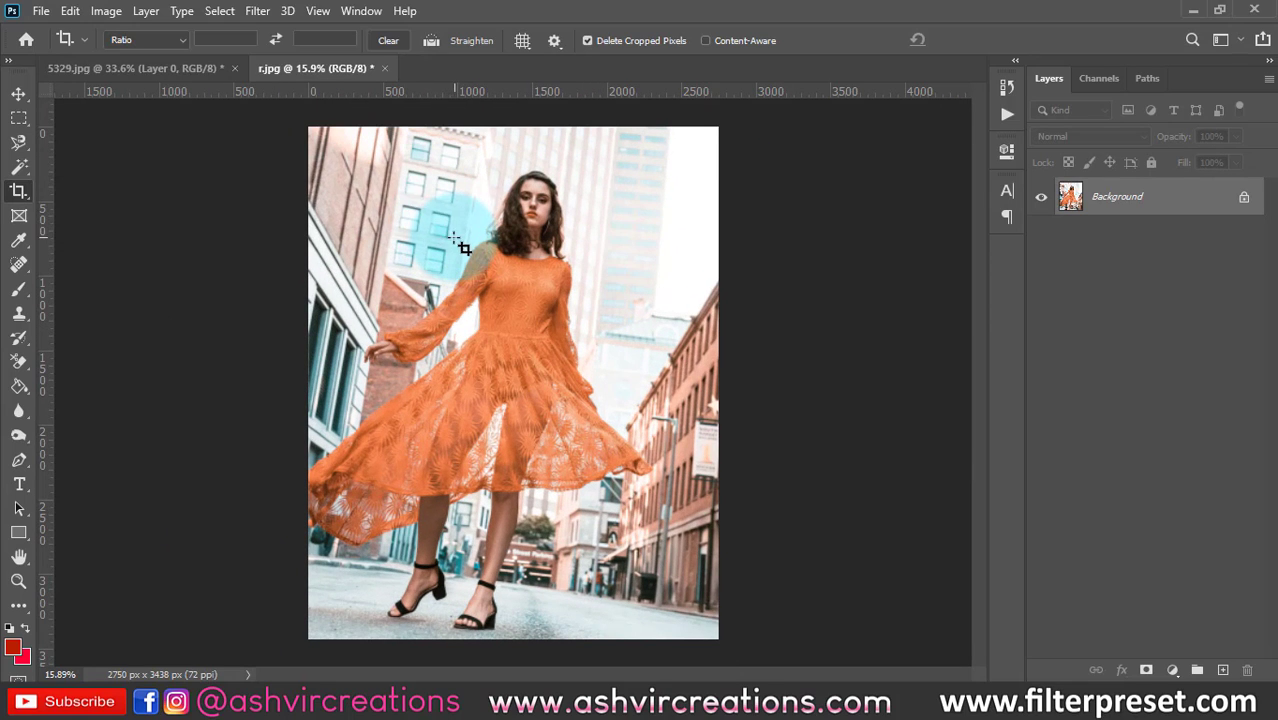
# Step: Undo the crops on the street photo and draw a rectangular frame about 2000 px wide above the woman's head with the Frame tool
pyautogui.click(18, 219)
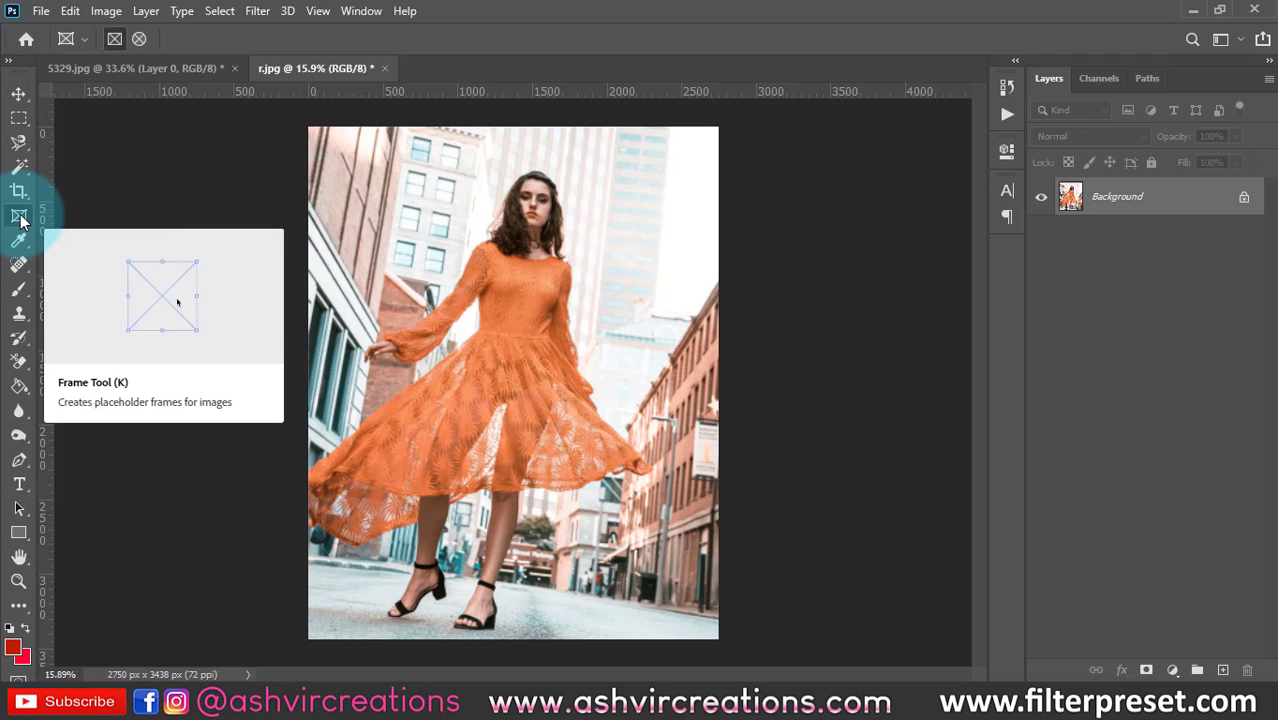
pyautogui.click(20, 218)
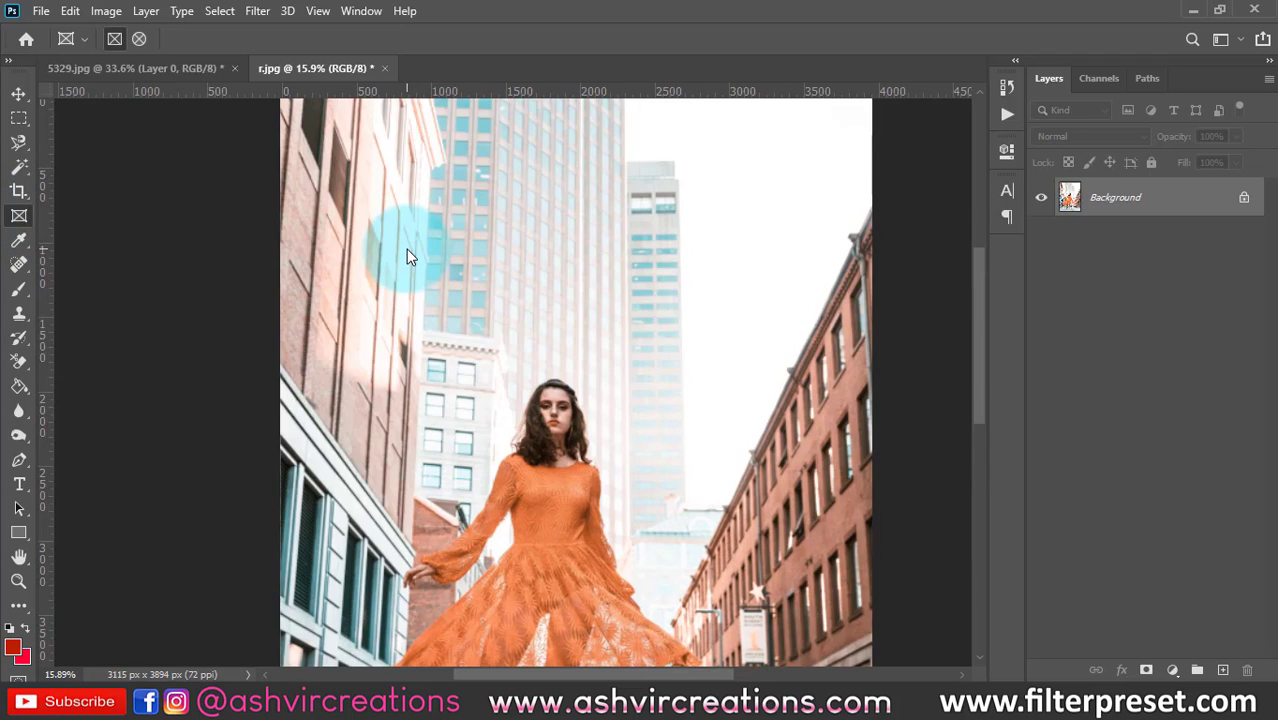
pyautogui.scroll(-3, 406, 249)
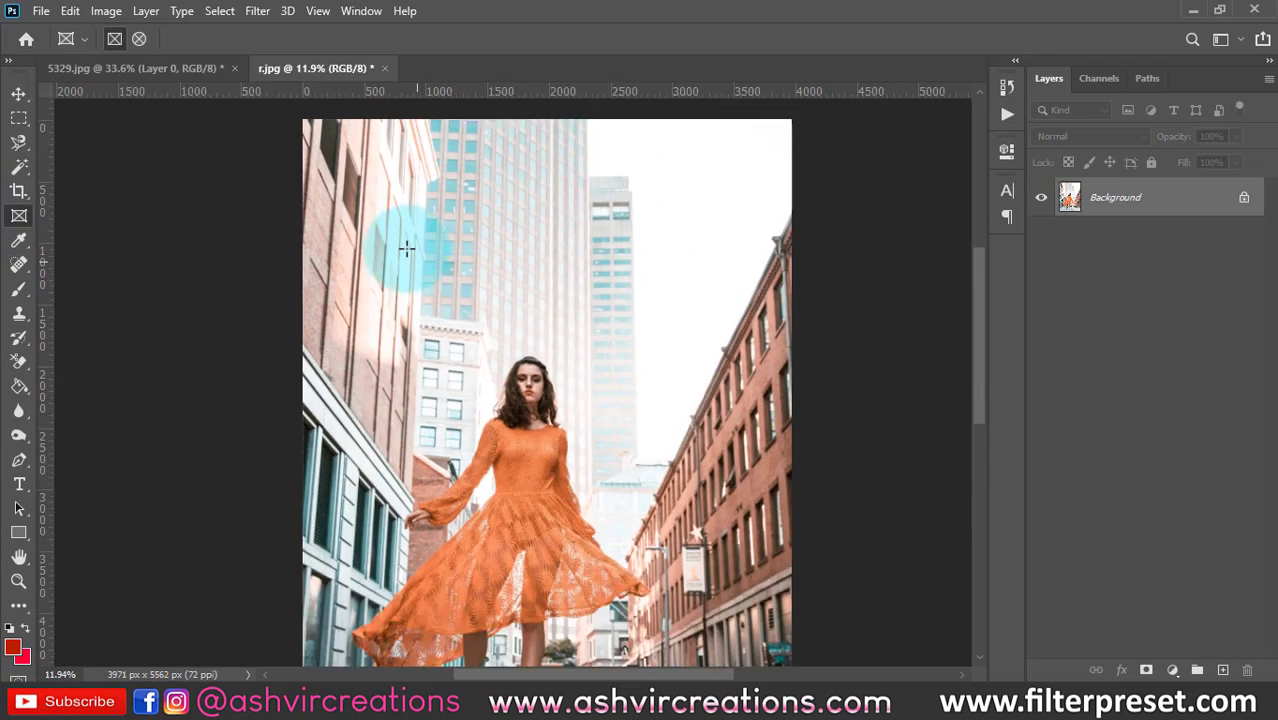
pyautogui.scroll(1, 406, 249)
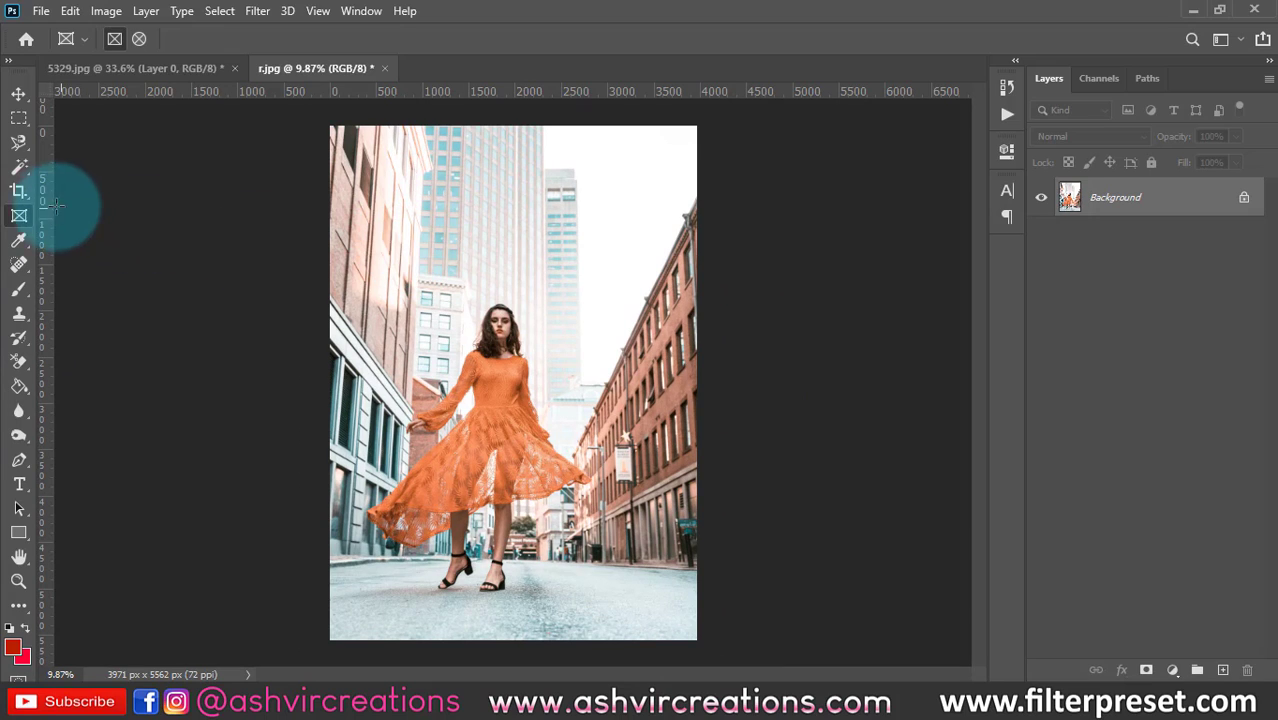
pyautogui.moveTo(430, 212); pyautogui.dragTo(562, 275)
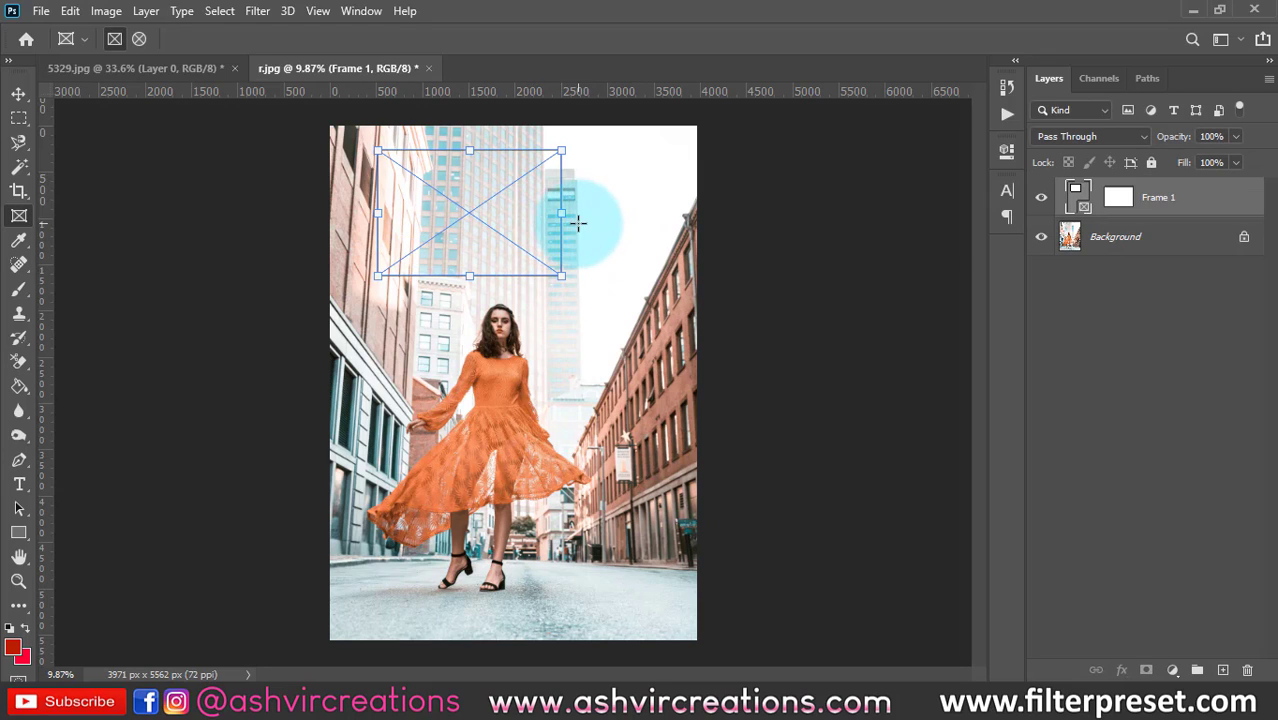
# Step: Move the portrait from 5329.jpg into the rectangular frame on the r.jpg street photo
pyautogui.click(207, 68)
pyautogui.press('v')
pyautogui.moveTo(470, 222); pyautogui.dragTo(505, 230)
pyautogui.scroll(7, 501, 184)
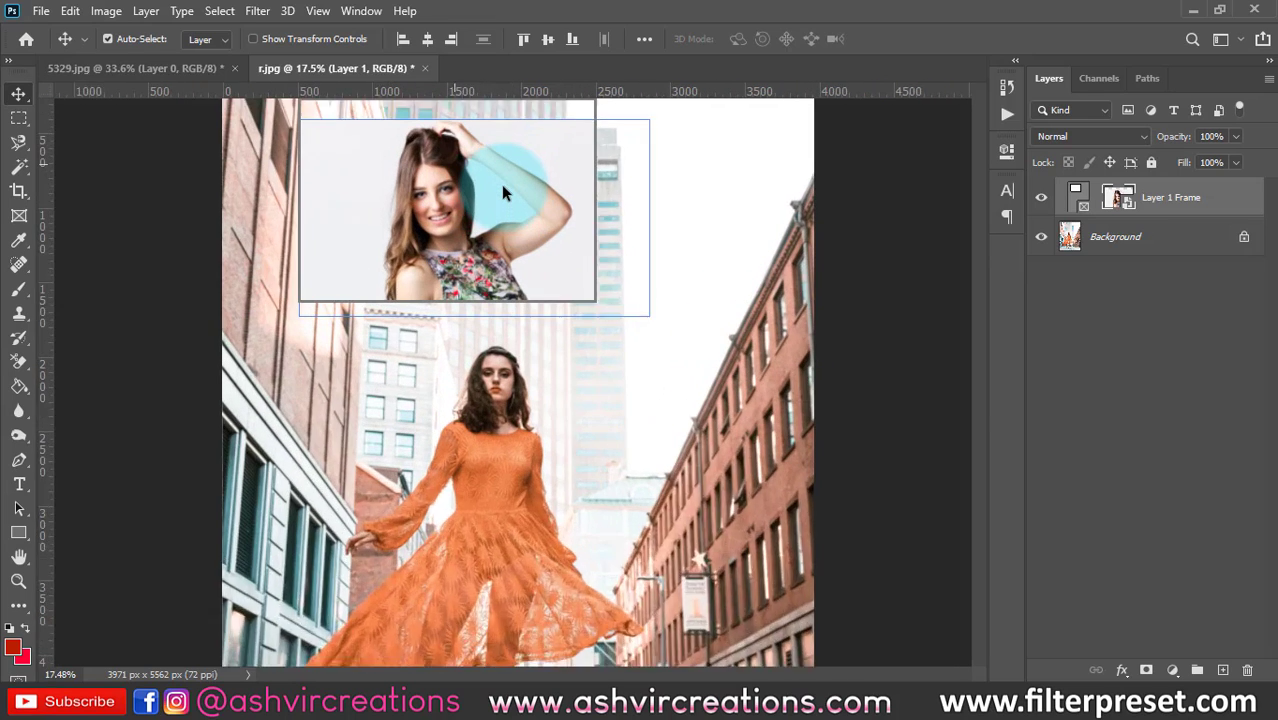
pyautogui.moveTo(548, 177); pyautogui.dragTo(520, 298)
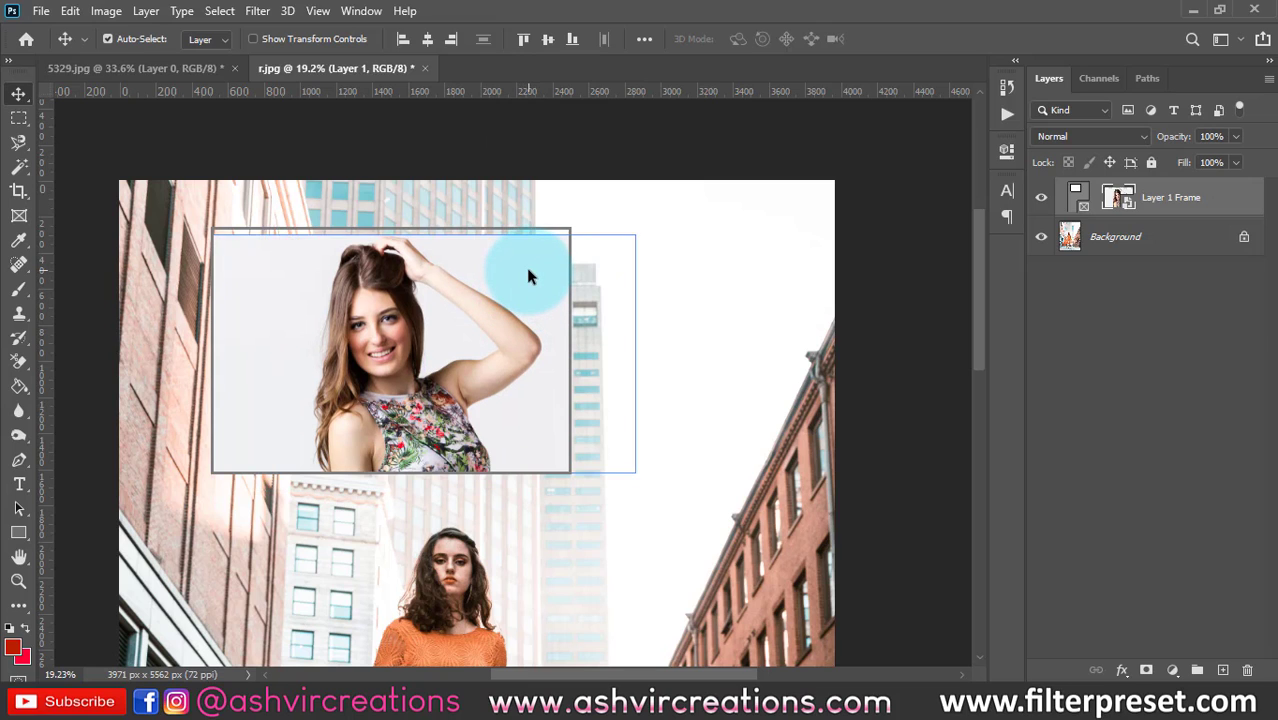
# Step: Enlarge the portrait slightly with Free Transform so it fills the frame, apply the transform, and deselect the frame layer
pyautogui.hotkey('ctrl', 't')
pyautogui.moveTo(635, 234); pyautogui.dragTo(653, 214)
pyautogui.doubleClick(516, 265)
pyautogui.scroll(-3, 517, 262)
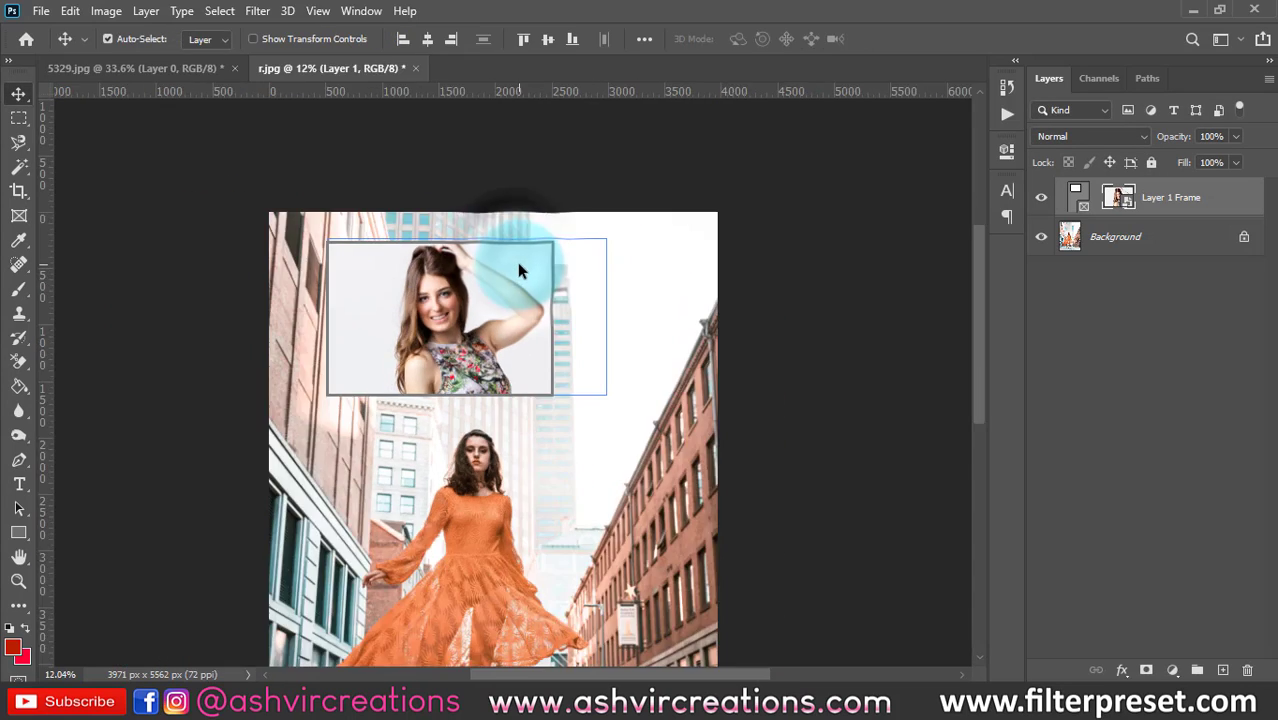
pyautogui.click(565, 424)
pyautogui.scroll(-2, 530, 330)
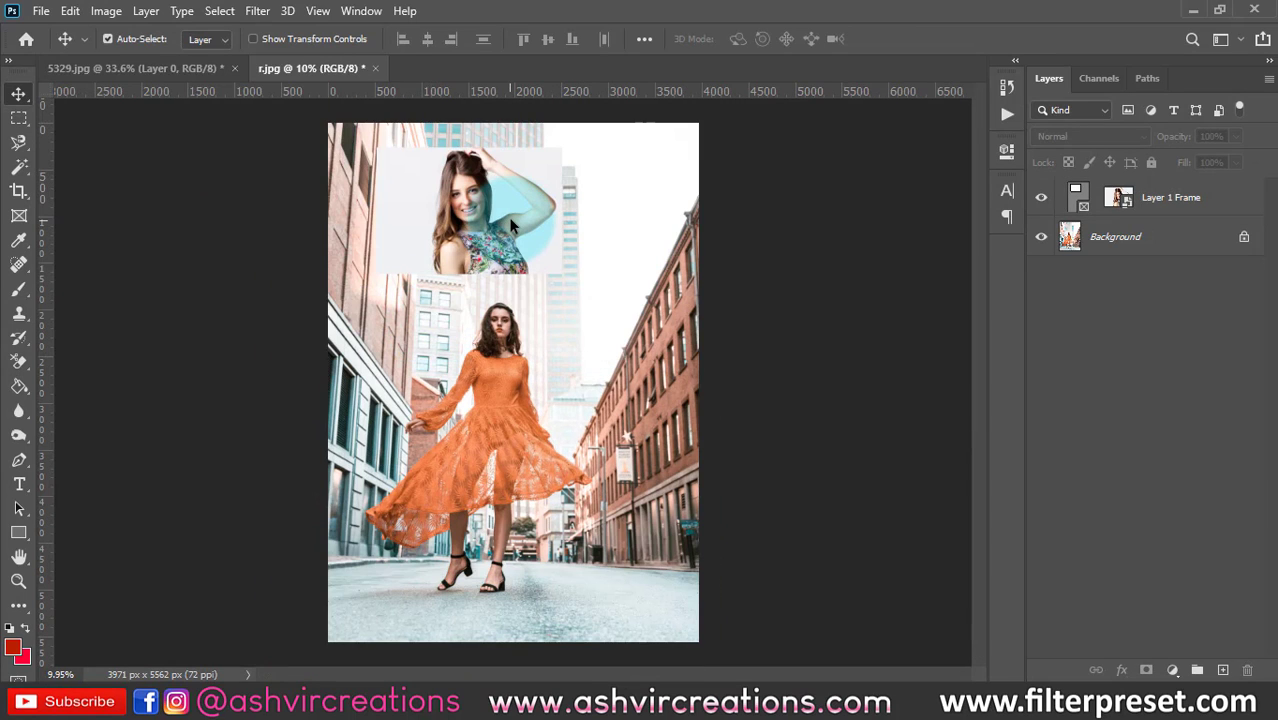
# Step: Draw a second, tall rectangular frame over the sky and brick building beside the woman in the orange dress
pyautogui.scroll(1, 465, 228)
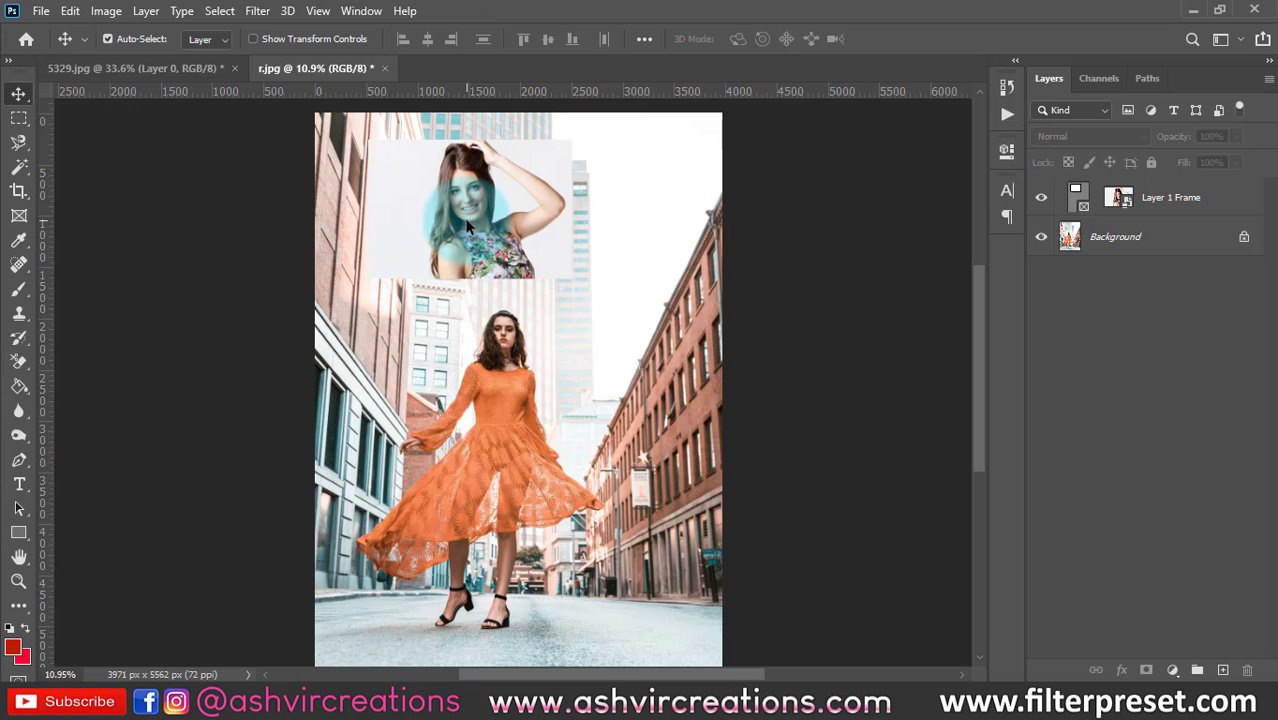
pyautogui.click(18, 216)
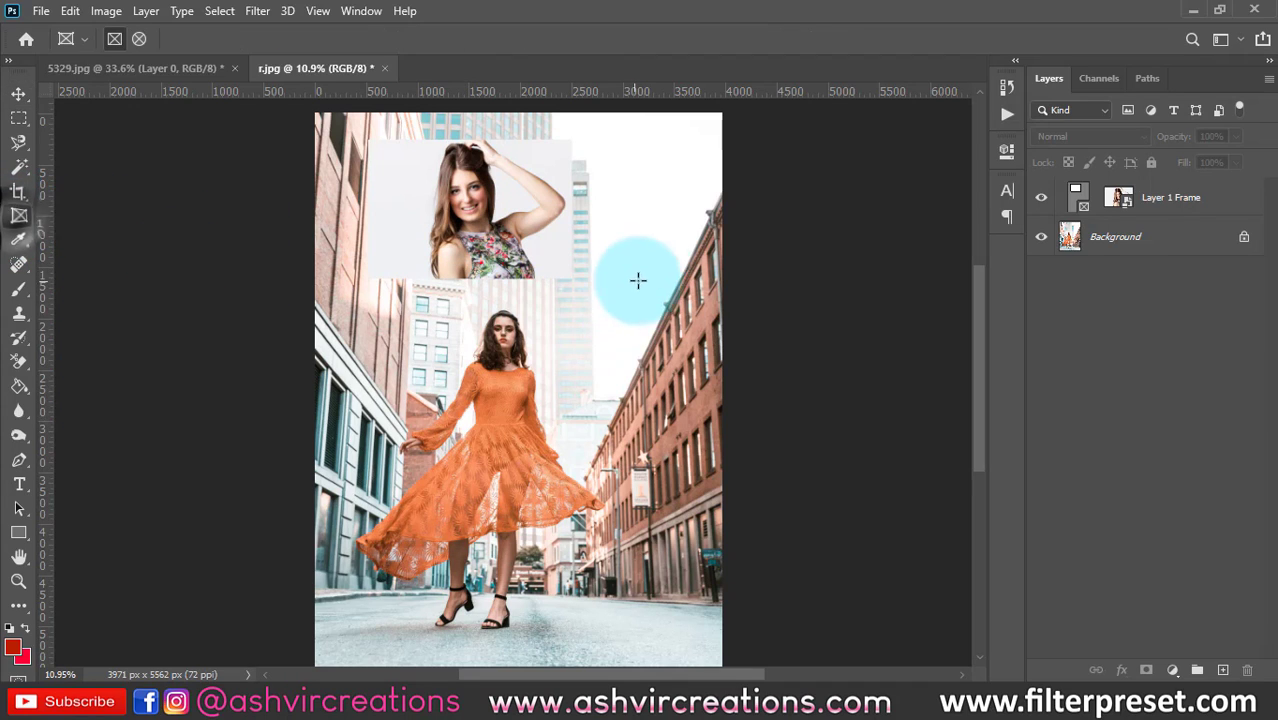
pyautogui.moveTo(698, 226)
pyautogui.mouseDown()
pyautogui.moveTo(593, 357)
pyautogui.moveTo(597, 412)
pyautogui.mouseUp()
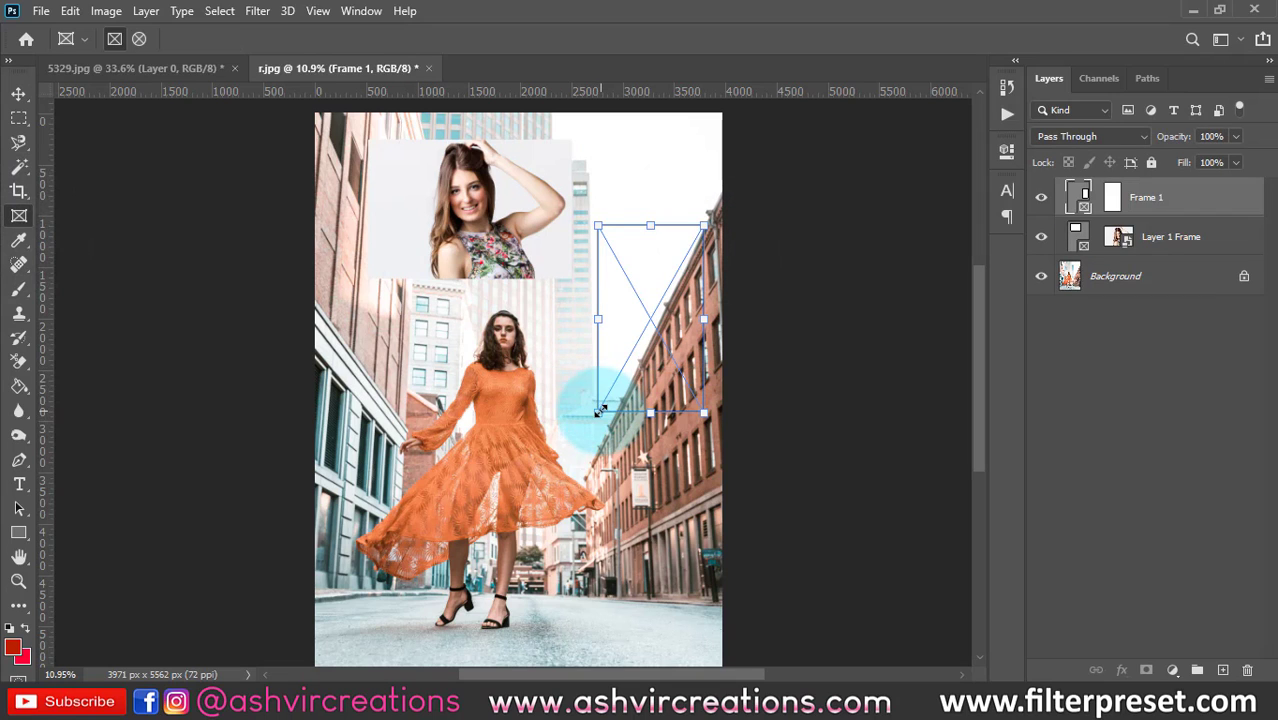
# Step: On the Background layer, make a rectangular marquee selection over the flared, outstretched-arm side of the orange dress
pyautogui.click(1140, 283)
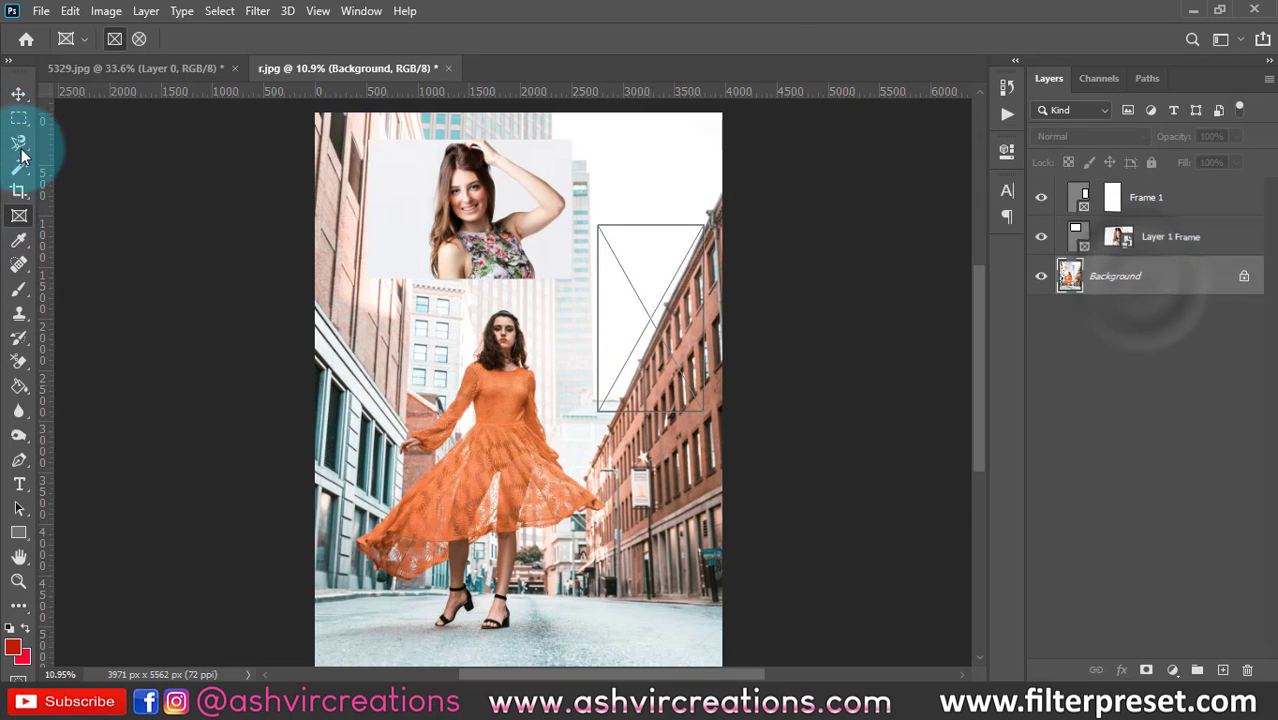
pyautogui.click(18, 118)
pyautogui.moveTo(366, 406); pyautogui.dragTo(497, 565)
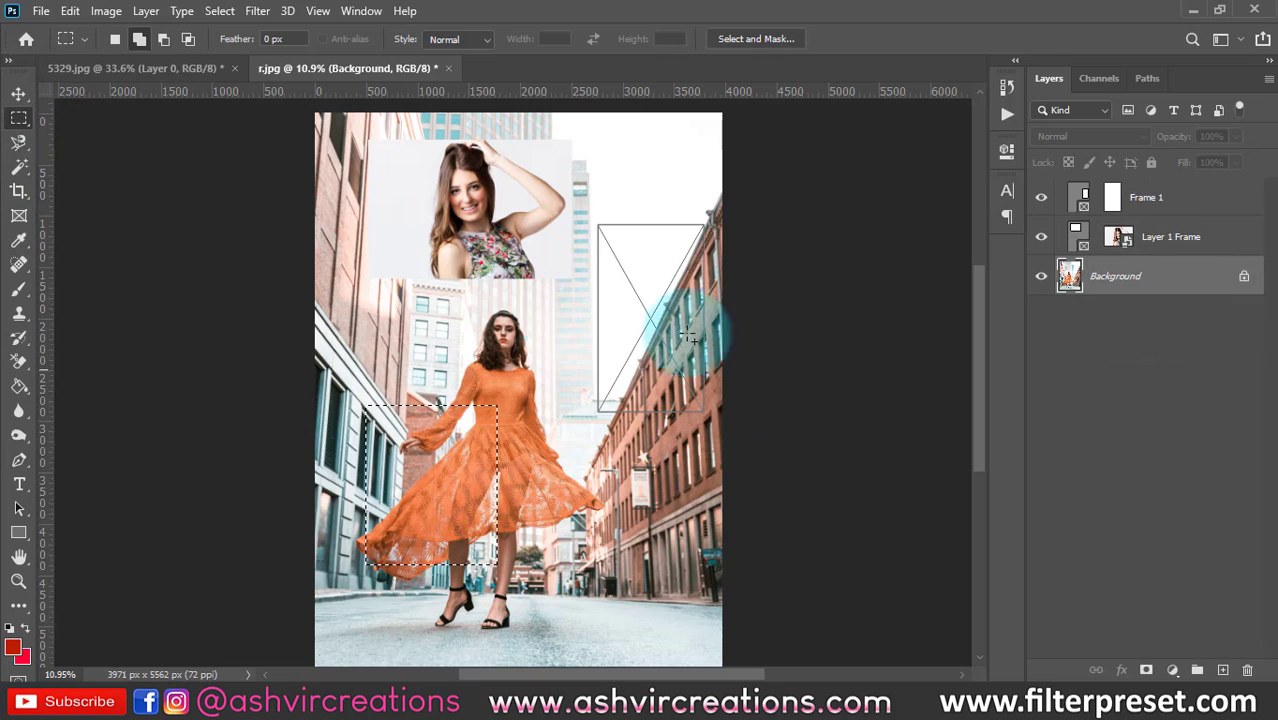
pyautogui.click(19, 96)
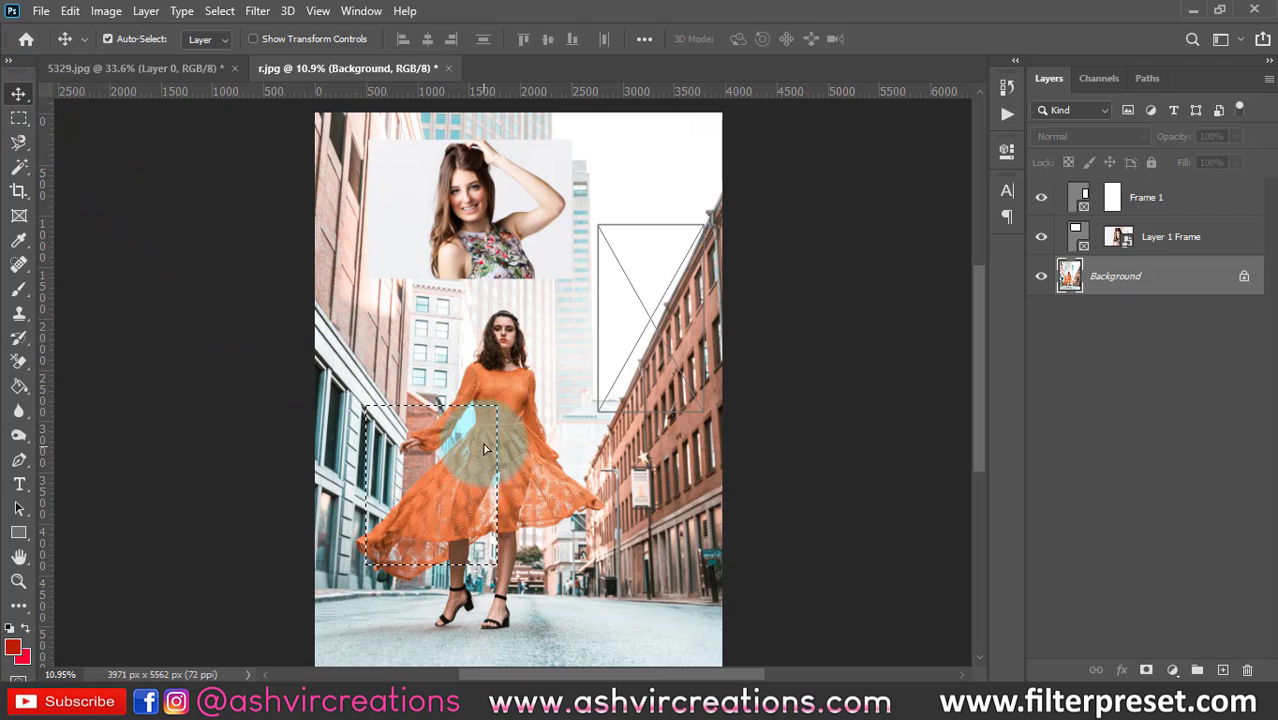
pyautogui.moveTo(503, 432); pyautogui.dragTo(703, 285)
pyautogui.click(1160, 277)
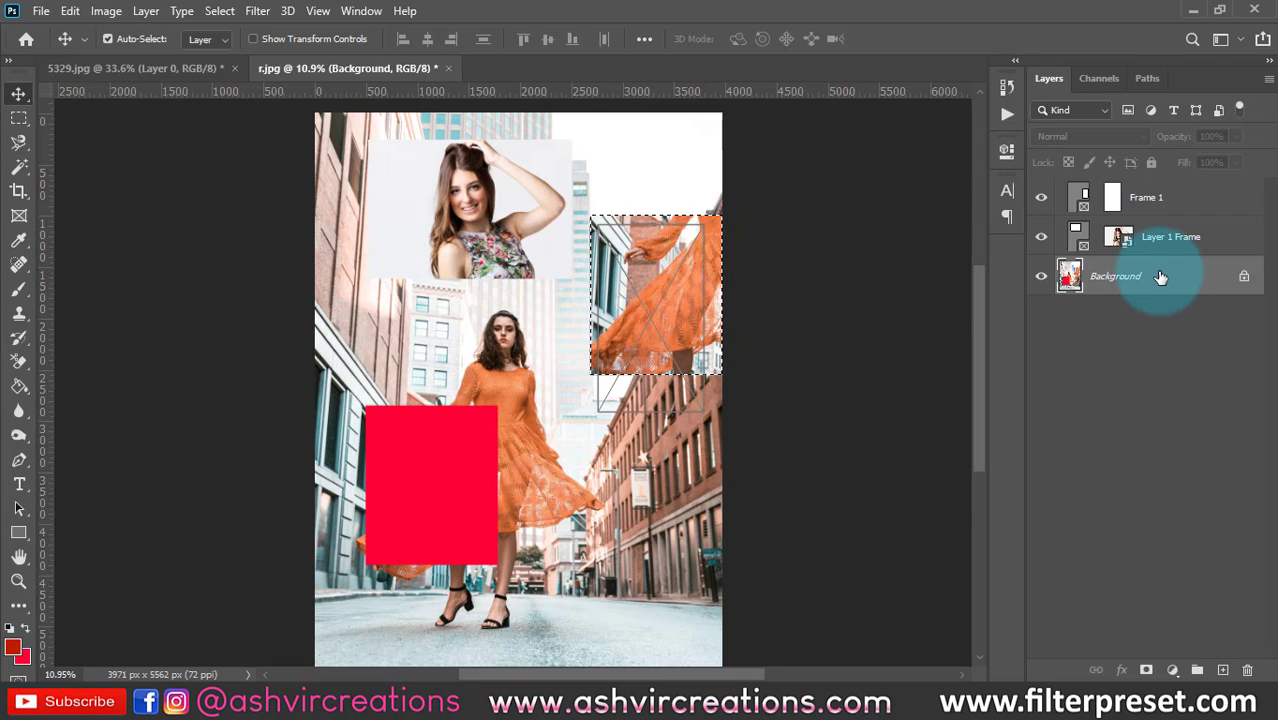
pyautogui.hotkey('ctrl', 'z')
# Step: Copy the selected dress area to a new layer above all others and move it into the empty tall frame
pyautogui.hotkey('ctrl', 'j')
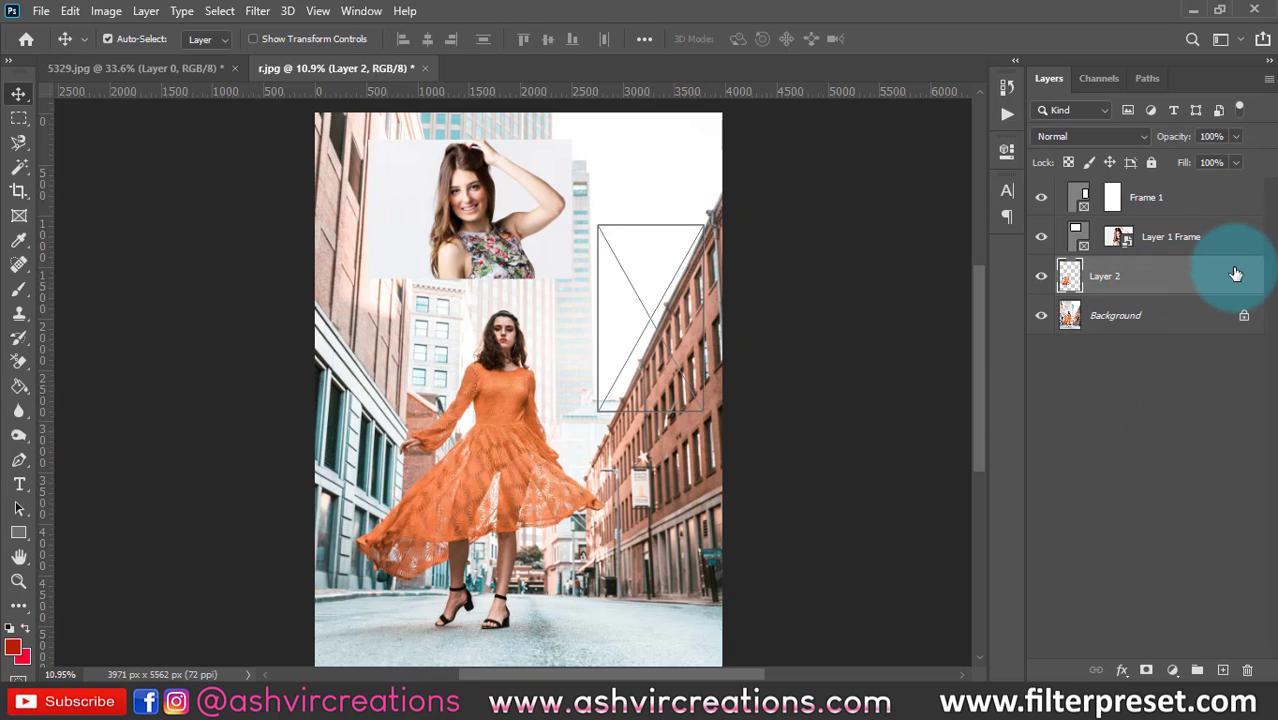
pyautogui.moveTo(1090, 278); pyautogui.dragTo(1165, 170)
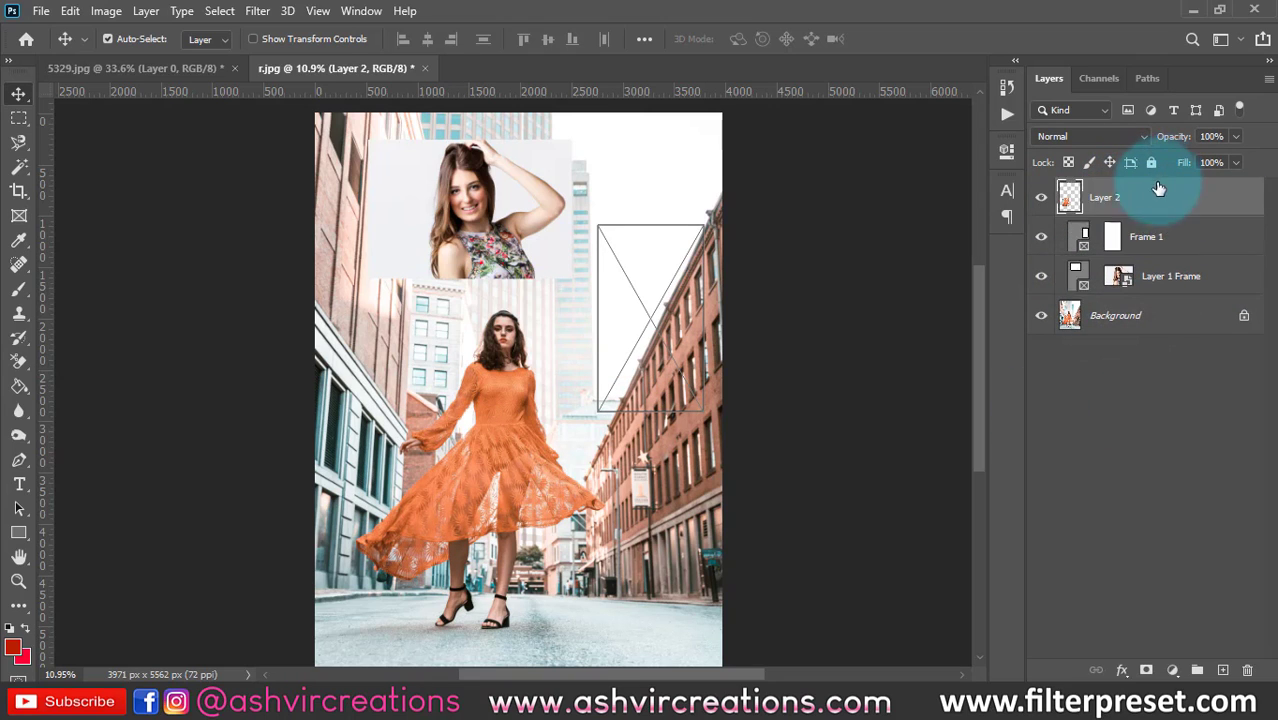
pyautogui.click(1046, 199)
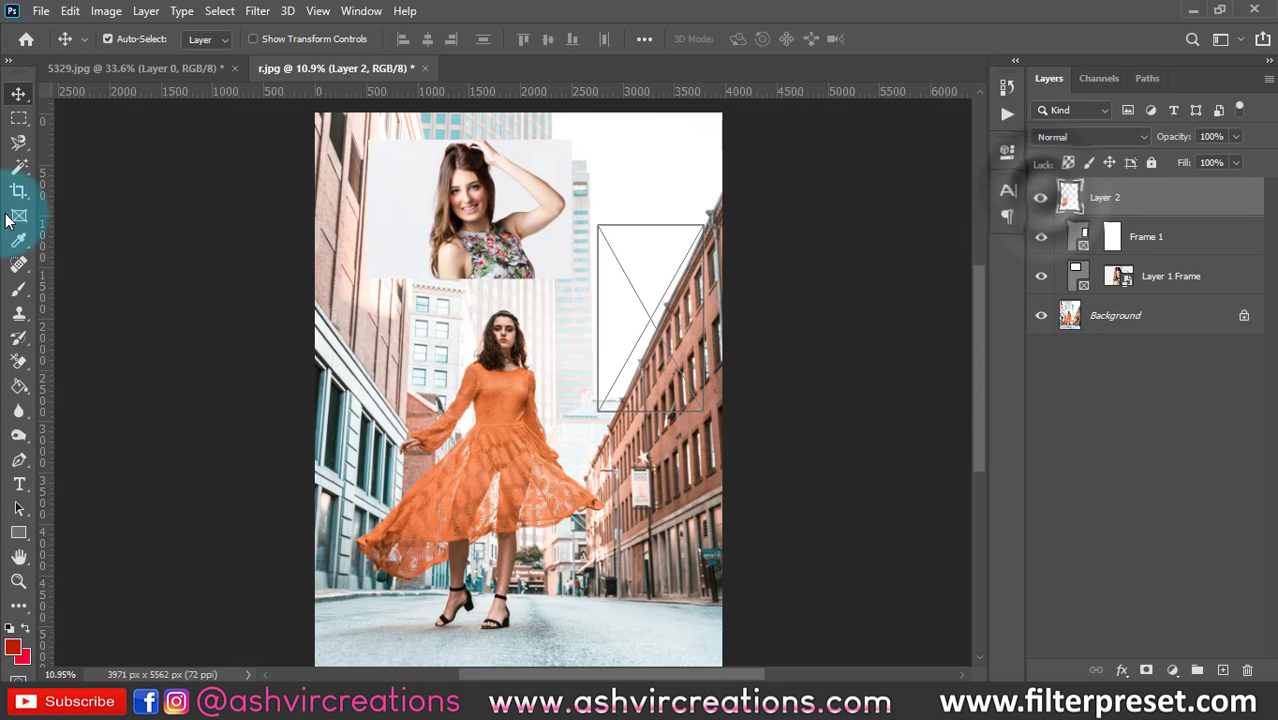
pyautogui.moveTo(539, 414); pyautogui.dragTo(675, 300)
# Step: Lower the dress image inside the tall frame, enlarge it with Free Transform to cover the frame, and apply the transform
pyautogui.scroll(6, 566, 270)
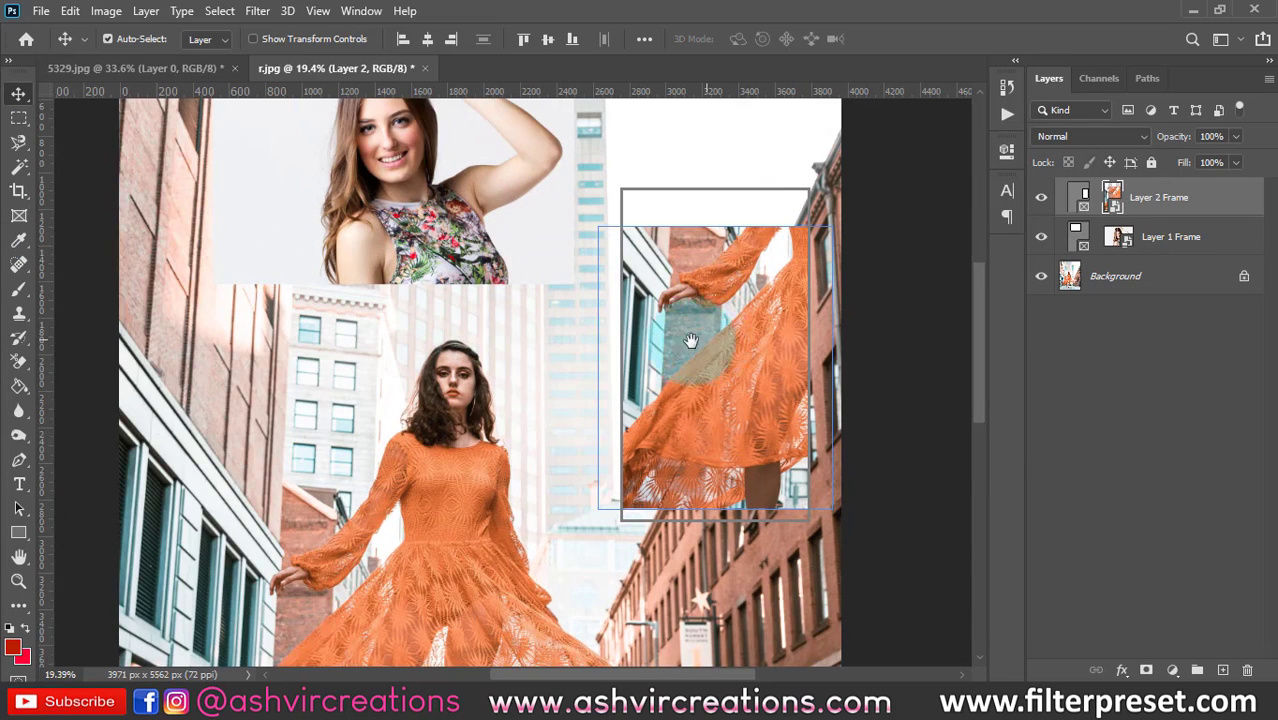
pyautogui.moveTo(705, 341); pyautogui.dragTo(546, 358)
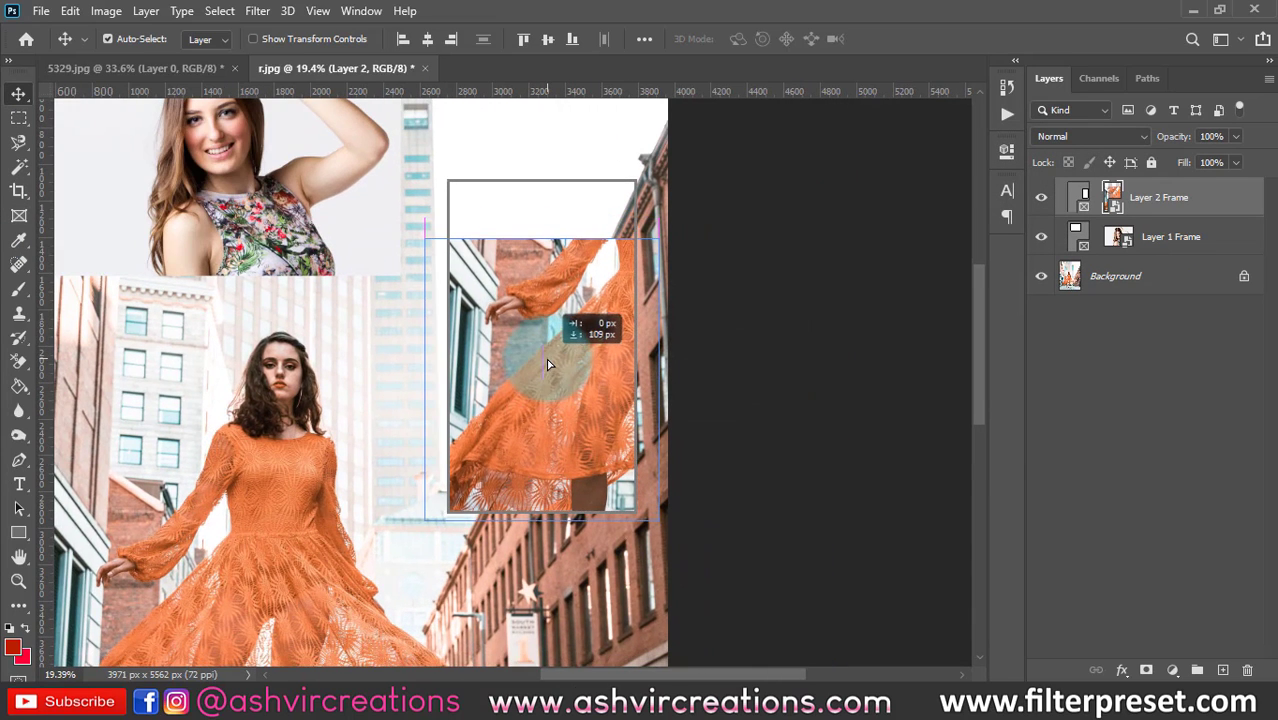
pyautogui.hotkey('ctrl', 't')
pyautogui.moveTo(425, 236); pyautogui.dragTo(371, 175)
pyautogui.press('Return')
# Step: Shift the dress image about 217 px right and 26 px down within its frame, and deselect the frame layer
pyautogui.scroll(-2, 566, 278)
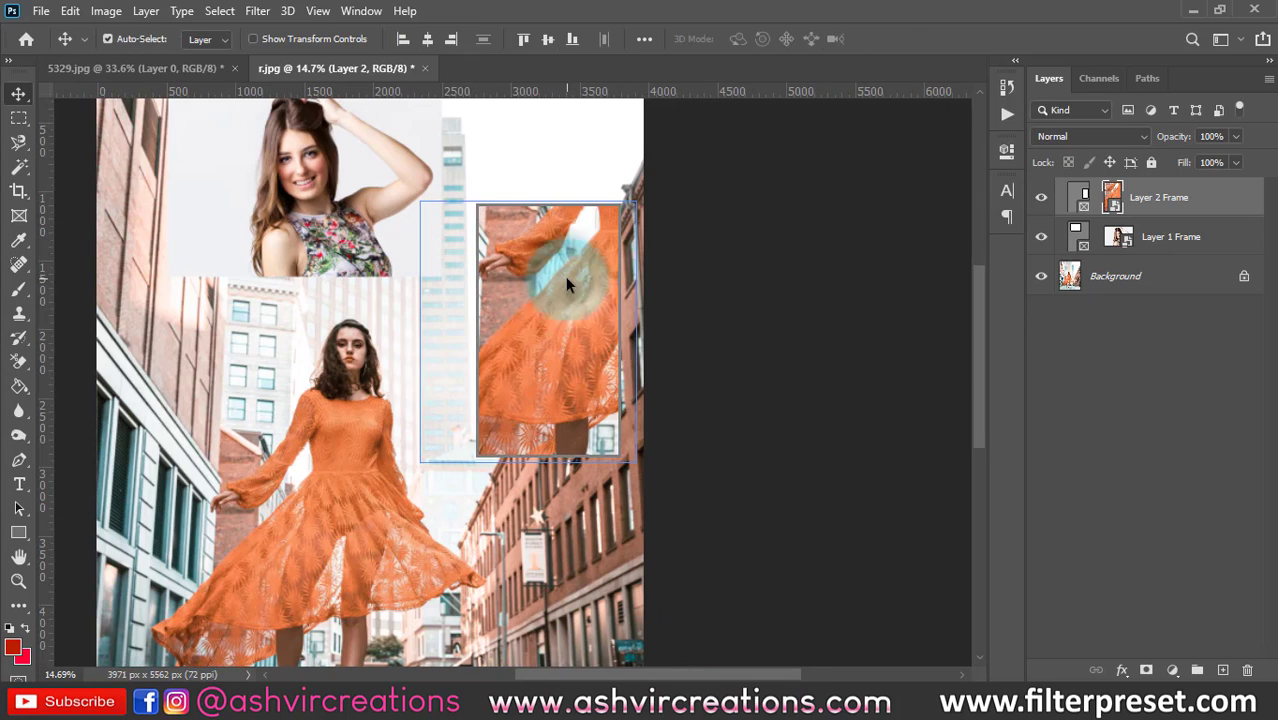
pyautogui.moveTo(565, 276); pyautogui.dragTo(608, 302)
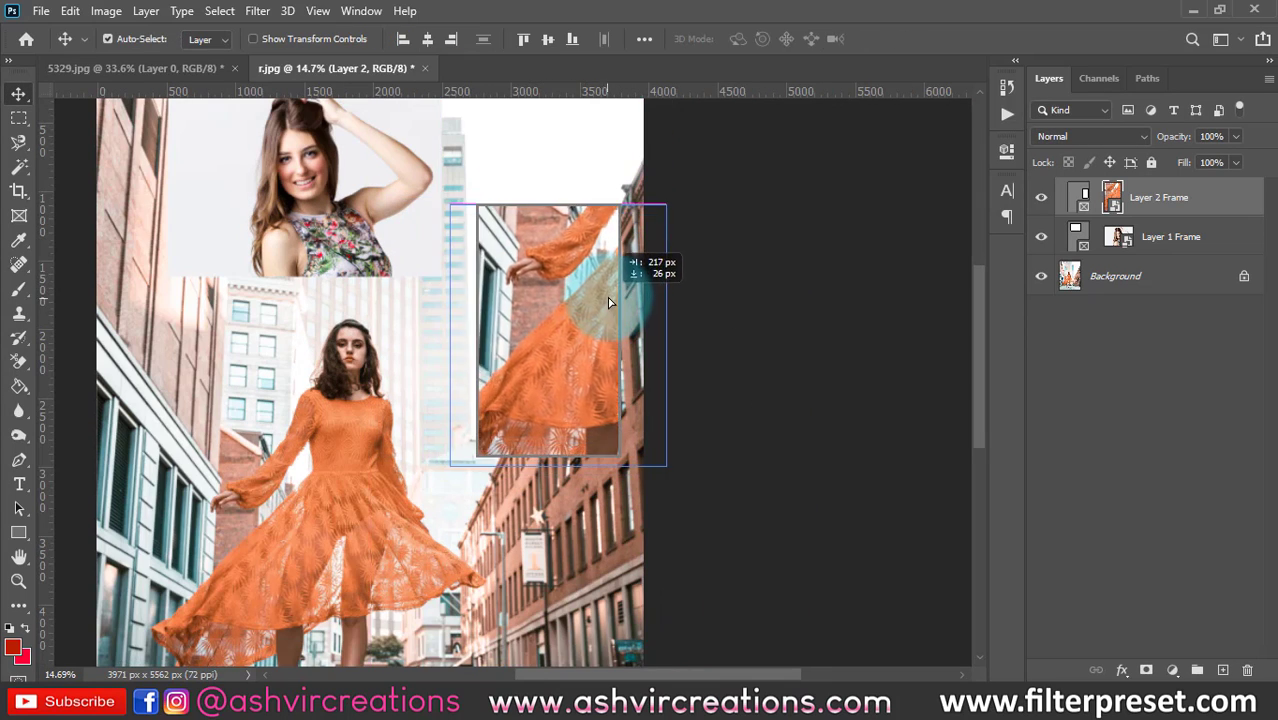
pyautogui.scroll(-3, 604, 296)
pyautogui.click(523, 466)
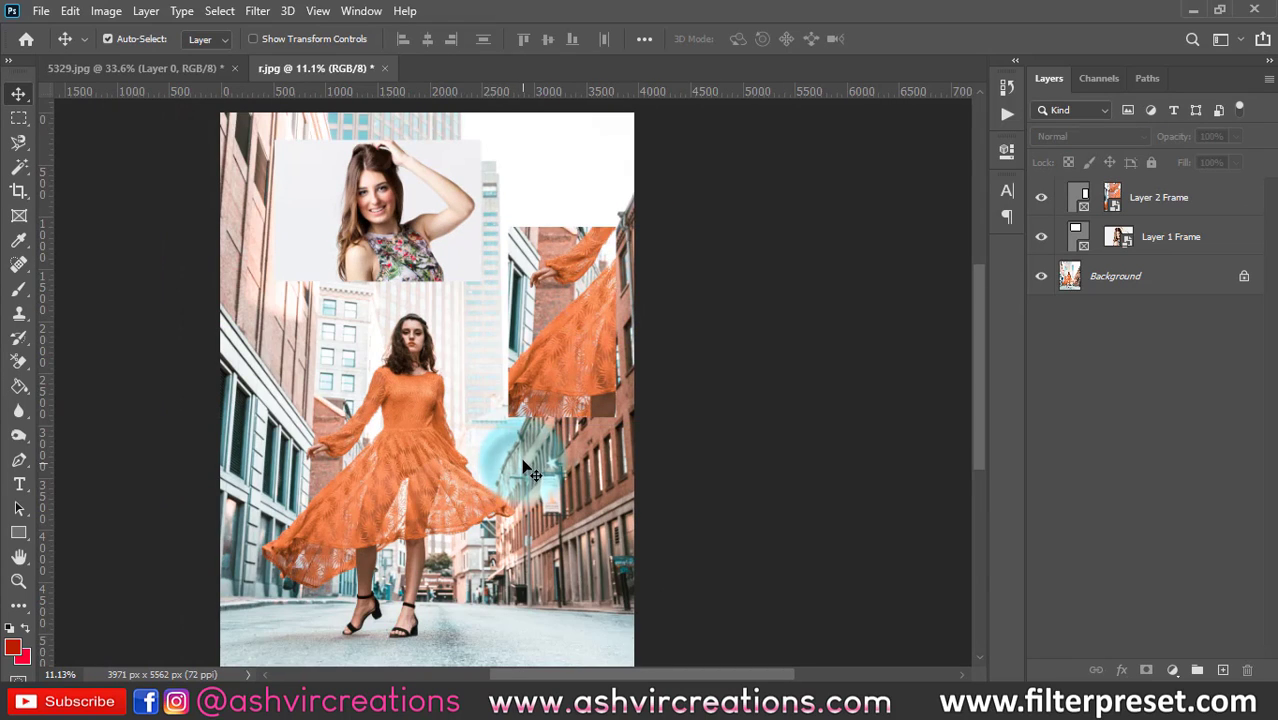
# Step: Sample the orange of the woman's dress as the foreground color with the Eyedropper tool
pyautogui.scroll(-2, 523, 466)
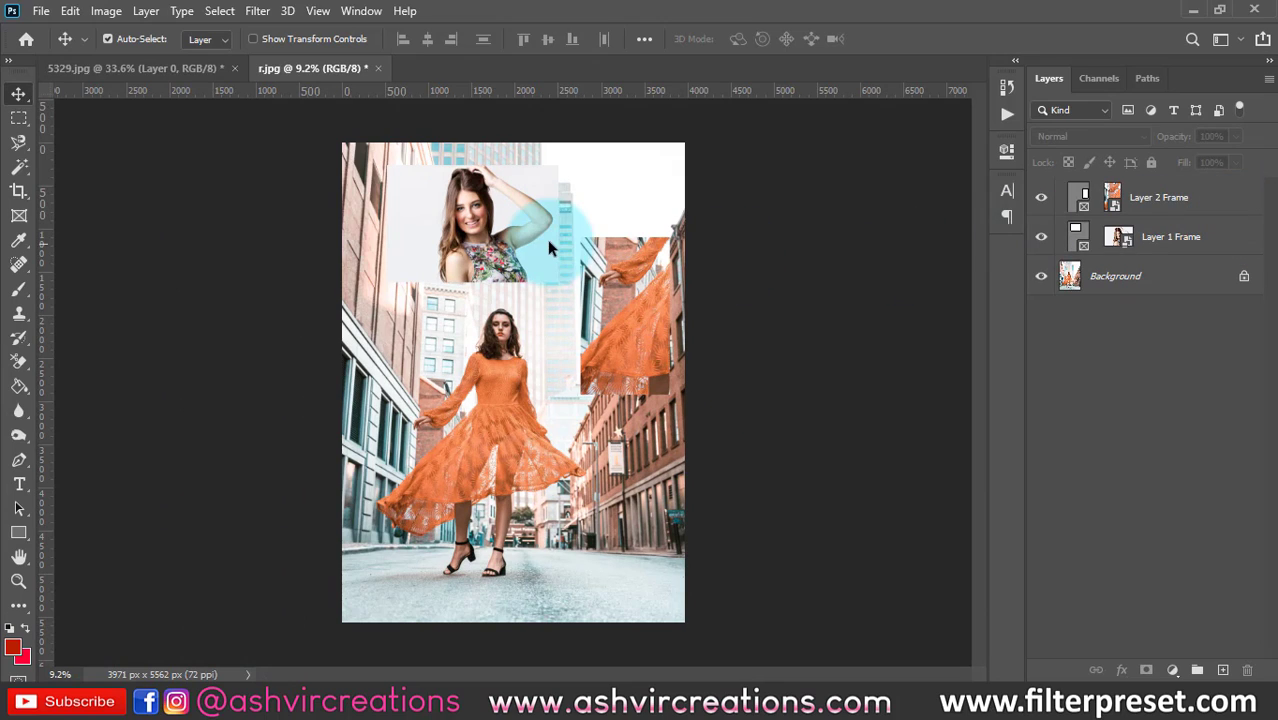
pyautogui.scroll(1, 547, 240)
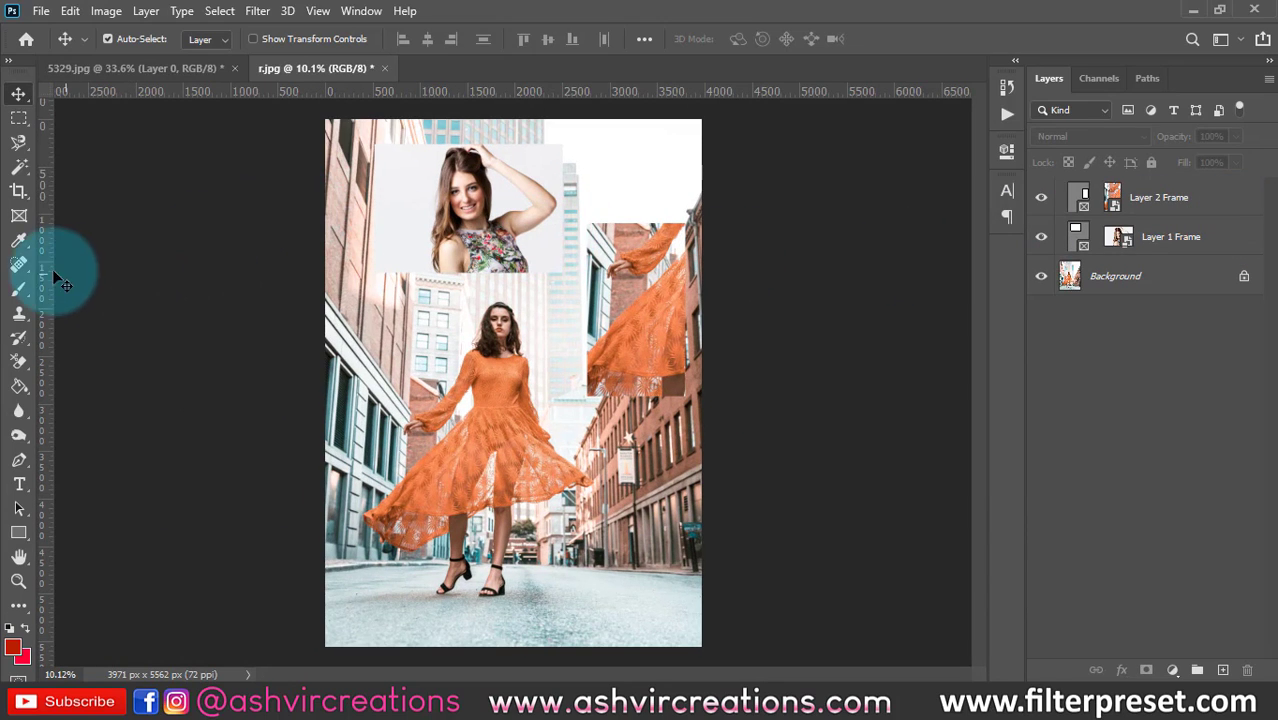
pyautogui.click(19, 244)
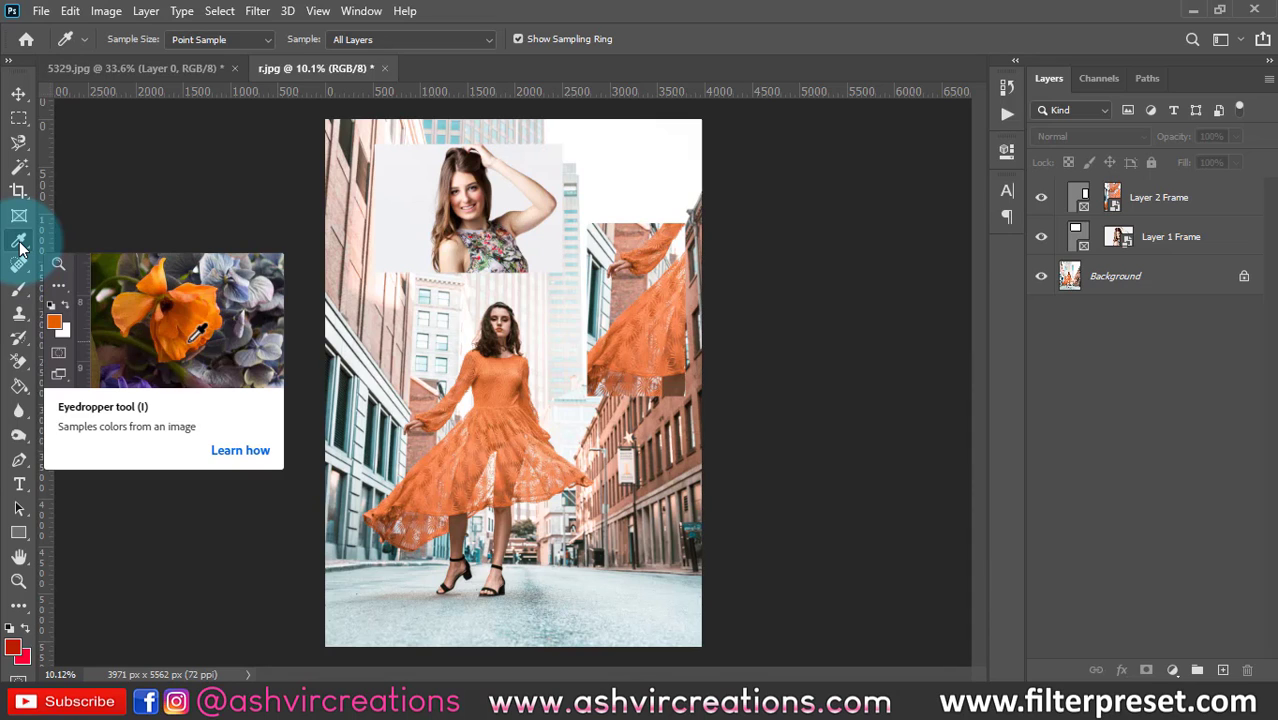
pyautogui.moveTo(548, 352); pyautogui.dragTo(478, 372)
pyautogui.click(15, 642)
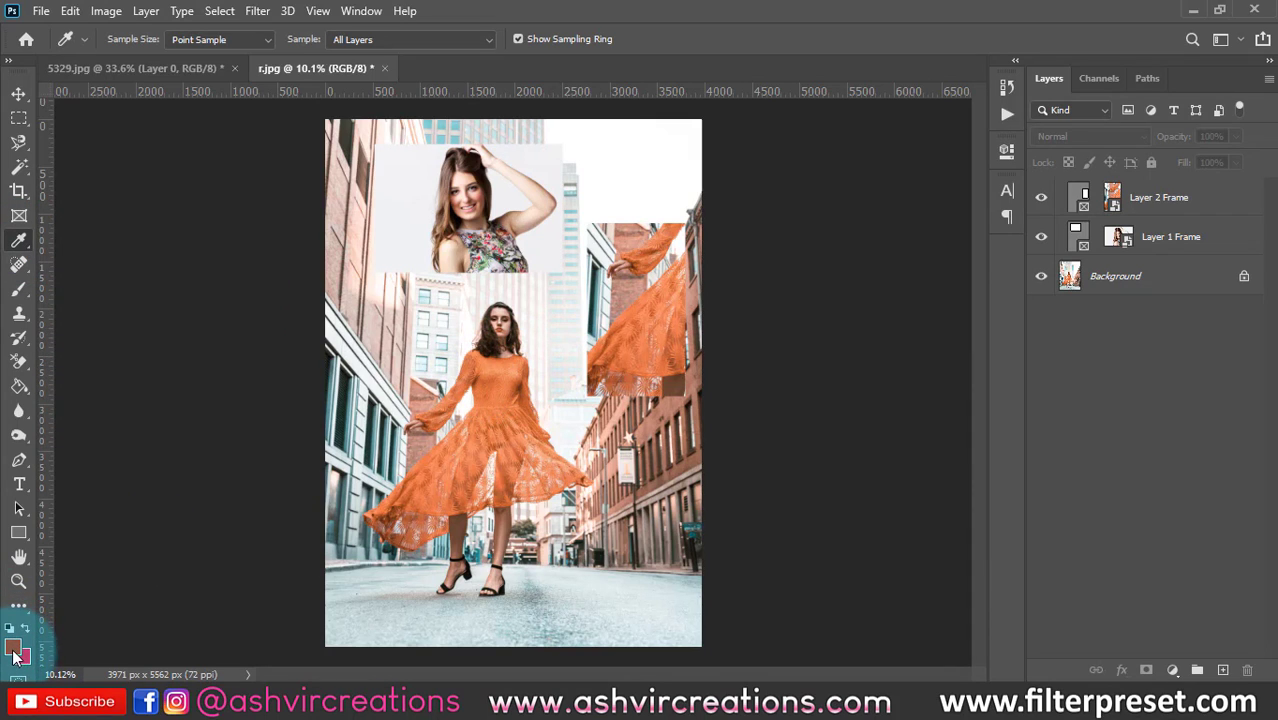
pyautogui.click(480, 350)
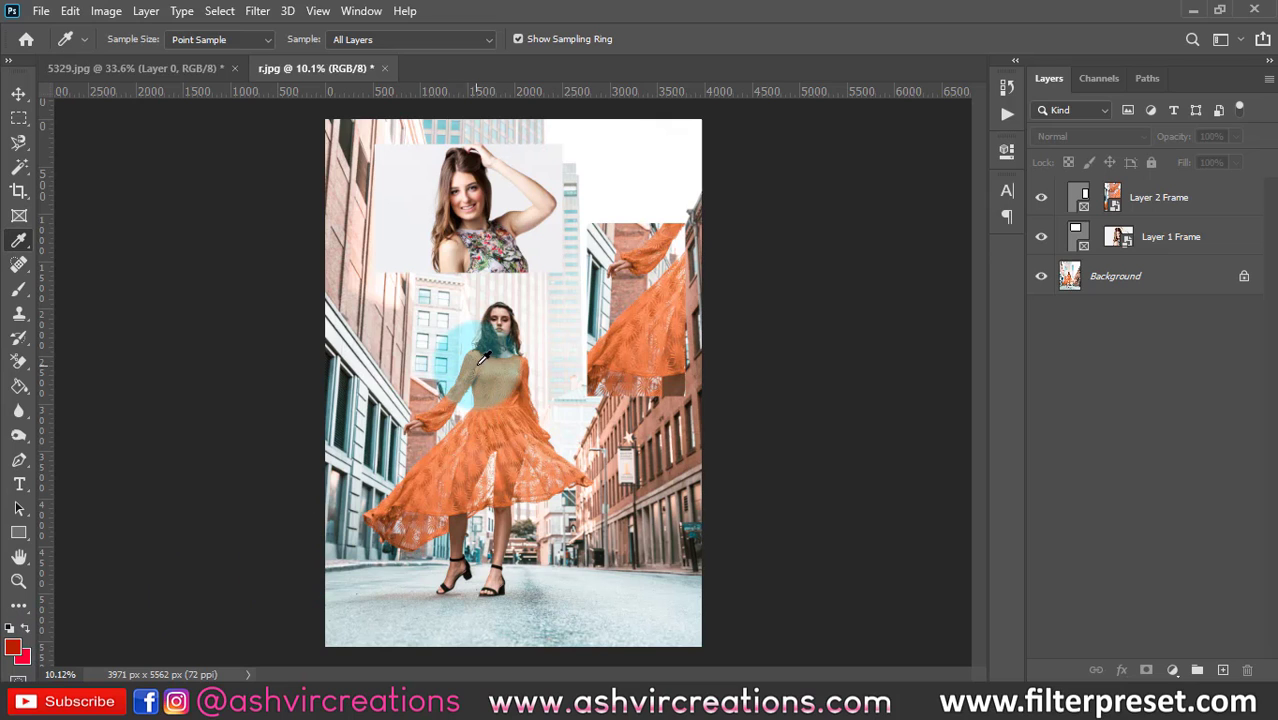
# Step: Set the foreground color to light blue 86ccd6 by sampling the glass building in the Color Picker
pyautogui.click(13, 647)
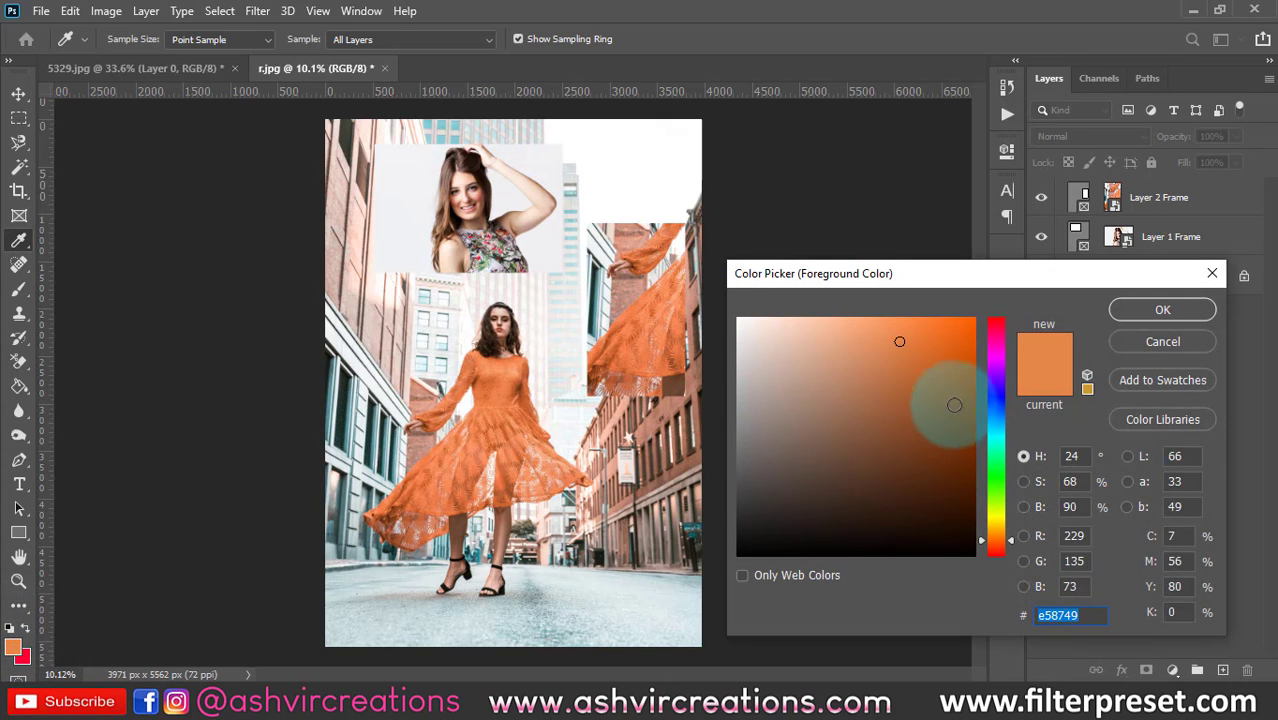
pyautogui.click(444, 122)
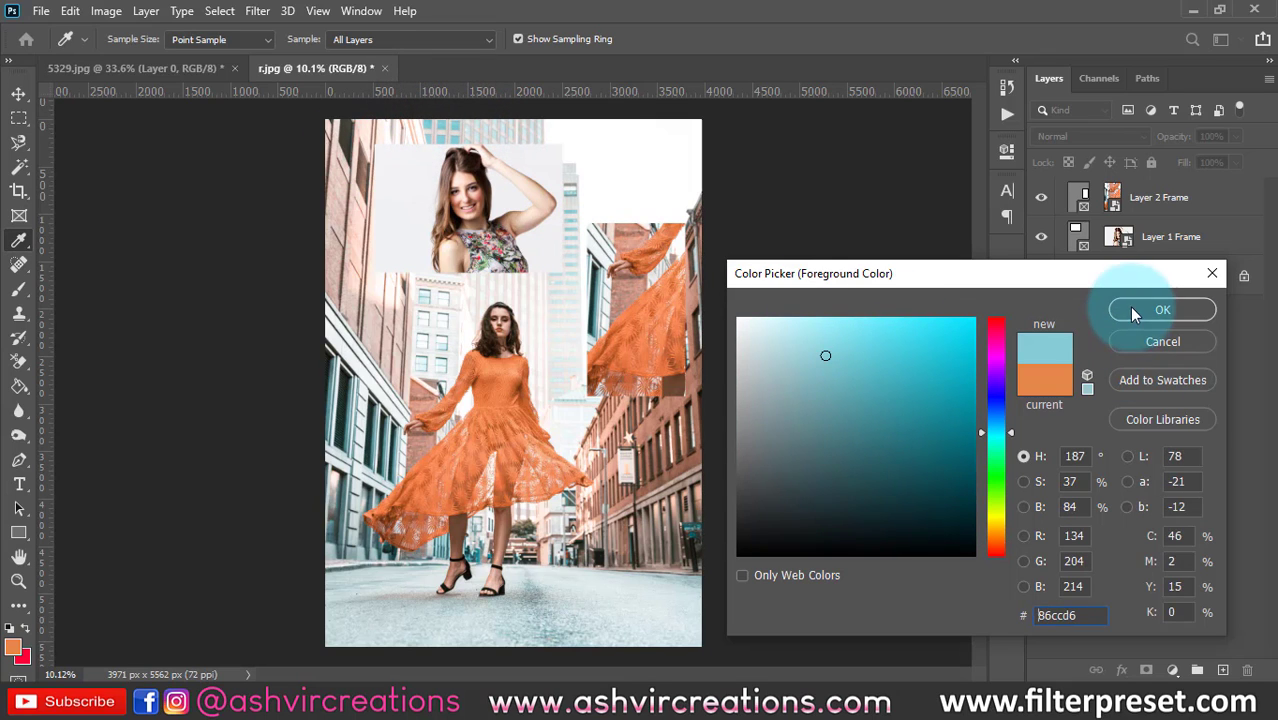
pyautogui.click(1162, 310)
# Step: Fill the white sky areas of the Background layer with the light blue foreground color using the Paint Bucket tool
pyautogui.click(1160, 200)
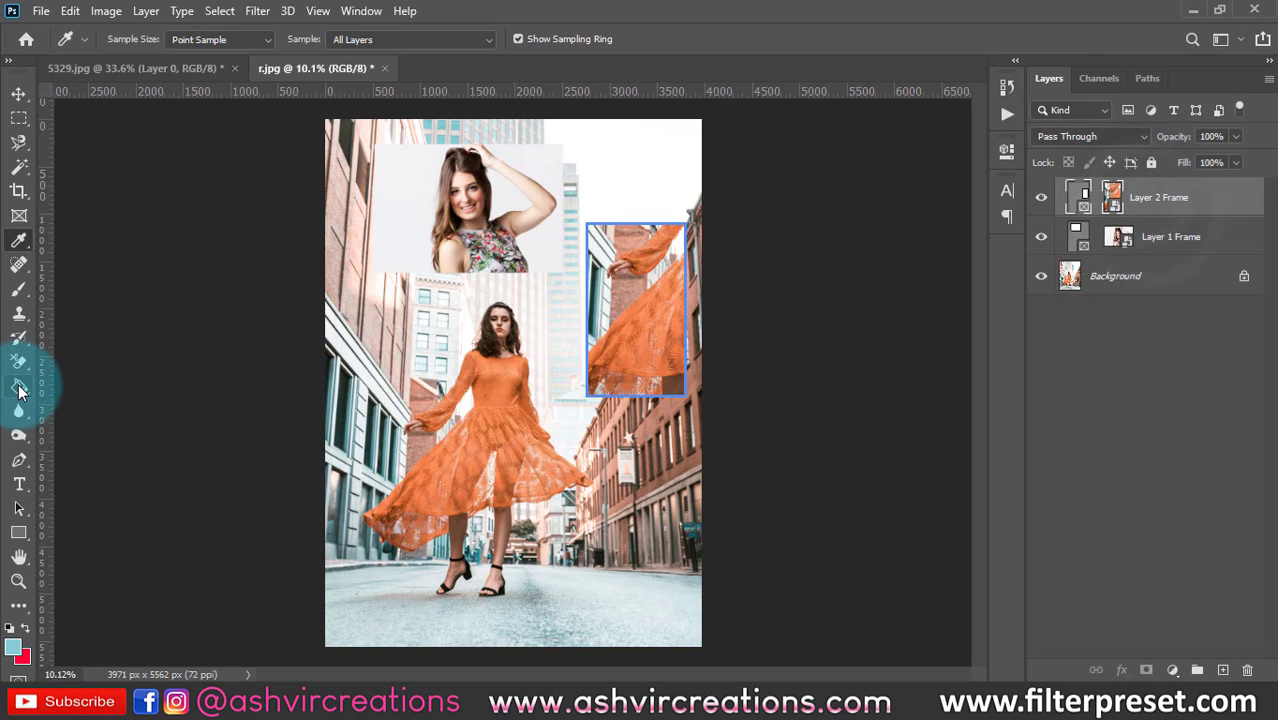
pyautogui.click(19, 388)
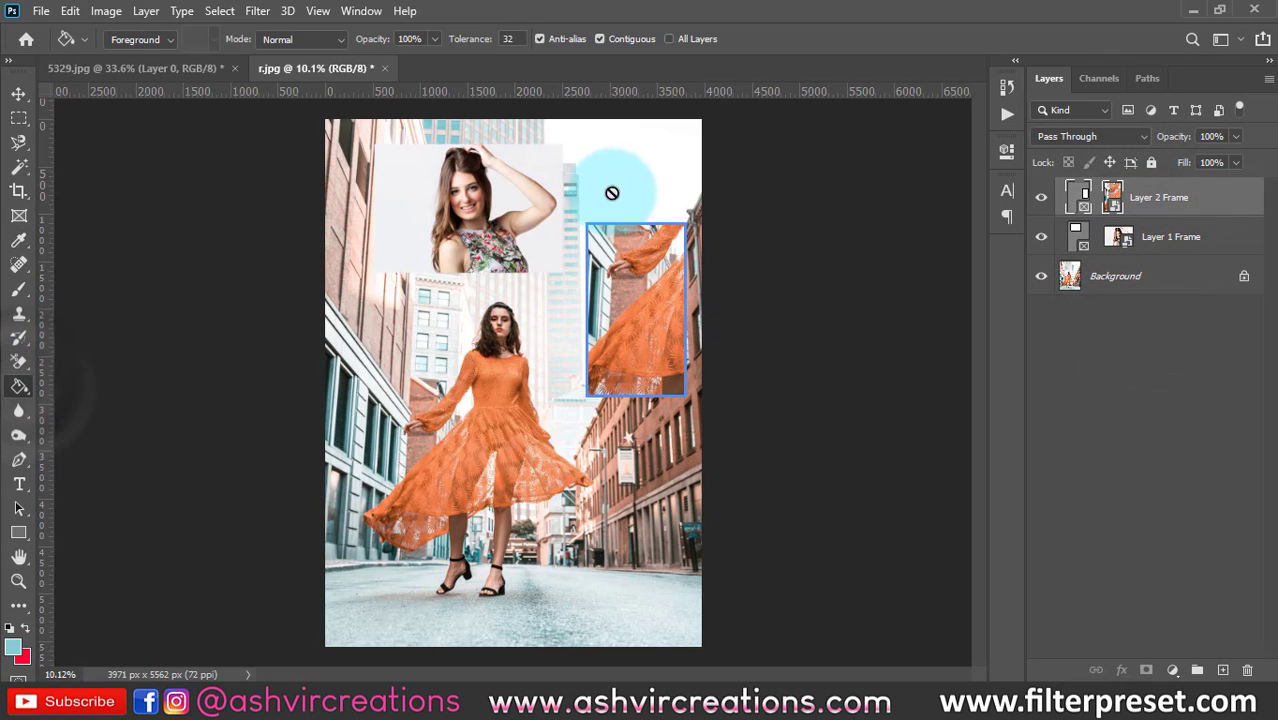
pyautogui.click(1170, 278)
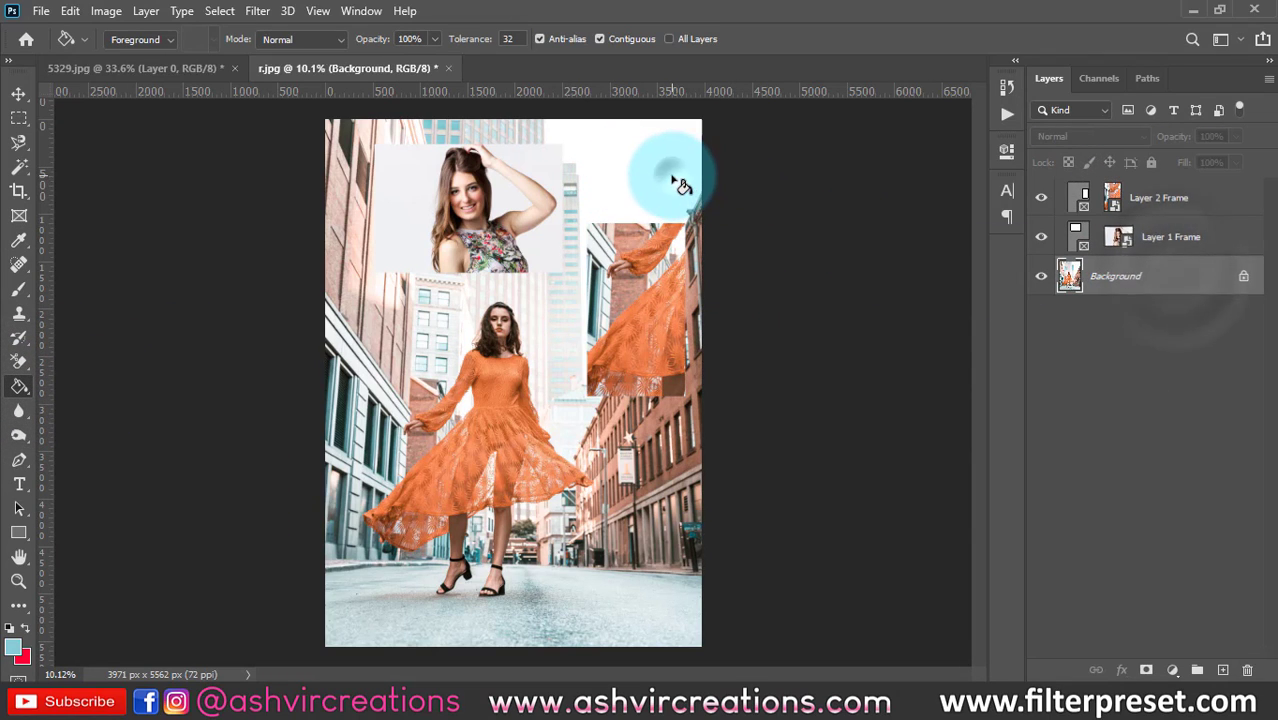
pyautogui.click(678, 184)
pyautogui.click(601, 186)
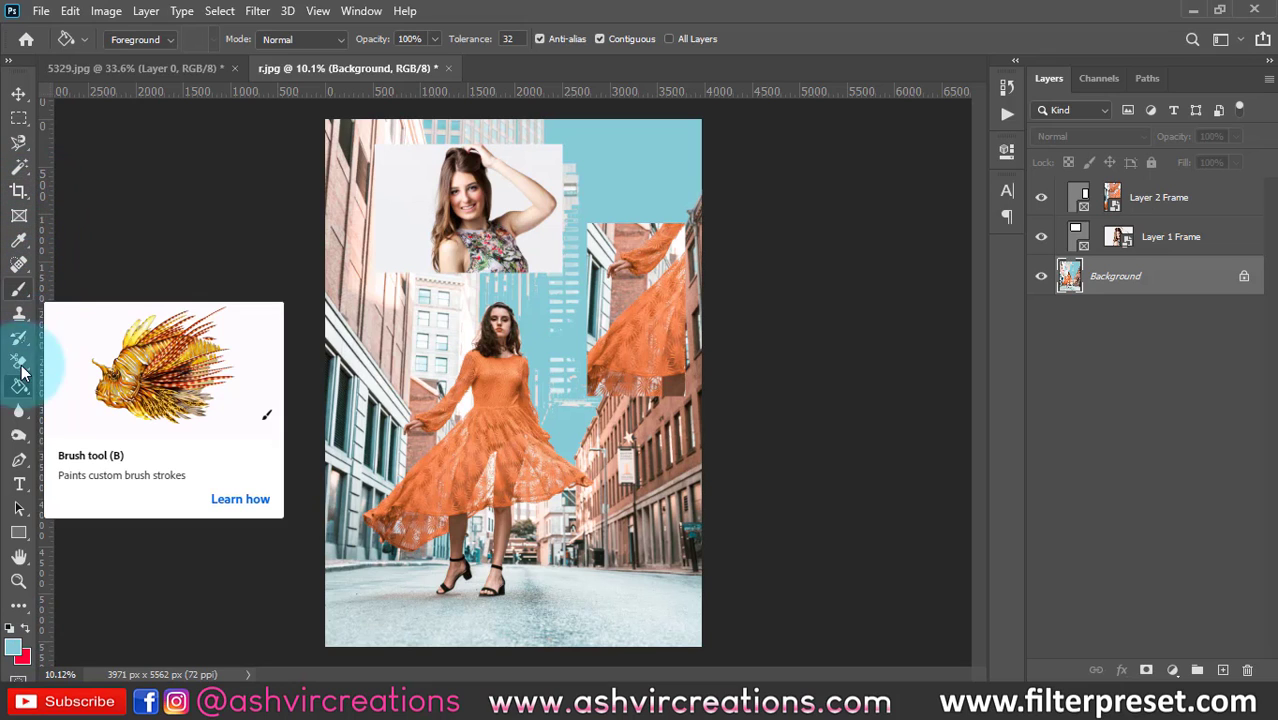
# Step: Sample a salmon tone from the brick building and fill the blue sky with it using the Paint Bucket tool
pyautogui.click(488, 468)
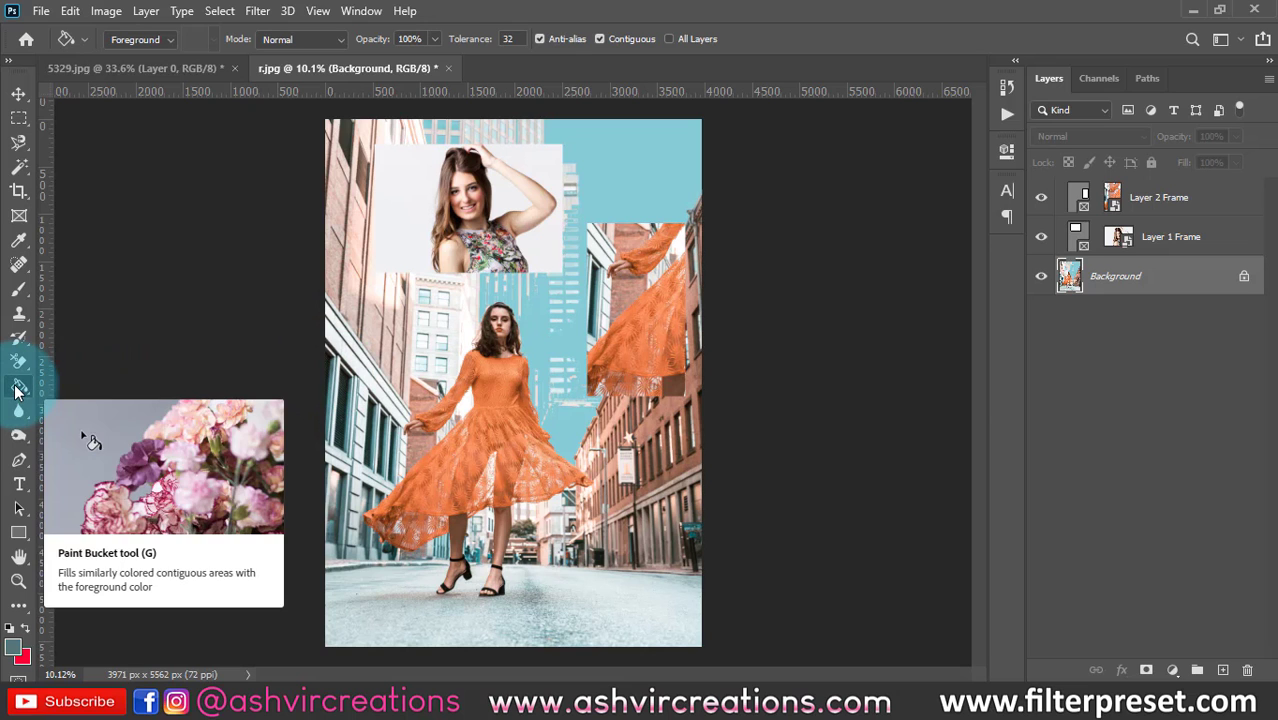
pyautogui.click(16, 390)
pyautogui.scroll(5, 521, 430)
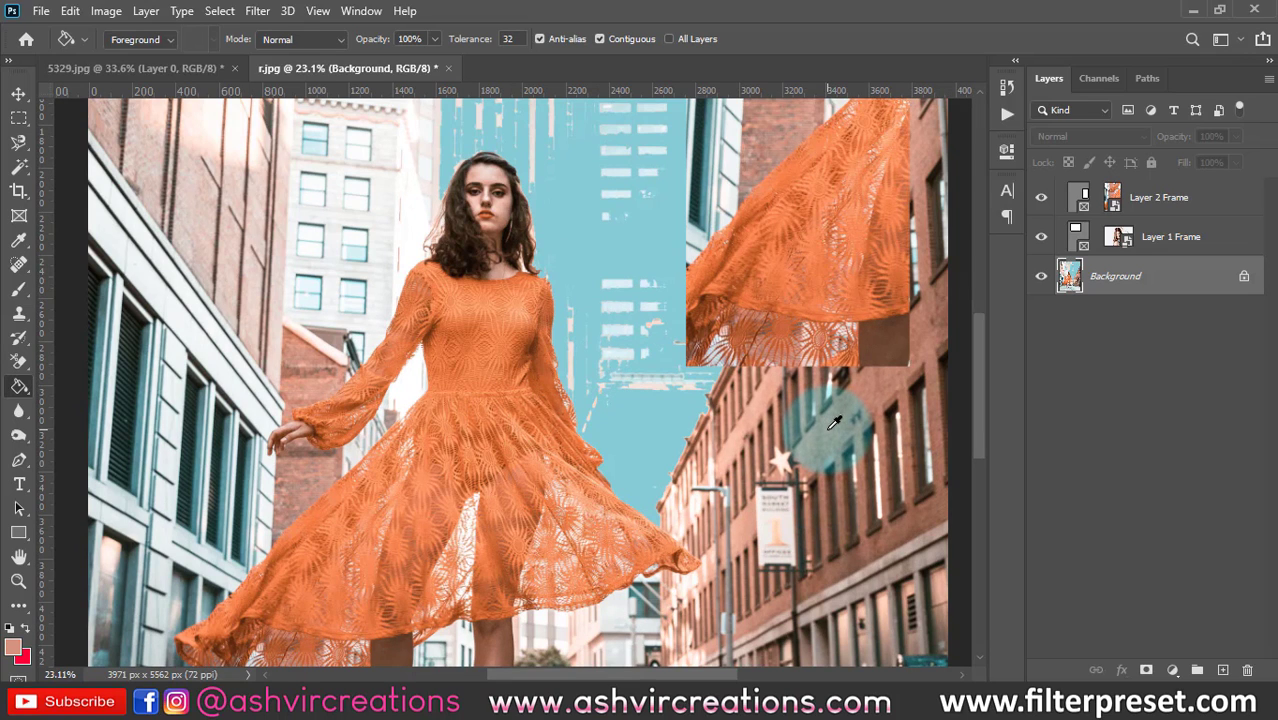
pyautogui.click(607, 250)
pyautogui.scroll(-2, 607, 266)
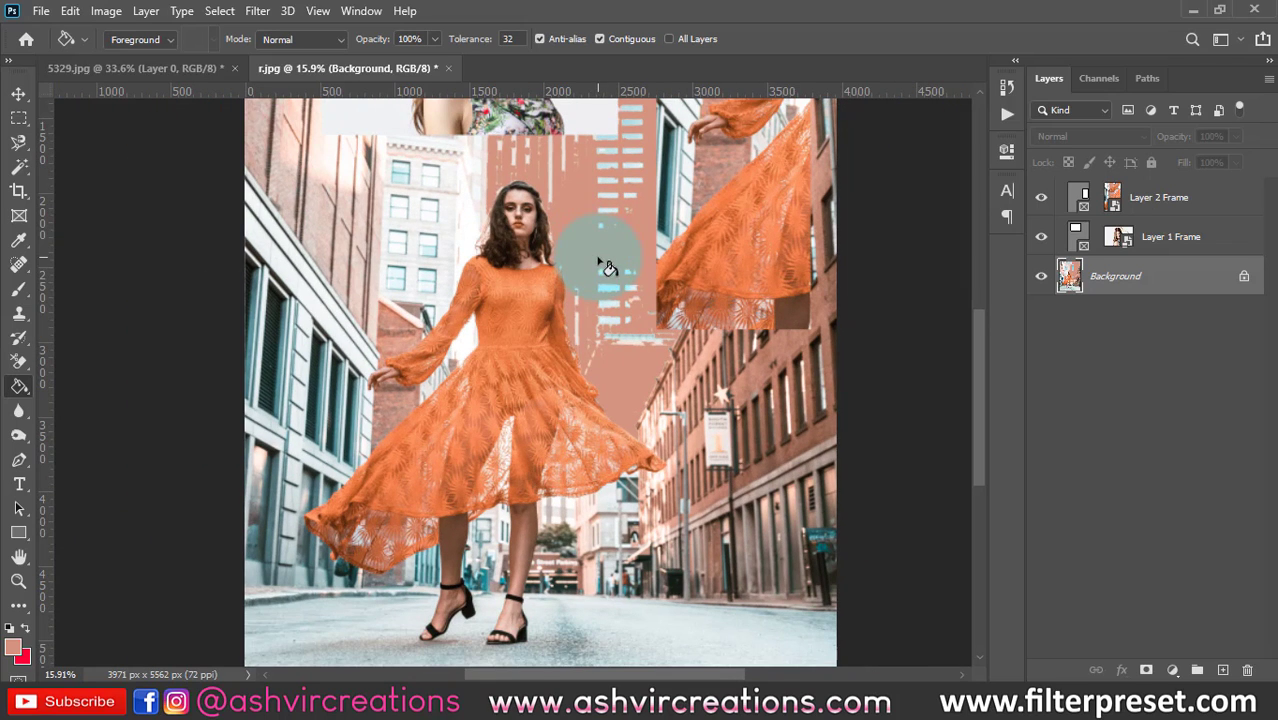
# Step: Hide the Layer 1 Frame and Layer 2 Frame layers to inspect the filled sky on the background
pyautogui.click(1041, 236)
pyautogui.click(1041, 197)
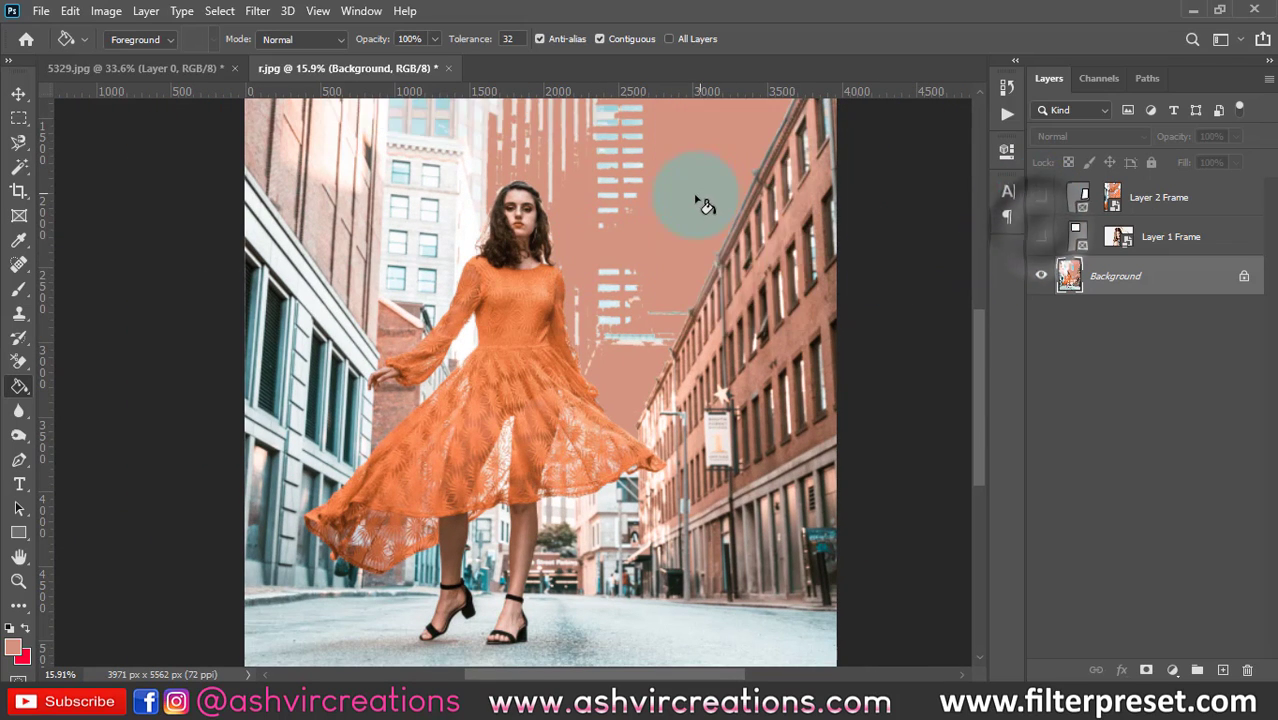
pyautogui.scroll(-2, 705, 205)
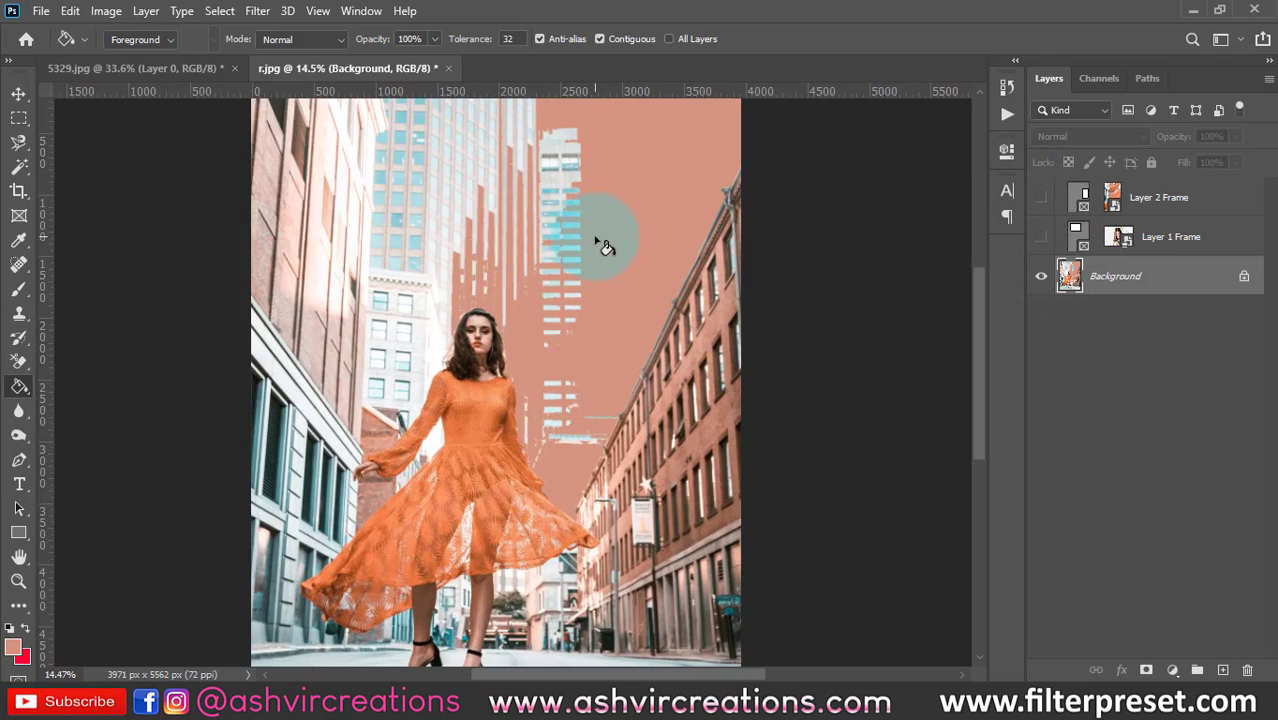
pyautogui.scroll(2, 600, 244)
pyautogui.moveTo(510, 331); pyautogui.dragTo(371, 152)
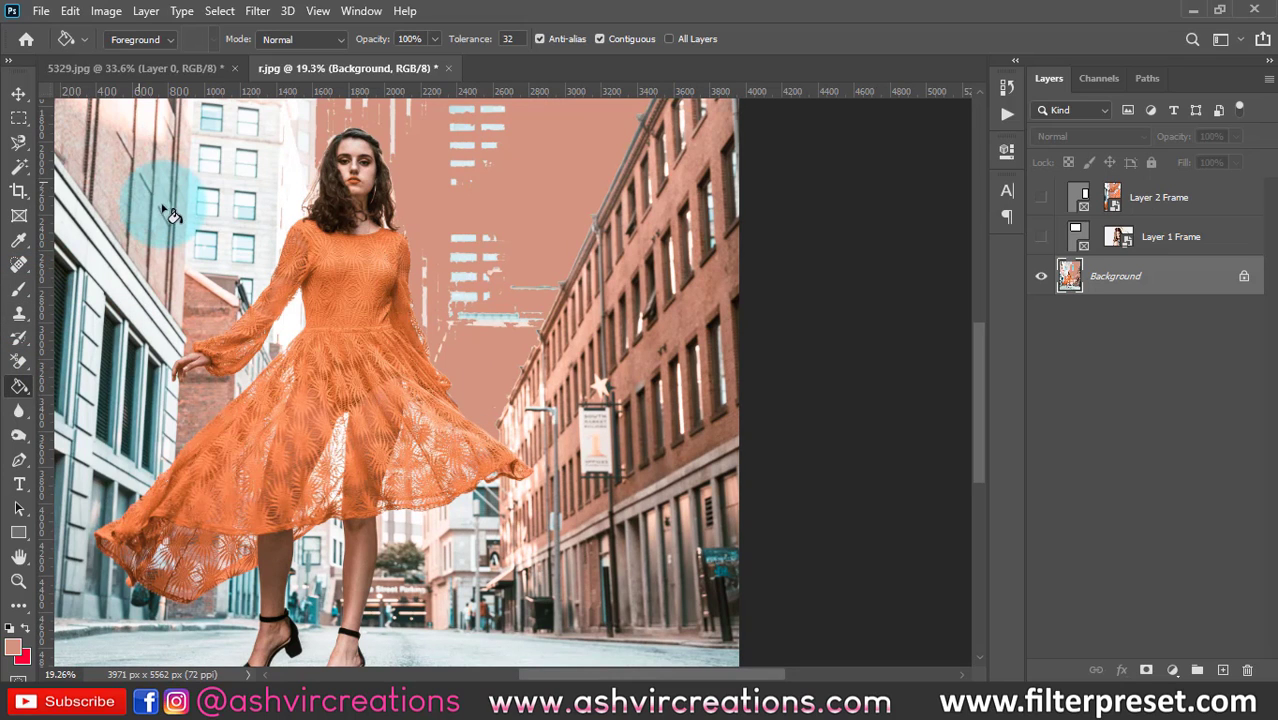
# Step: Set the foreground color to red d8282b, using the red flowers on the woman's top in 5329.jpg as the sample source
pyautogui.click(185, 68)
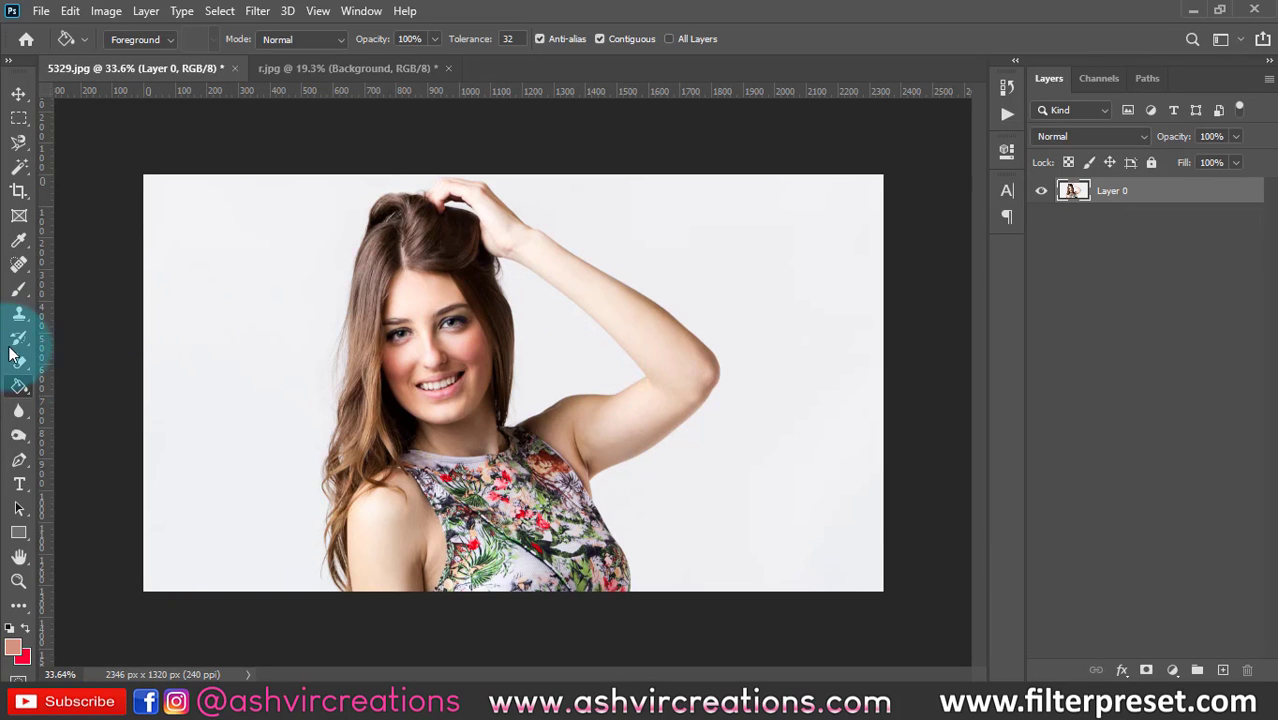
pyautogui.click(18, 240)
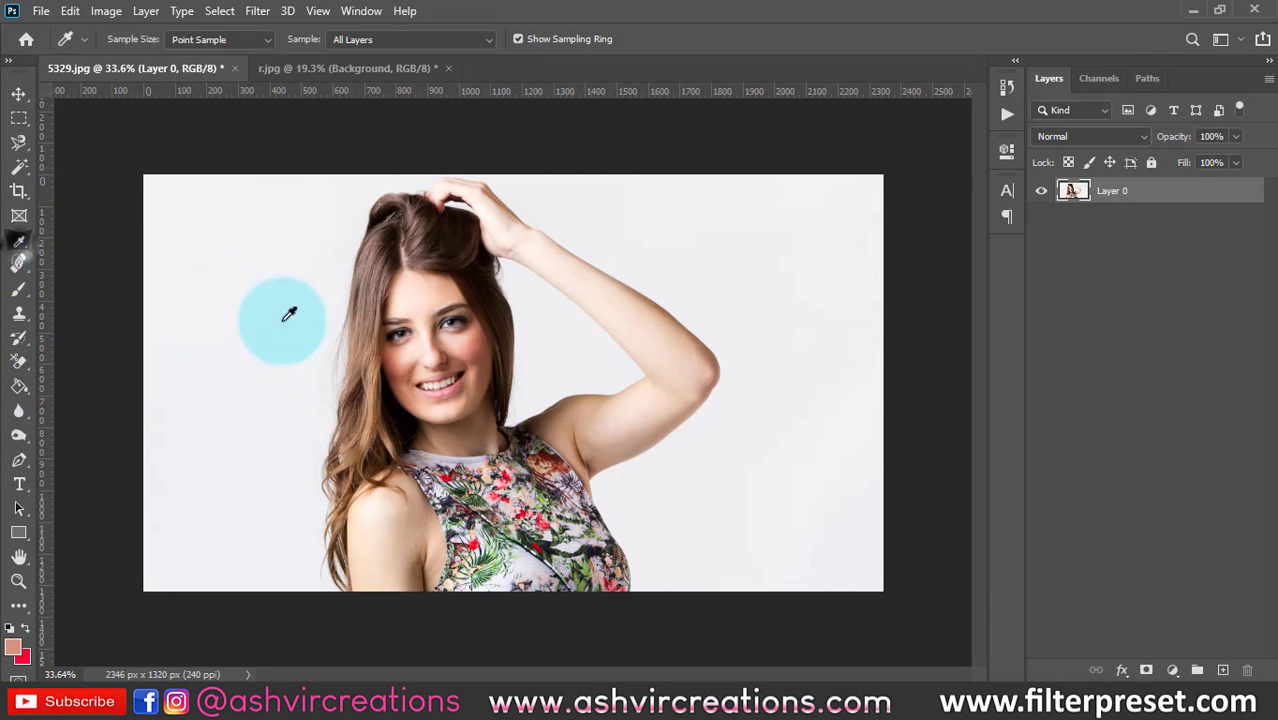
pyautogui.scroll(2, 450, 318)
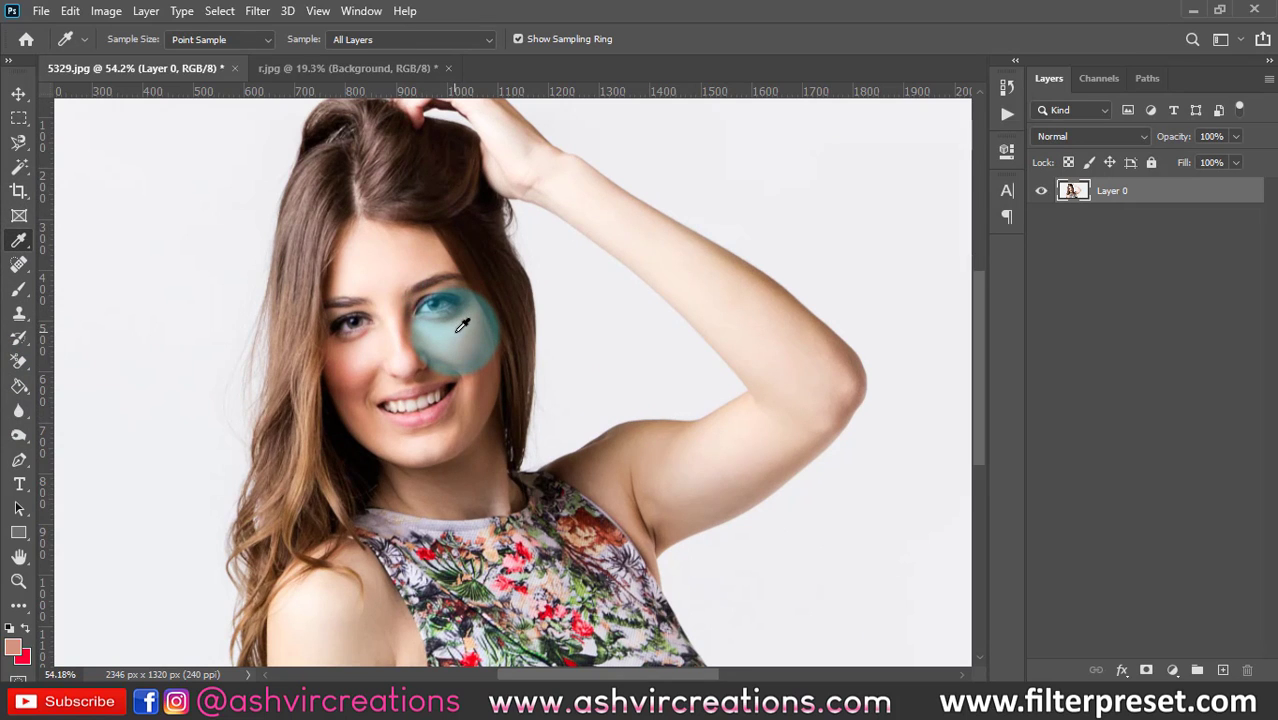
pyautogui.scroll(2, 460, 330)
pyautogui.scroll(3, 699, 508)
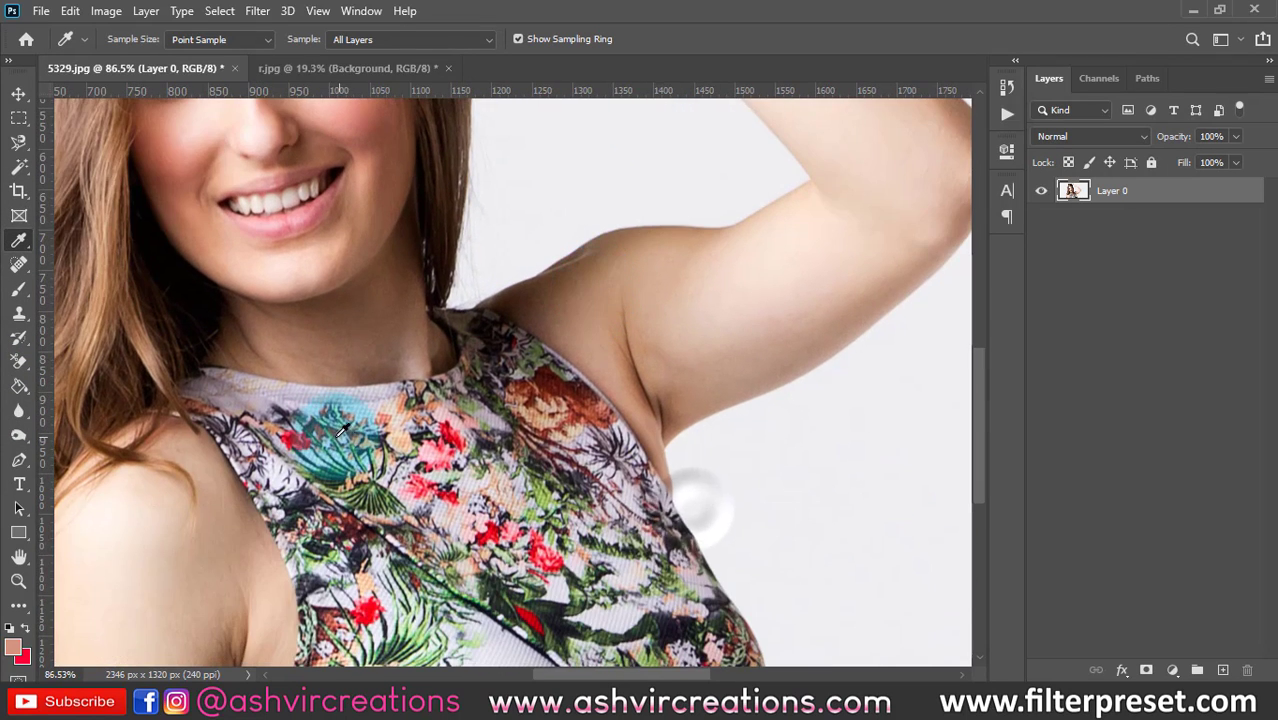
pyautogui.click(300, 432)
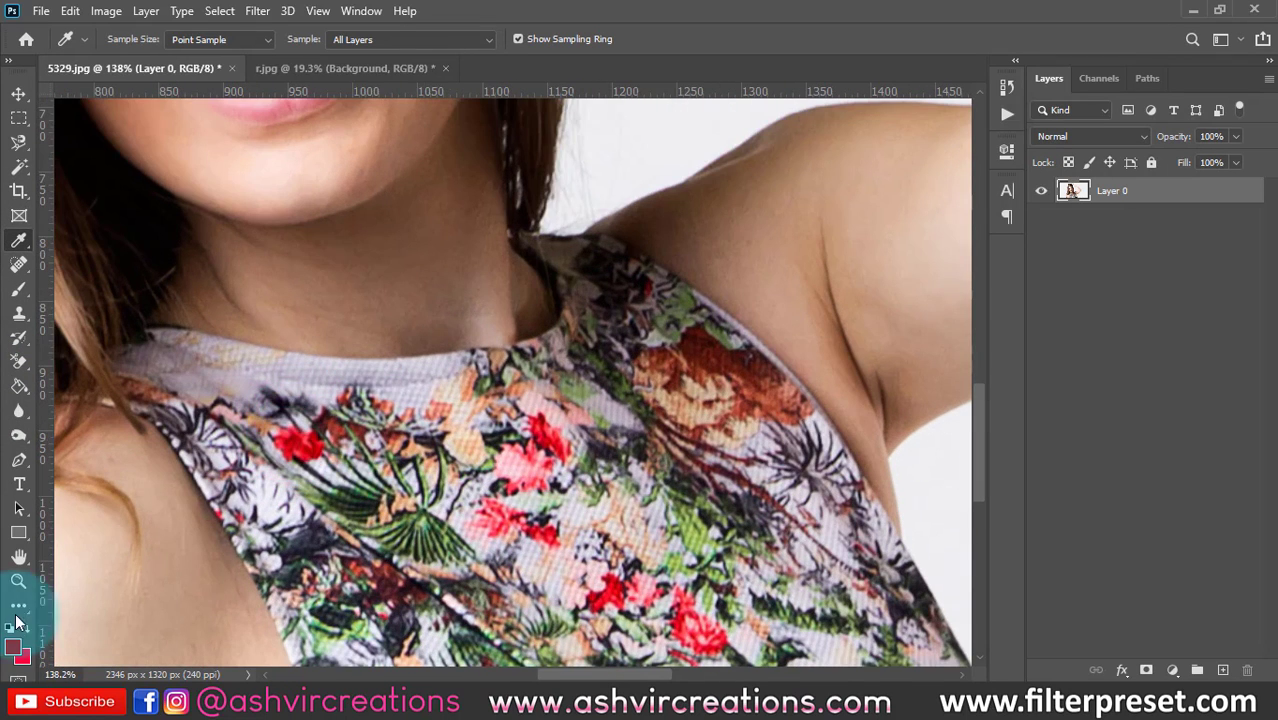
pyautogui.click(18, 652)
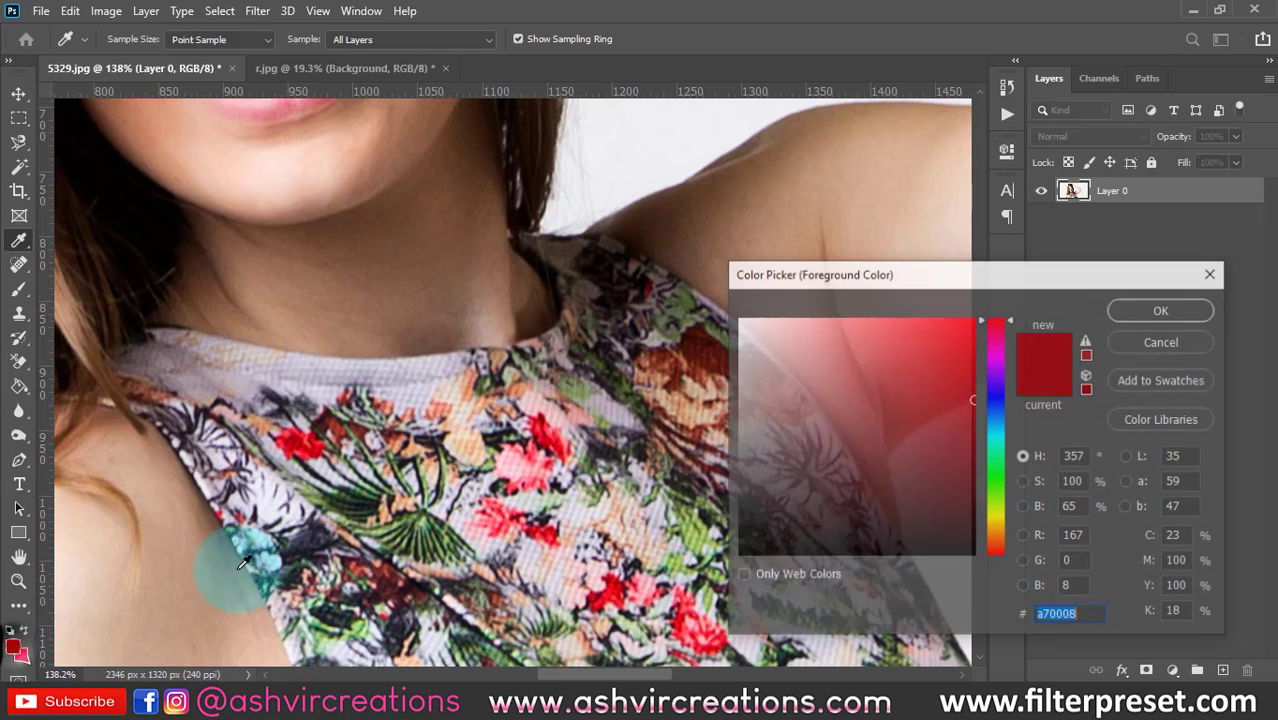
pyautogui.click(322, 435)
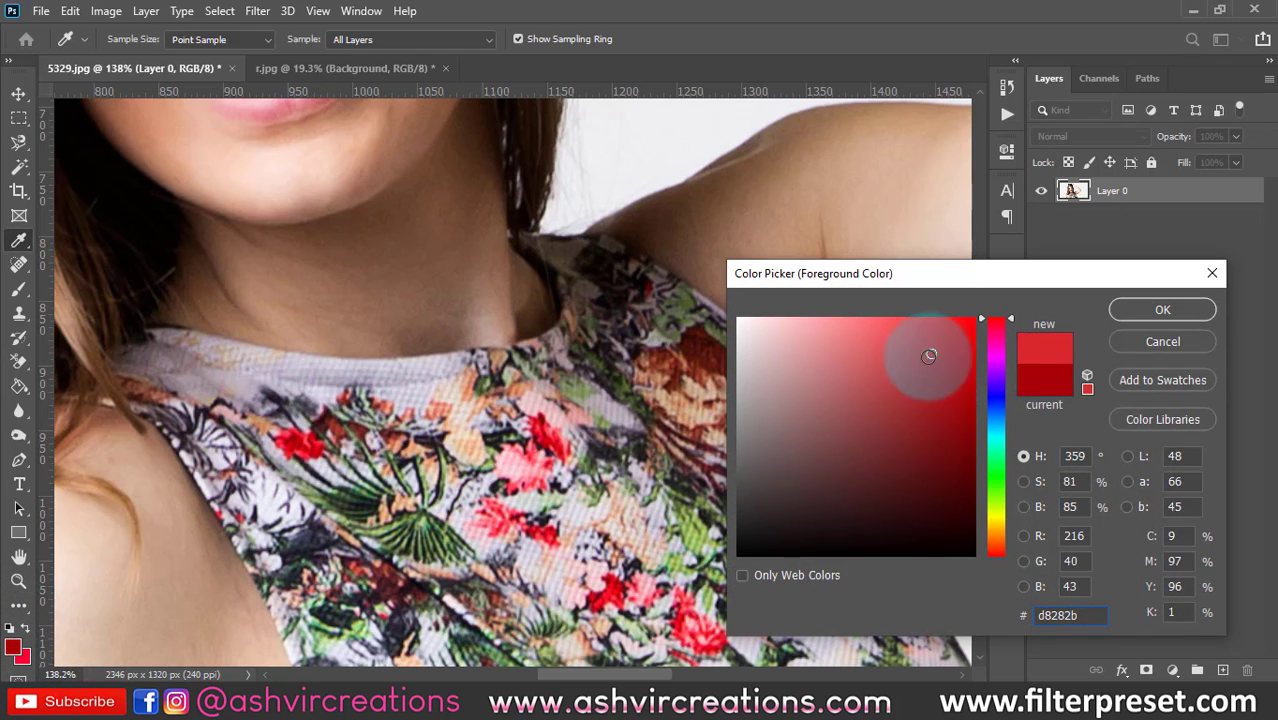
pyautogui.click(1127, 313)
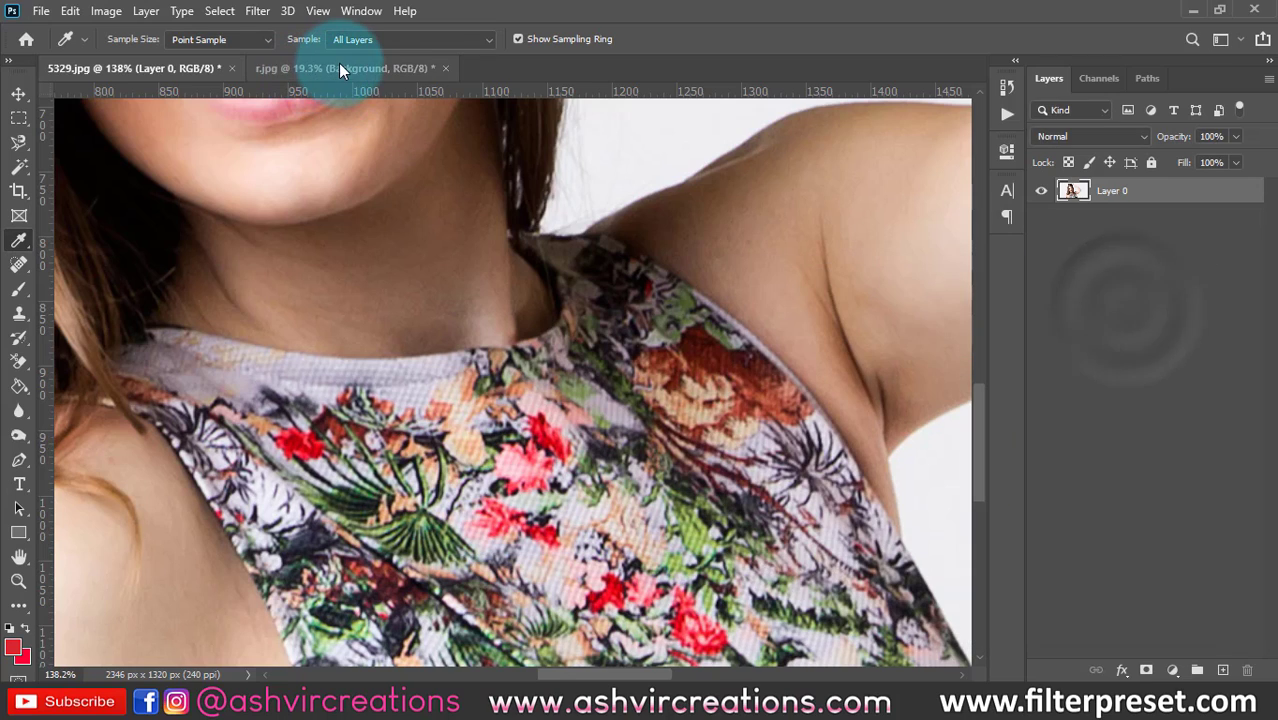
# Step: Fill the salmon sky in r.jpg with the red foreground color using the Paint Bucket tool
pyautogui.click(338, 66)
pyautogui.scroll(2, 375, 376)
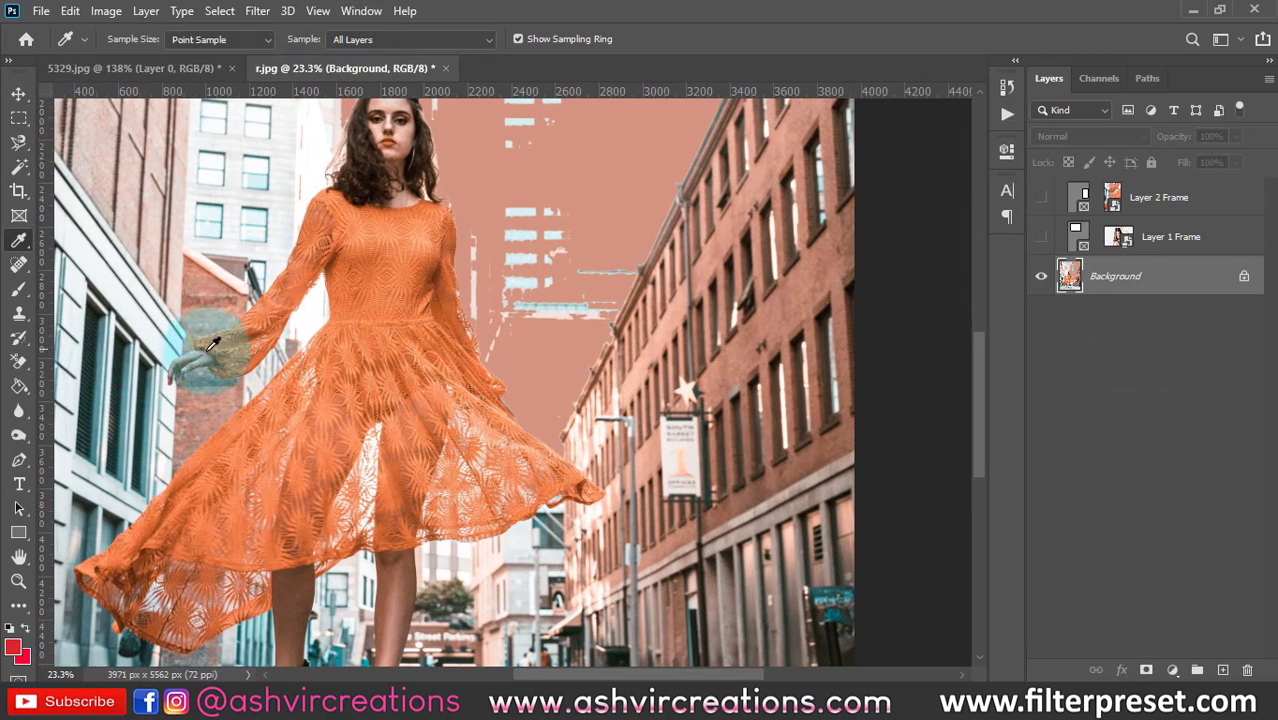
pyautogui.click(19, 387)
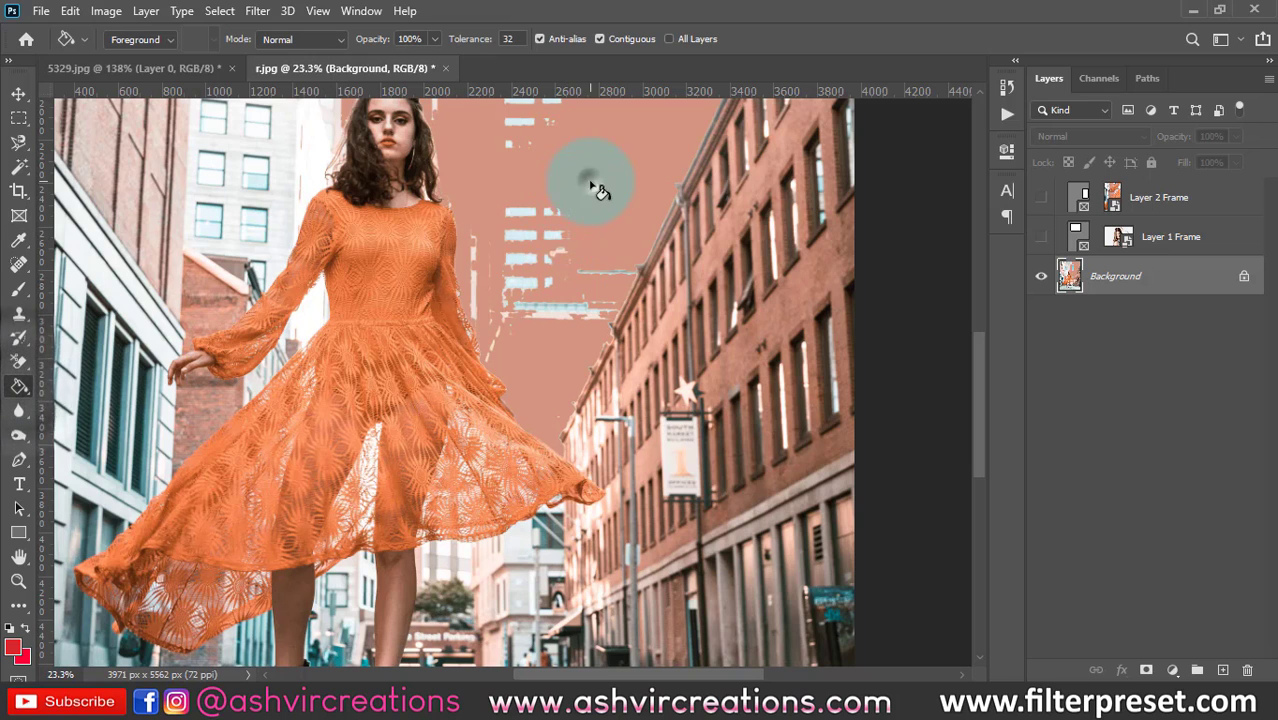
pyautogui.click(592, 186)
pyautogui.scroll(-3, 600, 195)
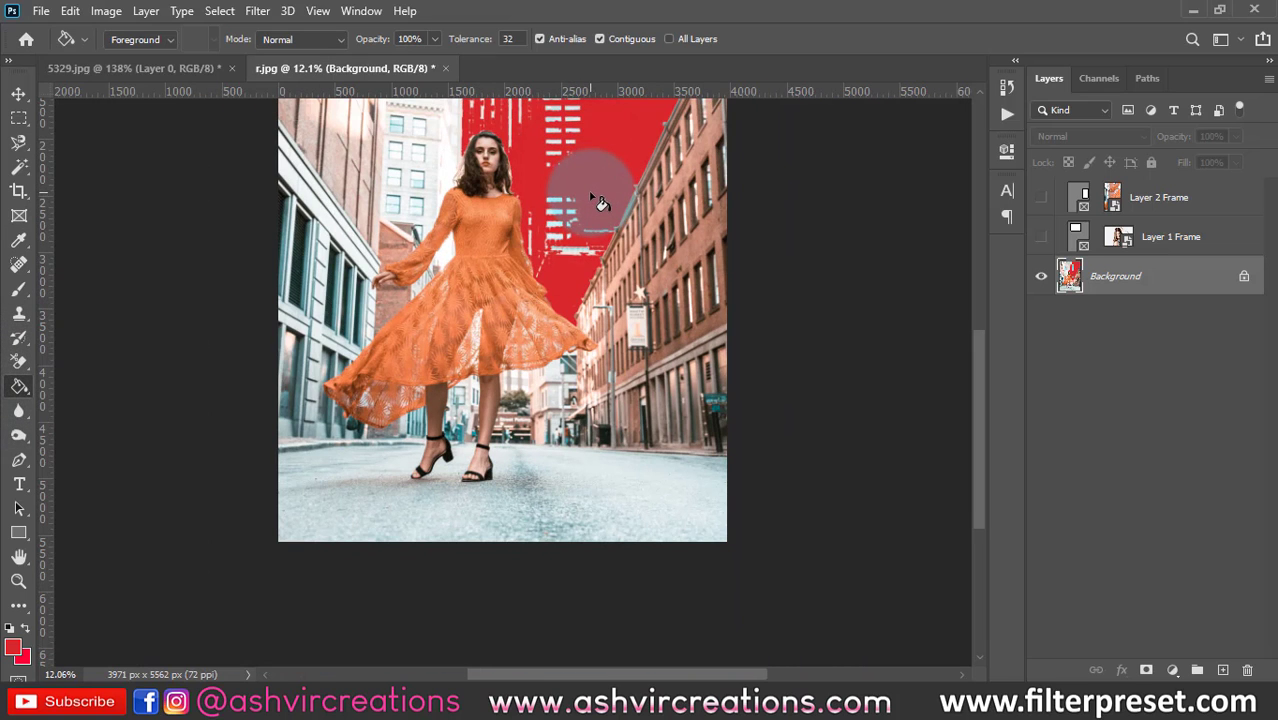
pyautogui.scroll(-3, 600, 202)
pyautogui.scroll(2, 600, 202)
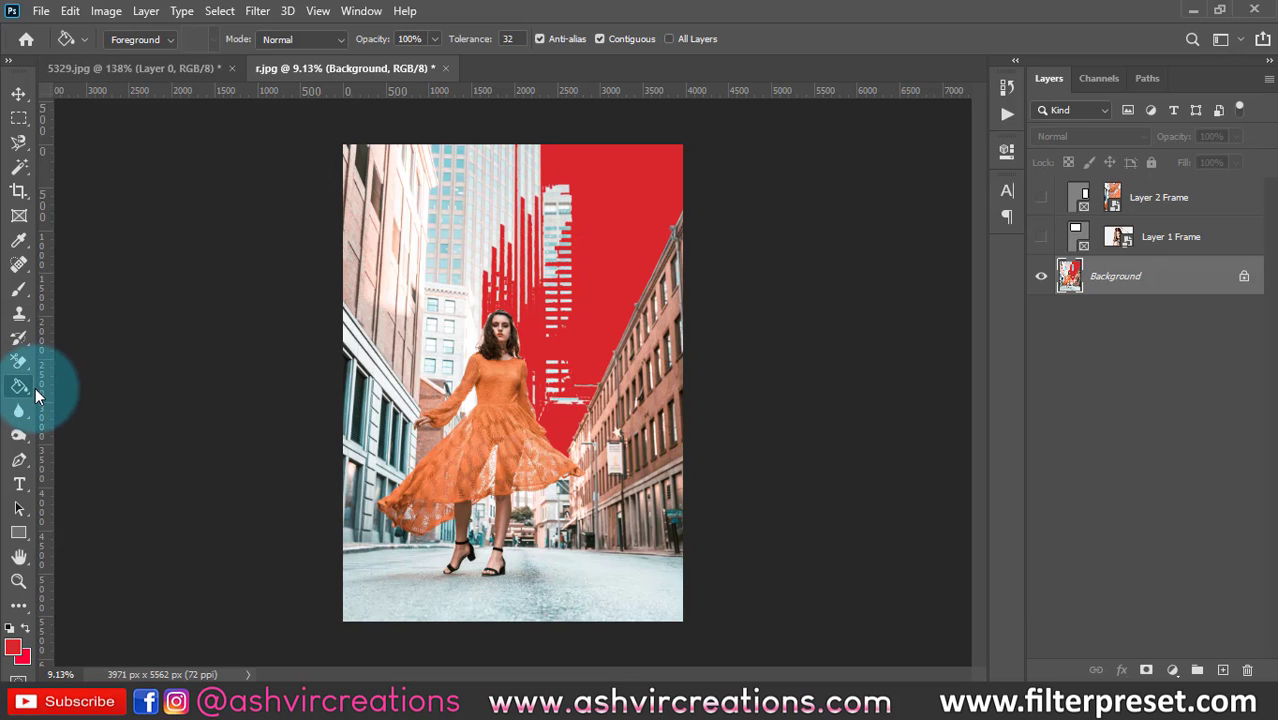
# Step: Show the Eyedropper tool variants and activate the Spot Healing Brush tool
pyautogui.click(18, 247)
pyautogui.rightClick(18, 247)
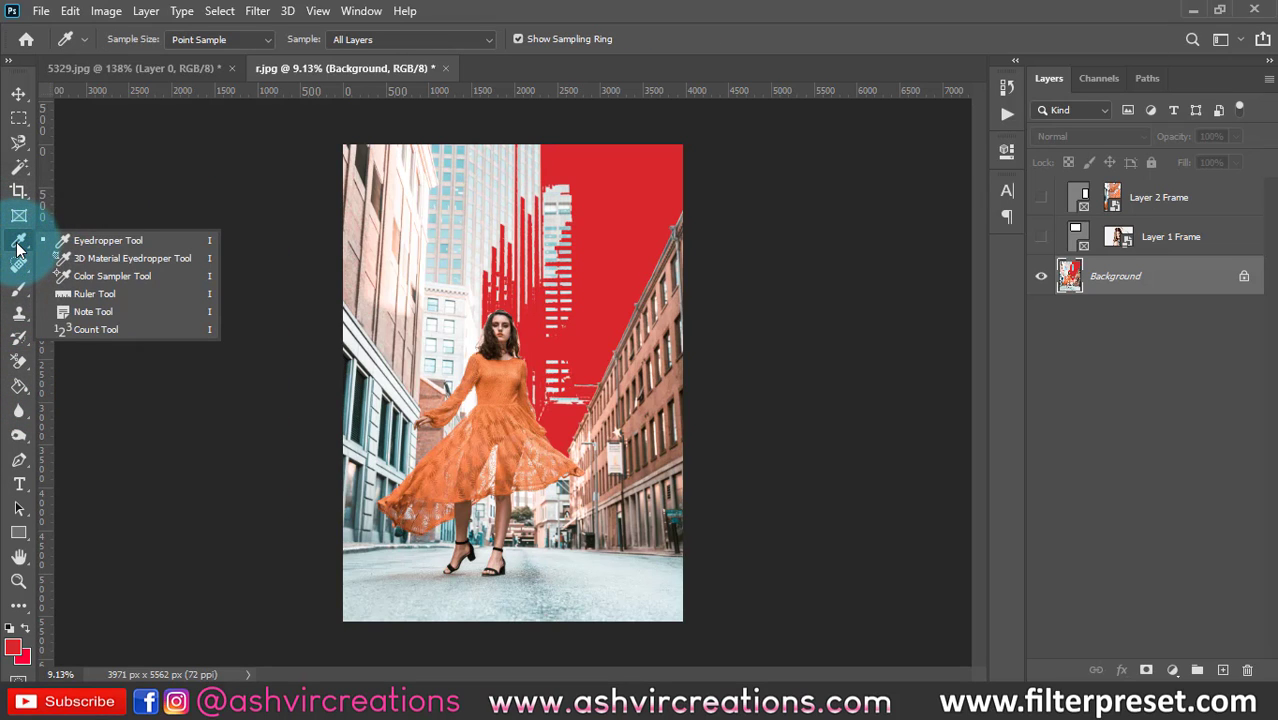
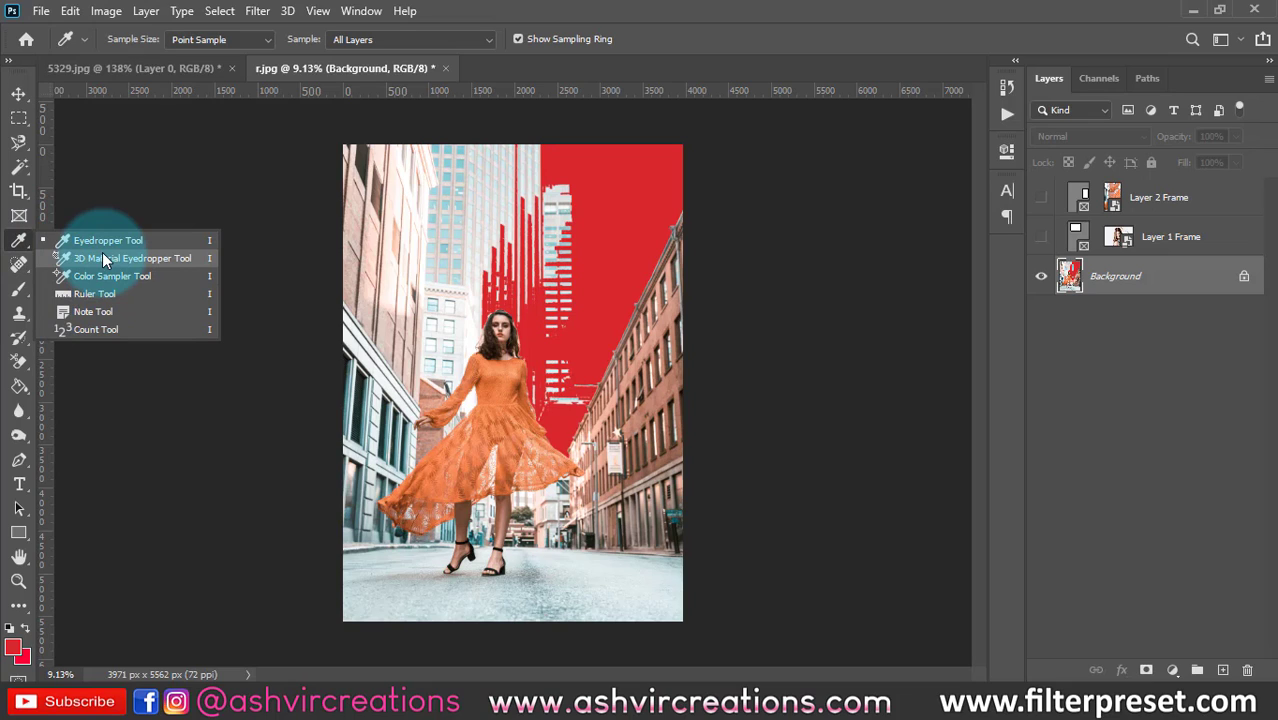
pyautogui.click(19, 265)
pyautogui.rightClick(19, 265)
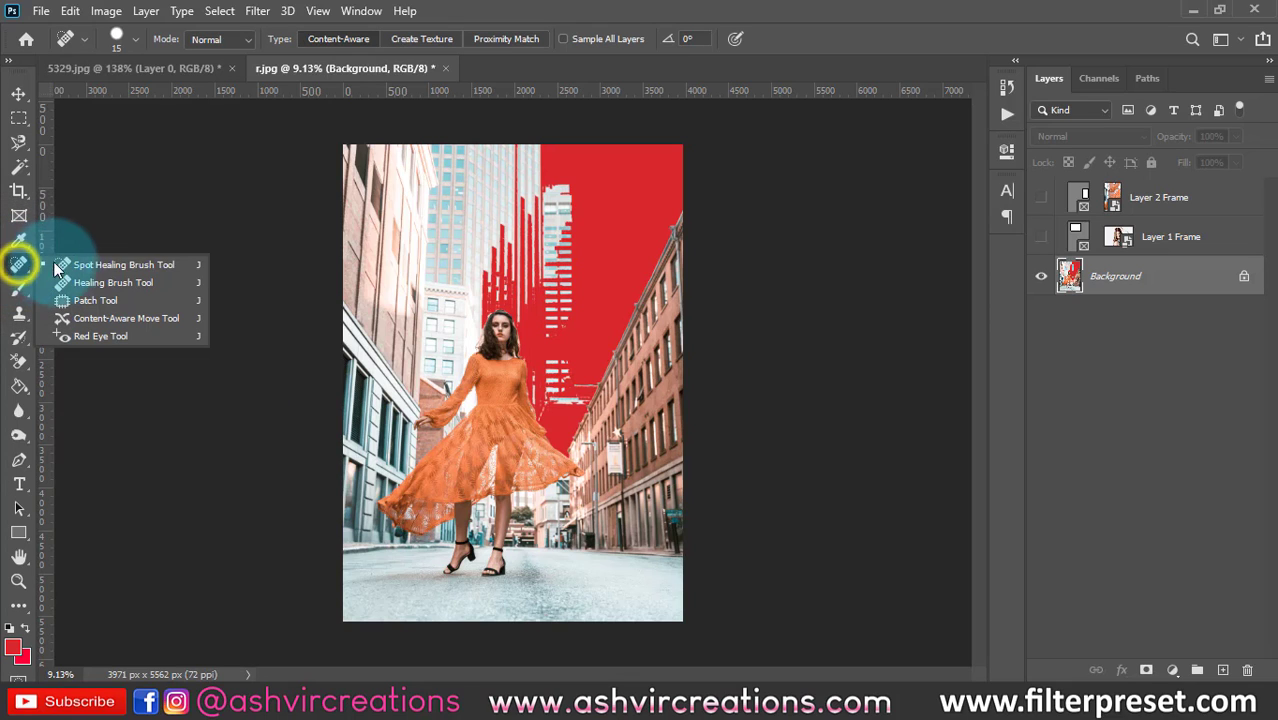
pyautogui.click(22, 264)
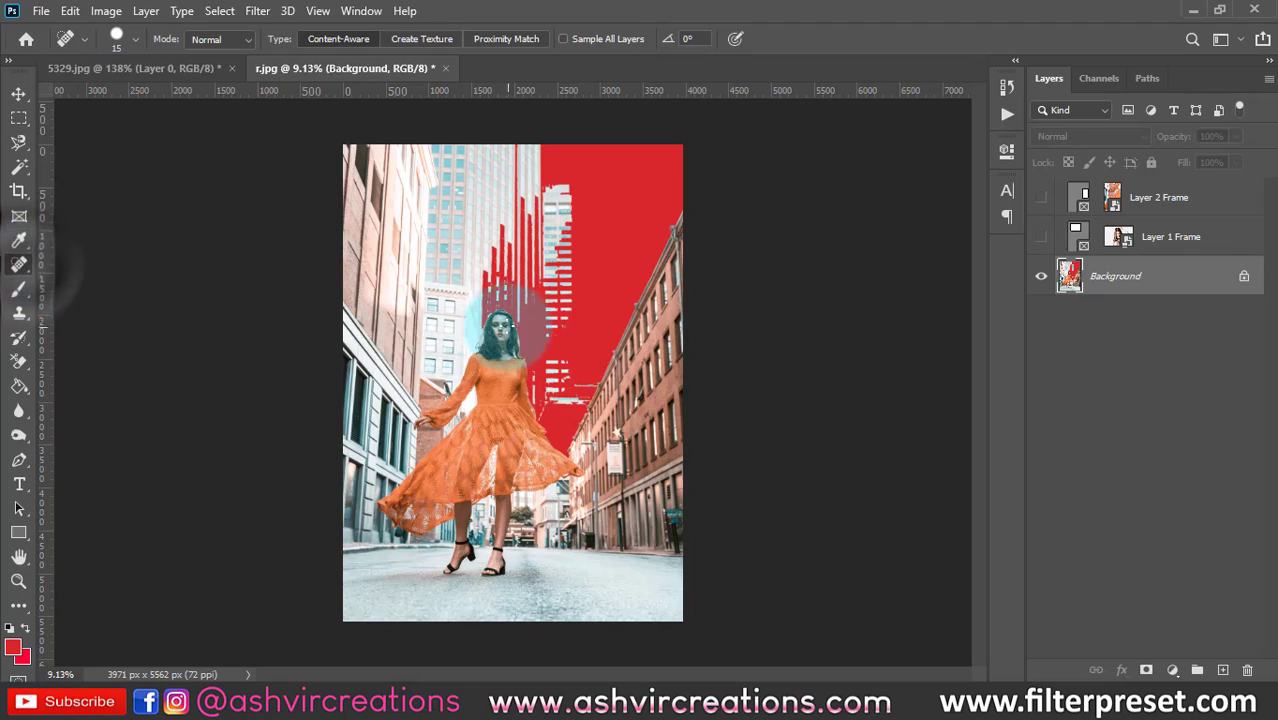
# Step: In 5329.jpg, heal the dark print mark on the pale fabric near the lower edge of the floral top
pyautogui.scroll(4, 478, 315)
pyautogui.click(184, 68)
pyautogui.scroll(2, 470, 370)
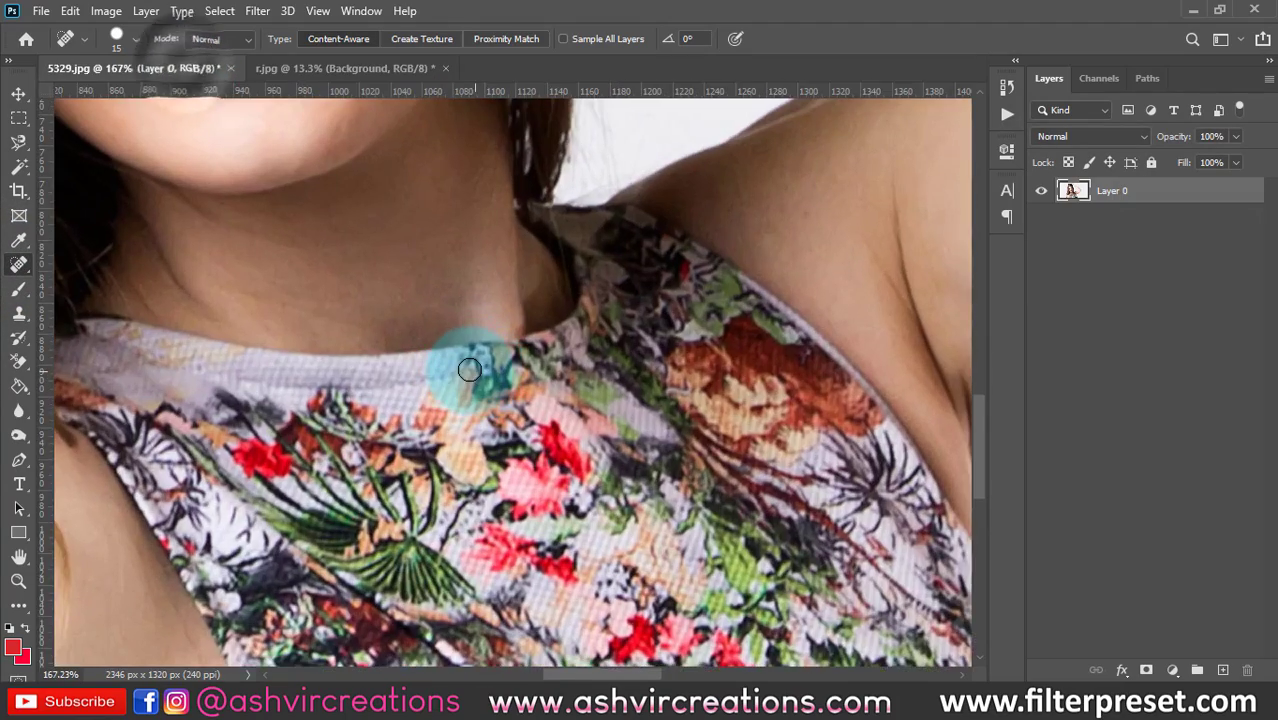
pyautogui.scroll(-10, 469, 368)
pyautogui.scroll(-4, 468, 369)
pyautogui.scroll(9, 422, 370)
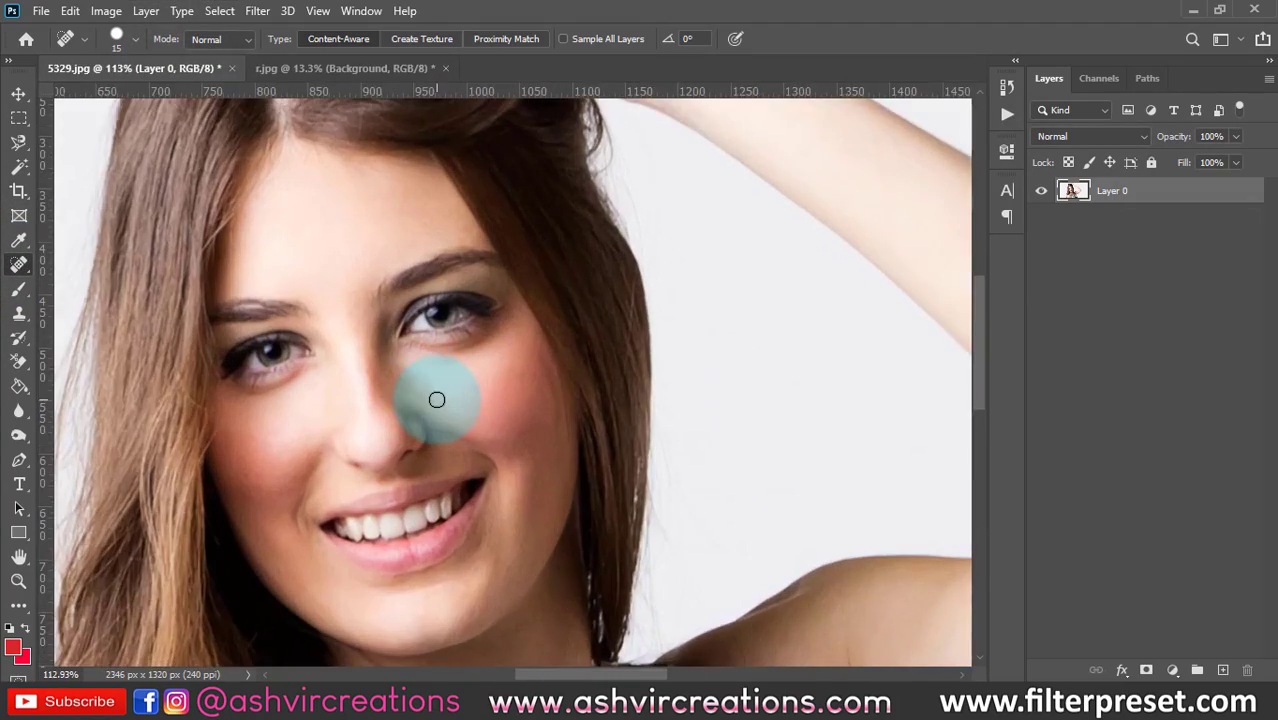
pyautogui.scroll(-6, 436, 400)
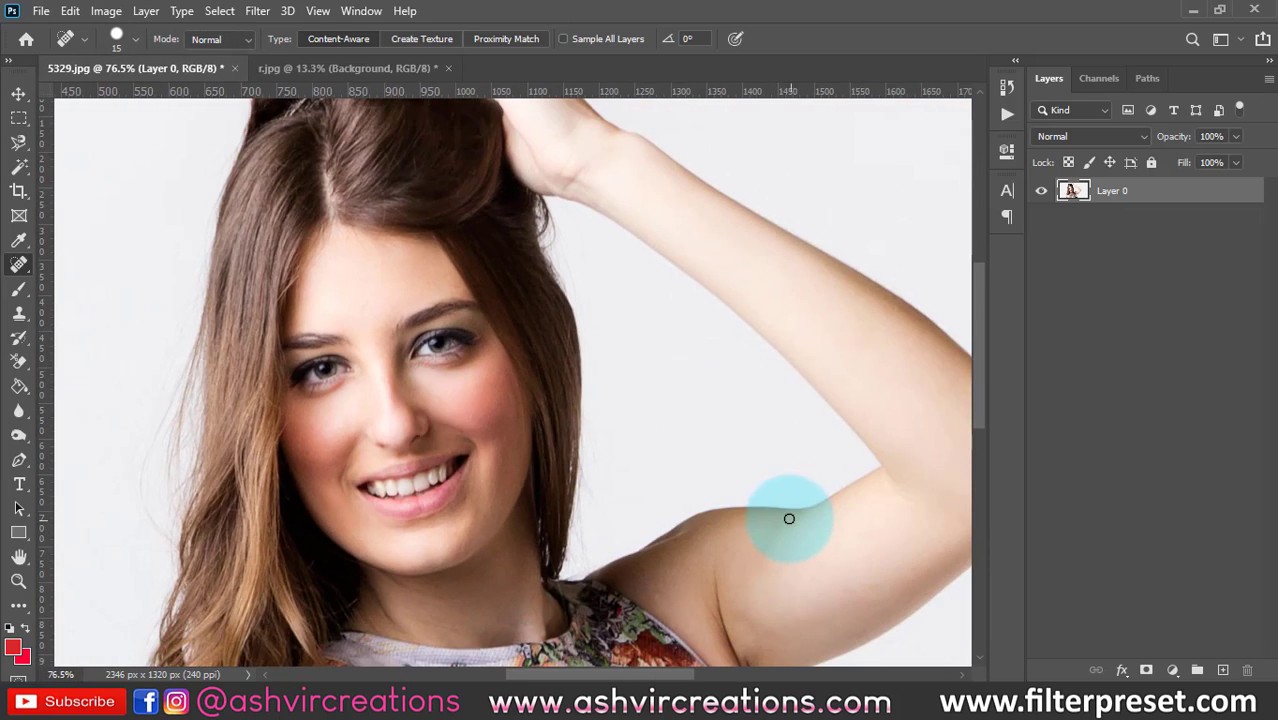
pyautogui.scroll(-4, 546, 583)
pyautogui.scroll(-2, 546, 583)
pyautogui.scroll(4, 600, 480)
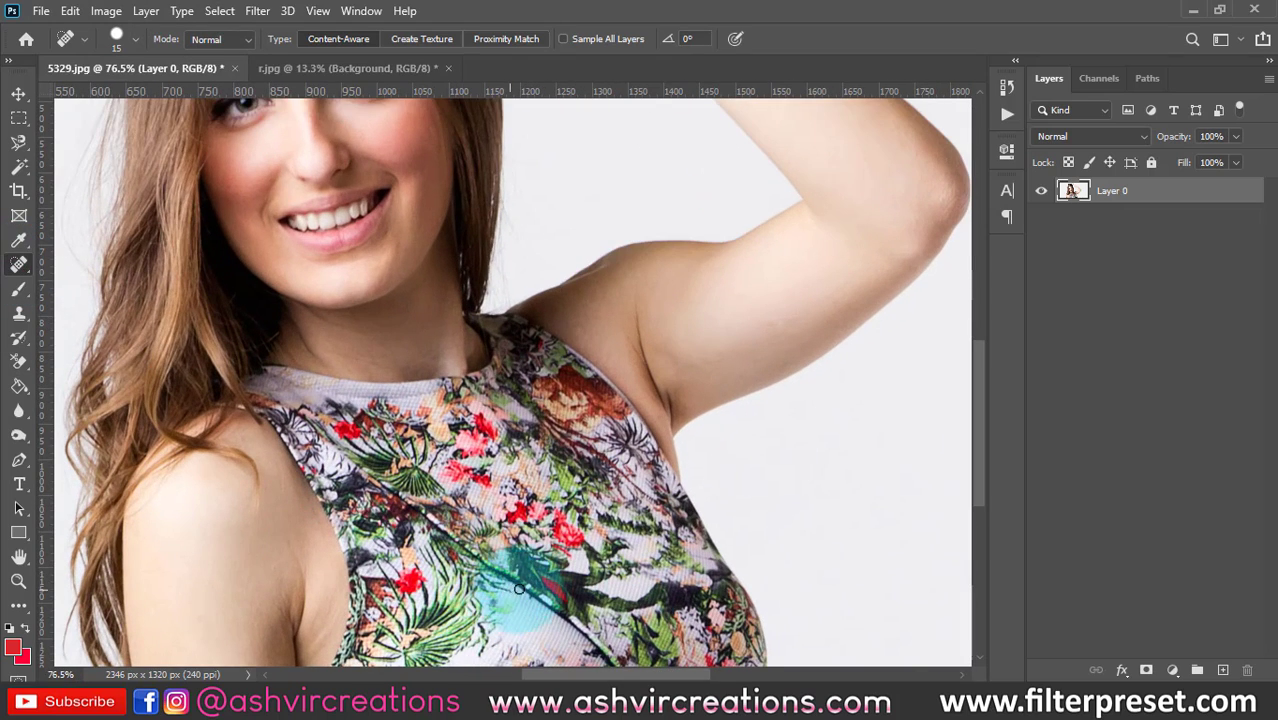
pyautogui.scroll(-5, 978, 436)
pyautogui.scroll(3, 736, 428)
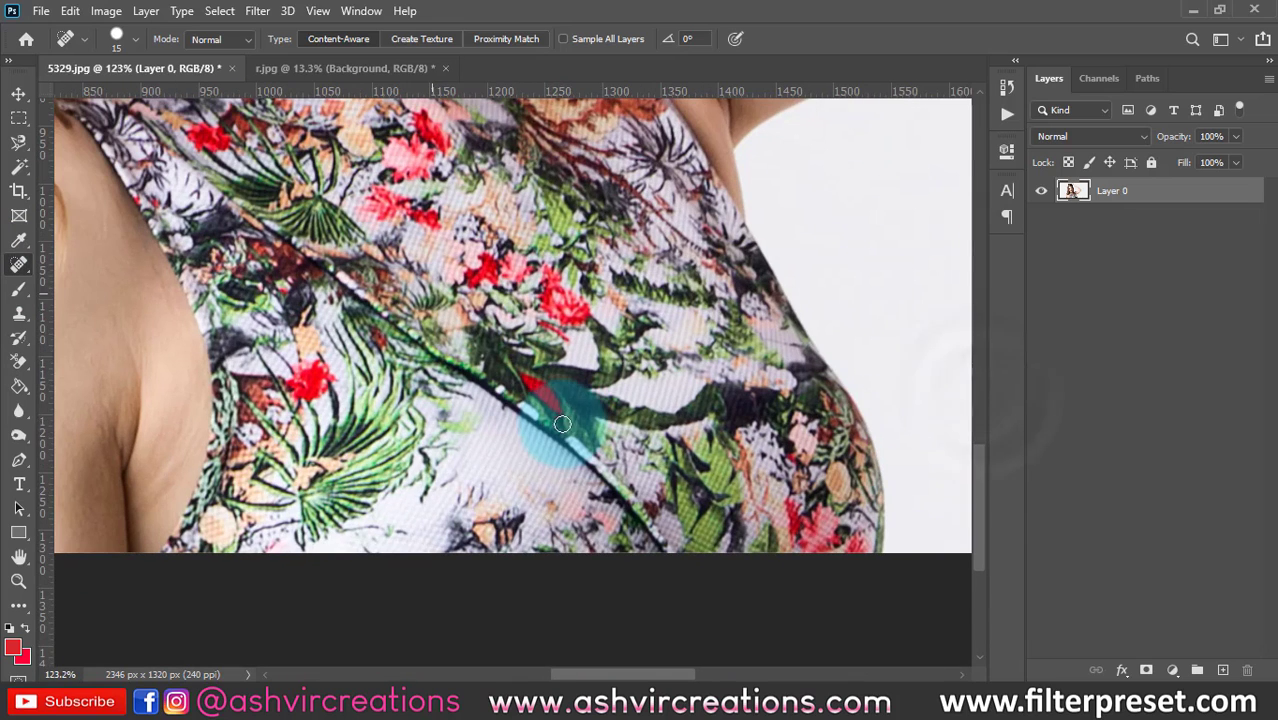
pyautogui.moveTo(557, 510)
pyautogui.mouseDown()
pyautogui.moveTo(587, 505)
pyautogui.moveTo(536, 510)
pyautogui.mouseUp()
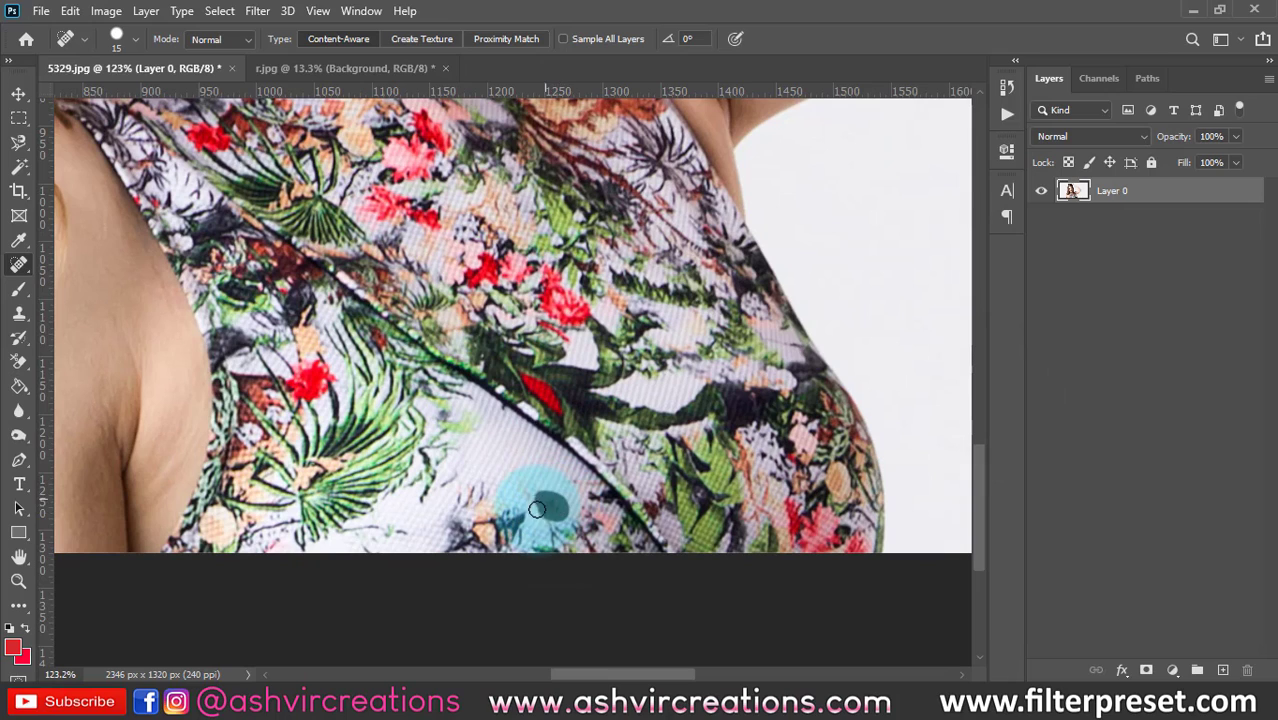
# Step: Heal the remaining dark print marks beside the green palm leaves and along the lower edge of the top
pyautogui.scroll(4, 558, 473)
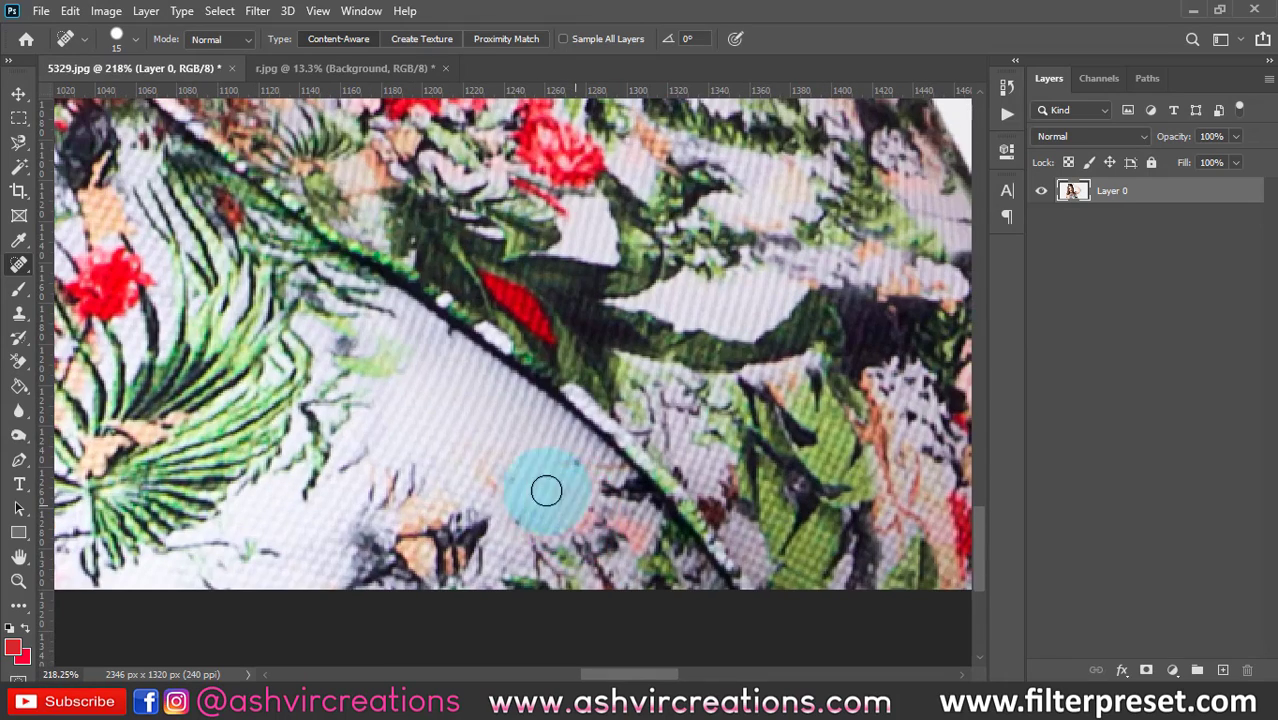
pyautogui.scroll(-4, 552, 483)
pyautogui.scroll(3, 420, 500)
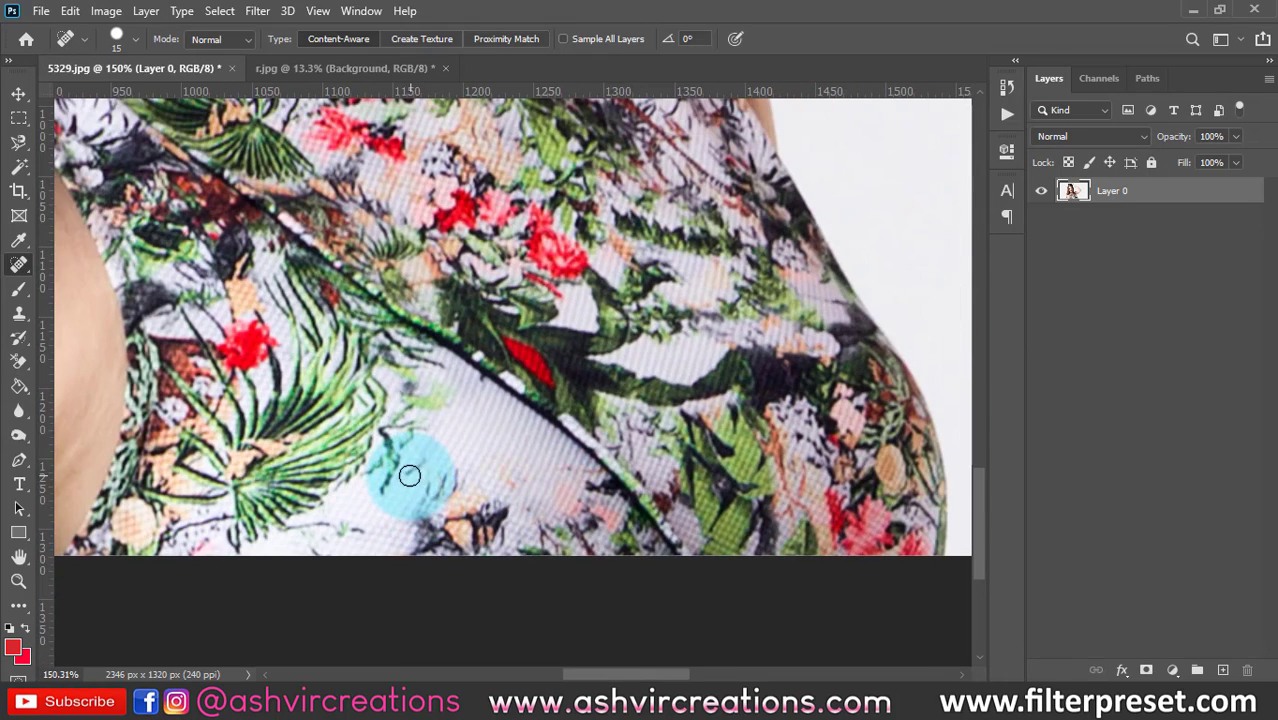
pyautogui.moveTo(409, 475)
pyautogui.mouseDown()
pyautogui.moveTo(418, 452)
pyautogui.moveTo(427, 459)
pyautogui.mouseUp()
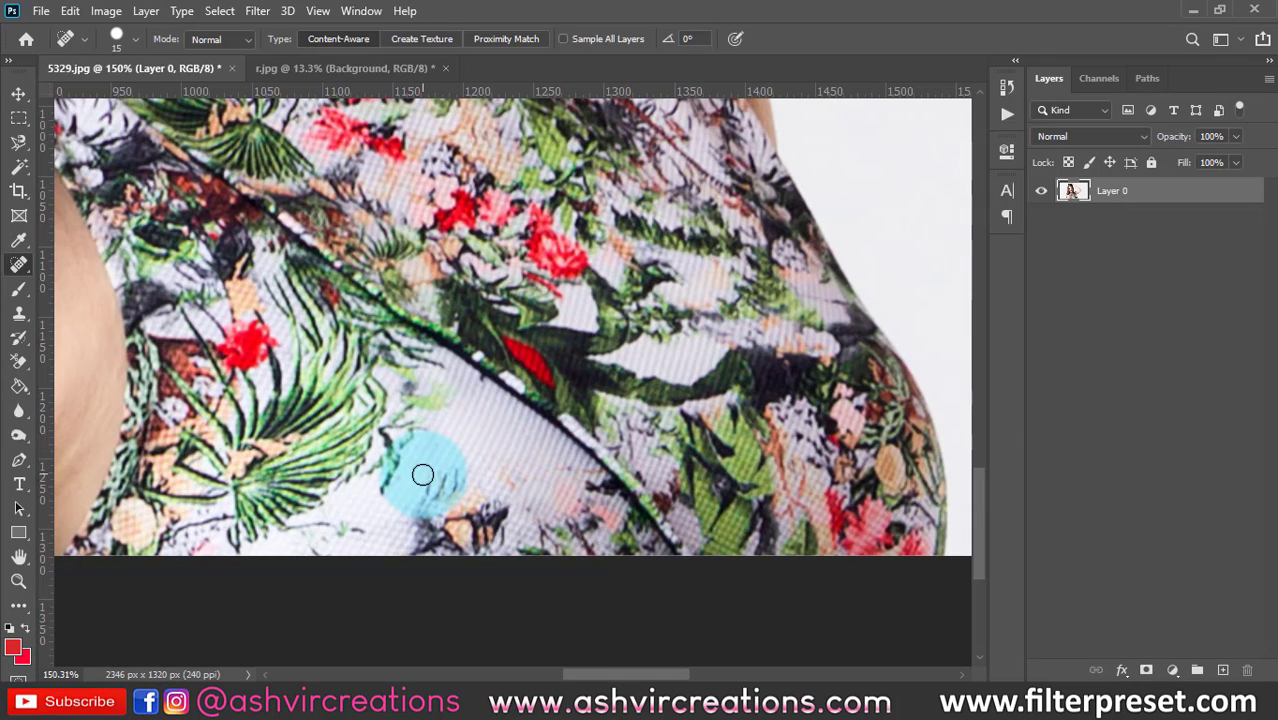
pyautogui.moveTo(363, 532)
pyautogui.mouseDown()
pyautogui.moveTo(340, 524)
pyautogui.moveTo(294, 548)
pyautogui.moveTo(349, 538)
pyautogui.mouseUp()
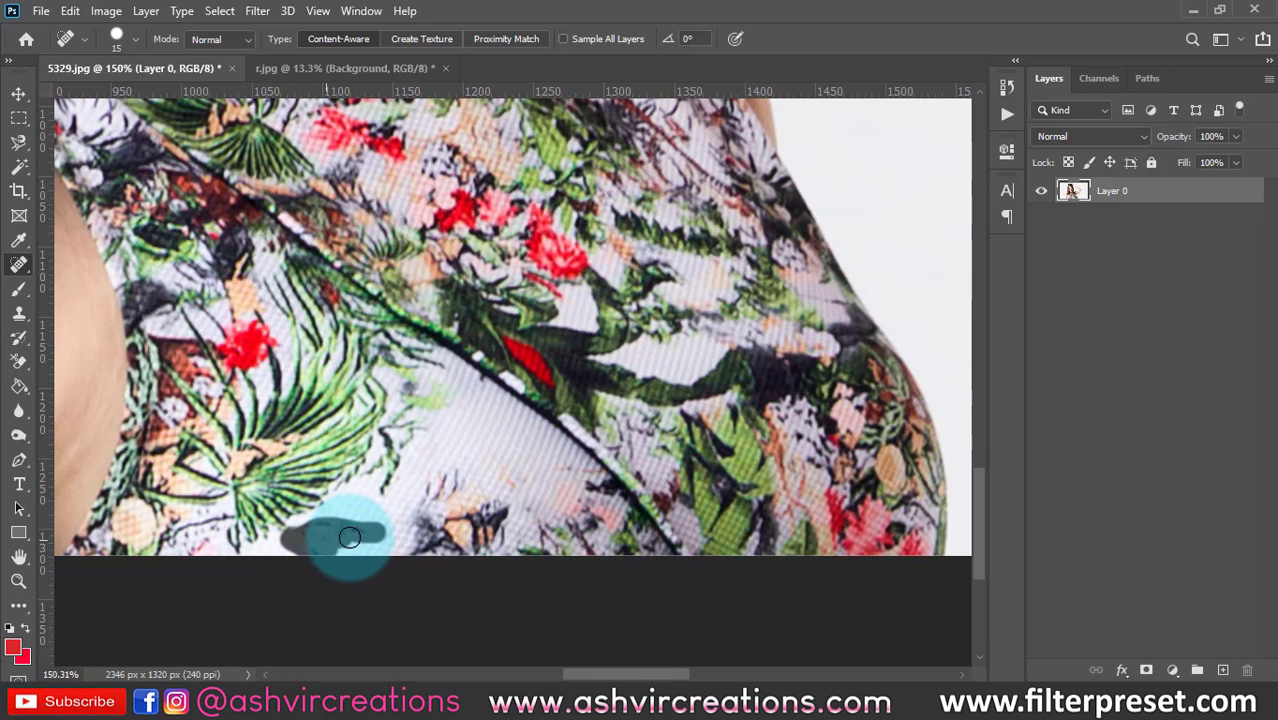
# Step: Set the Spot Healing Brush size to 51 px for retouching the skin beside the armpit
pyautogui.scroll(-2, 363, 532)
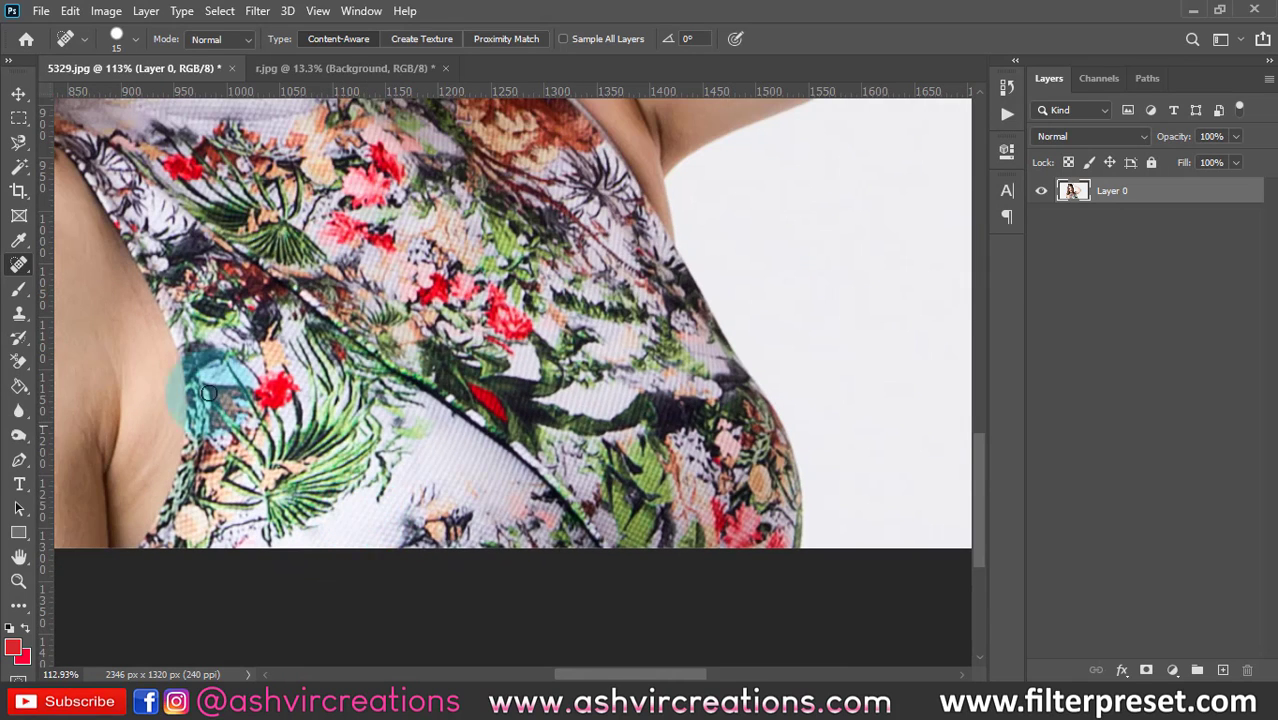
pyautogui.scroll(-2, 171, 371)
pyautogui.scroll(3, 94, 408)
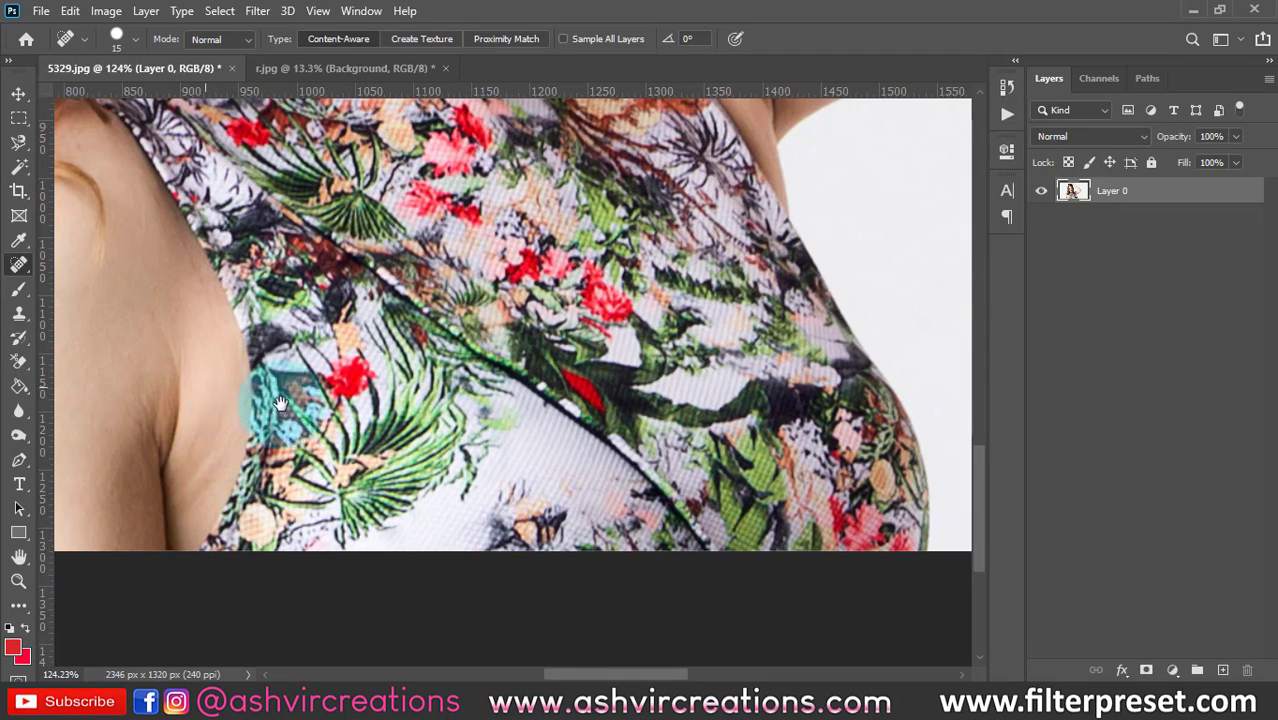
pyautogui.hscroll(-3, 513, 408)
pyautogui.scroll(-2, 472, 408)
pyautogui.scroll(2, 480, 386)
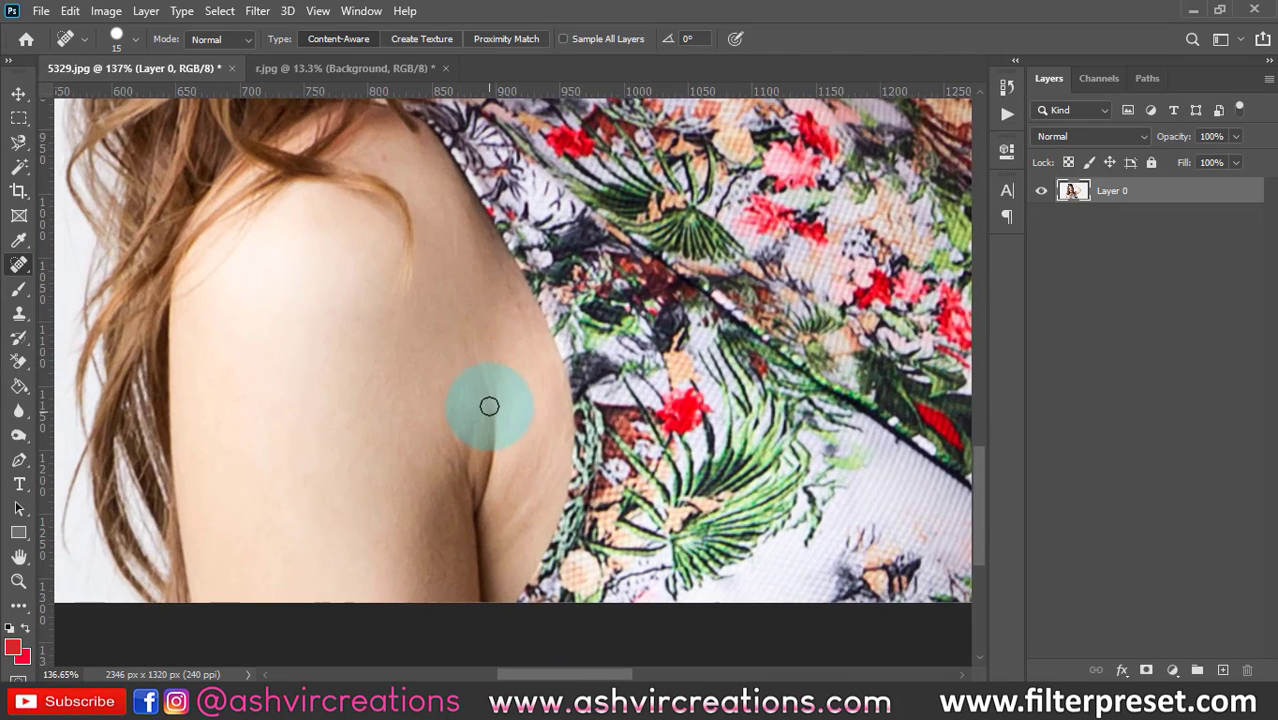
pyautogui.click(136, 42)
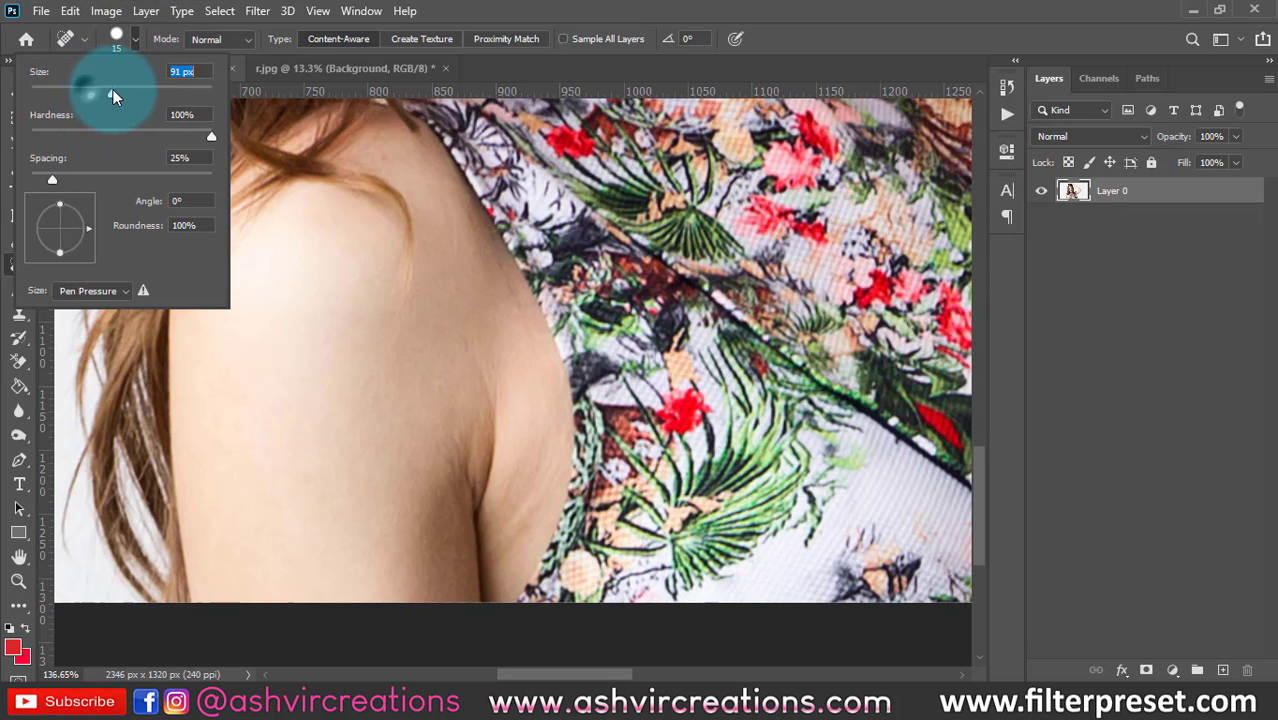
pyautogui.moveTo(113, 92); pyautogui.dragTo(71, 91)
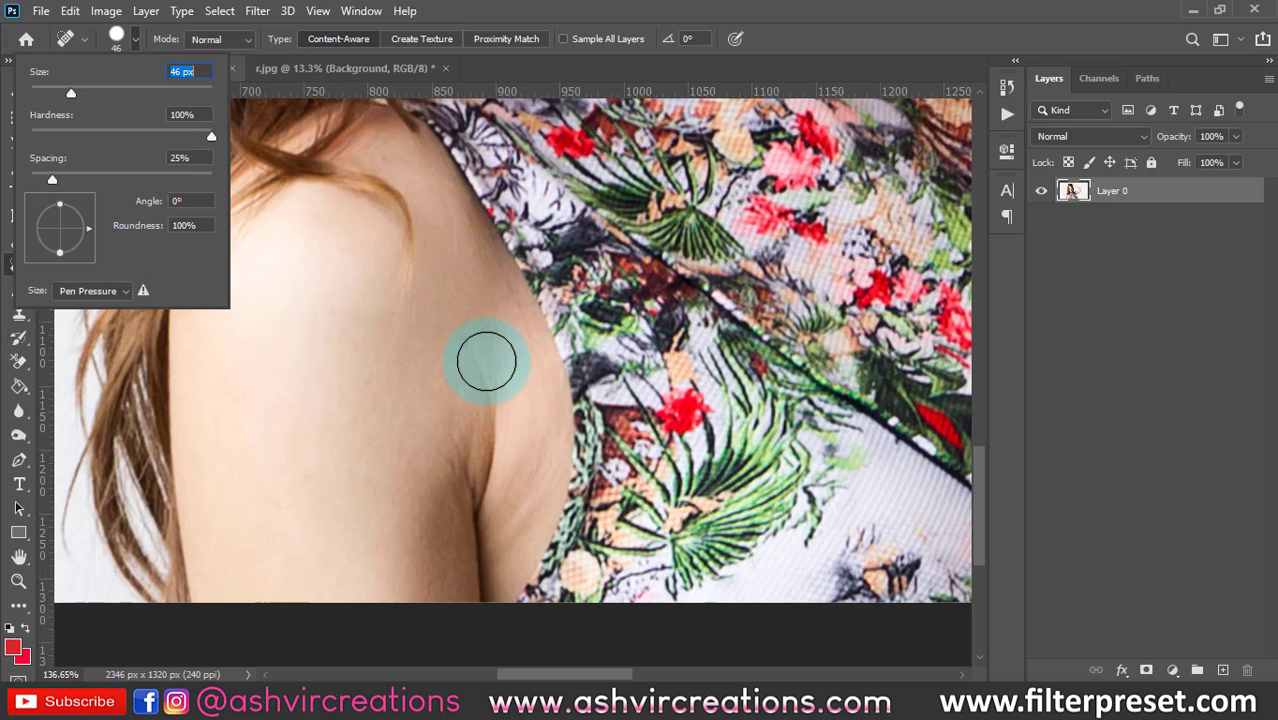
pyautogui.moveTo(71, 93)
pyautogui.mouseDown()
pyautogui.moveTo(111, 93)
pyautogui.moveTo(77, 94)
pyautogui.mouseUp()
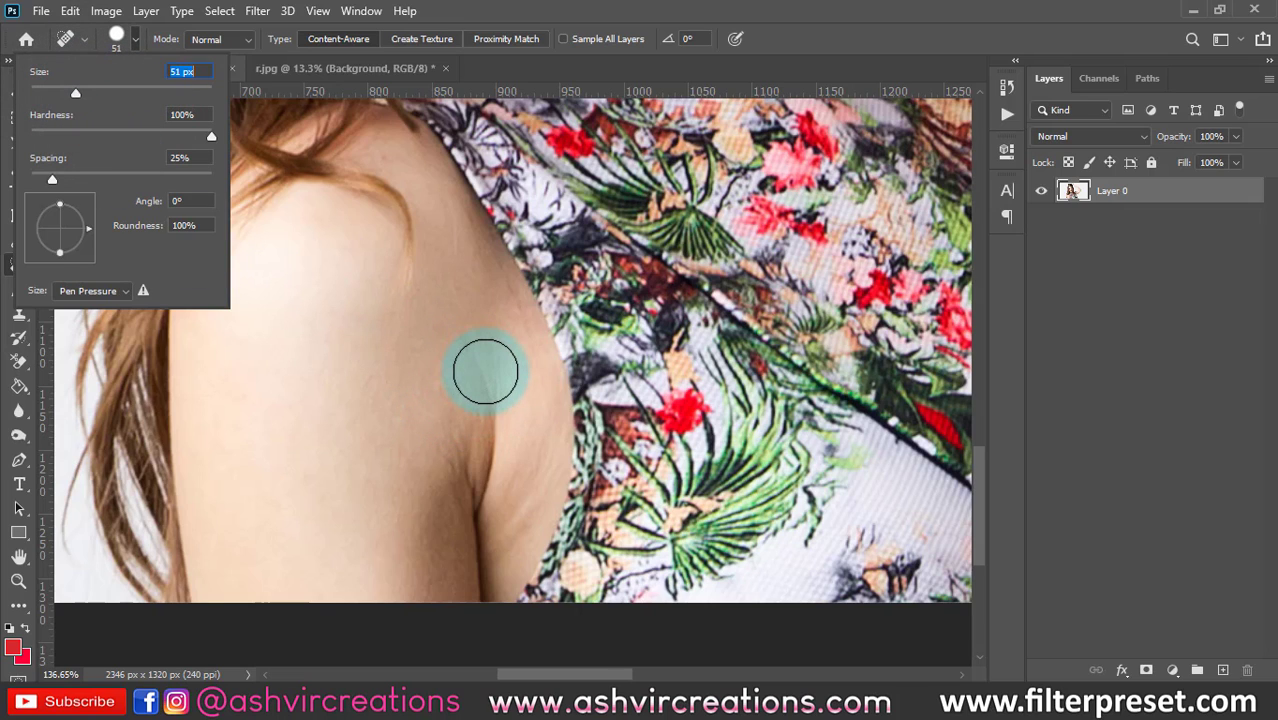
# Step: Heal the upper part of the skin crease between the woman's arm and torso with the Spot Healing Brush
pyautogui.moveTo(487, 370); pyautogui.dragTo(490, 467)
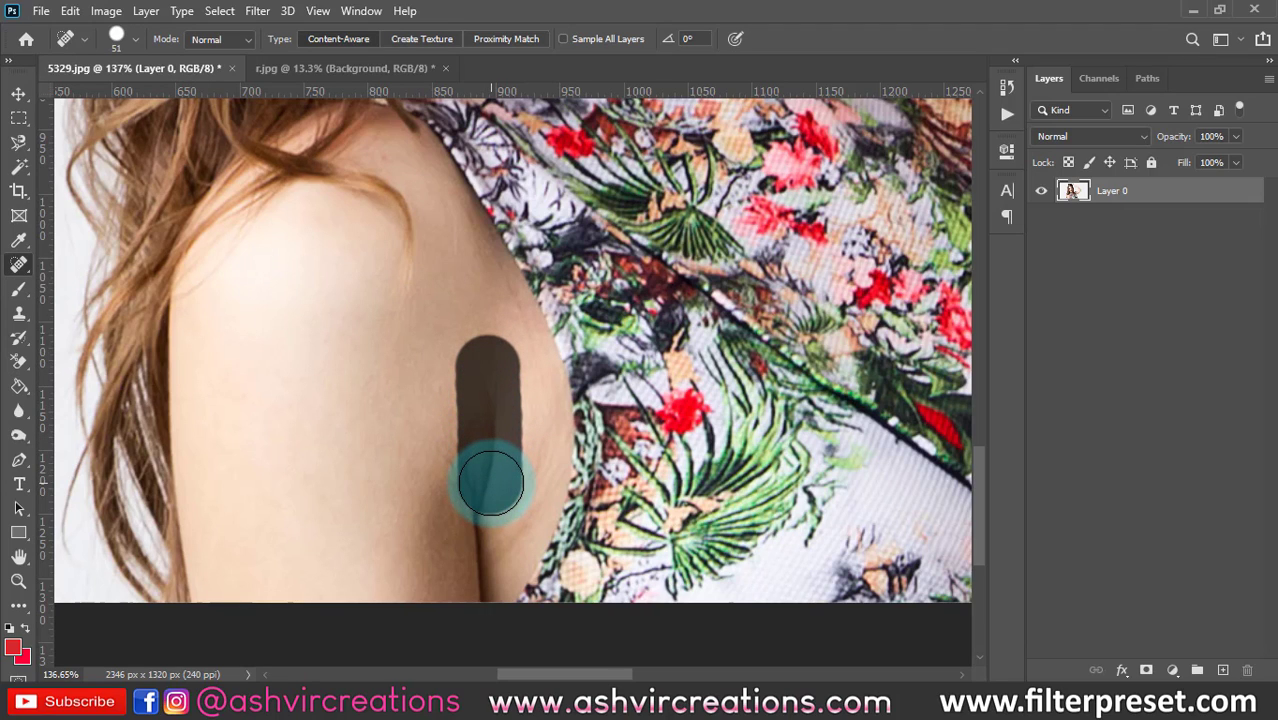
pyautogui.moveTo(491, 484); pyautogui.dragTo(491, 484)
pyautogui.scroll(-4, 493, 485)
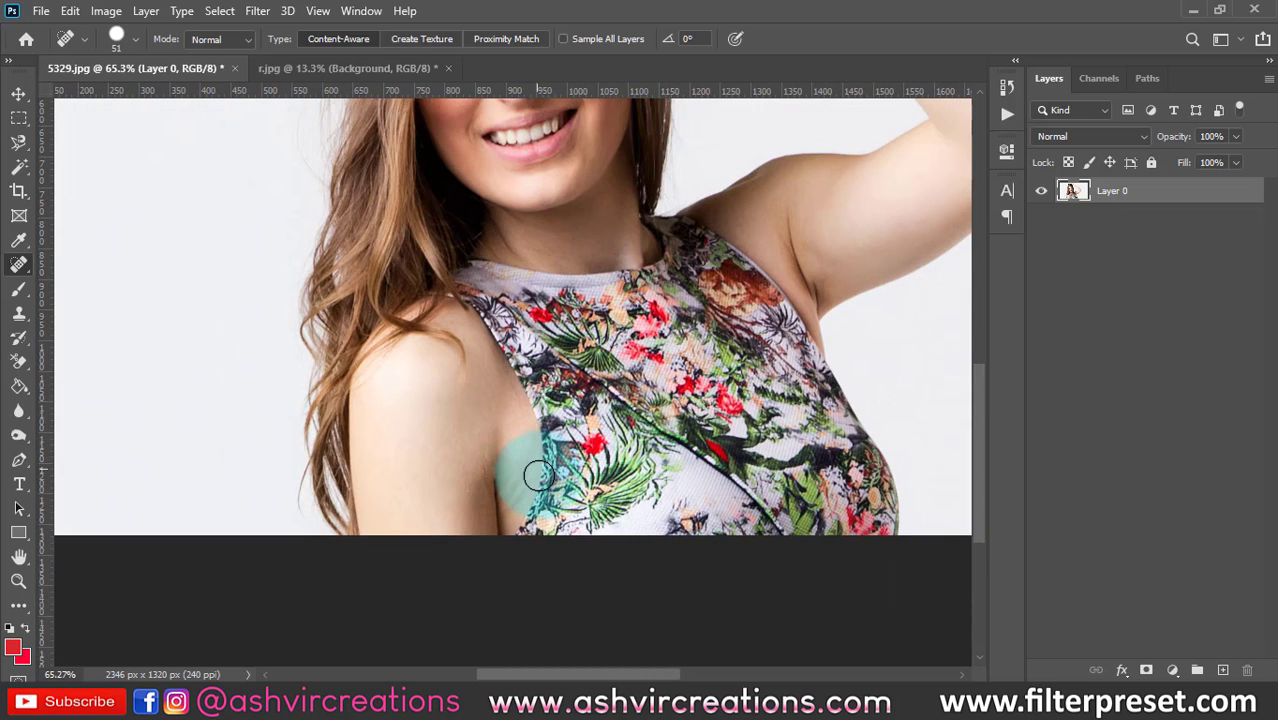
pyautogui.scroll(4, 561, 530)
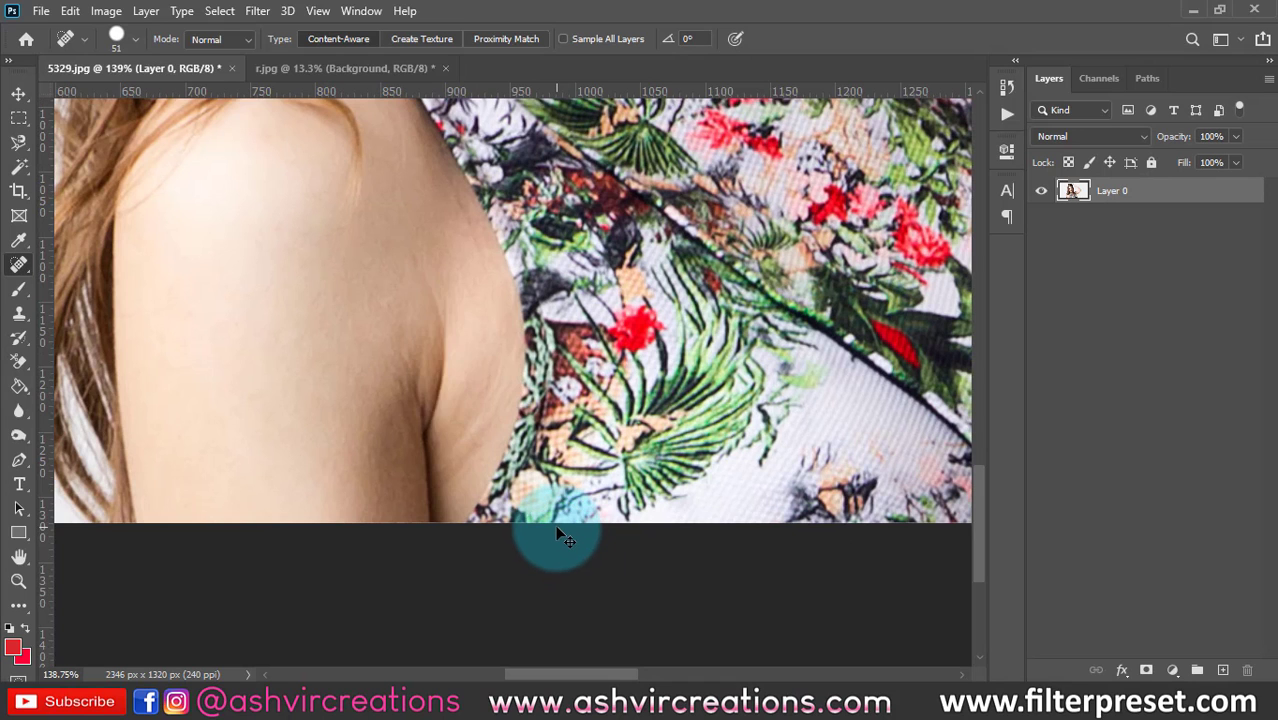
# Step: Heal the upper part of the skin crease at the raised arm's armpit with the Spot Healing Brush
pyautogui.moveTo(522, 314); pyautogui.dragTo(187, 501)
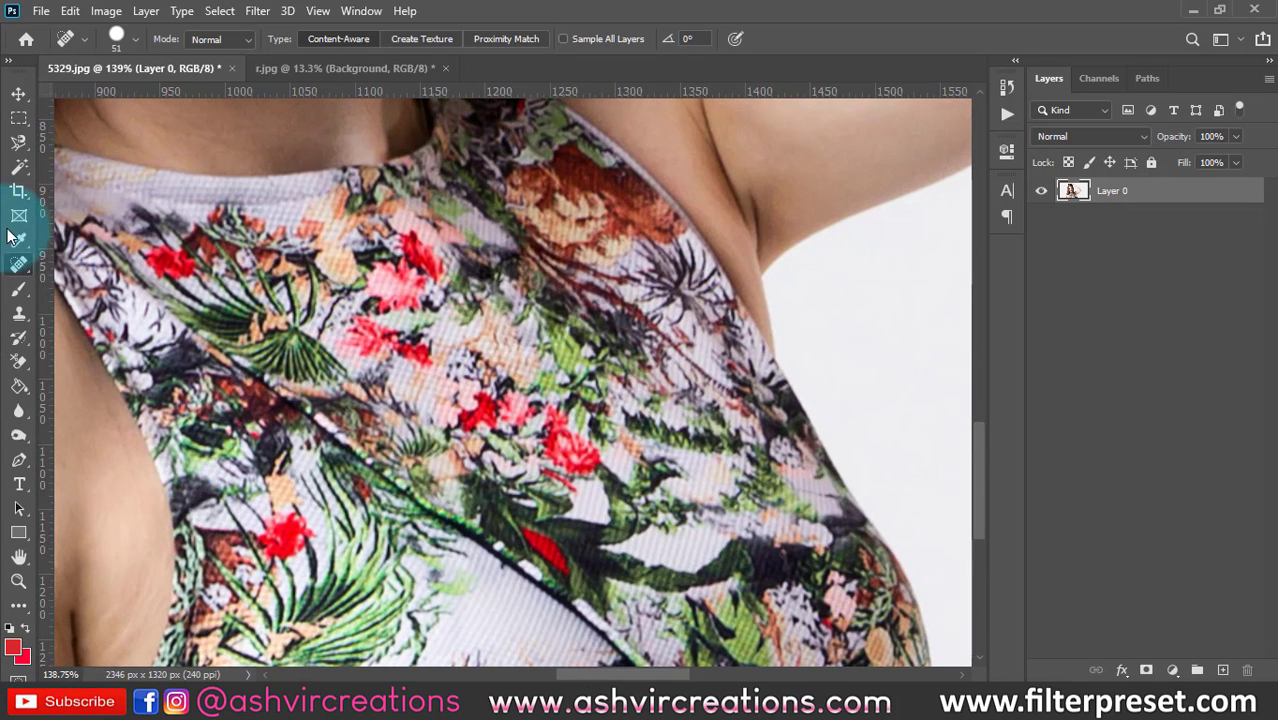
pyautogui.moveTo(676, 310); pyautogui.dragTo(328, 565)
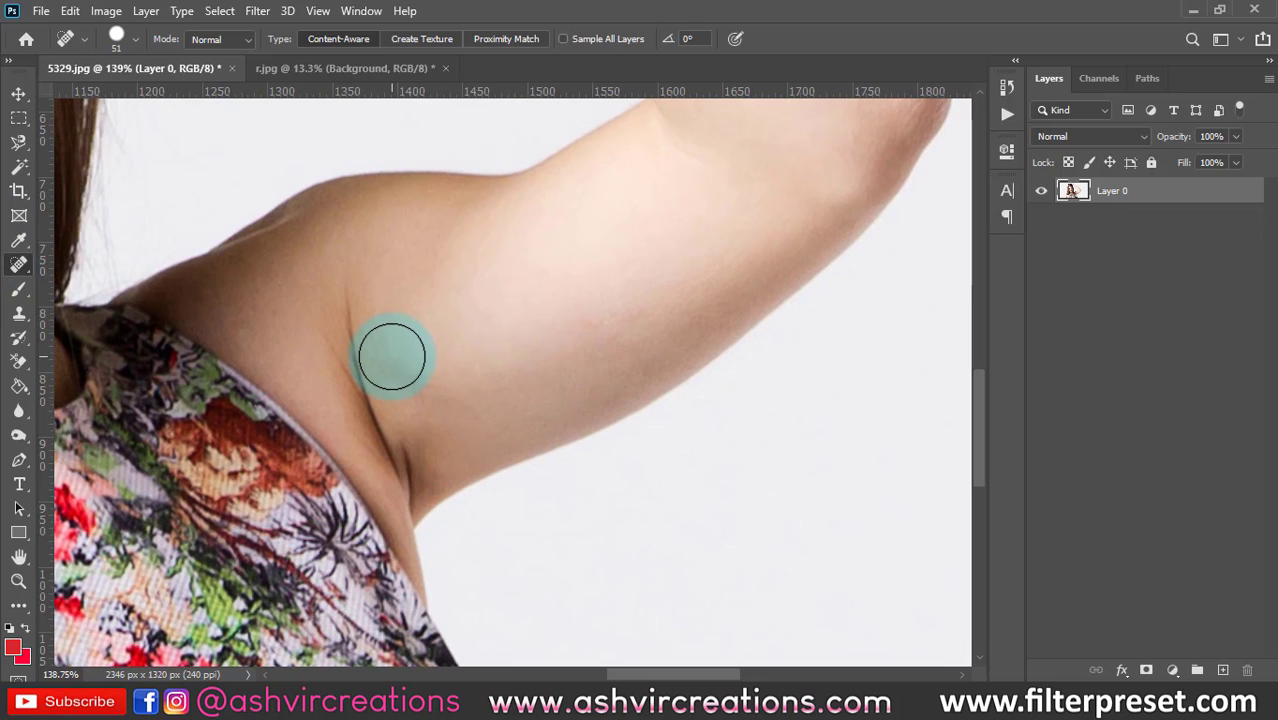
pyautogui.moveTo(353, 285)
pyautogui.mouseDown()
pyautogui.moveTo(357, 372)
pyautogui.moveTo(402, 463)
pyautogui.moveTo(421, 426)
pyautogui.mouseUp()
# Step: Reduce the Spot Healing Brush to 30 px and heal the remaining dark crease at the raised arm's armpit
pyautogui.scroll(3, 462, 424)
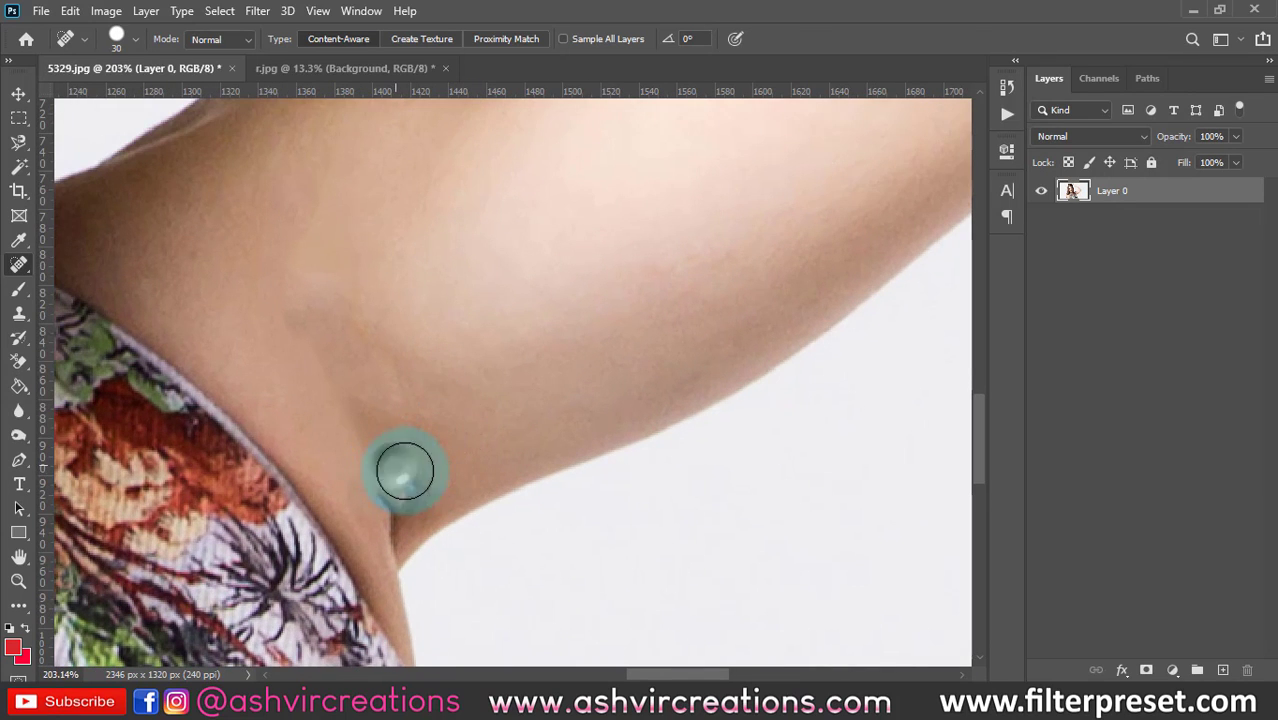
pyautogui.moveTo(405, 470)
pyautogui.mouseDown()
pyautogui.moveTo(431, 503)
pyautogui.moveTo(385, 494)
pyautogui.mouseUp()
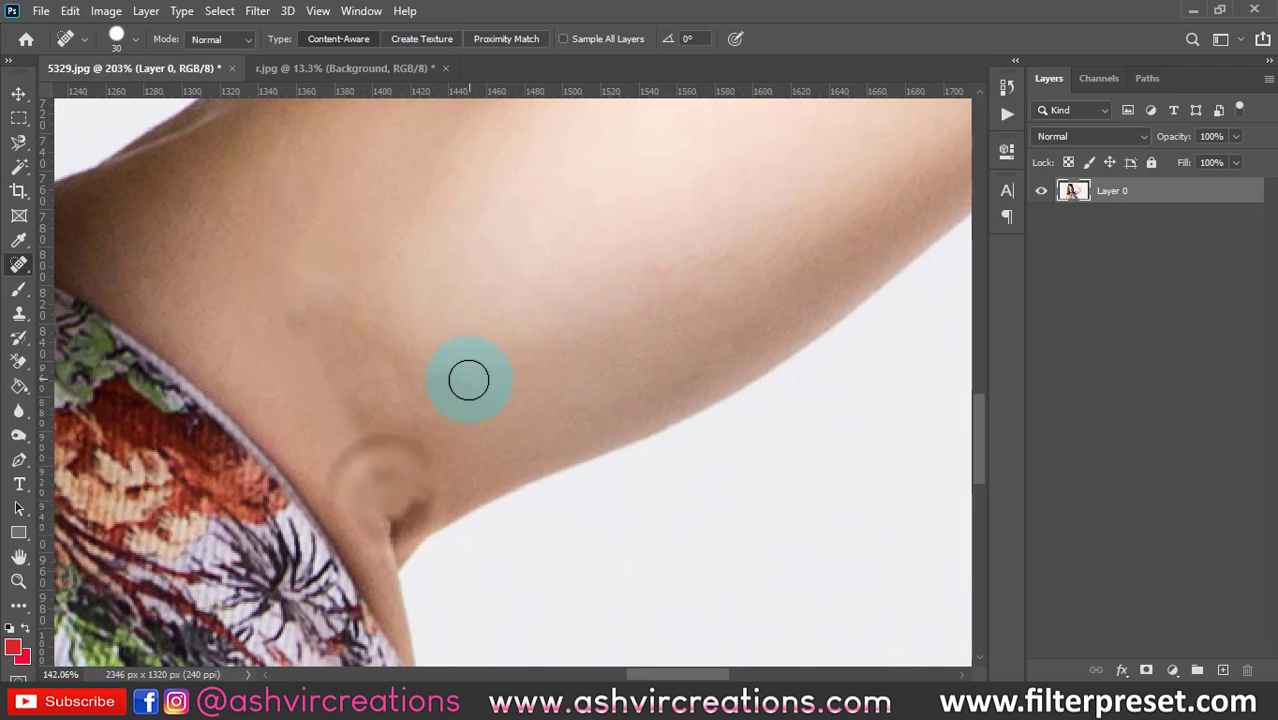
pyautogui.scroll(-5, 469, 379)
pyautogui.scroll(4, 456, 414)
pyautogui.moveTo(430, 438); pyautogui.dragTo(438, 428)
pyautogui.scroll(-5, 496, 345)
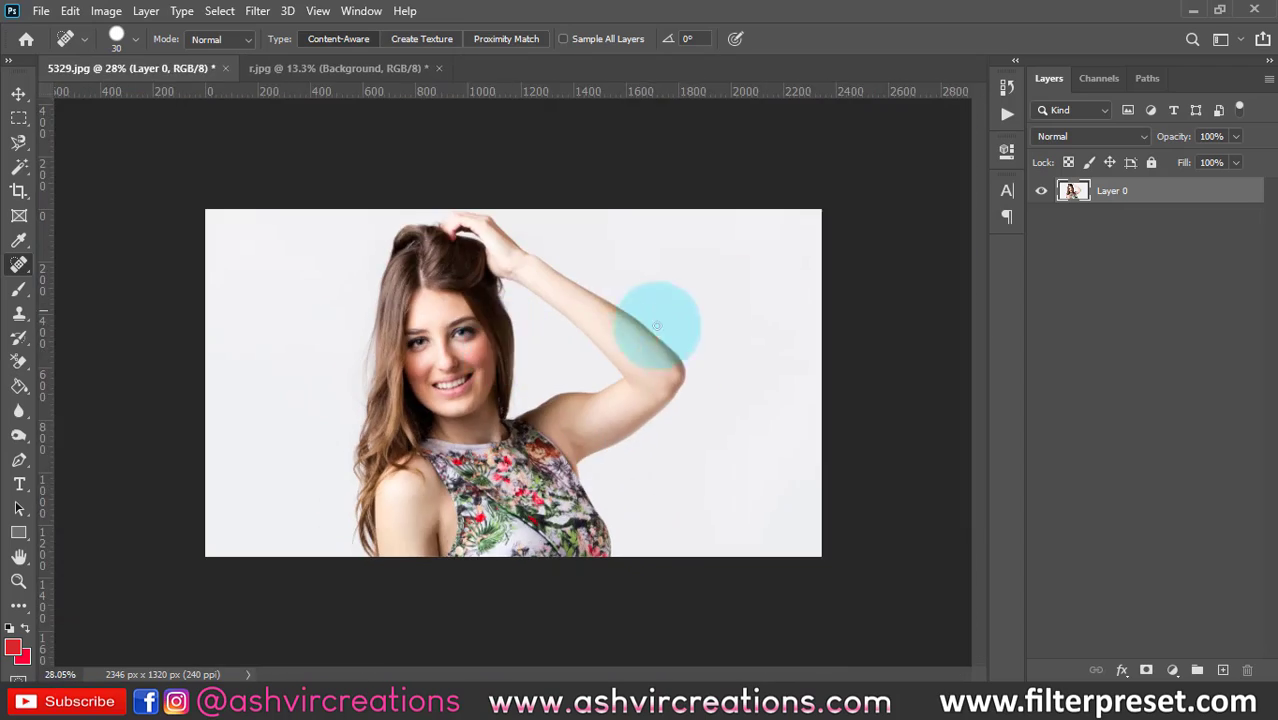
pyautogui.scroll(1, 528, 430)
pyautogui.scroll(2, 528, 430)
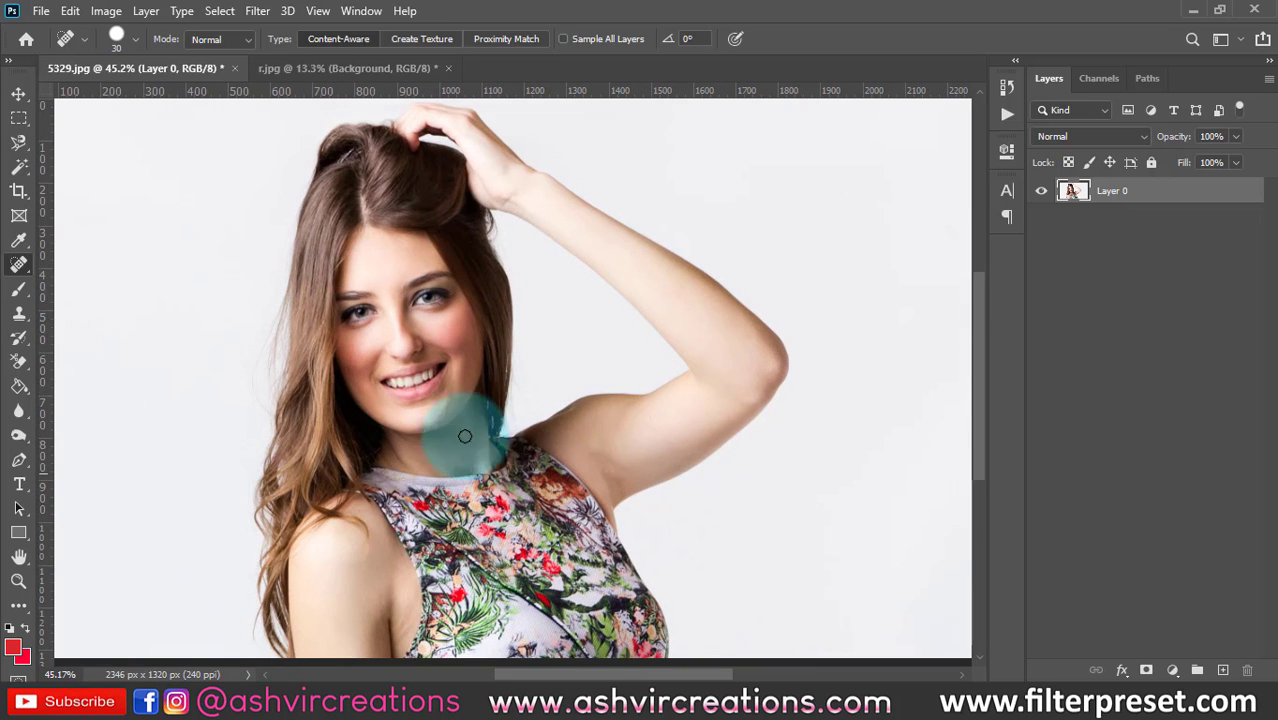
pyautogui.scroll(3, 486, 222)
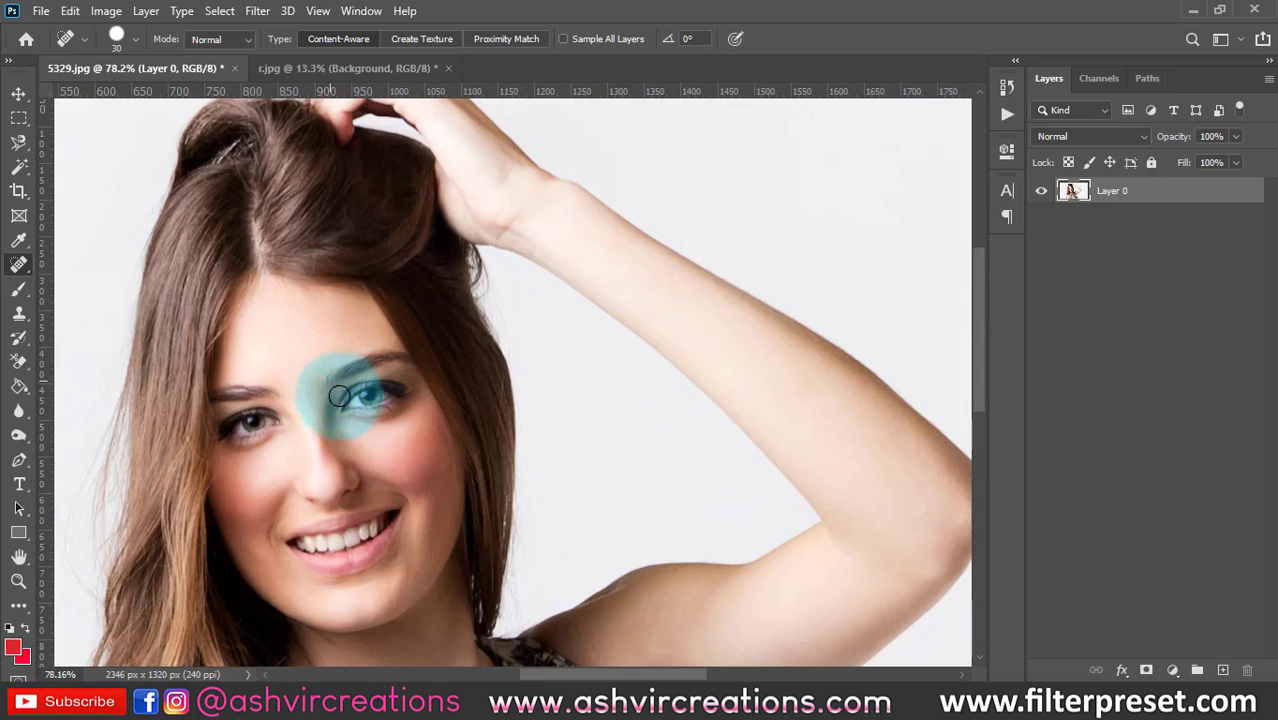
pyautogui.scroll(-8, 390, 348)
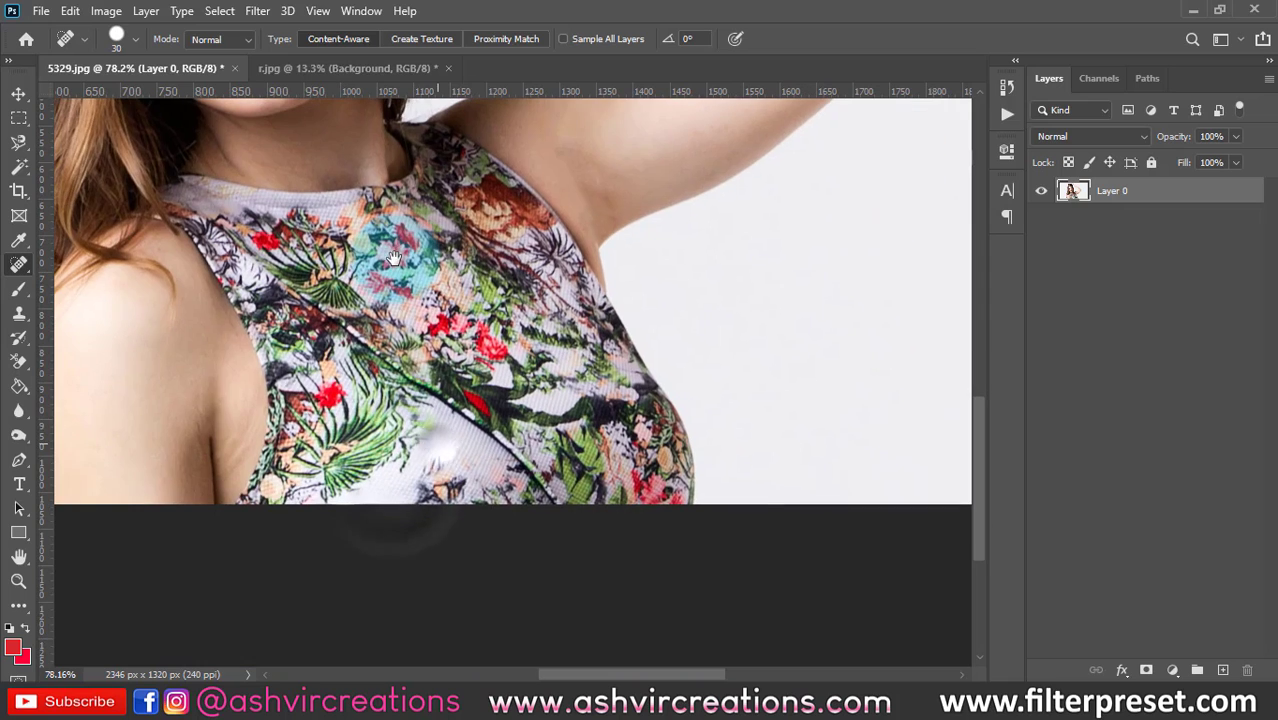
pyautogui.scroll(-3, 322, 418)
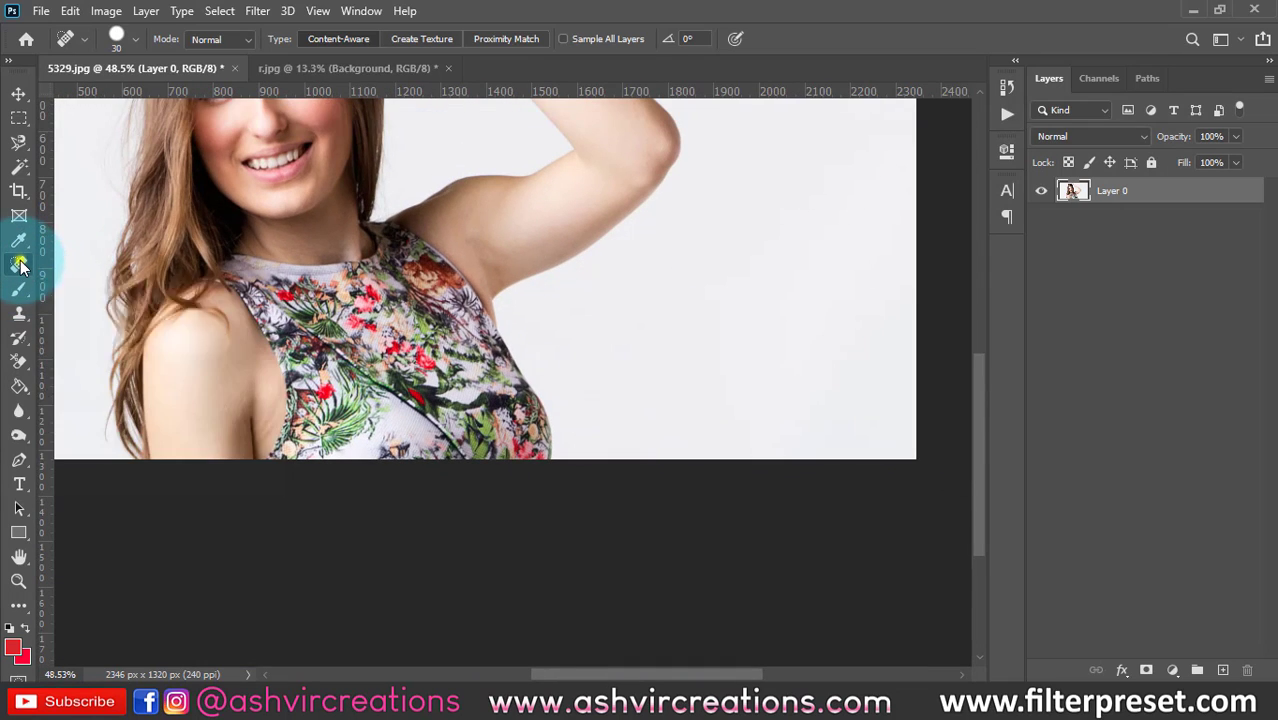
pyautogui.rightClick(19, 264)
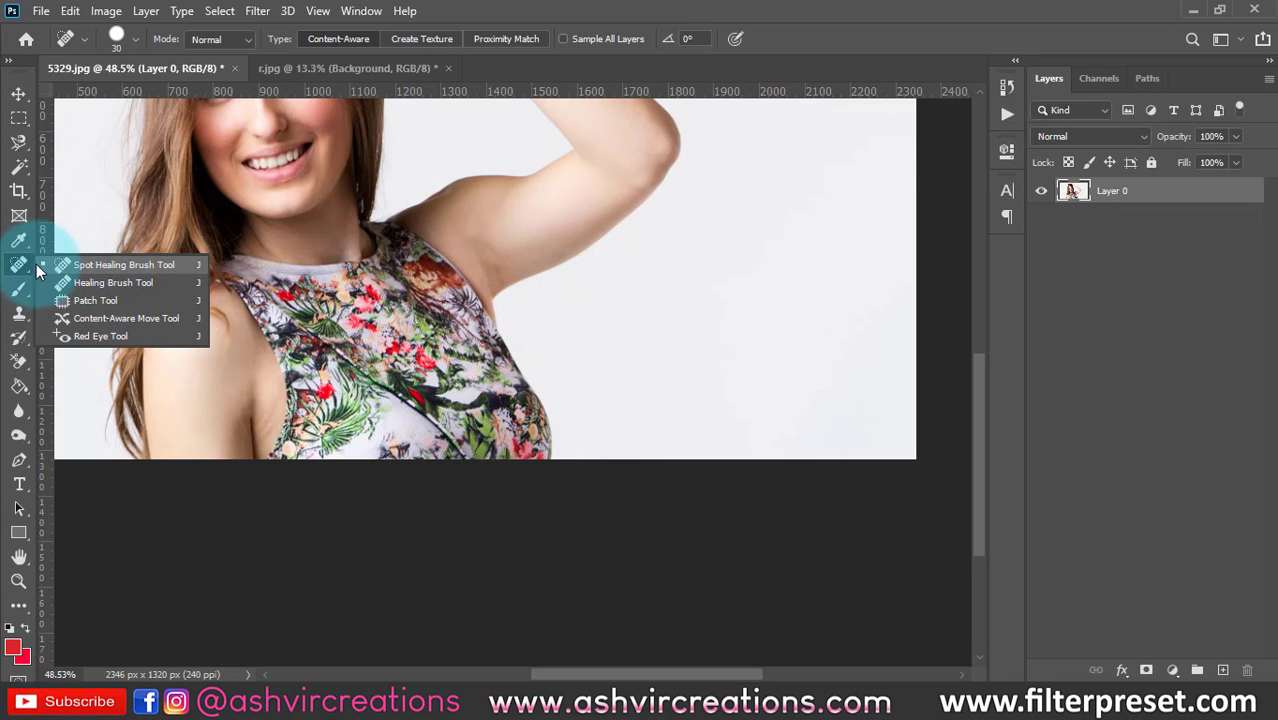
# Step: Set the foreground color to bright magenta and paint over the background beyond the raised arm with the soft 284 px Brush
pyautogui.click(21, 290)
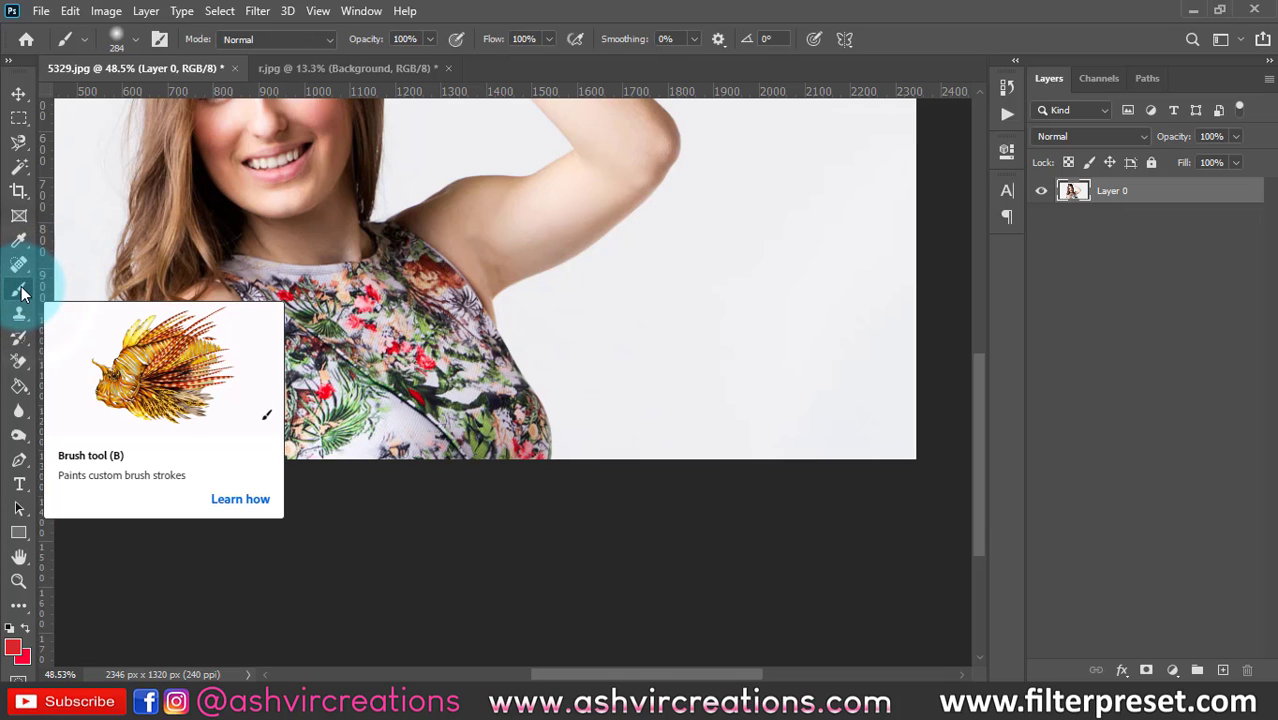
pyautogui.scroll(-2, 620, 288)
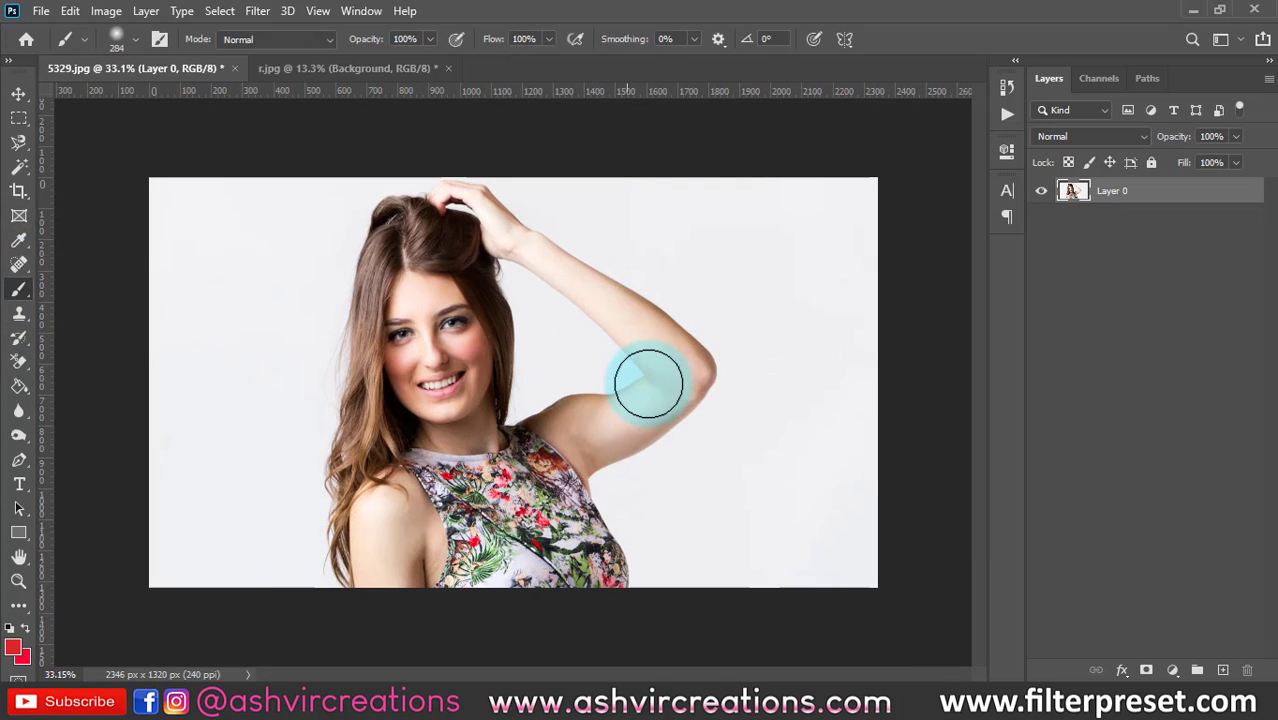
pyautogui.click(16, 648)
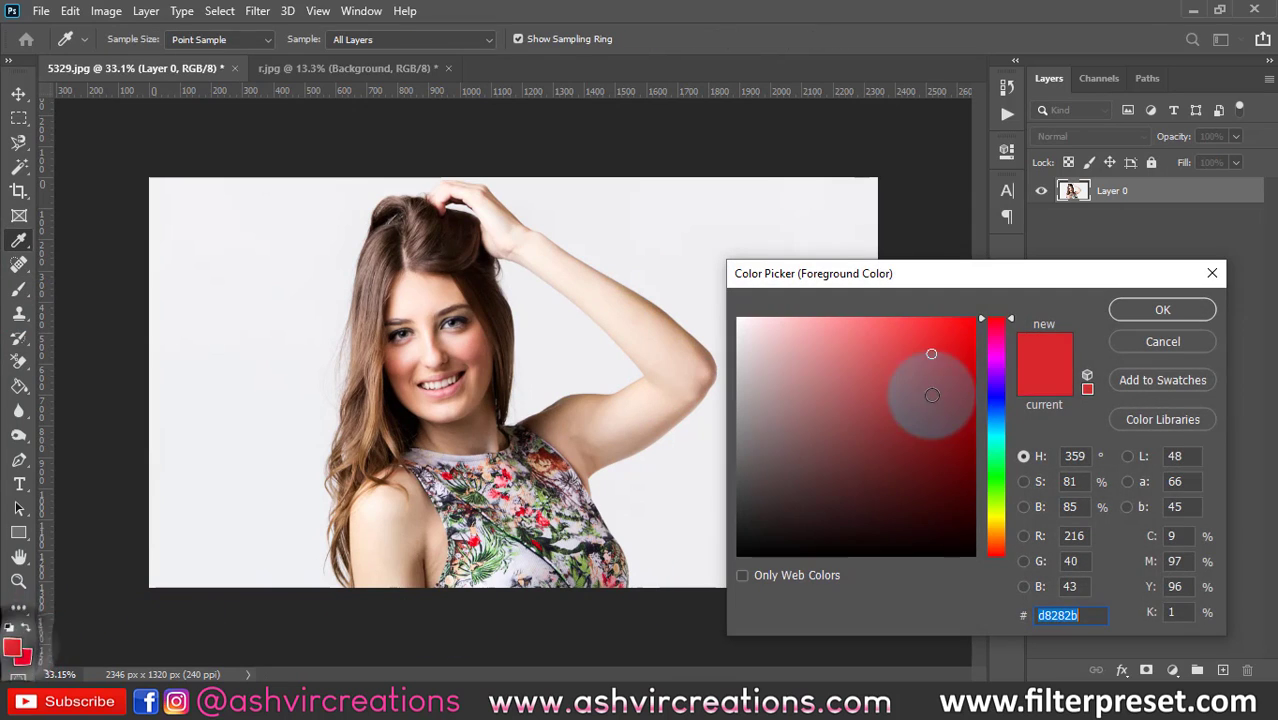
pyautogui.moveTo(993, 342); pyautogui.dragTo(993, 350)
pyautogui.click(941, 331)
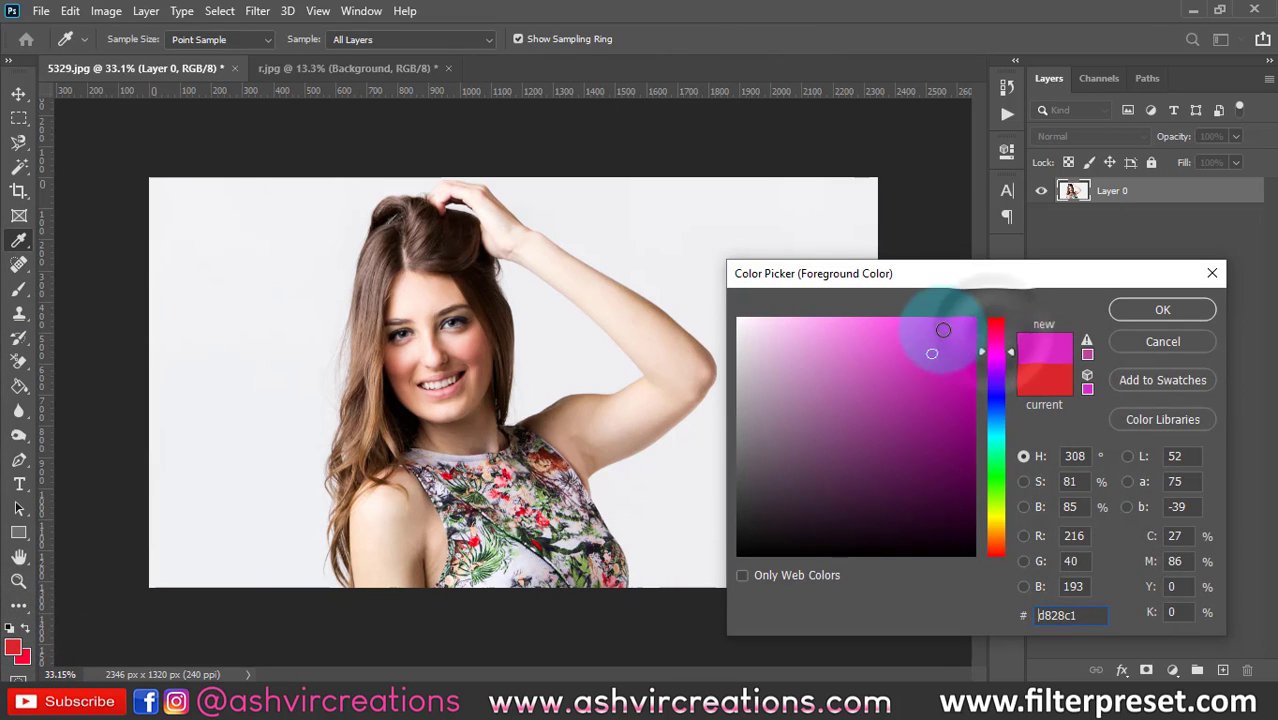
pyautogui.click(1150, 312)
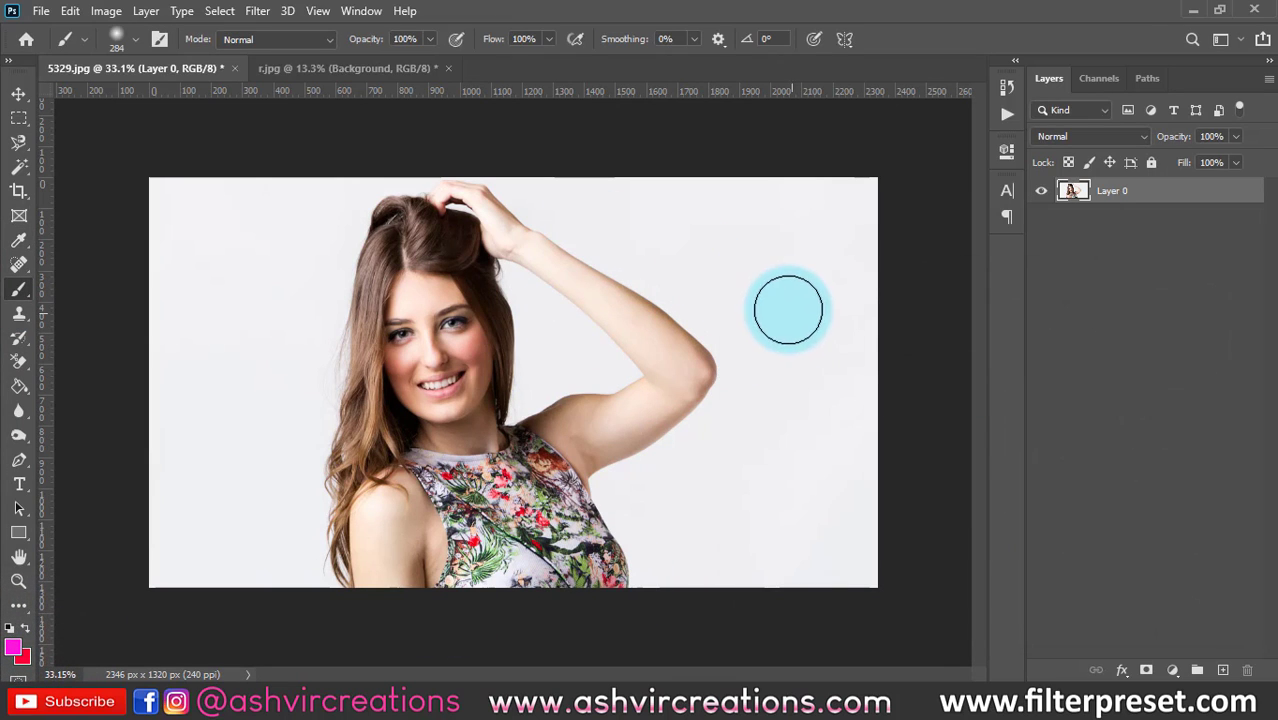
pyautogui.moveTo(690, 220)
pyautogui.mouseDown()
pyautogui.moveTo(789, 334)
pyautogui.moveTo(685, 229)
pyautogui.moveTo(825, 320)
pyautogui.moveTo(701, 265)
pyautogui.moveTo(677, 230)
pyautogui.moveTo(759, 313)
pyautogui.moveTo(546, 189)
pyautogui.moveTo(728, 278)
pyautogui.moveTo(559, 182)
pyautogui.moveTo(867, 217)
pyautogui.moveTo(929, 298)
pyautogui.moveTo(863, 377)
pyautogui.moveTo(749, 345)
pyautogui.moveTo(634, 471)
pyautogui.moveTo(647, 493)
pyautogui.moveTo(616, 512)
pyautogui.moveTo(610, 481)
pyautogui.moveTo(675, 587)
pyautogui.moveTo(746, 475)
pyautogui.moveTo(738, 494)
pyautogui.moveTo(728, 441)
pyautogui.moveTo(800, 561)
pyautogui.moveTo(844, 431)
pyautogui.moveTo(806, 606)
pyautogui.moveTo(818, 352)
pyautogui.mouseUp()
# Step: Open the brush settings and set the Brush size to 369 px
pyautogui.rightClick(318, 275)
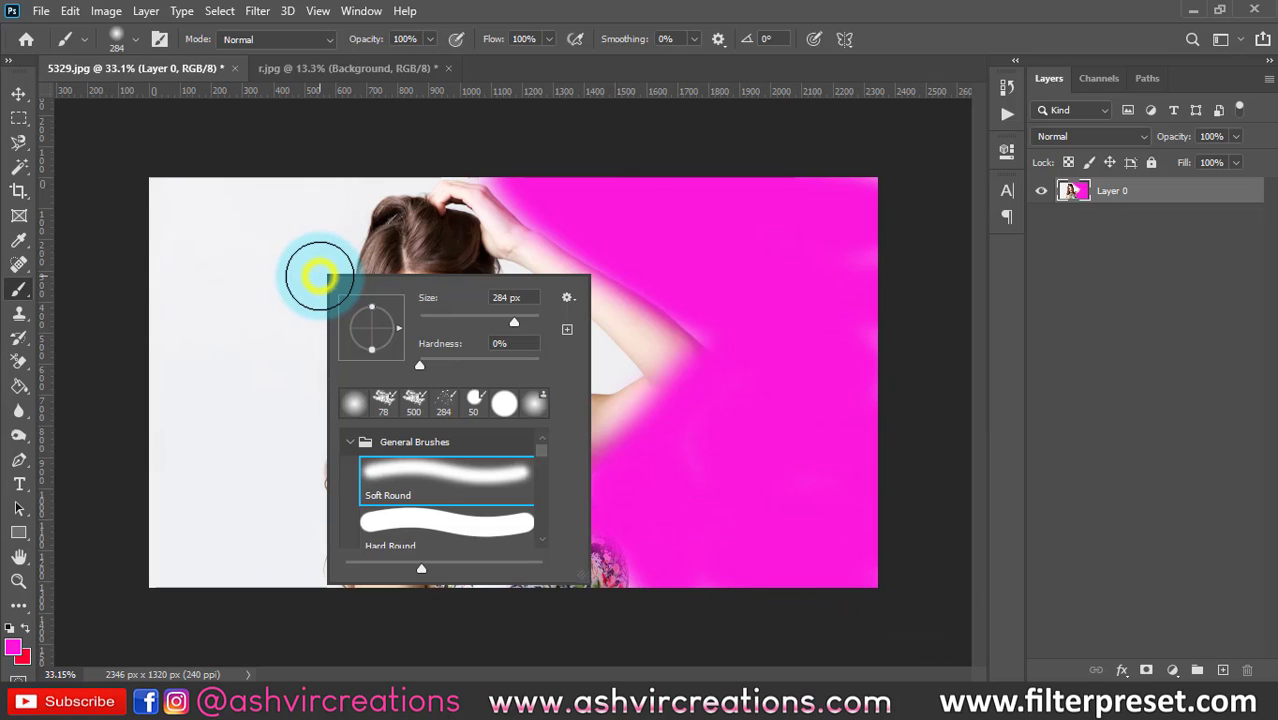
pyautogui.click(135, 38)
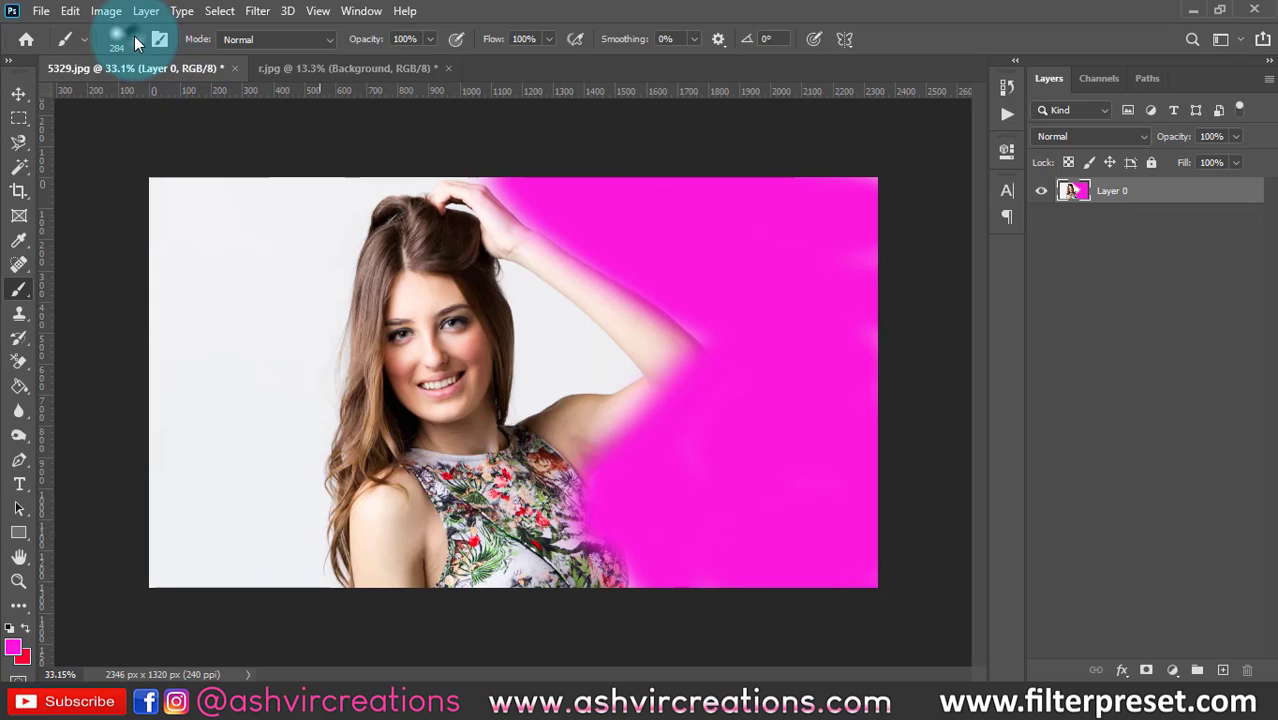
pyautogui.click(86, 41)
pyautogui.click(86, 41)
pyautogui.click(87, 41)
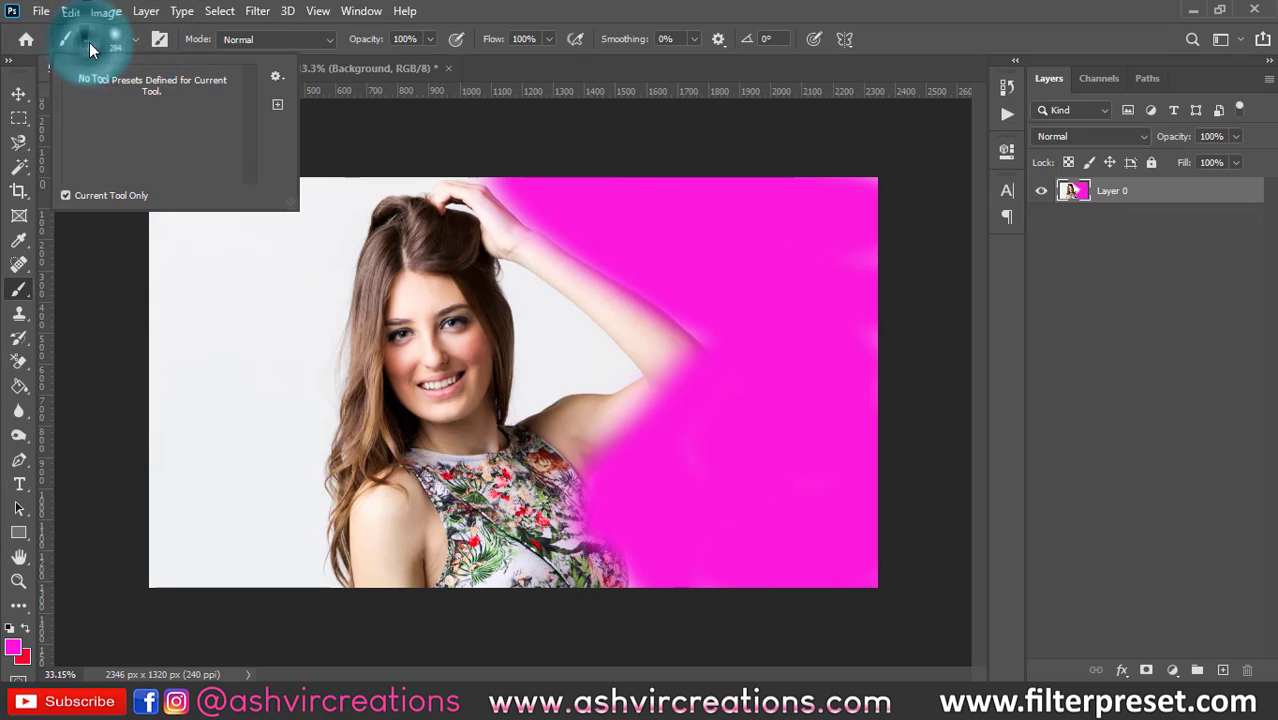
pyautogui.click(89, 41)
pyautogui.click(140, 41)
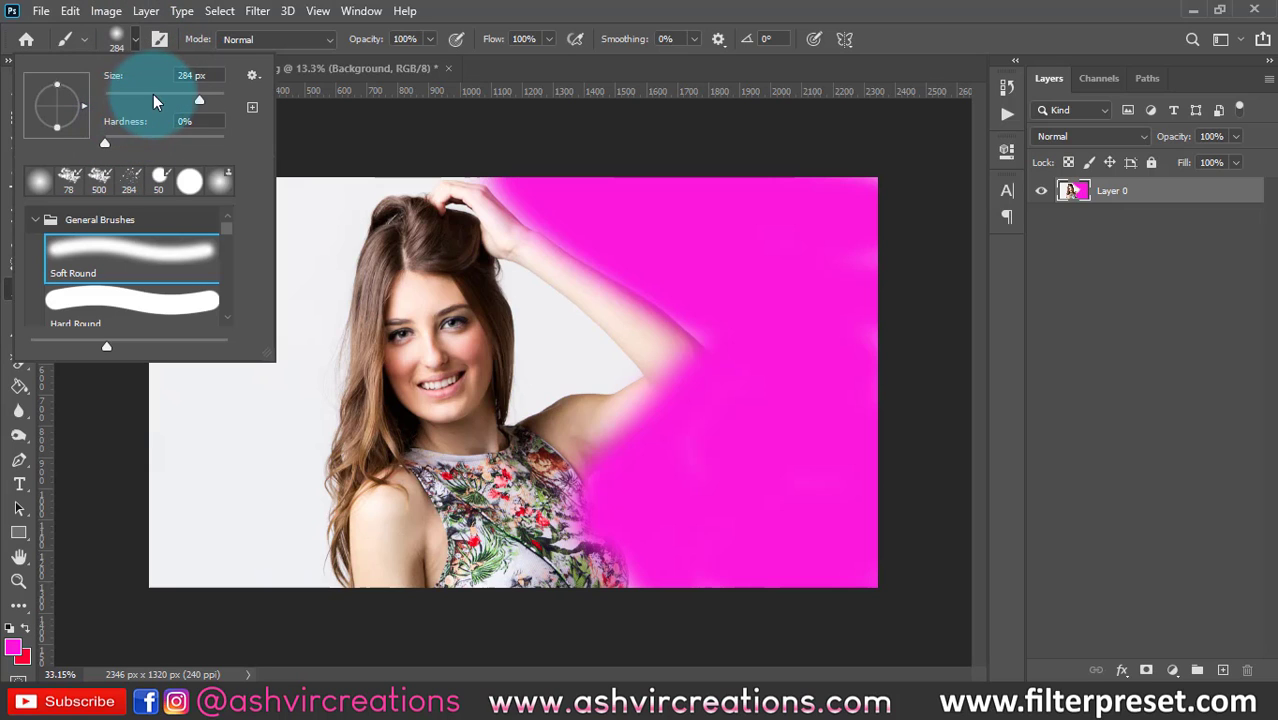
pyautogui.moveTo(156, 97)
pyautogui.mouseDown()
pyautogui.moveTo(294, 227)
pyautogui.moveTo(200, 100)
pyautogui.mouseUp()
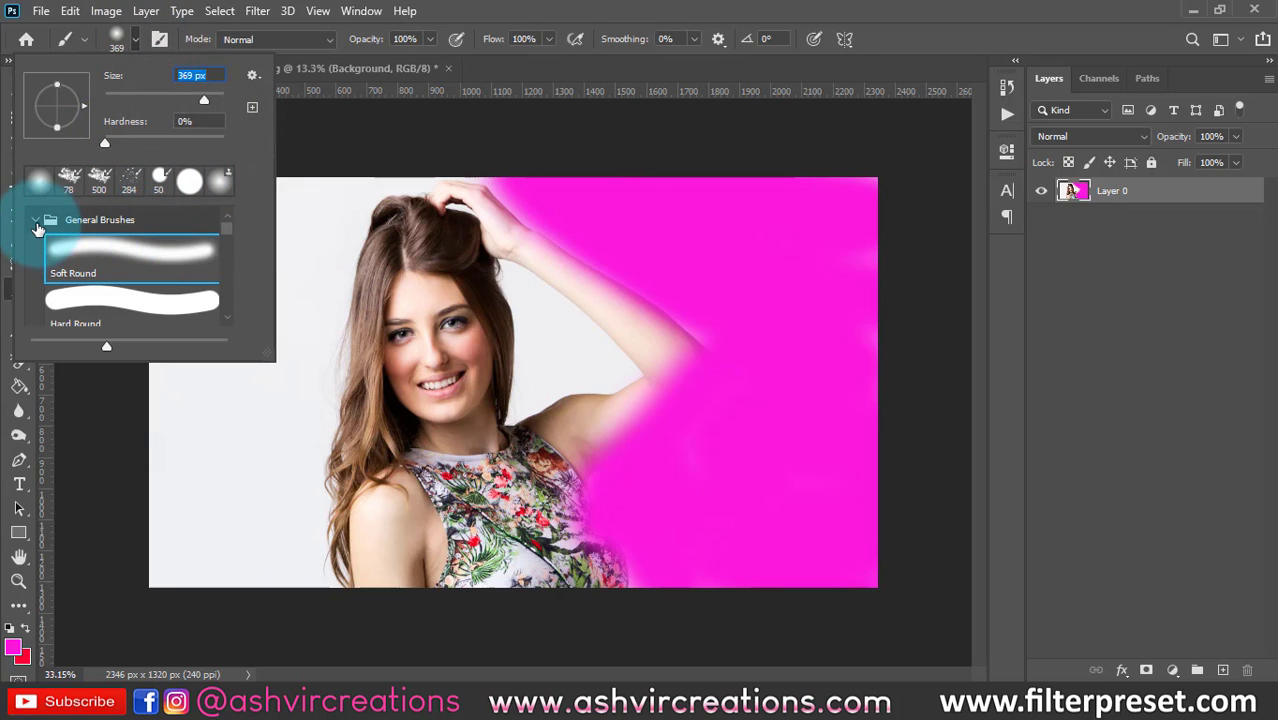
# Step: Select the Hard Round Pressure Opacity and Flow brush from the General Brushes group
pyautogui.click(42, 219)
pyautogui.click(45, 276)
pyautogui.click(42, 274)
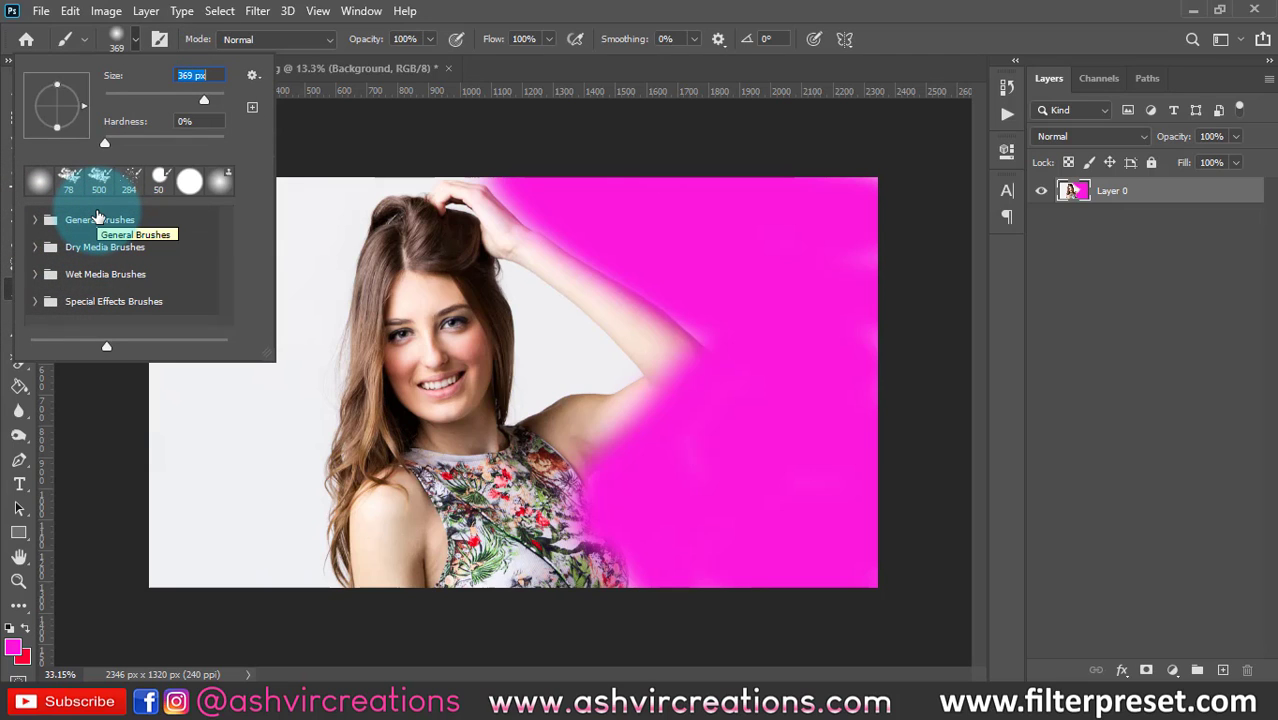
pyautogui.click(36, 218)
pyautogui.scroll(-4, 112, 258)
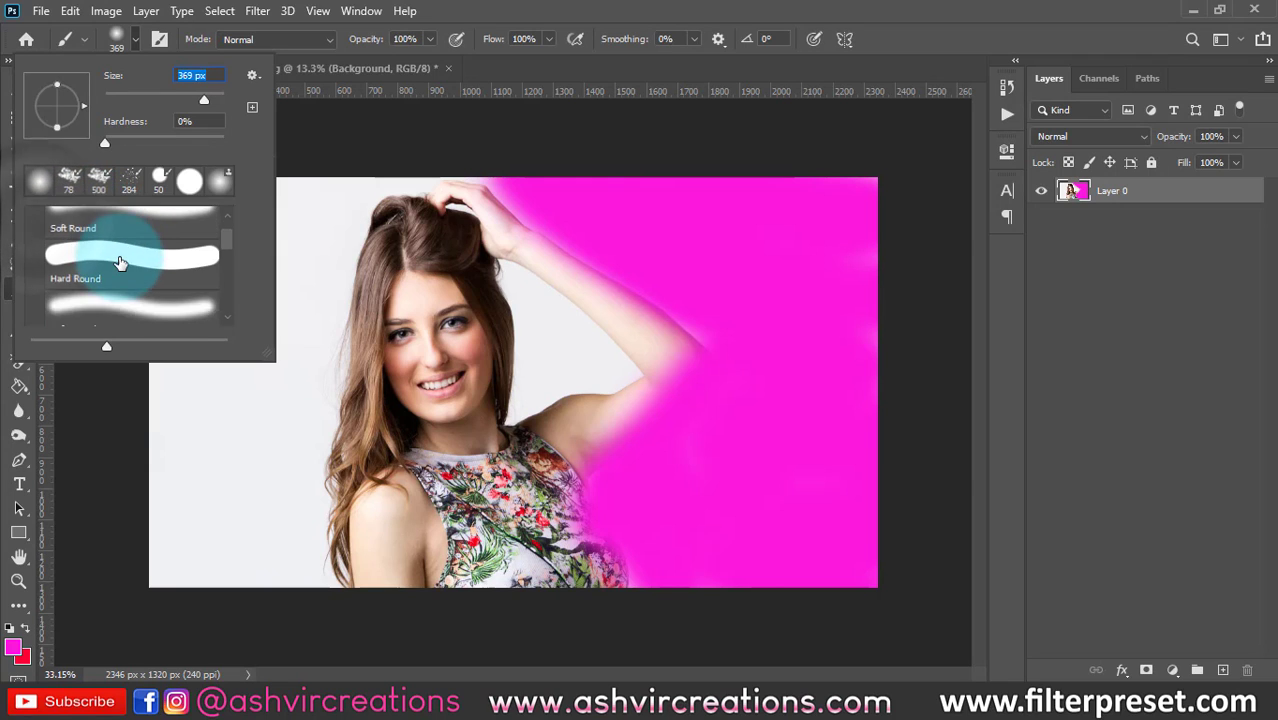
pyautogui.scroll(-3, 118, 262)
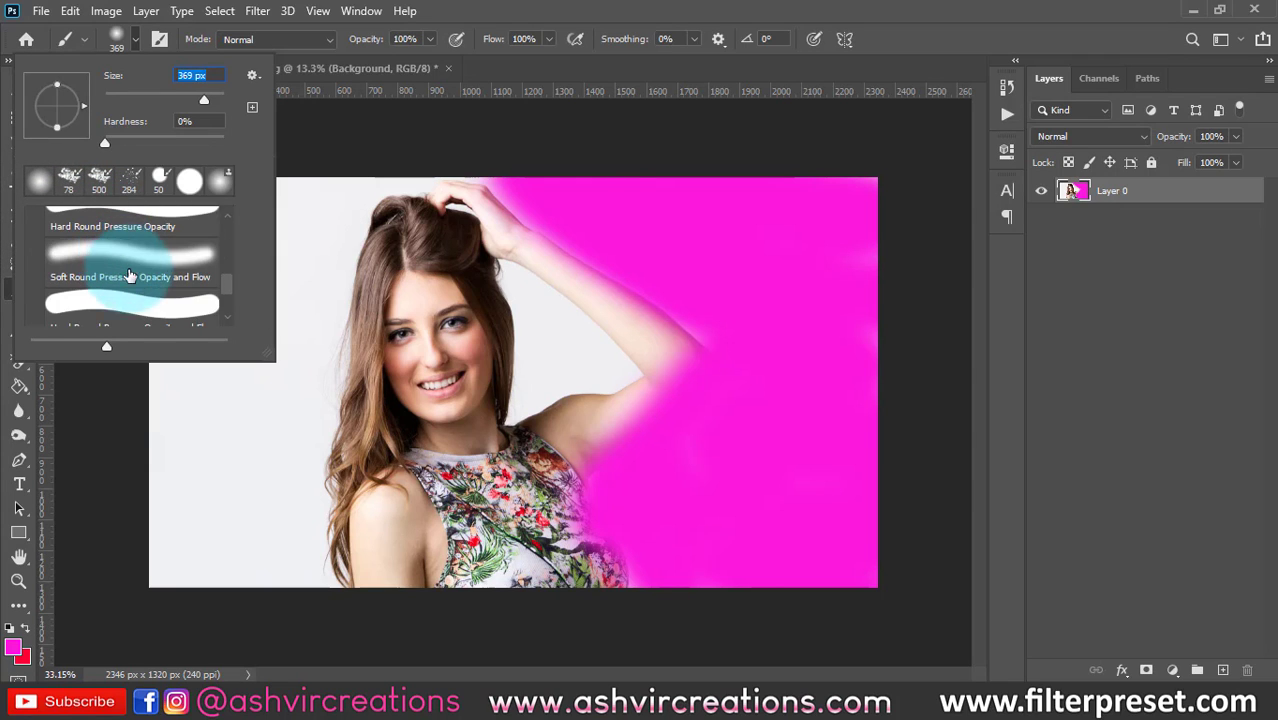
pyautogui.click(128, 292)
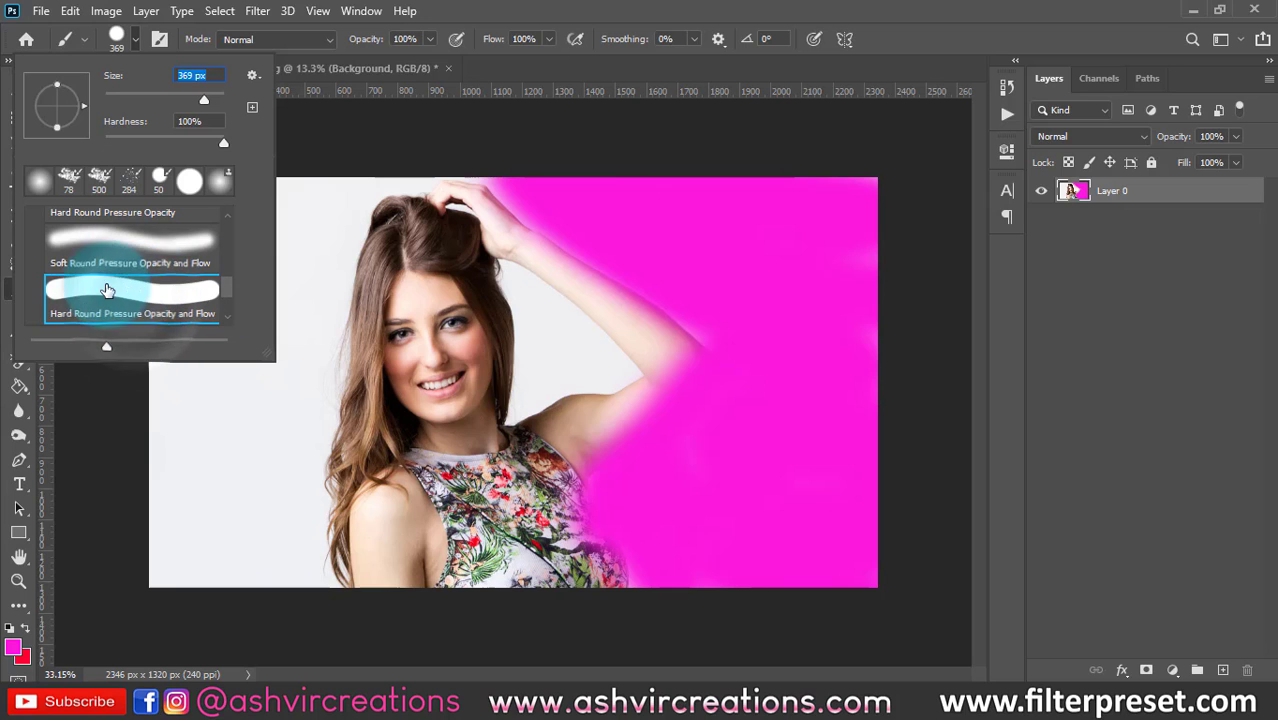
# Step: Paint a hard-edged magenta patch on the white background beside her long hair, and paint over it in red after swapping the colors
pyautogui.click(258, 289)
pyautogui.moveTo(258, 289)
pyautogui.mouseDown()
pyautogui.moveTo(214, 351)
pyautogui.moveTo(233, 380)
pyautogui.moveTo(267, 330)
pyautogui.moveTo(266, 428)
pyautogui.moveTo(237, 425)
pyautogui.moveTo(252, 388)
pyautogui.moveTo(239, 436)
pyautogui.mouseUp()
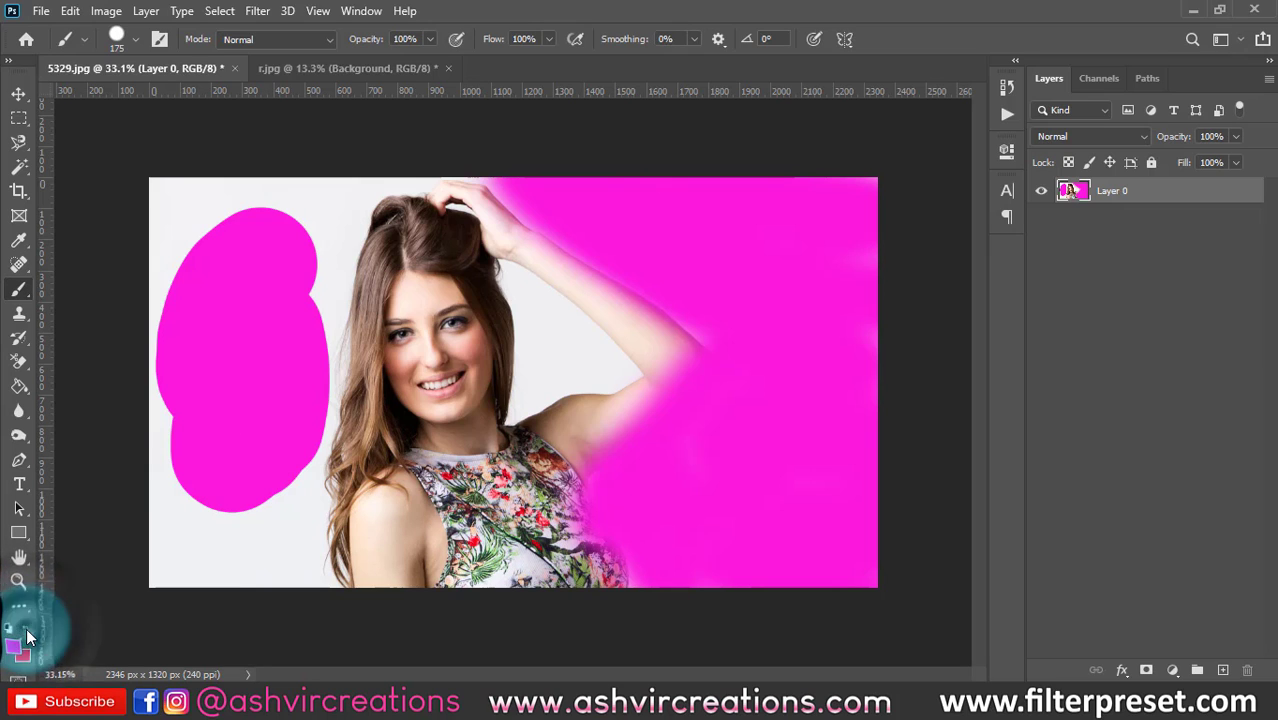
pyautogui.click(25, 630)
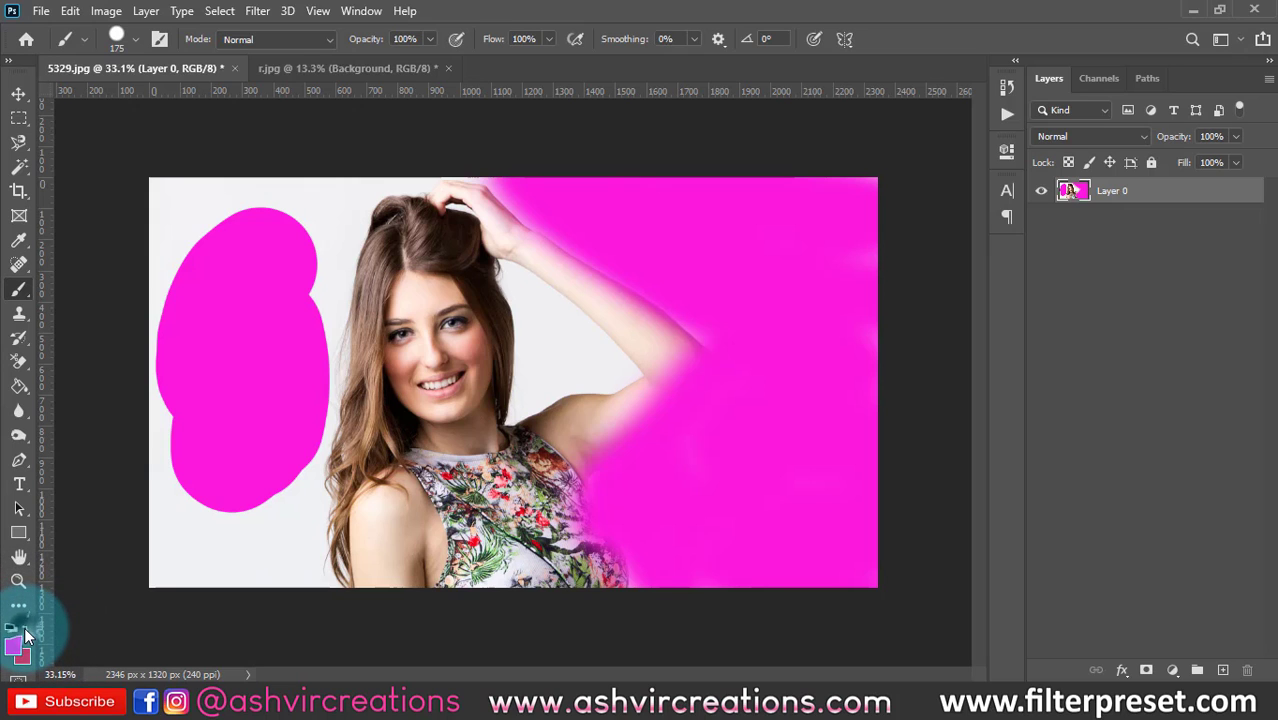
pyautogui.moveTo(222, 334)
pyautogui.mouseDown()
pyautogui.moveTo(231, 394)
pyautogui.moveTo(230, 374)
pyautogui.moveTo(244, 370)
pyautogui.moveTo(250, 402)
pyautogui.moveTo(223, 454)
pyautogui.moveTo(252, 325)
pyautogui.moveTo(265, 478)
pyautogui.moveTo(277, 318)
pyautogui.moveTo(262, 405)
pyautogui.moveTo(223, 268)
pyautogui.moveTo(267, 386)
pyautogui.moveTo(254, 405)
pyautogui.moveTo(253, 327)
pyautogui.moveTo(218, 367)
pyautogui.moveTo(205, 336)
pyautogui.moveTo(210, 365)
pyautogui.moveTo(254, 334)
pyautogui.mouseUp()
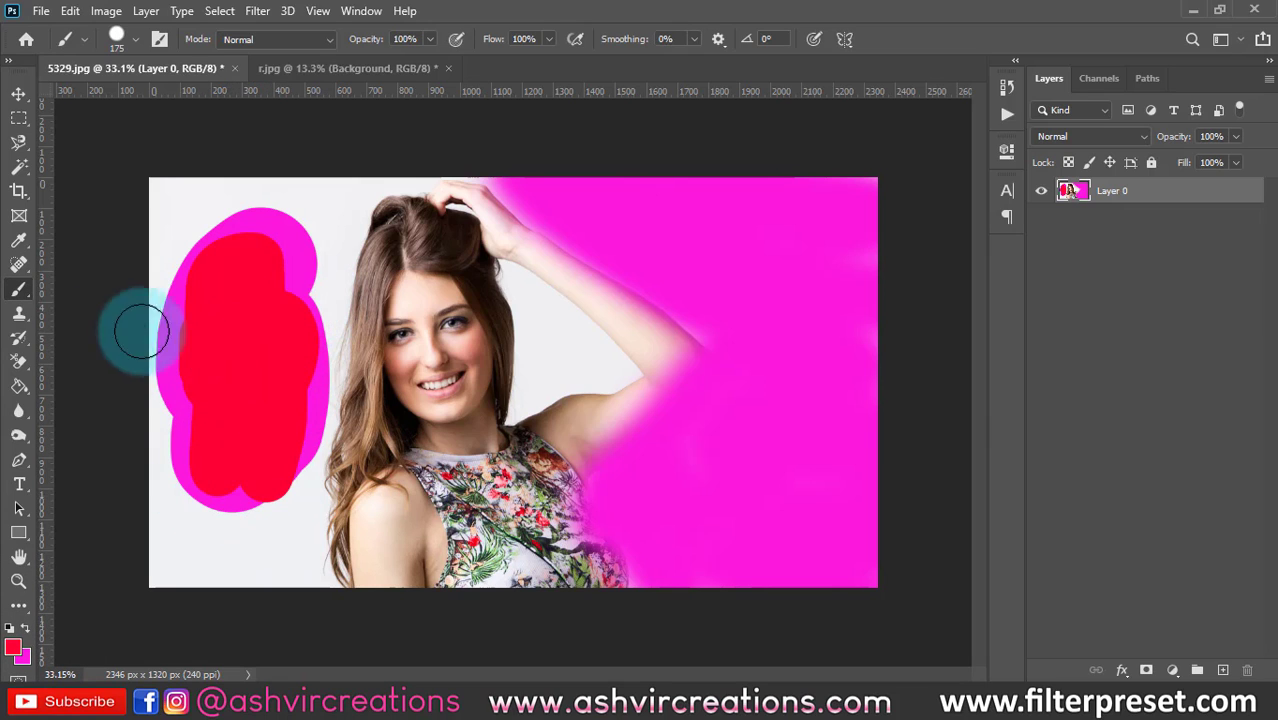
# Step: Switch to the Pencil Tool, reduce its size to 150 px and draw a short vertical red stroke beside the top of her hair
pyautogui.rightClick(19, 289)
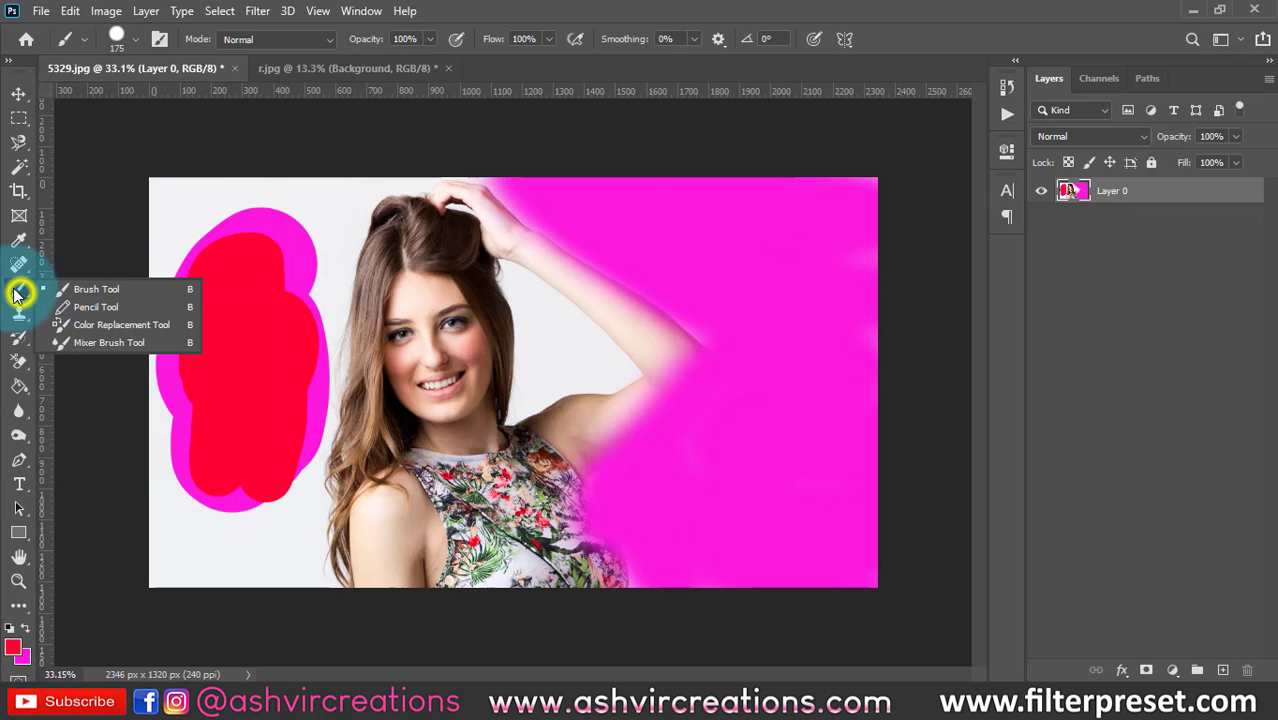
pyautogui.click(92, 307)
pyautogui.scroll(2, 278, 272)
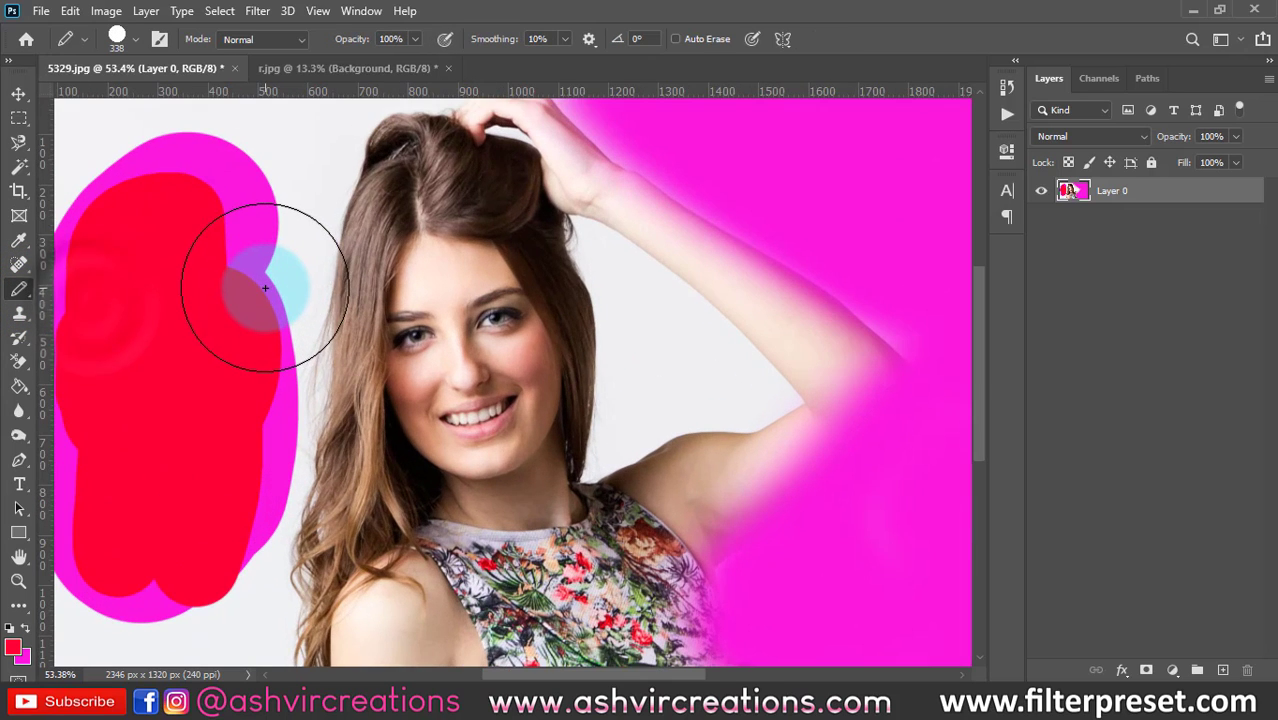
pyautogui.press('[')
pyautogui.press('[')
pyautogui.press('[')
pyautogui.moveTo(297, 174); pyautogui.dragTo(298, 203)
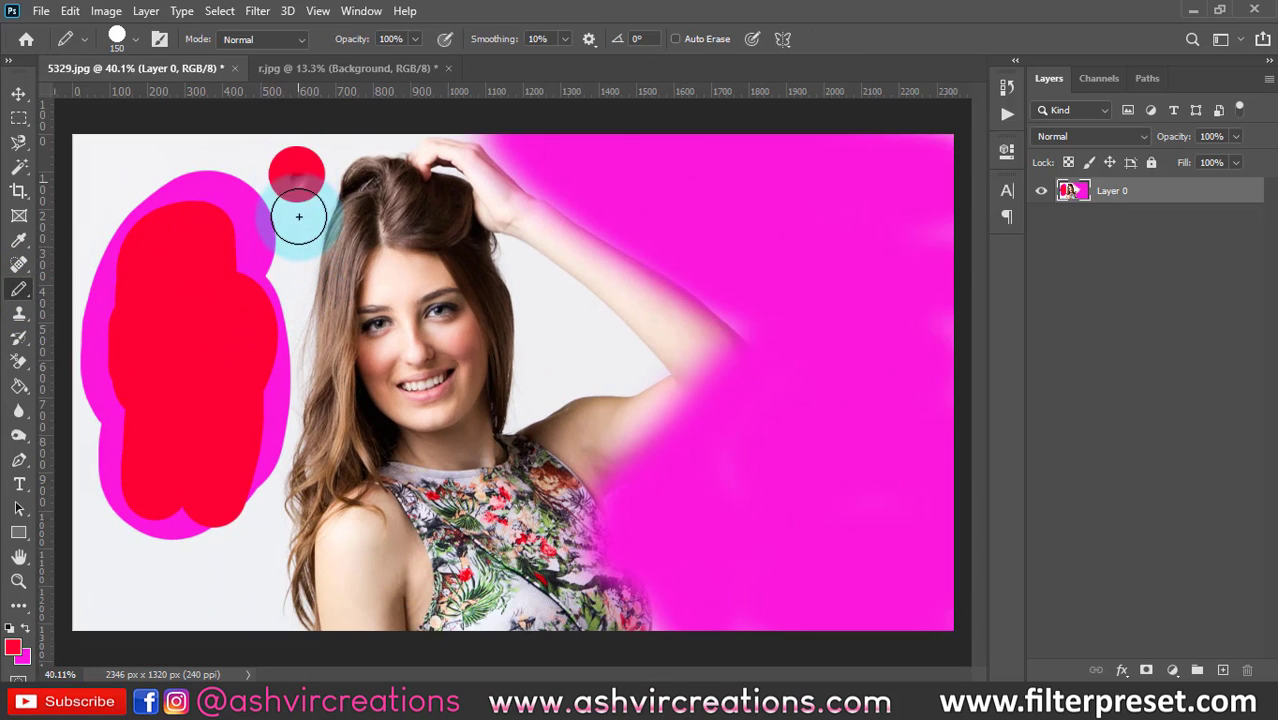
# Step: Bring up the choice of Brush, Pencil, Color Replacement and Mixer Brush tools
pyautogui.rightClick(19, 289)
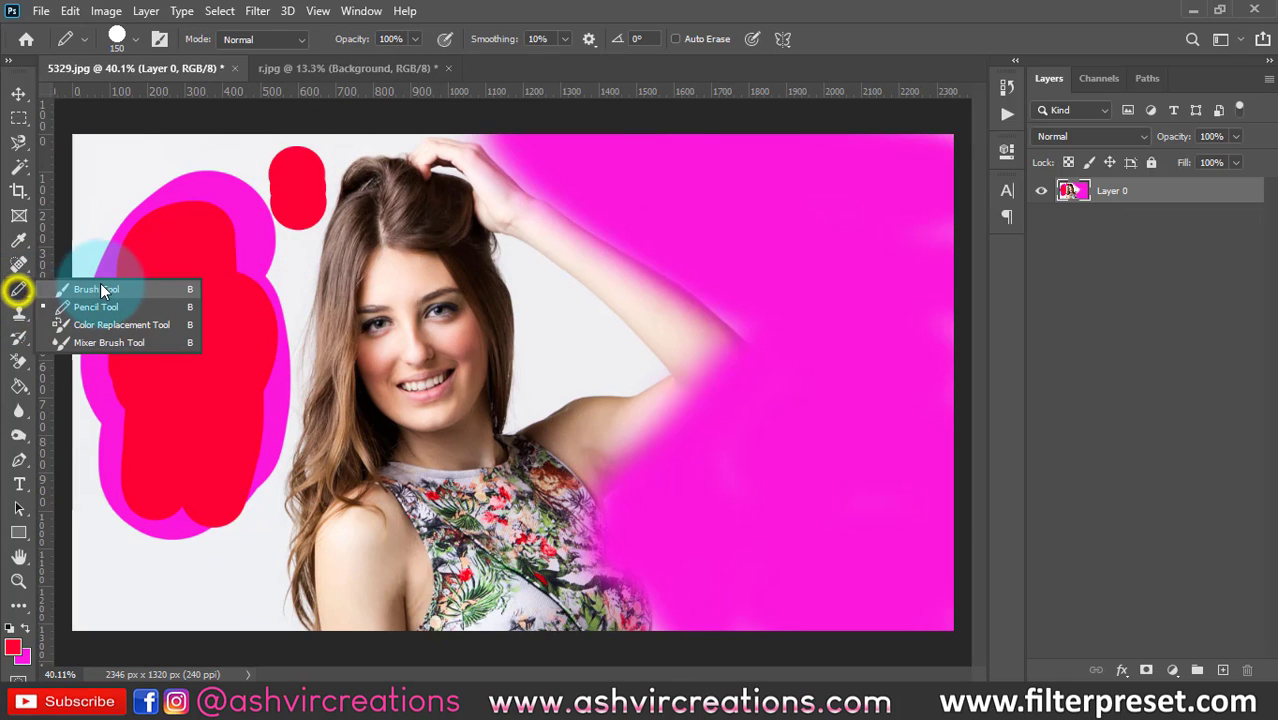
# Step: Select the Pencil tool with the Soft Round preset and reduce its size to 70 px
pyautogui.click(111, 307)
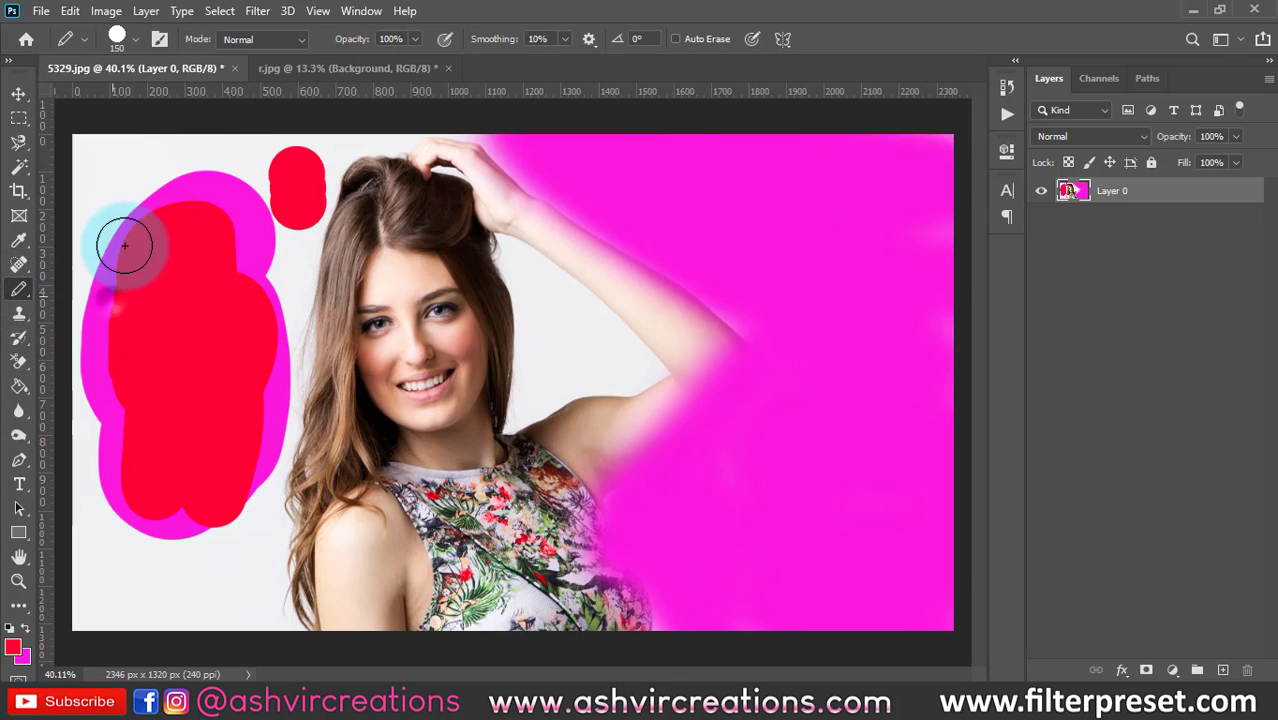
pyautogui.click(122, 38)
pyautogui.scroll(2, 189, 257)
pyautogui.scroll(3, 189, 257)
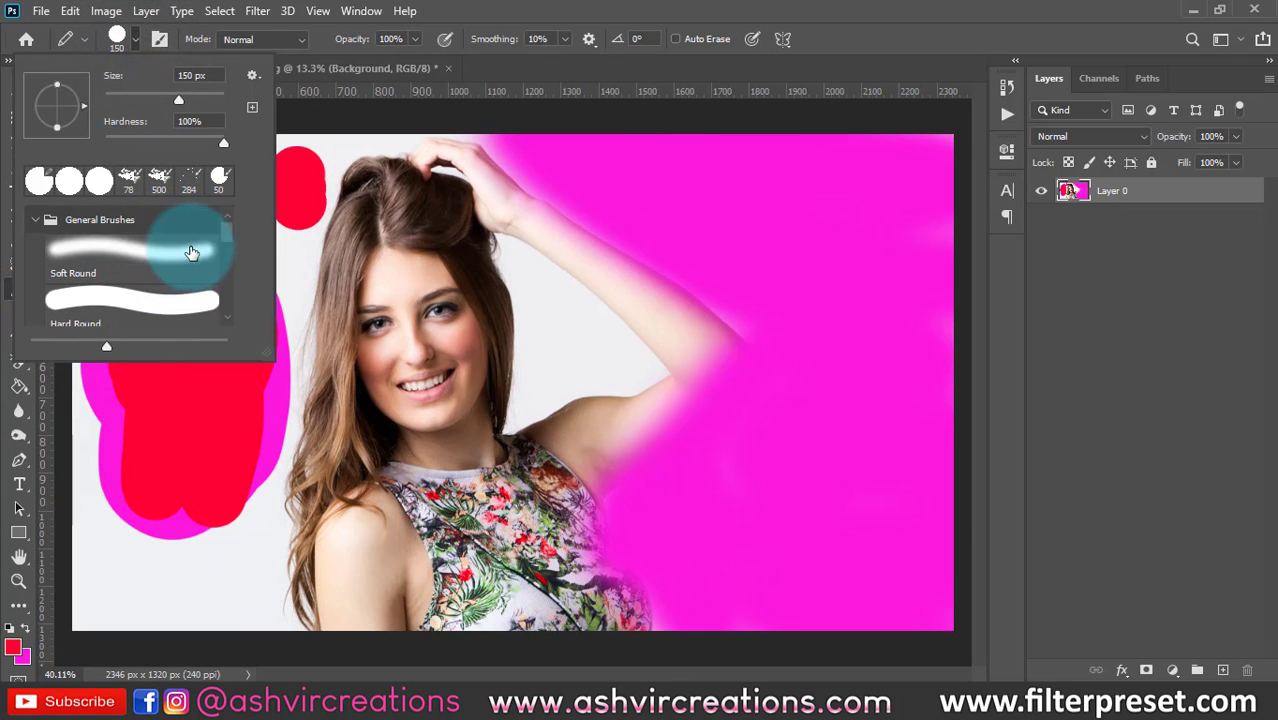
pyautogui.doubleClick(164, 250)
pyautogui.press('[')
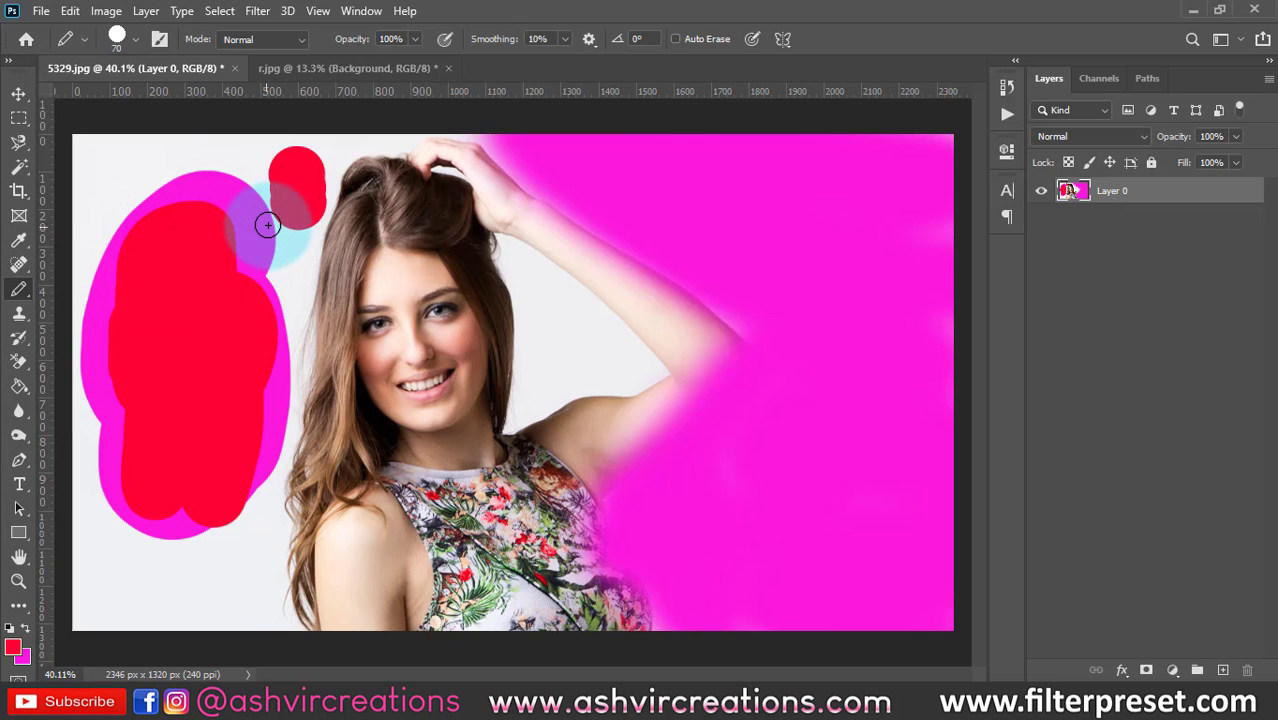
# Step: Choose a recent round brush with 100% hardness and paint a short red pencil stroke beneath the small red blob
pyautogui.click(76, 44)
pyautogui.click(76, 40)
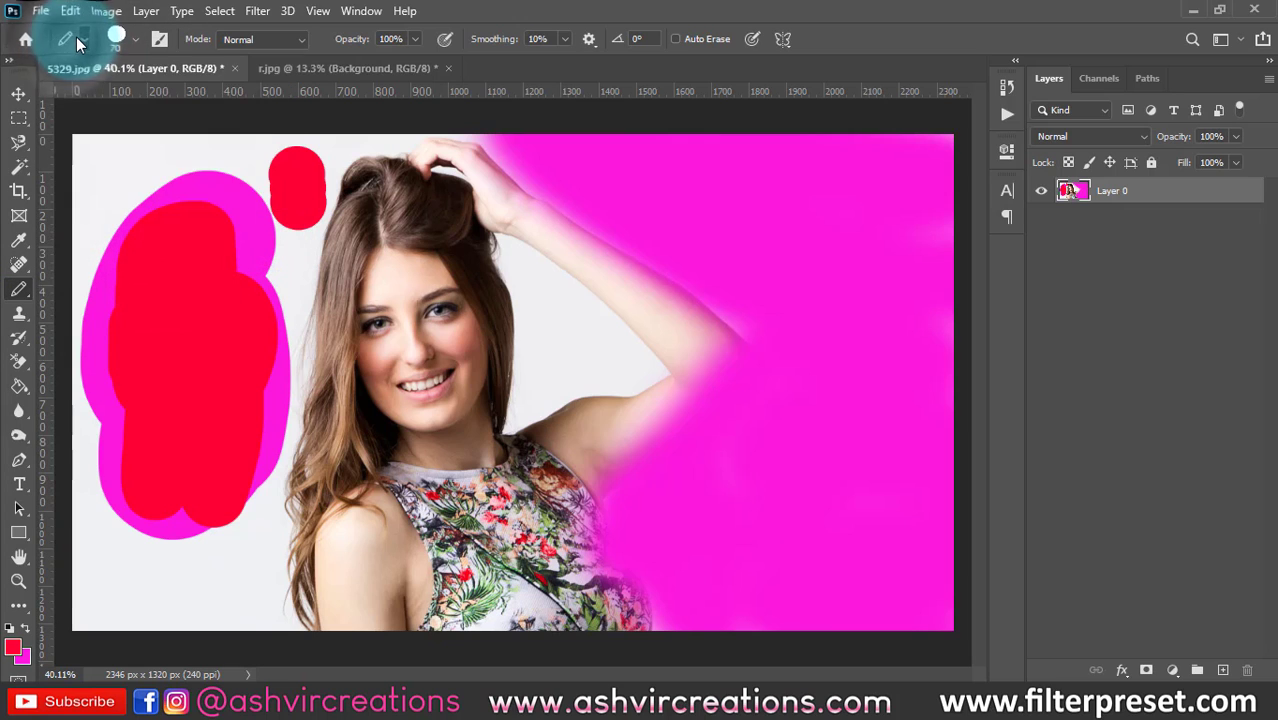
pyautogui.click(117, 39)
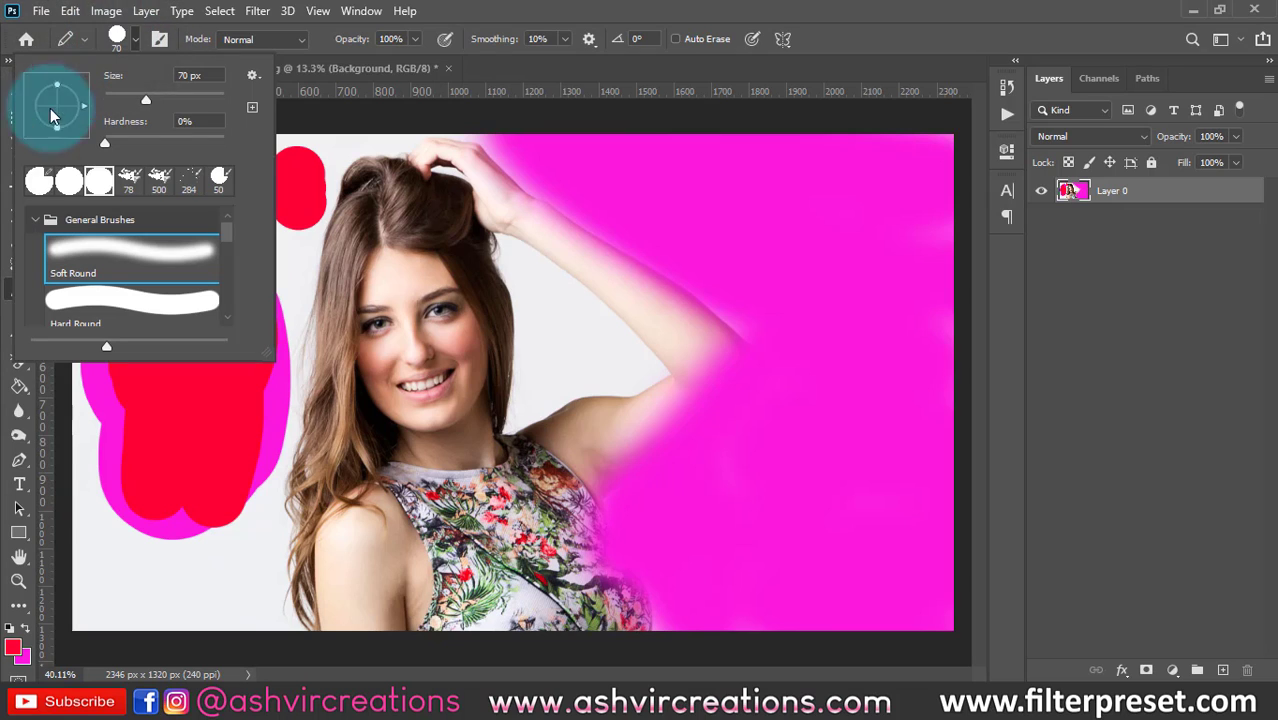
pyautogui.click(44, 188)
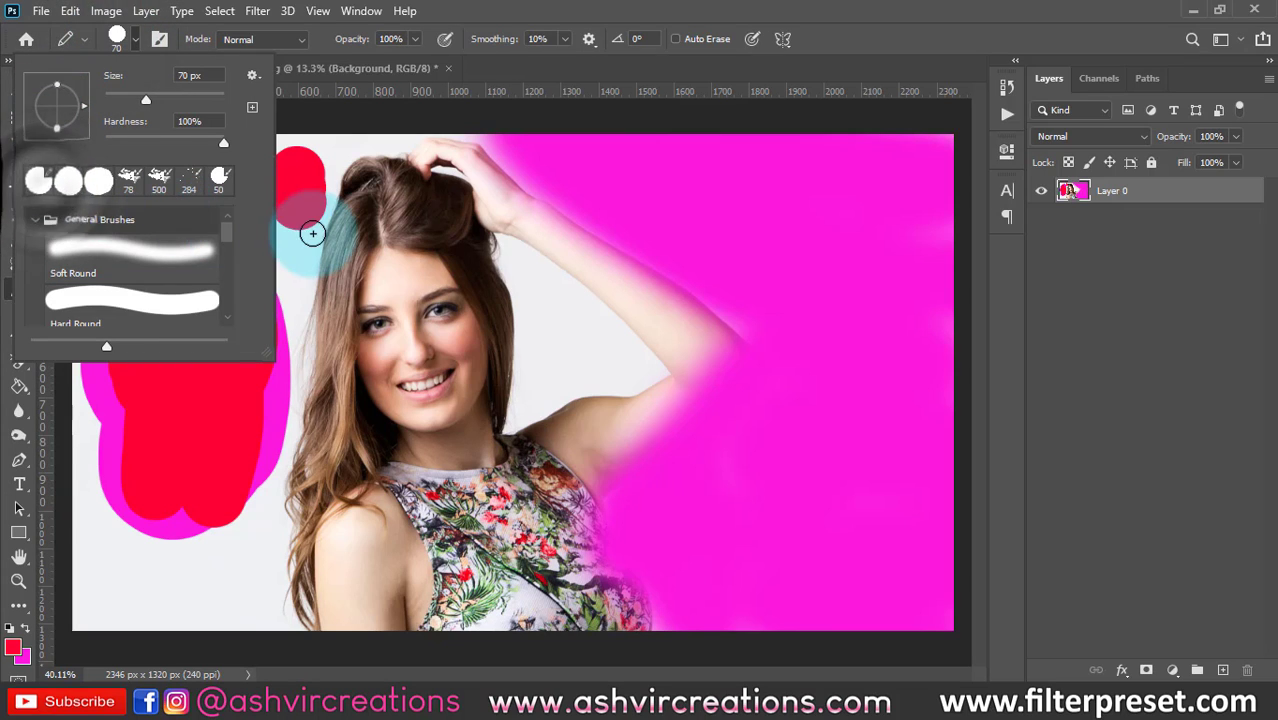
pyautogui.click(308, 237)
pyautogui.moveTo(312, 244); pyautogui.dragTo(291, 274)
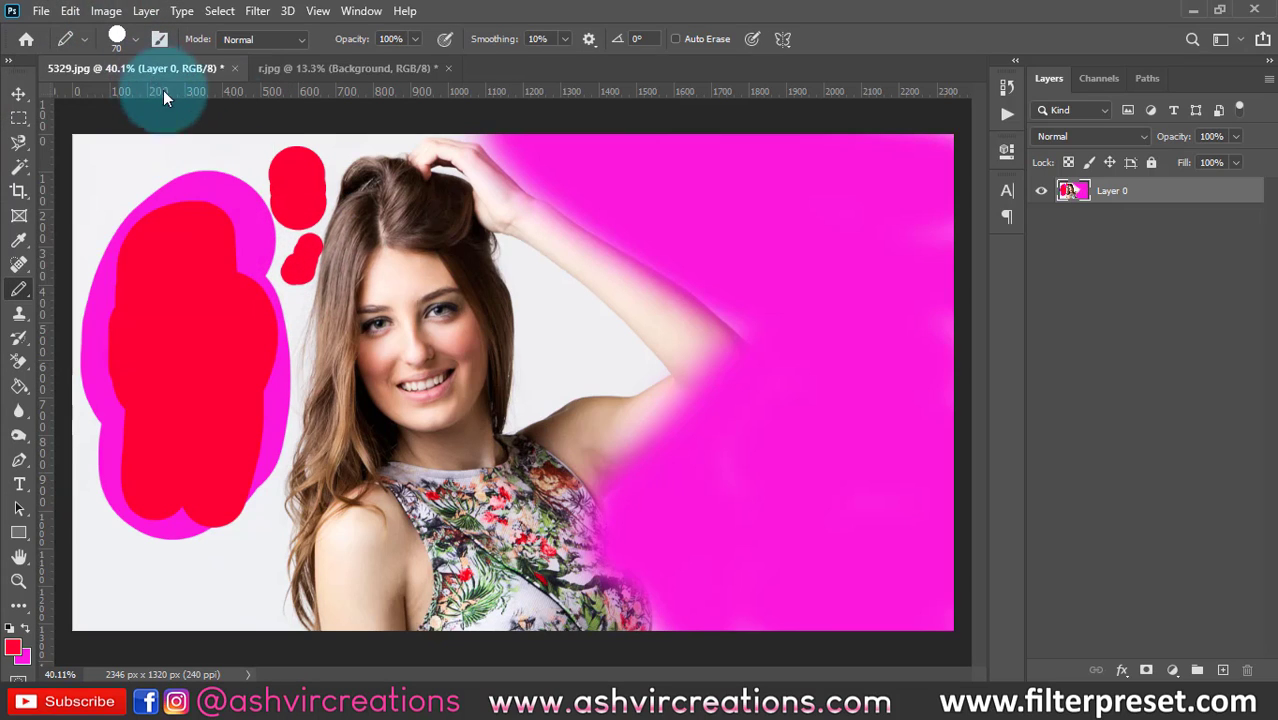
# Step: Paint red Pencil strokes across the top of the large painted shape and beside the woman's hair
pyautogui.rightClick(19, 289)
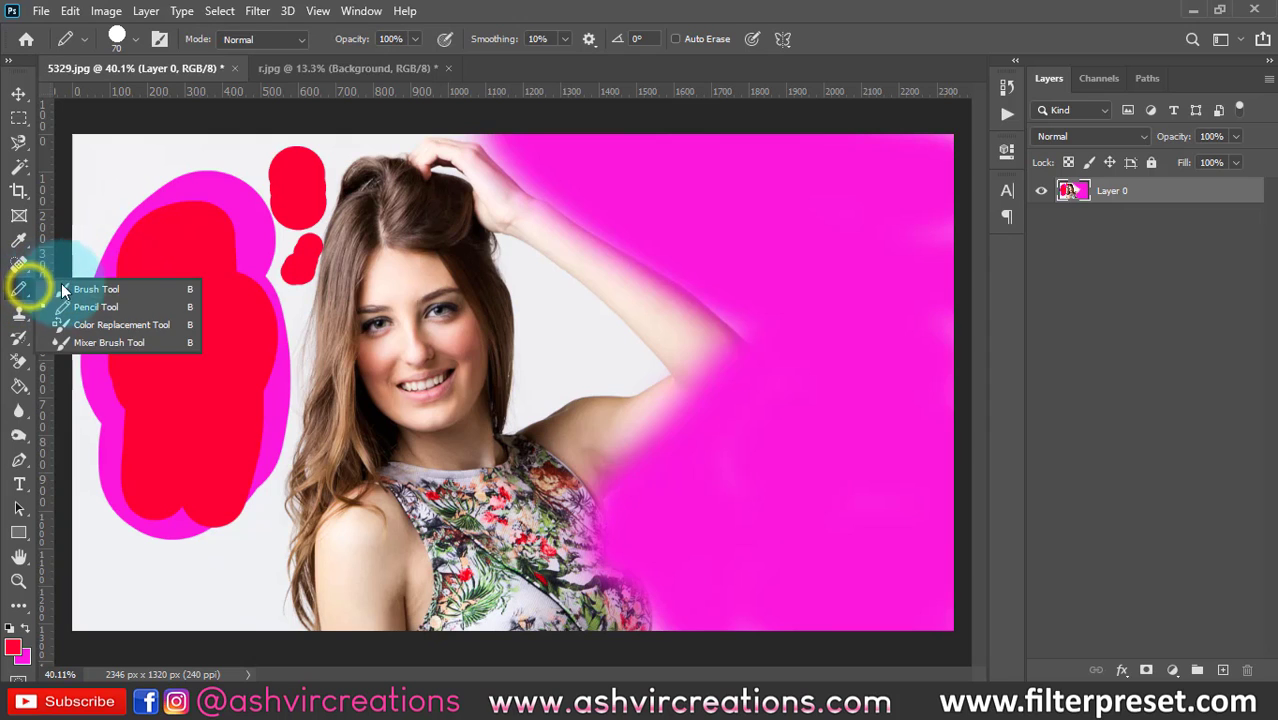
pyautogui.click(92, 307)
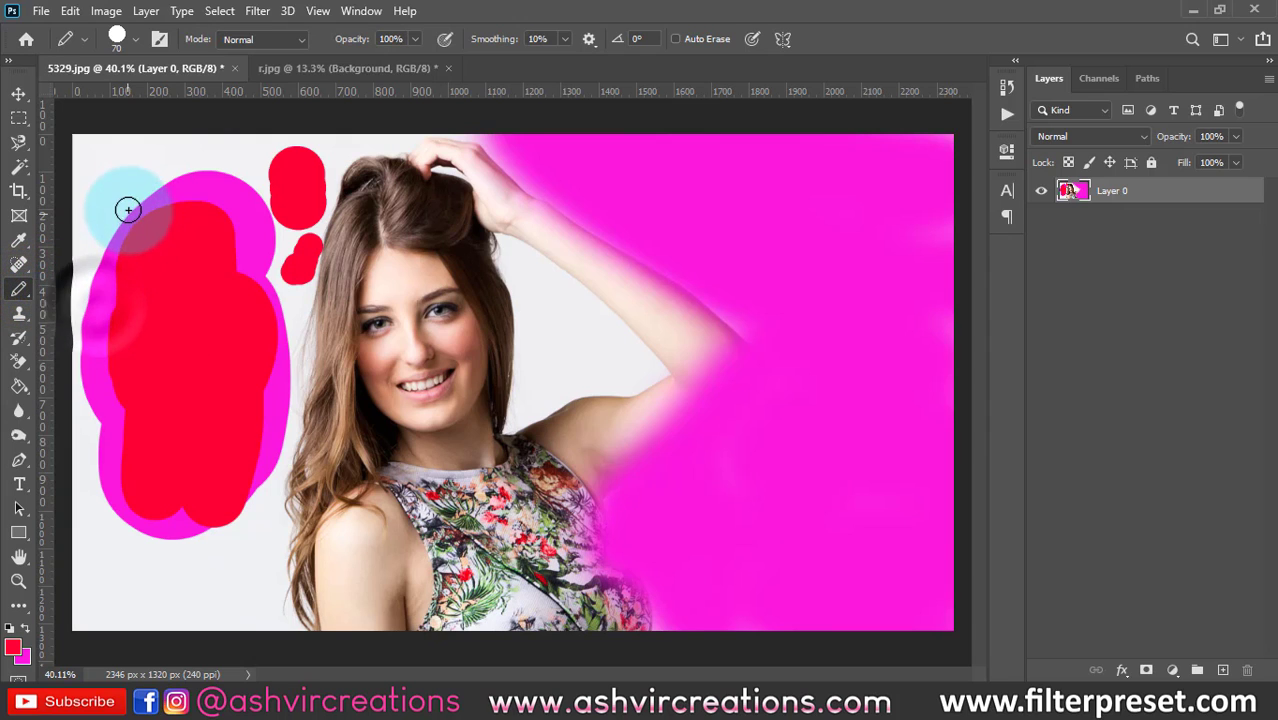
pyautogui.moveTo(125, 180)
pyautogui.mouseDown()
pyautogui.moveTo(245, 222)
pyautogui.moveTo(288, 360)
pyautogui.moveTo(302, 360)
pyautogui.mouseUp()
pyautogui.moveTo(306, 256); pyautogui.dragTo(314, 323)
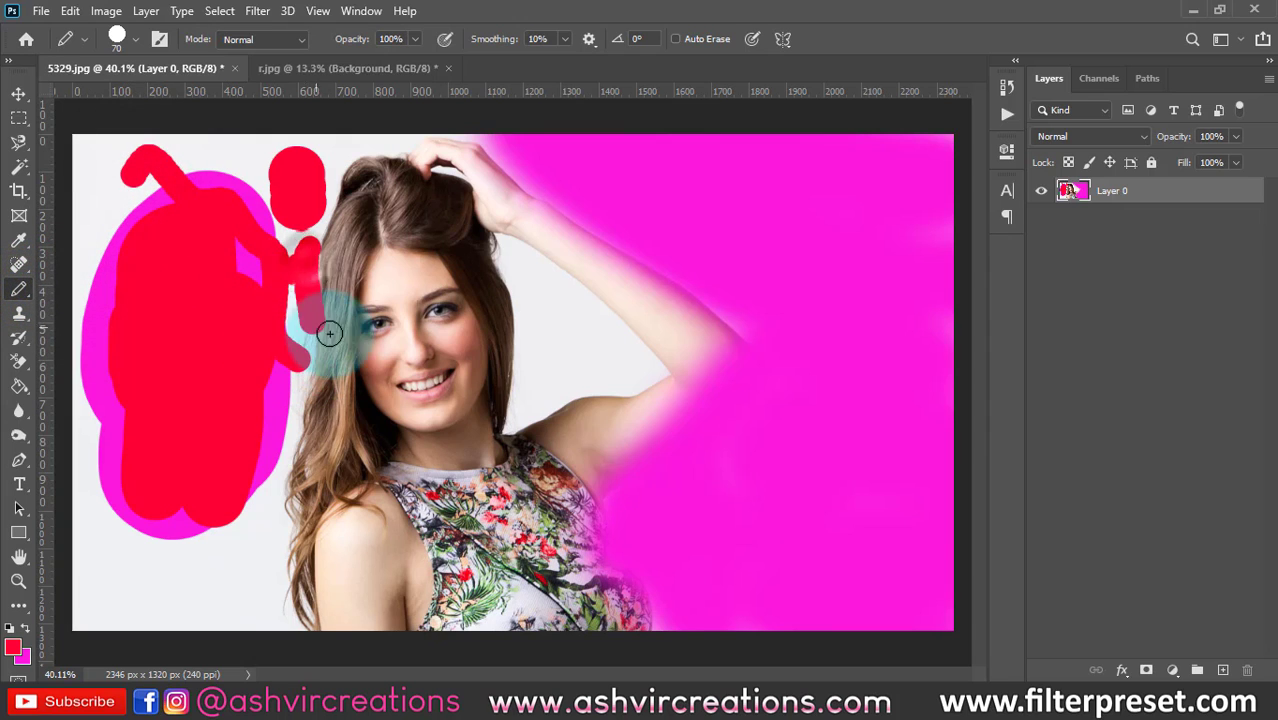
# Step: Dab five red pencil dots on the woman's forehead, adjusting the brush size between dabs
pyautogui.press('[')
pyautogui.click(424, 283)
pyautogui.click(403, 269)
pyautogui.click(369, 279)
pyautogui.press(']')
pyautogui.click(384, 293)
pyautogui.click(404, 308)
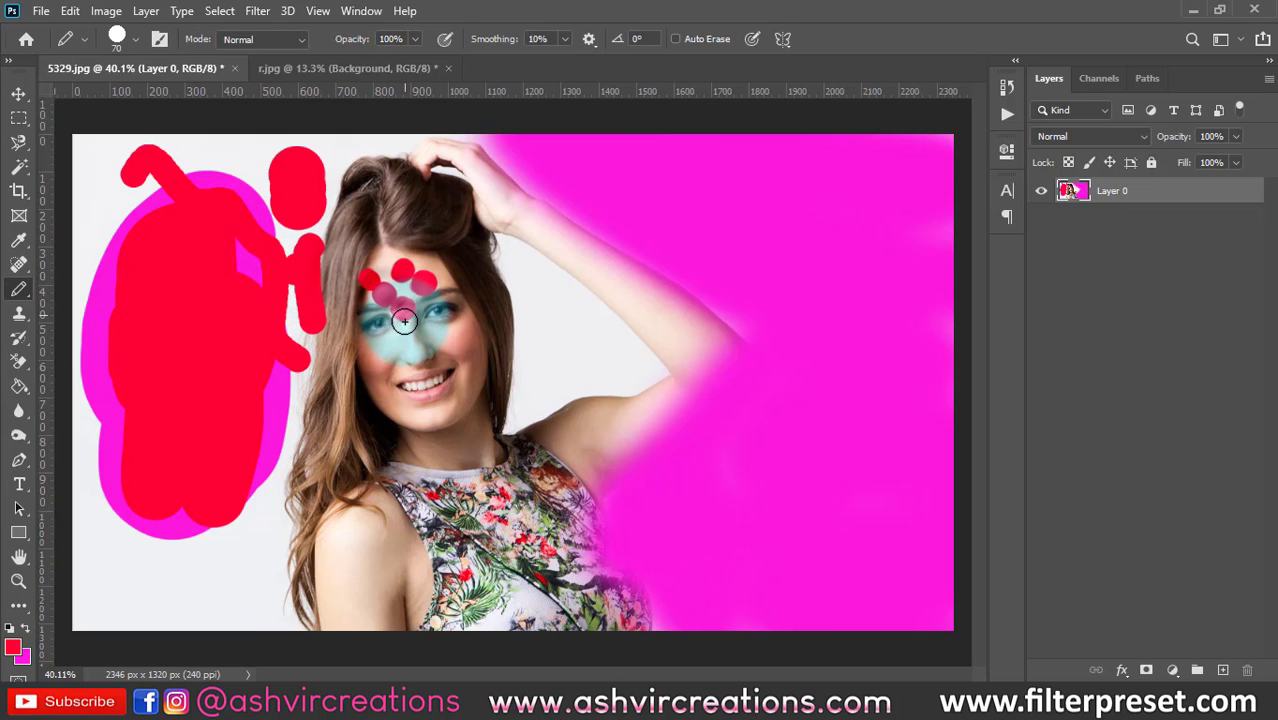
# Step: Pick another round brush preset for the Pencil and paint red strokes over the woman's face, neck and raised arm's shoulder
pyautogui.rightClick(405, 324)
pyautogui.click(470, 456)
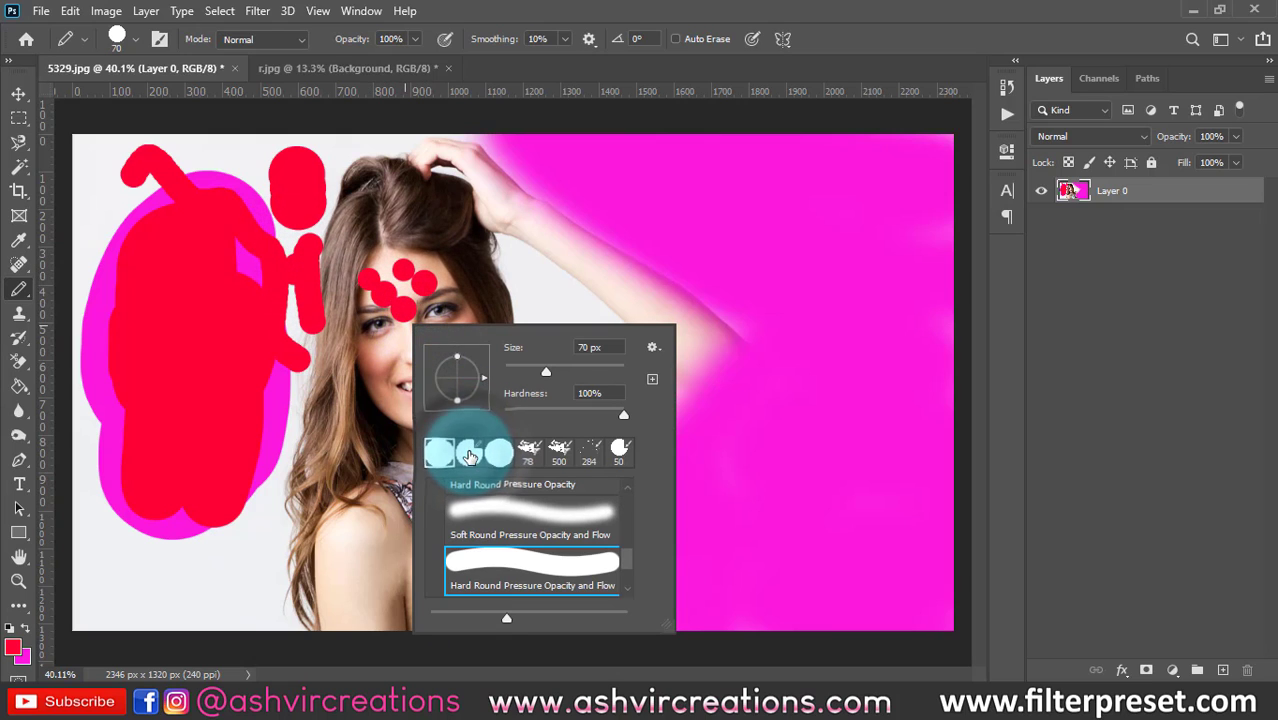
pyautogui.click(576, 530)
pyautogui.scroll(3, 580, 524)
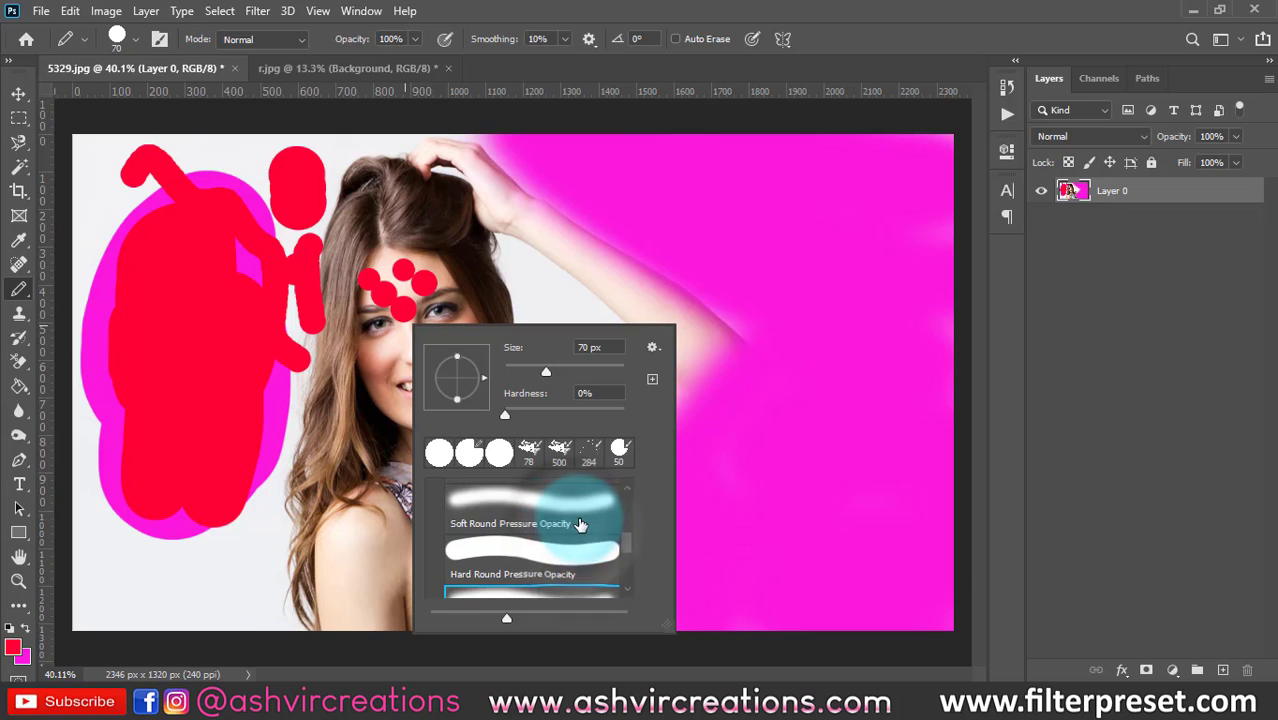
pyautogui.scroll(2, 581, 524)
pyautogui.doubleClick(569, 532)
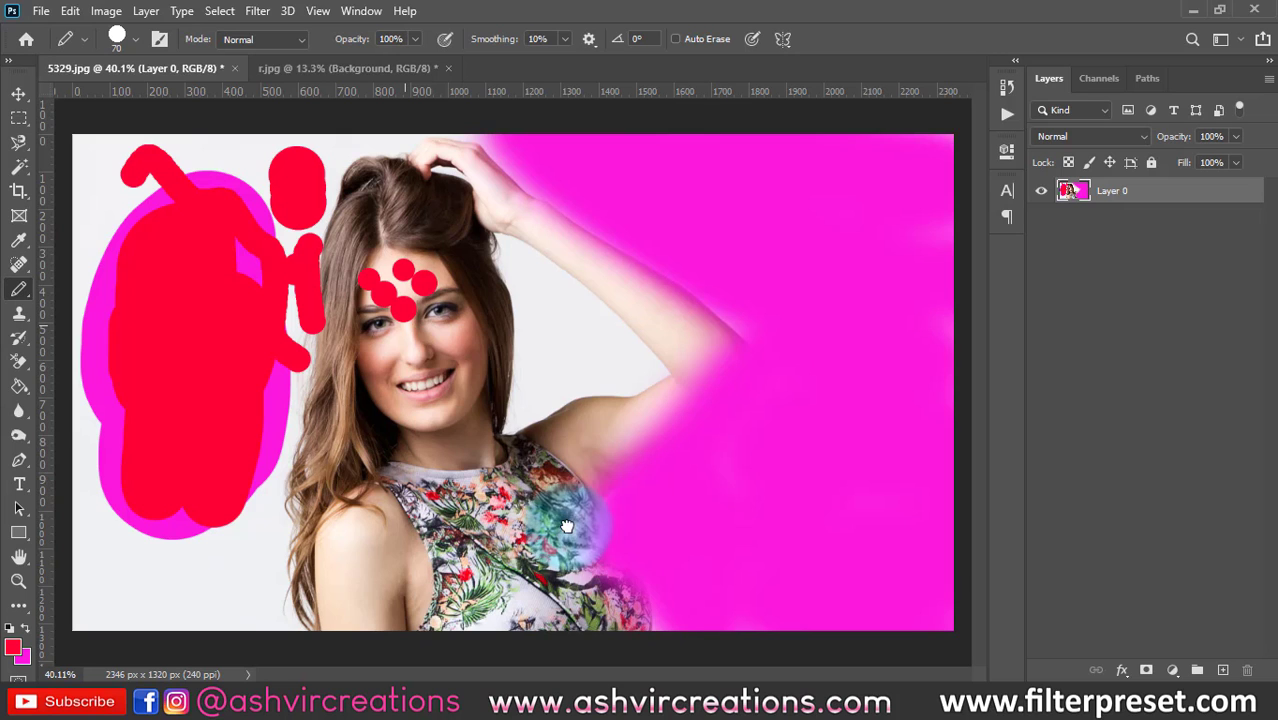
pyautogui.moveTo(428, 308)
pyautogui.mouseDown()
pyautogui.moveTo(429, 365)
pyautogui.moveTo(467, 383)
pyautogui.moveTo(500, 470)
pyautogui.mouseUp()
pyautogui.click(494, 382)
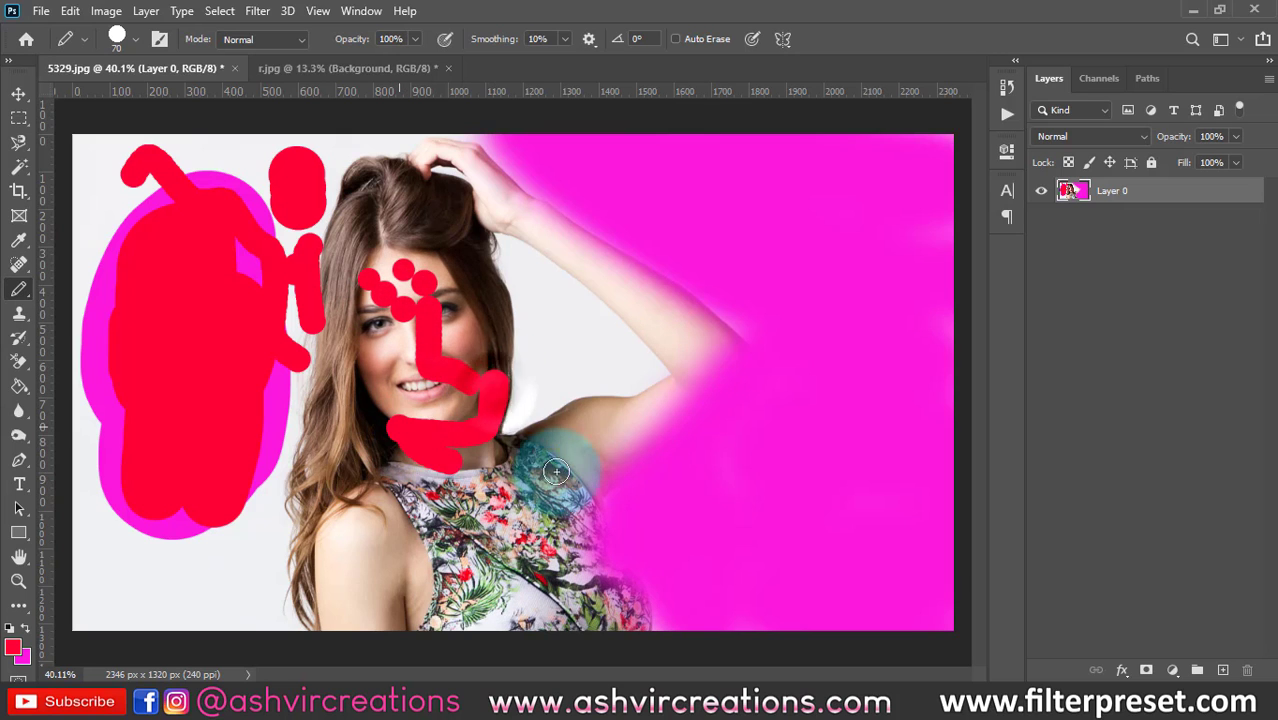
pyautogui.moveTo(541, 433)
pyautogui.mouseDown()
pyautogui.moveTo(600, 410)
pyautogui.moveTo(608, 468)
pyautogui.mouseUp()
# Step: Tint the woman's bare shoulder, raised arm and part of her hair red with the Color Replacement tool
pyautogui.rightClick(14, 290)
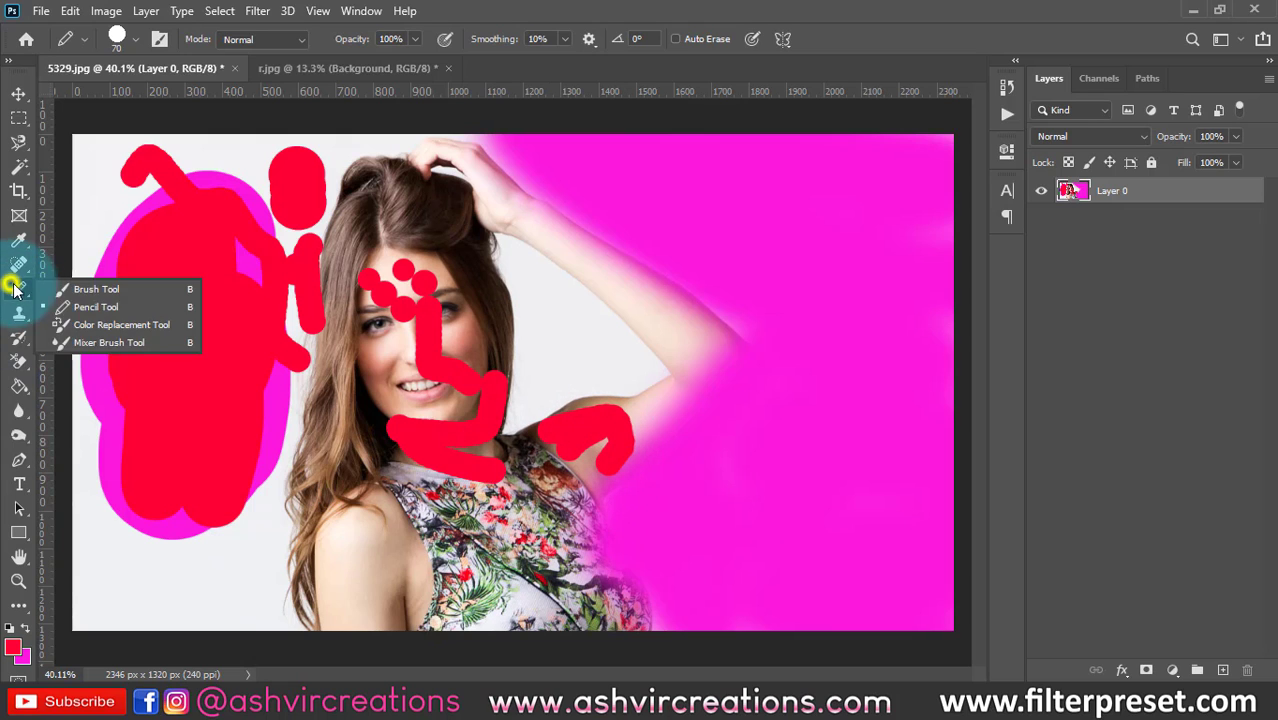
pyautogui.click(93, 323)
pyautogui.moveTo(354, 623)
pyautogui.mouseDown()
pyautogui.moveTo(393, 569)
pyautogui.moveTo(394, 607)
pyautogui.moveTo(388, 529)
pyautogui.moveTo(404, 622)
pyautogui.moveTo(399, 584)
pyautogui.moveTo(405, 599)
pyautogui.moveTo(382, 620)
pyautogui.moveTo(411, 587)
pyautogui.moveTo(402, 546)
pyautogui.moveTo(371, 519)
pyautogui.moveTo(413, 600)
pyautogui.moveTo(390, 508)
pyautogui.moveTo(411, 574)
pyautogui.moveTo(403, 623)
pyautogui.moveTo(347, 533)
pyautogui.moveTo(368, 609)
pyautogui.moveTo(357, 583)
pyautogui.moveTo(391, 568)
pyautogui.moveTo(413, 625)
pyautogui.mouseUp()
pyautogui.moveTo(748, 302)
pyautogui.mouseDown()
pyautogui.moveTo(611, 405)
pyautogui.moveTo(682, 314)
pyautogui.moveTo(565, 294)
pyautogui.moveTo(614, 390)
pyautogui.mouseUp()
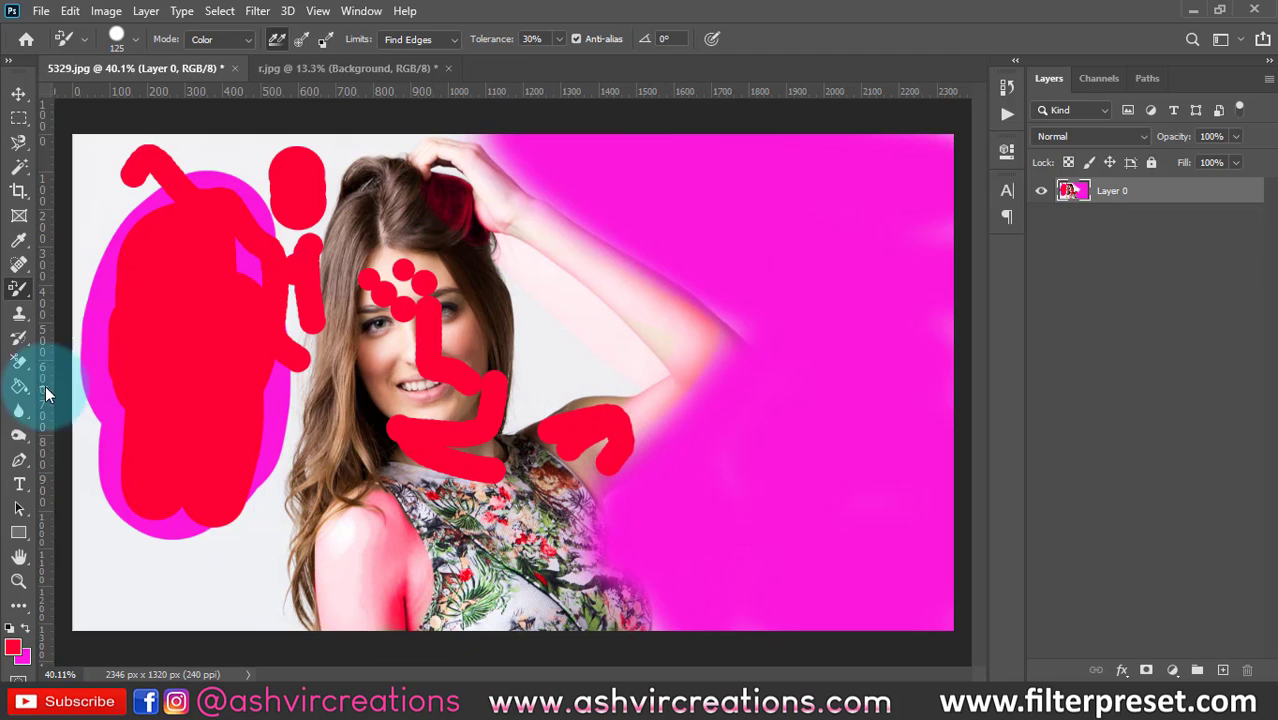
# Step: Select the Clone Stamp tool, enlarge its brush to 500 px and switch to the r.jpg document
pyautogui.click(16, 316)
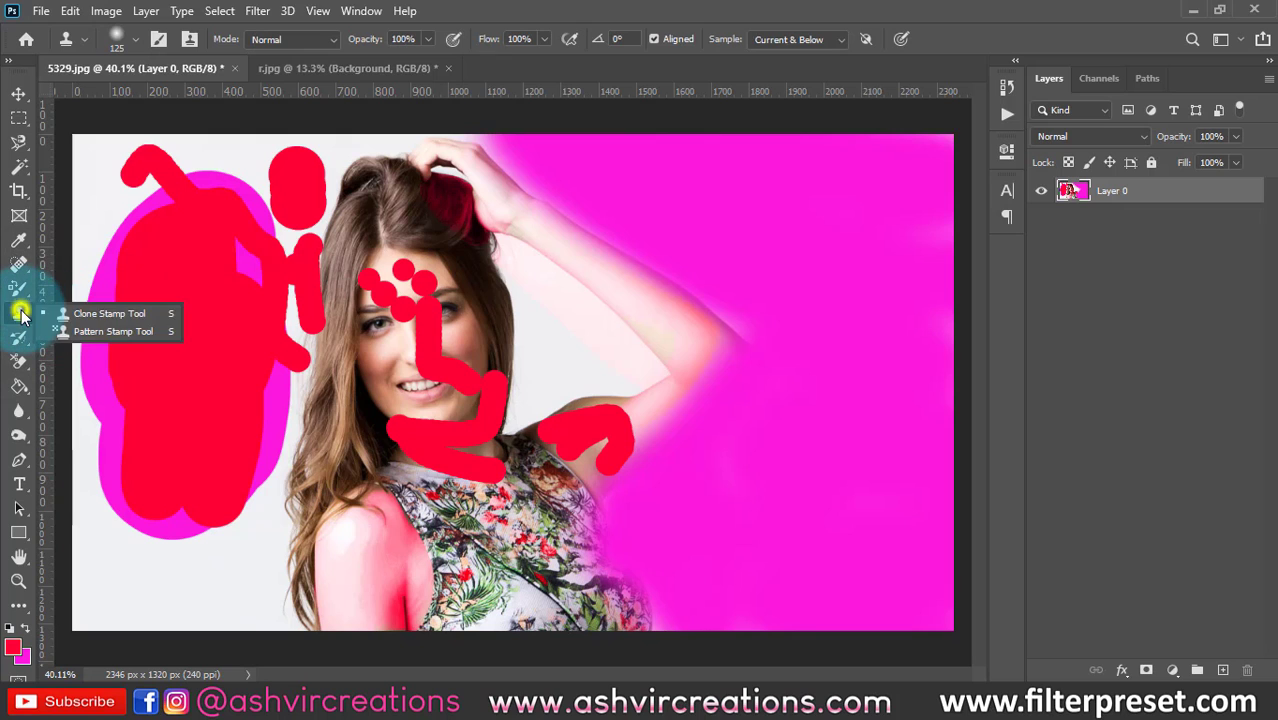
pyautogui.click(100, 313)
pyautogui.scroll(-1, 191, 312)
pyautogui.scroll(-1, 191, 312)
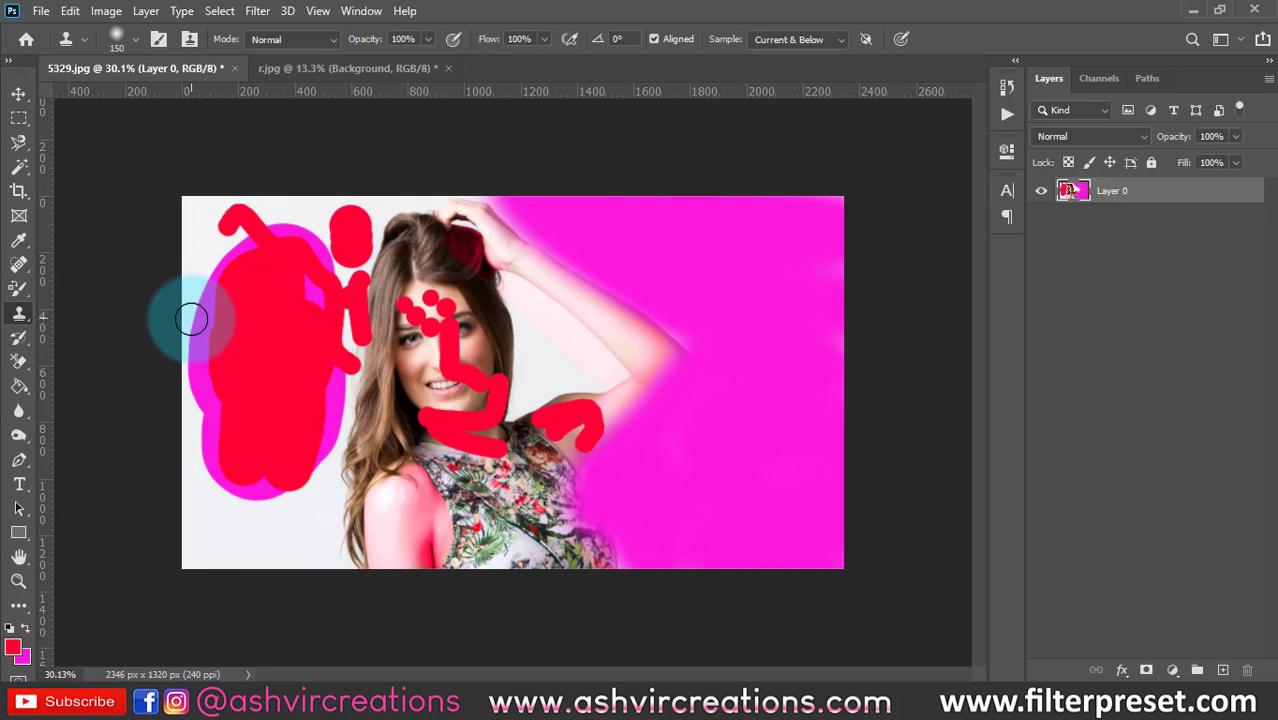
pyautogui.press(']')
pyautogui.press(']')
pyautogui.press(']')
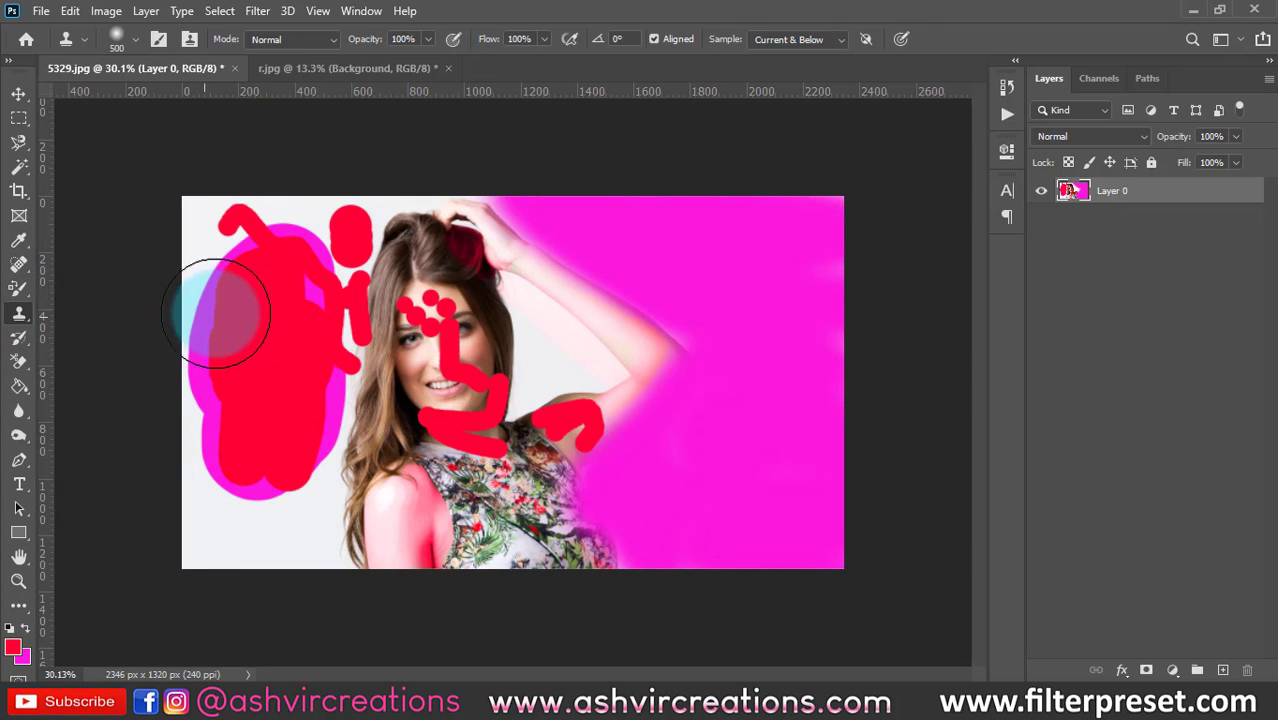
pyautogui.click(355, 70)
pyautogui.scroll(-1, 539, 268)
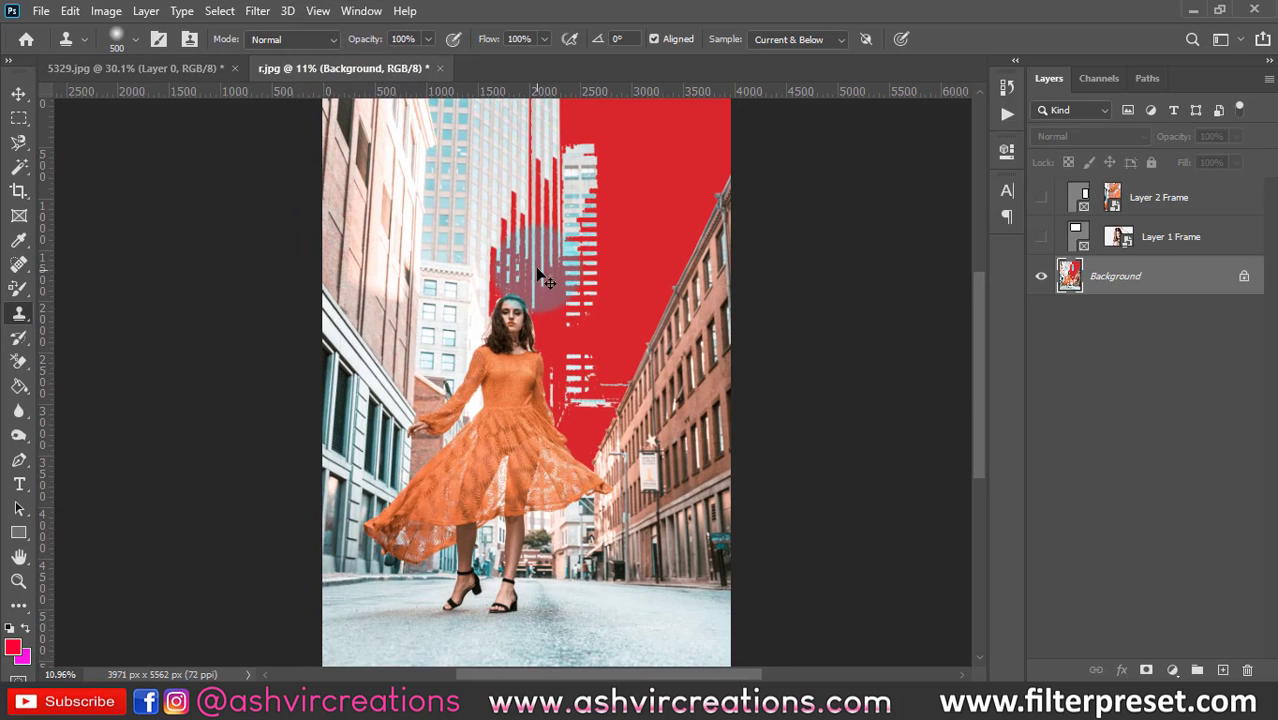
pyautogui.click(361, 11)
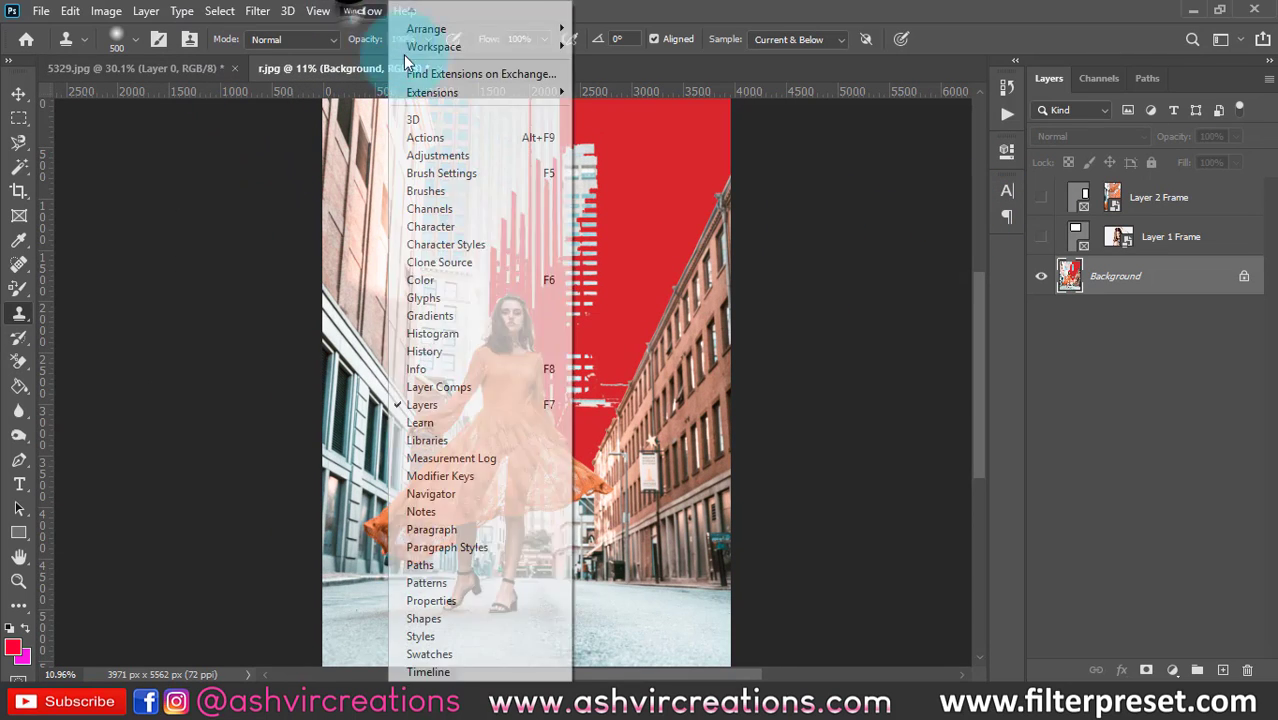
pyautogui.click(432, 368)
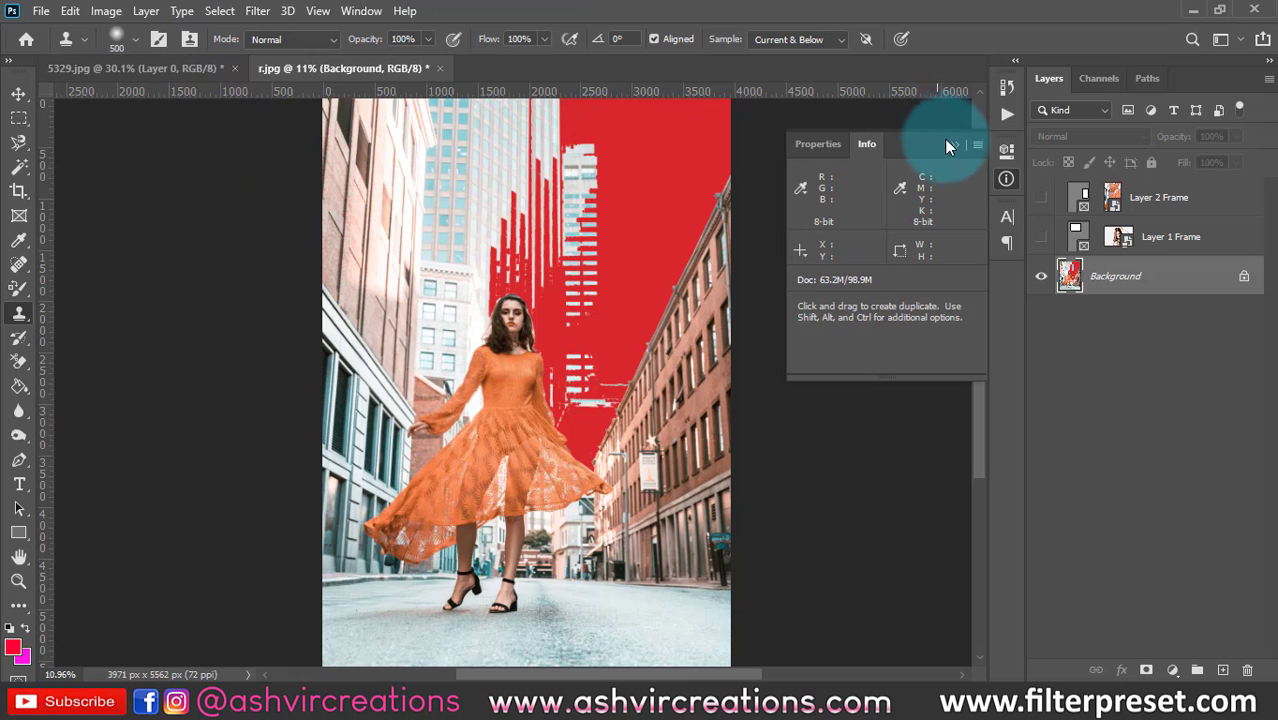
pyautogui.click(952, 148)
# Step: Revert r.jpg to its initial Open state through the document history
pyautogui.click(361, 11)
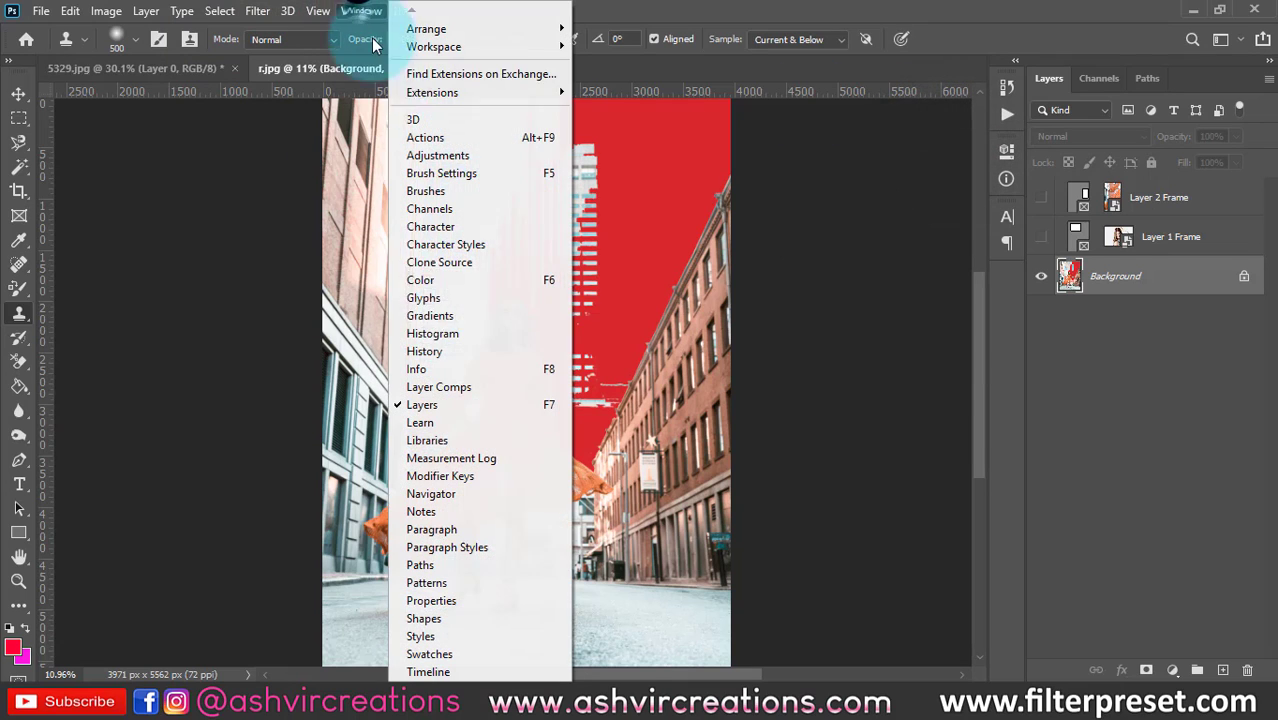
pyautogui.click(424, 351)
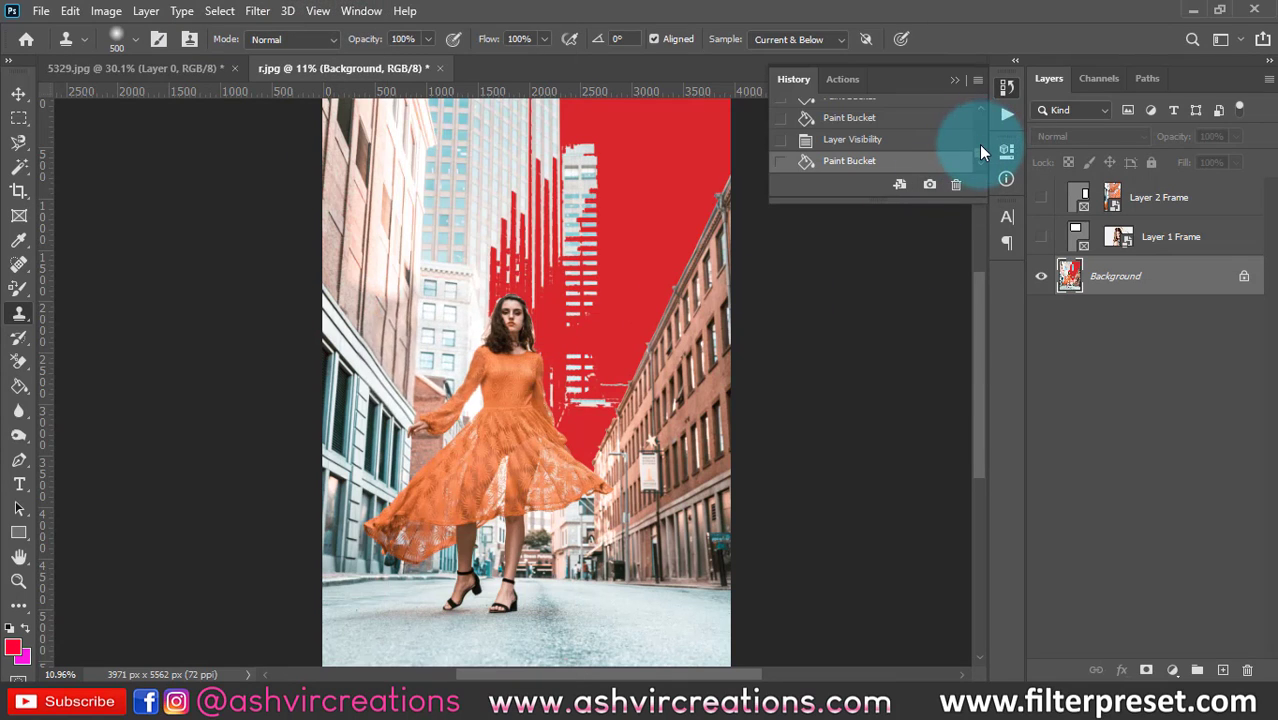
pyautogui.moveTo(978, 144); pyautogui.dragTo(980, 104)
pyautogui.click(934, 146)
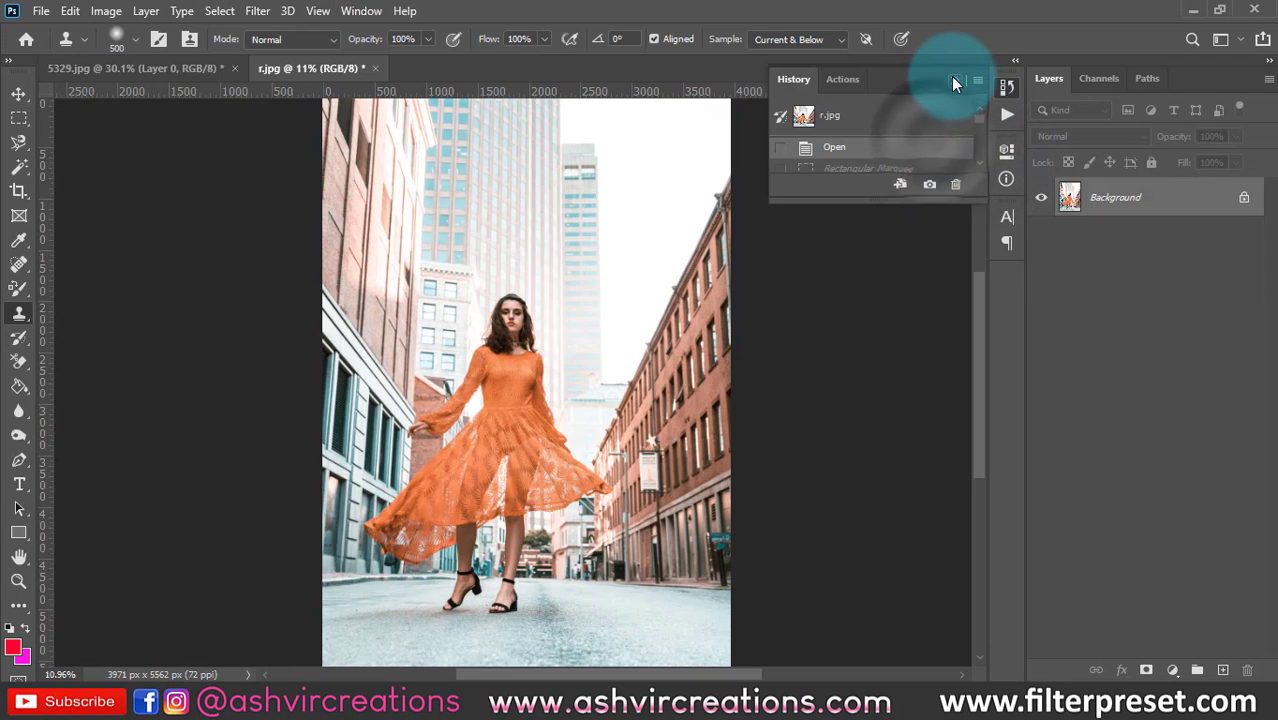
pyautogui.click(953, 83)
# Step: Clone the woman in the orange dress onto the street beside her, using a 900 px Clone Stamp brush
pyautogui.scroll(-1, 322, 352)
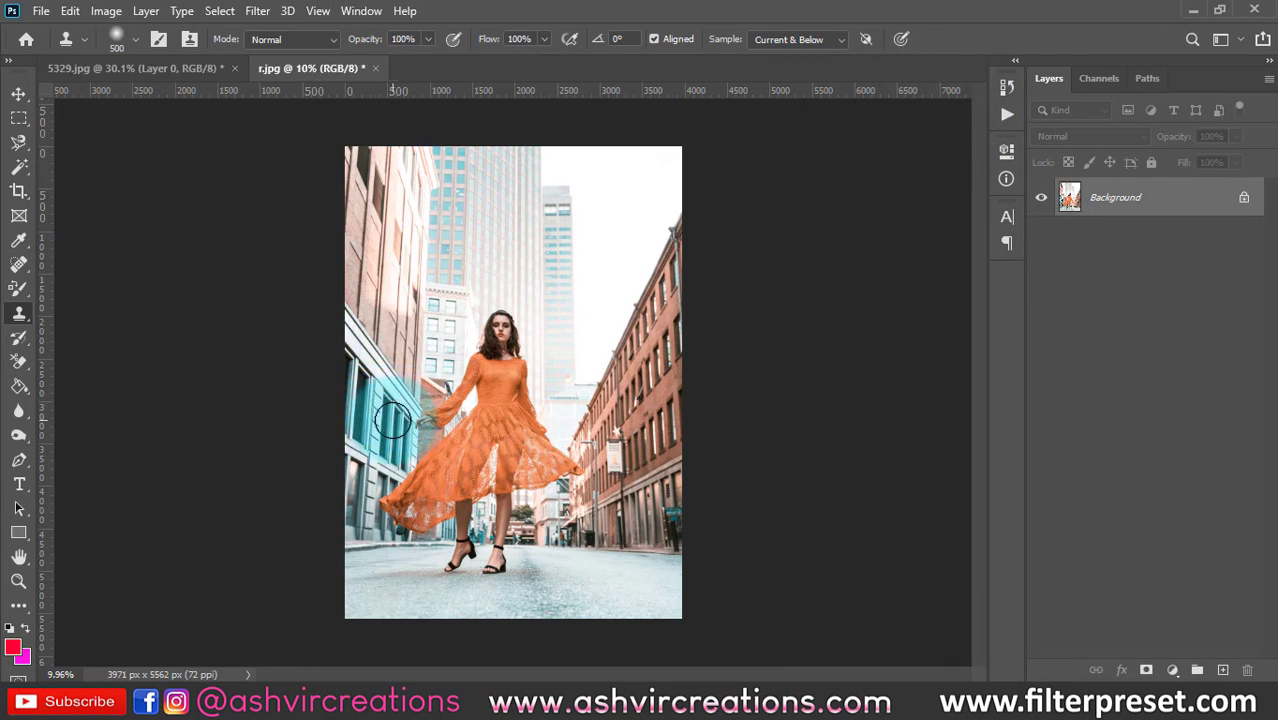
pyautogui.scroll(2, 392, 420)
pyautogui.scroll(-2, 406, 418)
pyautogui.scroll(2, 511, 366)
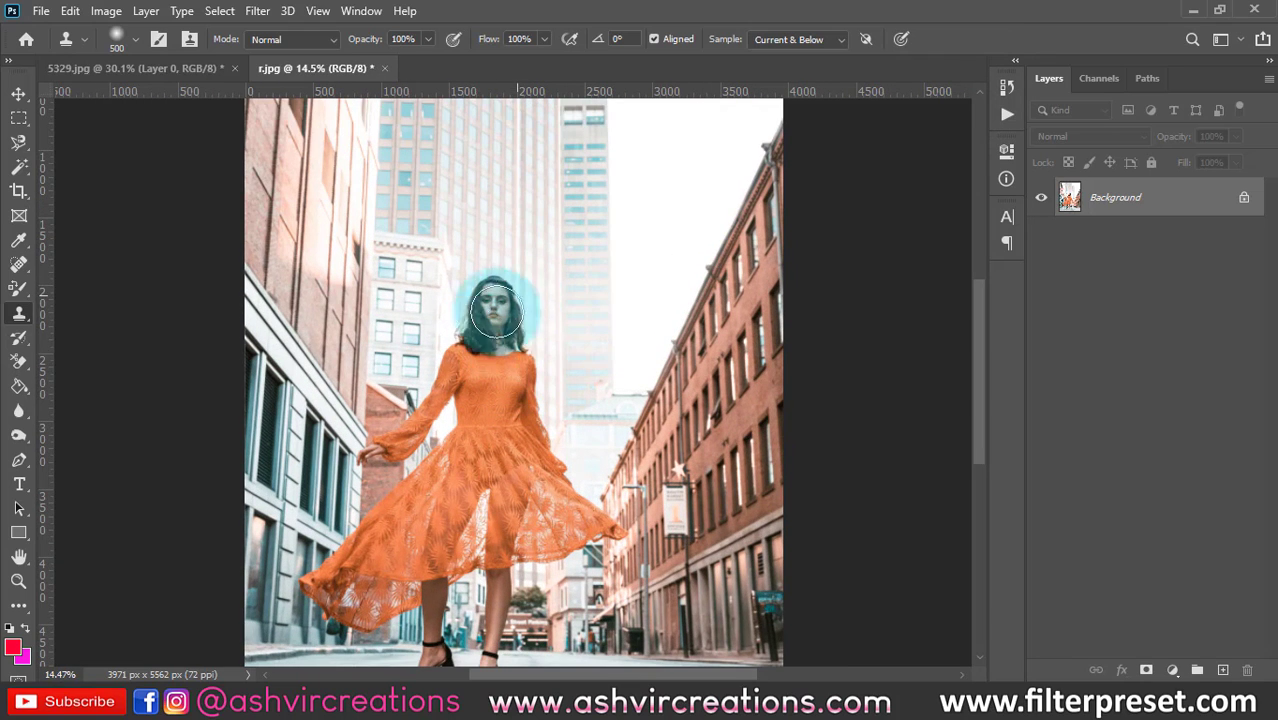
pyautogui.press(']')
pyautogui.press(']')
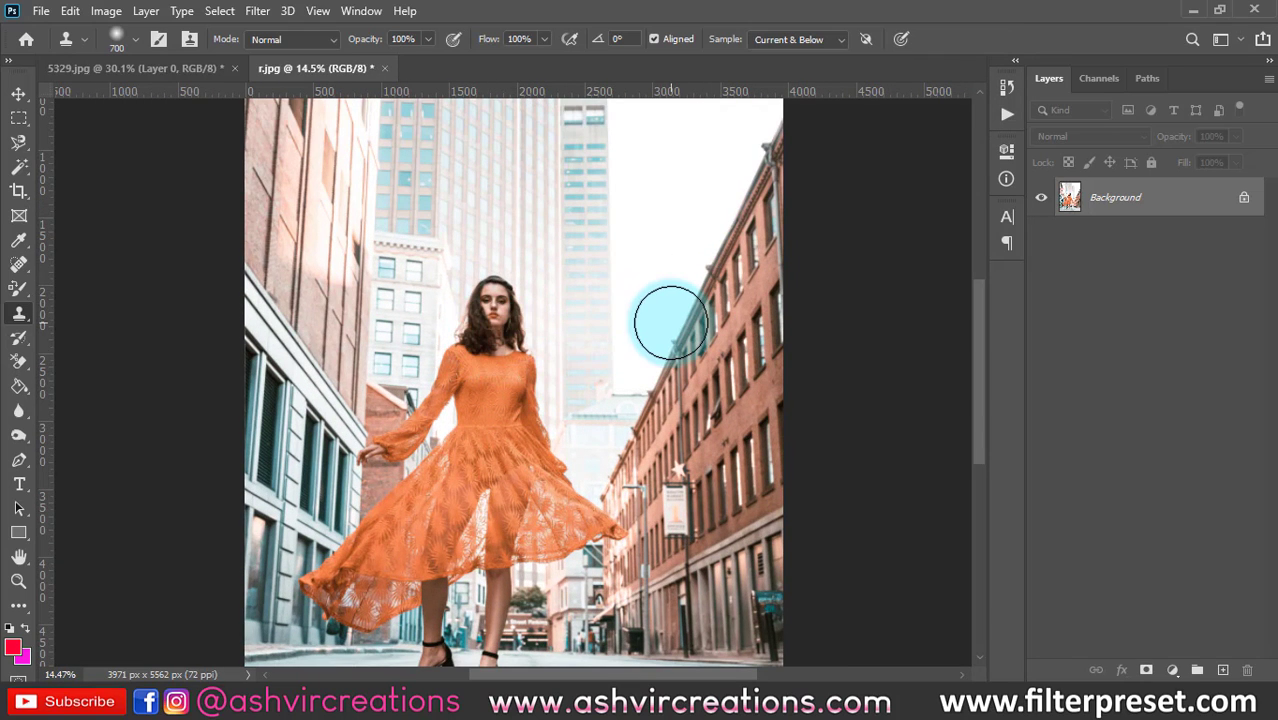
pyautogui.press(']')
pyautogui.press(']')
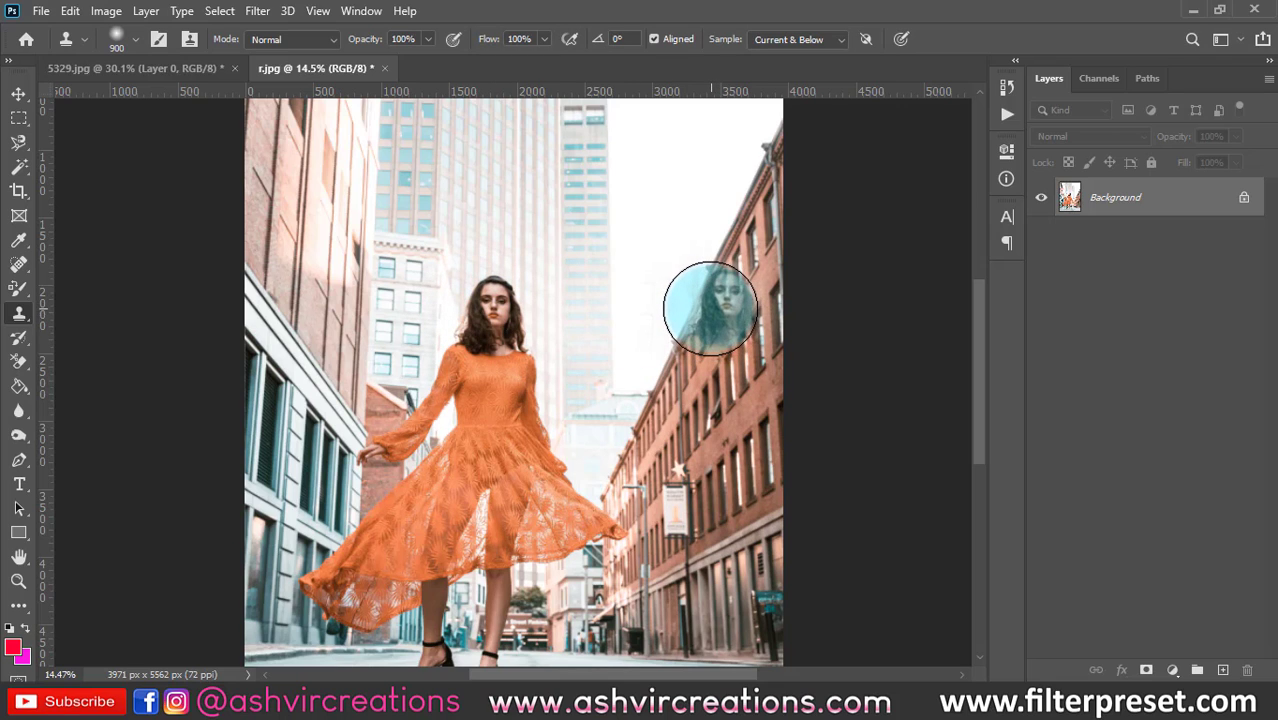
pyautogui.moveTo(712, 303)
pyautogui.mouseDown()
pyautogui.moveTo(645, 445)
pyautogui.moveTo(703, 378)
pyautogui.moveTo(711, 431)
pyautogui.moveTo(739, 401)
pyautogui.moveTo(745, 470)
pyautogui.moveTo(656, 465)
pyautogui.mouseUp()
pyautogui.moveTo(670, 520)
pyautogui.mouseDown()
pyautogui.moveTo(733, 533)
pyautogui.moveTo(687, 629)
pyautogui.moveTo(693, 580)
pyautogui.moveTo(673, 641)
pyautogui.moveTo(738, 533)
pyautogui.mouseUp()
pyautogui.moveTo(706, 469); pyautogui.dragTo(680, 315)
pyautogui.moveTo(673, 457)
pyautogui.mouseDown()
pyautogui.moveTo(647, 524)
pyautogui.moveTo(682, 508)
pyautogui.mouseUp()
pyautogui.moveTo(593, 364)
pyautogui.mouseDown()
pyautogui.moveTo(642, 348)
pyautogui.moveTo(660, 300)
pyautogui.moveTo(637, 271)
pyautogui.moveTo(592, 277)
pyautogui.moveTo(605, 282)
pyautogui.moveTo(700, 150)
pyautogui.mouseUp()
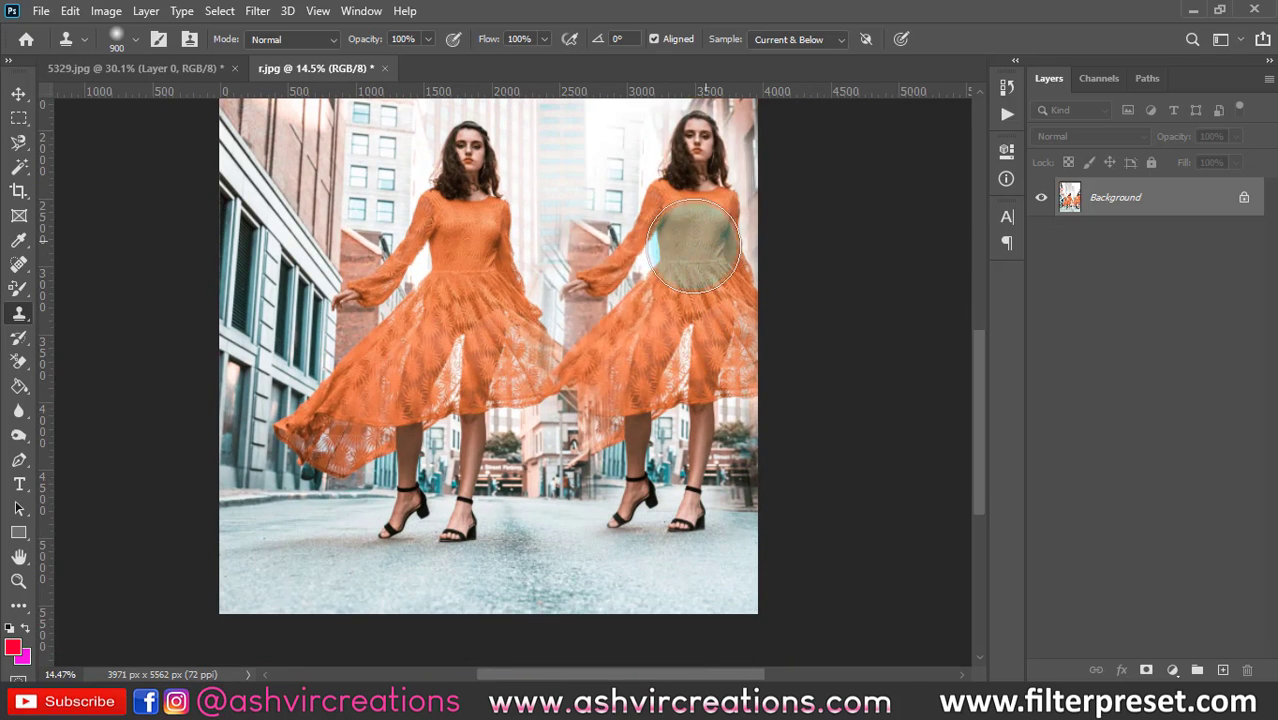
# Step: Sample the top of the narrow tower and clone it into the white sky above the second woman
pyautogui.hotkey('ctrl', '0')
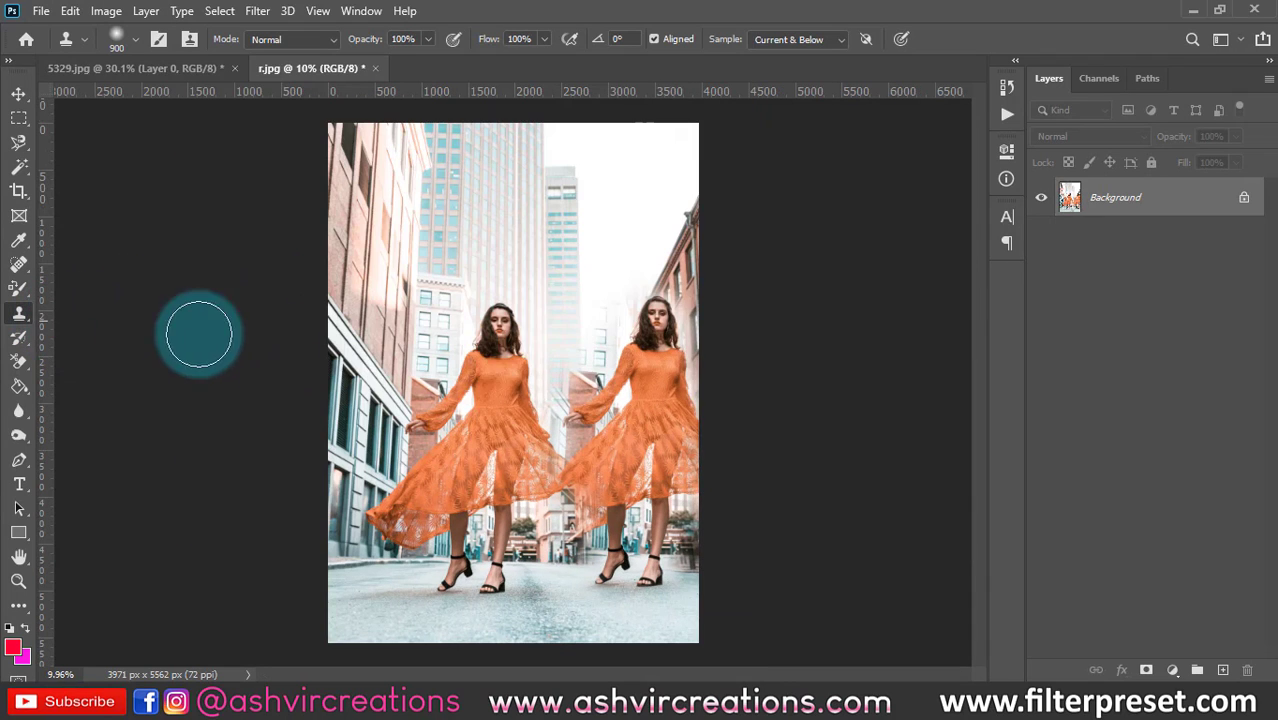
pyautogui.scroll(7, 501, 213)
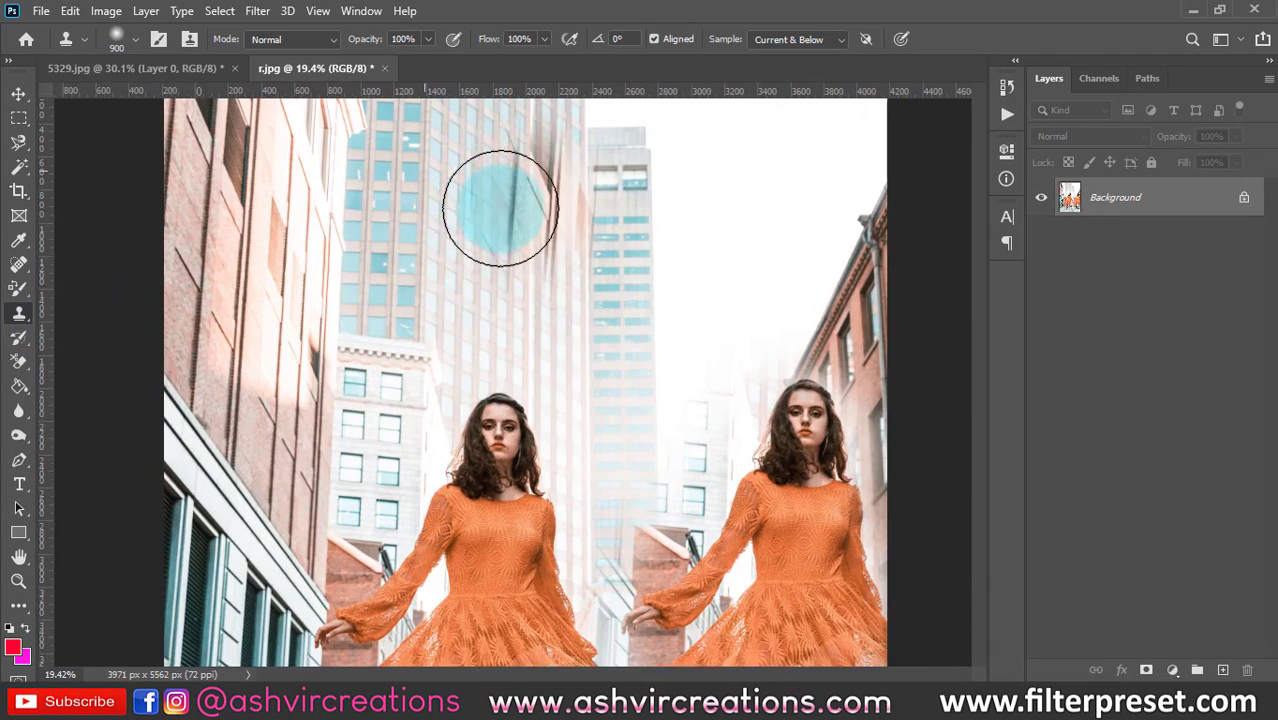
pyautogui.moveTo(405, 316); pyautogui.dragTo(223, 441)
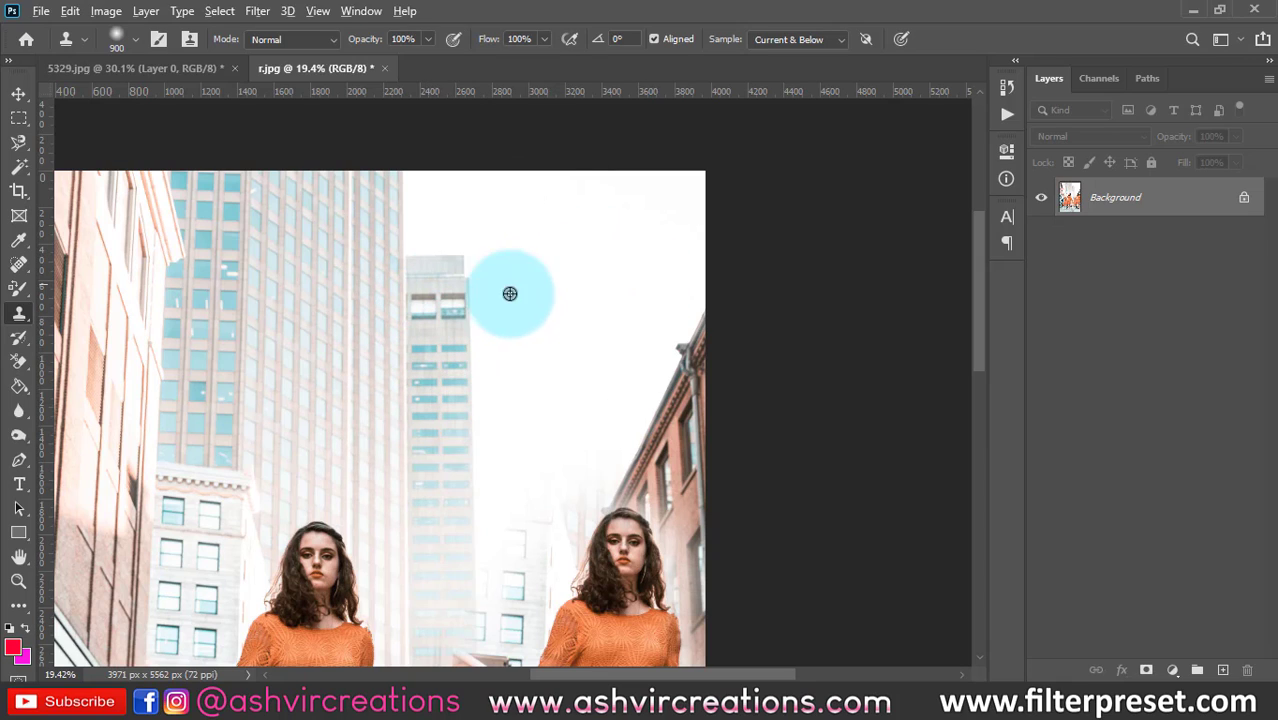
pyautogui.click(440, 289)
pyautogui.moveTo(441, 289)
pyautogui.mouseDown()
pyautogui.moveTo(532, 279)
pyautogui.moveTo(577, 218)
pyautogui.mouseUp()
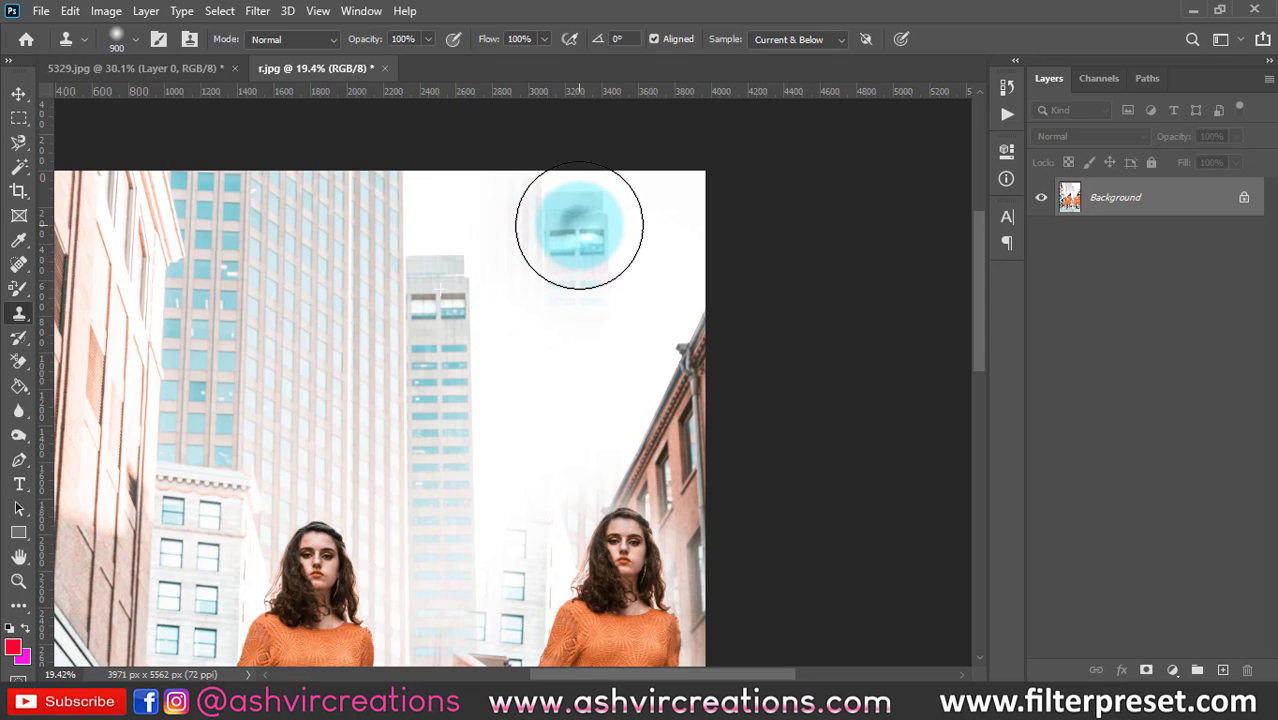
# Step: Extend the cloned tower down the white sky to just above the second woman's head with the 900 px Clone Stamp
pyautogui.moveTo(579, 225); pyautogui.dragTo(590, 448)
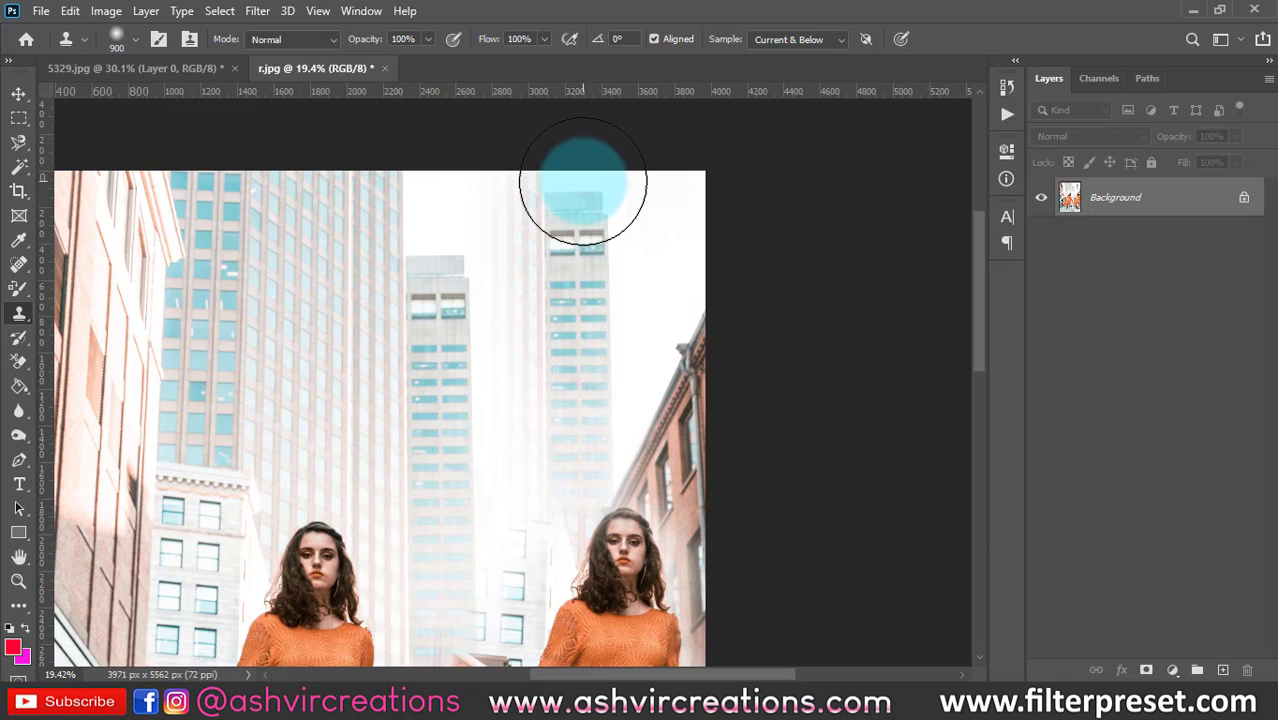
pyautogui.scroll(-2, 607, 199)
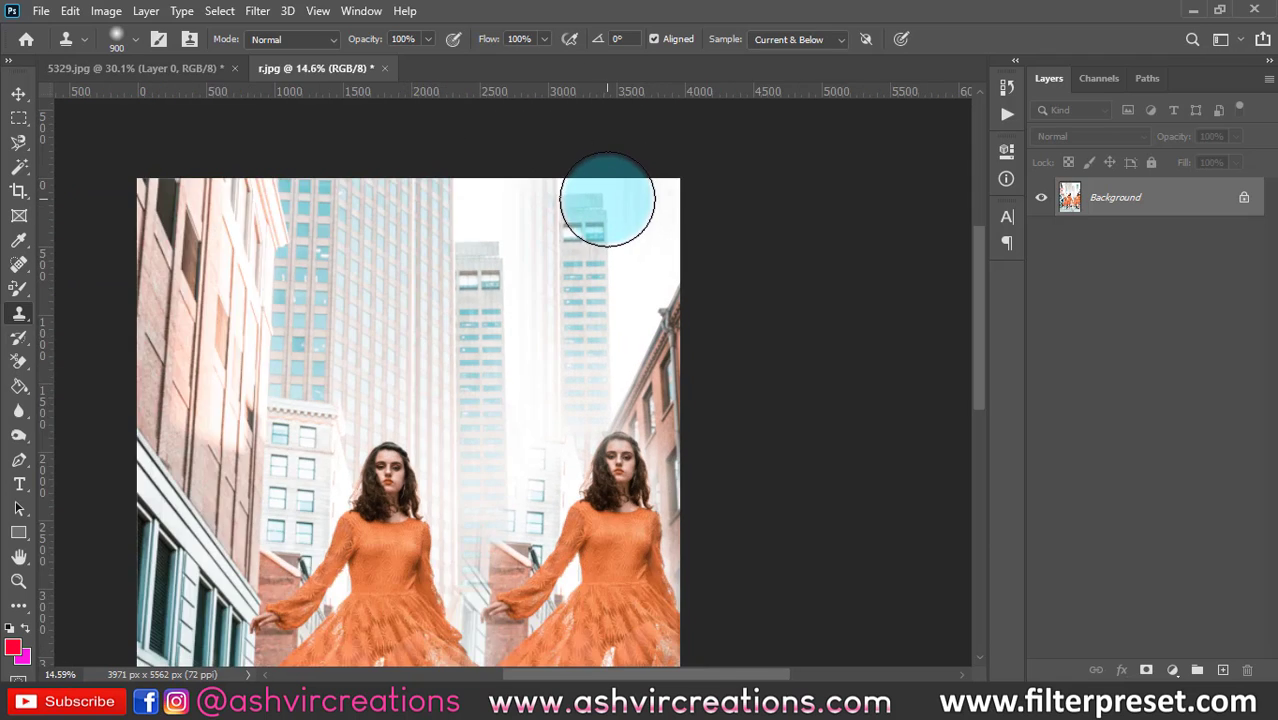
pyautogui.scroll(-1, 607, 199)
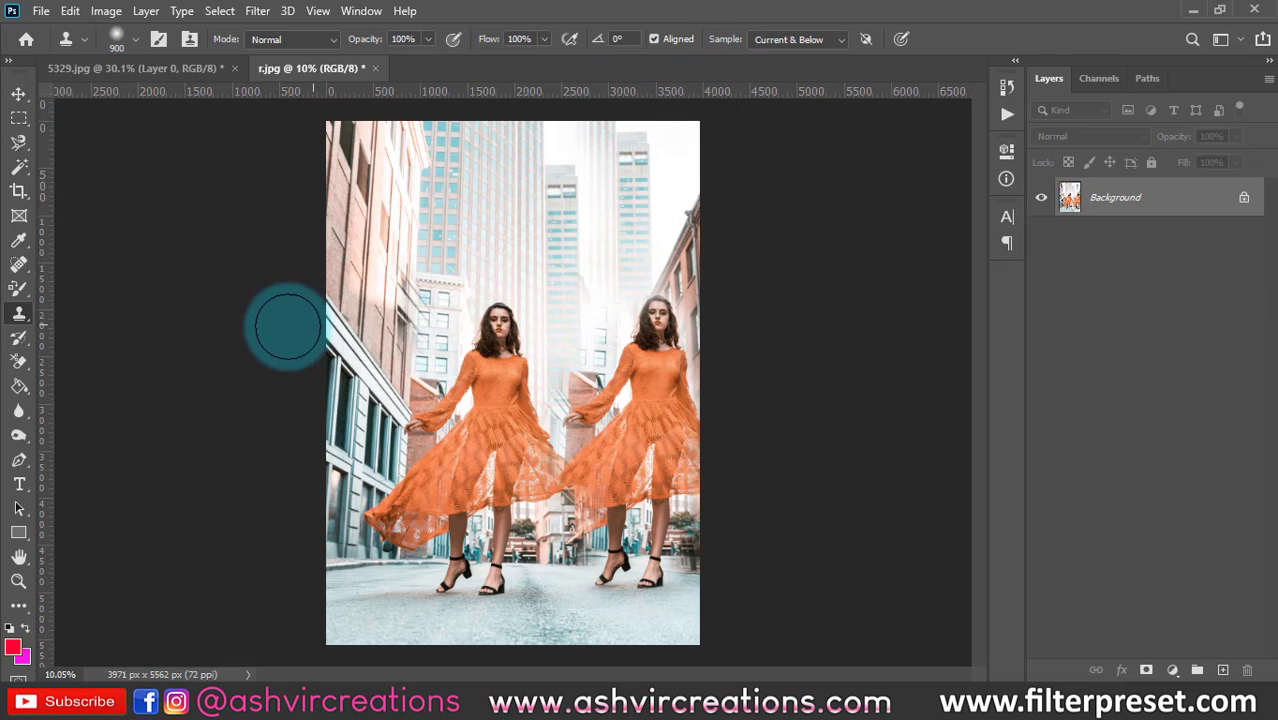
pyautogui.click(17, 316)
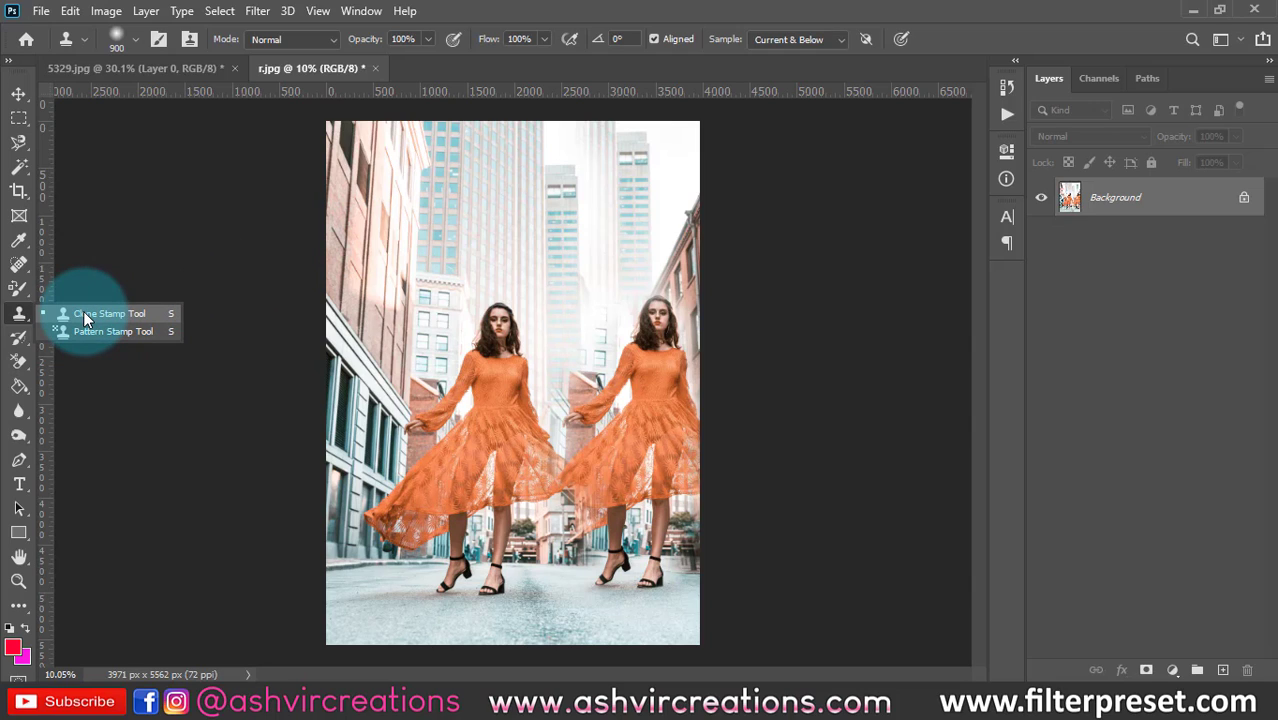
# Step: Try a 175 px History Brush on the first woman's neckline and undo the stroke
pyautogui.click(17, 340)
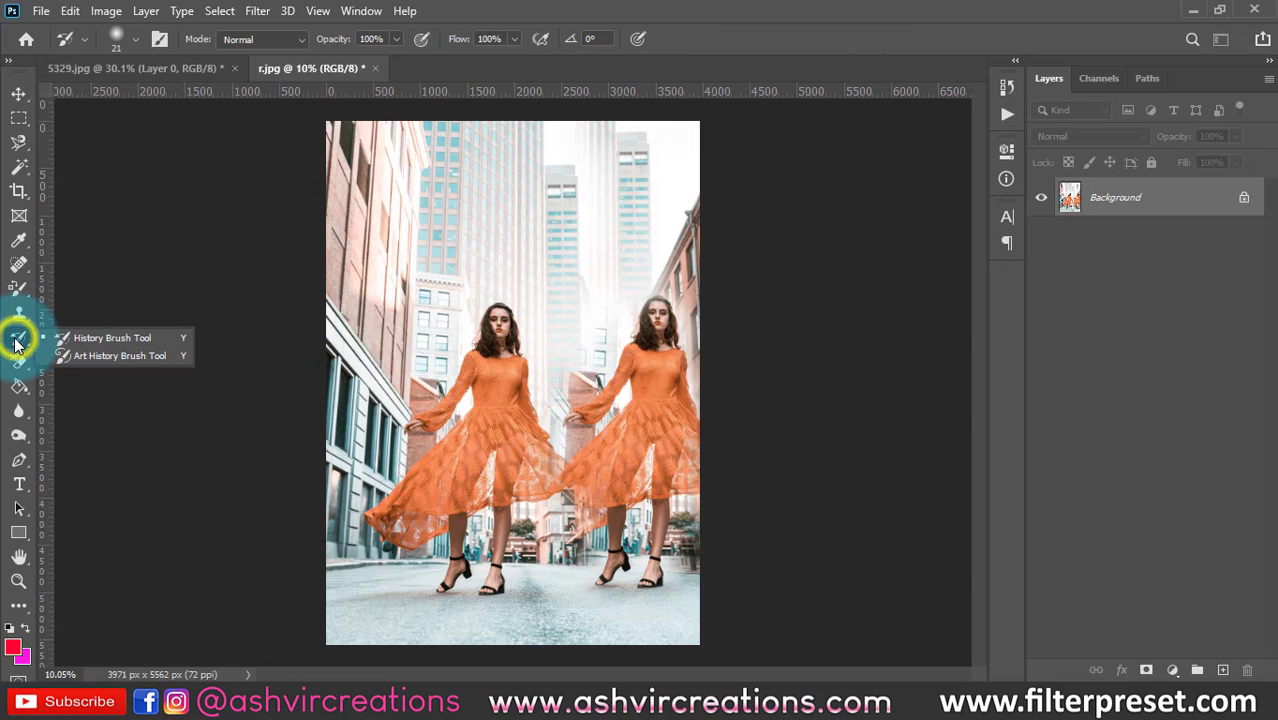
pyautogui.click(88, 338)
pyautogui.moveTo(488, 325)
pyautogui.mouseDown()
pyautogui.moveTo(495, 282)
pyautogui.moveTo(511, 397)
pyautogui.mouseUp()
pyautogui.scroll(5, 511, 397)
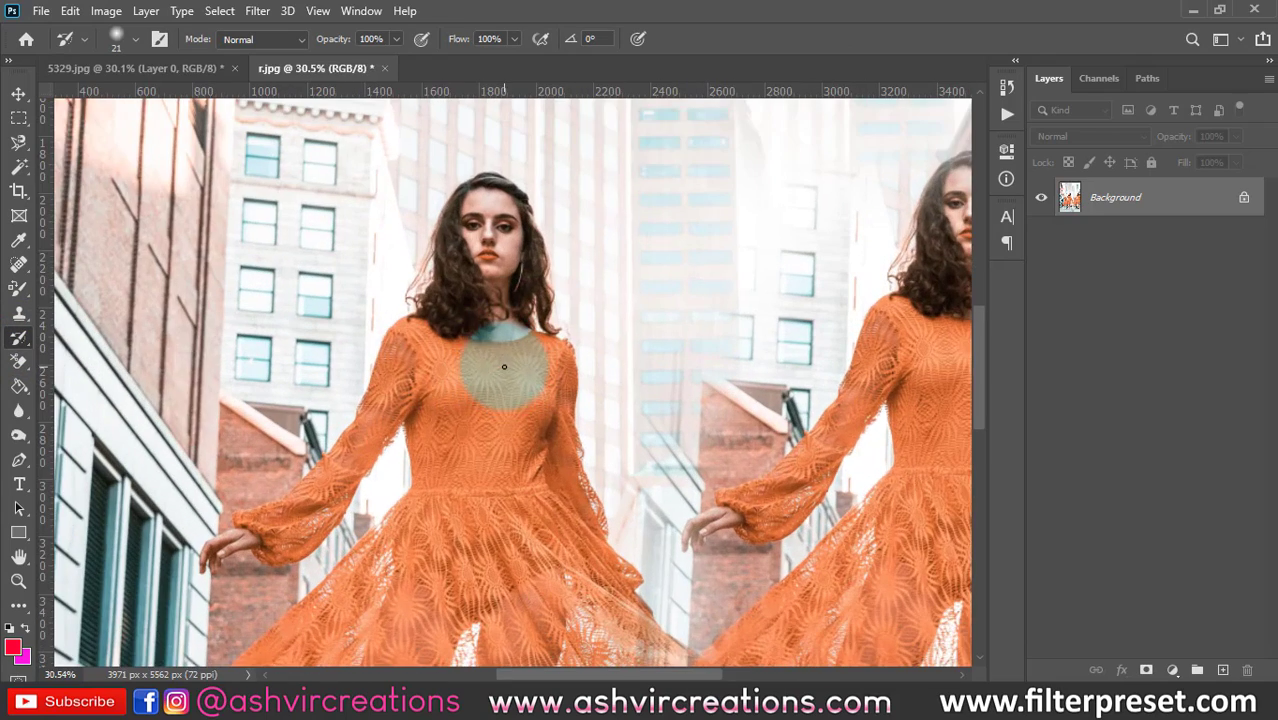
pyautogui.scroll(3, 480, 396)
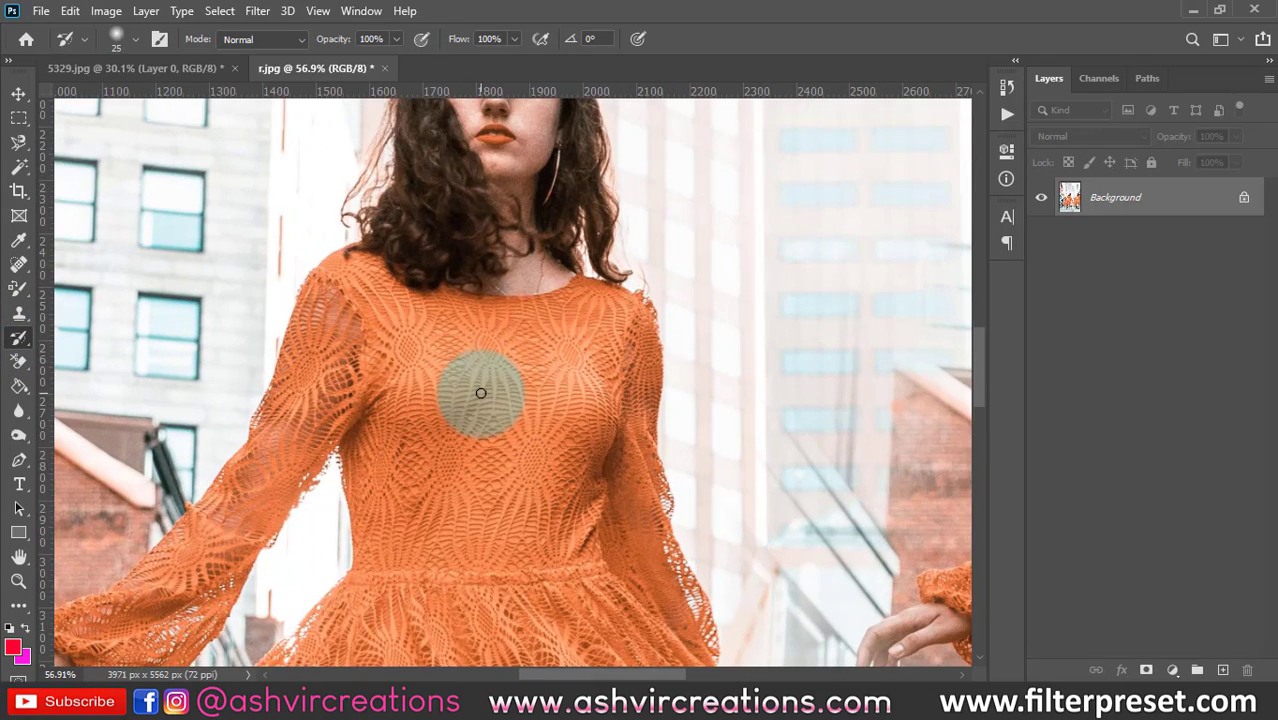
pyautogui.press(']')
pyautogui.scroll(-2, 488, 357)
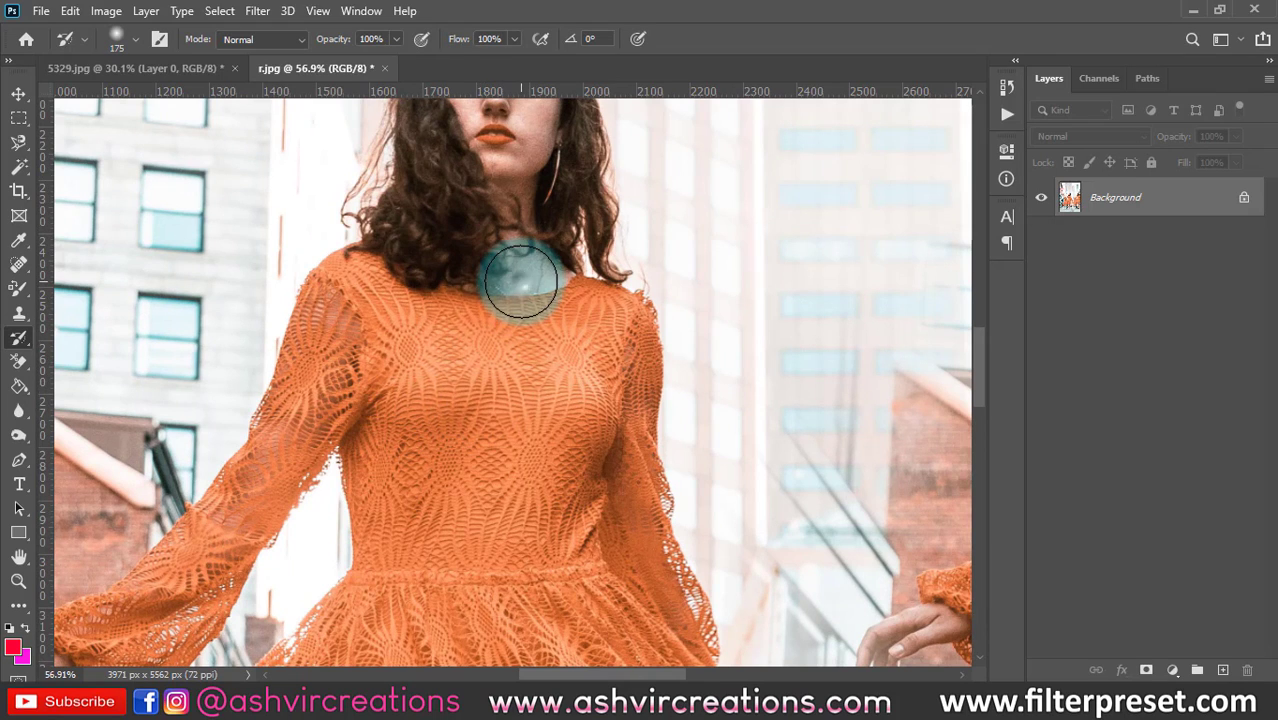
pyautogui.scroll(-3, 516, 271)
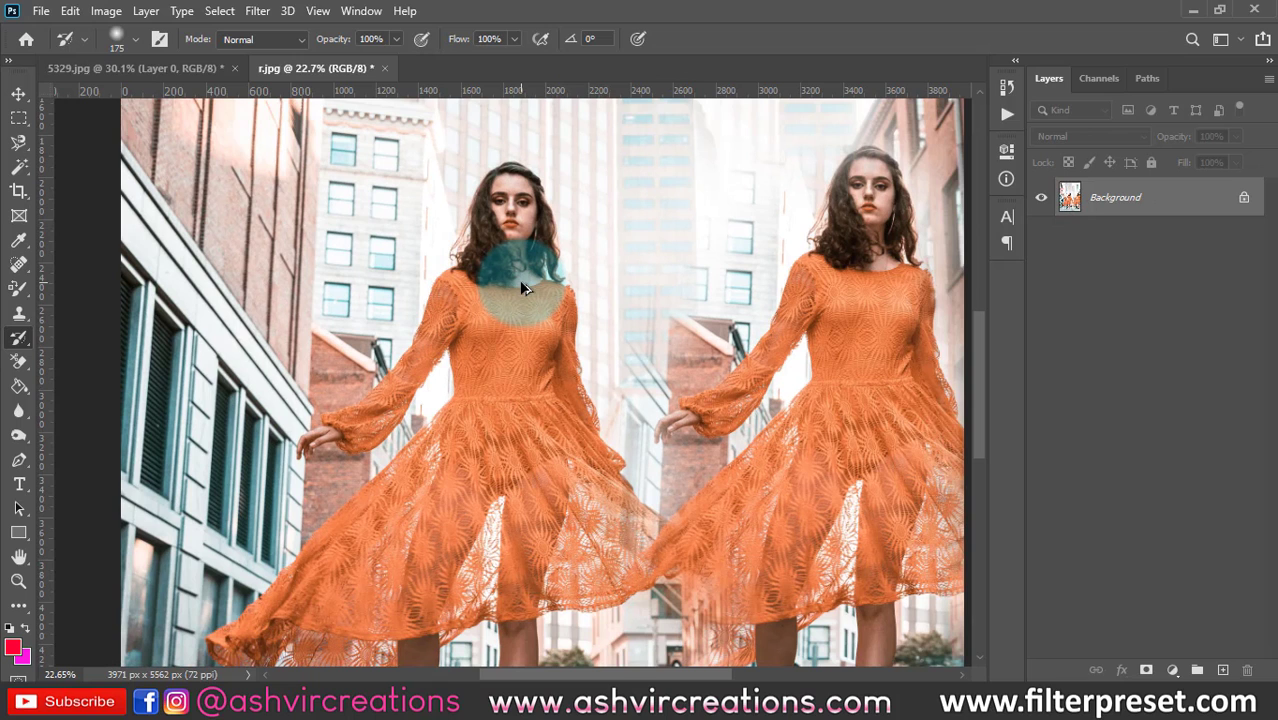
pyautogui.scroll(2, 520, 280)
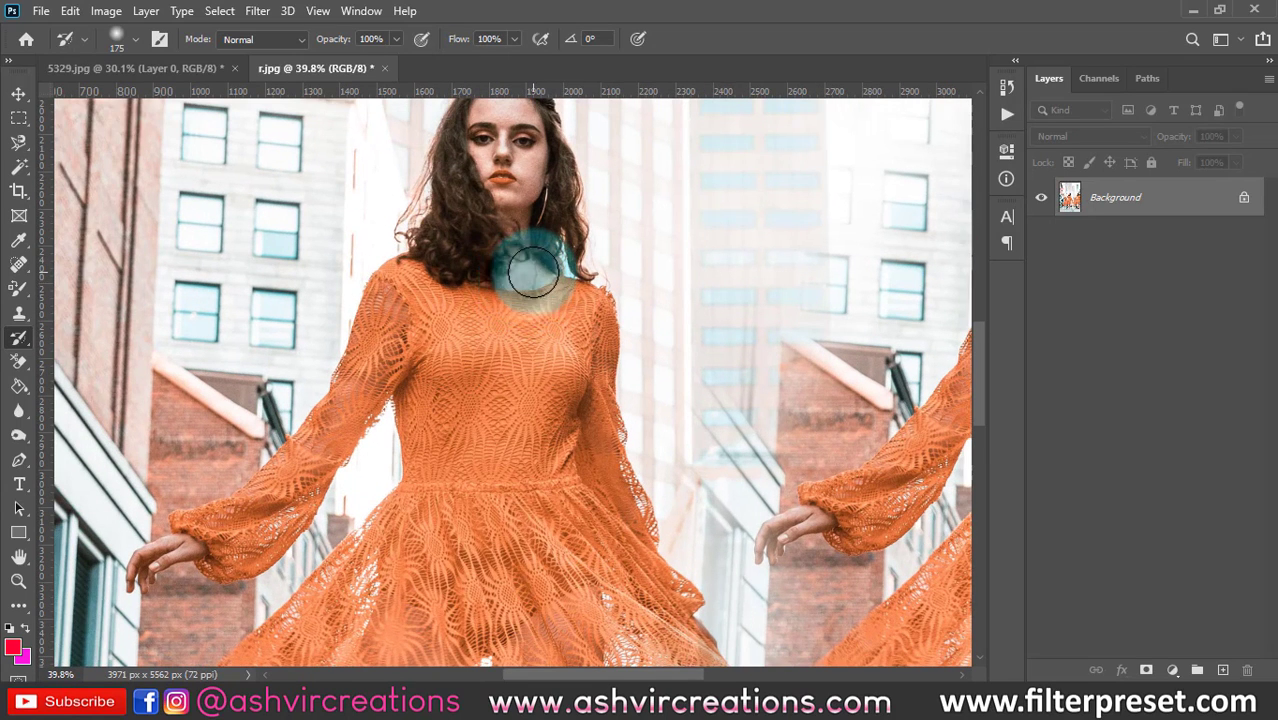
pyautogui.moveTo(533, 271)
pyautogui.mouseDown()
pyautogui.moveTo(524, 264)
pyautogui.moveTo(533, 271)
pyautogui.mouseUp()
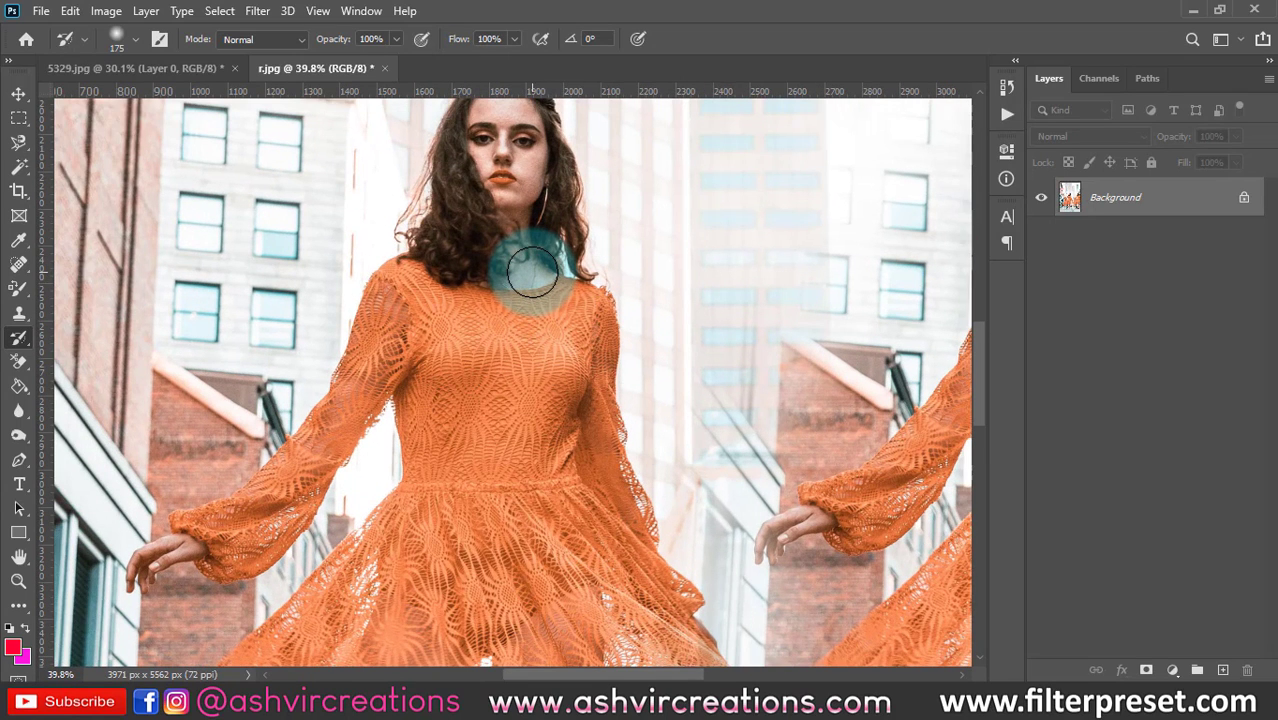
pyautogui.hotkey('ctrl', 'z')
pyautogui.rightClick(17, 340)
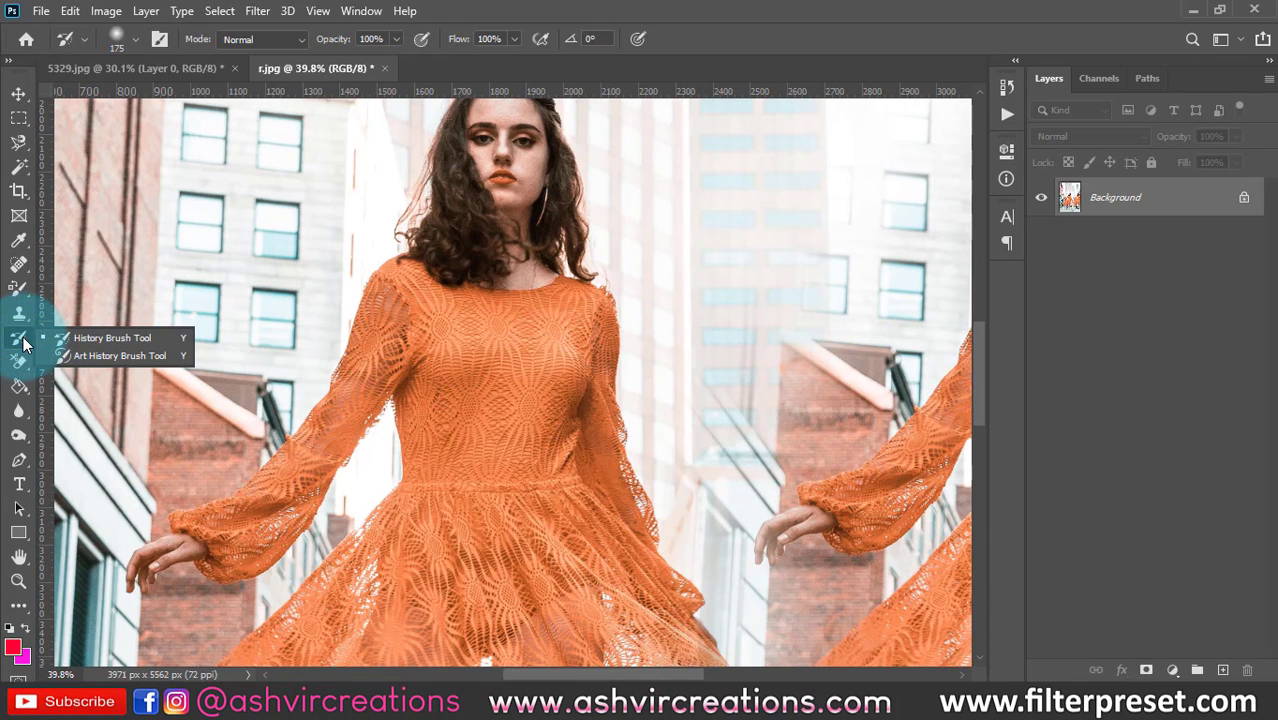
# Step: Select the Eraser tool and convert the locked Background into a regular layer named Layer 0
pyautogui.rightClick(18, 359)
pyautogui.click(67, 358)
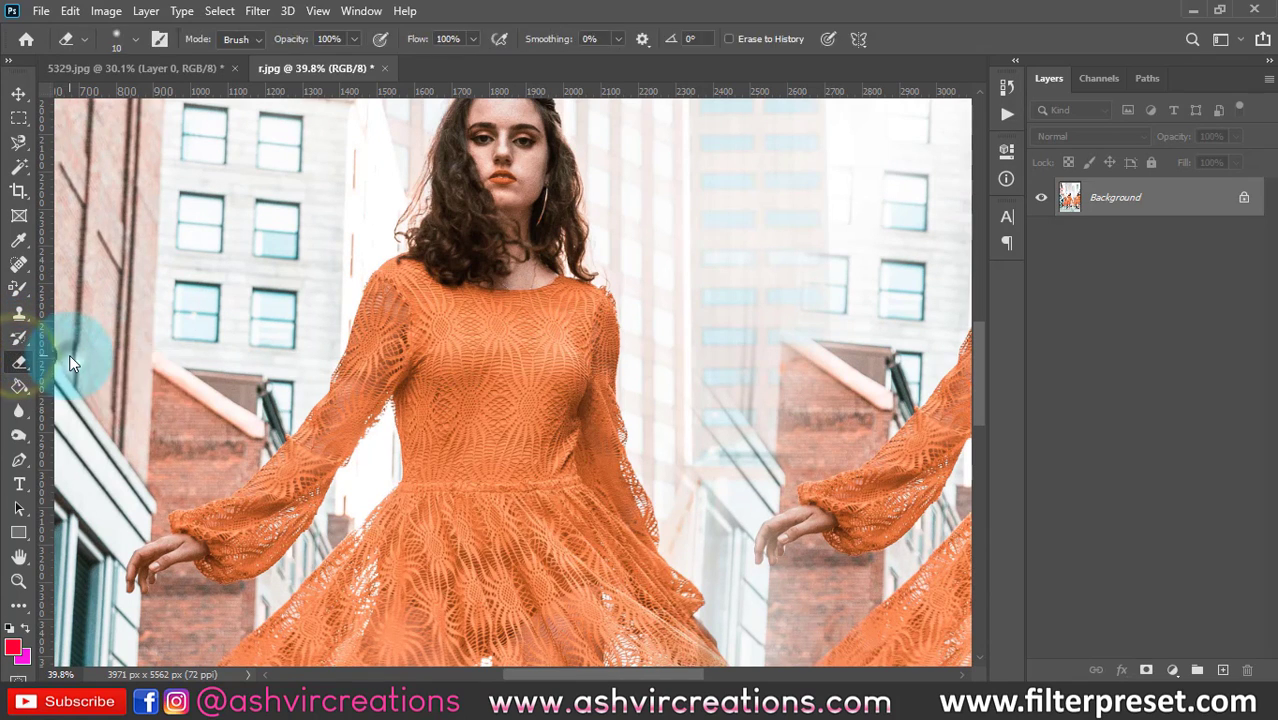
pyautogui.scroll(-3, 177, 335)
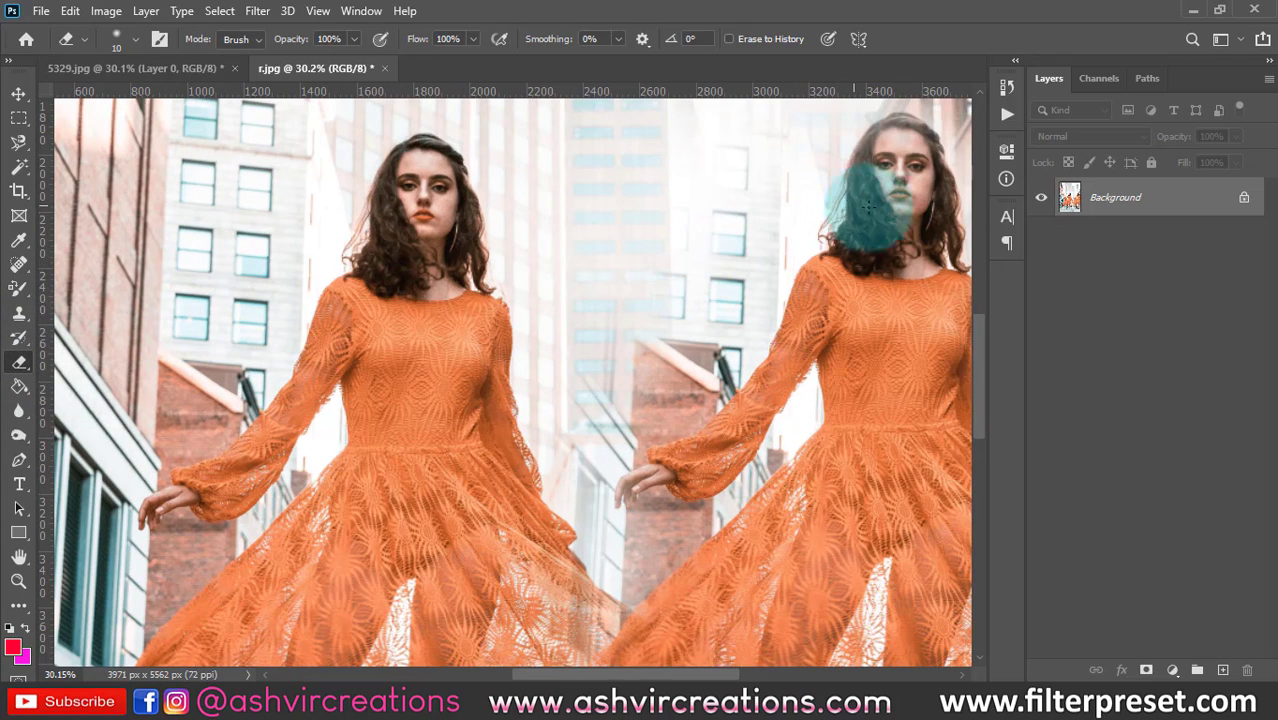
pyautogui.doubleClick(1223, 203)
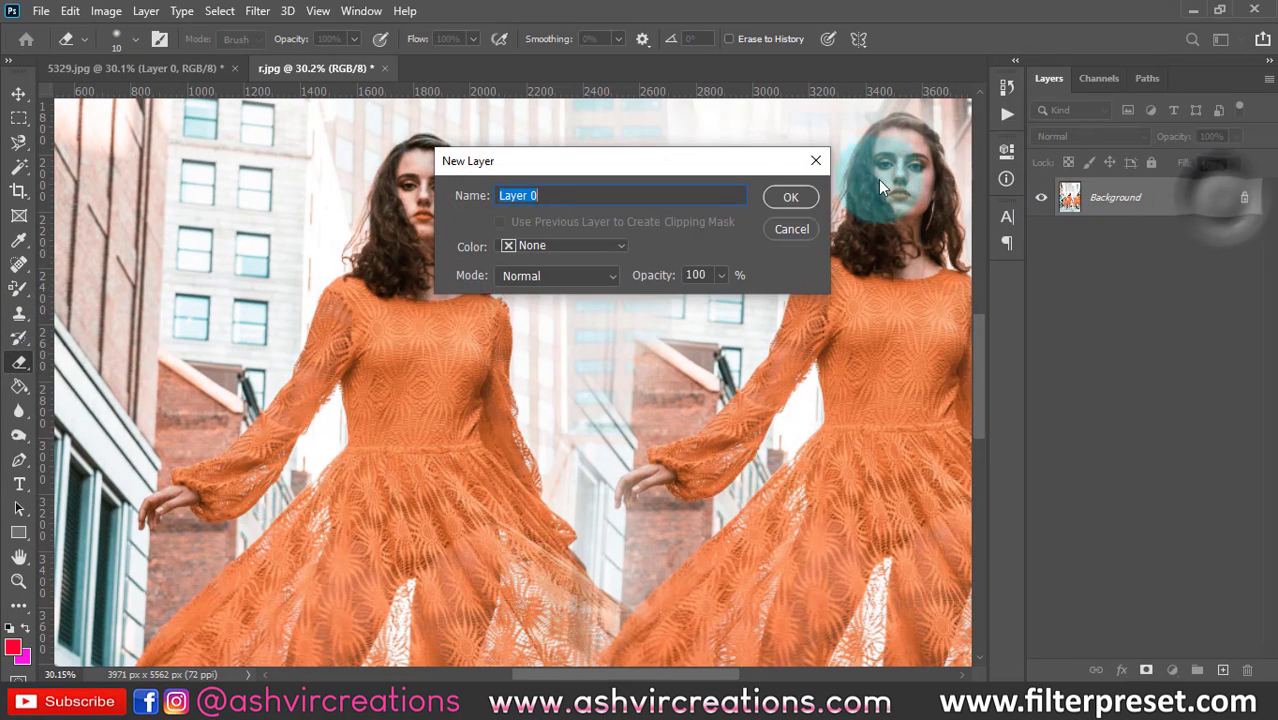
pyautogui.click(789, 197)
# Step: Enlarge the Eraser to a 200 px soft round brush and open its brush settings
pyautogui.scroll(-1, 613, 244)
pyautogui.press(']')
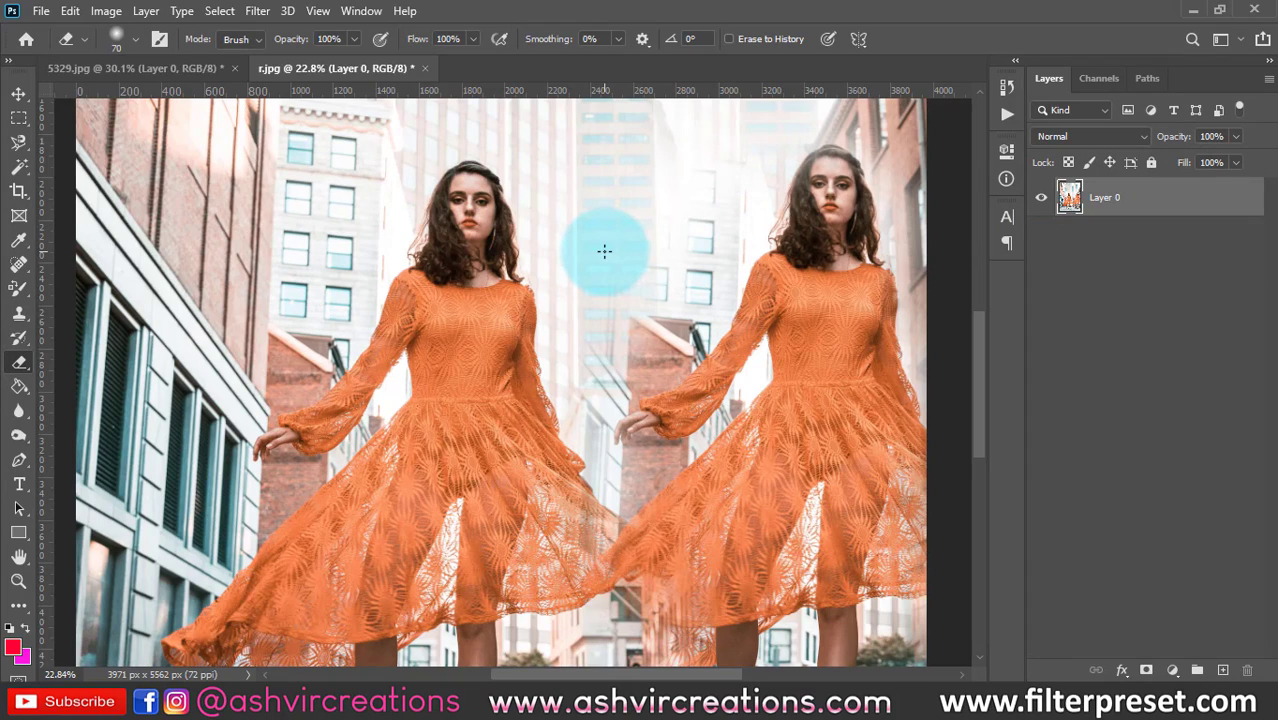
pyautogui.press(']')
pyautogui.press(']')
pyautogui.press(']')
pyautogui.press(']')
pyautogui.scroll(2, 125, 245)
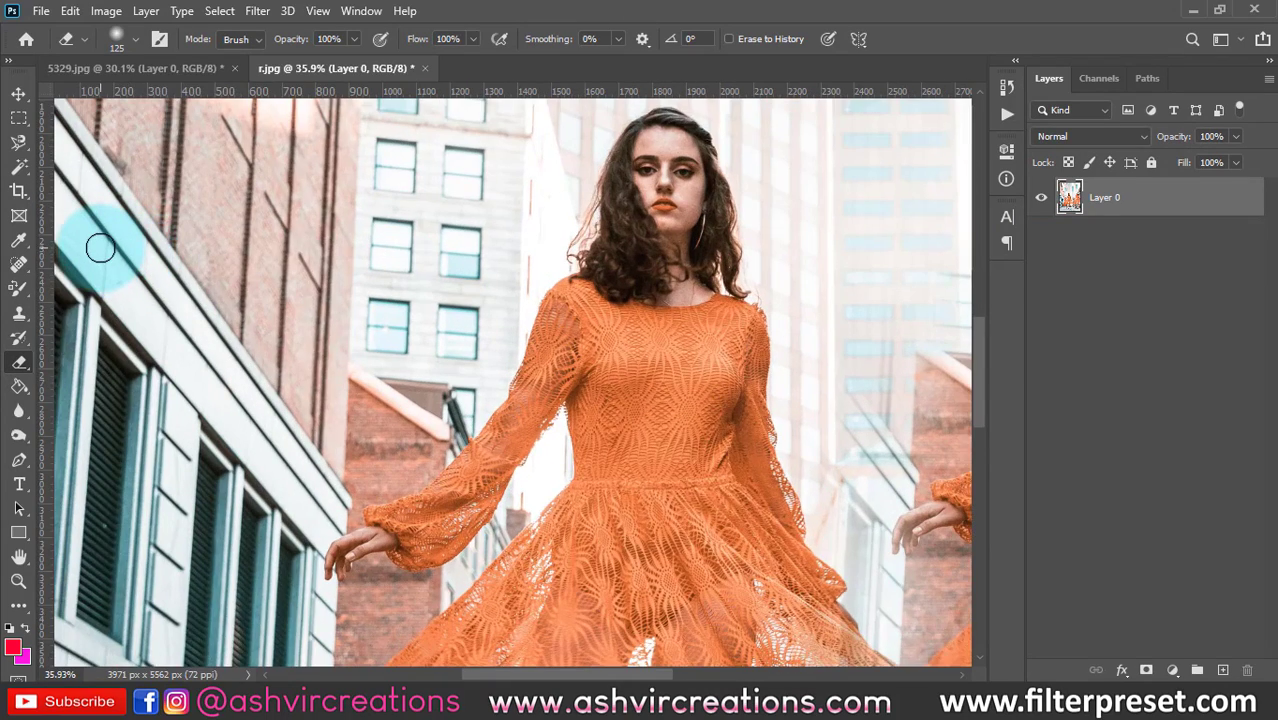
pyautogui.scroll(-1, 100, 248)
pyautogui.press(']')
pyautogui.rightClick(99, 241)
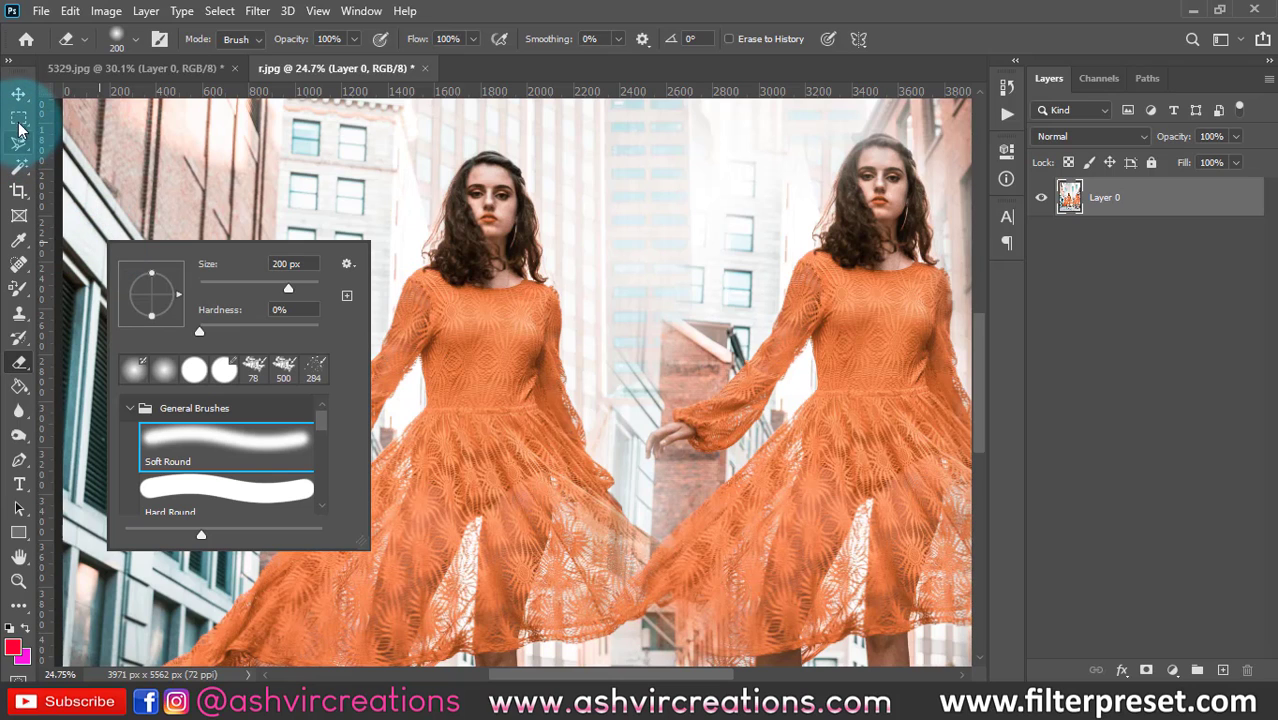
# Step: Select the white ledge band of the nearest building with the Magic Wand and return to the Eraser tool
pyautogui.click(18, 170)
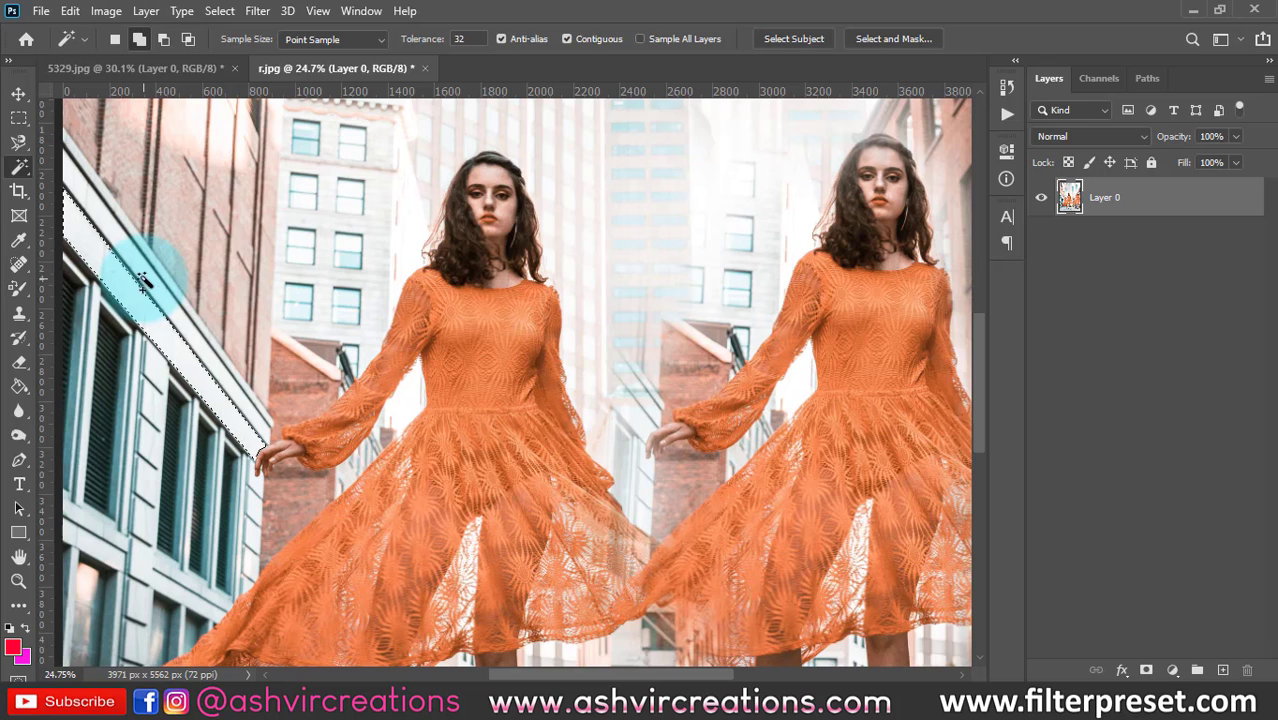
pyautogui.scroll(-1, 141, 276)
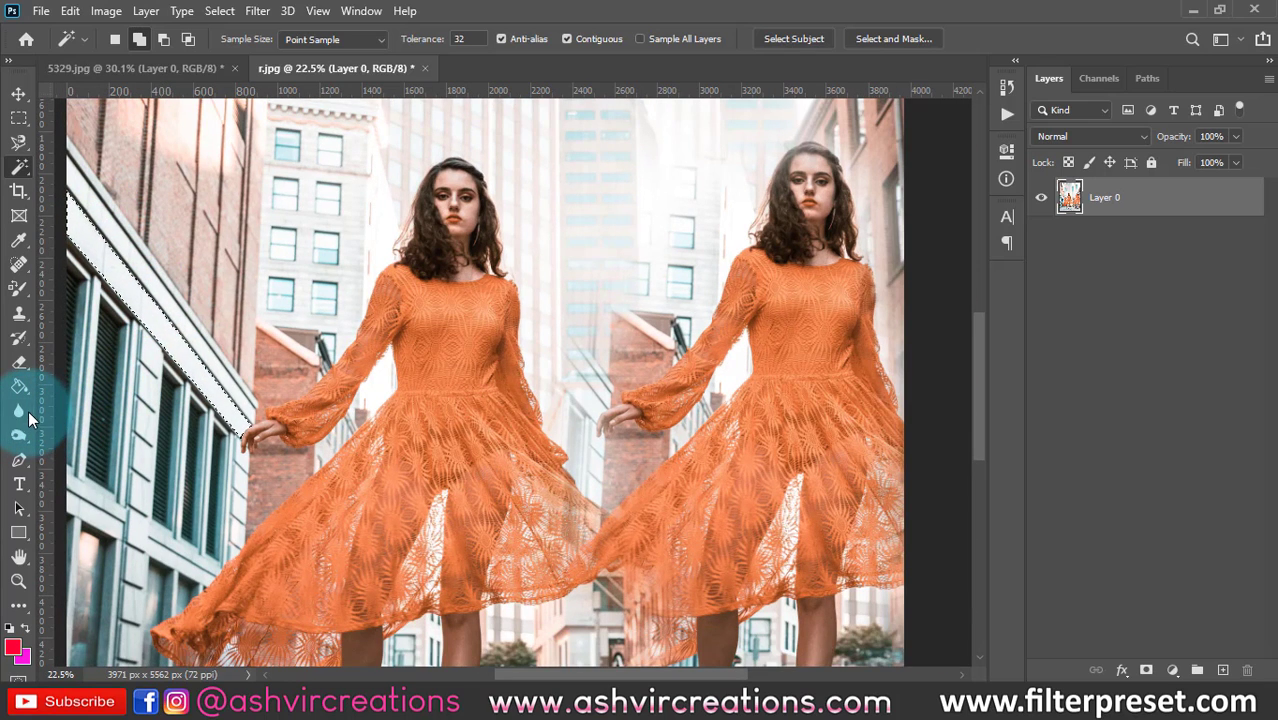
pyautogui.click(19, 362)
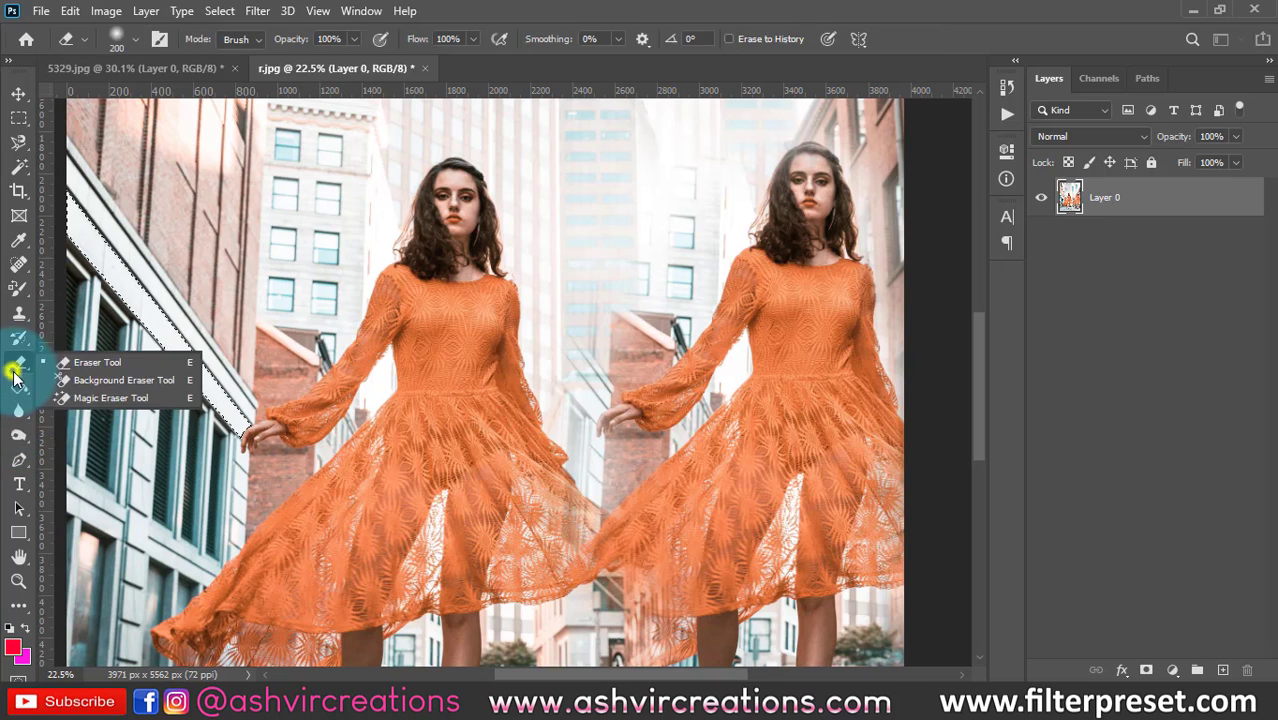
pyautogui.click(113, 368)
# Step: Enlarge the Eraser to 700 px and erase the upper part of the selected ledge band to transparency
pyautogui.scroll(-4, 163, 331)
pyautogui.rightClick(160, 330)
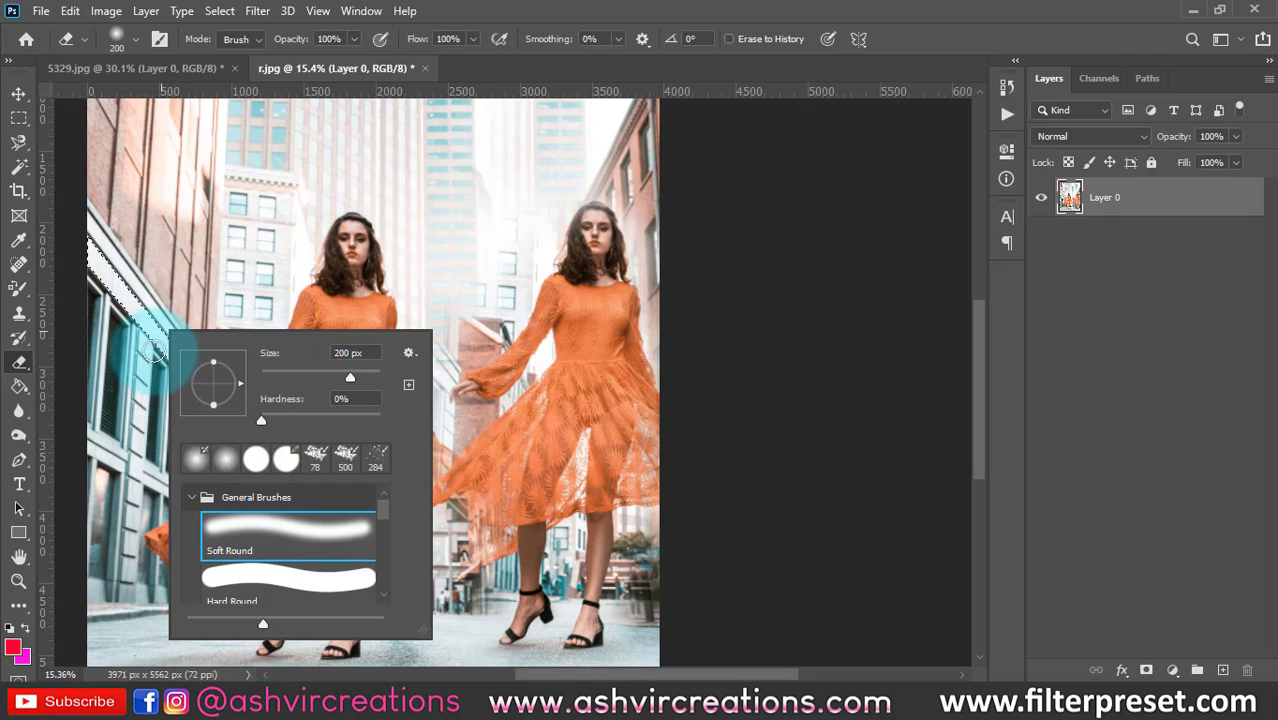
pyautogui.click(132, 296)
pyautogui.press(']')
pyautogui.press(']')
pyautogui.press(']')
pyautogui.press(']')
pyautogui.press(']')
pyautogui.press(']')
pyautogui.moveTo(126, 308)
pyautogui.mouseDown()
pyautogui.moveTo(102, 250)
pyautogui.moveTo(100, 290)
pyautogui.moveTo(106, 224)
pyautogui.moveTo(105, 318)
pyautogui.moveTo(115, 275)
pyautogui.mouseUp()
pyautogui.scroll(5, 114, 251)
pyautogui.moveTo(200, 262); pyautogui.dragTo(388, 256)
pyautogui.moveTo(261, 240); pyautogui.dragTo(261, 270)
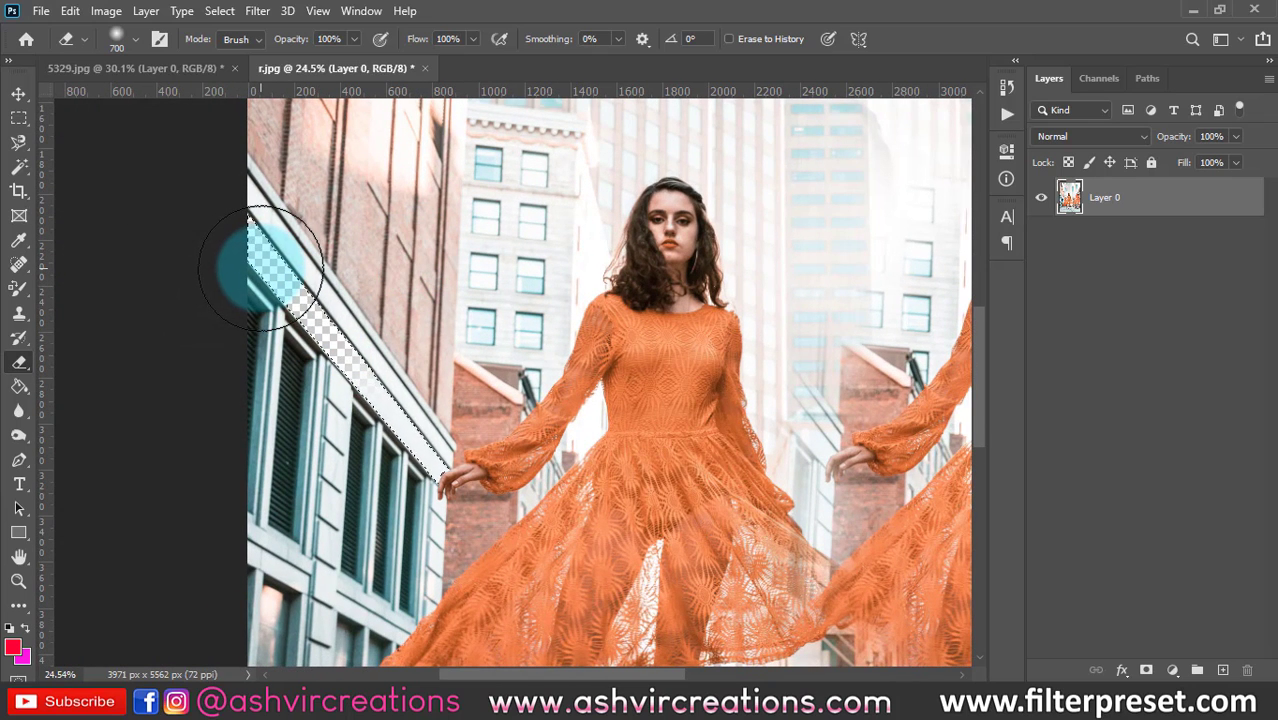
# Step: Deselect the ledge band and undo the erasing done on it
pyautogui.hotkey('ctrl', 'd')
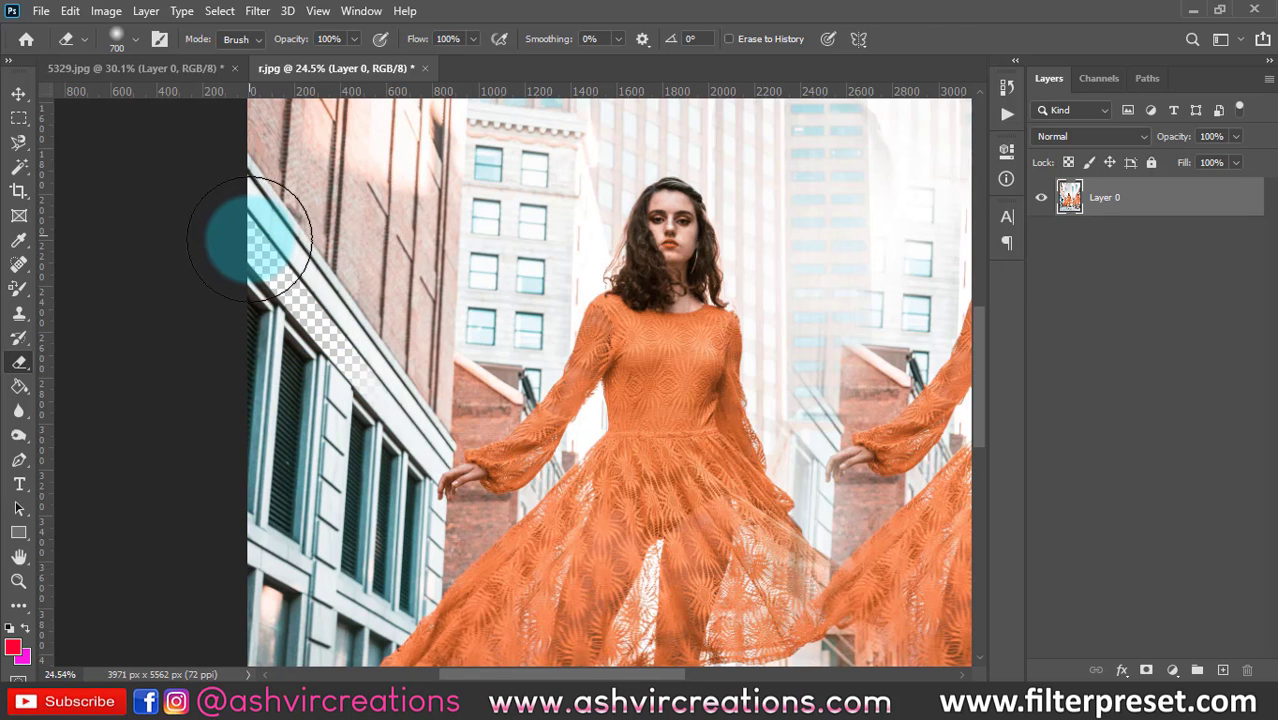
pyautogui.scroll(3, 243, 243)
pyautogui.moveTo(478, 404); pyautogui.dragTo(395, 437)
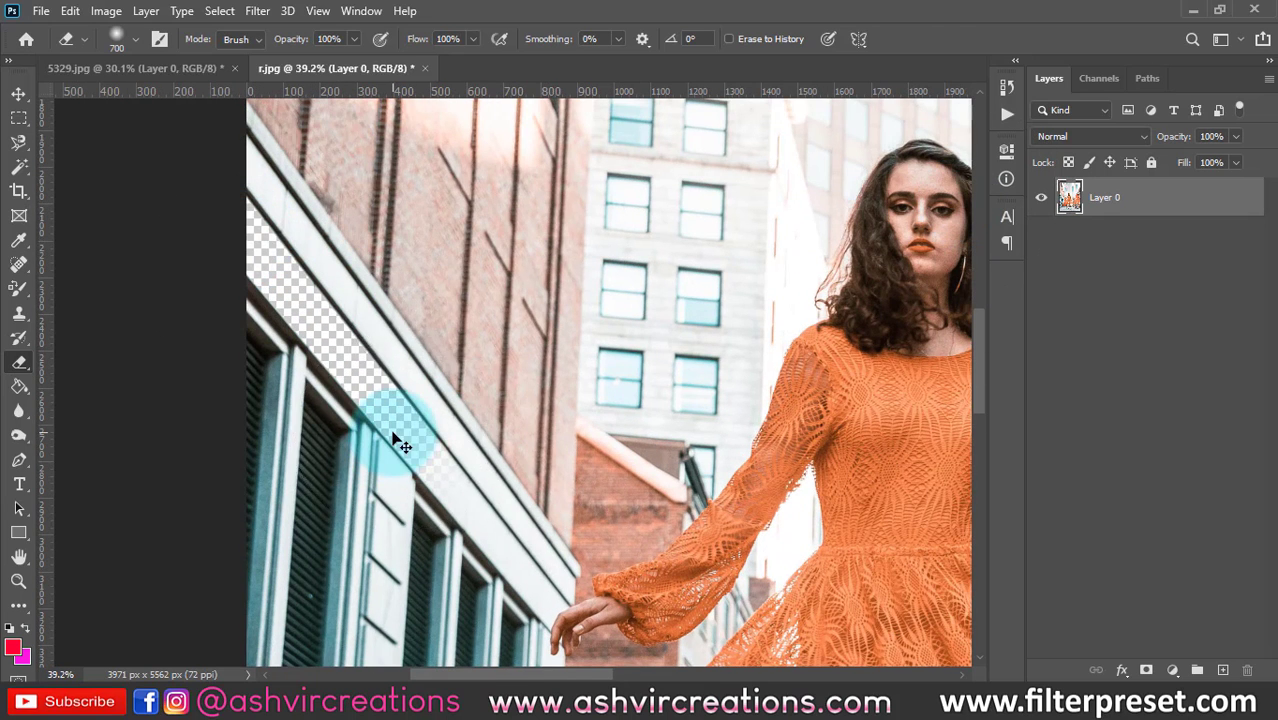
pyautogui.hotkey('ctrl', 'z')
pyautogui.scroll(-3, 396, 433)
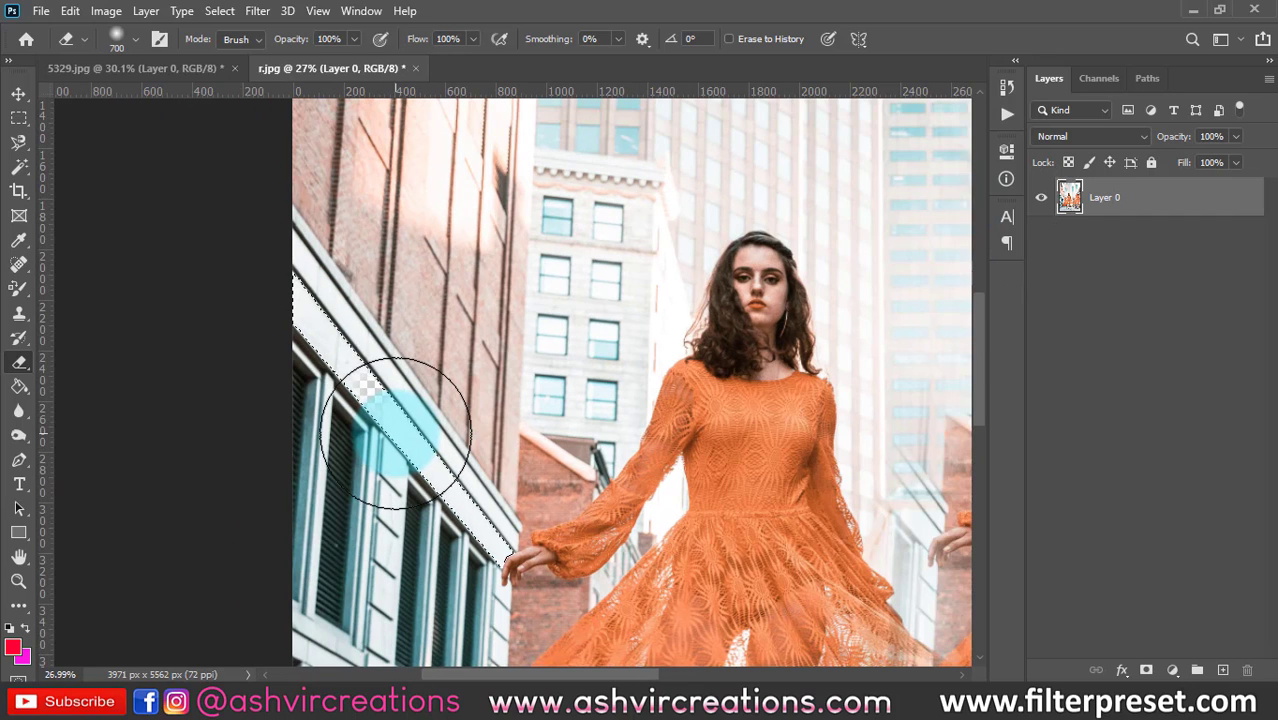
pyautogui.scroll(-4, 405, 435)
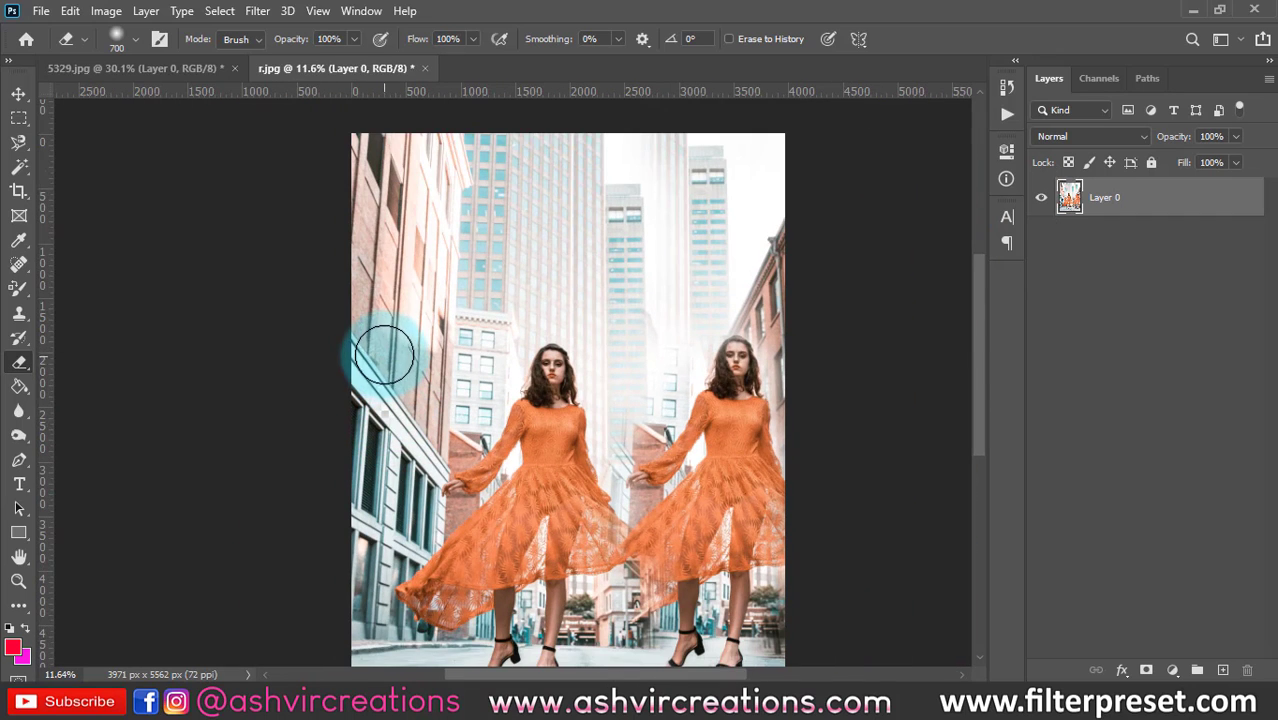
# Step: Enlarge the Eraser to 1500 px and erase the sky, the towers' upper parts and the outer edge of the ledge building
pyautogui.press(']')
pyautogui.press(']')
pyautogui.press(']')
pyautogui.press(']')
pyautogui.press(']')
pyautogui.press(']')
pyautogui.press(']')
pyautogui.press(']')
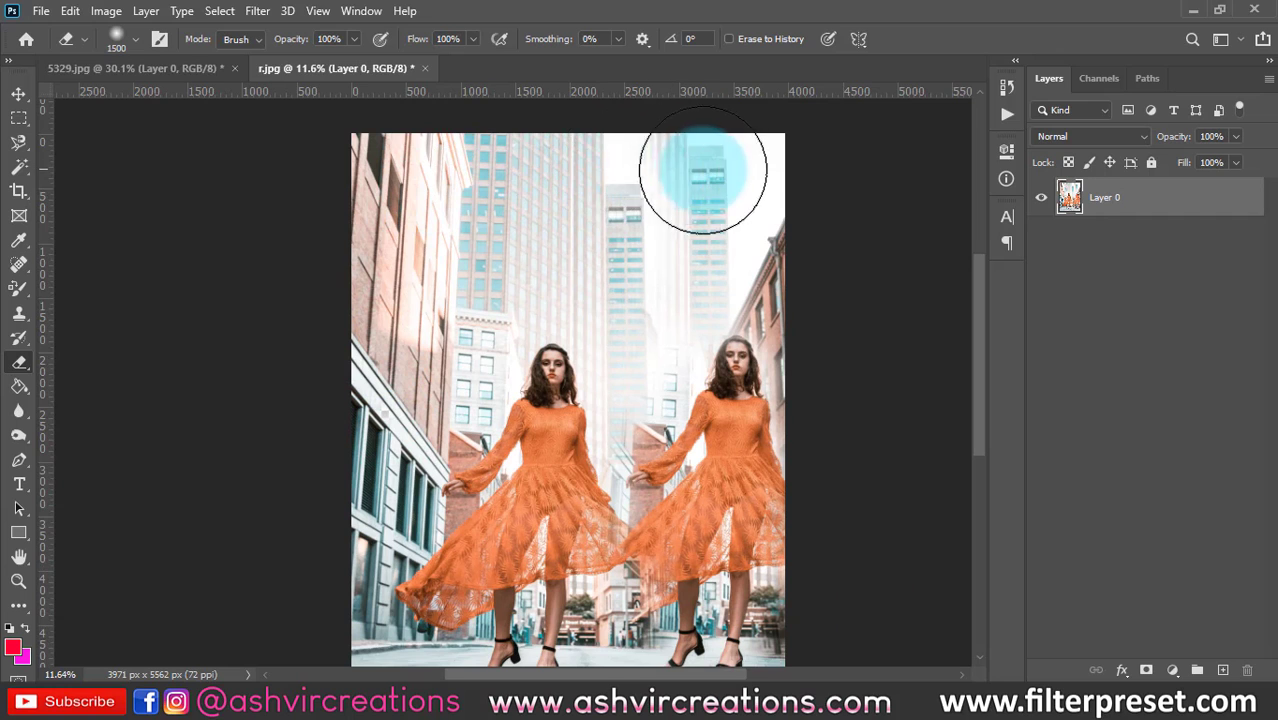
pyautogui.moveTo(703, 170)
pyautogui.mouseDown()
pyautogui.moveTo(388, 197)
pyautogui.moveTo(818, 221)
pyautogui.moveTo(372, 226)
pyautogui.moveTo(756, 191)
pyautogui.moveTo(269, 182)
pyautogui.moveTo(746, 215)
pyautogui.moveTo(408, 202)
pyautogui.moveTo(813, 216)
pyautogui.moveTo(728, 153)
pyautogui.moveTo(291, 185)
pyautogui.moveTo(697, 206)
pyautogui.moveTo(225, 325)
pyautogui.moveTo(300, 281)
pyautogui.mouseUp()
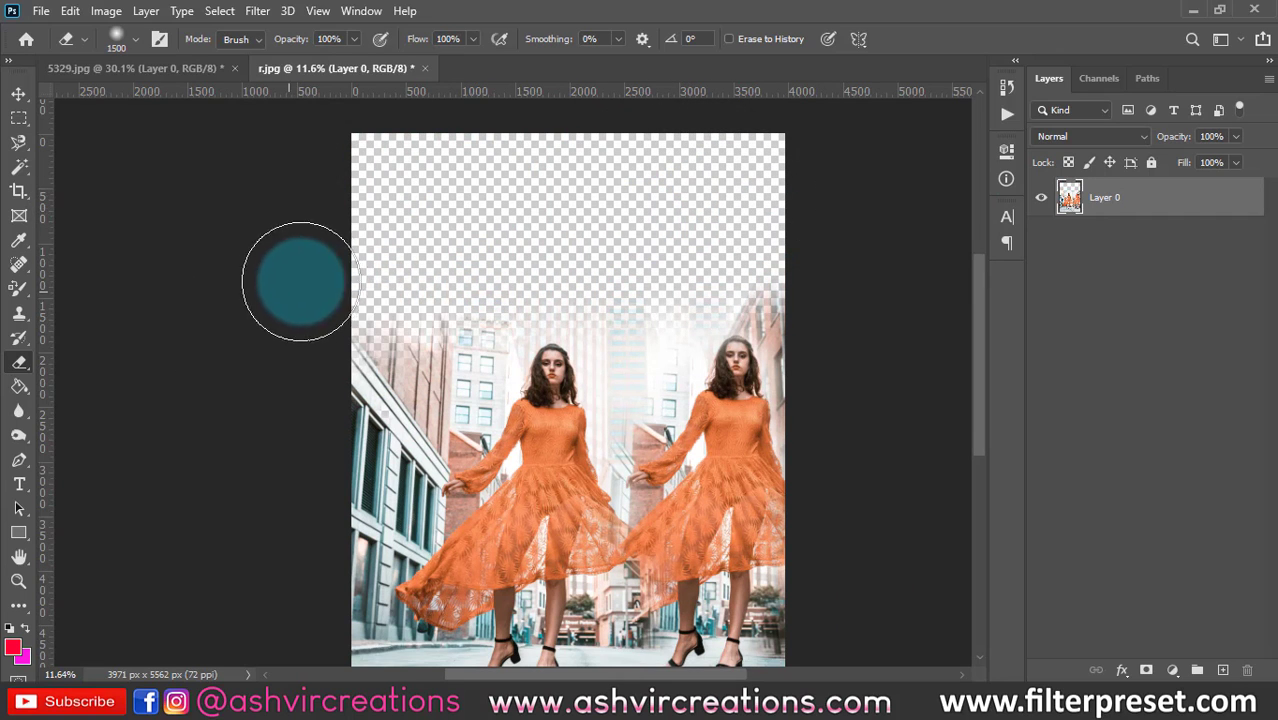
pyautogui.moveTo(439, 249); pyautogui.dragTo(312, 500)
# Step: Reduce the Eraser to 1300 px and erase the street below the women and the photo edge beside the second woman
pyautogui.scroll(-4, 306, 510)
pyautogui.press('[')
pyautogui.press('[')
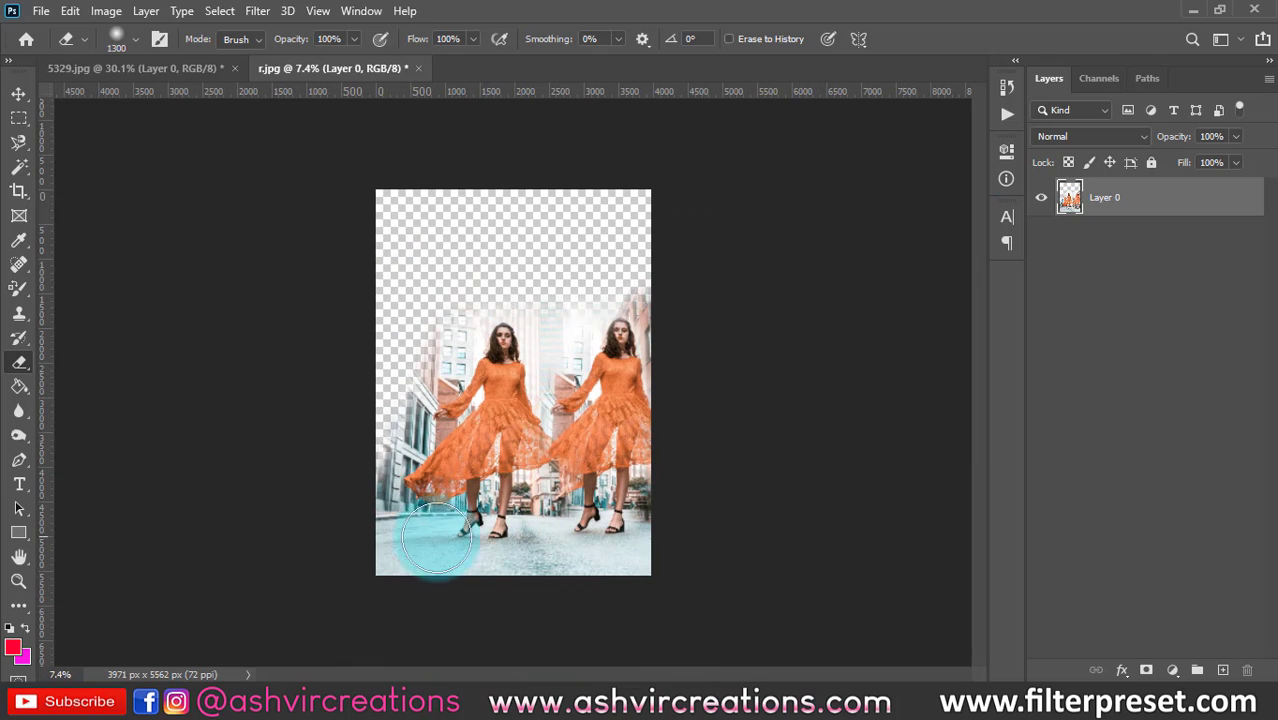
pyautogui.moveTo(437, 540)
pyautogui.mouseDown()
pyautogui.moveTo(778, 591)
pyautogui.moveTo(737, 518)
pyautogui.moveTo(655, 212)
pyautogui.moveTo(667, 600)
pyautogui.mouseUp()
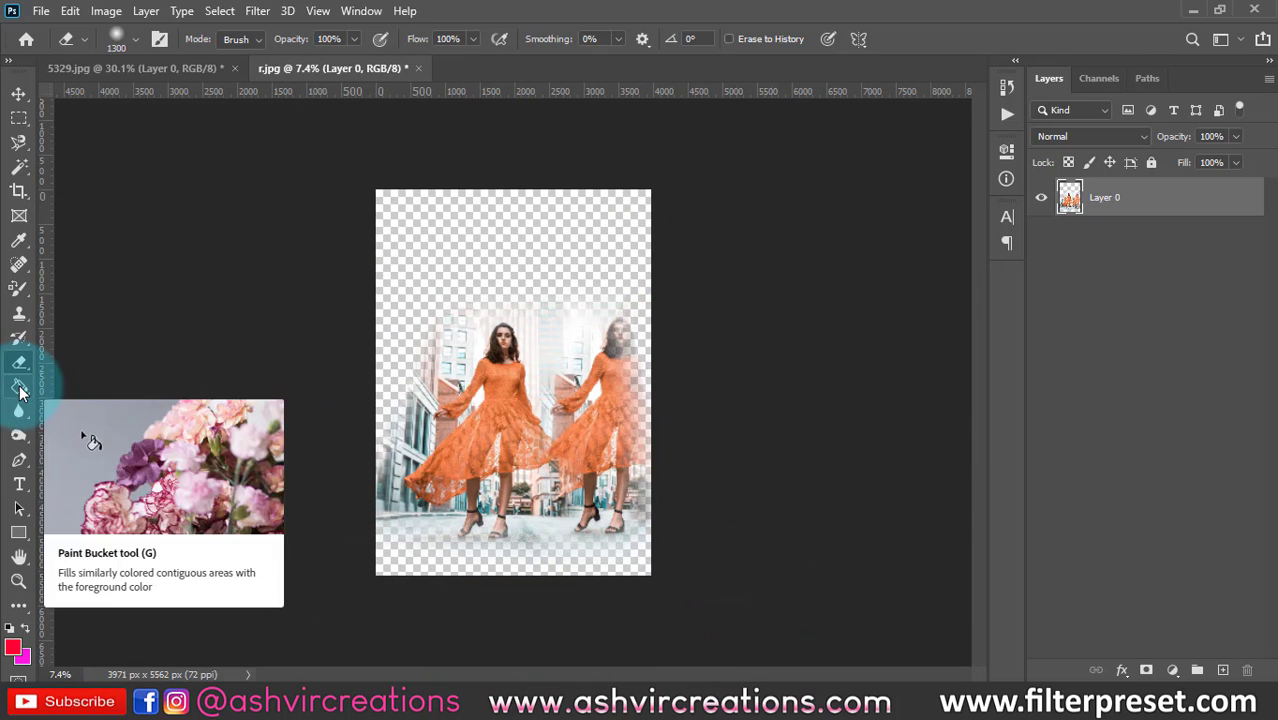
# Step: Fill the transparent area above the women and the pale buildings behind them with the red foreground color using the Paint Bucket
pyautogui.click(20, 391)
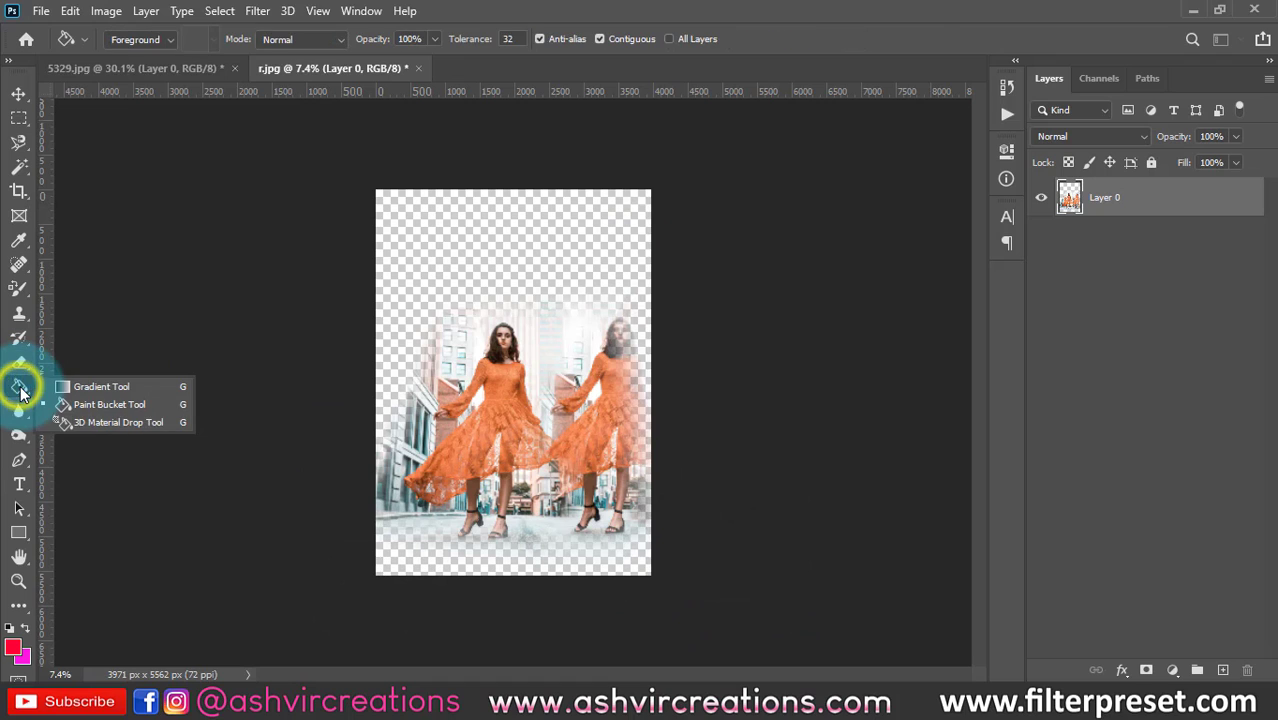
pyautogui.click(108, 405)
pyautogui.scroll(3, 494, 308)
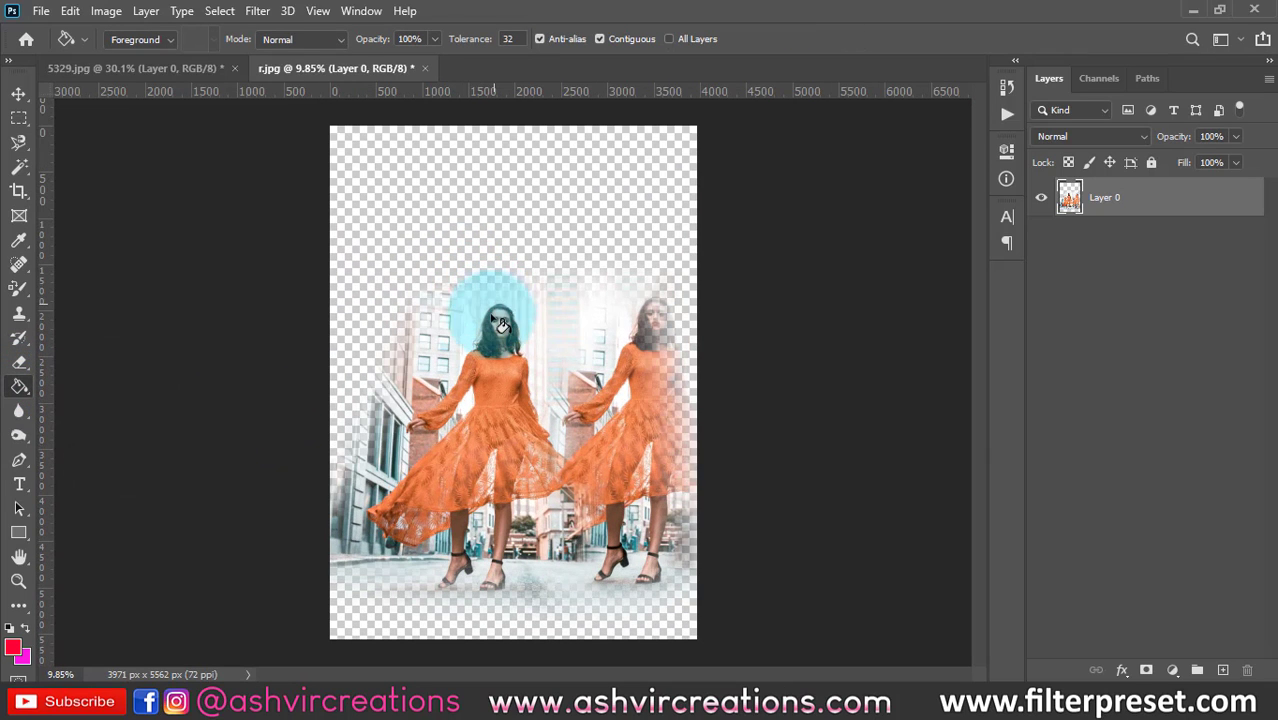
pyautogui.click(543, 183)
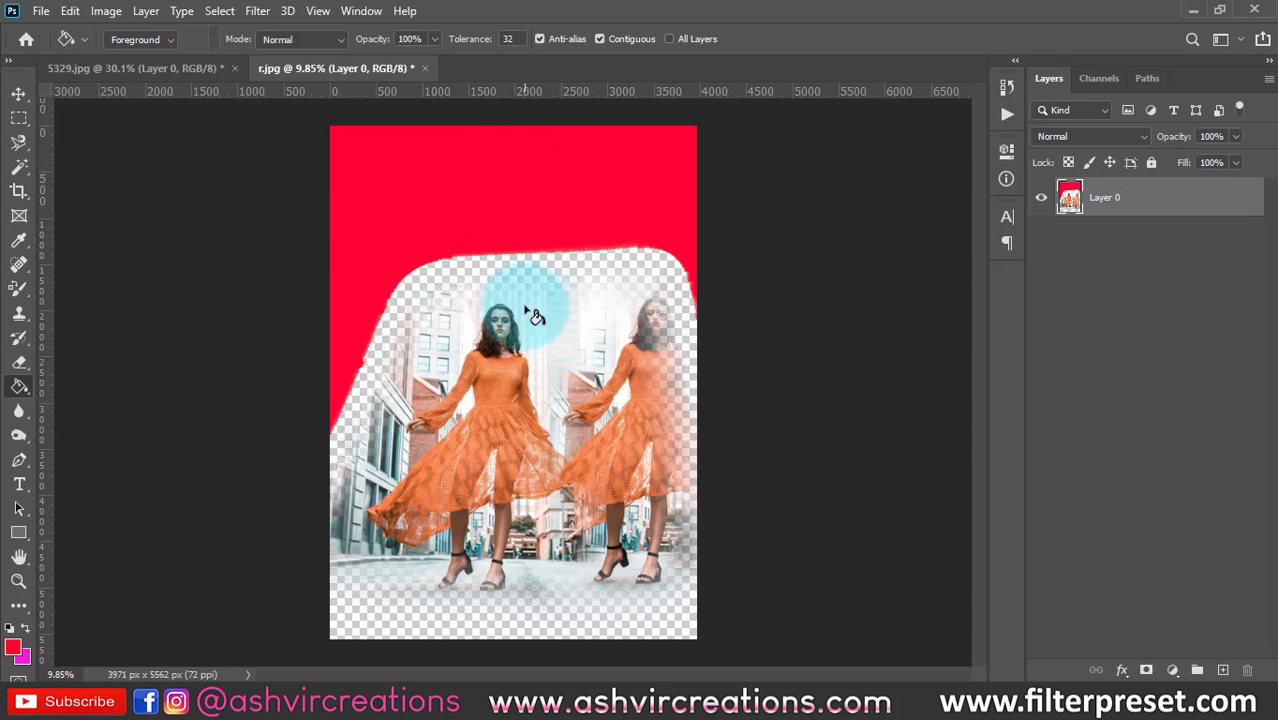
pyautogui.click(560, 276)
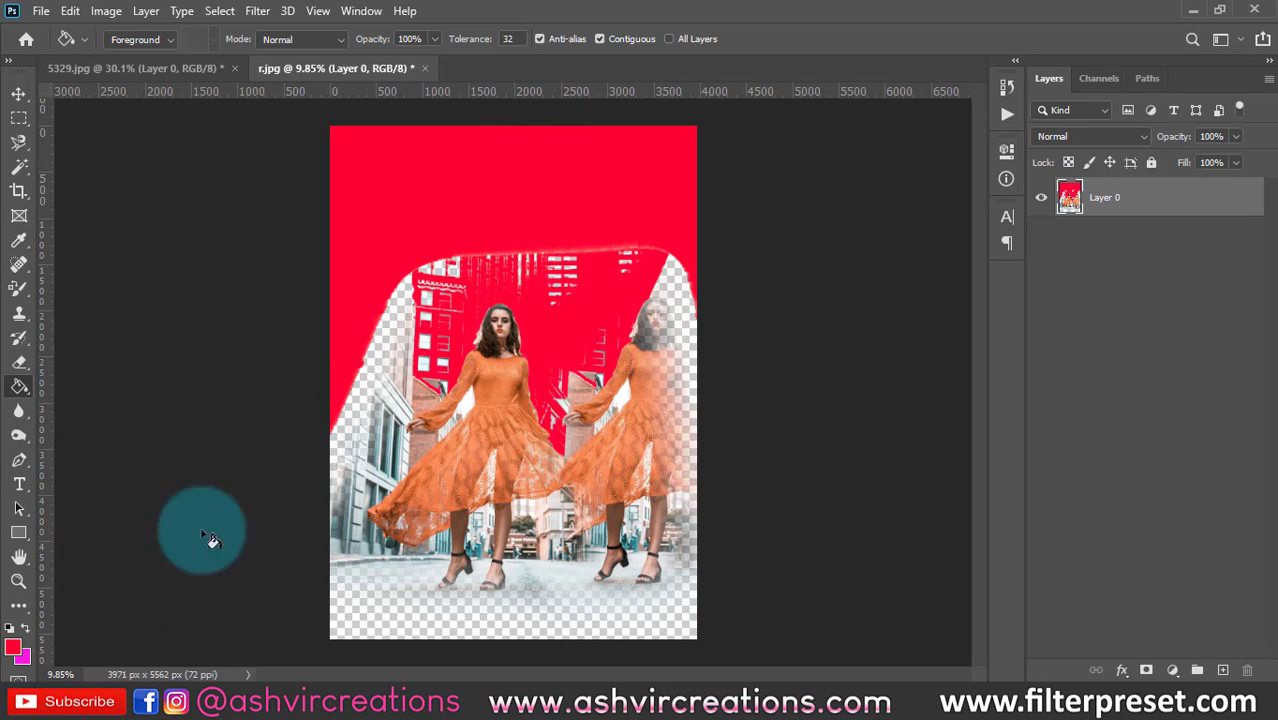
# Step: Set the foreground color to teal 1bbd9d and fill the transparent street area and the gaps beside the outer buildings using the Paint Bucket
pyautogui.click(13, 648)
pyautogui.click(998, 447)
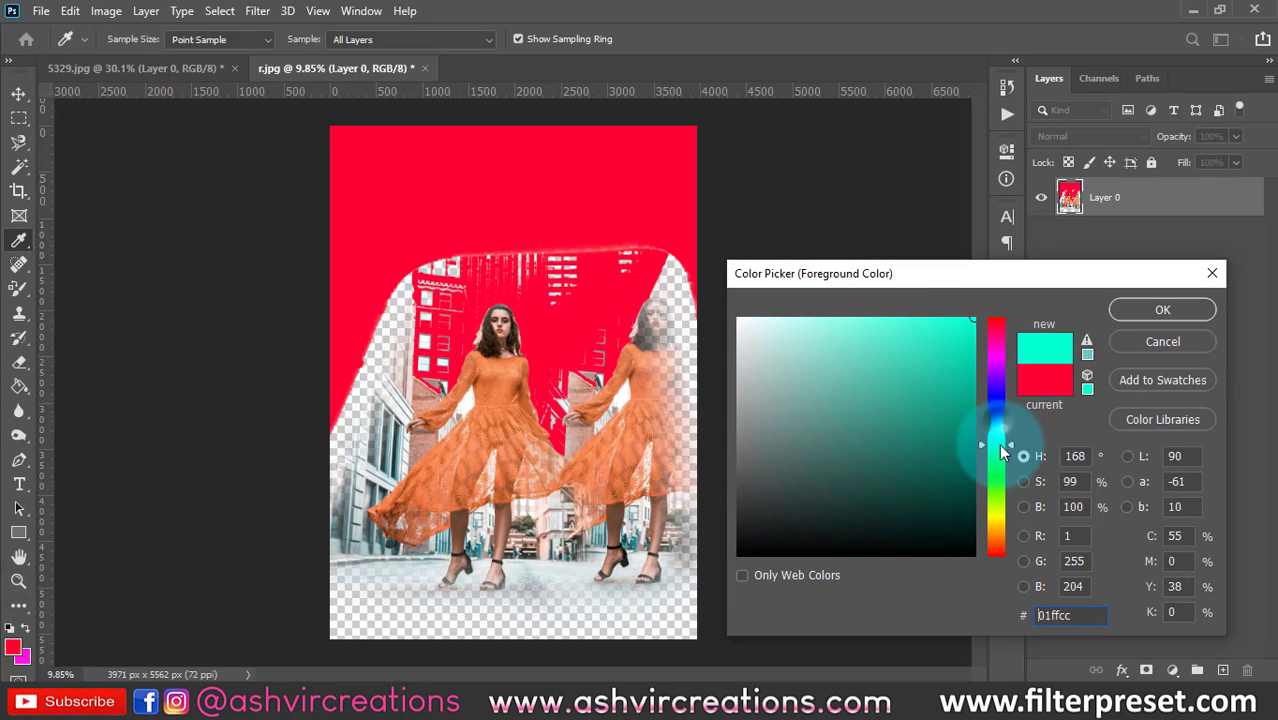
pyautogui.click(941, 371)
pyautogui.click(1107, 309)
pyautogui.click(548, 618)
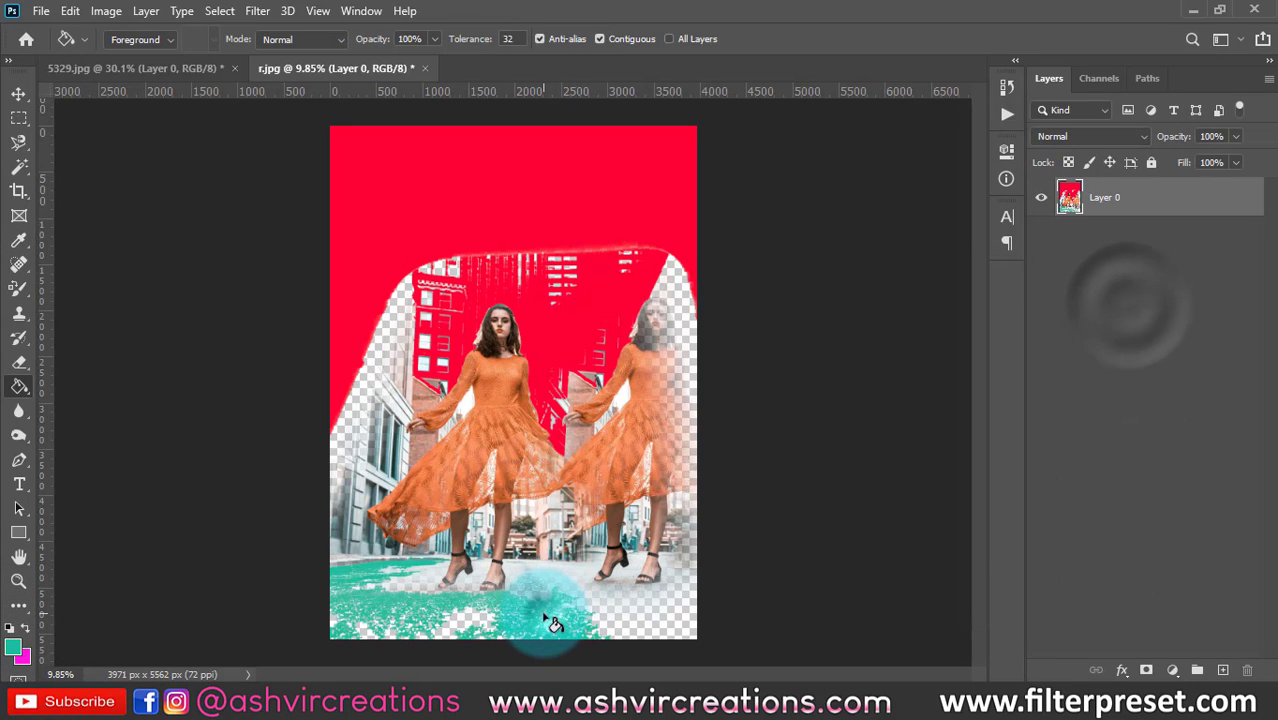
pyautogui.click(646, 612)
pyautogui.click(480, 630)
pyautogui.click(365, 612)
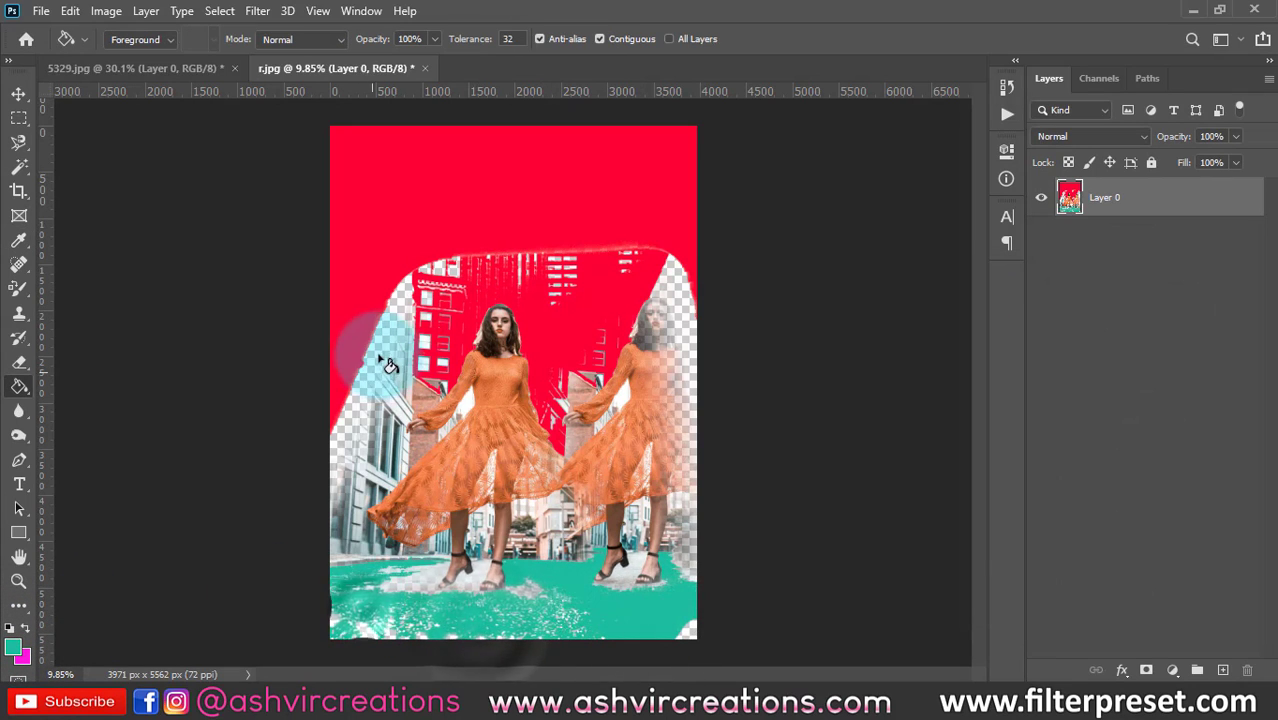
pyautogui.click(388, 365)
pyautogui.click(686, 285)
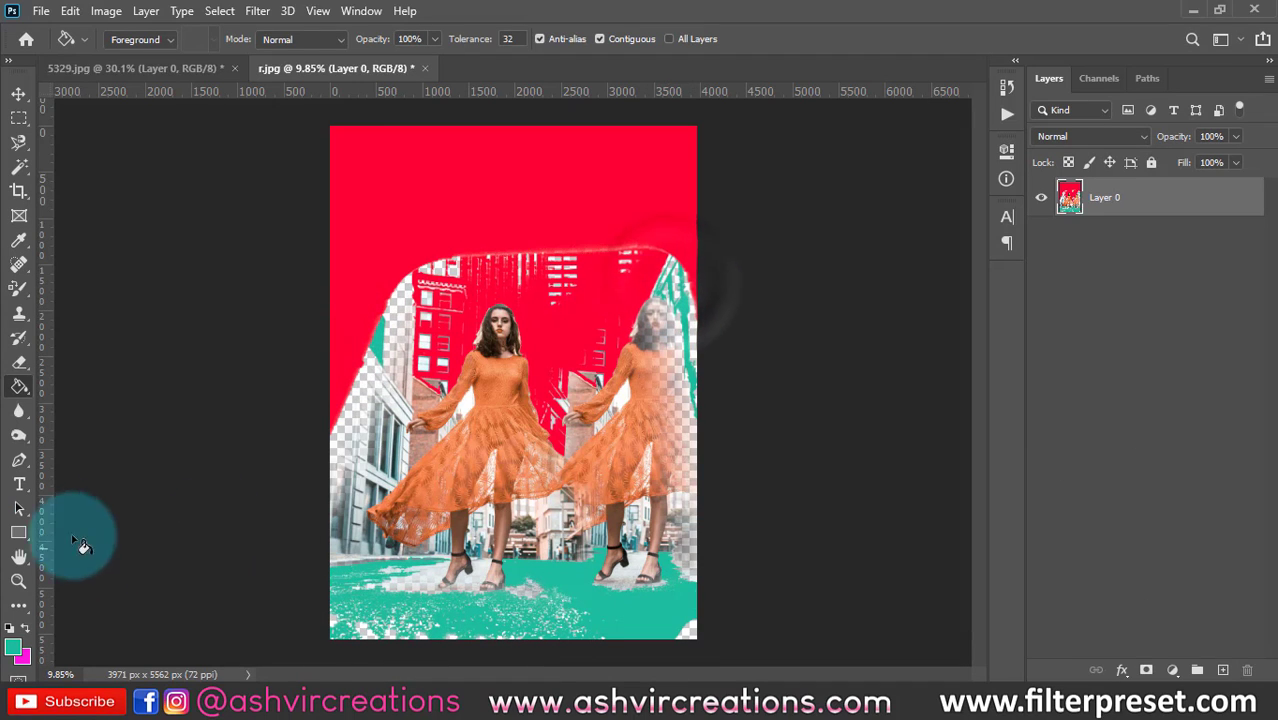
# Step: Try the Foreground to Background gradient horizontally from the photo's left edge to its middle and undo it
pyautogui.rightClick(19, 388)
pyautogui.click(131, 386)
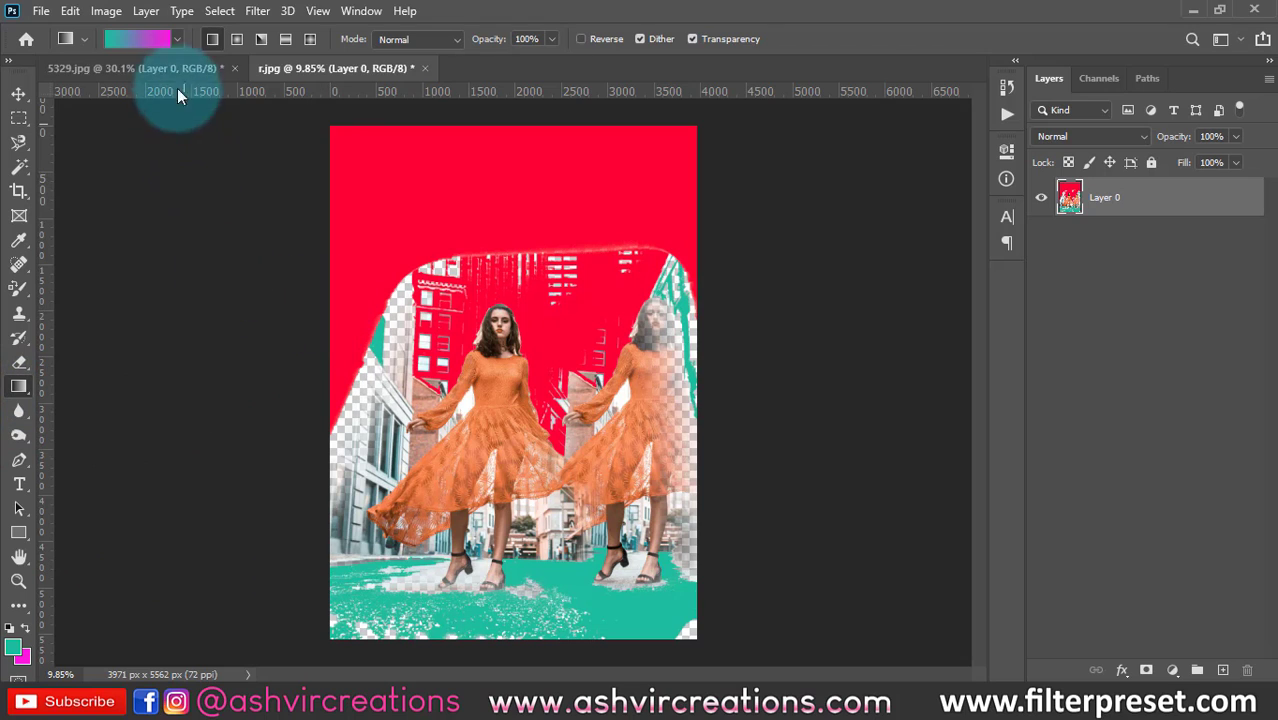
pyautogui.click(151, 39)
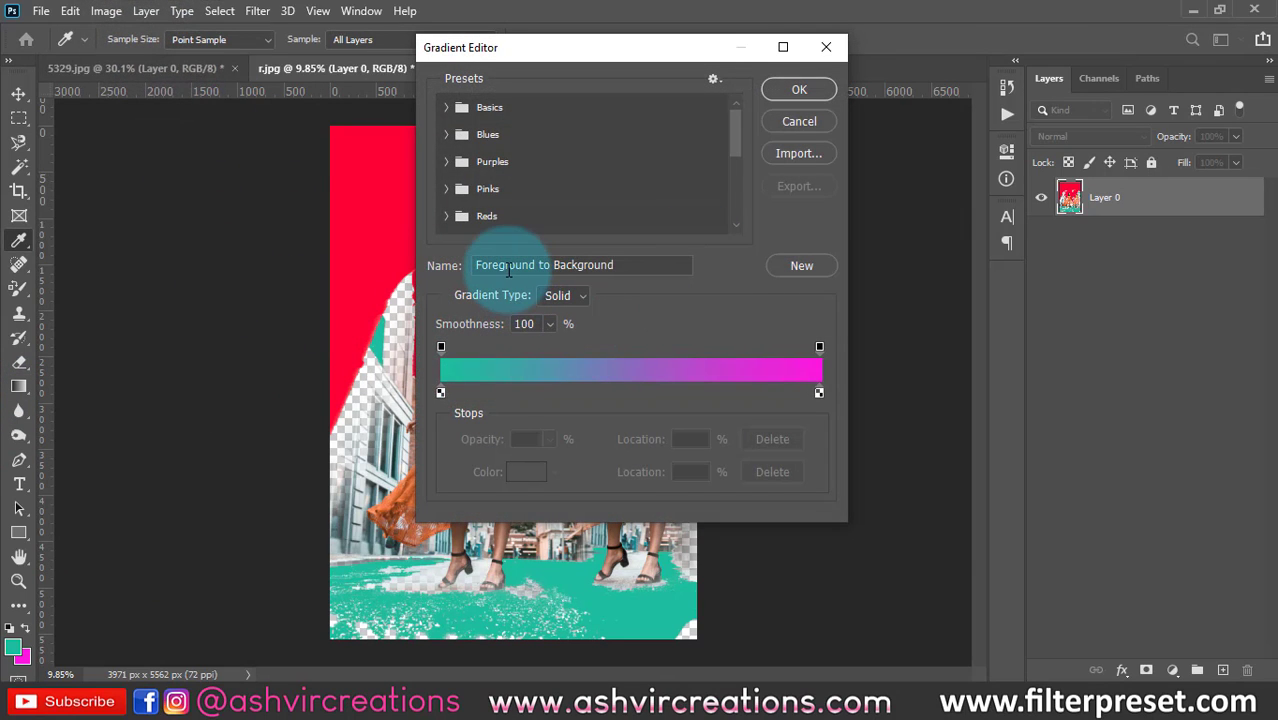
pyautogui.scroll(-1, 485, 206)
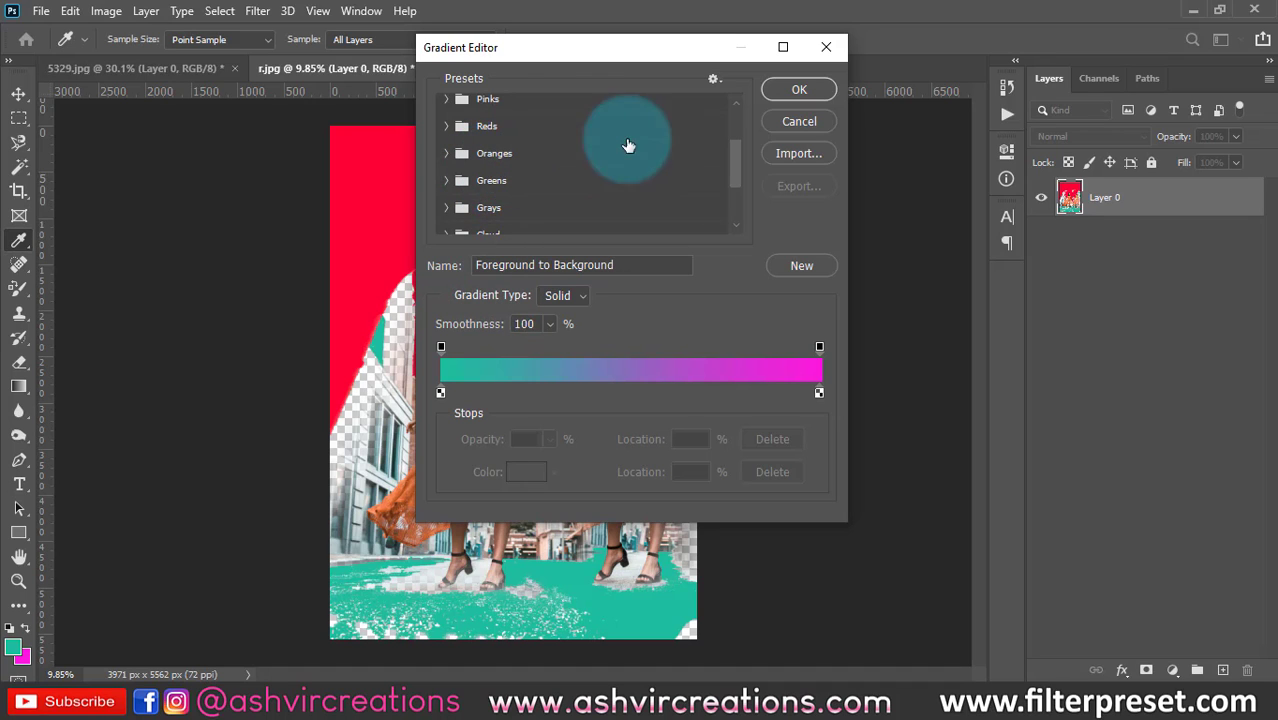
pyautogui.click(799, 90)
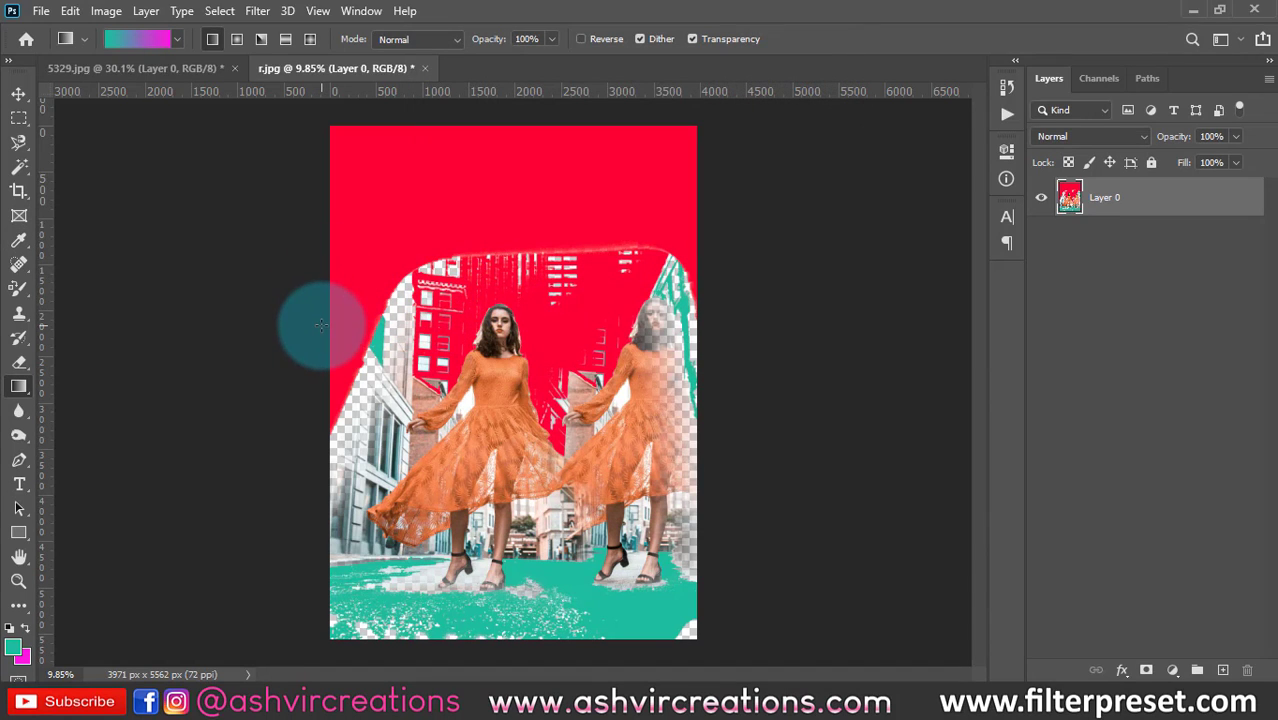
pyautogui.moveTo(321, 324); pyautogui.dragTo(513, 323)
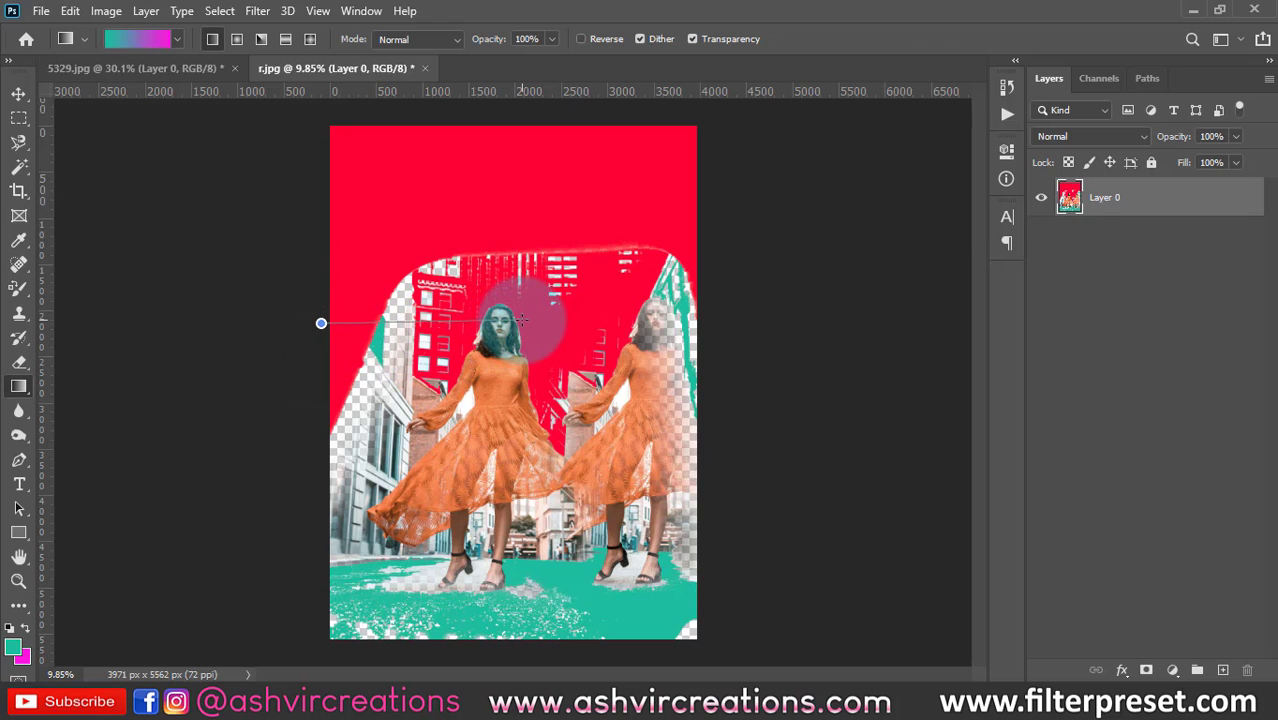
pyautogui.moveTo(522, 320); pyautogui.dragTo(522, 320)
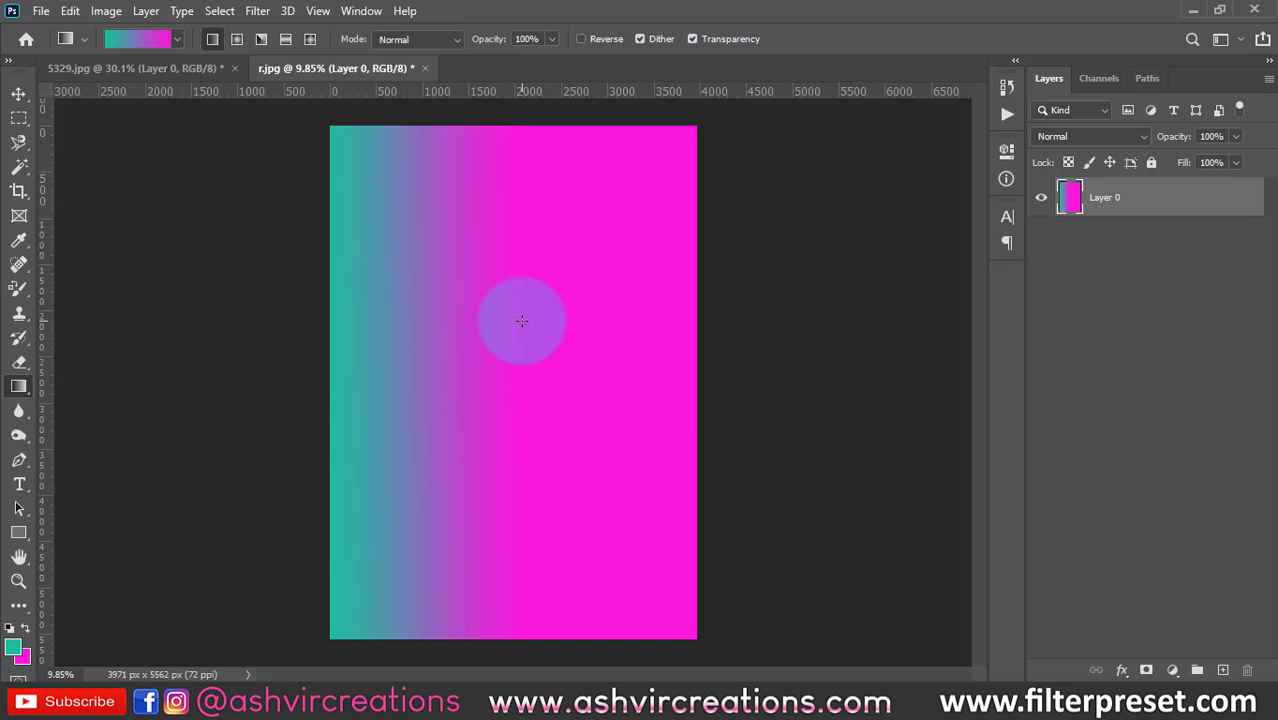
pyautogui.hotkey('ctrl', 'z')
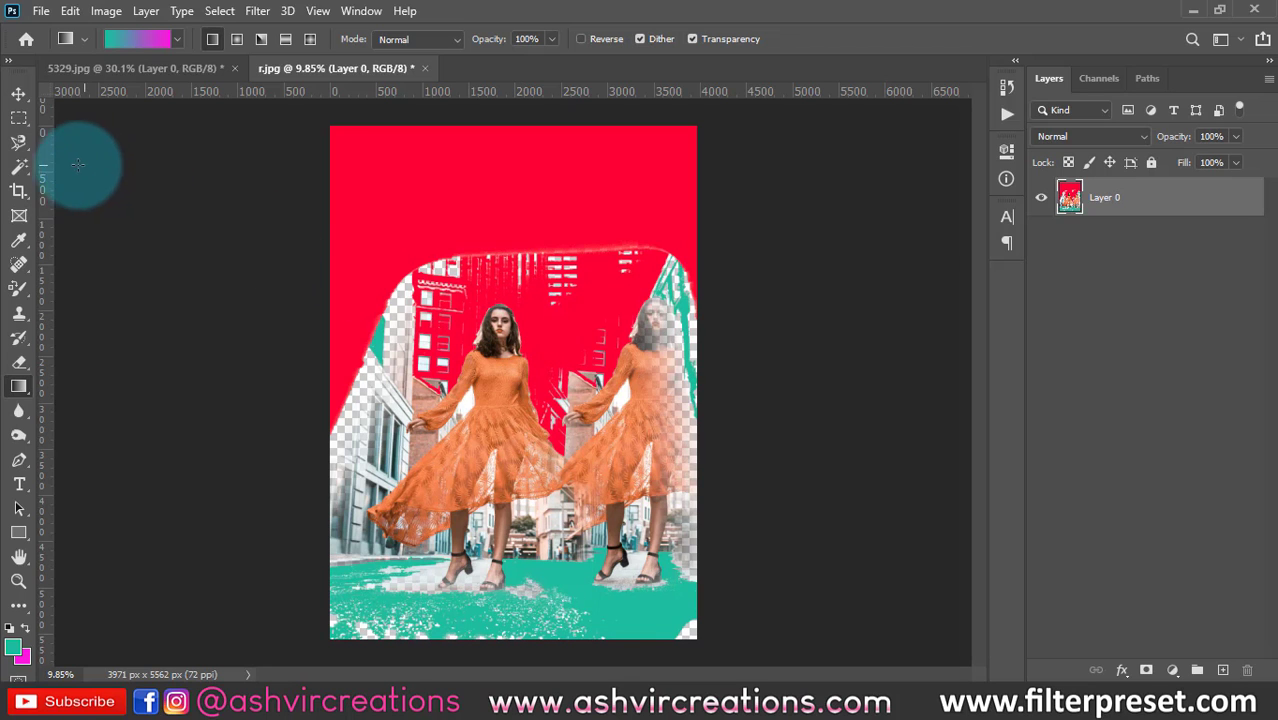
# Step: Select the photo's upper part down to the women's shoulders with a rectangular marquee and activate the Gradient tool
pyautogui.click(19, 118)
pyautogui.moveTo(330, 126); pyautogui.dragTo(740, 355)
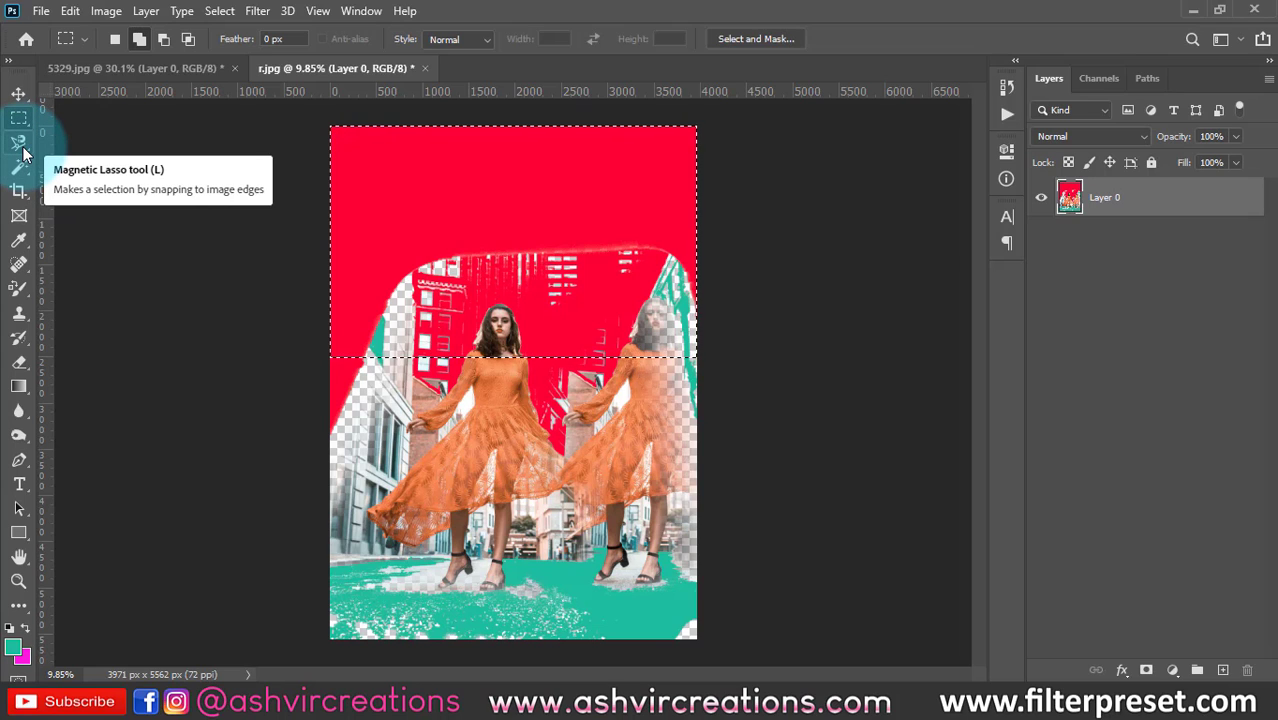
pyautogui.click(19, 386)
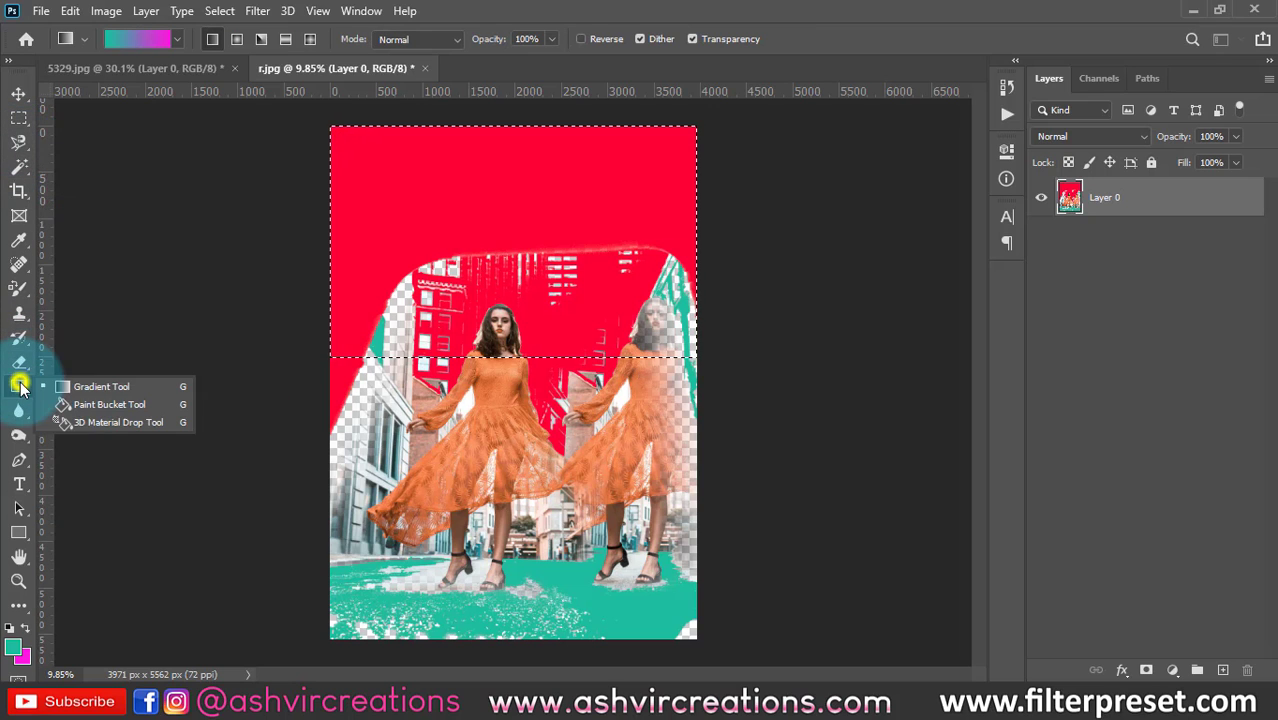
pyautogui.click(90, 384)
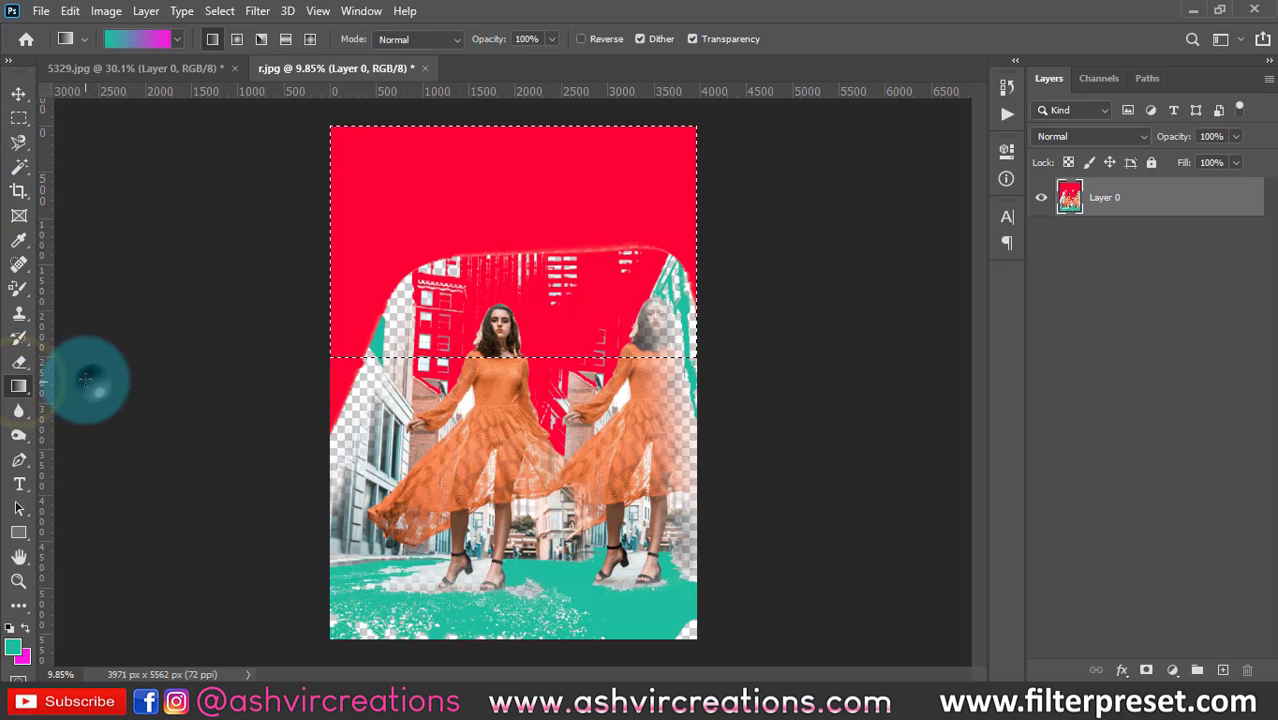
# Step: Browse the gradient presets in the Gradient Editor, looking into the Pinks and Grays groups
pyautogui.click(150, 39)
pyautogui.click(455, 187)
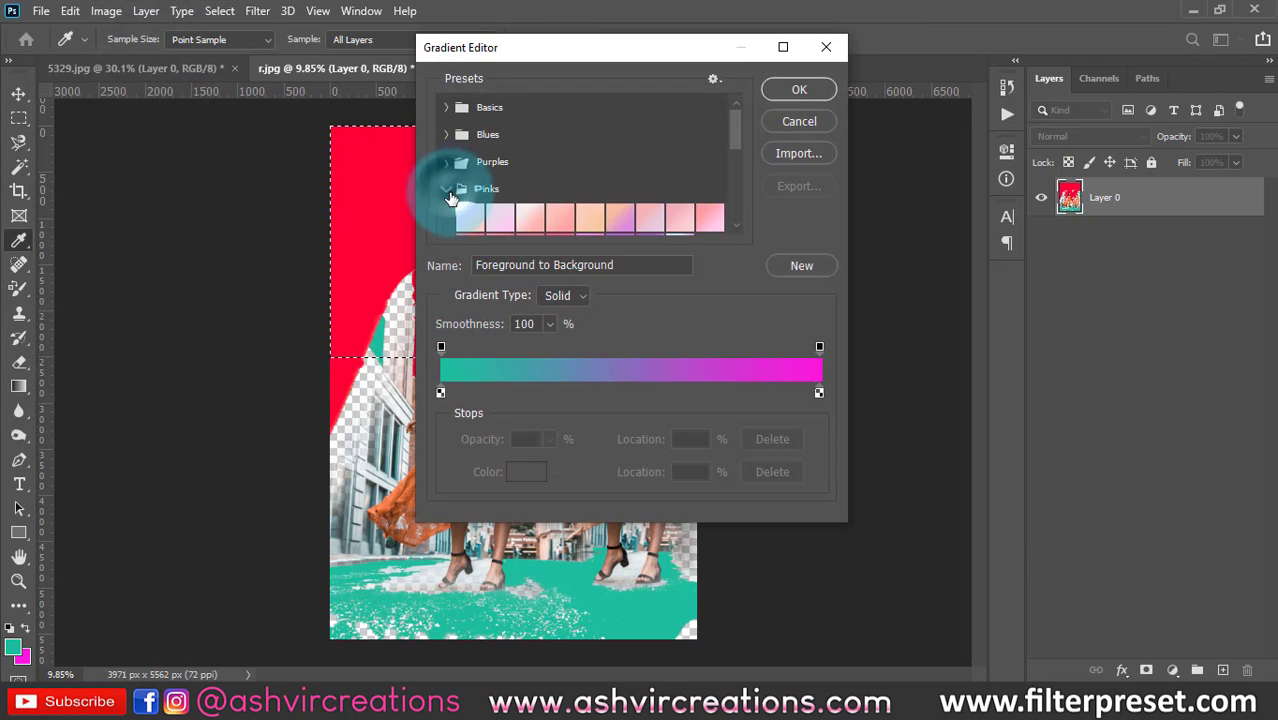
pyautogui.scroll(-1, 673, 205)
pyautogui.click(447, 158)
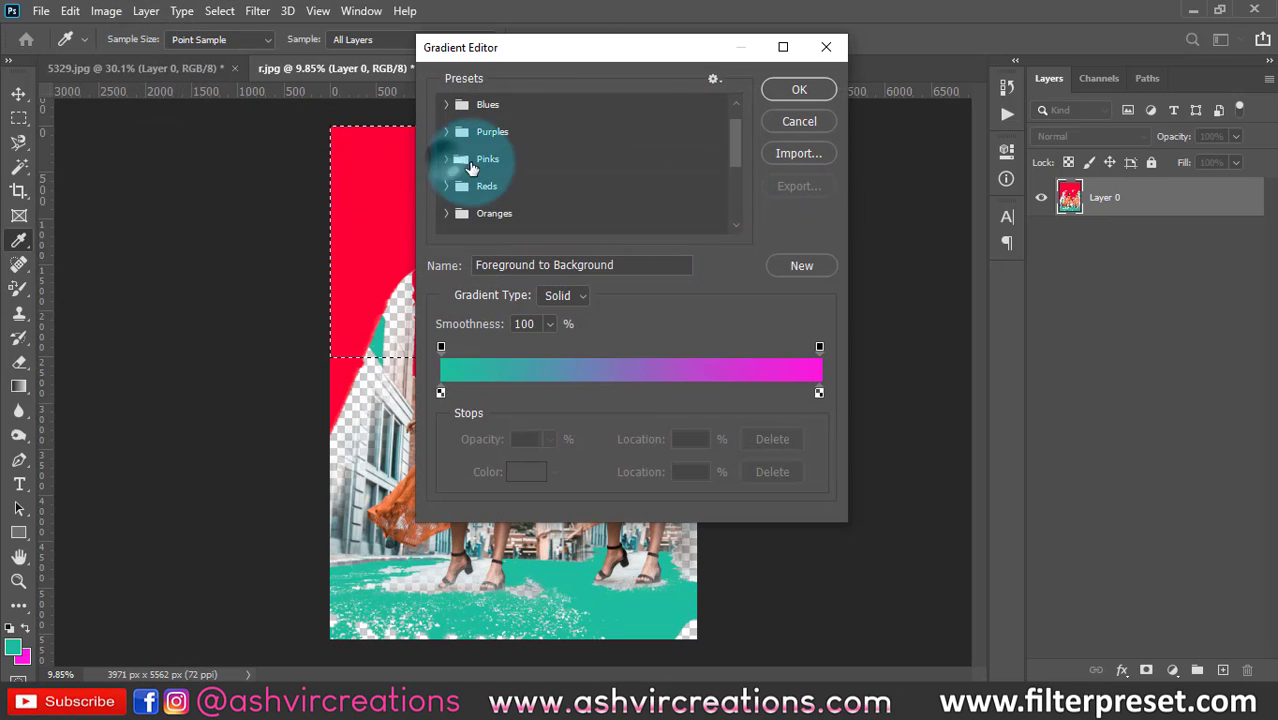
pyautogui.scroll(-2, 458, 180)
pyautogui.click(448, 195)
pyautogui.scroll(-1, 465, 195)
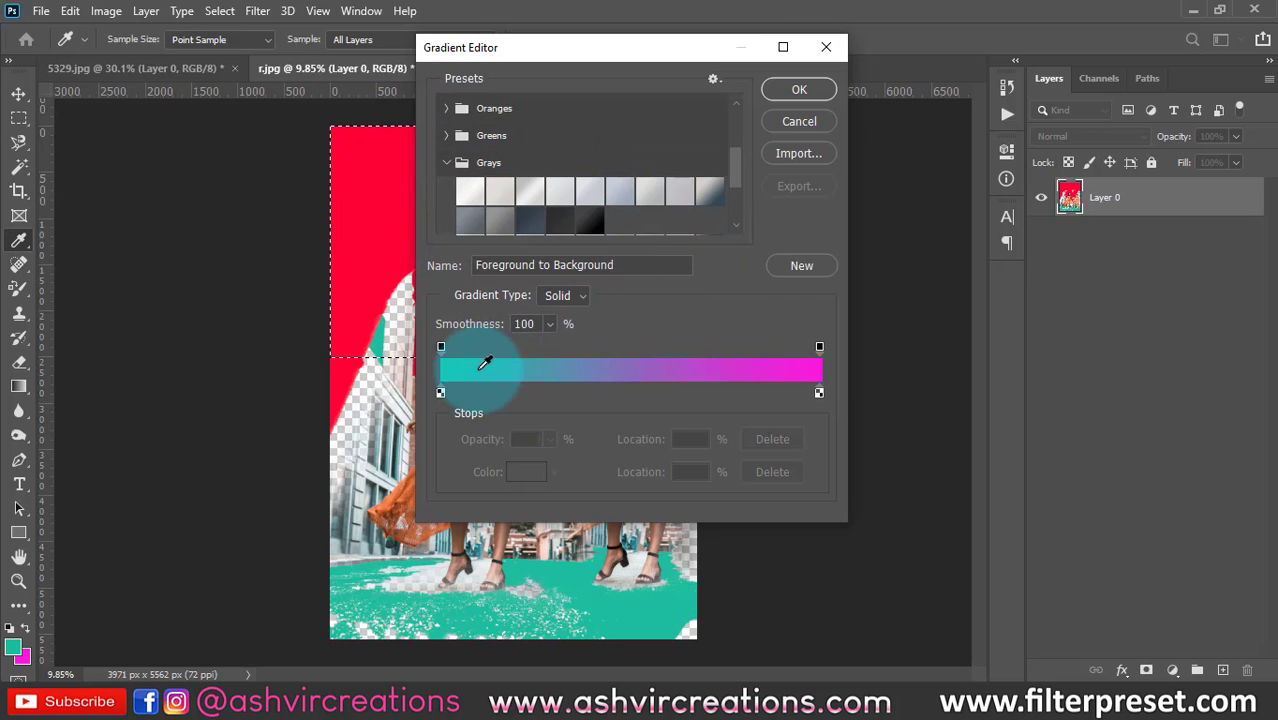
# Step: Try dark green 1c312d for the gradient's start stop and white for its end stop, cancelling both color changes
pyautogui.click(440, 393)
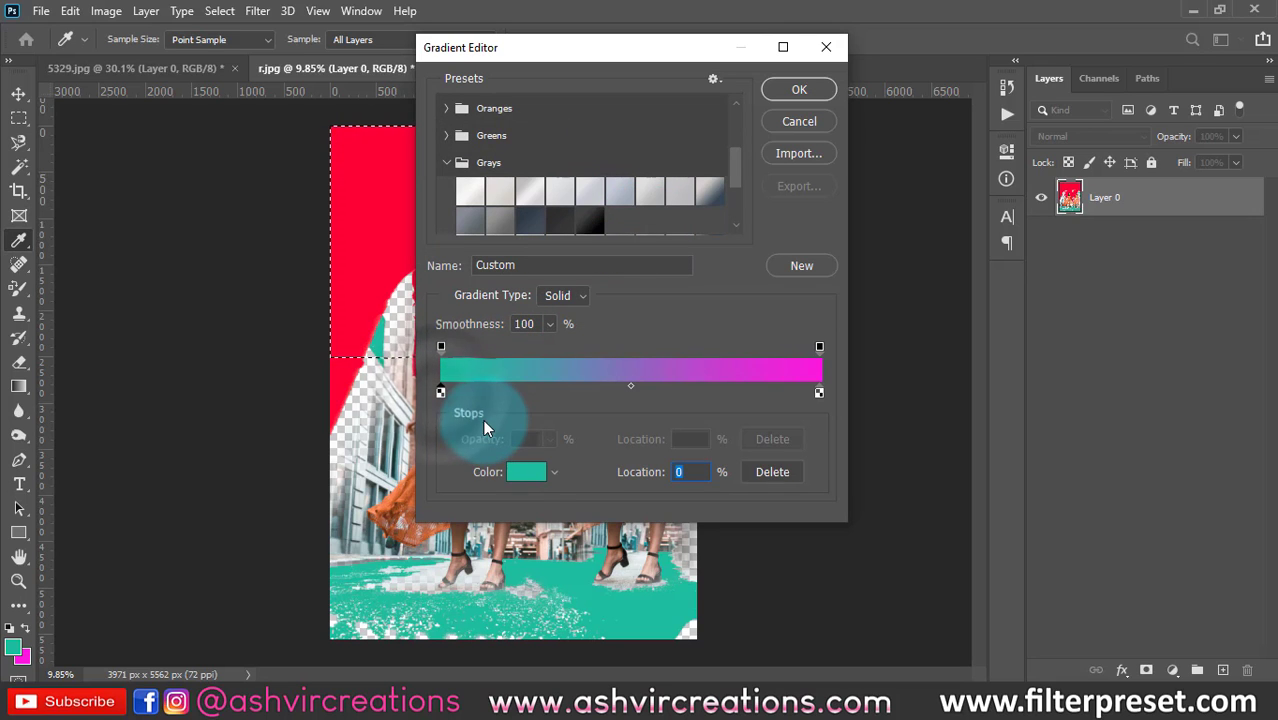
pyautogui.click(524, 470)
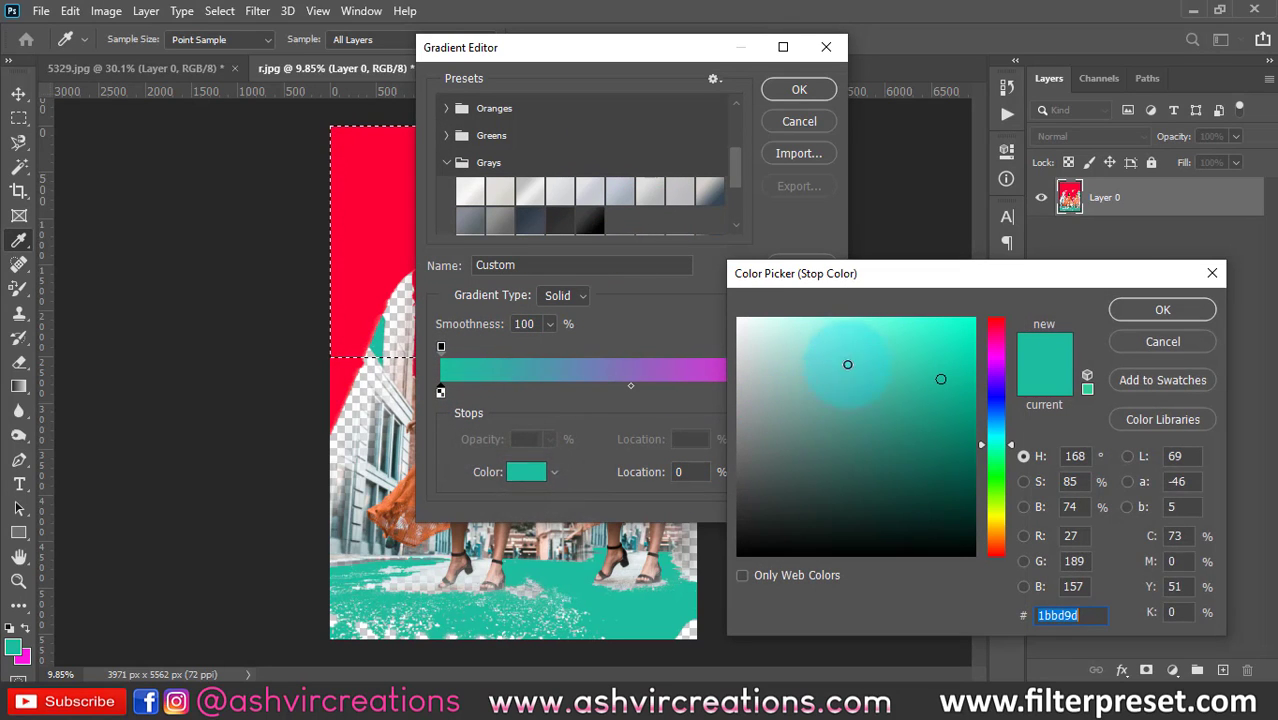
pyautogui.moveTo(847, 362); pyautogui.dragTo(860, 484)
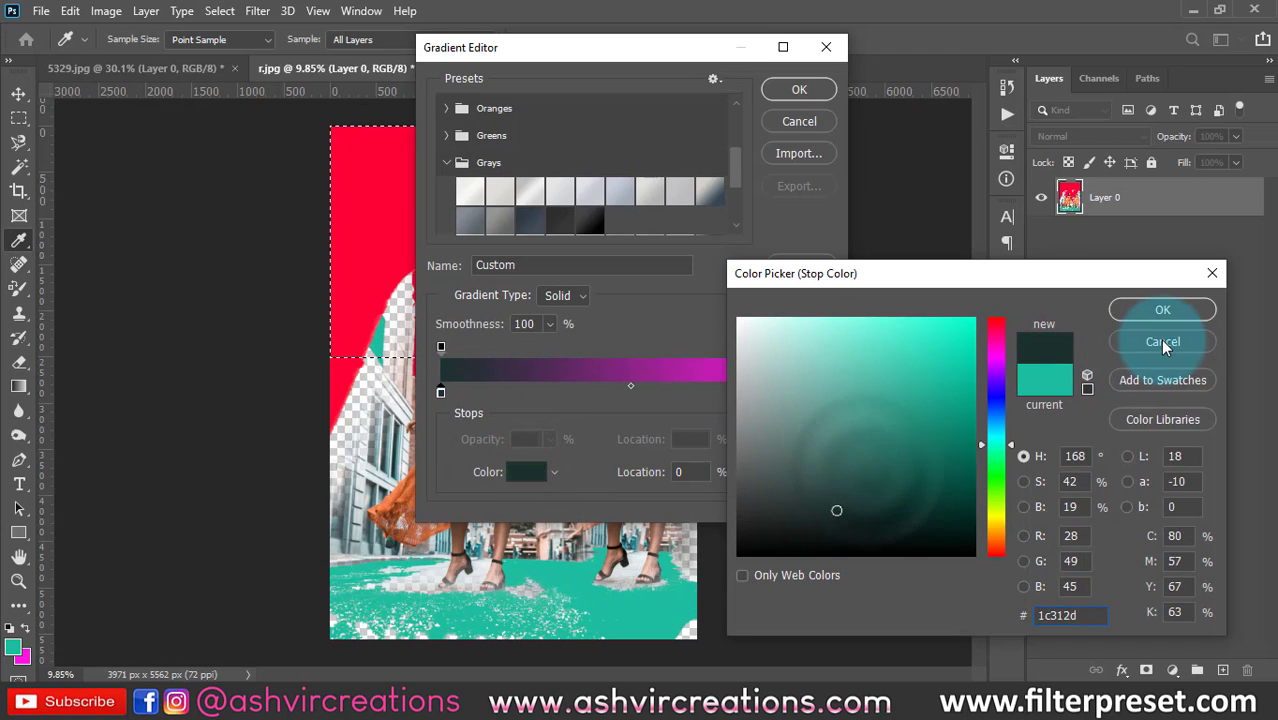
pyautogui.click(1162, 341)
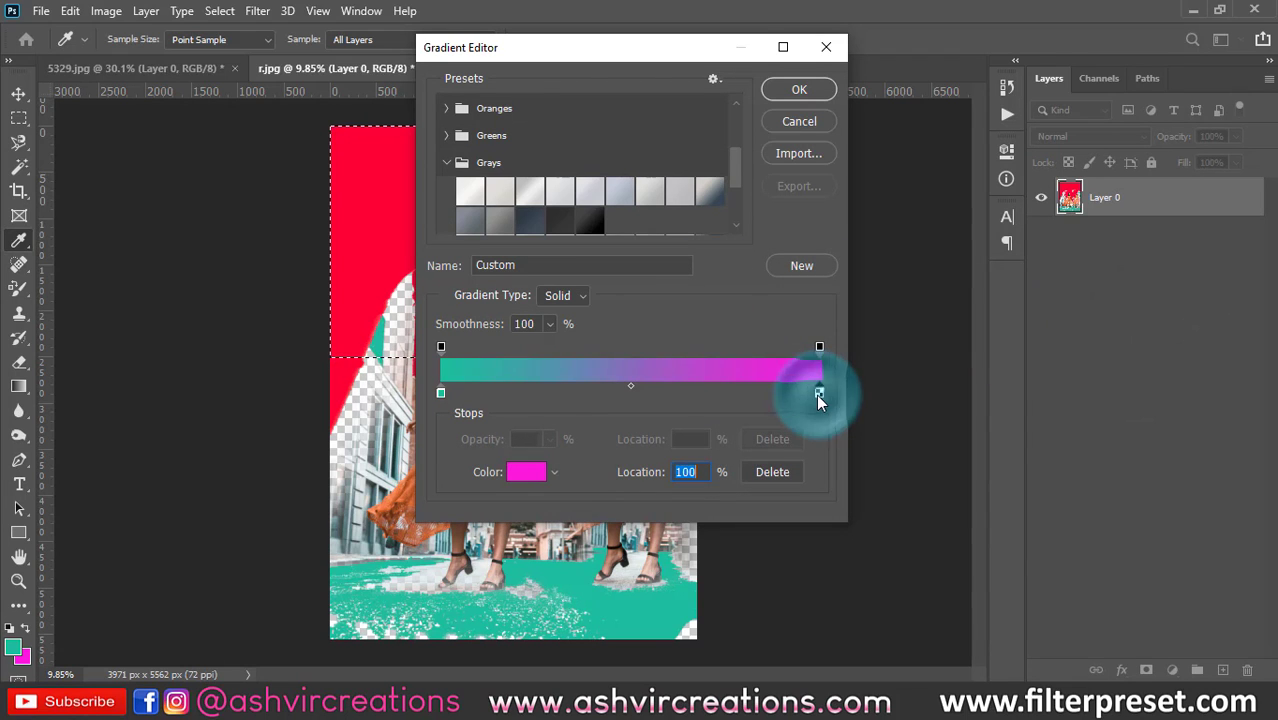
pyautogui.click(526, 471)
pyautogui.moveTo(956, 420)
pyautogui.mouseDown()
pyautogui.moveTo(770, 263)
pyautogui.moveTo(827, 357)
pyautogui.moveTo(699, 280)
pyautogui.mouseUp()
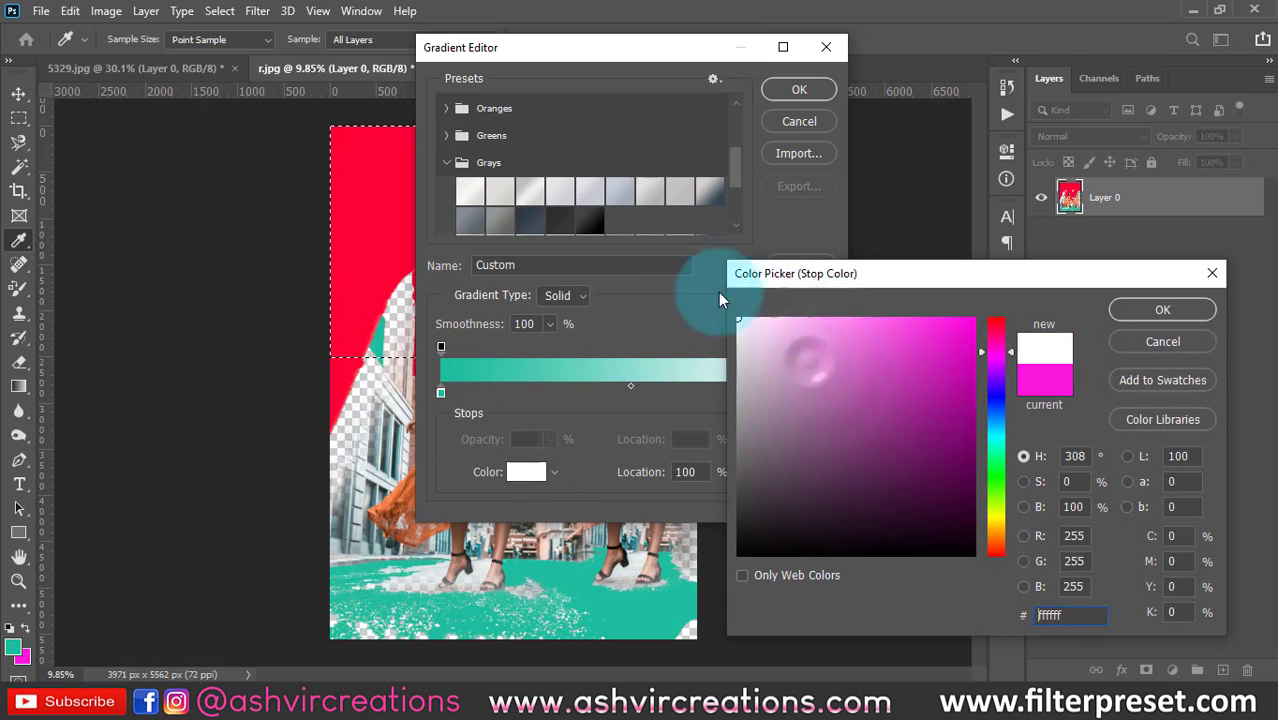
pyautogui.click(1135, 342)
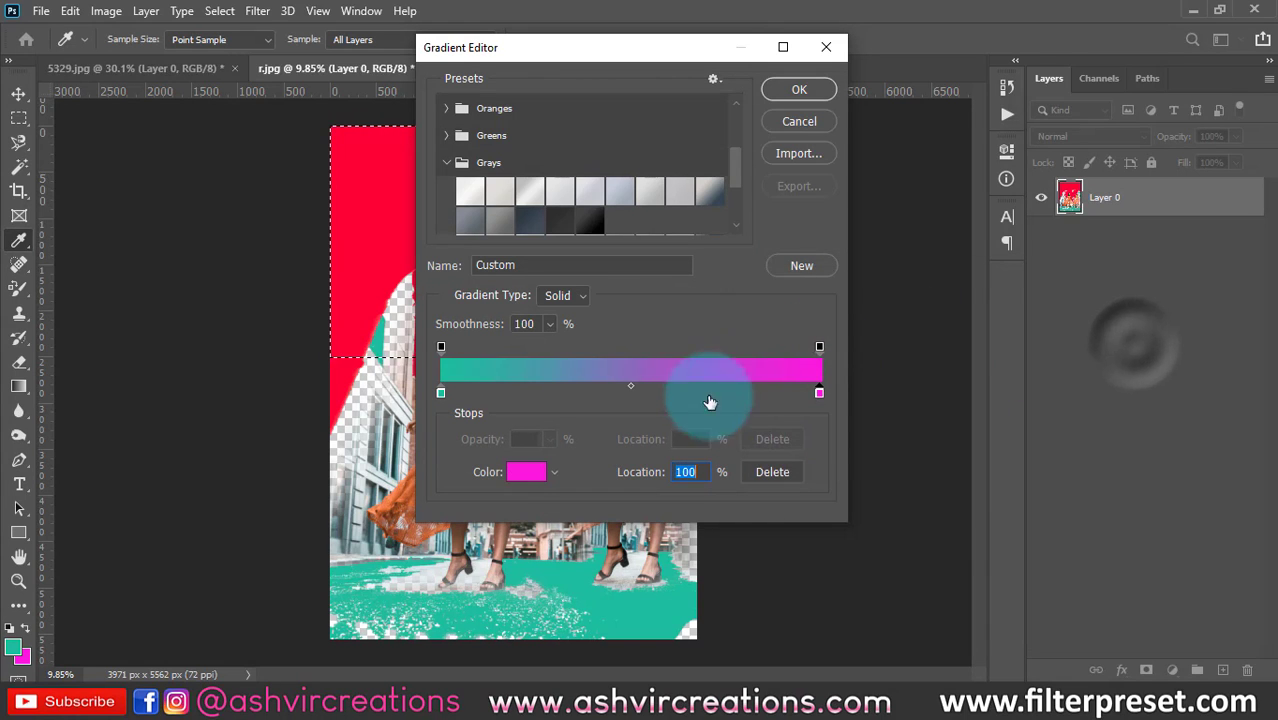
pyautogui.click(818, 93)
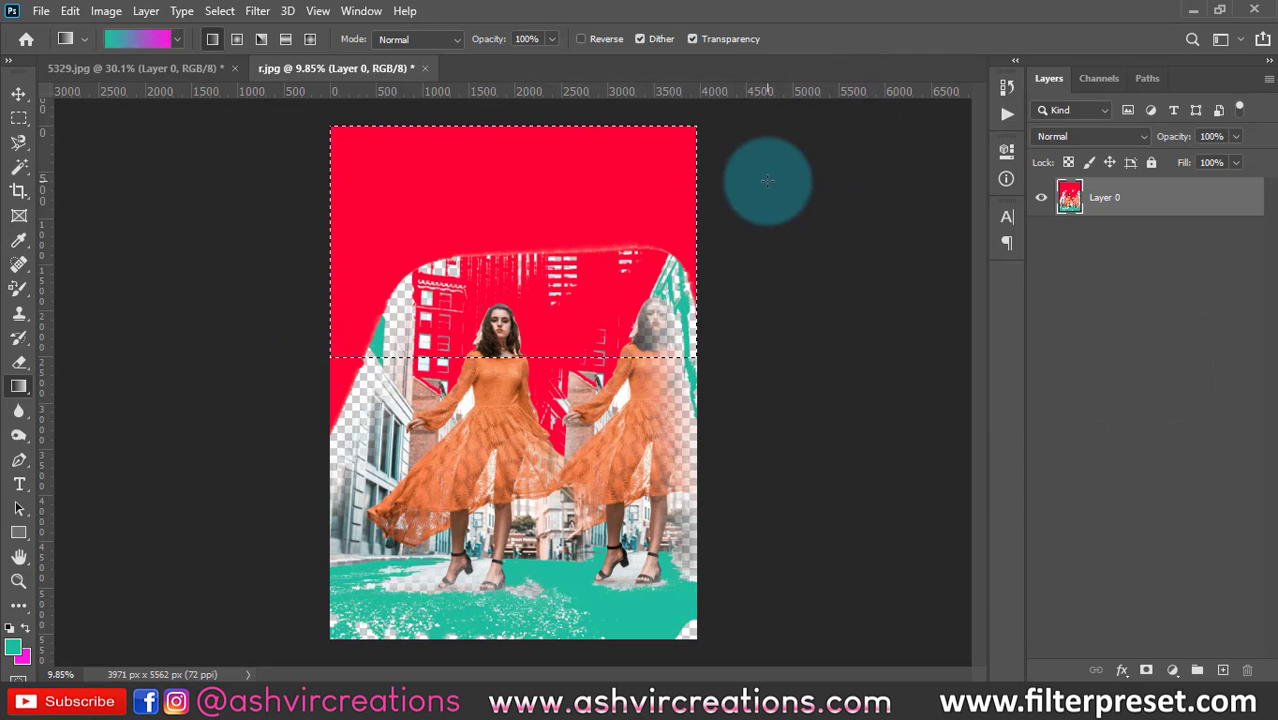
# Step: Fill the selected upper part with a vertical teal-to-magenta linear gradient starting just above the photo's top edge, and deselect it
pyautogui.scroll(-1, 540, 165)
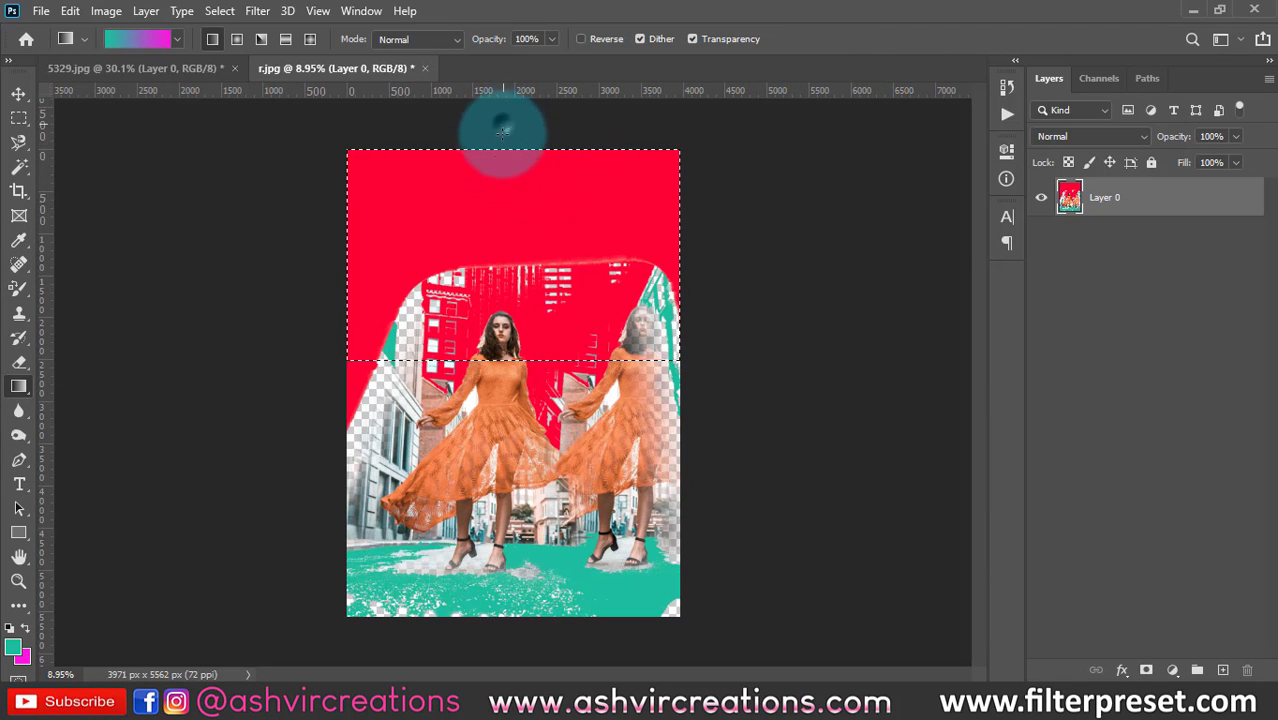
pyautogui.moveTo(503, 124); pyautogui.dragTo(504, 214)
pyautogui.scroll(2, 504, 214)
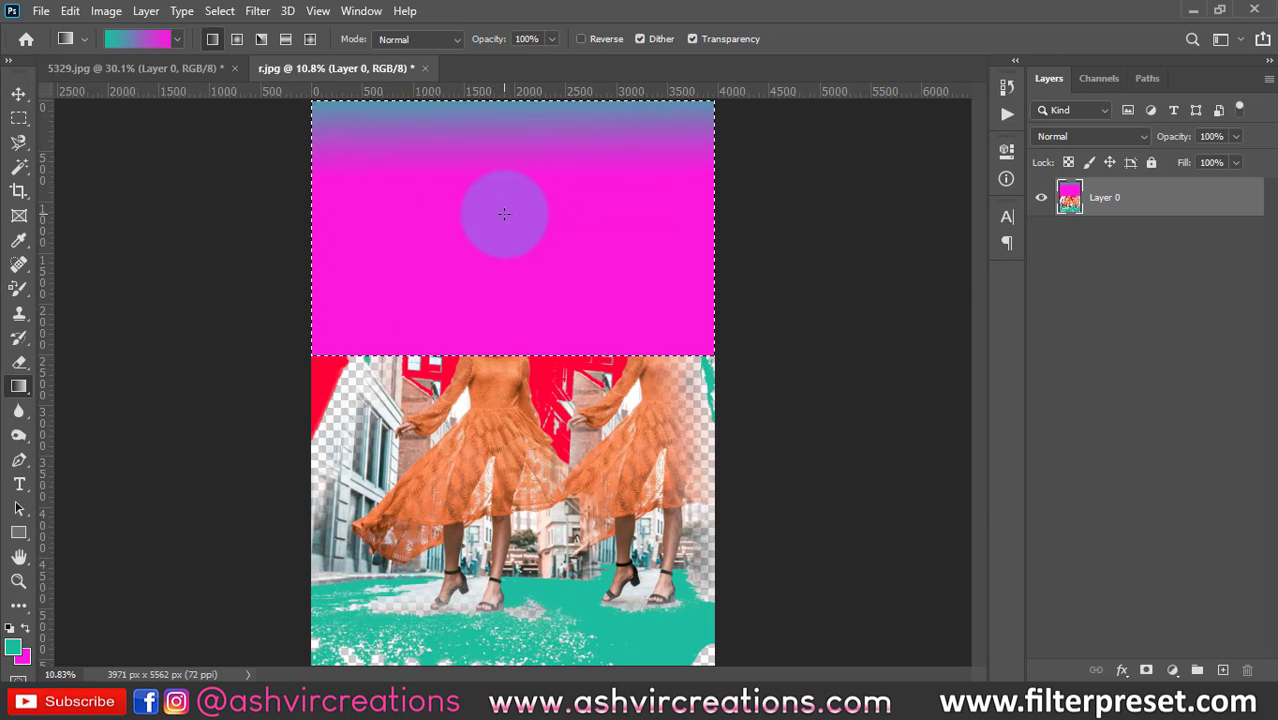
pyautogui.hotkey('ctrl', 'd')
# Step: Activate the Blur tool
pyautogui.click(18, 410)
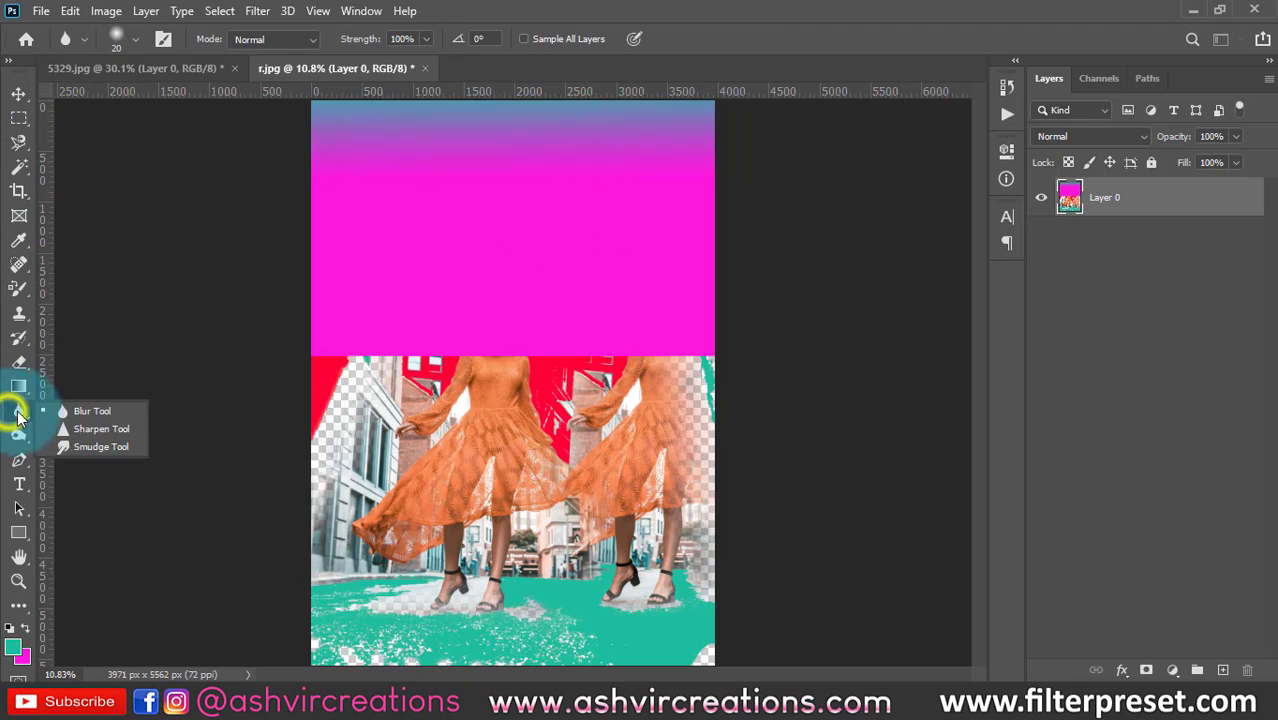
pyautogui.click(107, 413)
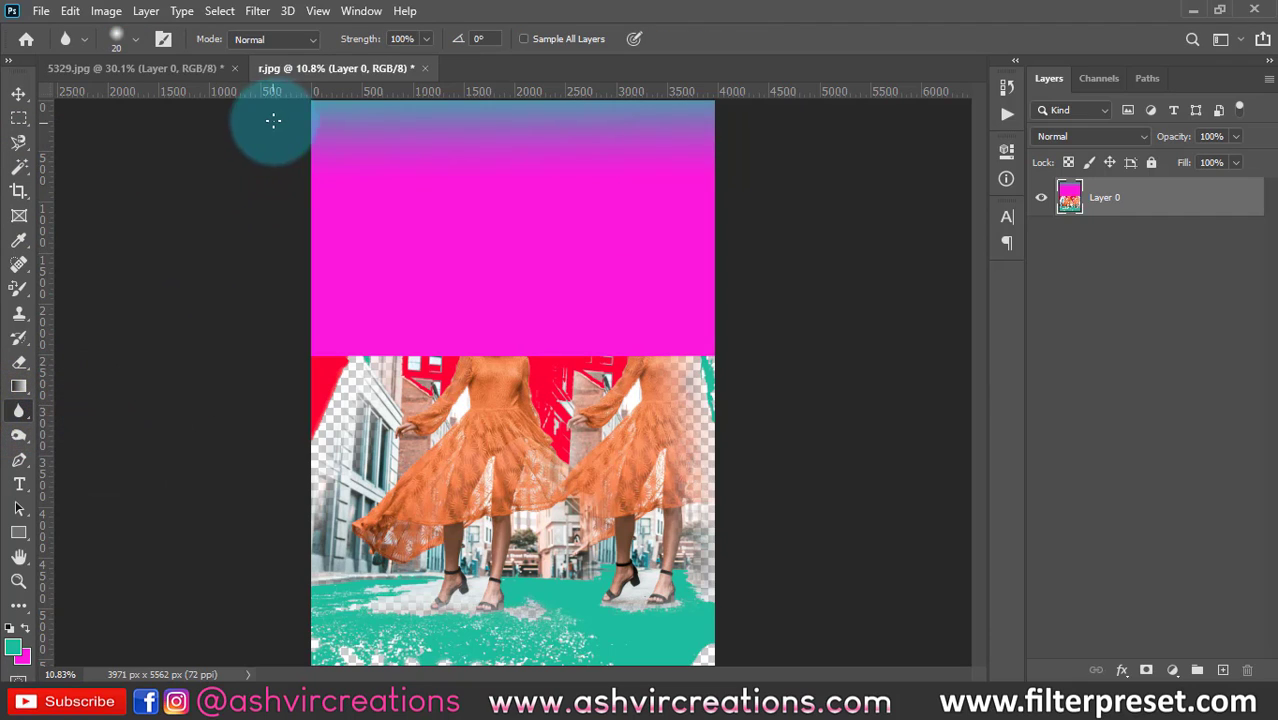
# Step: Switch to File Explorer, open the Downloads folder and browse its photos for a portrait
pyautogui.click(708, 693)
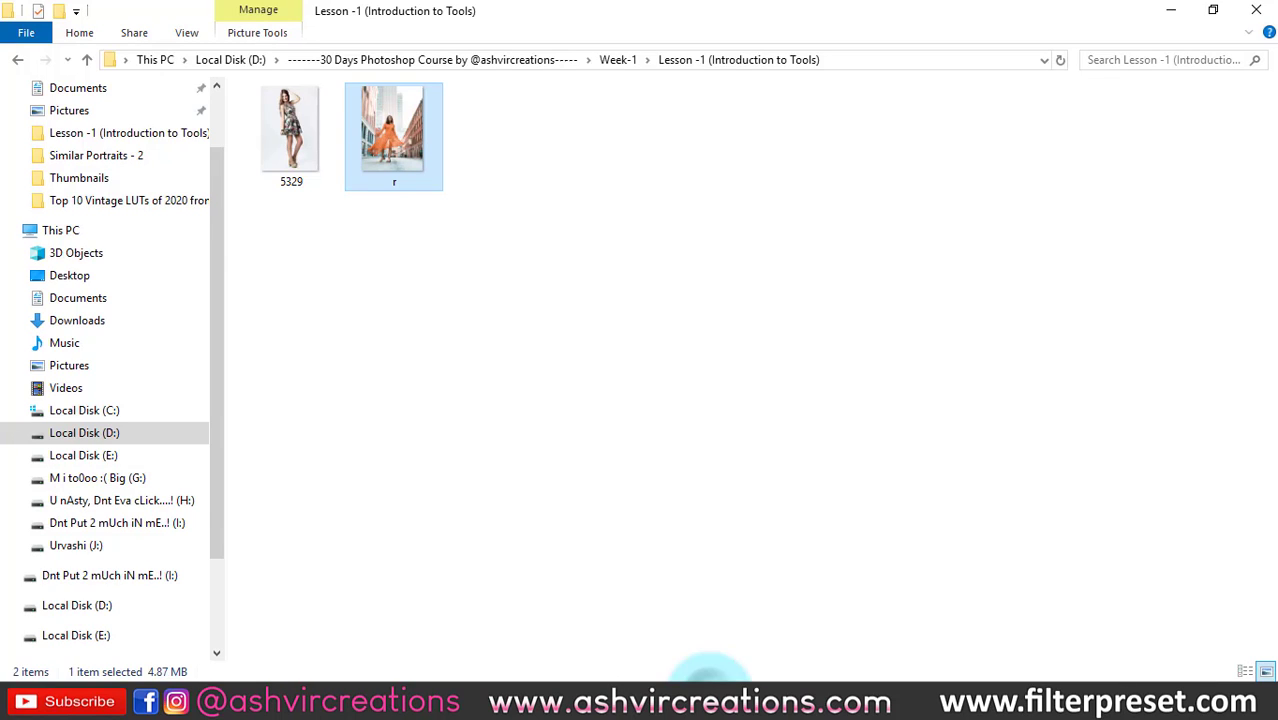
pyautogui.doubleClick(157, 20)
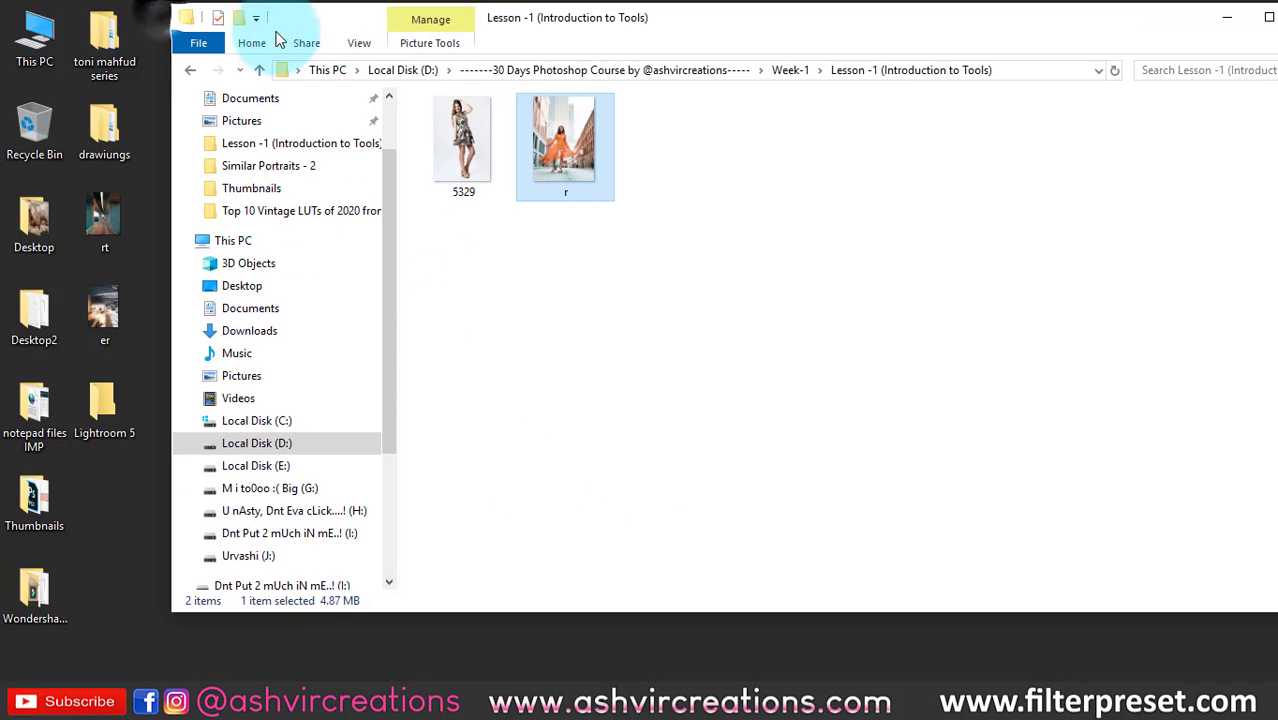
pyautogui.click(34, 38)
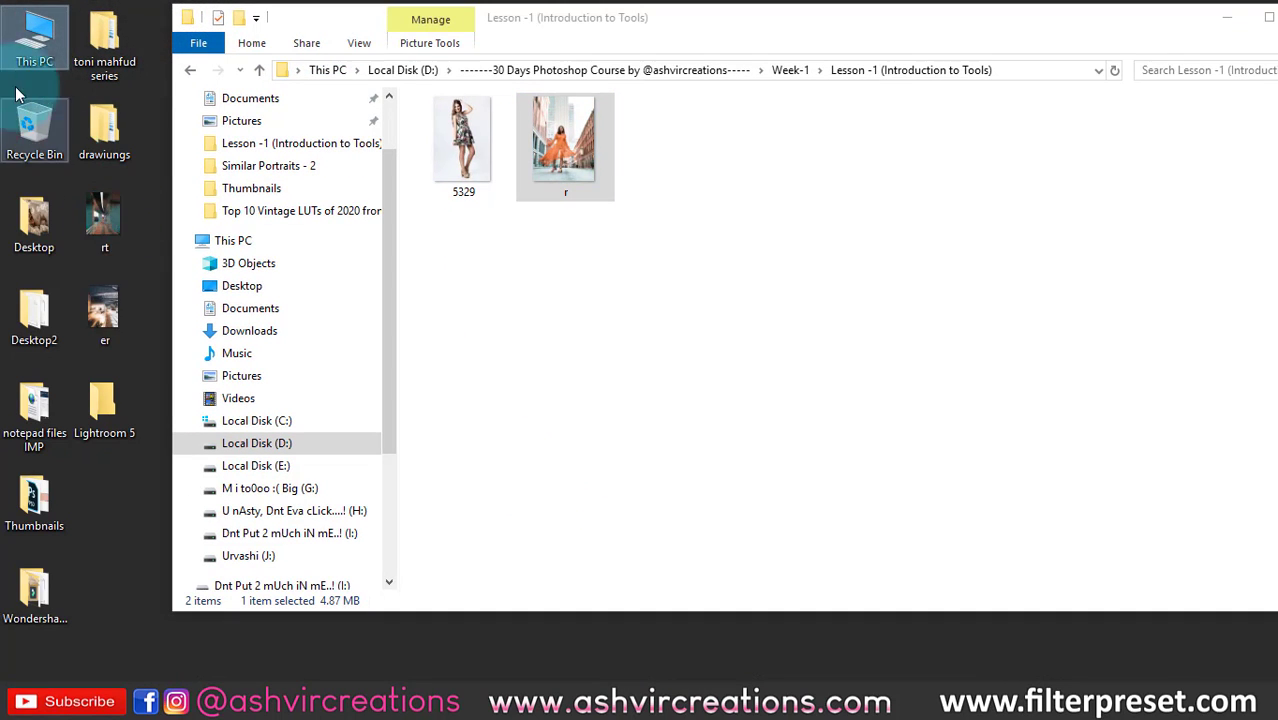
pyautogui.doubleClick(34, 36)
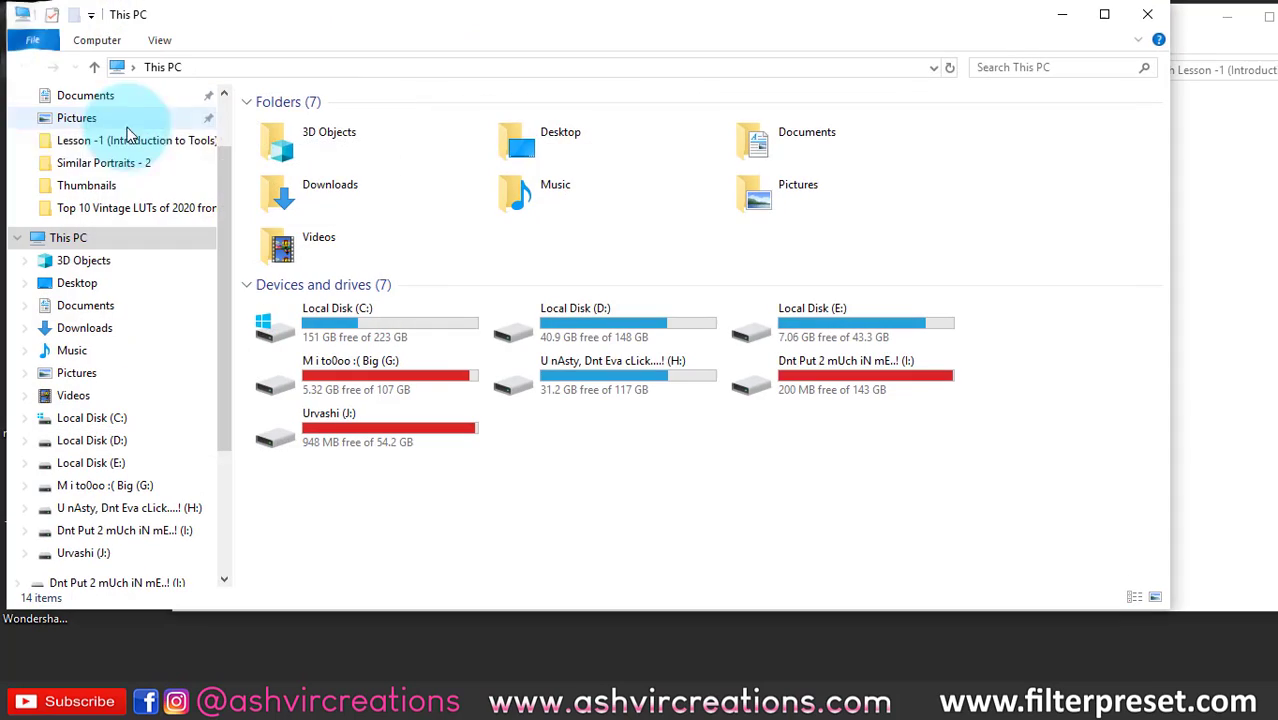
pyautogui.click(100, 328)
pyautogui.scroll(-5, 562, 350)
pyautogui.scroll(-10, 562, 352)
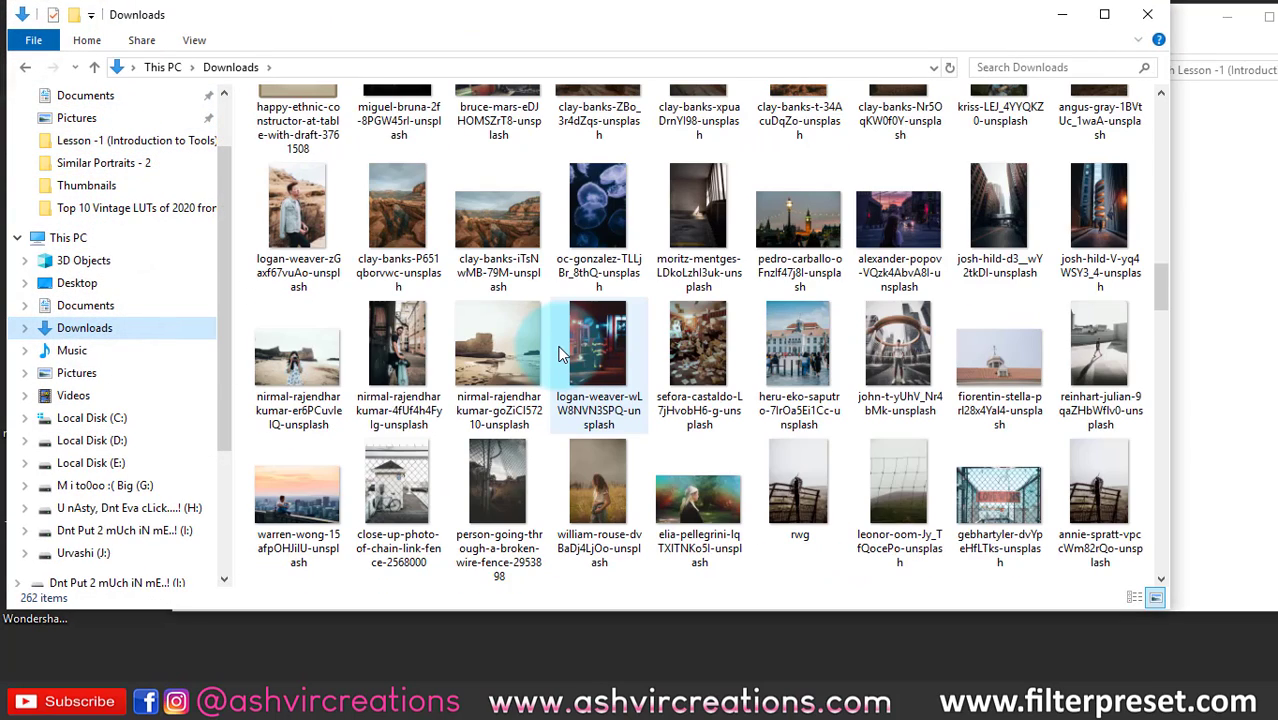
pyautogui.scroll(-5, 562, 352)
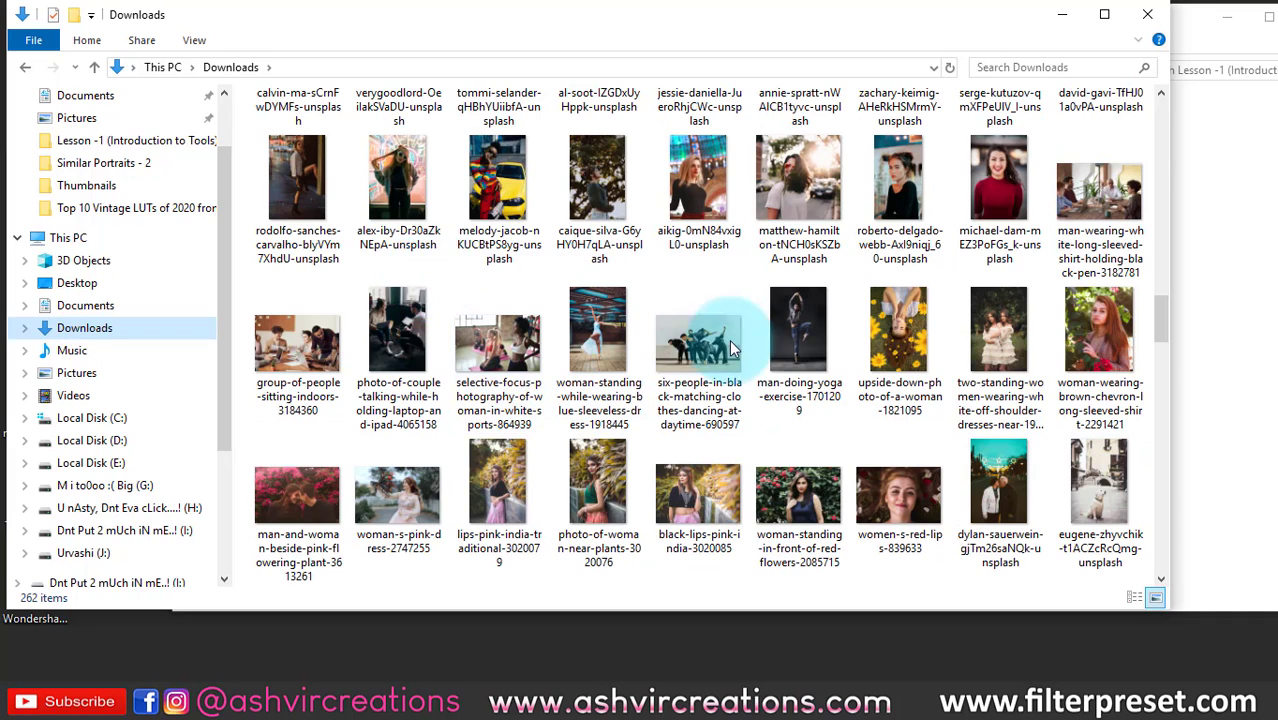
# Step: Open the photo woman-standing-in-front-of-red-flowers-2085715 from the Downloads folder in Photoshop
pyautogui.click(1098, 321)
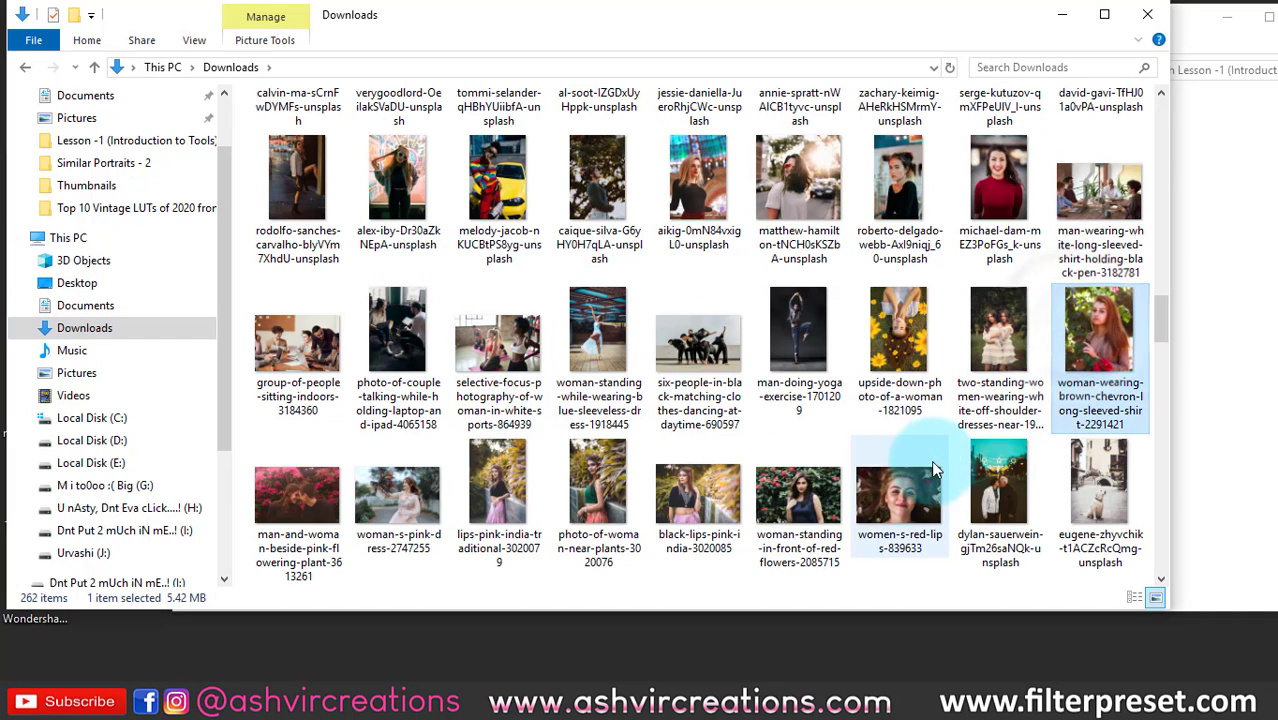
pyautogui.click(810, 495)
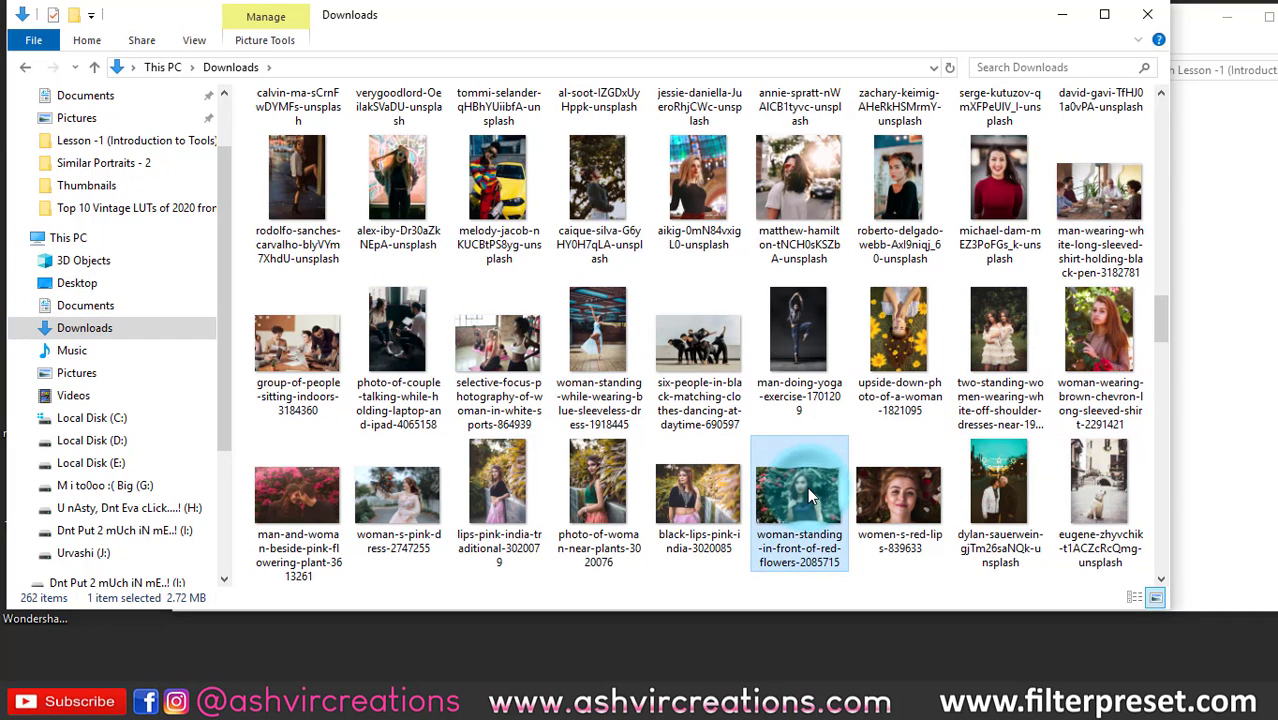
pyautogui.rightClick(810, 495)
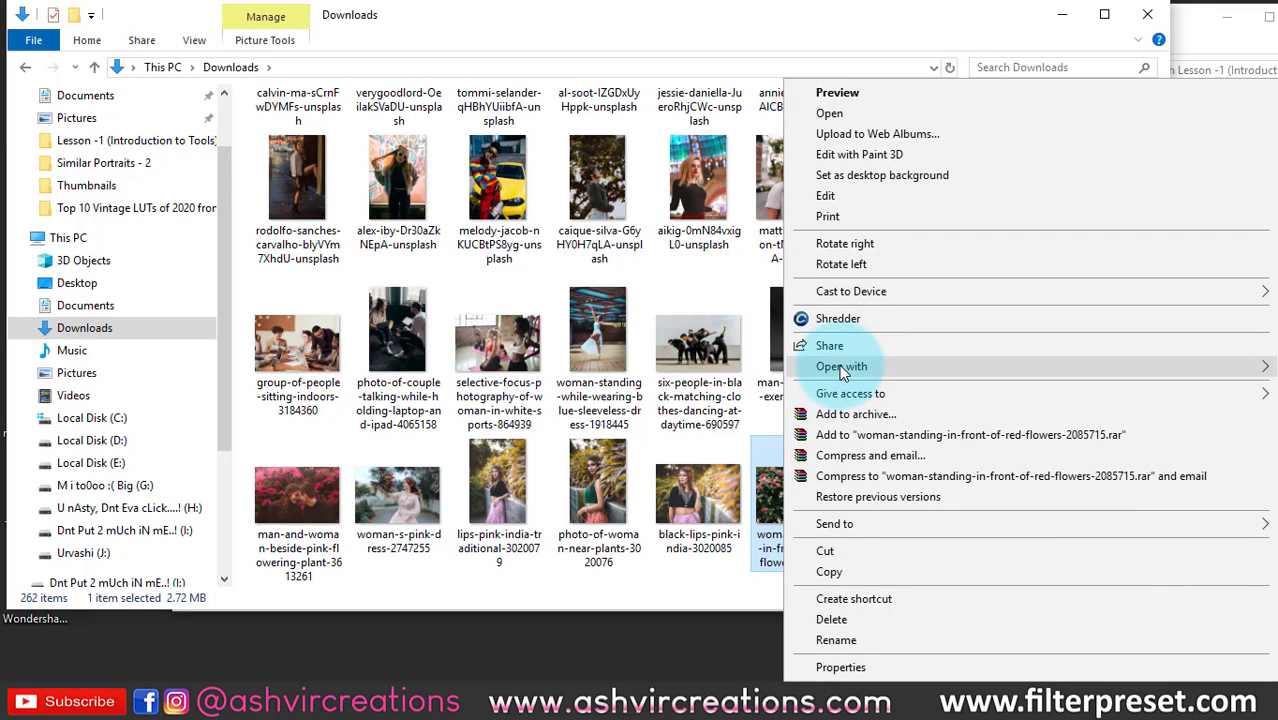
pyautogui.moveTo(839, 366)
pyautogui.click(757, 367)
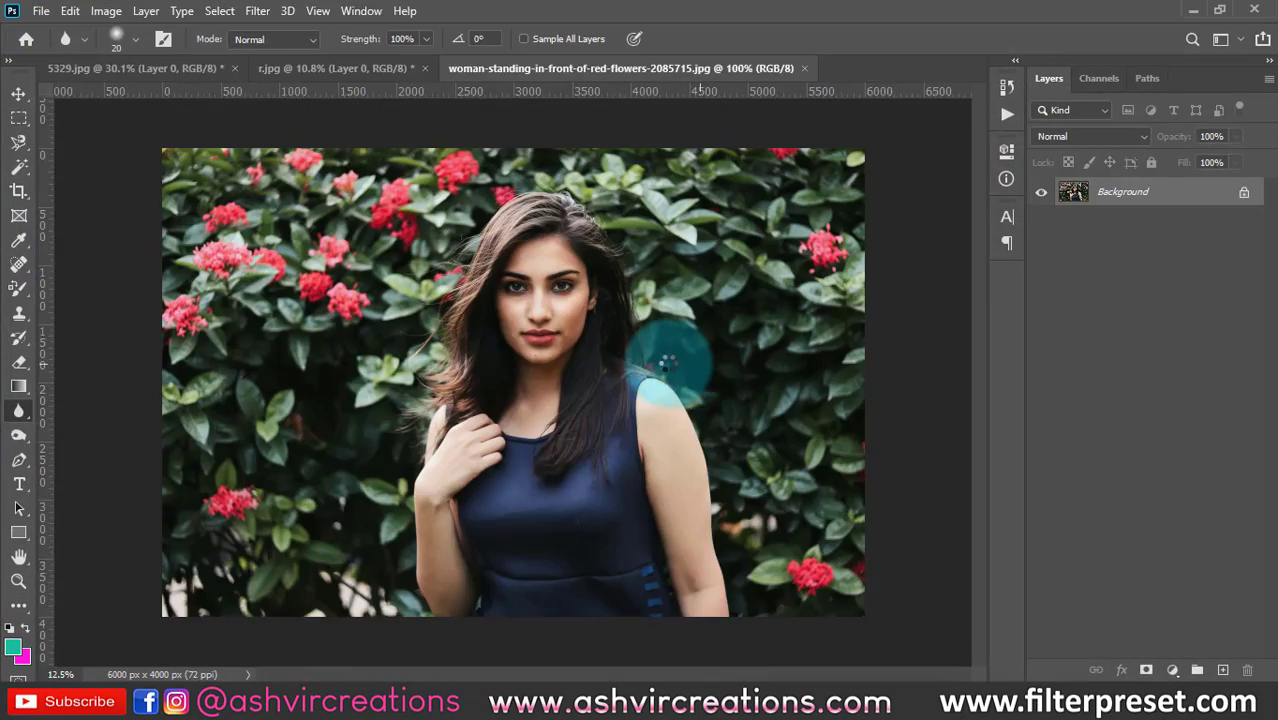
# Step: Activate the Blur tool and set its soft round brush to 100 px
pyautogui.scroll(3, 615, 330)
pyautogui.scroll(3, 455, 180)
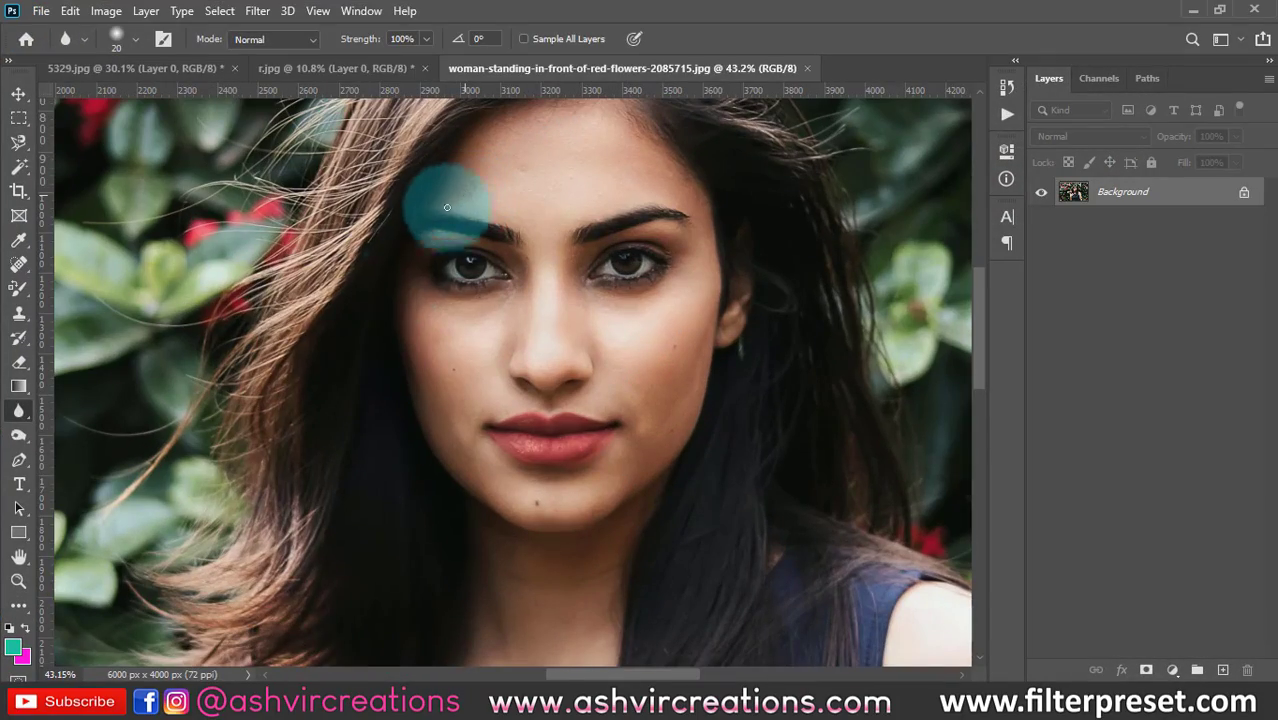
pyautogui.scroll(-3, 442, 194)
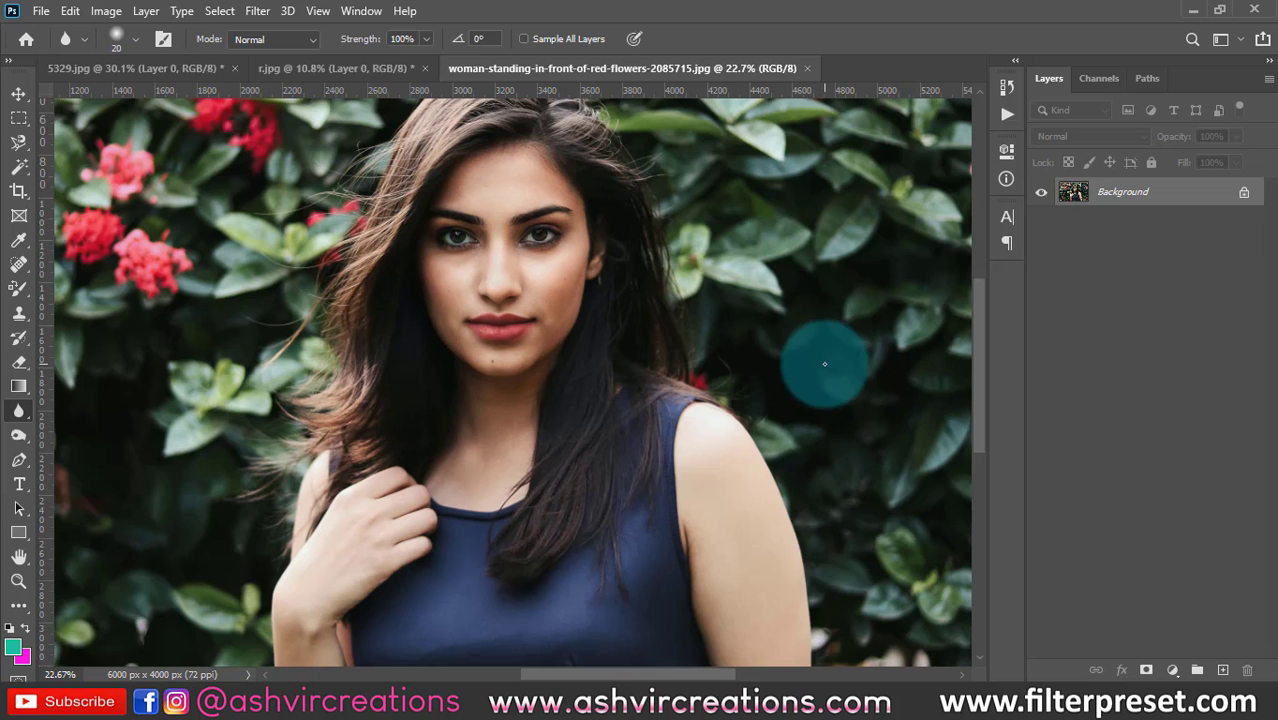
pyautogui.scroll(-1, 404, 305)
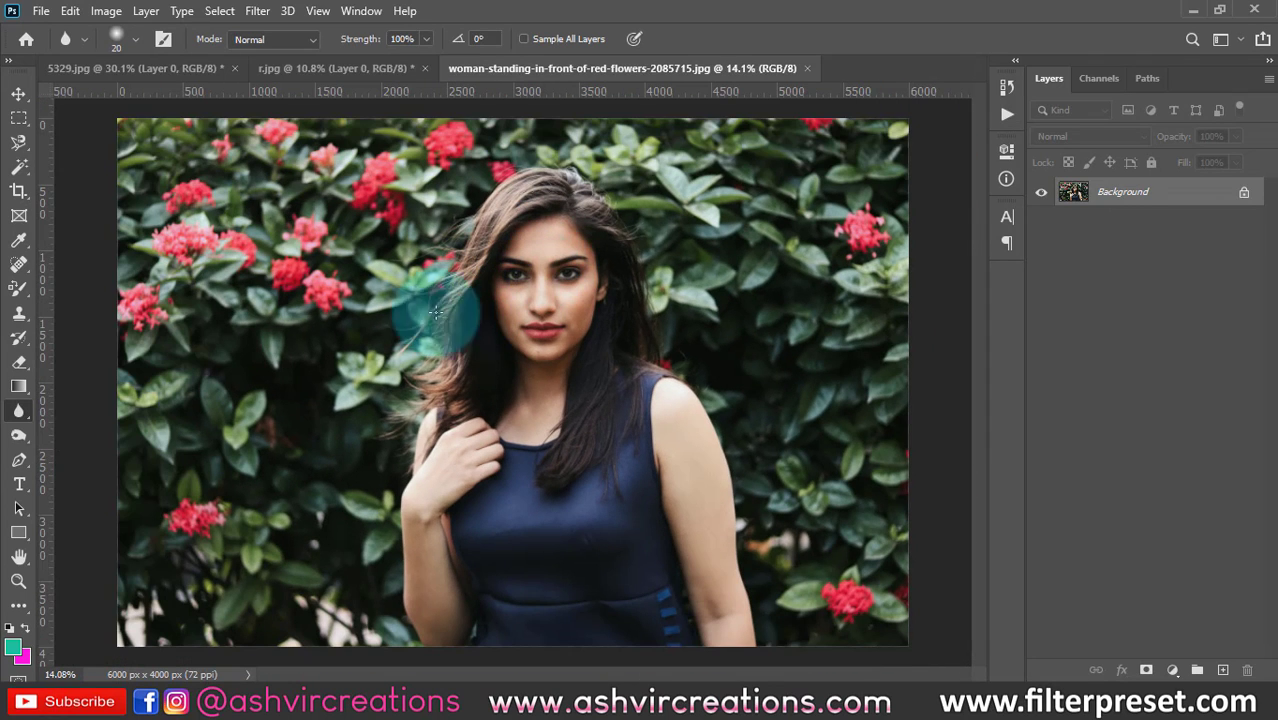
pyautogui.click(20, 413)
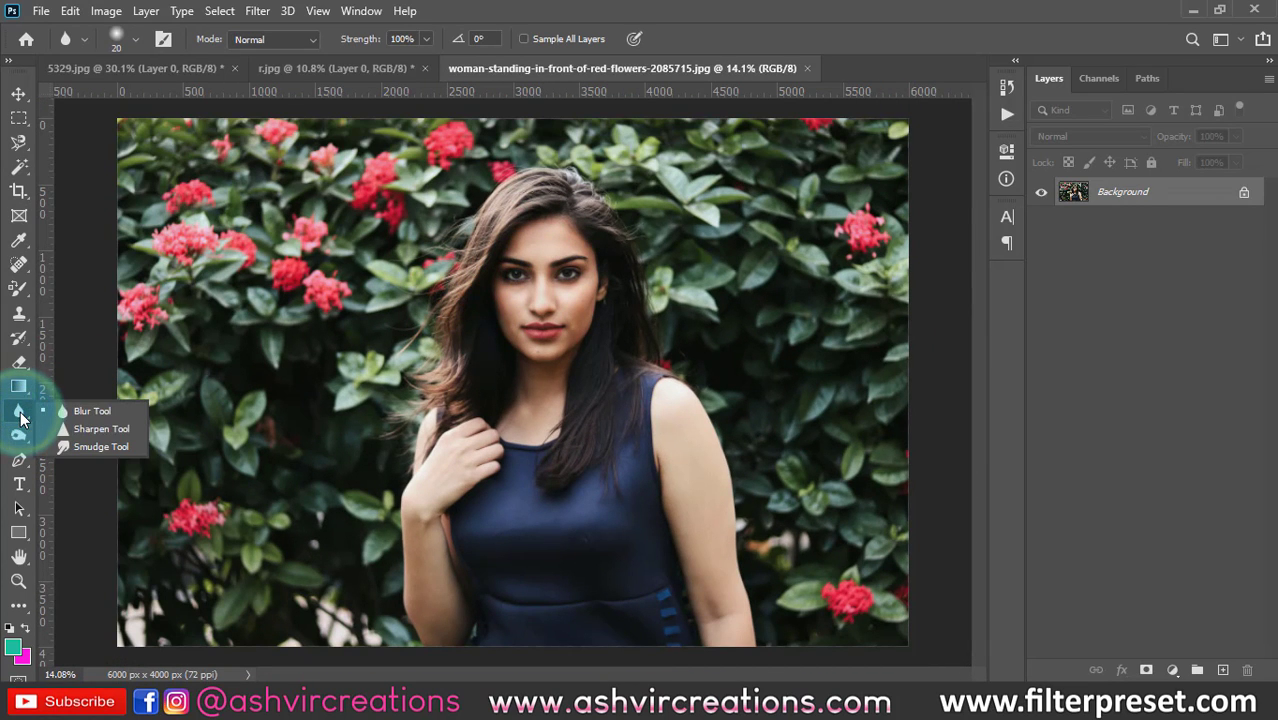
pyautogui.click(84, 412)
pyautogui.rightClick(445, 325)
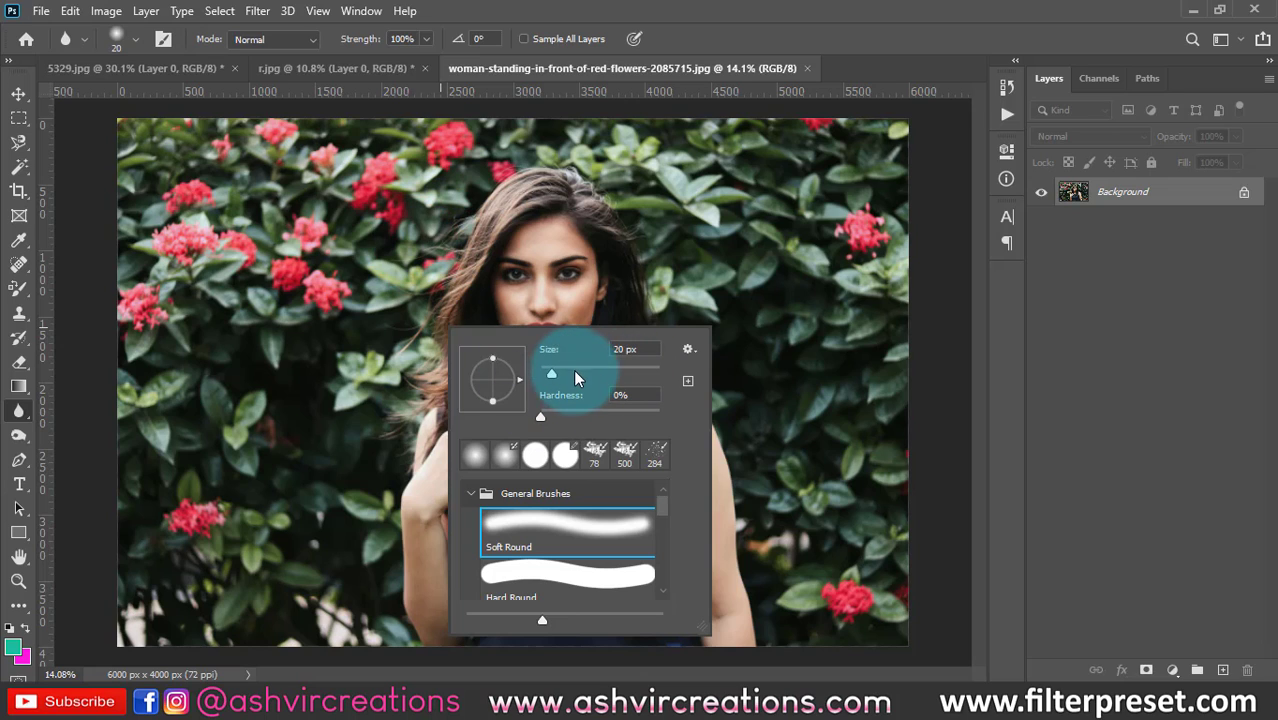
pyautogui.moveTo(567, 372); pyautogui.dragTo(615, 386)
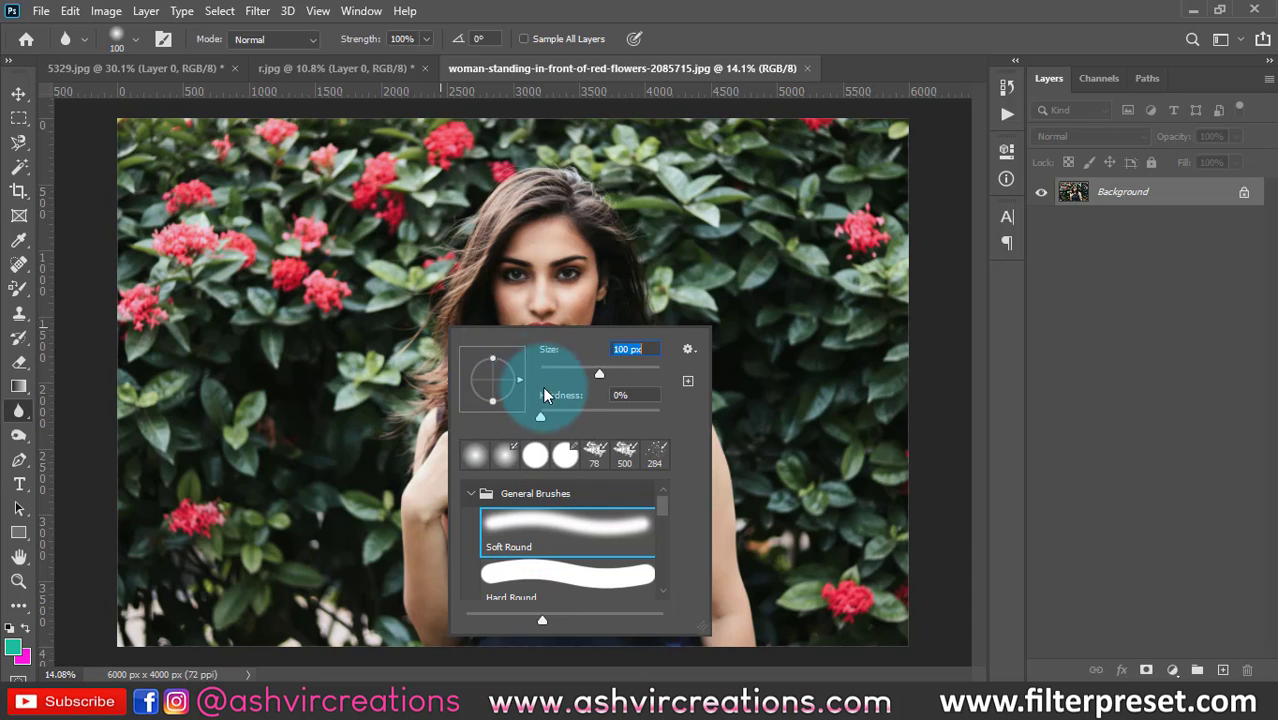
# Step: Enlarge the blur brush to 1300 px and paint over the woman's hair and face at 100% strength
pyautogui.click(475, 298)
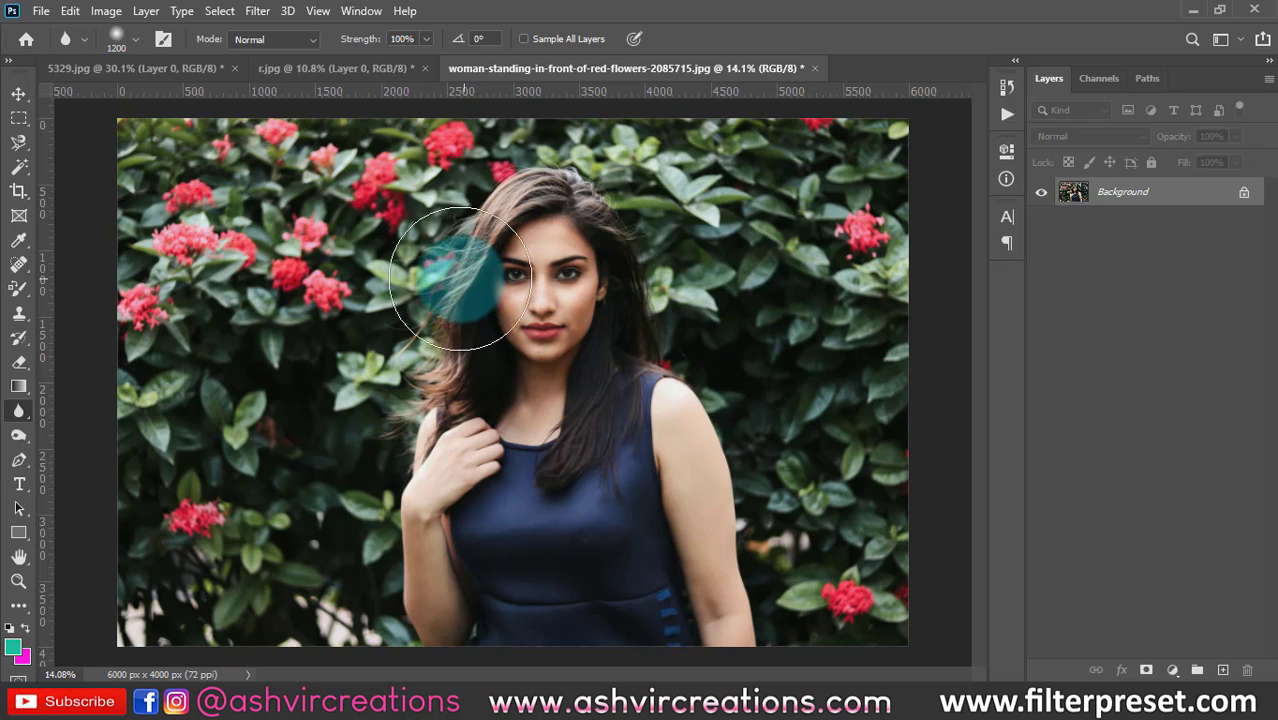
pyautogui.press('[')
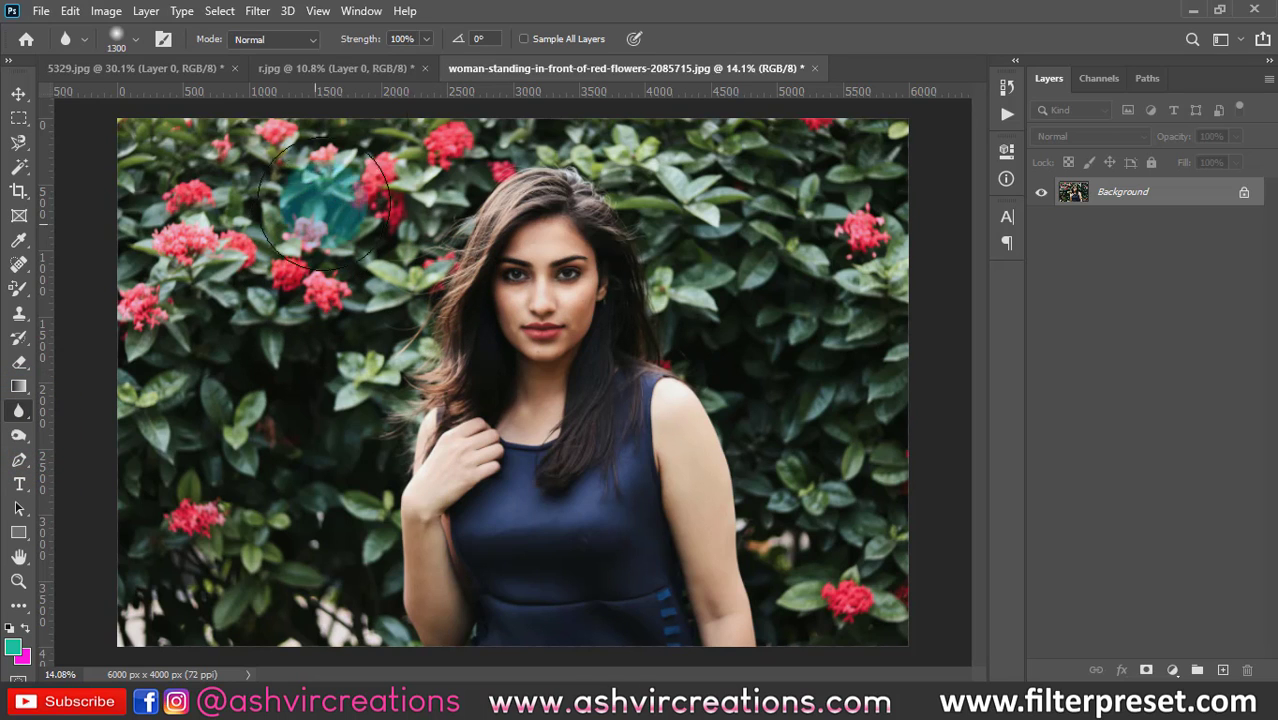
pyautogui.moveTo(355, 40); pyautogui.dragTo(402, 50)
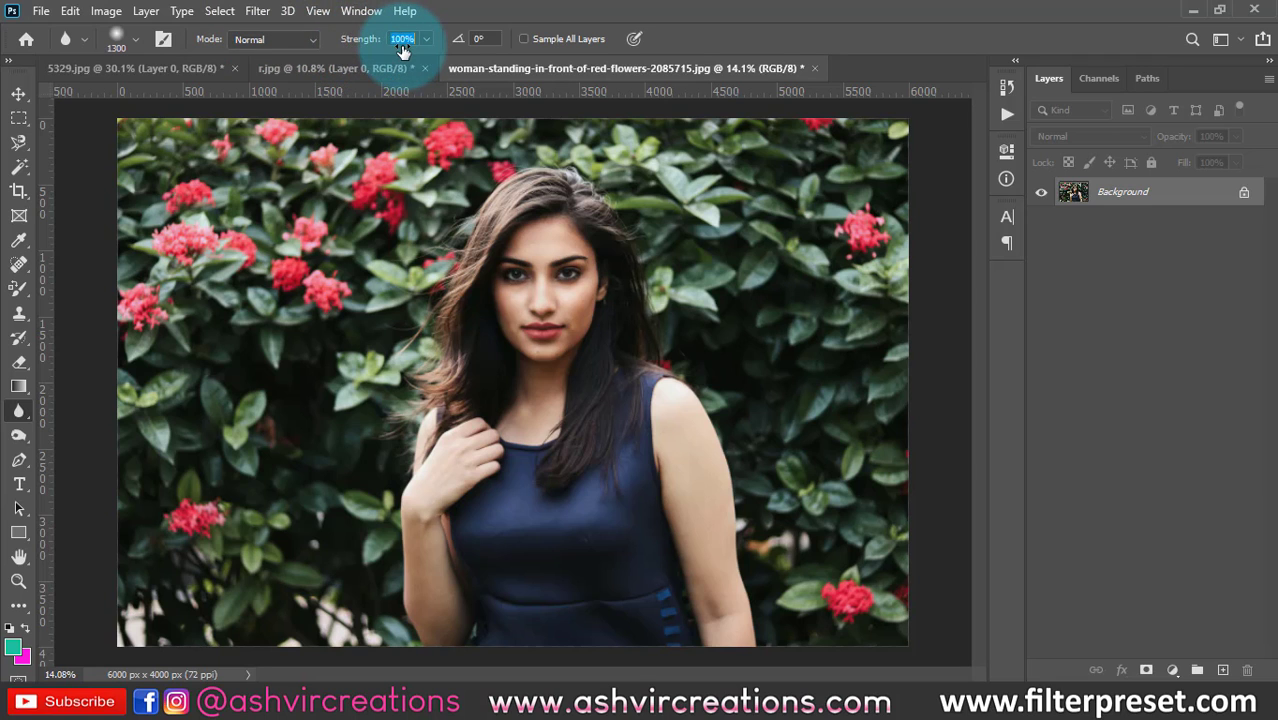
pyautogui.moveTo(460, 340)
pyautogui.mouseDown()
pyautogui.moveTo(527, 328)
pyautogui.moveTo(509, 284)
pyautogui.moveTo(461, 370)
pyautogui.moveTo(588, 274)
pyautogui.moveTo(437, 331)
pyautogui.moveTo(591, 327)
pyautogui.moveTo(411, 305)
pyautogui.moveTo(485, 335)
pyautogui.moveTo(524, 293)
pyautogui.mouseUp()
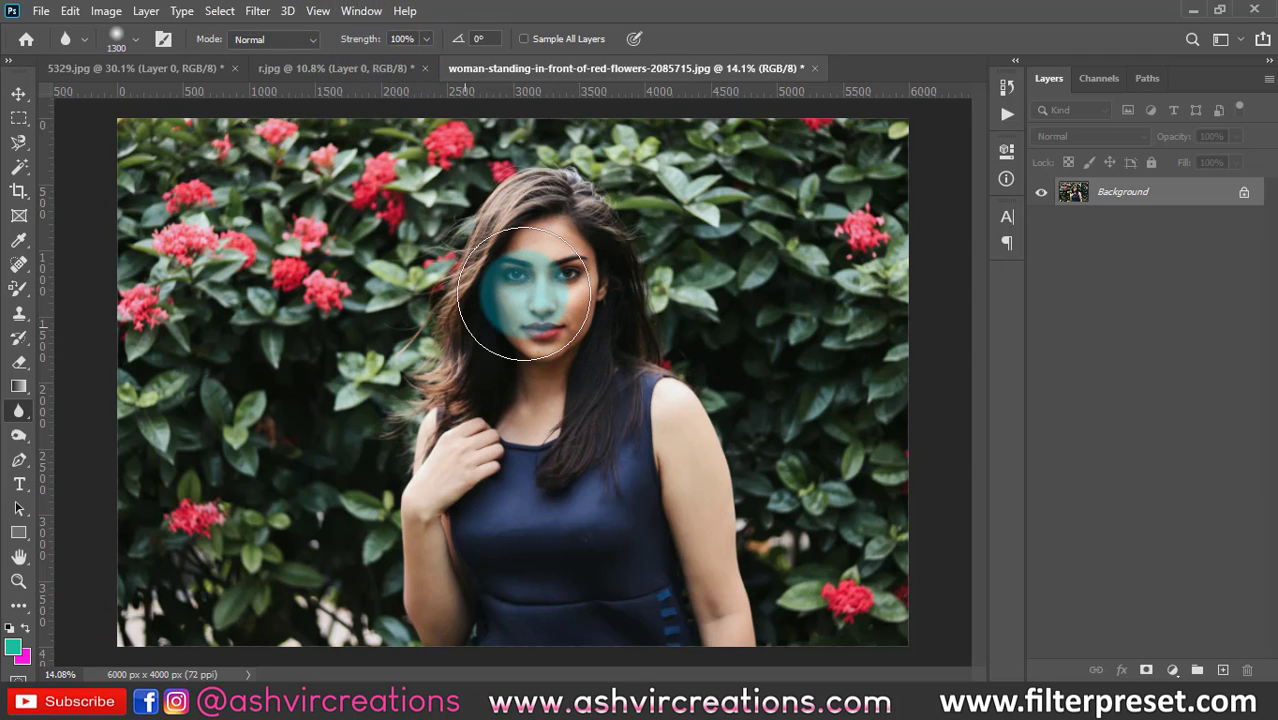
# Step: Duplicate the Background layer and switch the blur brush to the Hard Round preset
pyautogui.scroll(3, 524, 293)
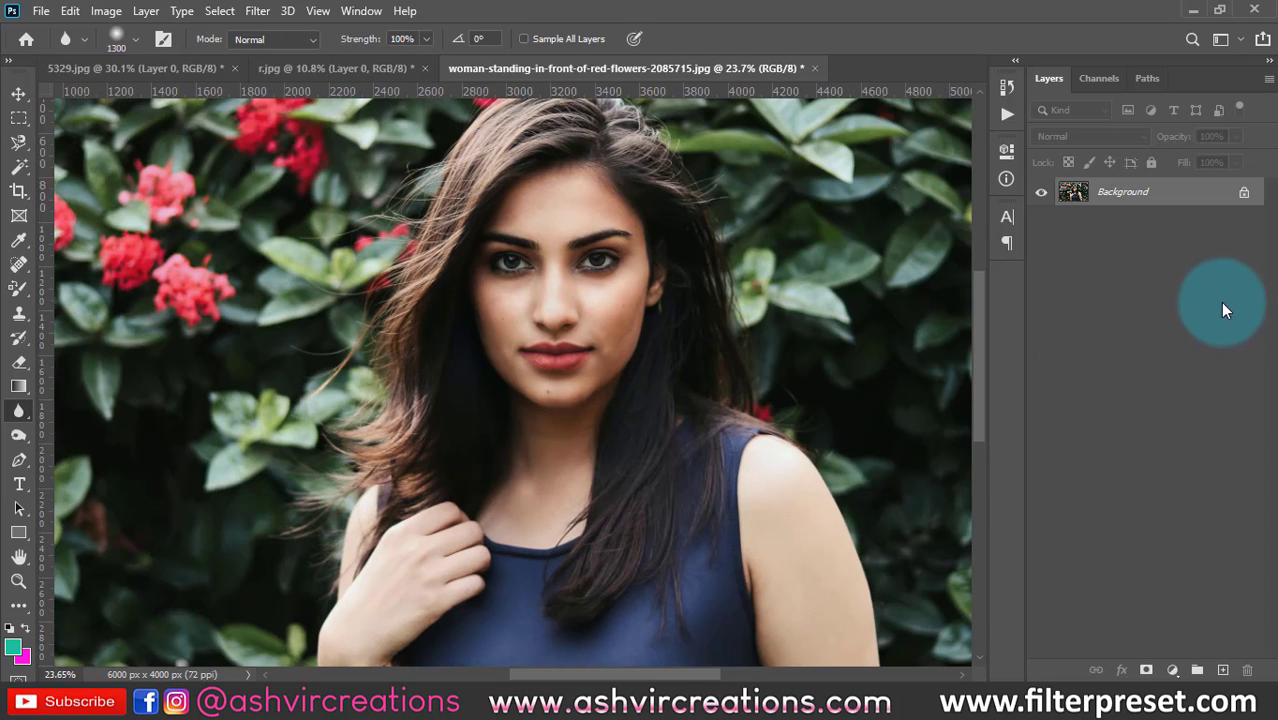
pyautogui.hotkey('ctrl', 'j')
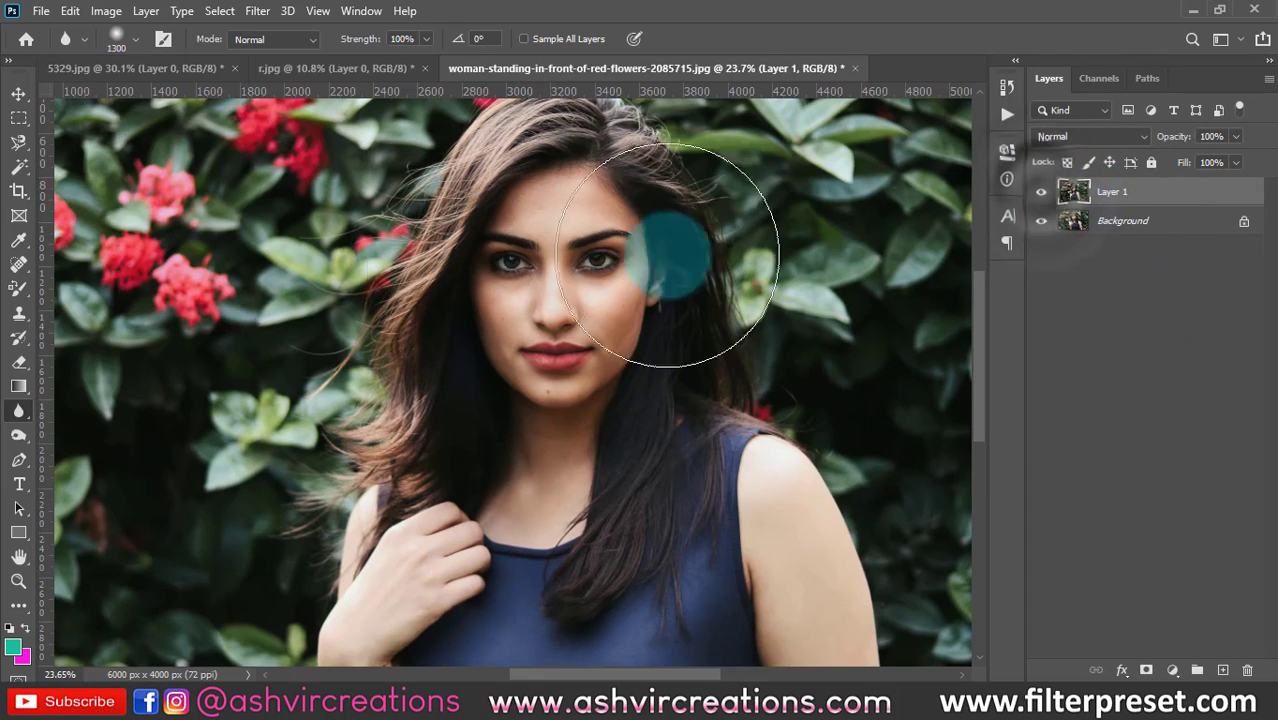
pyautogui.scroll(2, 495, 268)
pyautogui.scroll(1, 485, 275)
pyautogui.scroll(-1, 460, 290)
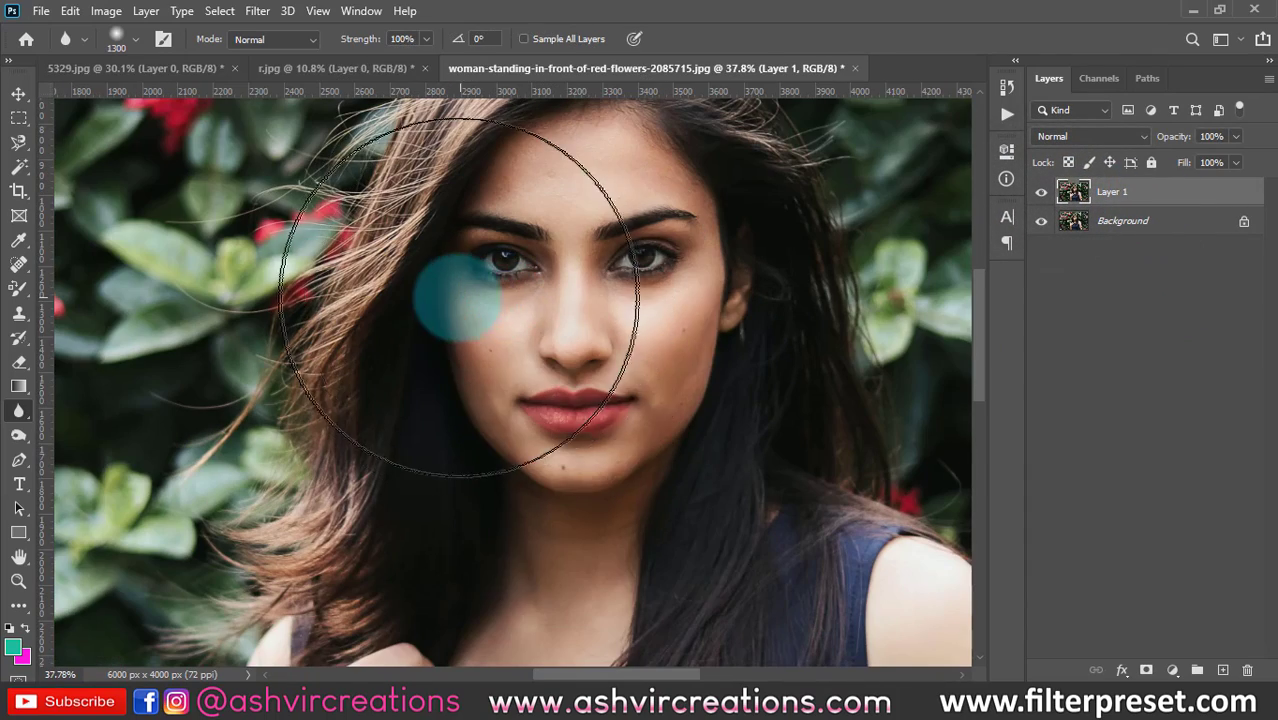
pyautogui.rightClick(456, 294)
pyautogui.doubleClick(543, 548)
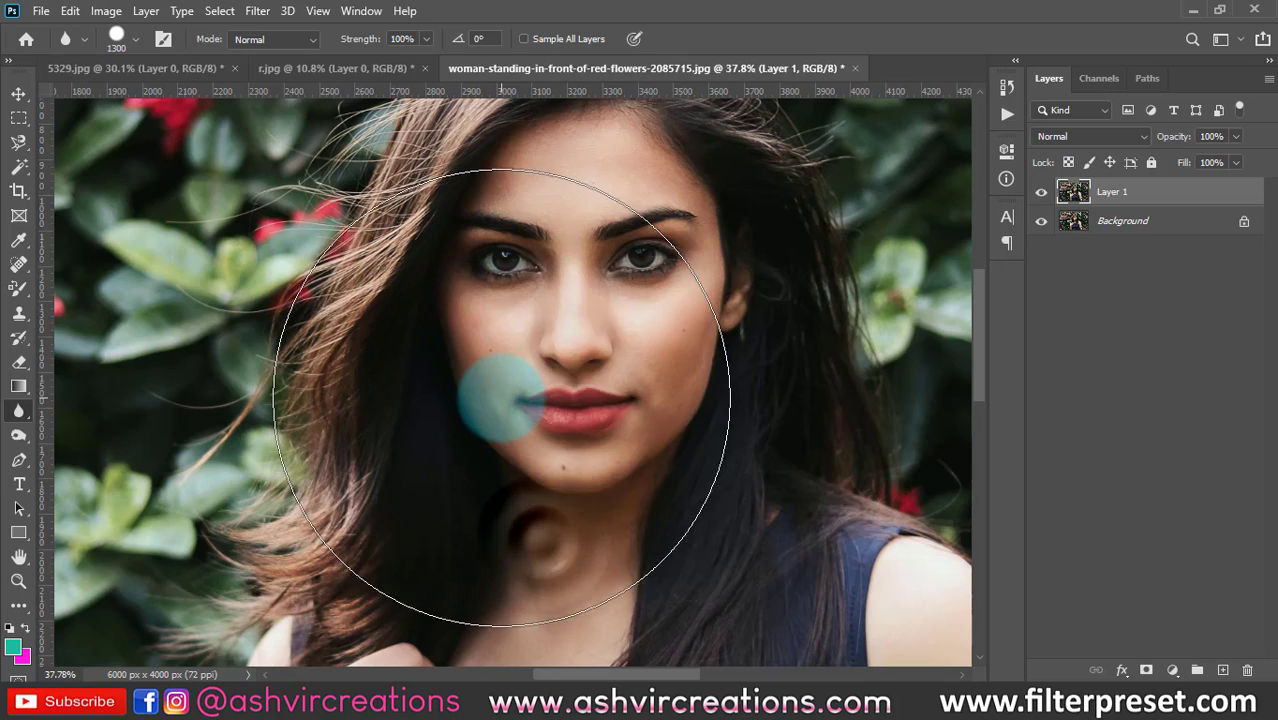
# Step: Blur the woman's face and hair on Layer 1 with the 1300 px hard round brush
pyautogui.scroll(-2, 505, 370)
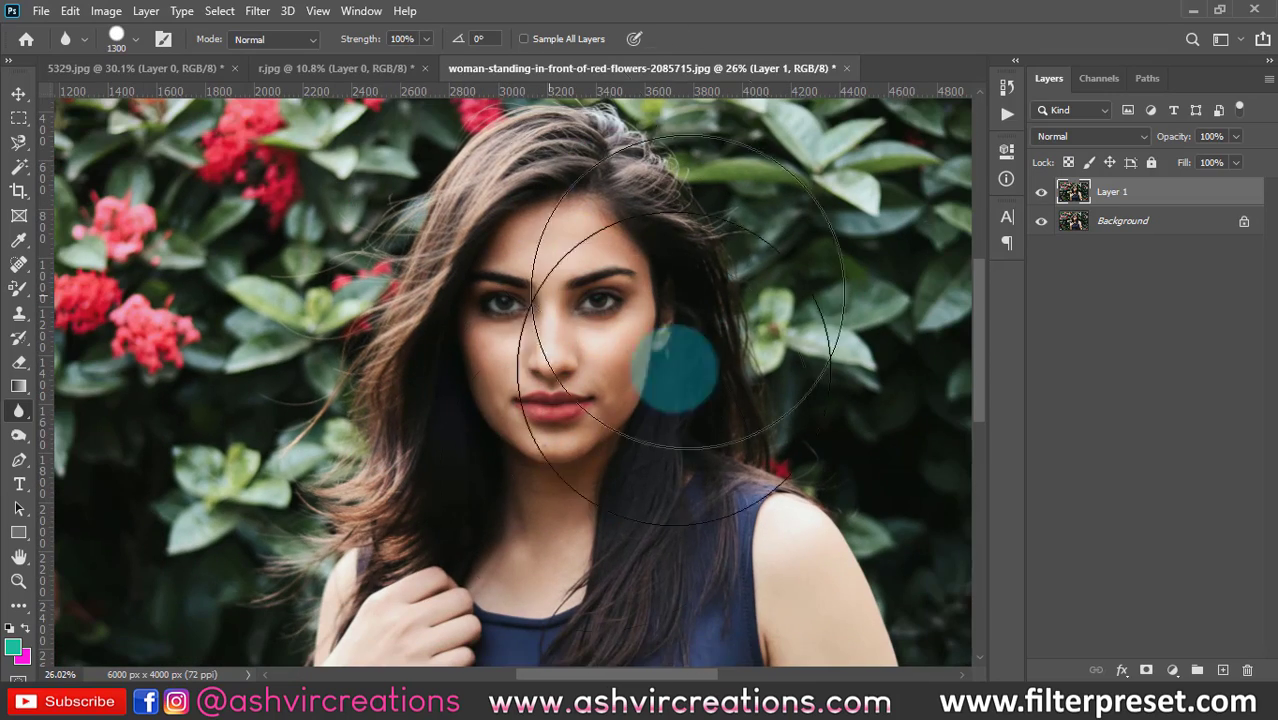
pyautogui.moveTo(606, 452)
pyautogui.mouseDown()
pyautogui.moveTo(579, 222)
pyautogui.moveTo(614, 216)
pyautogui.moveTo(497, 448)
pyautogui.moveTo(459, 300)
pyautogui.moveTo(682, 350)
pyautogui.moveTo(375, 386)
pyautogui.moveTo(398, 424)
pyautogui.moveTo(569, 232)
pyautogui.moveTo(591, 432)
pyautogui.moveTo(463, 320)
pyautogui.mouseUp()
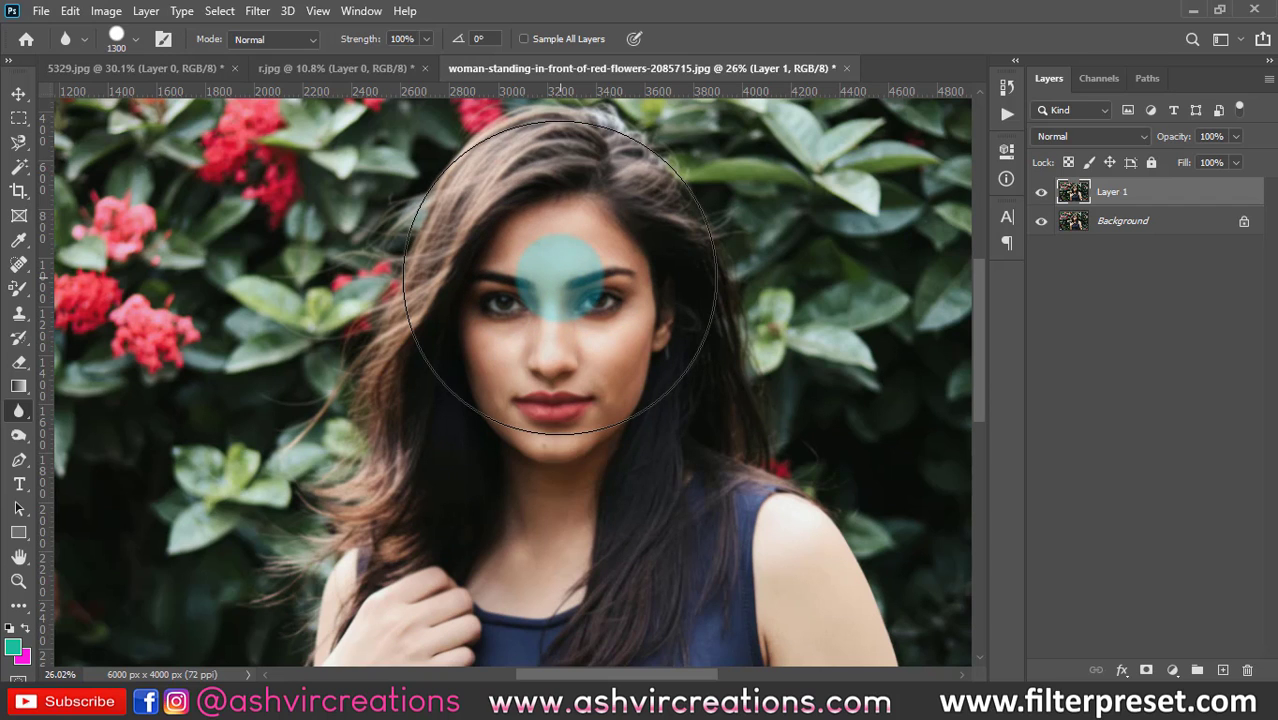
pyautogui.click(548, 319)
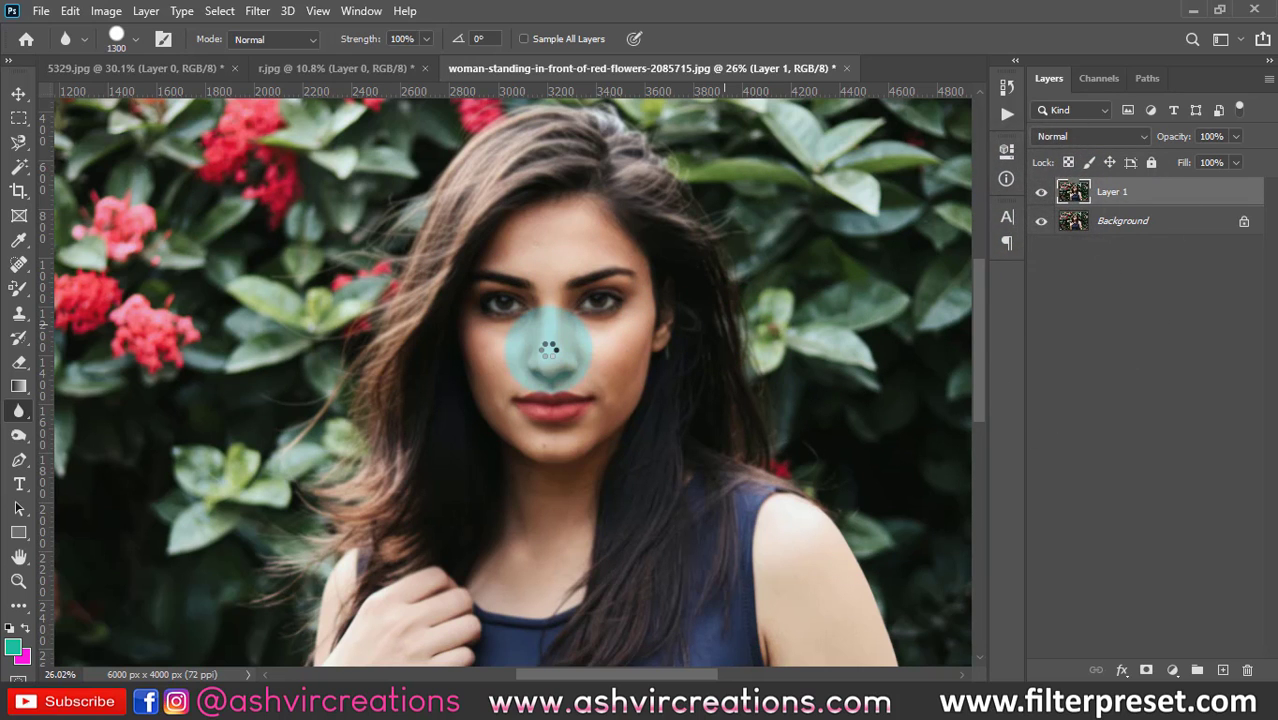
# Step: Compare the face with Layer 1 hidden and shown, examining the blurred skin and hair close up and at full view
pyautogui.scroll(3, 548, 350)
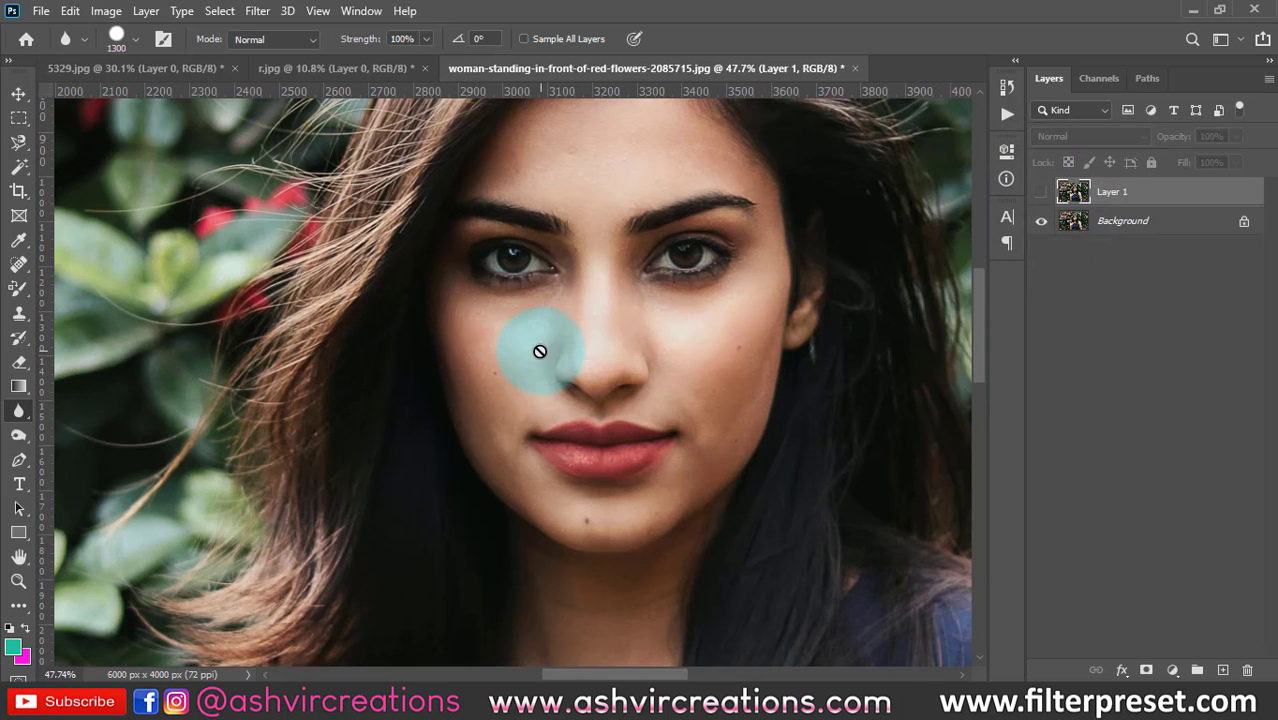
pyautogui.scroll(-2, 540, 350)
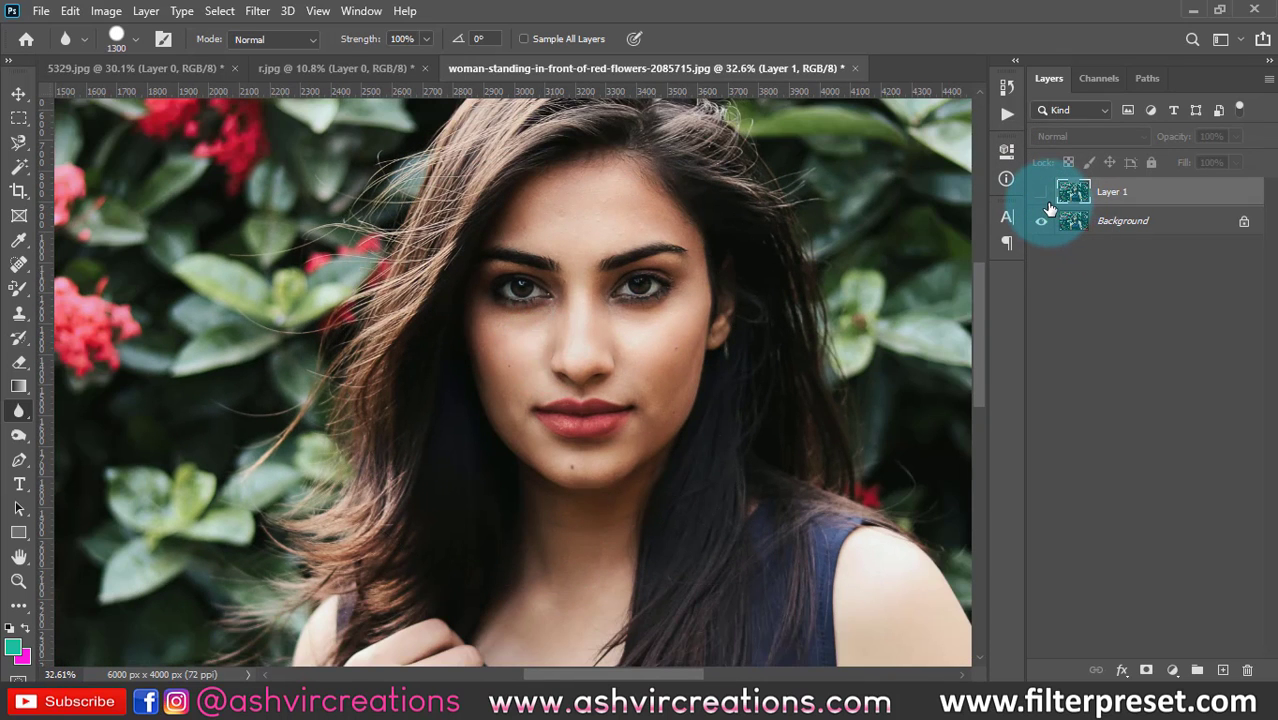
pyautogui.click(1042, 194)
pyautogui.scroll(2, 810, 250)
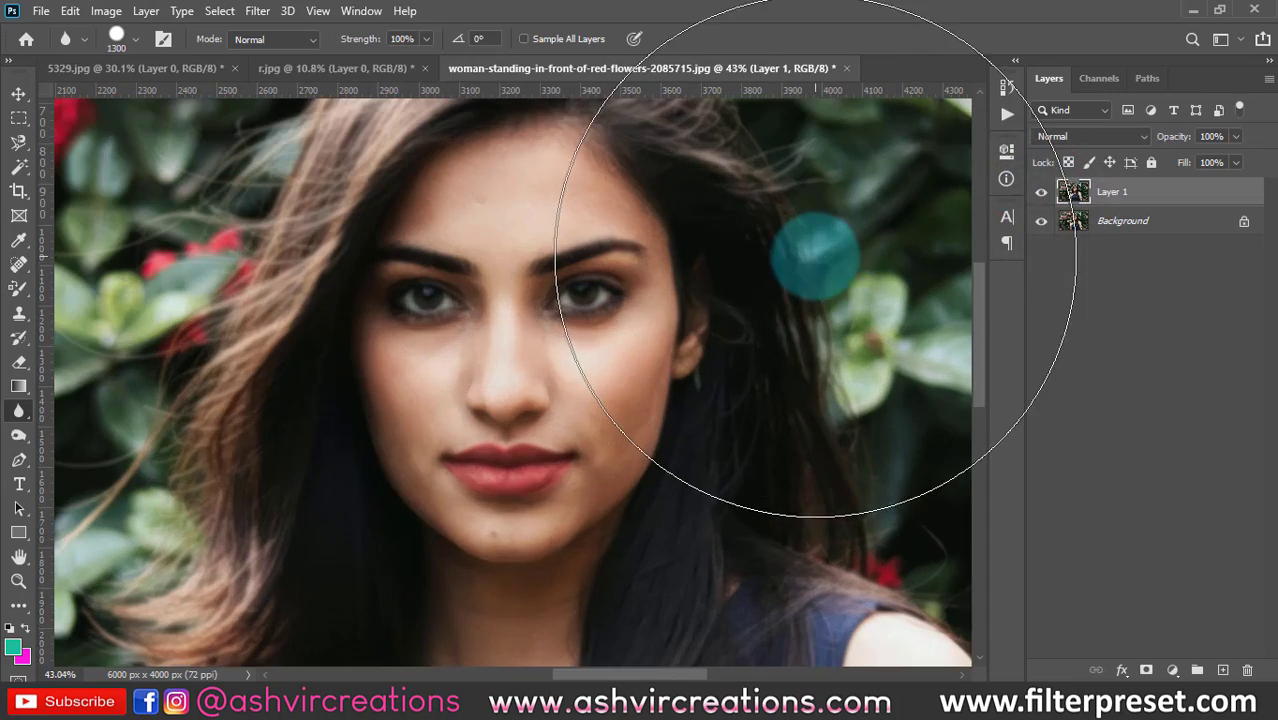
pyautogui.scroll(-2, 498, 318)
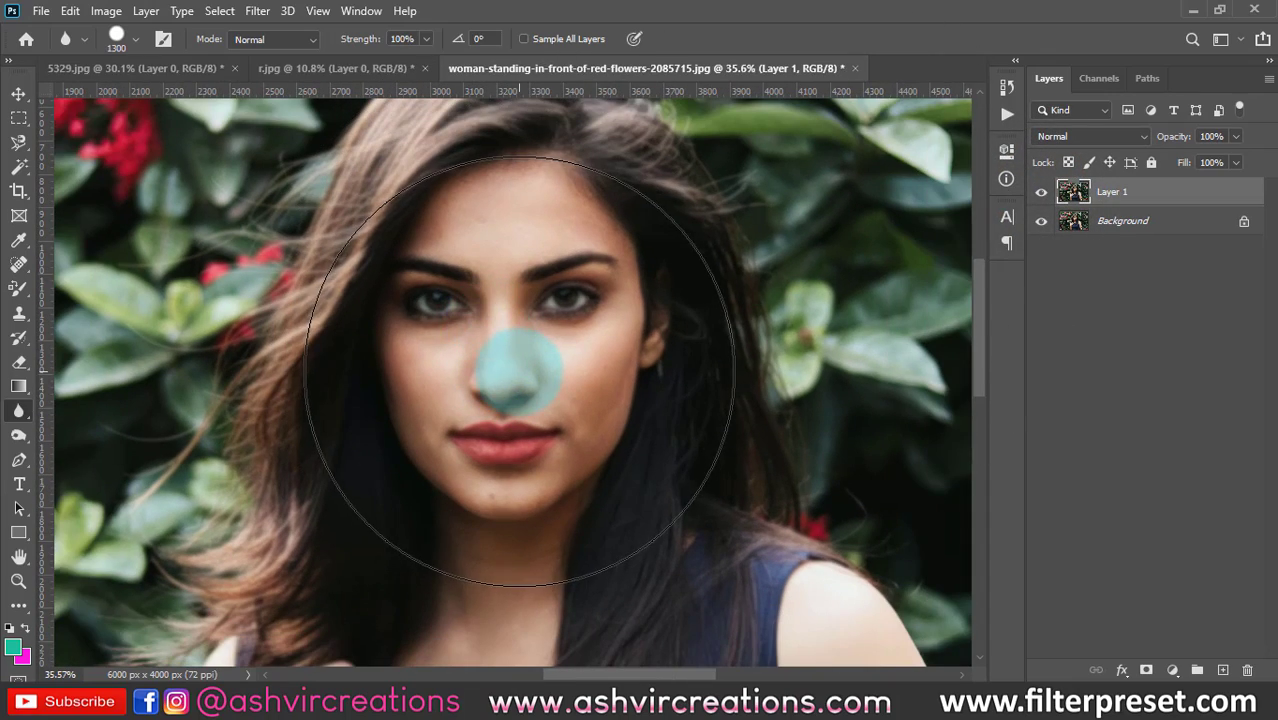
pyautogui.scroll(-2, 497, 300)
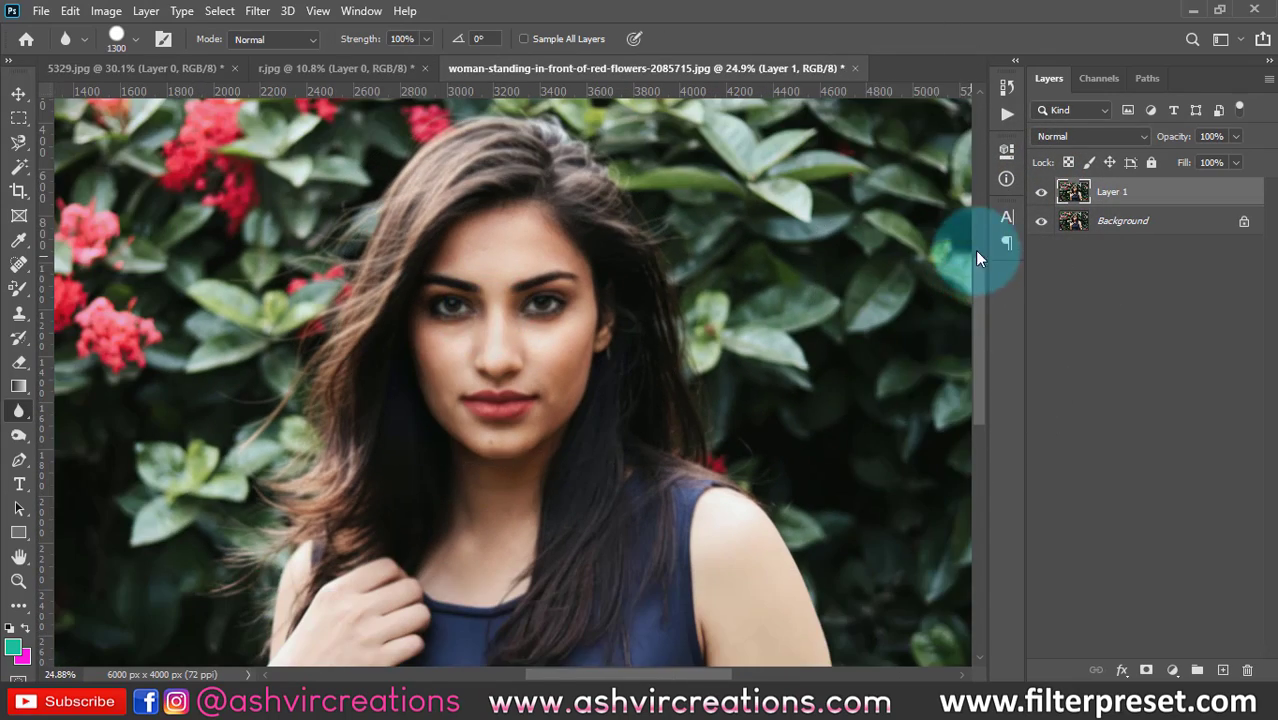
pyautogui.scroll(-1, 537, 320)
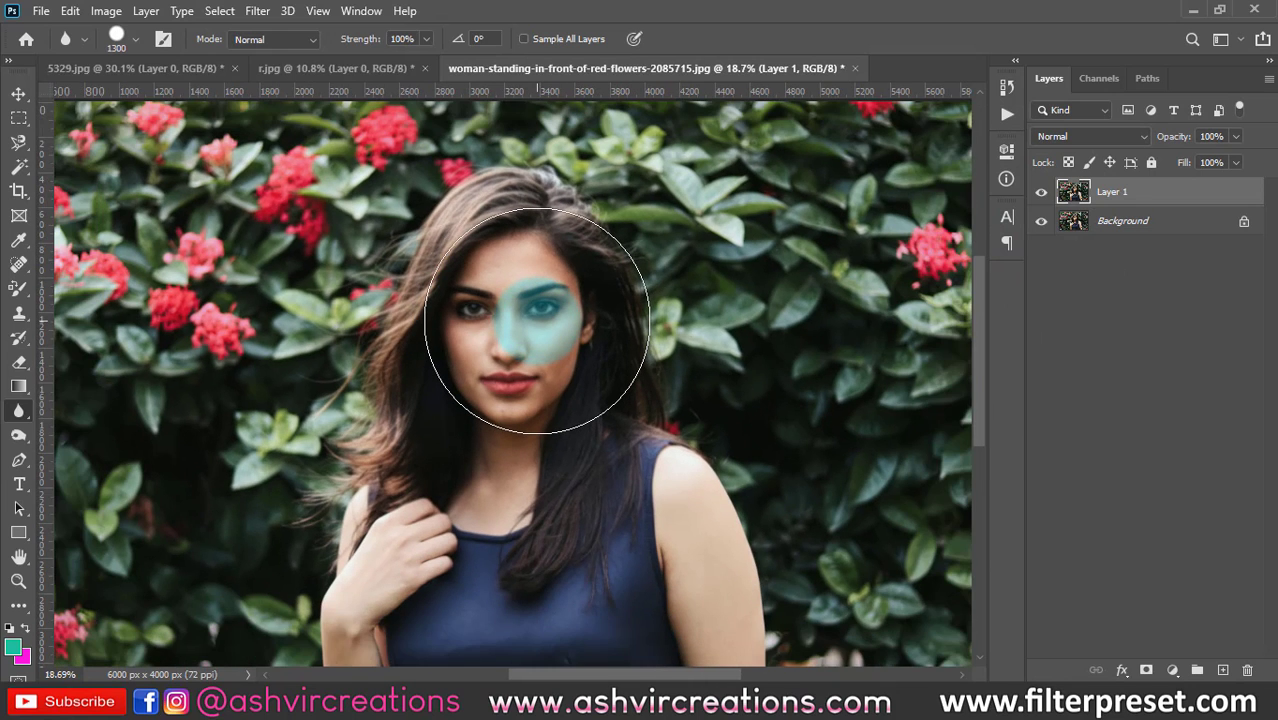
pyautogui.scroll(-1, 537, 322)
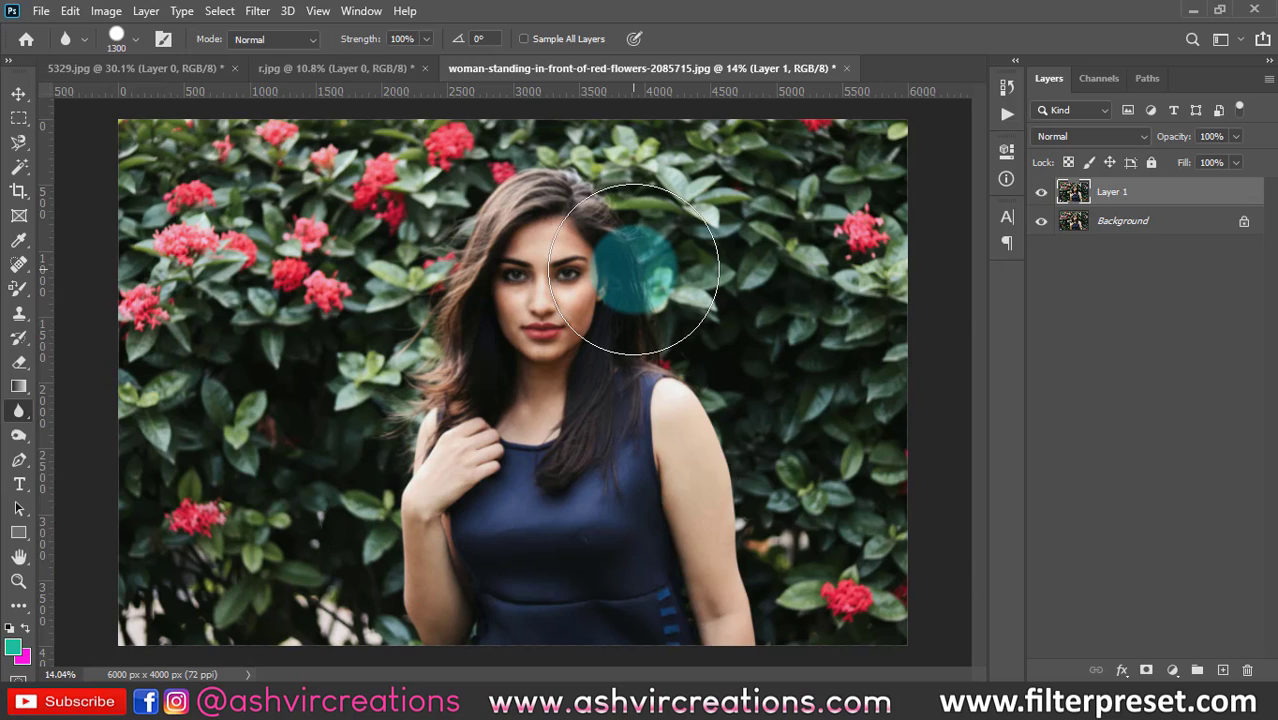
pyautogui.scroll(7, 634, 269)
pyautogui.scroll(3, 604, 268)
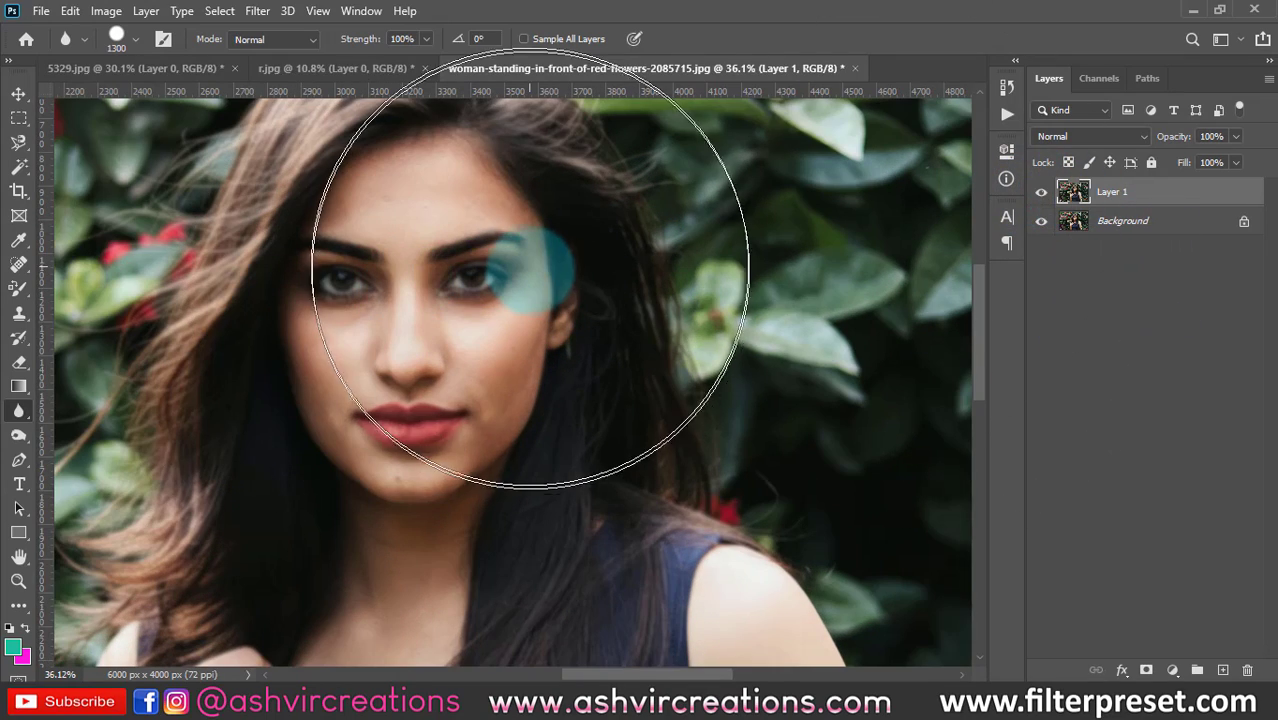
# Step: Compare the portrait with and without the blurred Layer 1 by switching its visibility off and on
pyautogui.click(1040, 192)
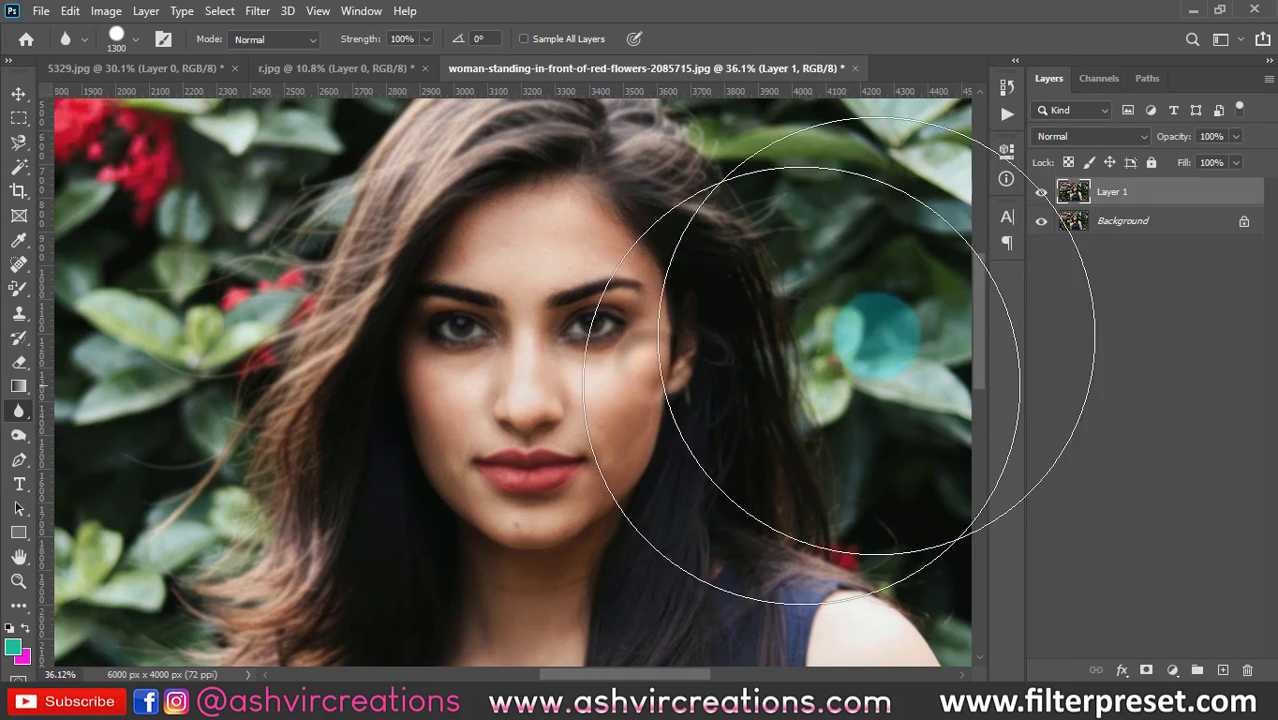
pyautogui.click(1025, 203)
pyautogui.click(1038, 193)
pyautogui.click(1038, 193)
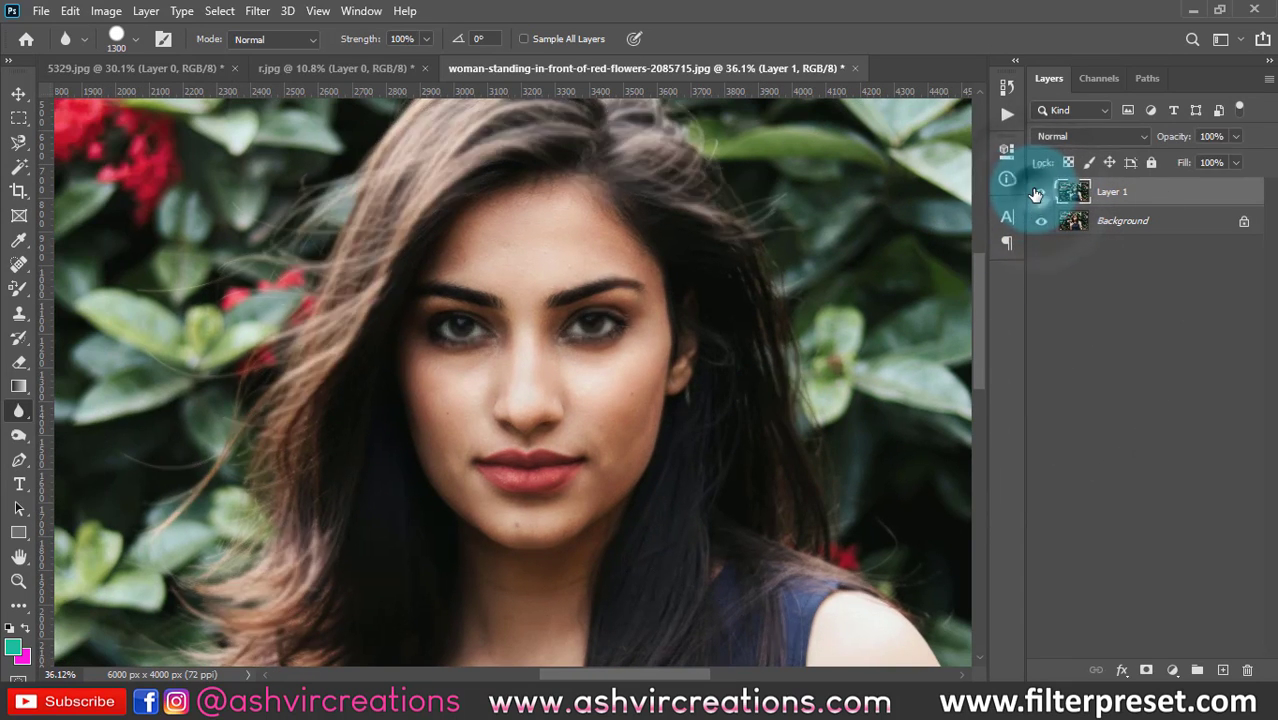
pyautogui.click(1038, 193)
pyautogui.click(1038, 193)
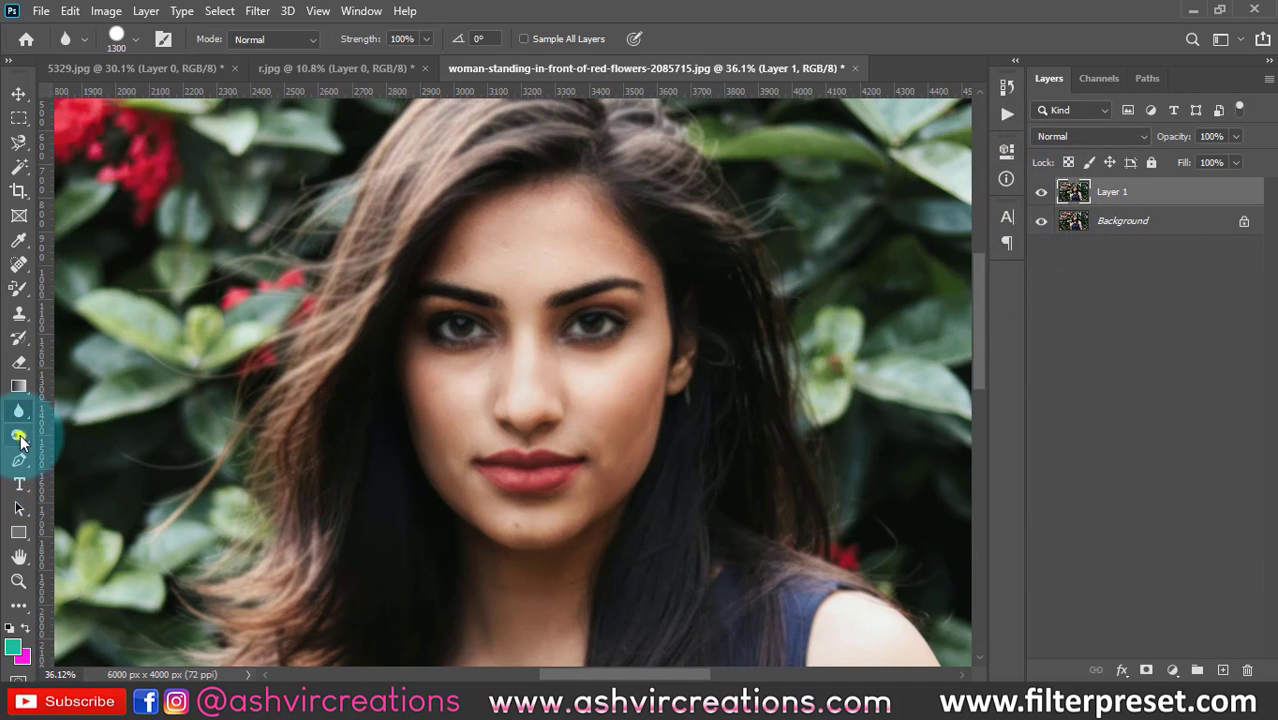
# Step: Switch to the Sharpen tool and delete the blurred Layer 1
pyautogui.click(19, 437)
pyautogui.click(19, 414)
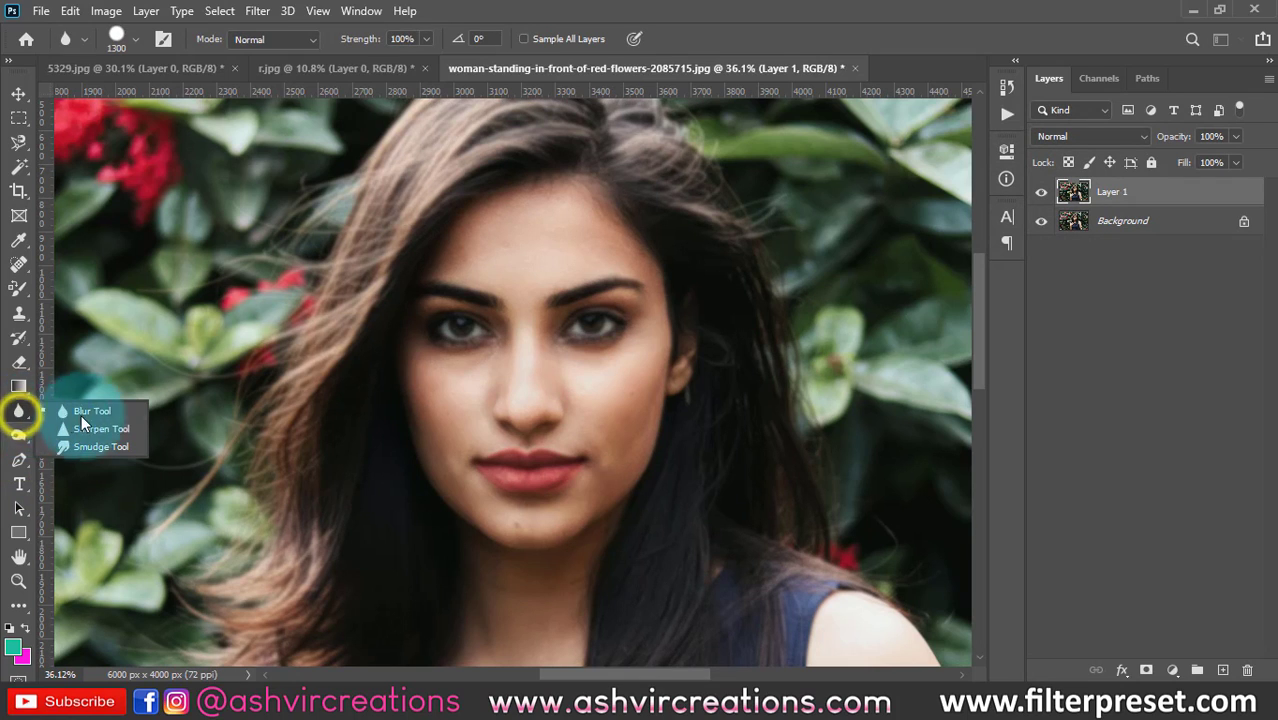
pyautogui.click(96, 428)
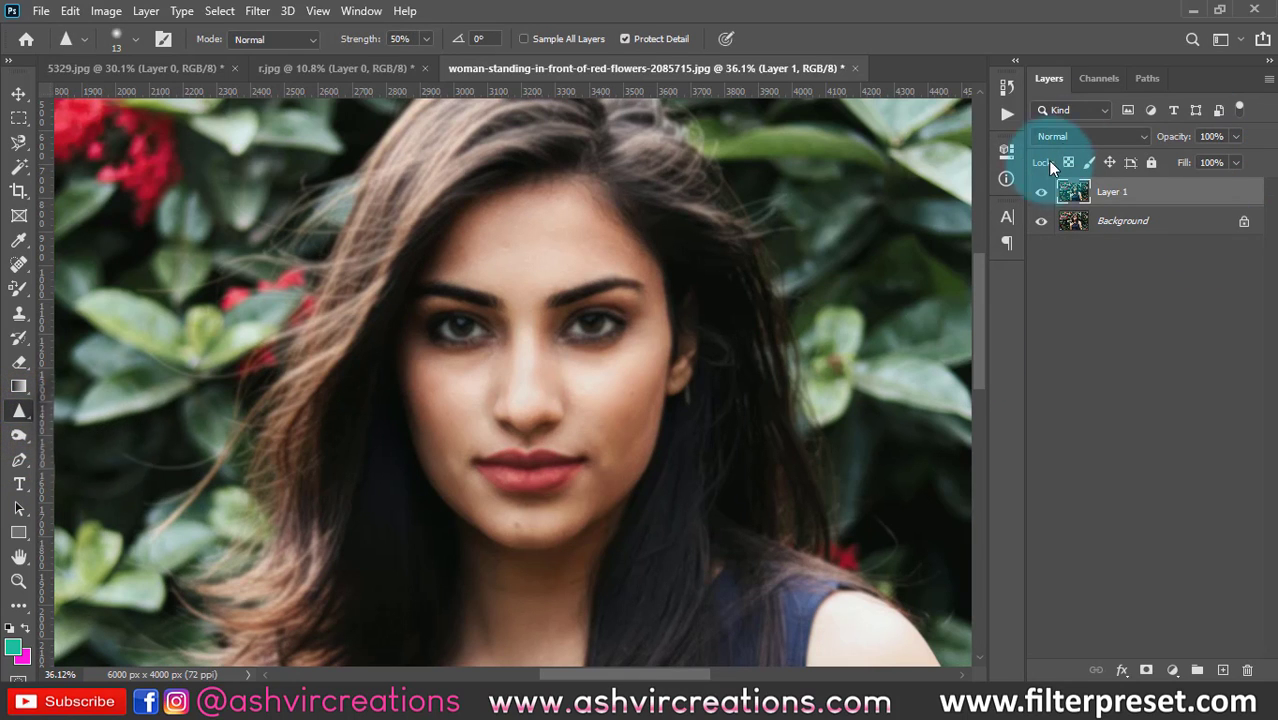
pyautogui.click(1042, 191)
pyautogui.moveTo(1078, 205); pyautogui.dragTo(1248, 669)
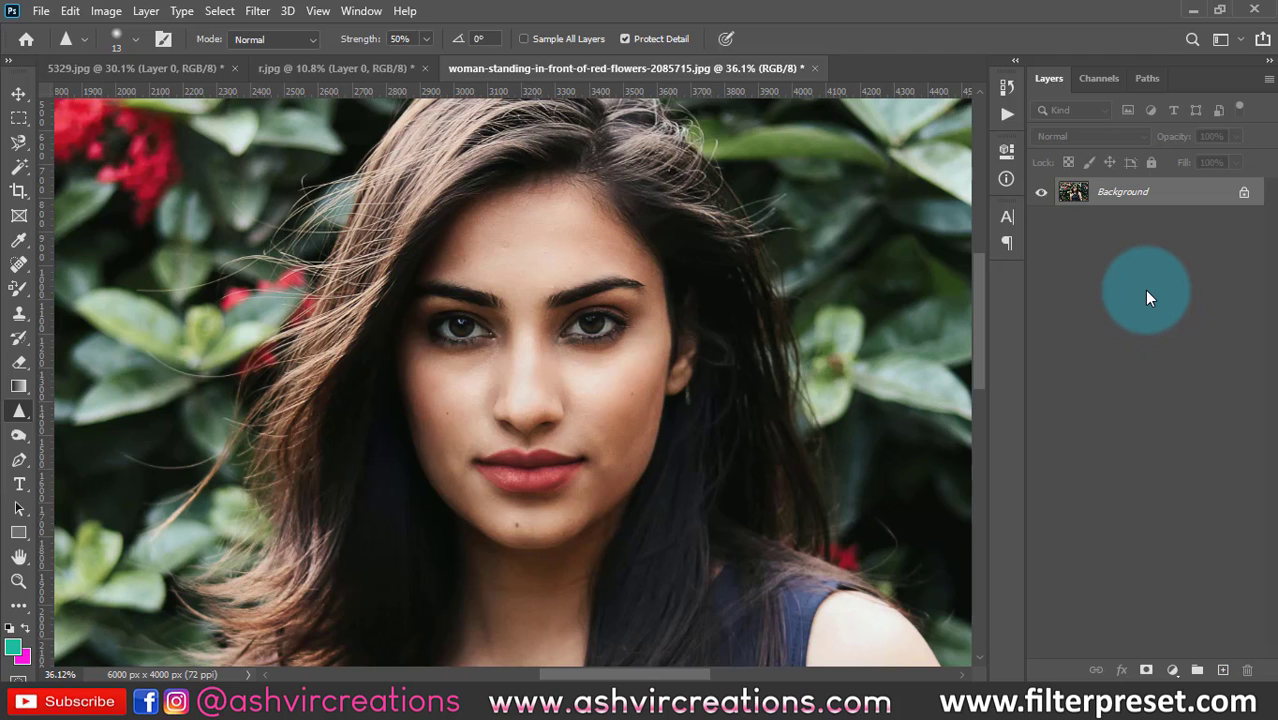
# Step: Enlarge the sharpening brush to 175 px and set its strength to 72% for work on the woman's eyes
pyautogui.scroll(3, 585, 335)
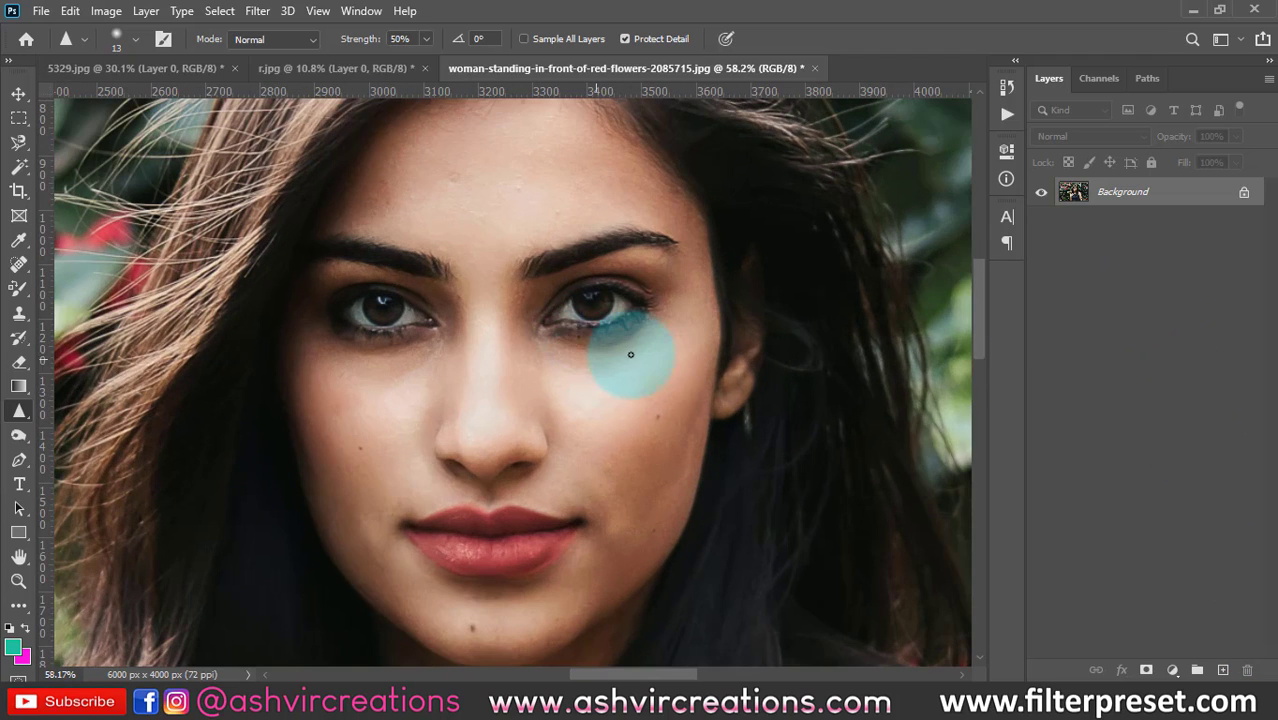
pyautogui.scroll(1, 571, 320)
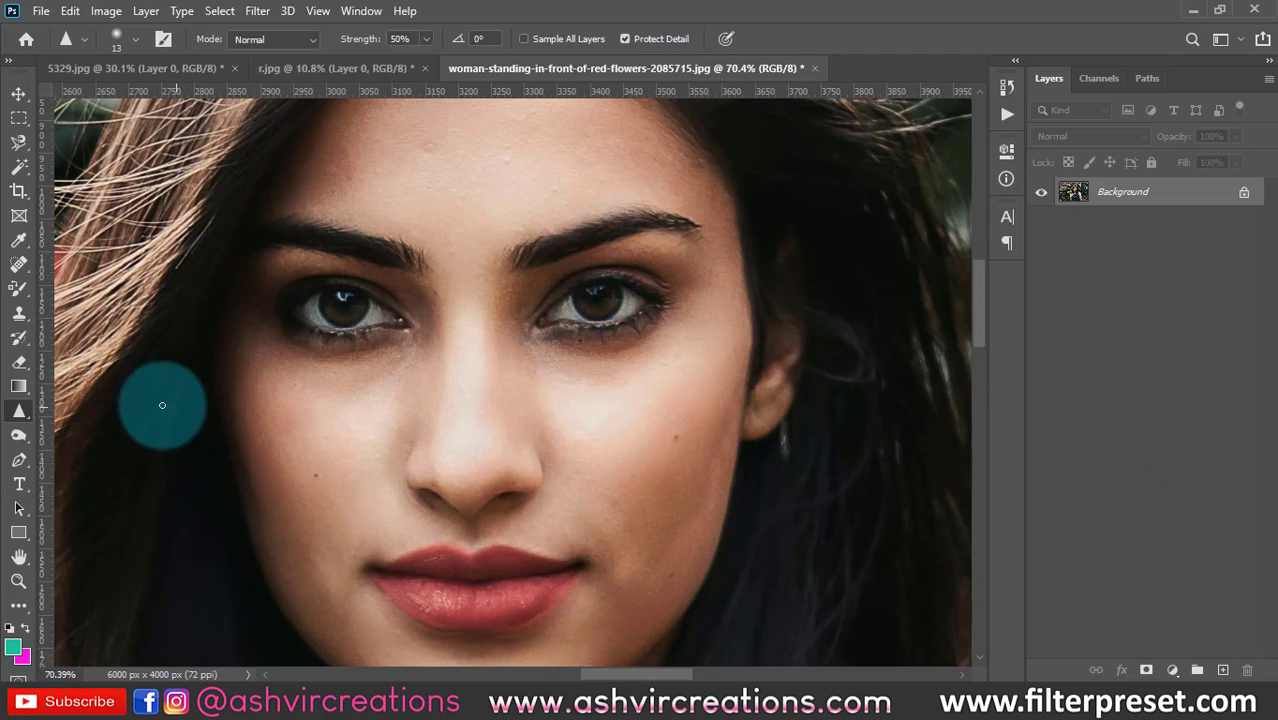
pyautogui.rightClick(32, 417)
pyautogui.click(77, 424)
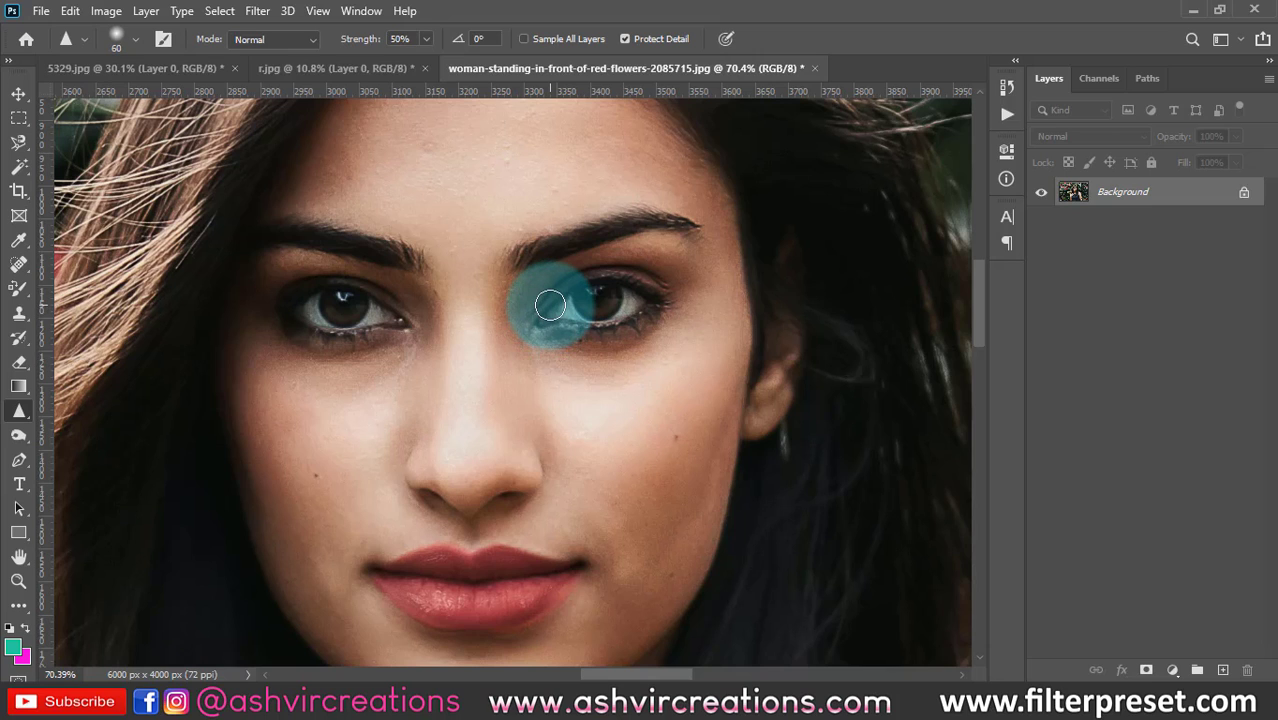
pyautogui.moveTo(358, 42); pyautogui.dragTo(377, 40)
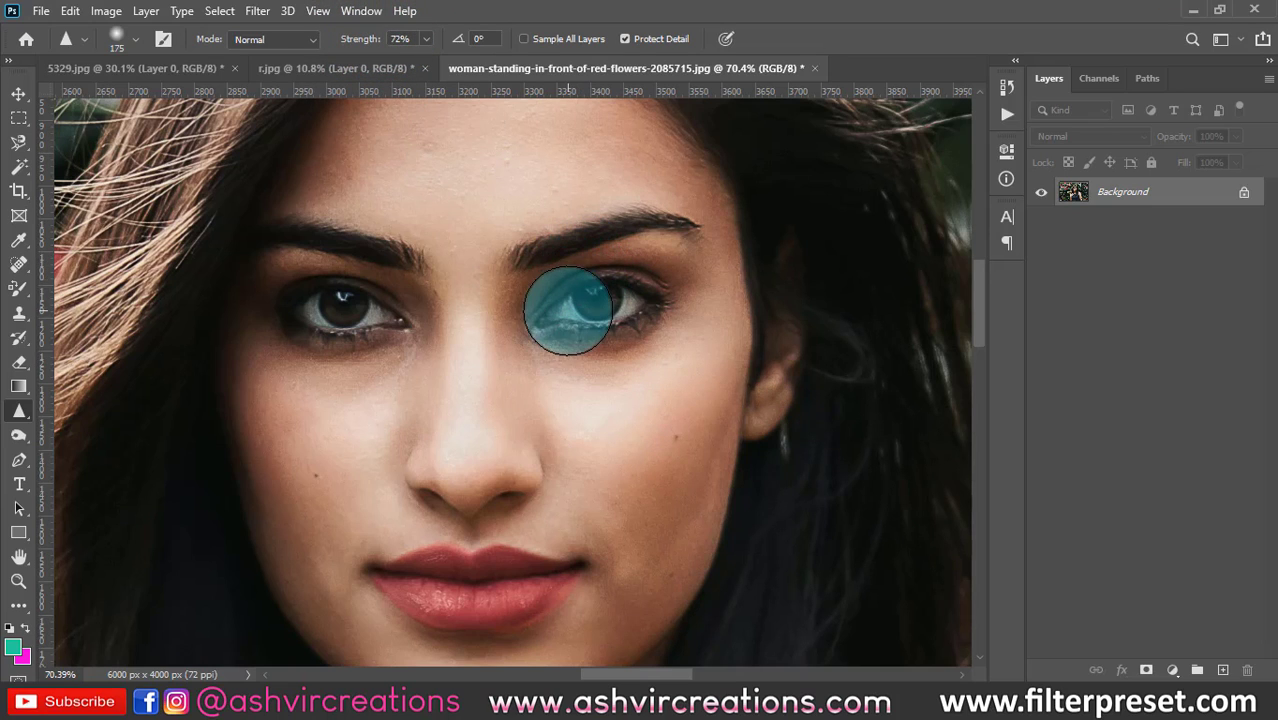
# Step: Try sharpening the woman's eye nearest the visible ear with a 200 px brush directly on the Background layer
pyautogui.moveTo(570, 317)
pyautogui.mouseDown()
pyautogui.moveTo(622, 298)
pyautogui.moveTo(627, 313)
pyautogui.moveTo(560, 330)
pyautogui.moveTo(602, 280)
pyautogui.moveTo(664, 317)
pyautogui.moveTo(538, 302)
pyautogui.moveTo(633, 309)
pyautogui.moveTo(536, 301)
pyautogui.moveTo(659, 297)
pyautogui.moveTo(532, 294)
pyautogui.moveTo(582, 276)
pyautogui.moveTo(524, 266)
pyautogui.mouseUp()
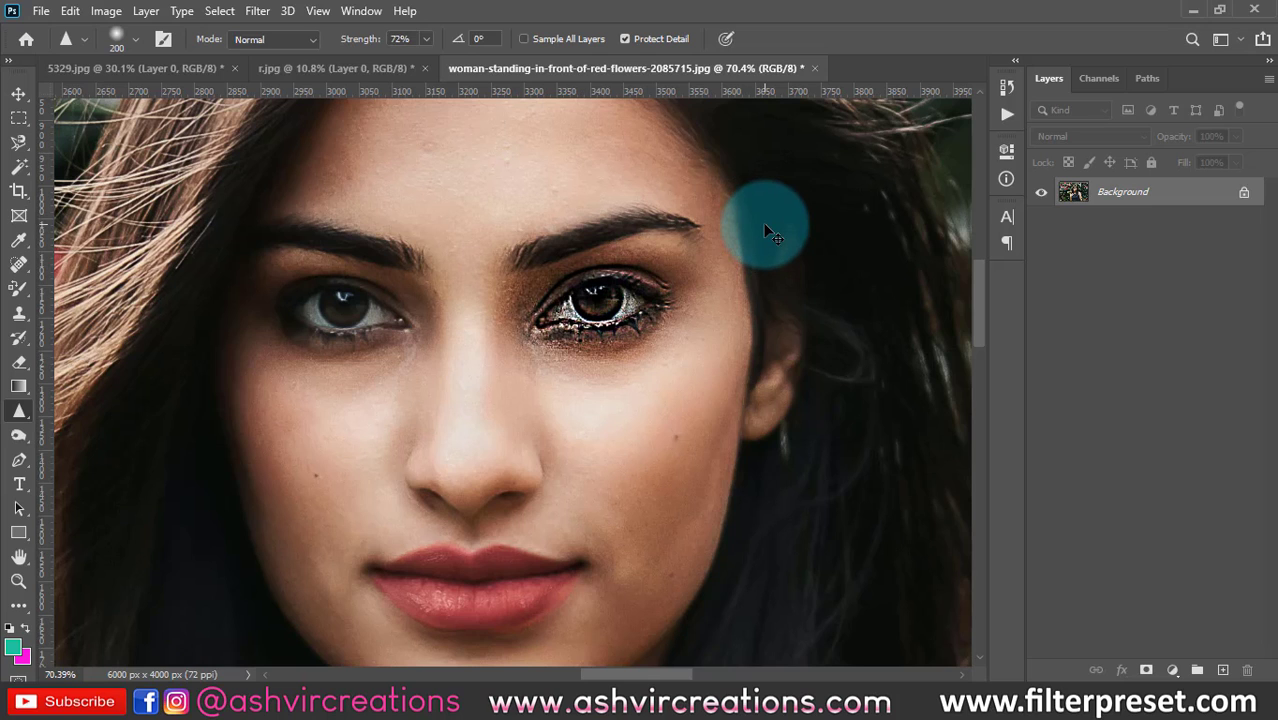
pyautogui.hotkey('ctrl', 'z')
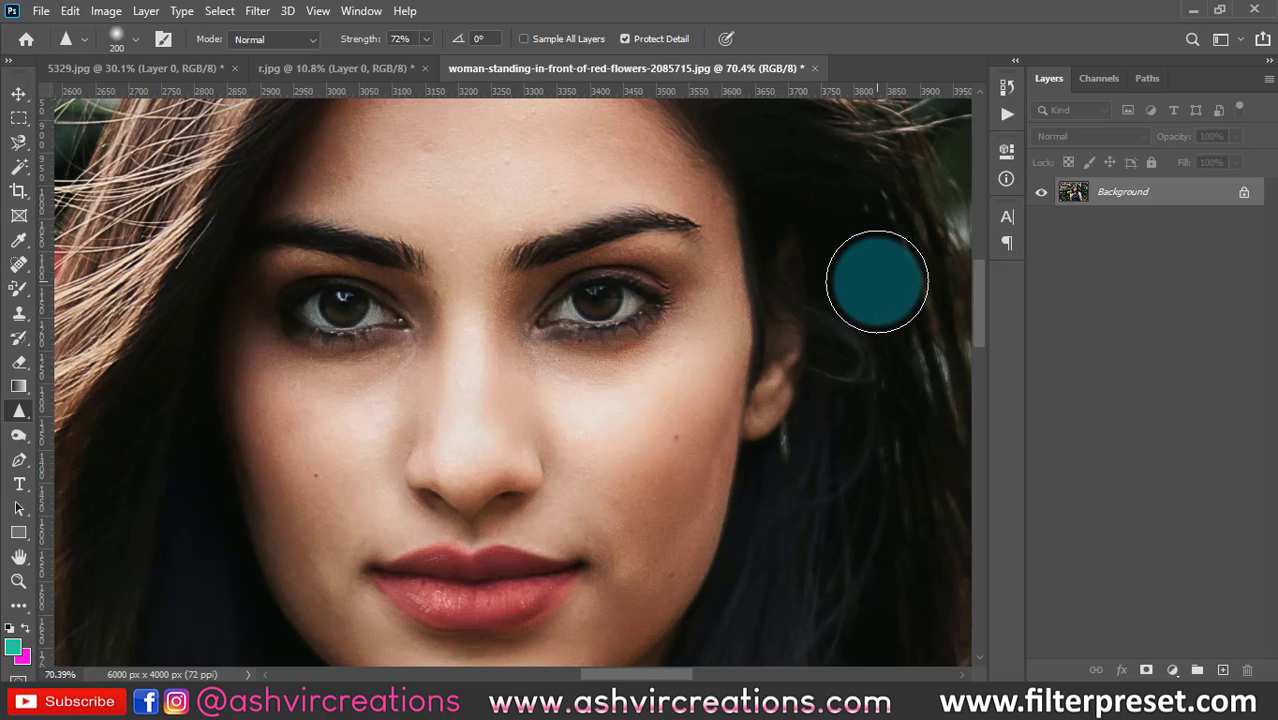
# Step: Duplicate the Background layer and sharpen both of the woman's eyes on the copy with the 200 px brush at 72% strength
pyautogui.hotkey('ctrl', 'j')
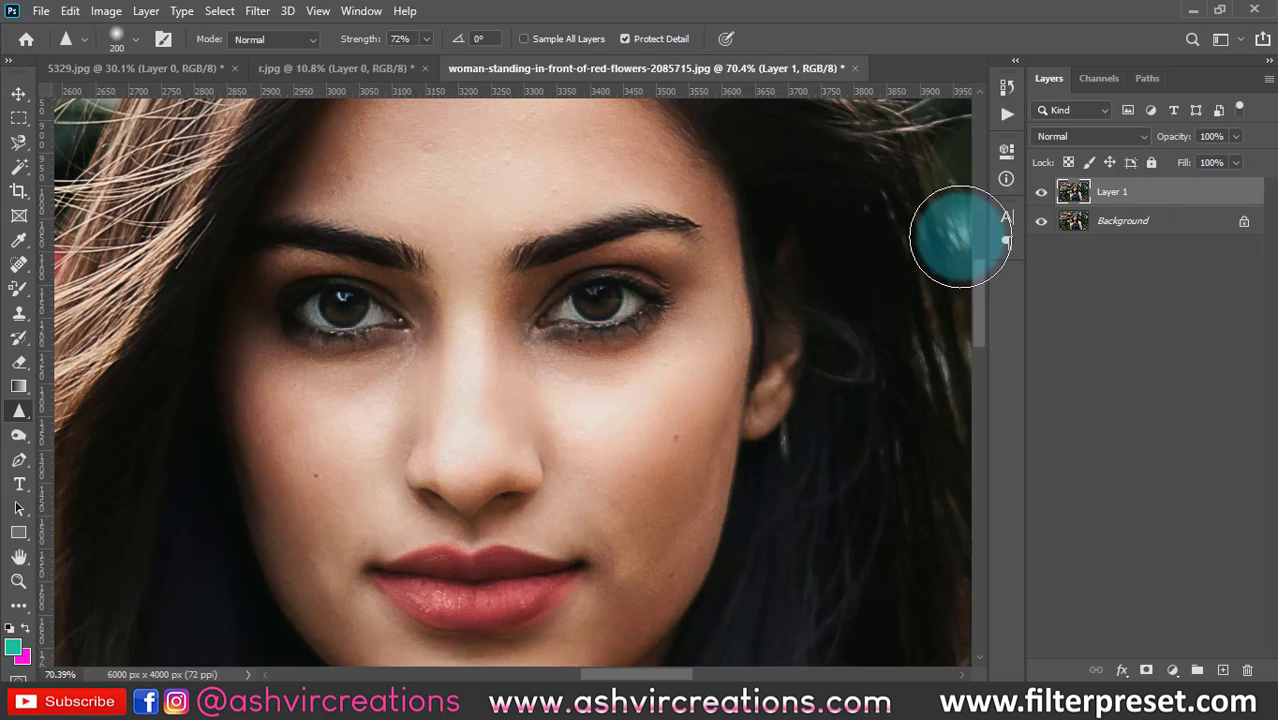
pyautogui.scroll(2, 592, 314)
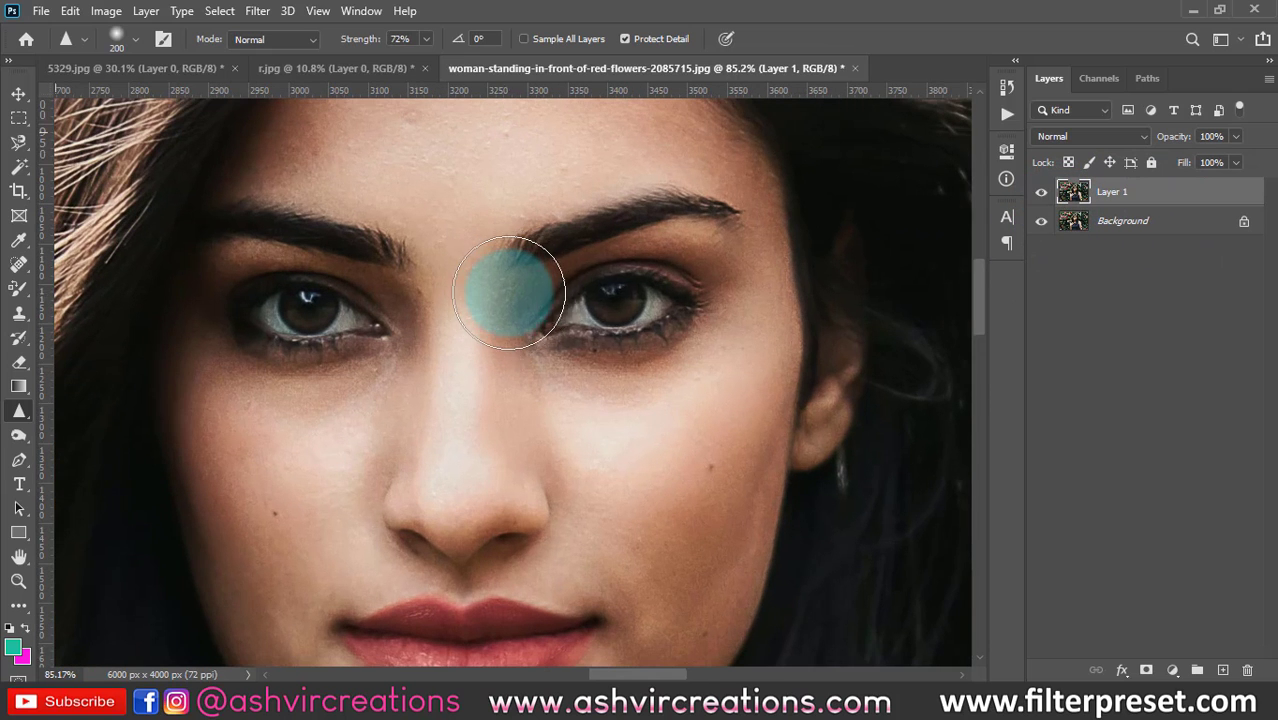
pyautogui.moveTo(594, 314)
pyautogui.mouseDown()
pyautogui.moveTo(562, 318)
pyautogui.moveTo(648, 304)
pyautogui.moveTo(639, 320)
pyautogui.moveTo(534, 332)
pyautogui.moveTo(681, 282)
pyautogui.moveTo(660, 320)
pyautogui.moveTo(575, 321)
pyautogui.mouseUp()
pyautogui.moveTo(370, 318)
pyautogui.mouseDown()
pyautogui.moveTo(266, 308)
pyautogui.moveTo(353, 334)
pyautogui.moveTo(298, 313)
pyautogui.moveTo(252, 324)
pyautogui.moveTo(346, 331)
pyautogui.moveTo(372, 261)
pyautogui.moveTo(220, 242)
pyautogui.moveTo(588, 247)
pyautogui.moveTo(535, 272)
pyautogui.moveTo(712, 236)
pyautogui.moveTo(522, 272)
pyautogui.moveTo(693, 238)
pyautogui.moveTo(661, 335)
pyautogui.moveTo(593, 386)
pyautogui.moveTo(577, 255)
pyautogui.moveTo(549, 401)
pyautogui.moveTo(615, 458)
pyautogui.moveTo(491, 455)
pyautogui.moveTo(443, 474)
pyautogui.moveTo(599, 491)
pyautogui.moveTo(620, 469)
pyautogui.moveTo(416, 470)
pyautogui.moveTo(574, 497)
pyautogui.moveTo(613, 474)
pyautogui.moveTo(565, 427)
pyautogui.moveTo(534, 341)
pyautogui.moveTo(571, 205)
pyautogui.moveTo(578, 345)
pyautogui.moveTo(483, 334)
pyautogui.moveTo(517, 171)
pyautogui.moveTo(551, 247)
pyautogui.moveTo(544, 318)
pyautogui.moveTo(562, 210)
pyautogui.moveTo(647, 195)
pyautogui.moveTo(661, 200)
pyautogui.moveTo(583, 258)
pyautogui.moveTo(273, 268)
pyautogui.moveTo(294, 172)
pyautogui.moveTo(229, 401)
pyautogui.moveTo(331, 157)
pyautogui.moveTo(414, 191)
pyautogui.moveTo(350, 400)
pyautogui.moveTo(306, 335)
pyautogui.moveTo(239, 356)
pyautogui.moveTo(477, 115)
pyautogui.moveTo(277, 281)
pyautogui.moveTo(533, 144)
pyautogui.moveTo(441, 183)
pyautogui.moveTo(715, 304)
pyautogui.moveTo(600, 138)
pyautogui.moveTo(810, 475)
pyautogui.moveTo(766, 506)
pyautogui.moveTo(767, 243)
pyautogui.mouseUp()
pyautogui.scroll(-3, 676, 283)
pyautogui.scroll(3, 571, 257)
pyautogui.scroll(-2, 528, 337)
pyautogui.scroll(2, 542, 243)
pyautogui.scroll(-2, 675, 208)
pyautogui.scroll(2, 414, 191)
# Step: Sharpen the woman's hair on both sides of her face and her lips on Layer 1 with the 200 px brush
pyautogui.press('space')
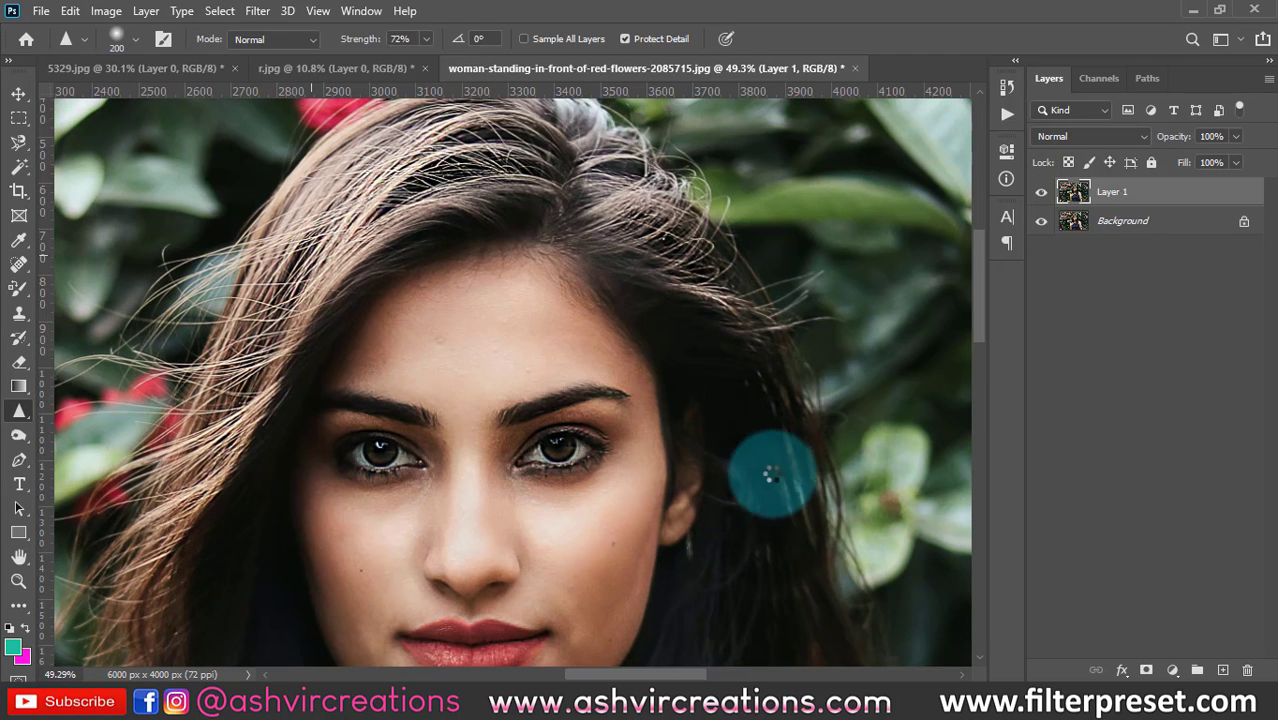
pyautogui.moveTo(772, 474); pyautogui.dragTo(712, 222)
pyautogui.scroll(-4, 723, 268)
pyautogui.press('space')
pyautogui.moveTo(704, 360); pyautogui.dragTo(665, 146)
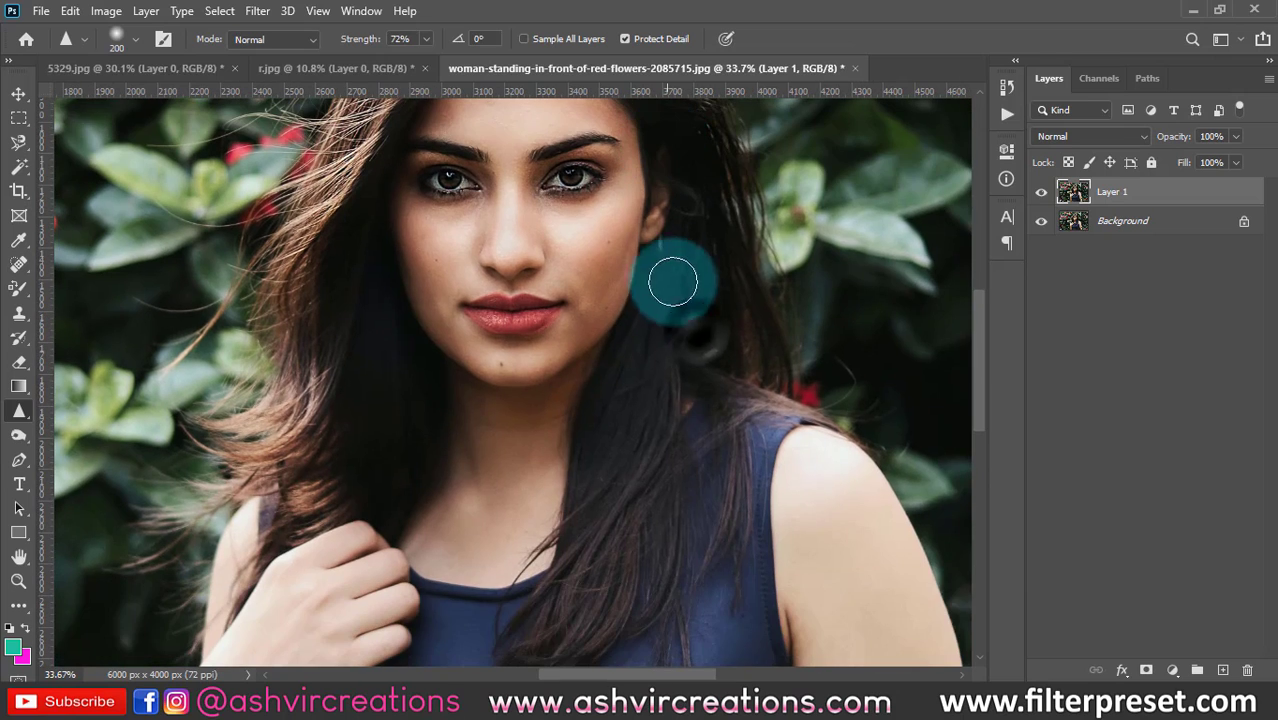
pyautogui.moveTo(695, 282)
pyautogui.mouseDown()
pyautogui.moveTo(609, 479)
pyautogui.moveTo(675, 399)
pyautogui.moveTo(637, 571)
pyautogui.moveTo(596, 636)
pyautogui.moveTo(696, 421)
pyautogui.moveTo(590, 624)
pyautogui.moveTo(769, 401)
pyautogui.moveTo(734, 571)
pyautogui.moveTo(645, 527)
pyautogui.moveTo(298, 452)
pyautogui.moveTo(306, 380)
pyautogui.moveTo(232, 448)
pyautogui.moveTo(305, 395)
pyautogui.moveTo(252, 428)
pyautogui.moveTo(303, 268)
pyautogui.moveTo(245, 461)
pyautogui.moveTo(327, 470)
pyautogui.moveTo(296, 516)
pyautogui.moveTo(292, 431)
pyautogui.moveTo(185, 498)
pyautogui.moveTo(160, 551)
pyautogui.moveTo(319, 377)
pyautogui.moveTo(288, 281)
pyautogui.moveTo(267, 278)
pyautogui.moveTo(294, 335)
pyautogui.moveTo(336, 235)
pyautogui.mouseUp()
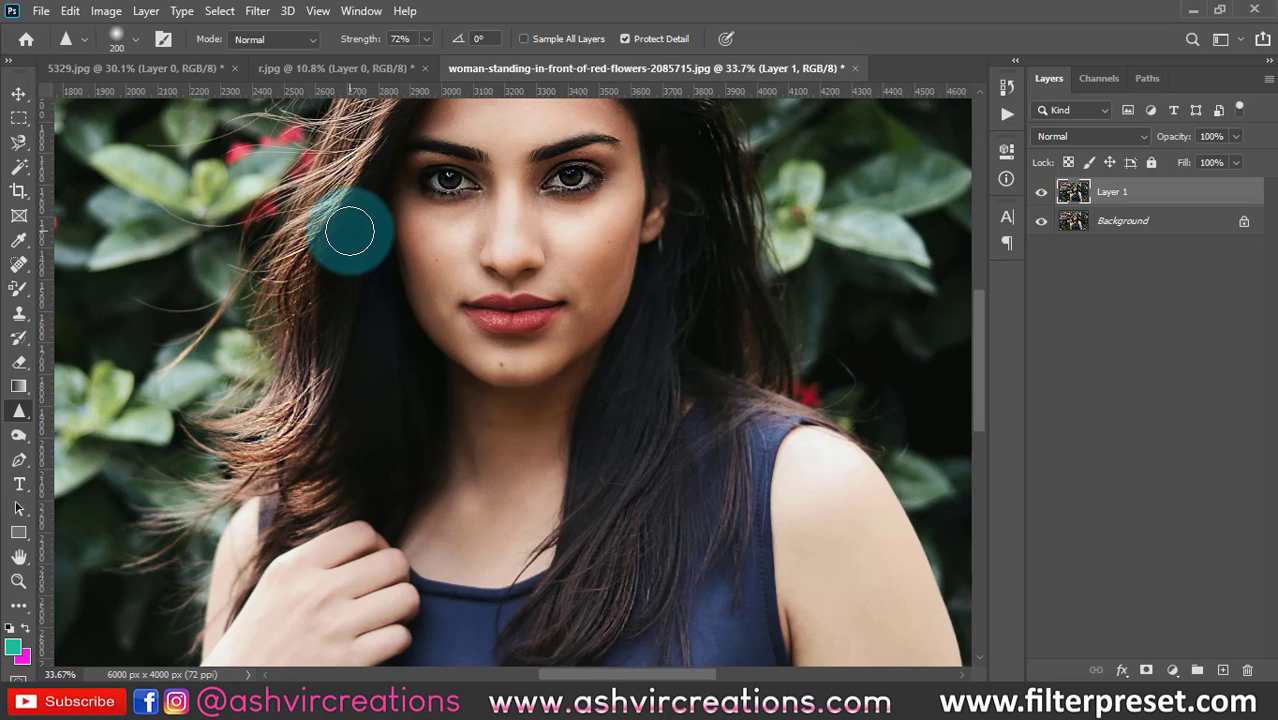
pyautogui.moveTo(360, 240); pyautogui.dragTo(378, 292)
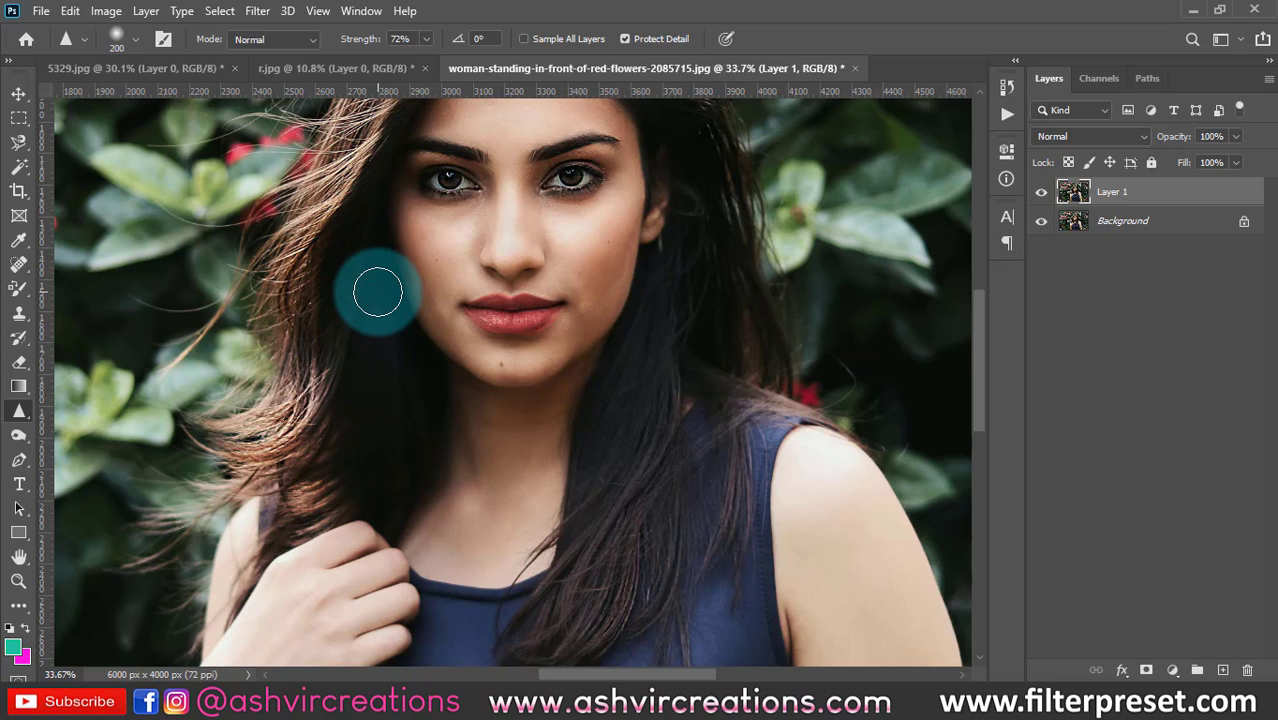
pyautogui.moveTo(378, 292); pyautogui.dragTo(528, 335)
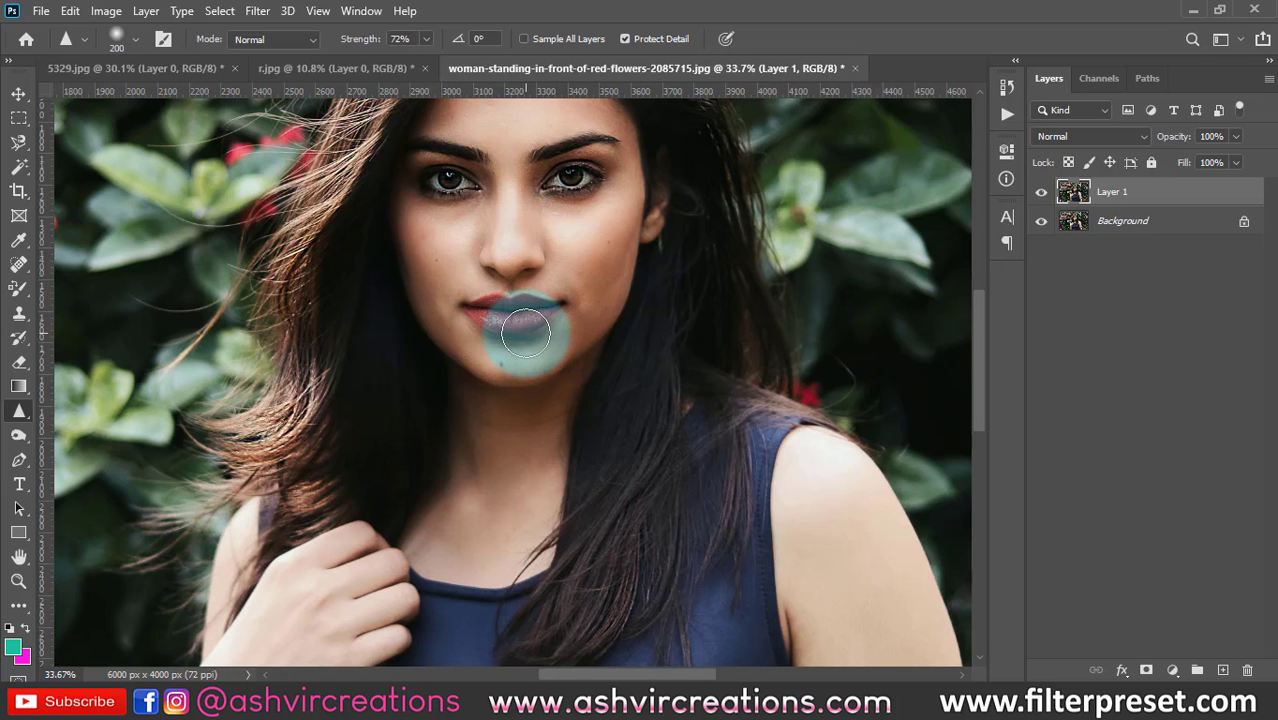
# Step: Compare the eyes, lips and hair with the sharpened Layer 1 hidden and shown, at full view and closer up
pyautogui.scroll(4, 526, 333)
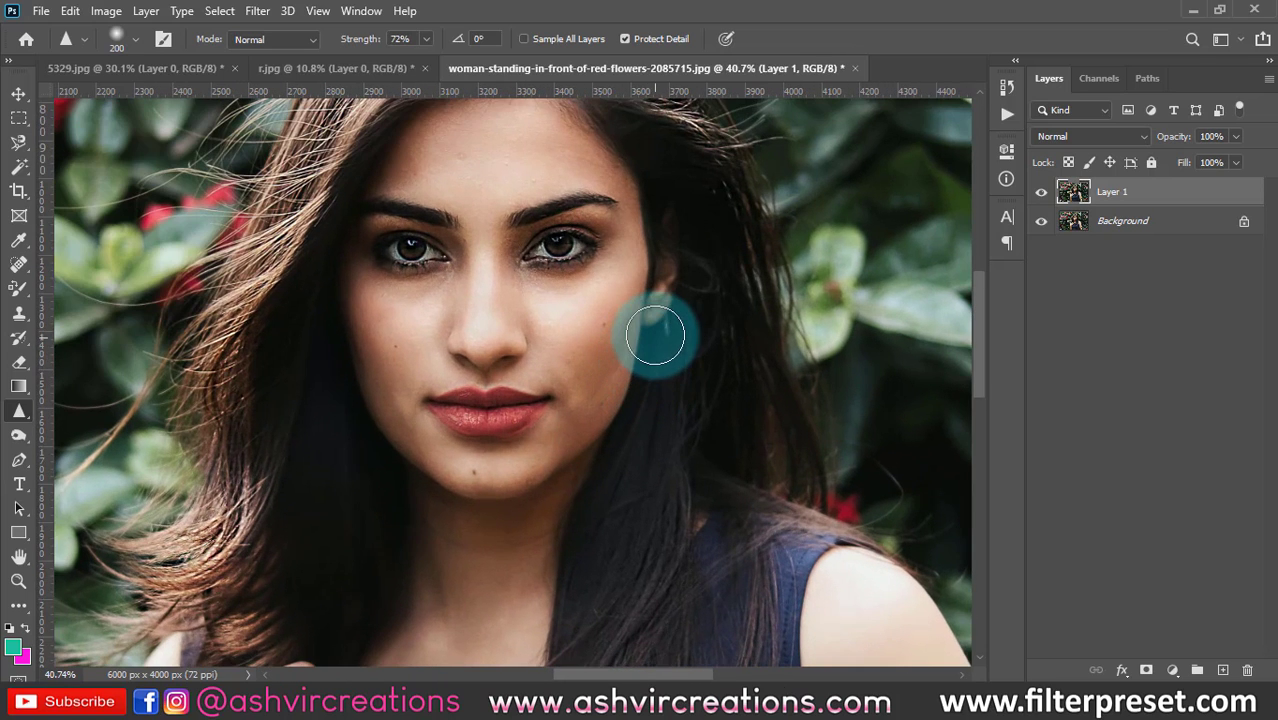
pyautogui.scroll(-1, 658, 332)
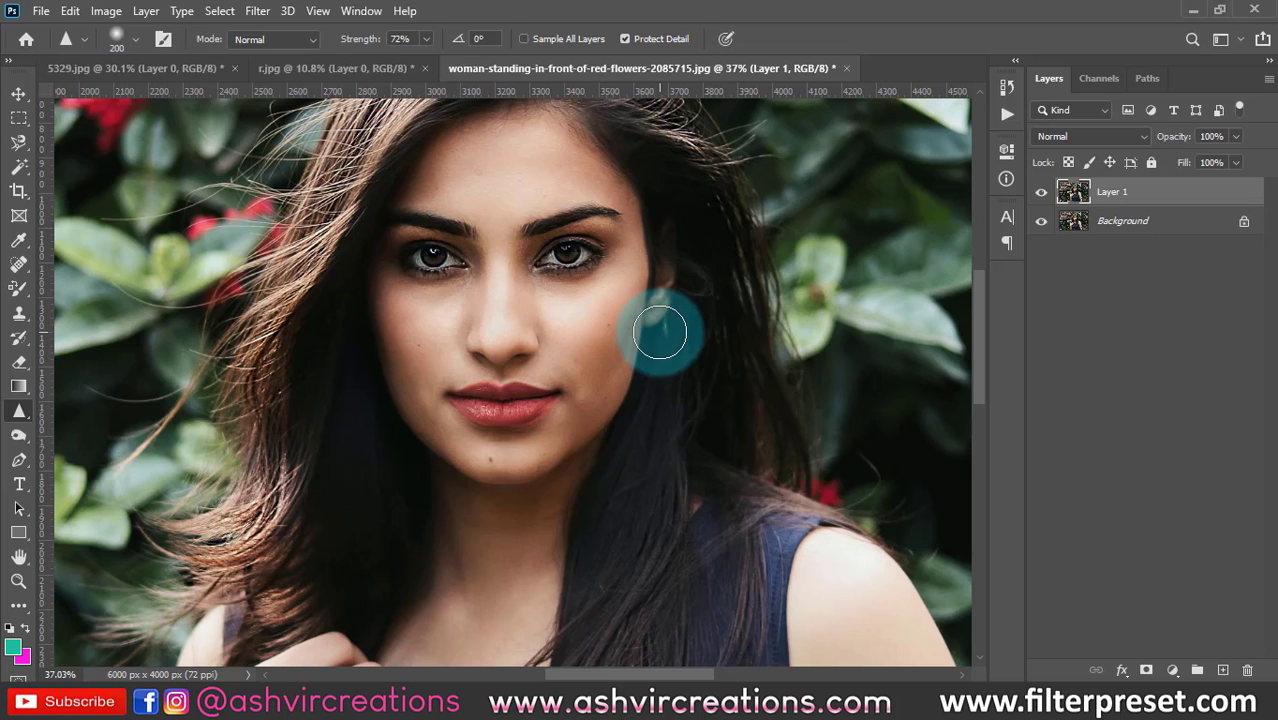
pyautogui.moveTo(749, 322); pyautogui.dragTo(739, 371)
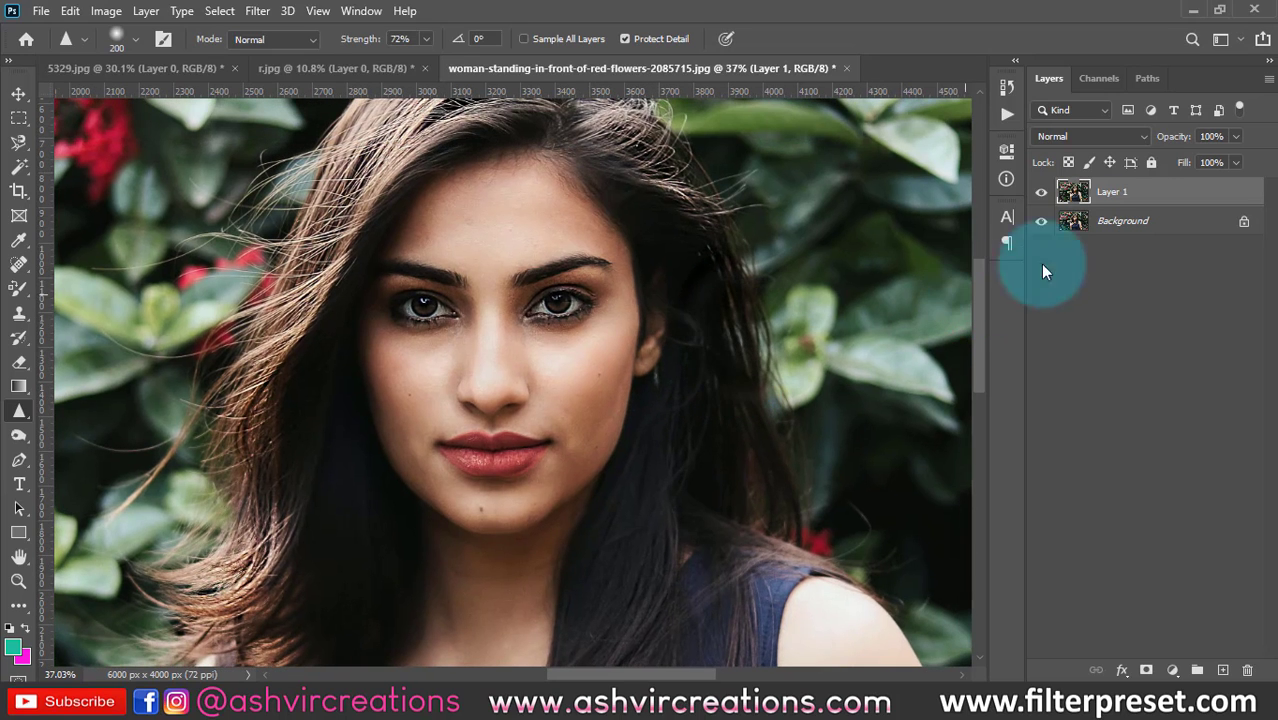
pyautogui.click(1042, 193)
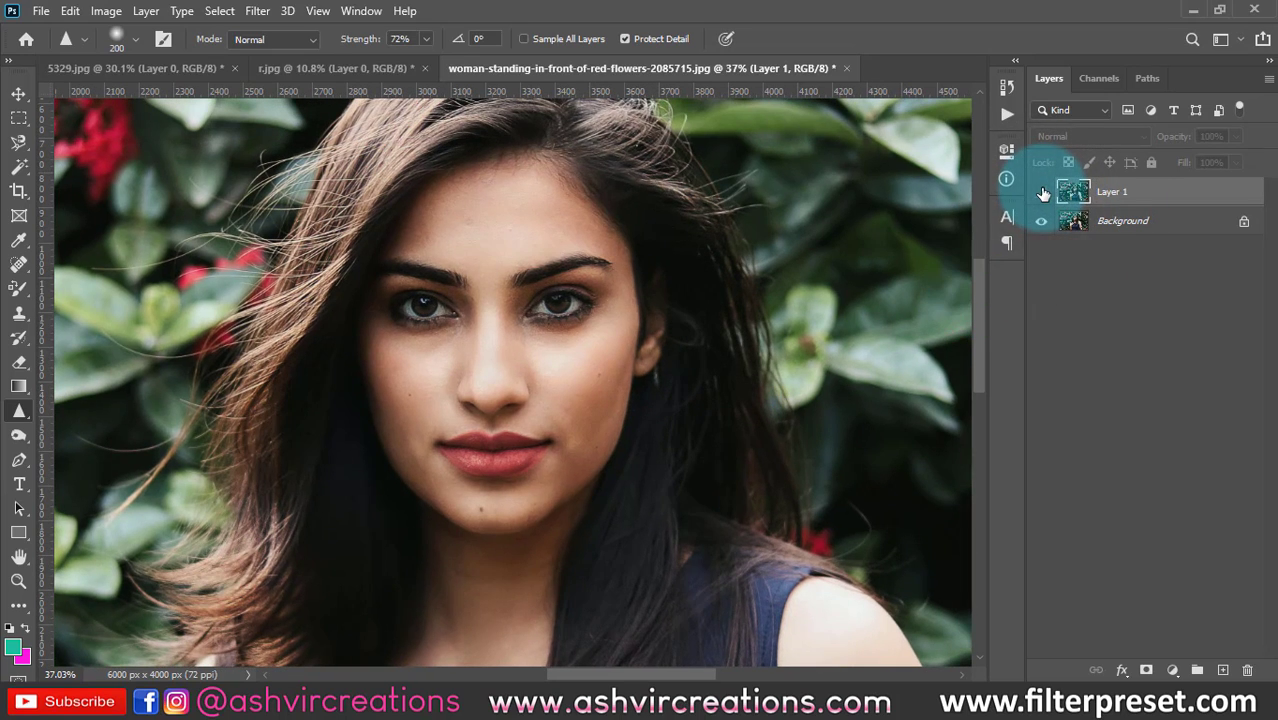
pyautogui.click(1043, 193)
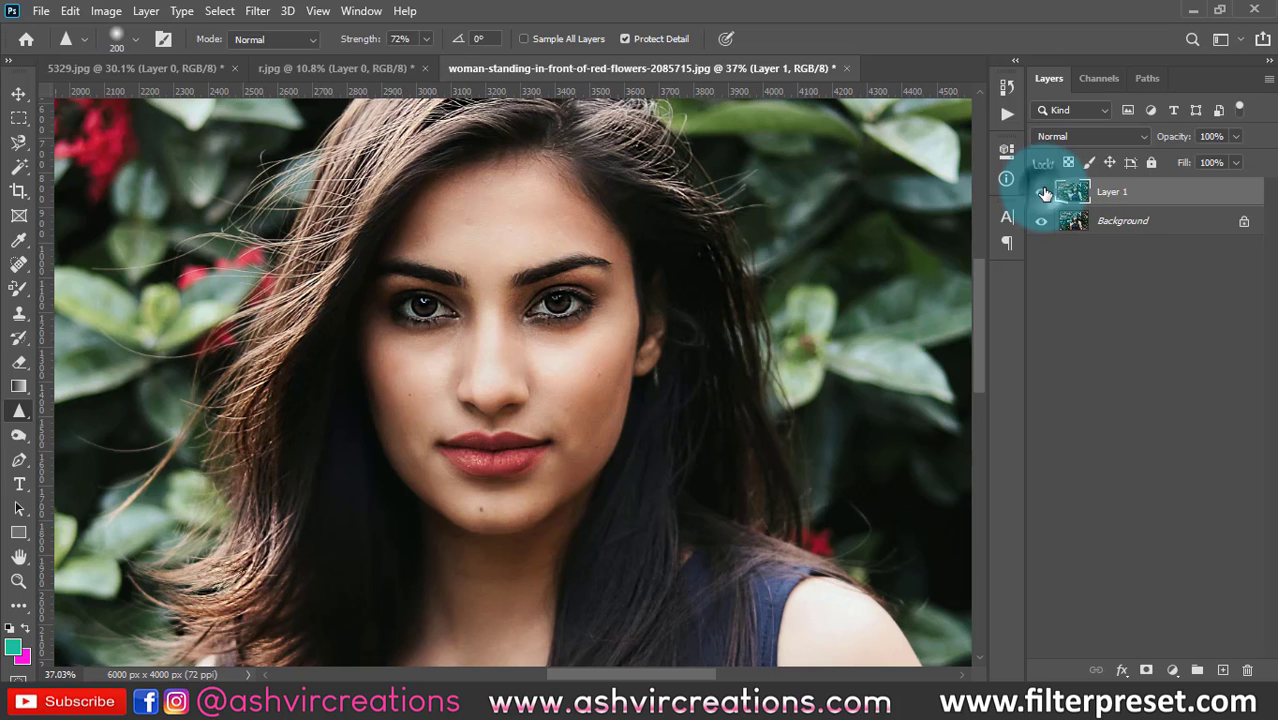
pyautogui.click(1043, 193)
pyautogui.click(1044, 194)
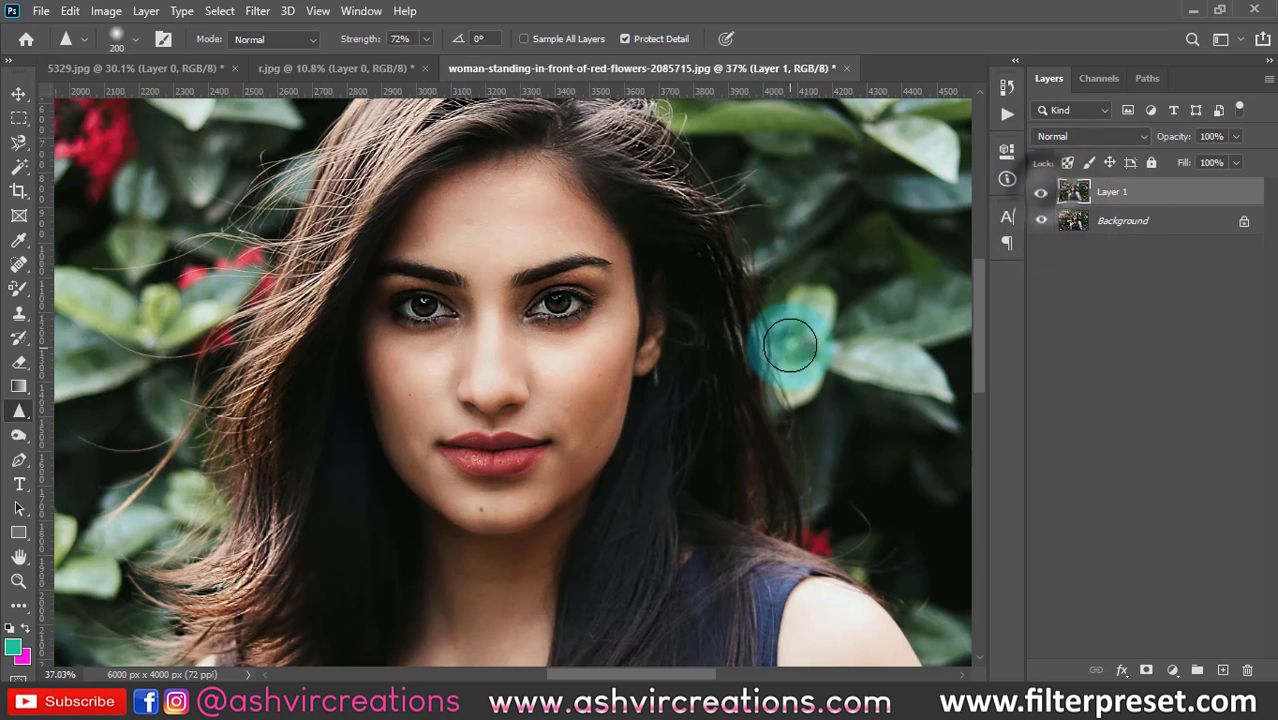
pyautogui.scroll(2, 793, 345)
pyautogui.moveTo(750, 317); pyautogui.dragTo(779, 360)
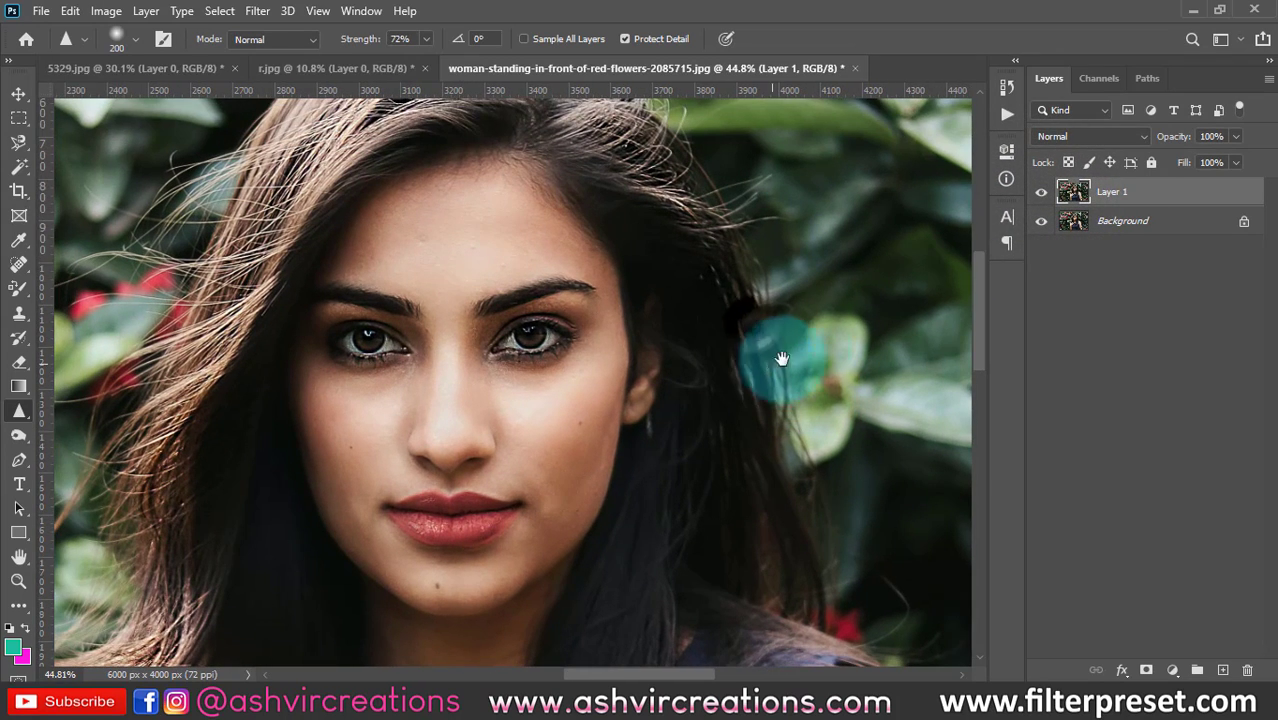
pyautogui.click(1043, 193)
pyautogui.click(1043, 193)
pyautogui.click(1043, 194)
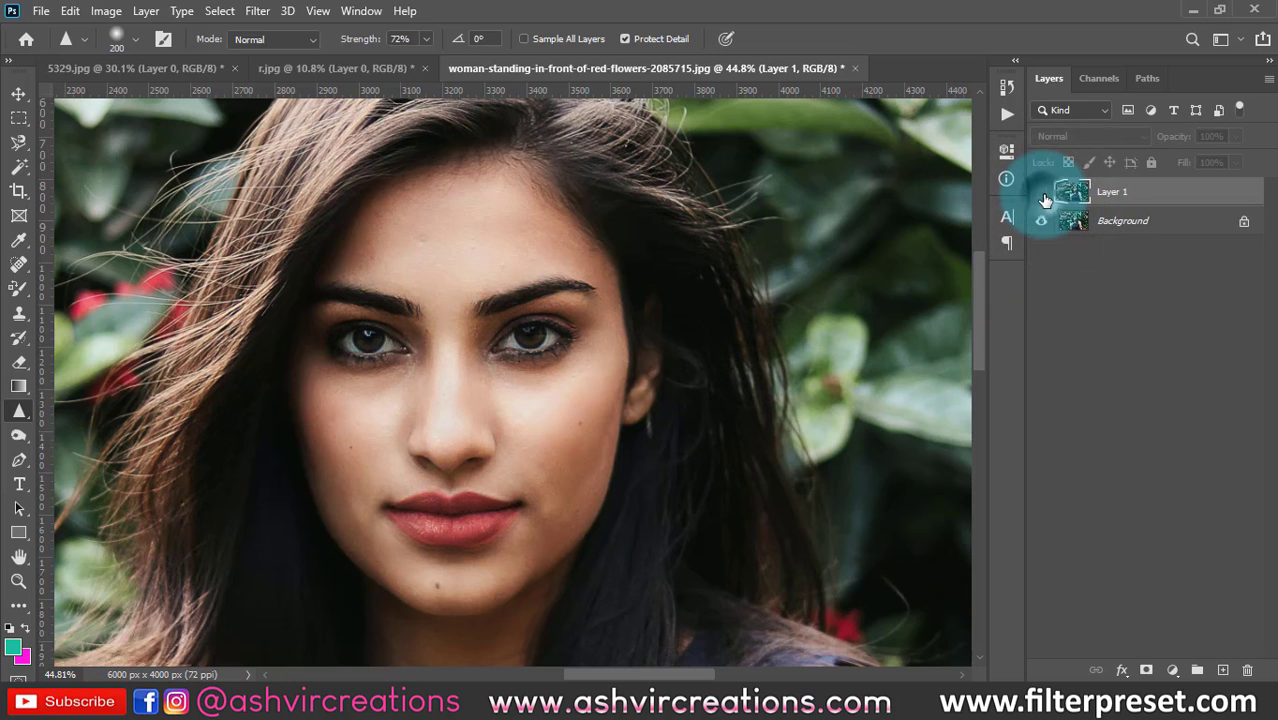
pyautogui.click(1043, 194)
pyautogui.click(1043, 194)
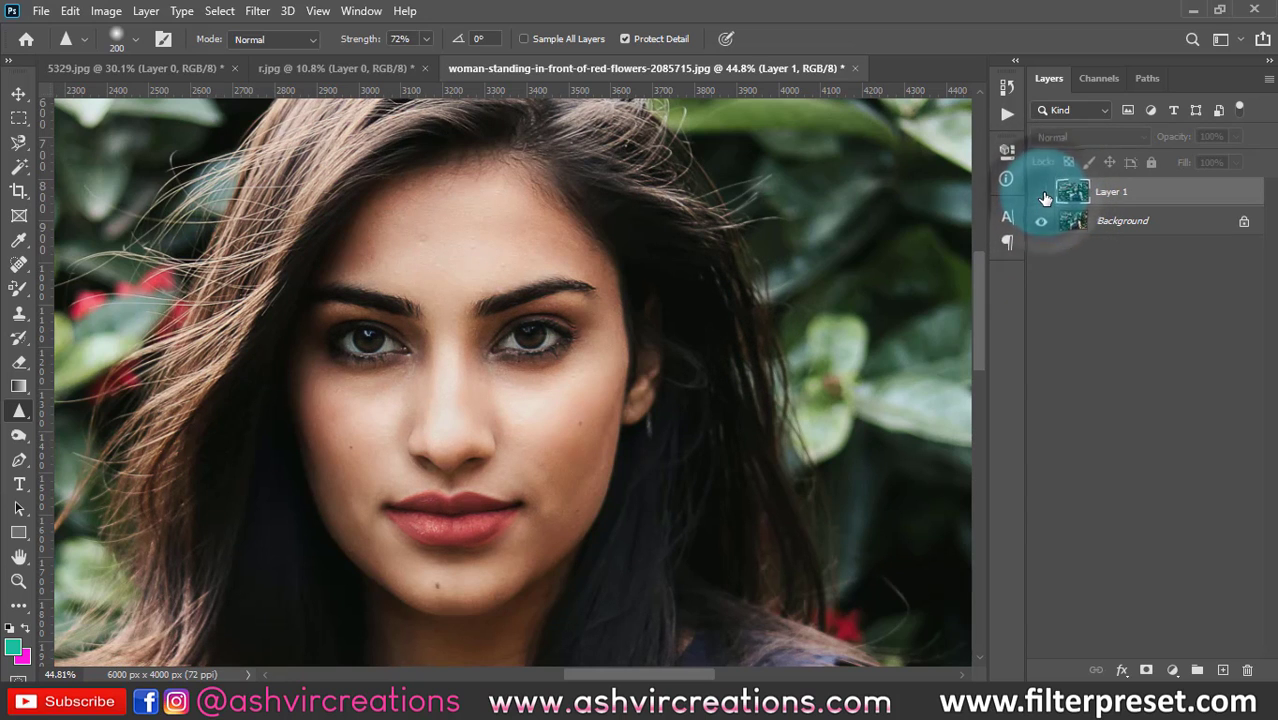
pyautogui.click(1043, 194)
pyautogui.click(1043, 193)
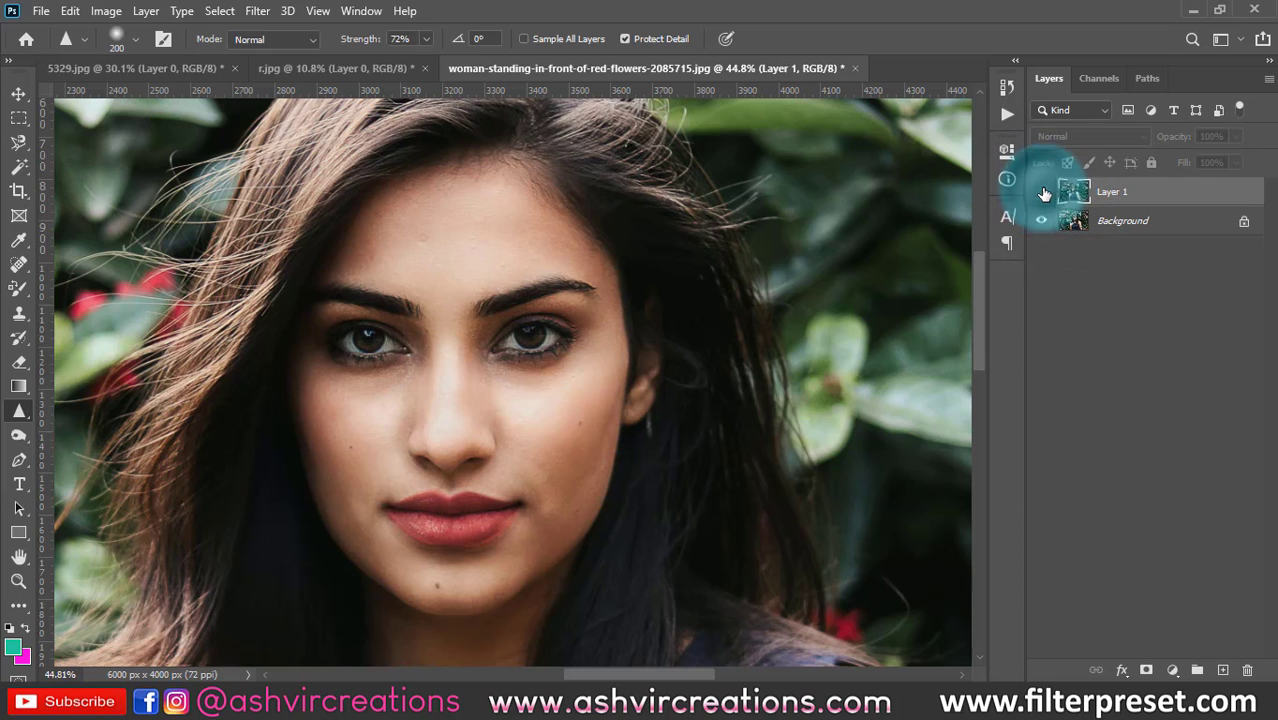
pyautogui.click(1043, 193)
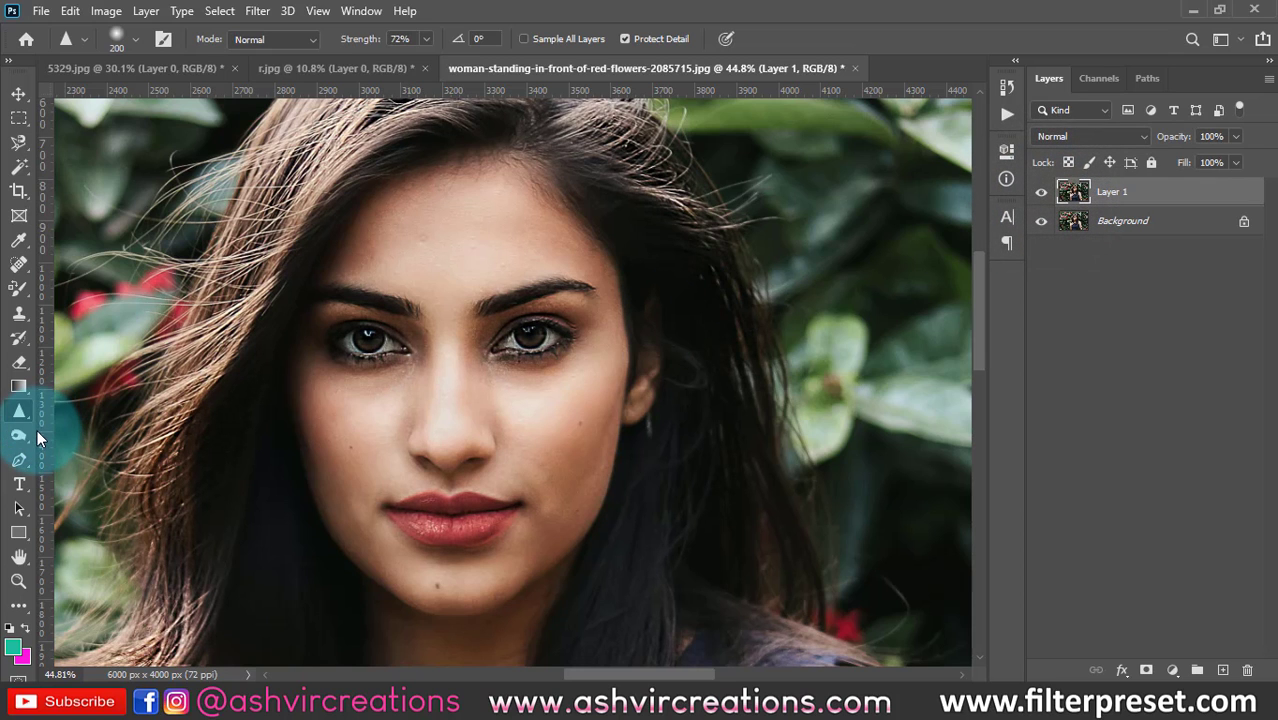
# Step: Delete the sharpened Layer 1 and switch to the Smudge tool
pyautogui.scroll(-3, 37, 432)
pyautogui.moveTo(1131, 192); pyautogui.dragTo(1247, 670)
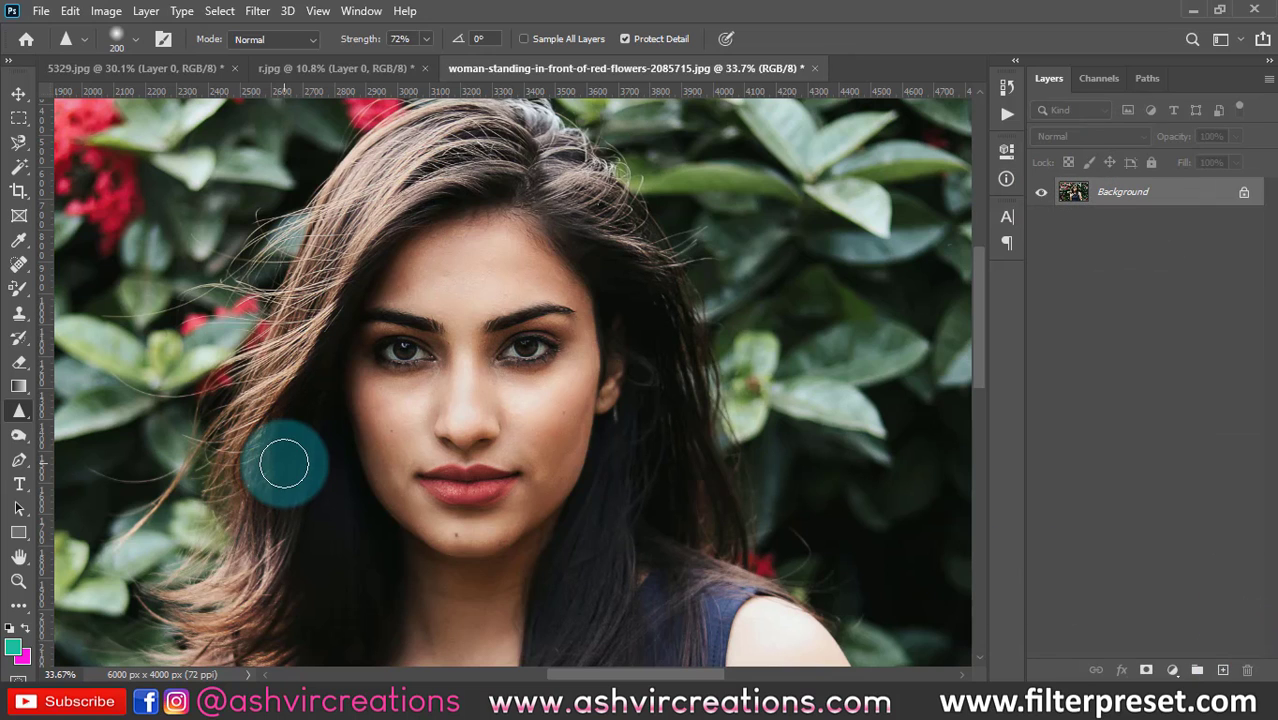
pyautogui.rightClick(12, 436)
pyautogui.rightClick(18, 411)
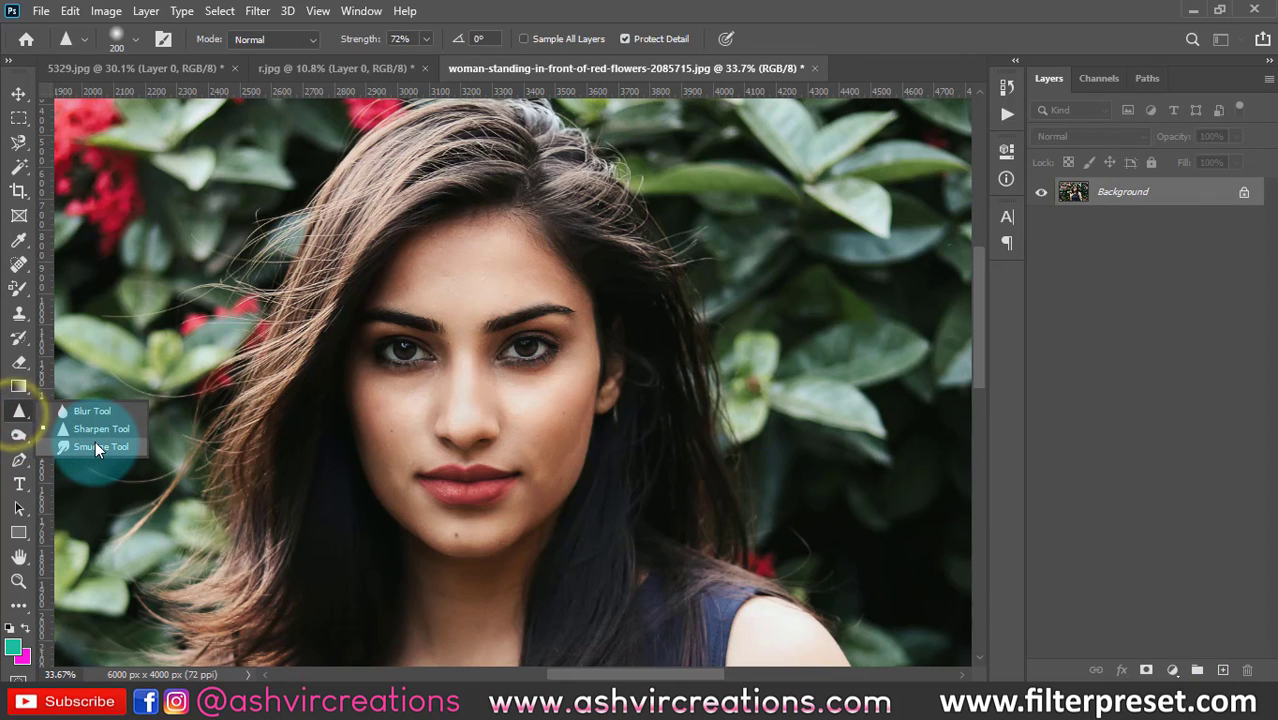
pyautogui.click(97, 447)
# Step: Duplicate the unedited Background layer as a working copy for smudging, keeping the default name
pyautogui.click(1125, 191)
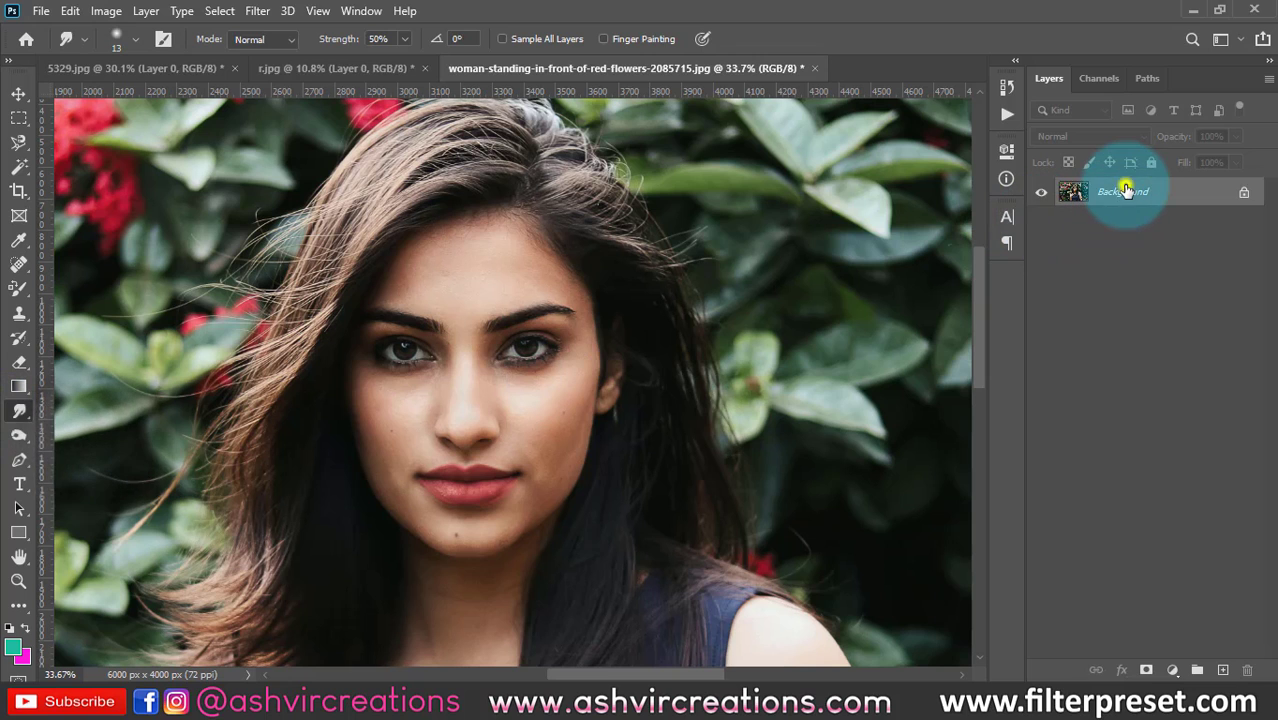
pyautogui.rightClick(1125, 191)
pyautogui.click(1127, 222)
pyautogui.click(796, 177)
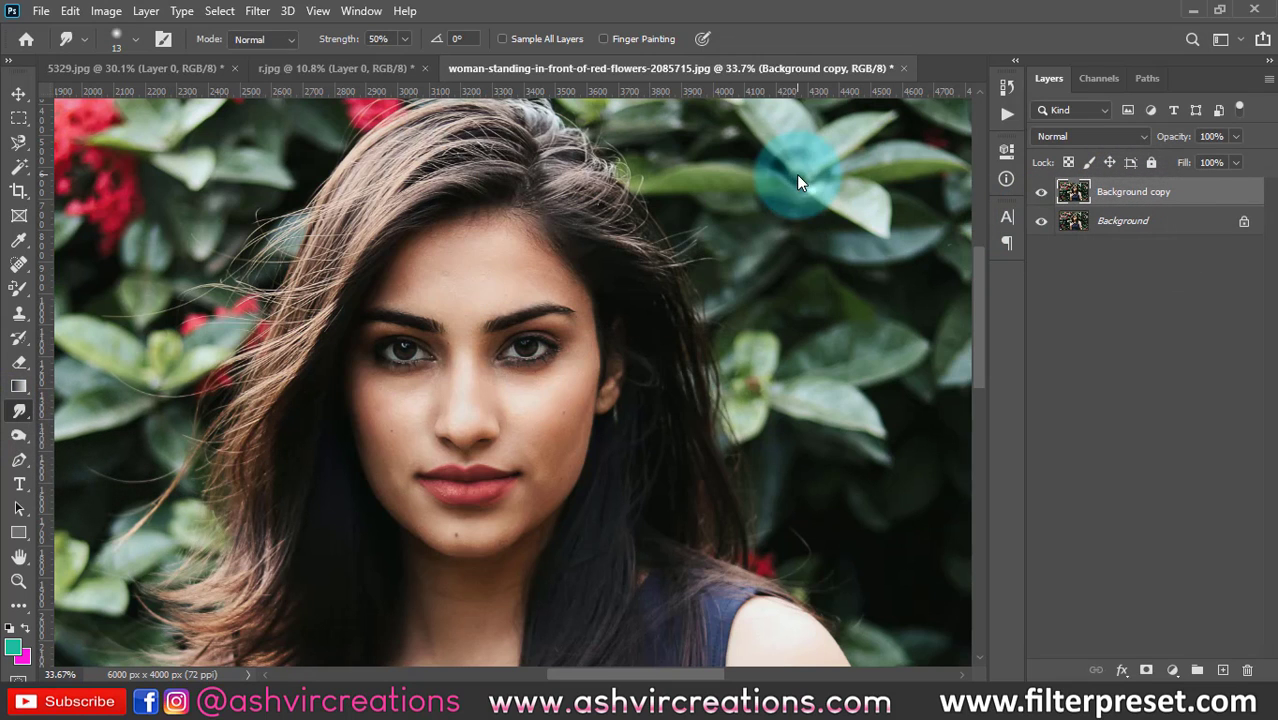
# Step: Set the Smudge strength to 66% and choose a Soft Round brush tip at 322 px
pyautogui.moveTo(366, 335); pyautogui.dragTo(400, 328)
pyautogui.rightClick(382, 318)
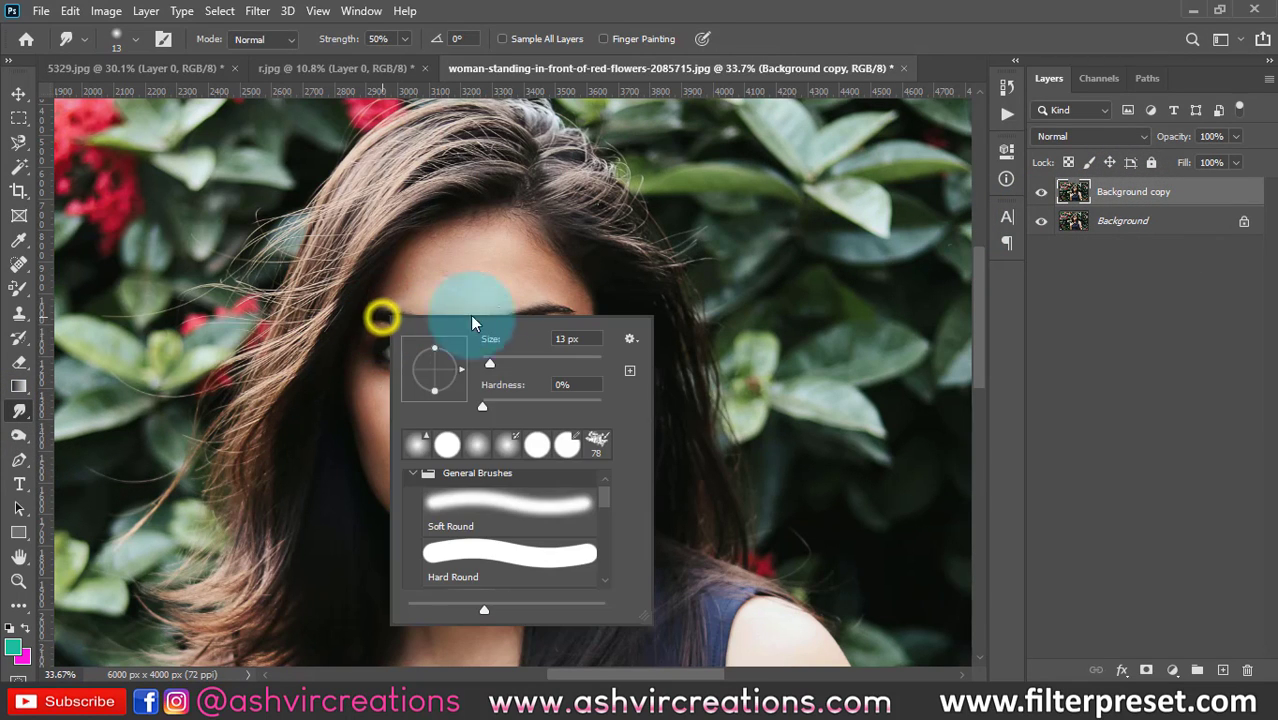
pyautogui.moveTo(342, 44); pyautogui.dragTo(398, 38)
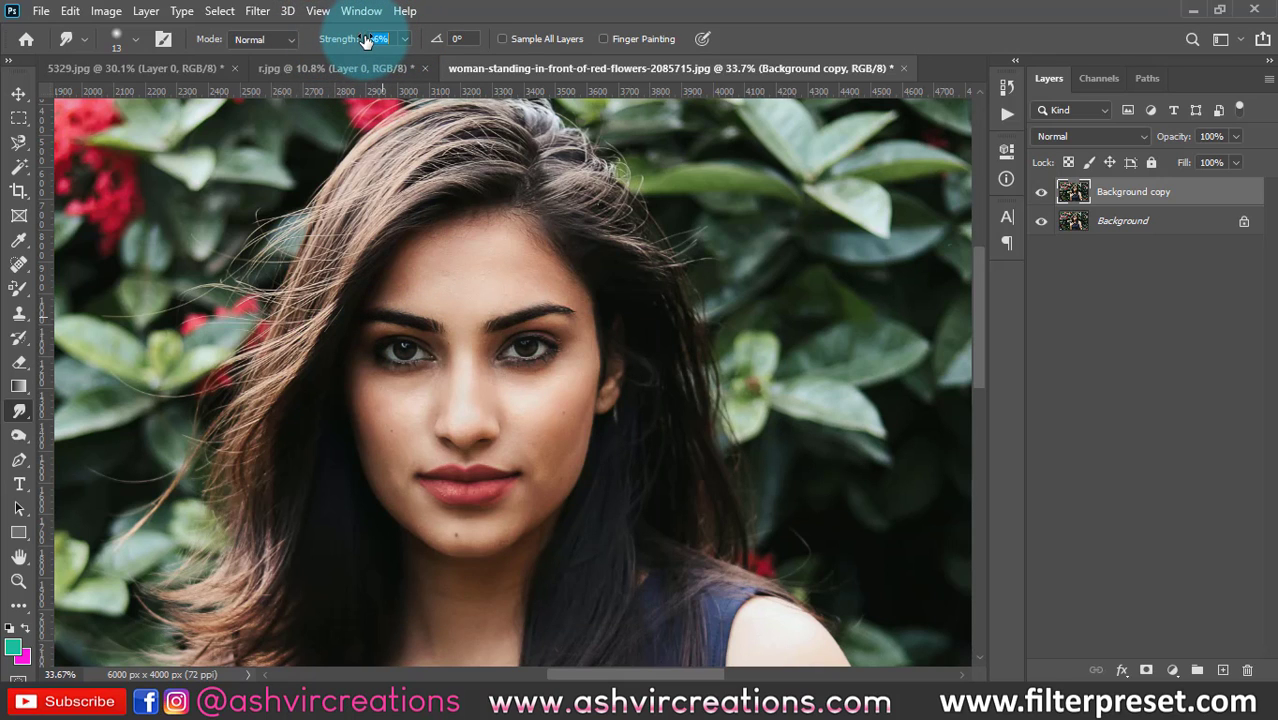
pyautogui.click(430, 183)
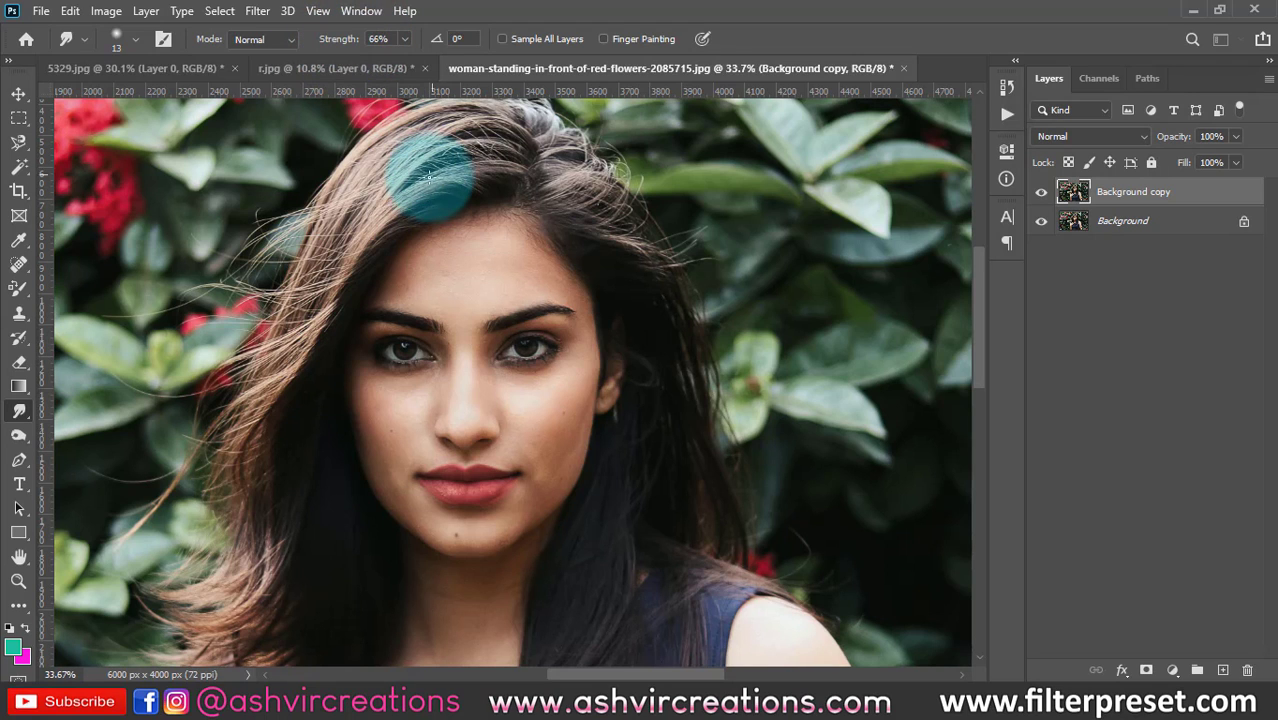
pyautogui.rightClick(437, 270)
pyautogui.moveTo(566, 315); pyautogui.dragTo(634, 316)
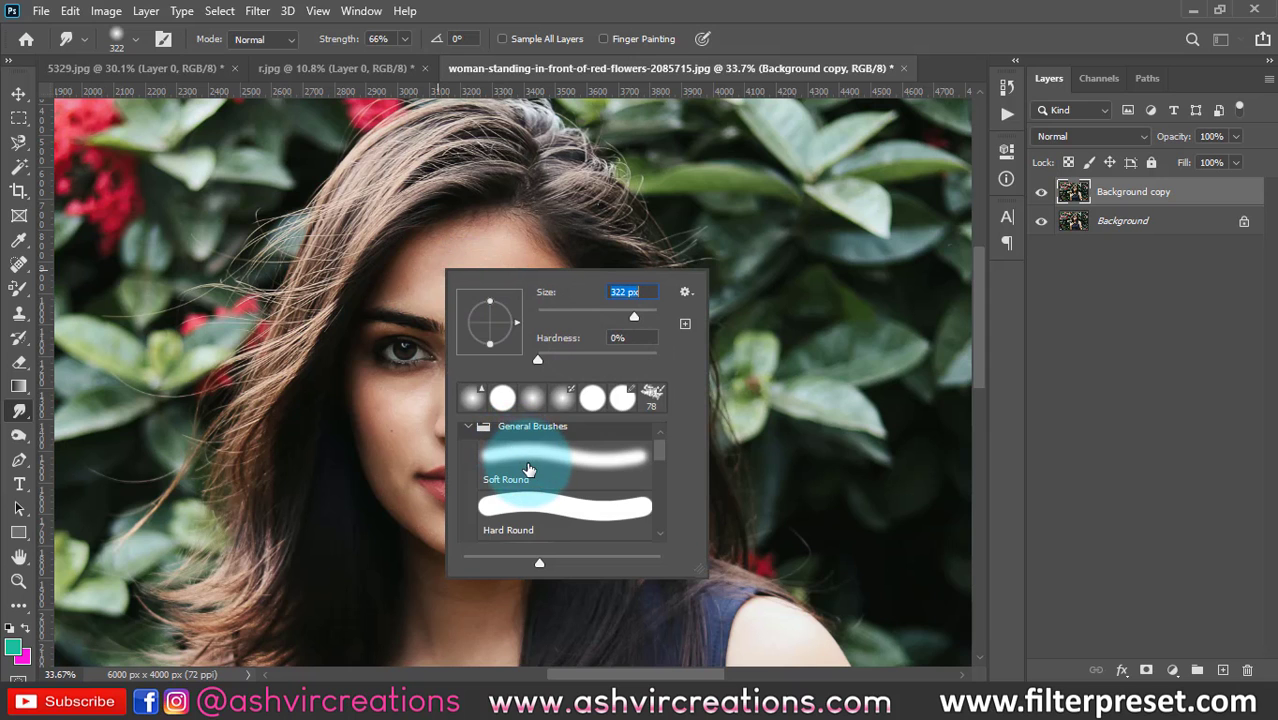
pyautogui.doubleClick(529, 470)
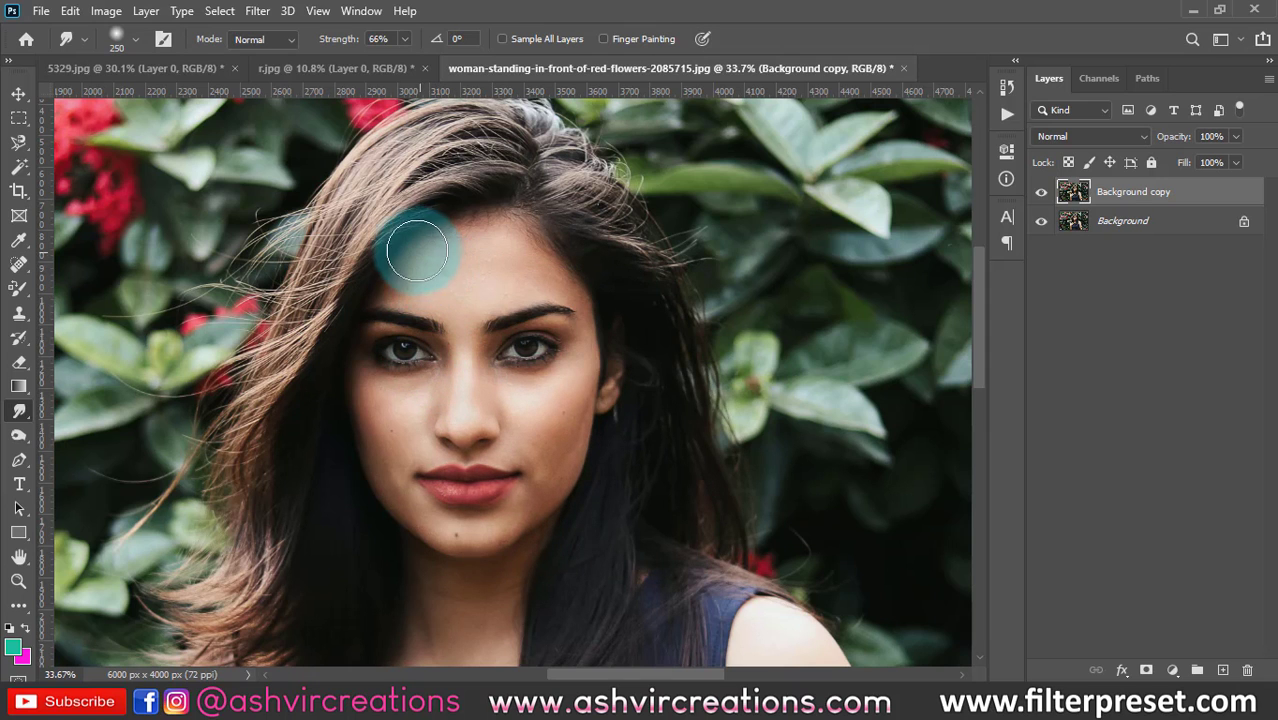
# Step: Reduce the Smudge brush to 70 px and smudge along both of the woman's eyebrows to smooth their shape
pyautogui.press('[')
pyautogui.press('[')
pyautogui.press('[')
pyautogui.scroll(6, 433, 297)
pyautogui.press('[')
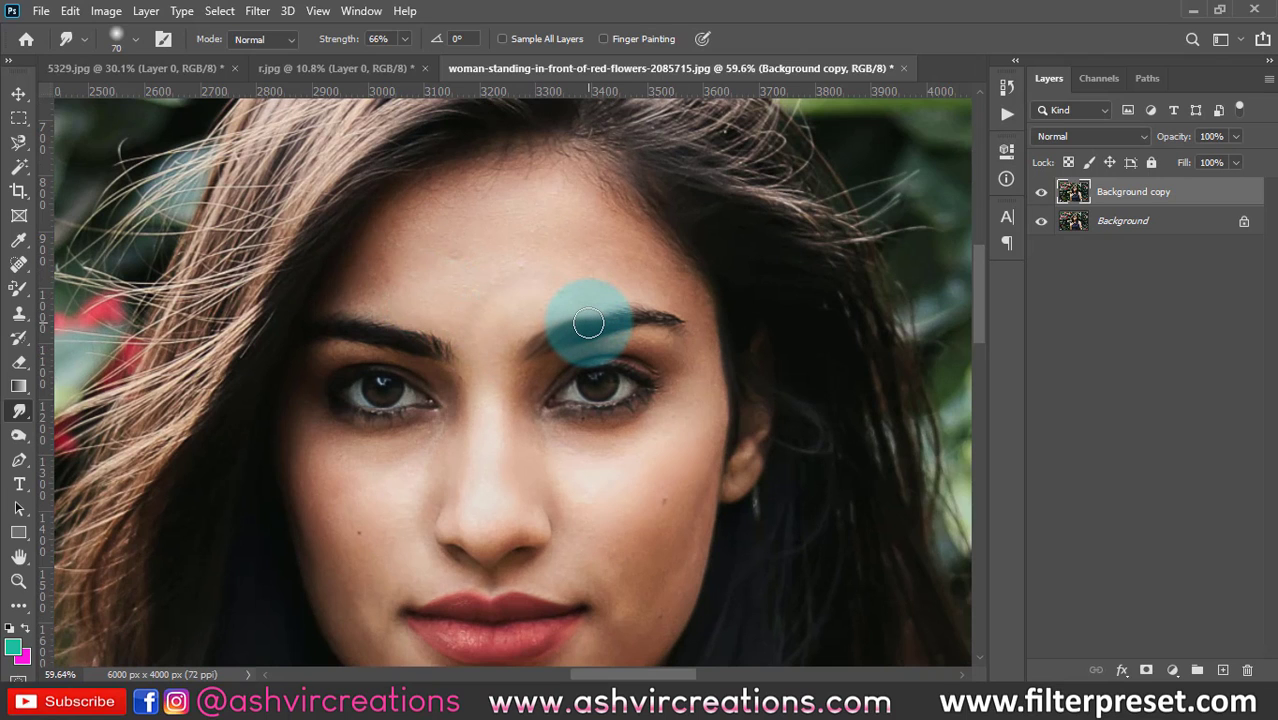
pyautogui.moveTo(596, 321)
pyautogui.mouseDown()
pyautogui.moveTo(625, 305)
pyautogui.moveTo(670, 322)
pyautogui.mouseUp()
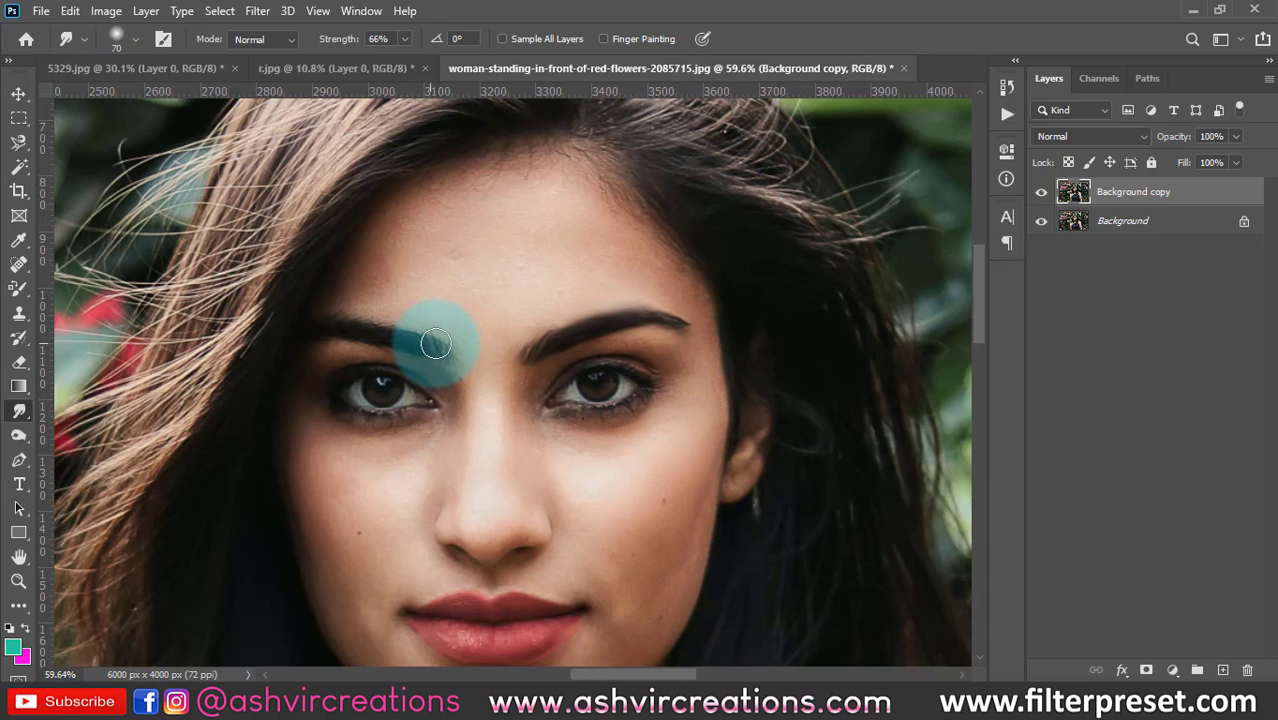
pyautogui.moveTo(449, 346)
pyautogui.mouseDown()
pyautogui.moveTo(481, 372)
pyautogui.moveTo(366, 317)
pyautogui.moveTo(414, 331)
pyautogui.moveTo(333, 323)
pyautogui.moveTo(455, 343)
pyautogui.moveTo(399, 228)
pyautogui.mouseUp()
# Step: Smudge the corners of the lips outward with the 70 px brush and touch up the cheek edge below the ear at 100 px
pyautogui.scroll(2, 369, 524)
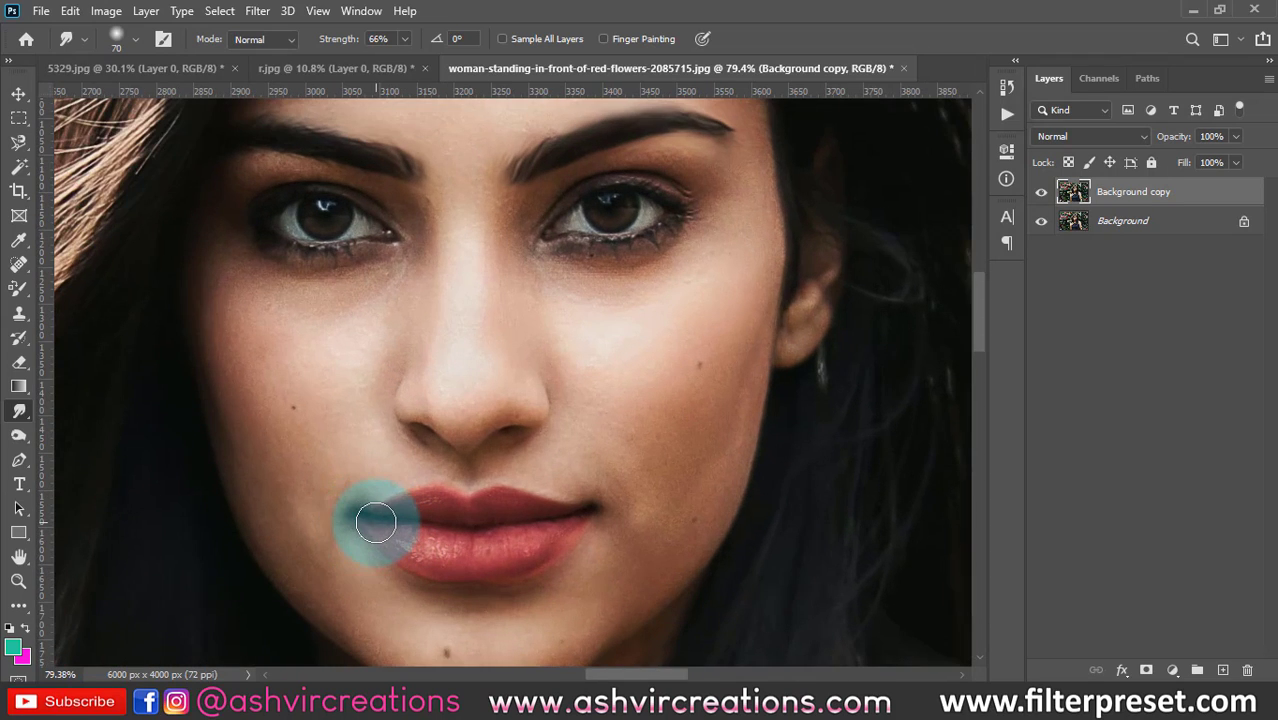
pyautogui.moveTo(353, 513)
pyautogui.mouseDown()
pyautogui.moveTo(507, 522)
pyautogui.moveTo(583, 513)
pyautogui.mouseUp()
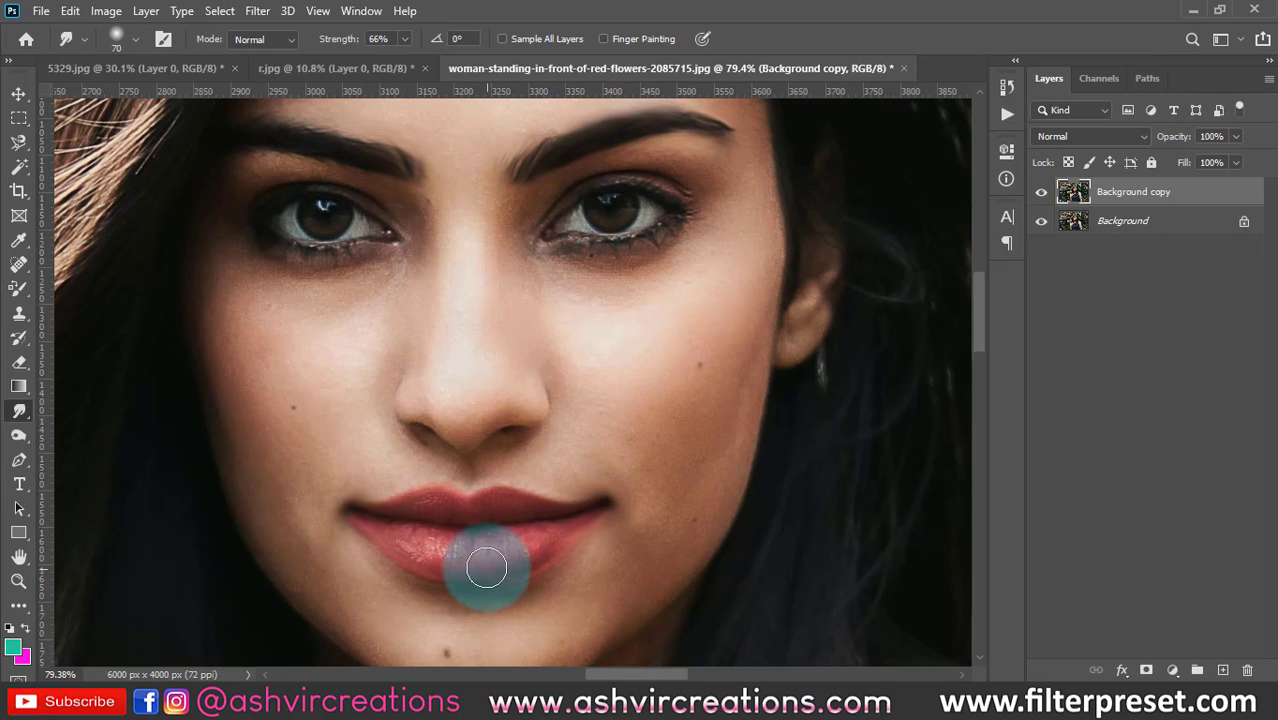
pyautogui.scroll(-2, 538, 527)
pyautogui.scroll(-5, 538, 527)
pyautogui.scroll(5, 538, 527)
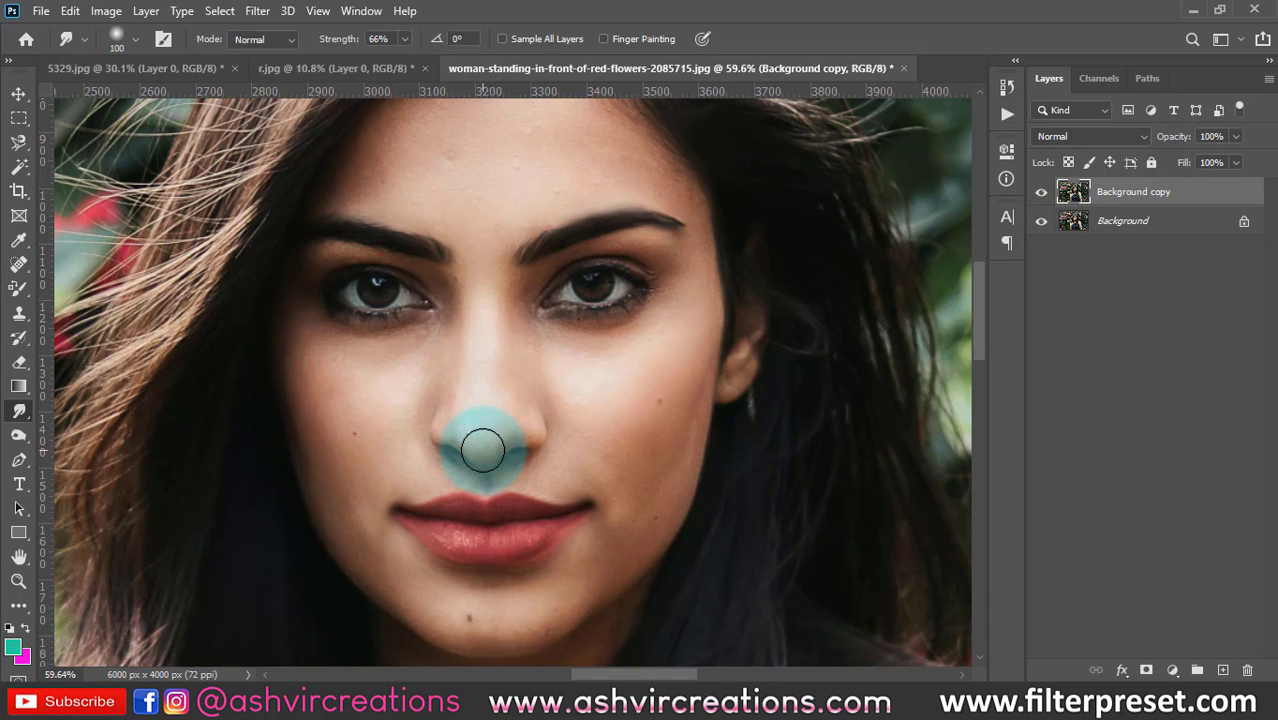
pyautogui.click(681, 396)
pyautogui.scroll(-2, 669, 391)
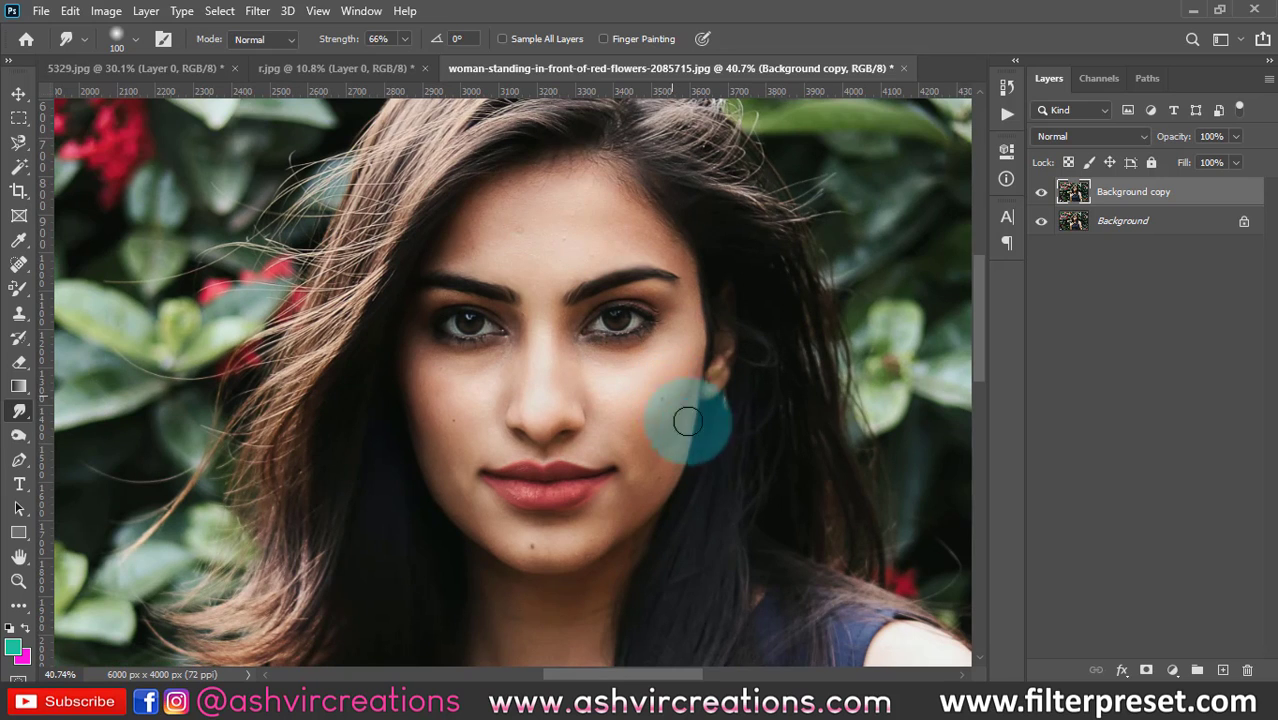
# Step: Compare the eyebrows and lips with the smudged Background copy layer hidden and shown
pyautogui.moveTo(694, 454); pyautogui.dragTo(687, 374)
pyautogui.scroll(2, 688, 375)
pyautogui.scroll(-2, 640, 379)
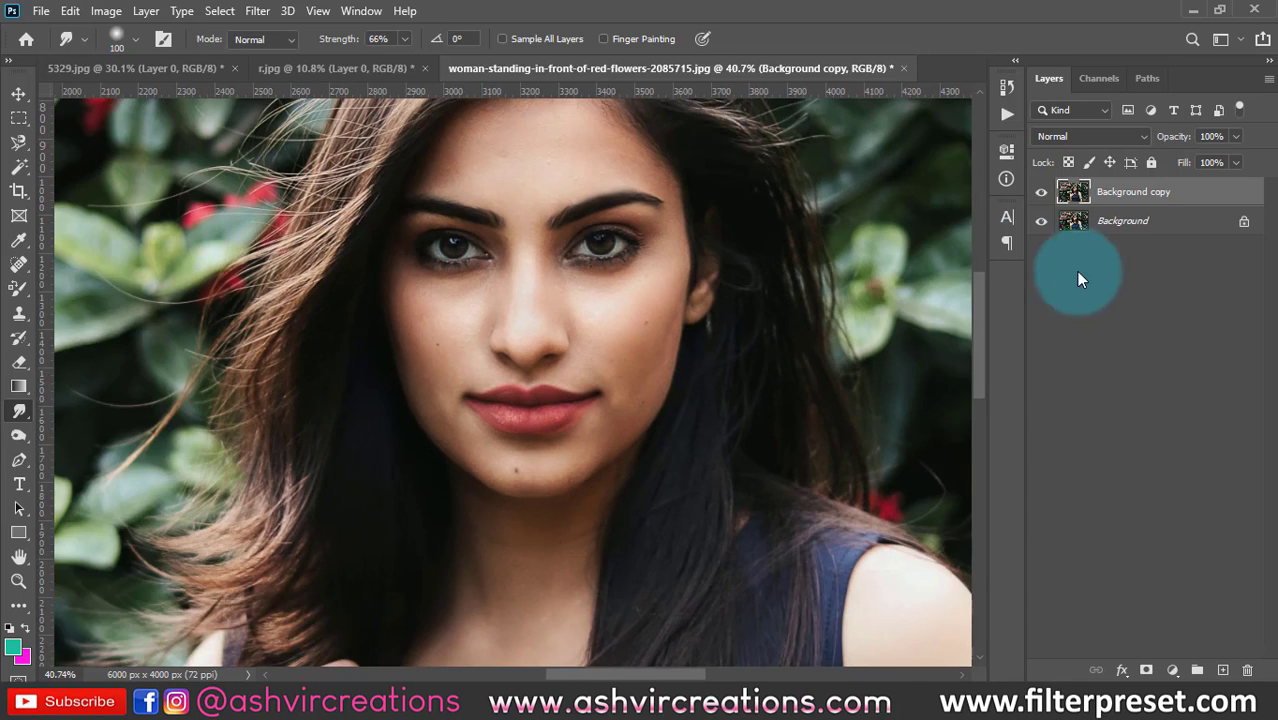
pyautogui.scroll(1, 790, 300)
pyautogui.click(1042, 193)
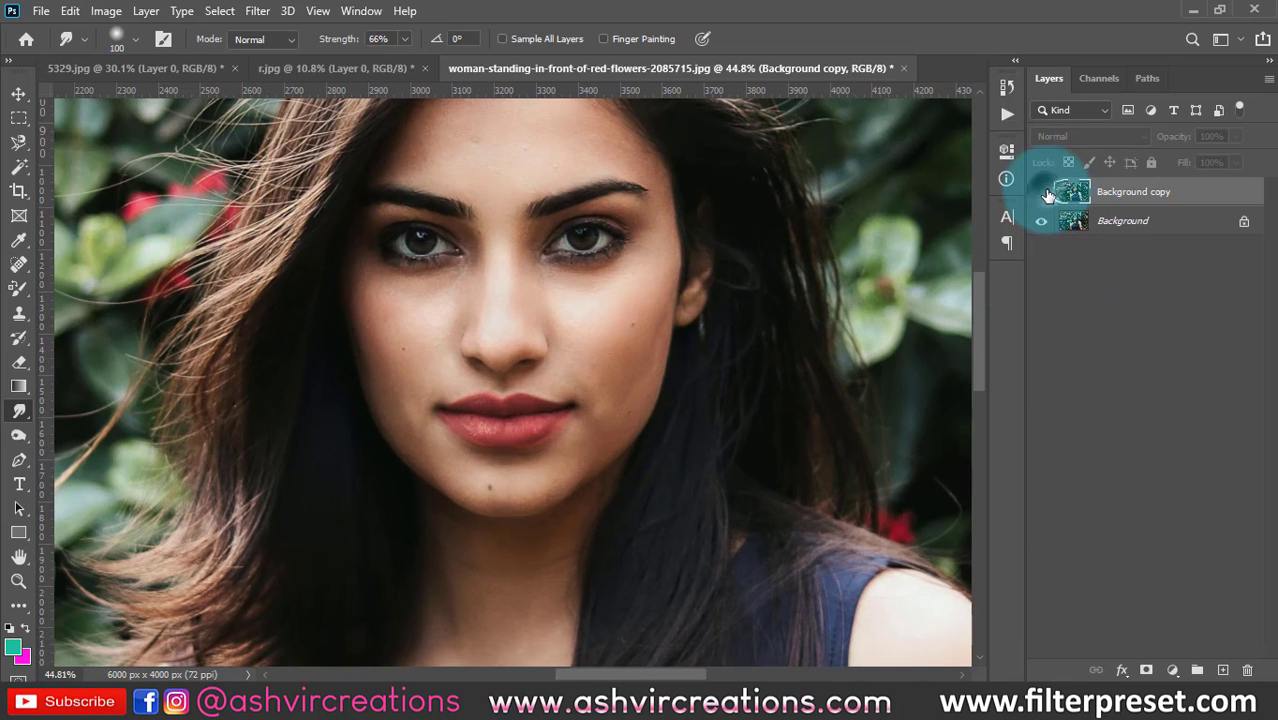
pyautogui.click(1042, 193)
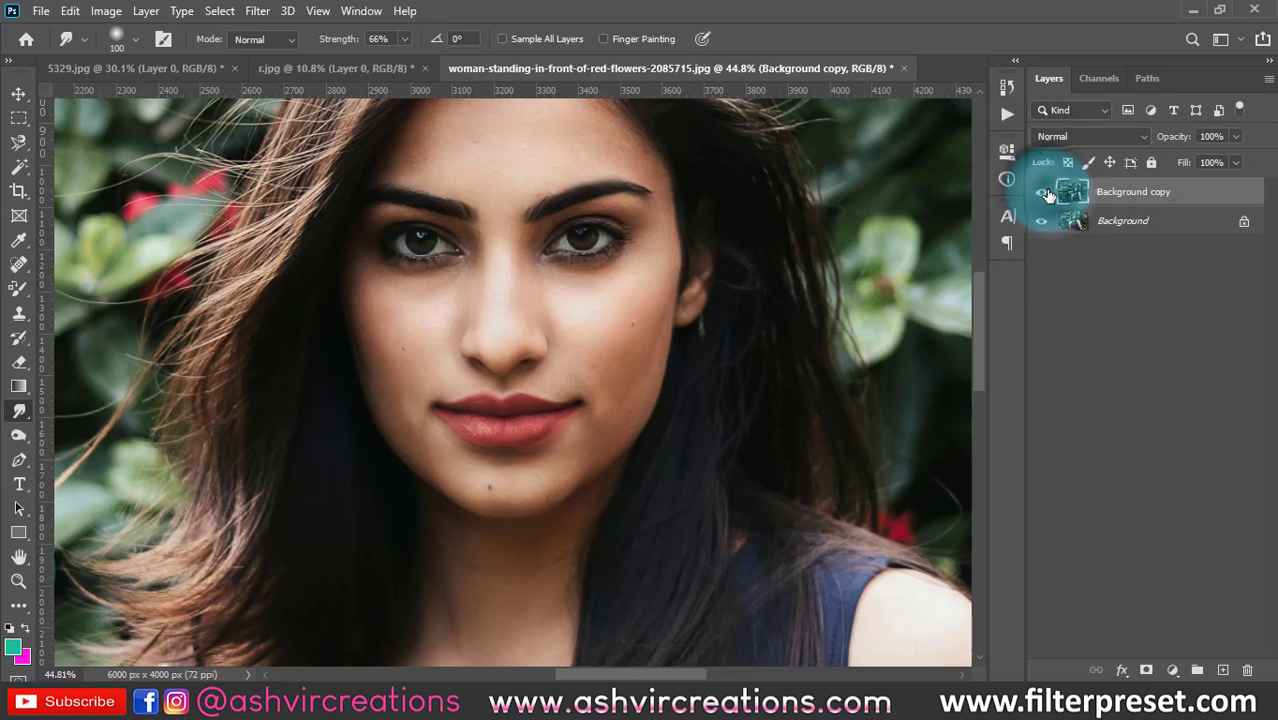
pyautogui.click(1042, 193)
pyautogui.click(1042, 193)
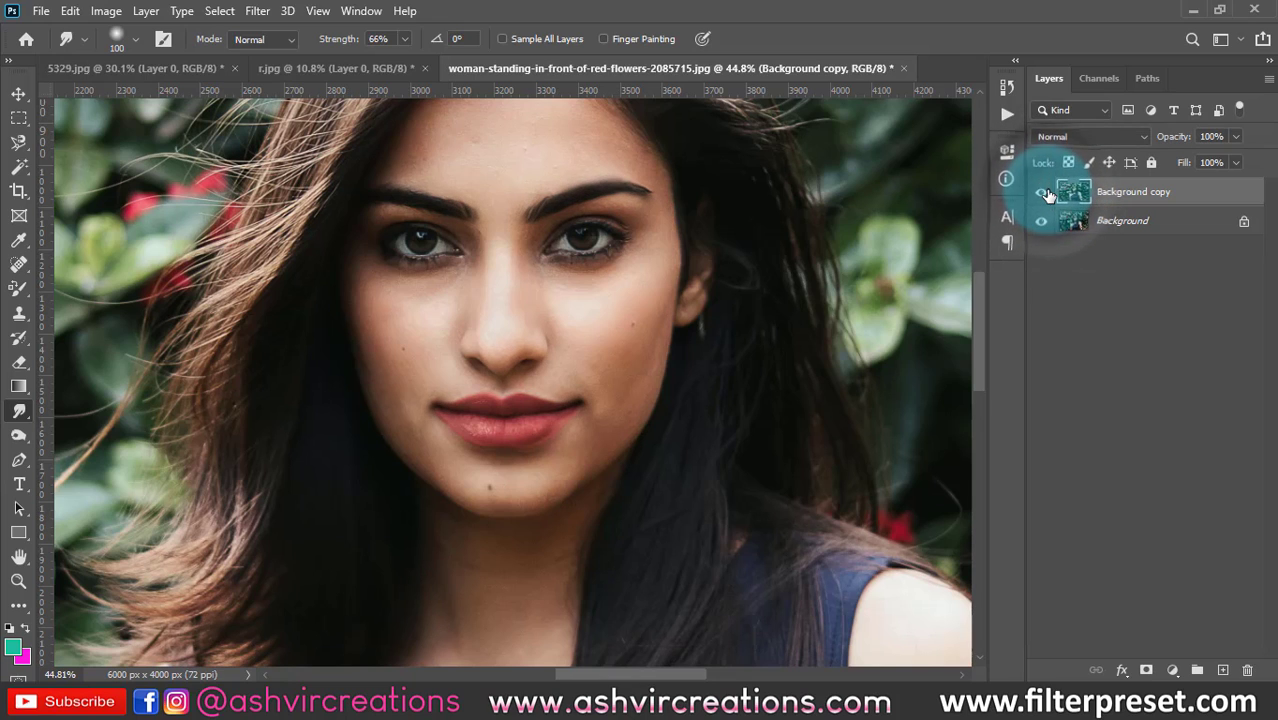
pyautogui.click(1044, 192)
pyautogui.click(1044, 192)
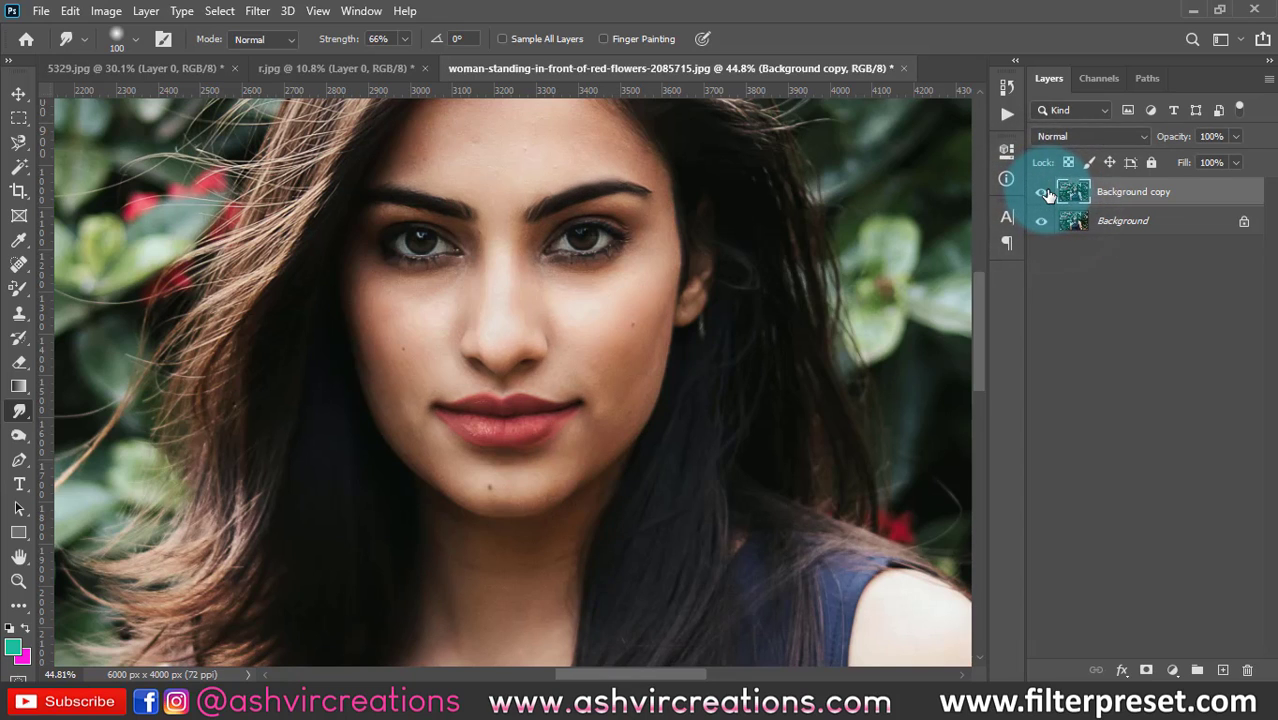
pyautogui.click(1046, 194)
pyautogui.click(1046, 194)
# Step: Try smudging the woman's left eye toward her nose with a 150 px brush, and undo the stroke
pyautogui.press(']')
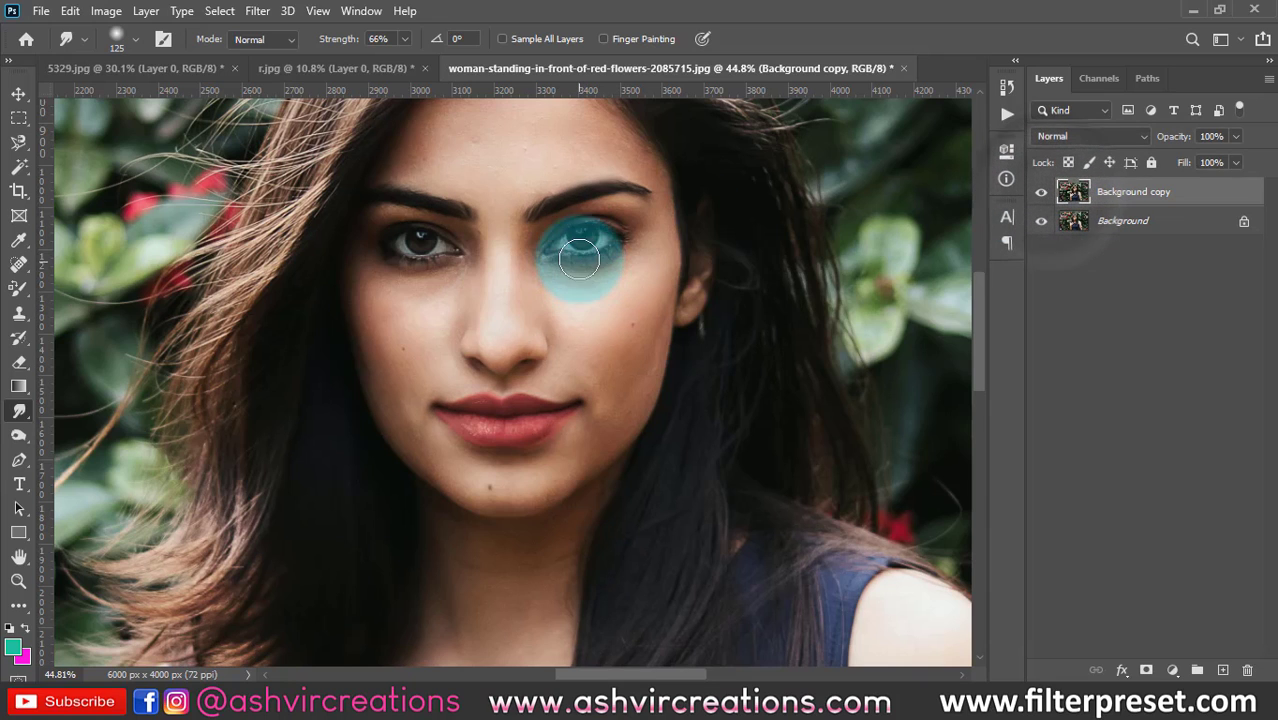
pyautogui.moveTo(562, 245); pyautogui.dragTo(493, 283)
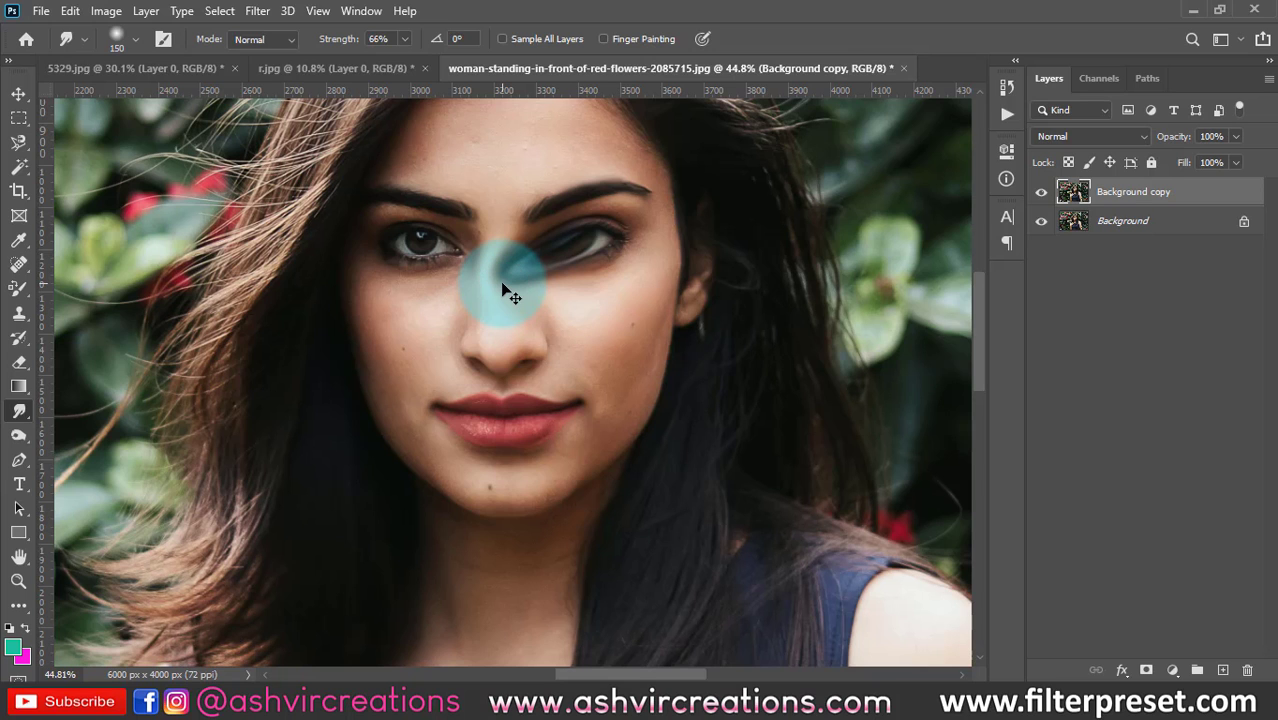
pyautogui.hotkey('ctrl', 'z')
# Step: Smudge the inner corner of the woman's left eye with short strokes of the 150 px brush
pyautogui.scroll(7, 544, 268)
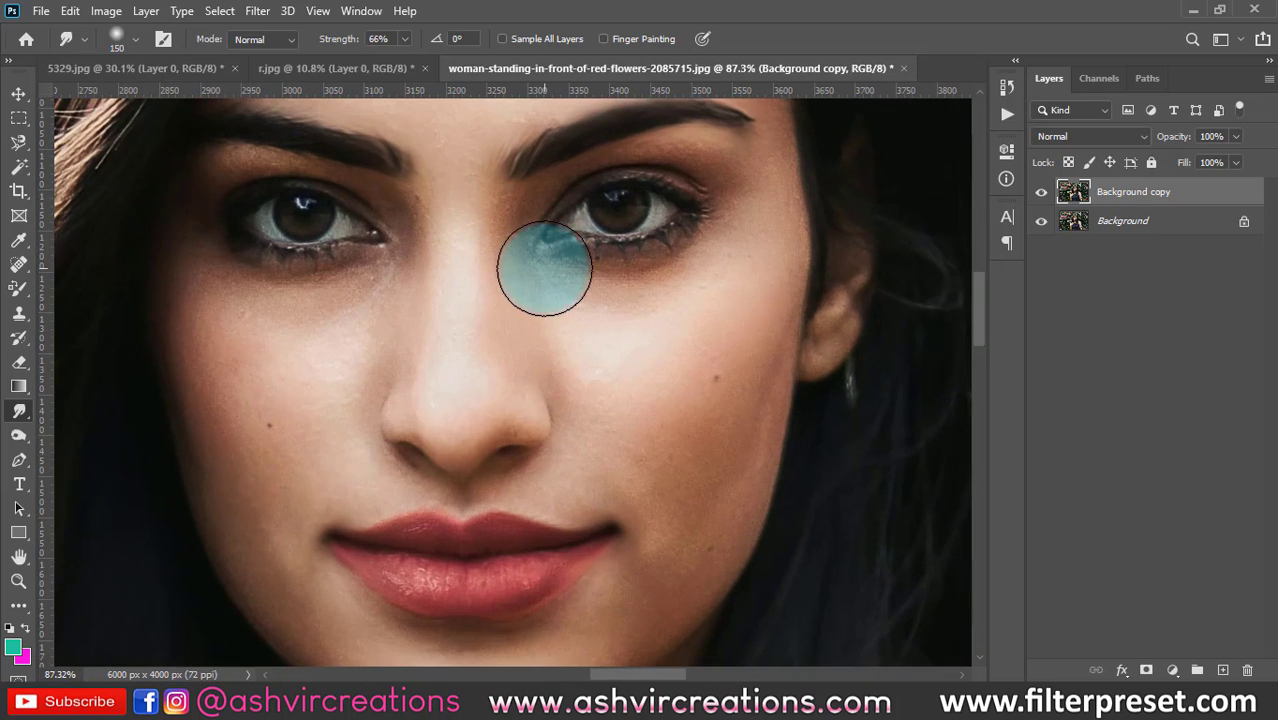
pyautogui.moveTo(555, 237); pyautogui.dragTo(520, 243)
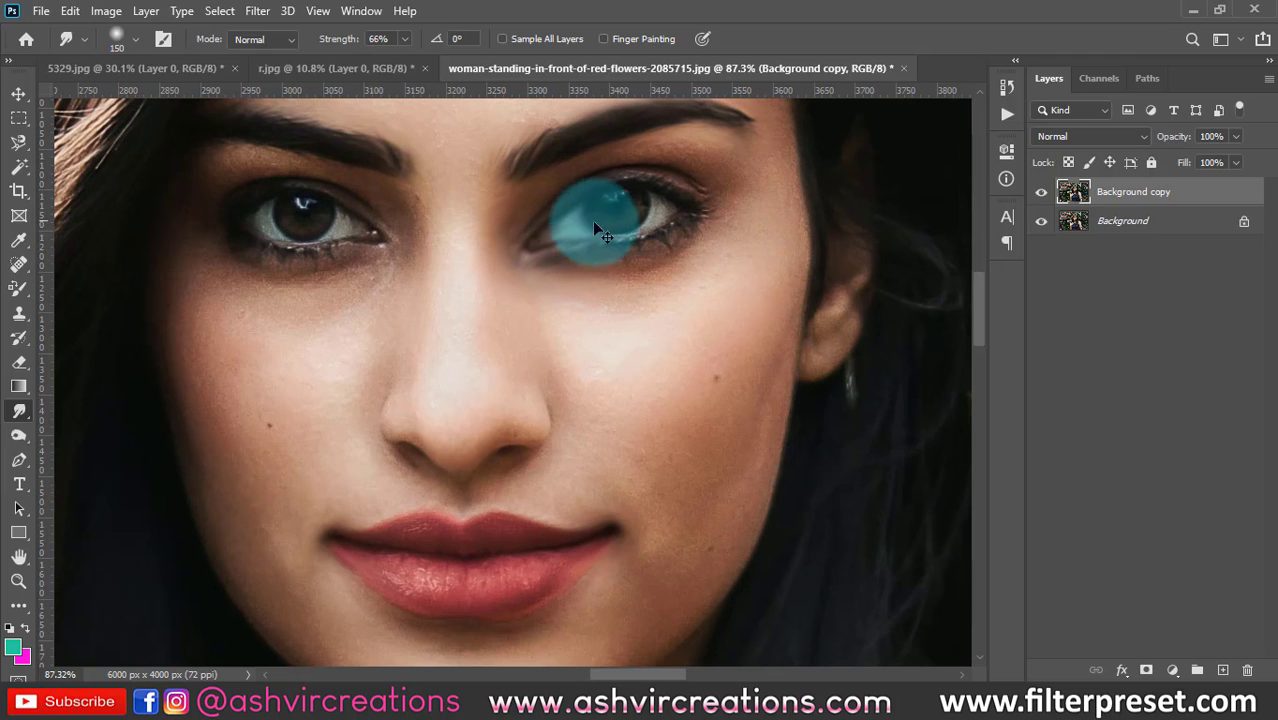
pyautogui.scroll(-2, 592, 242)
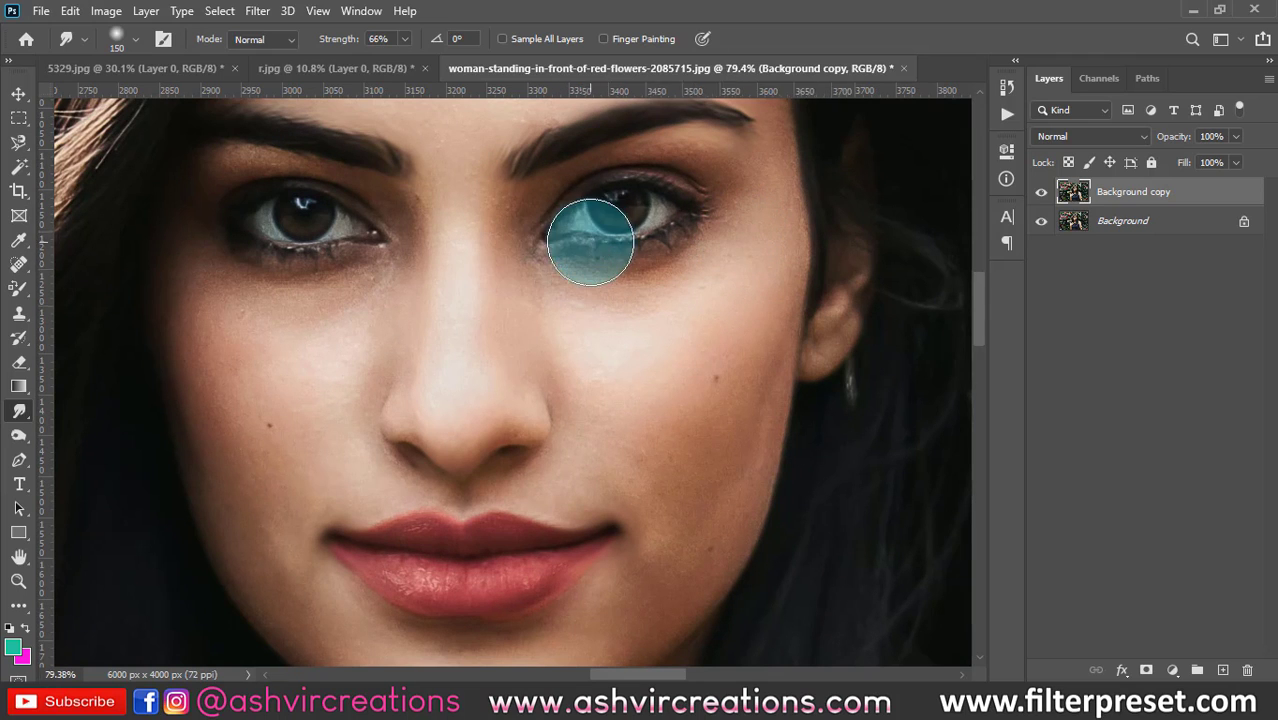
pyautogui.moveTo(568, 234)
pyautogui.mouseDown()
pyautogui.moveTo(535, 252)
pyautogui.moveTo(548, 257)
pyautogui.mouseUp()
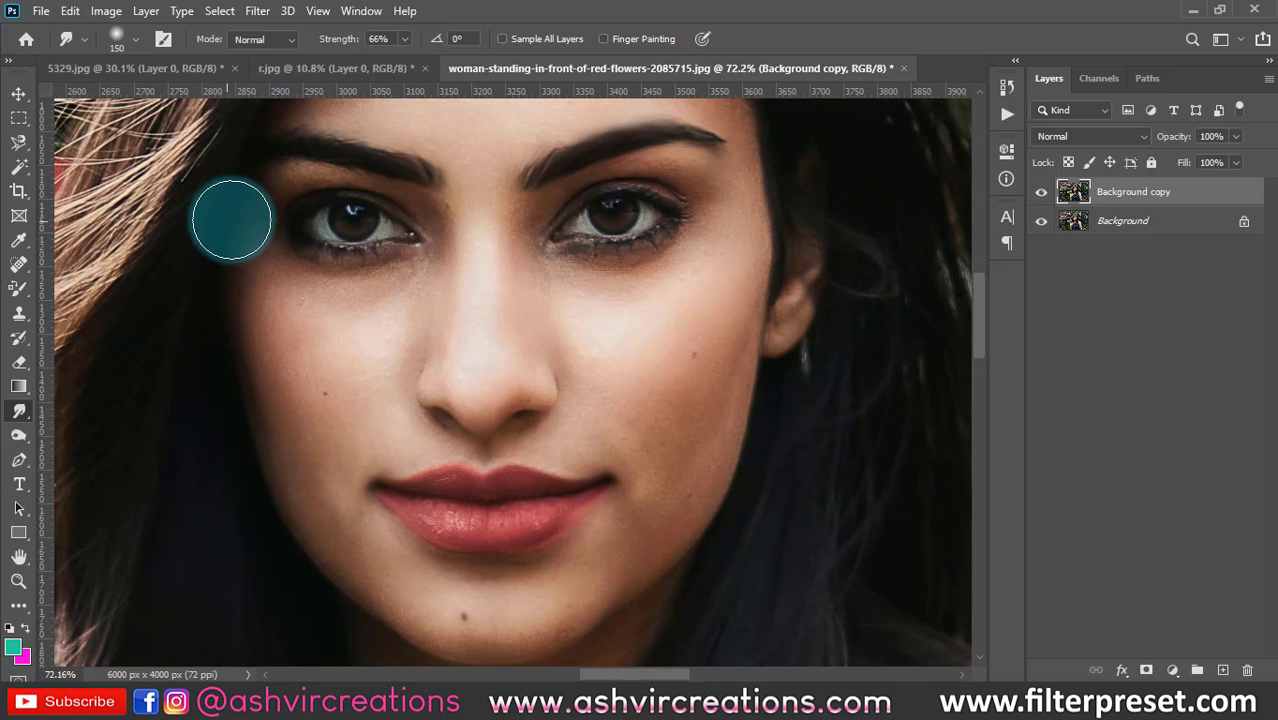
# Step: Smudge the loose curled hair ends above the woman's hand outward into the foliage, using 30 px and 25 px brush sizes
pyautogui.scroll(-2, 560, 285)
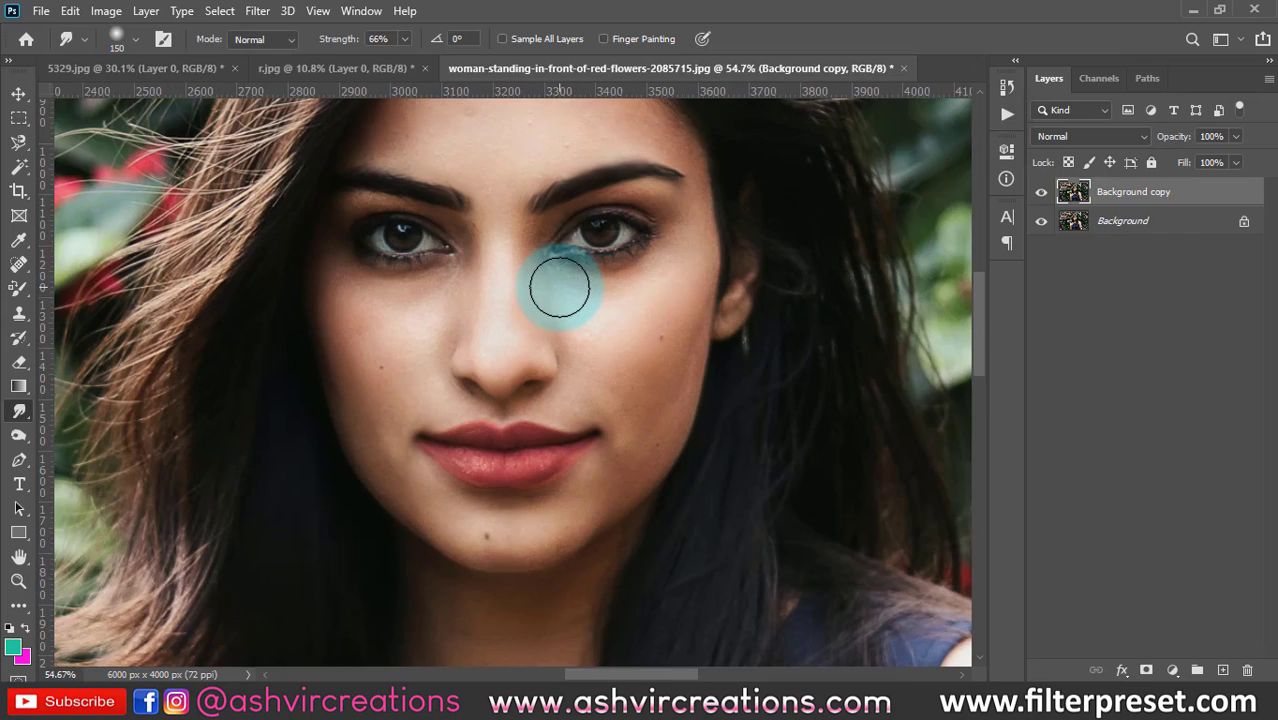
pyautogui.scroll(-2, 560, 285)
pyautogui.scroll(-5, 570, 314)
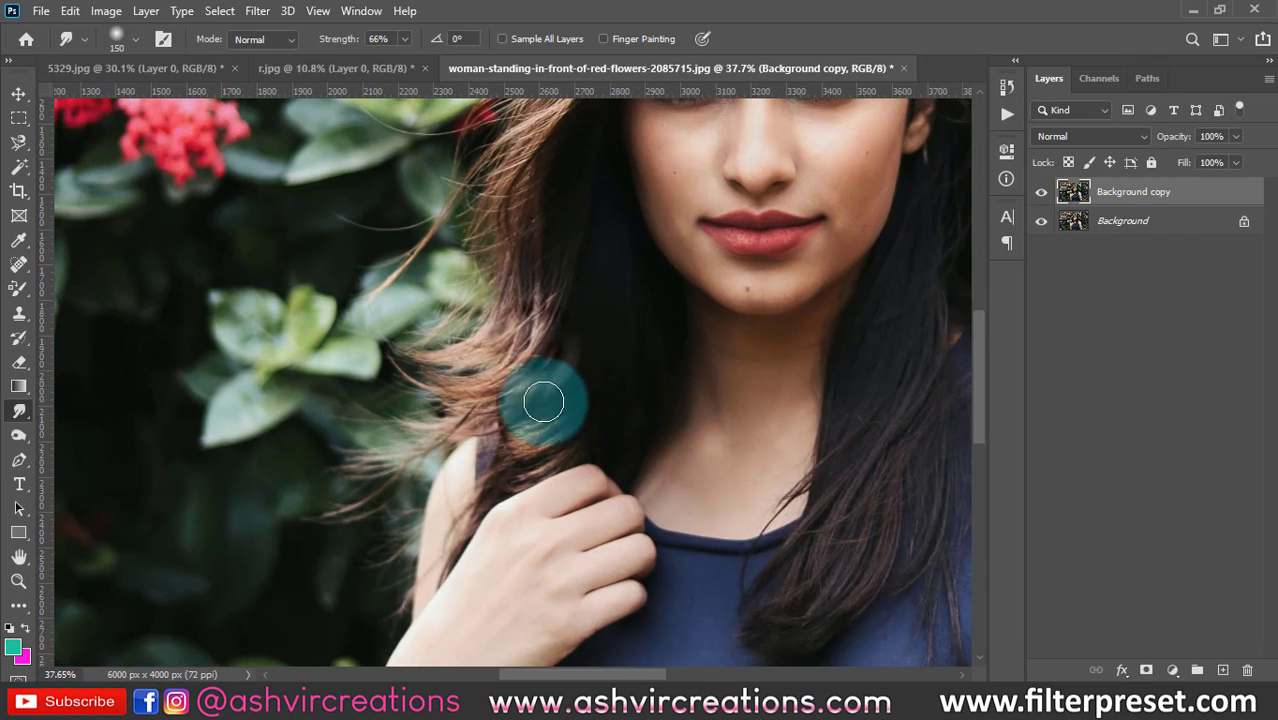
pyautogui.scroll(4, 371, 357)
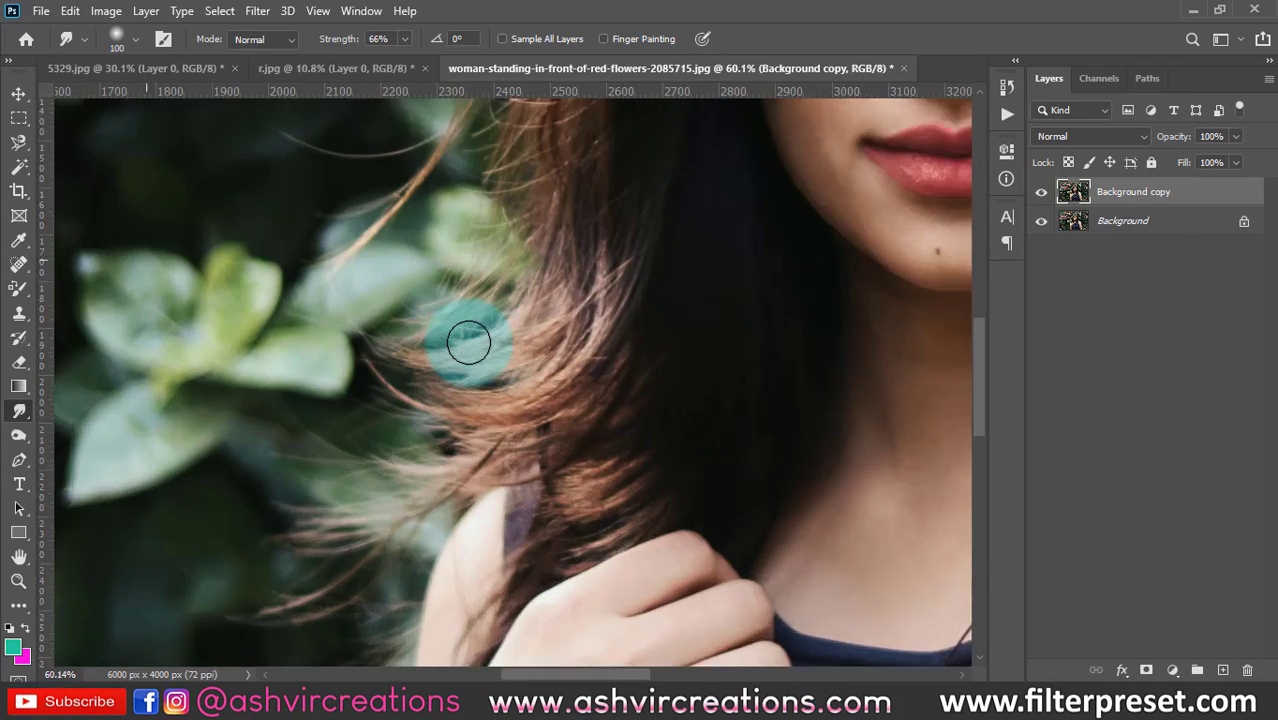
pyautogui.press('[')
pyautogui.press('[')
pyautogui.press('[')
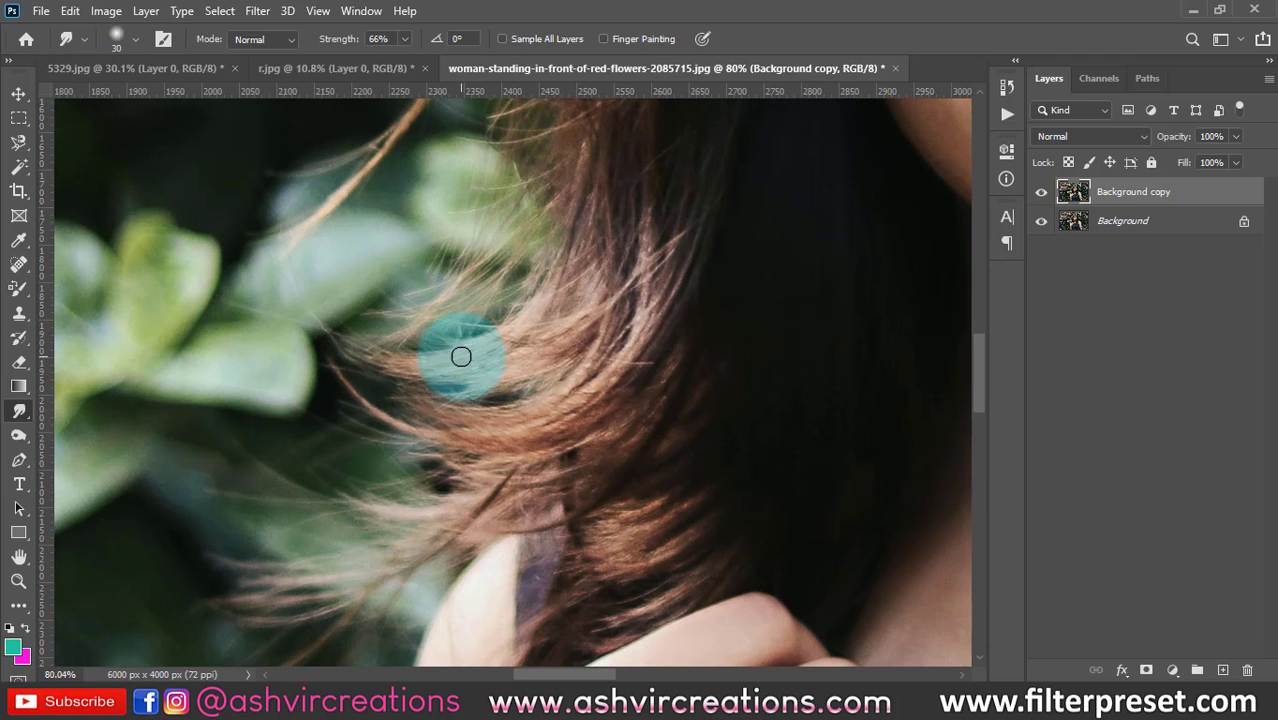
pyautogui.moveTo(464, 356); pyautogui.dragTo(346, 345)
pyautogui.press('[')
pyautogui.moveTo(496, 391); pyautogui.dragTo(345, 374)
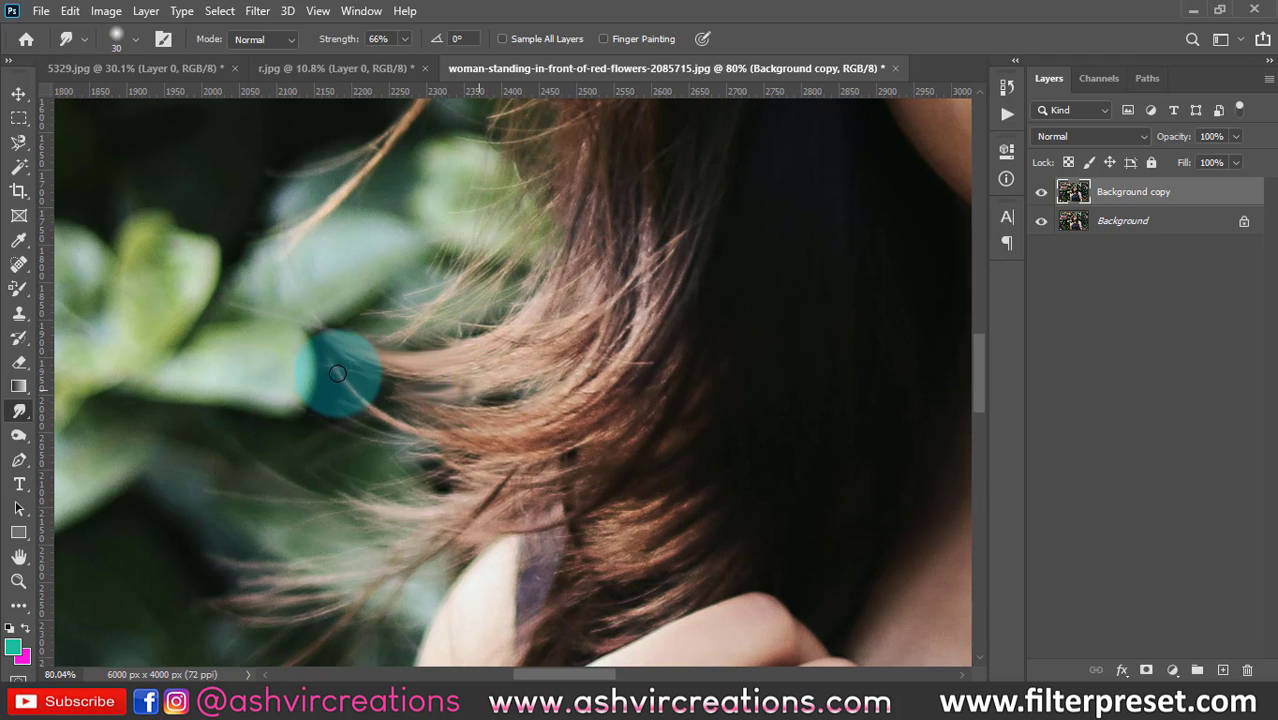
pyautogui.moveTo(484, 397); pyautogui.dragTo(342, 399)
pyautogui.moveTo(491, 434); pyautogui.dragTo(375, 508)
pyautogui.moveTo(508, 462); pyautogui.dragTo(458, 505)
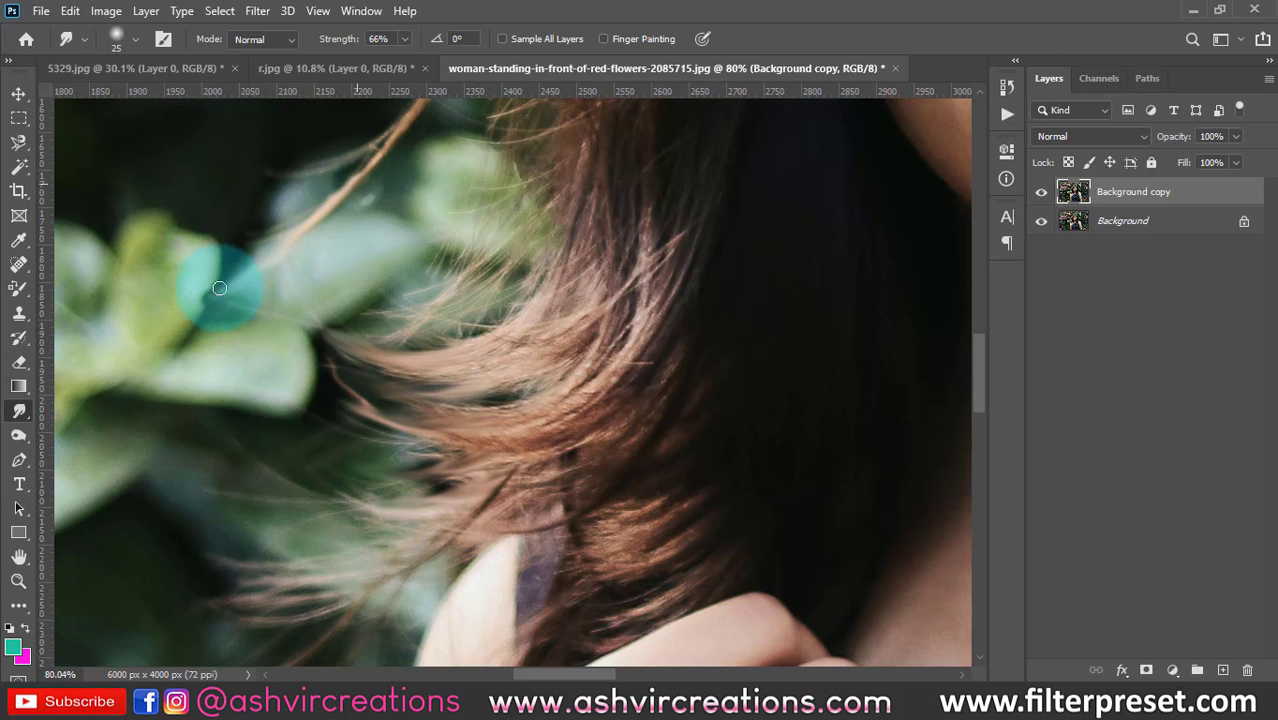
pyautogui.moveTo(528, 363); pyautogui.dragTo(362, 408)
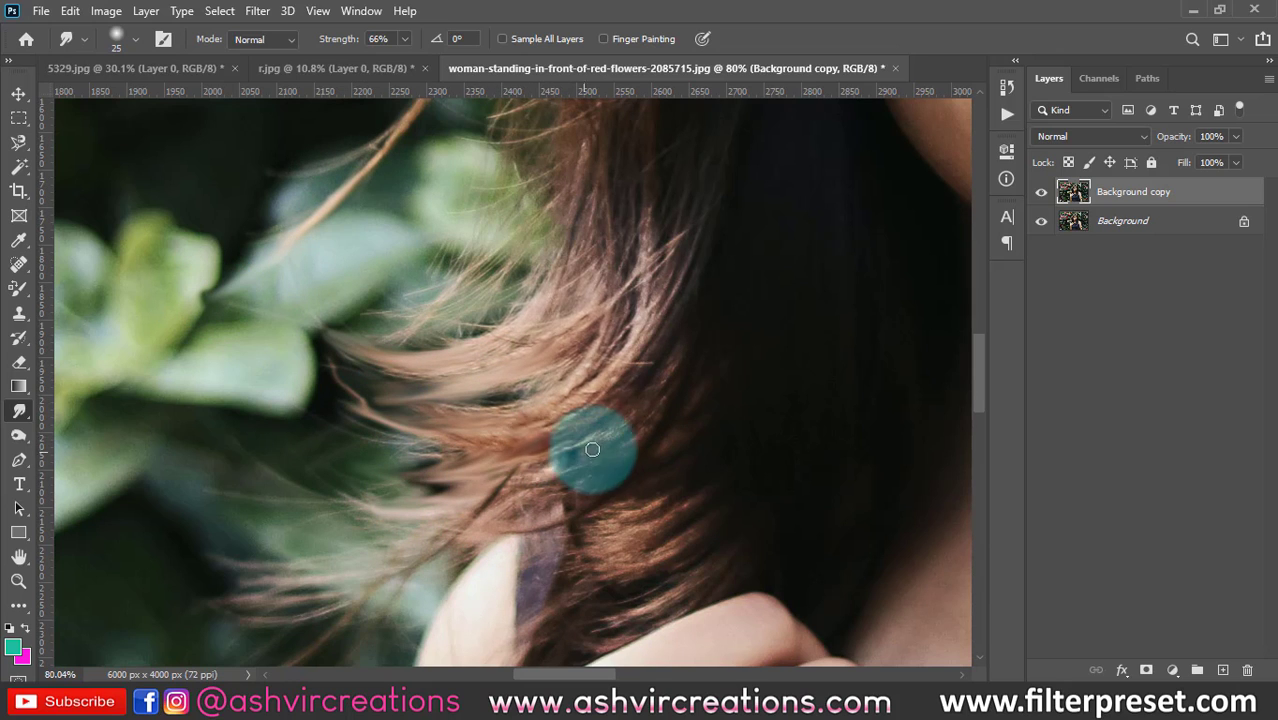
pyautogui.moveTo(585, 437)
pyautogui.mouseDown()
pyautogui.moveTo(450, 545)
pyautogui.moveTo(651, 452)
pyautogui.moveTo(607, 495)
pyautogui.moveTo(499, 528)
pyautogui.moveTo(690, 484)
pyautogui.moveTo(638, 541)
pyautogui.moveTo(582, 562)
pyautogui.moveTo(713, 464)
pyautogui.moveTo(582, 552)
pyautogui.moveTo(767, 442)
pyautogui.moveTo(557, 571)
pyautogui.moveTo(757, 454)
pyautogui.moveTo(533, 600)
pyautogui.moveTo(792, 377)
pyautogui.moveTo(394, 391)
pyautogui.mouseUp()
# Step: Smudge the hair strands hanging over the blue top downward with the 25 px brush
pyautogui.moveTo(736, 351); pyautogui.dragTo(362, 154)
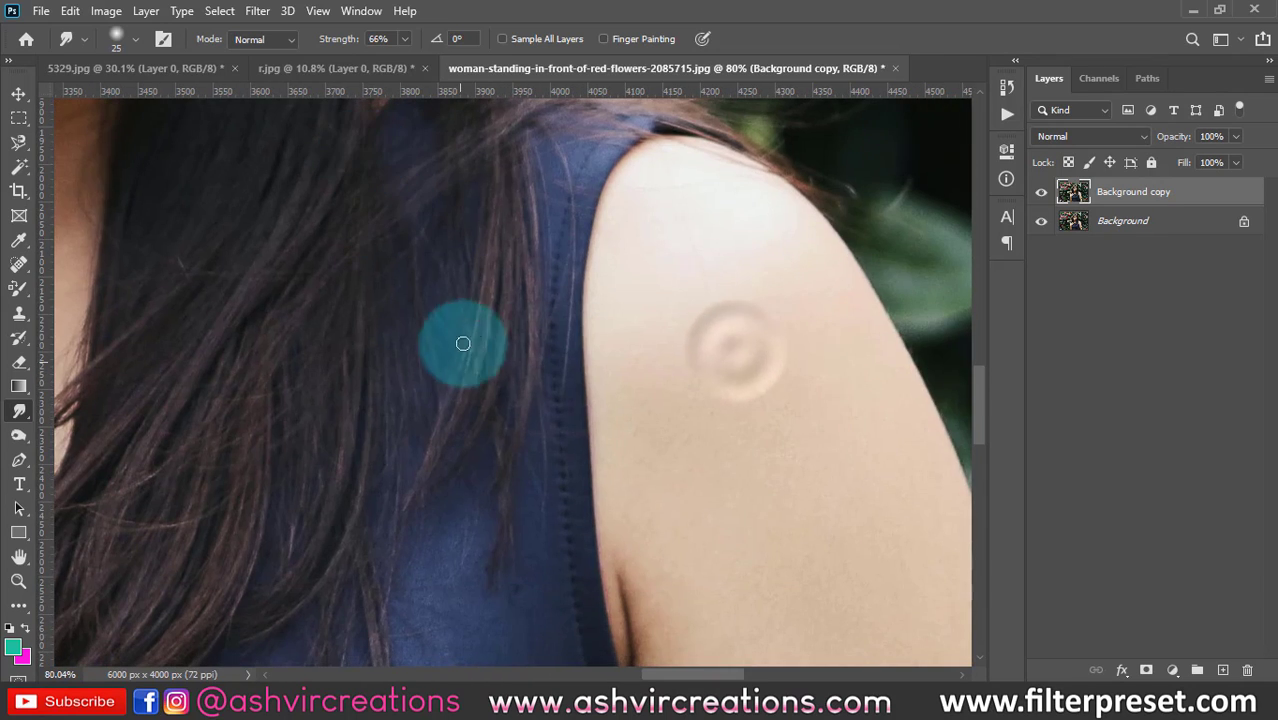
pyautogui.moveTo(487, 345); pyautogui.dragTo(443, 512)
pyautogui.moveTo(514, 234); pyautogui.dragTo(436, 629)
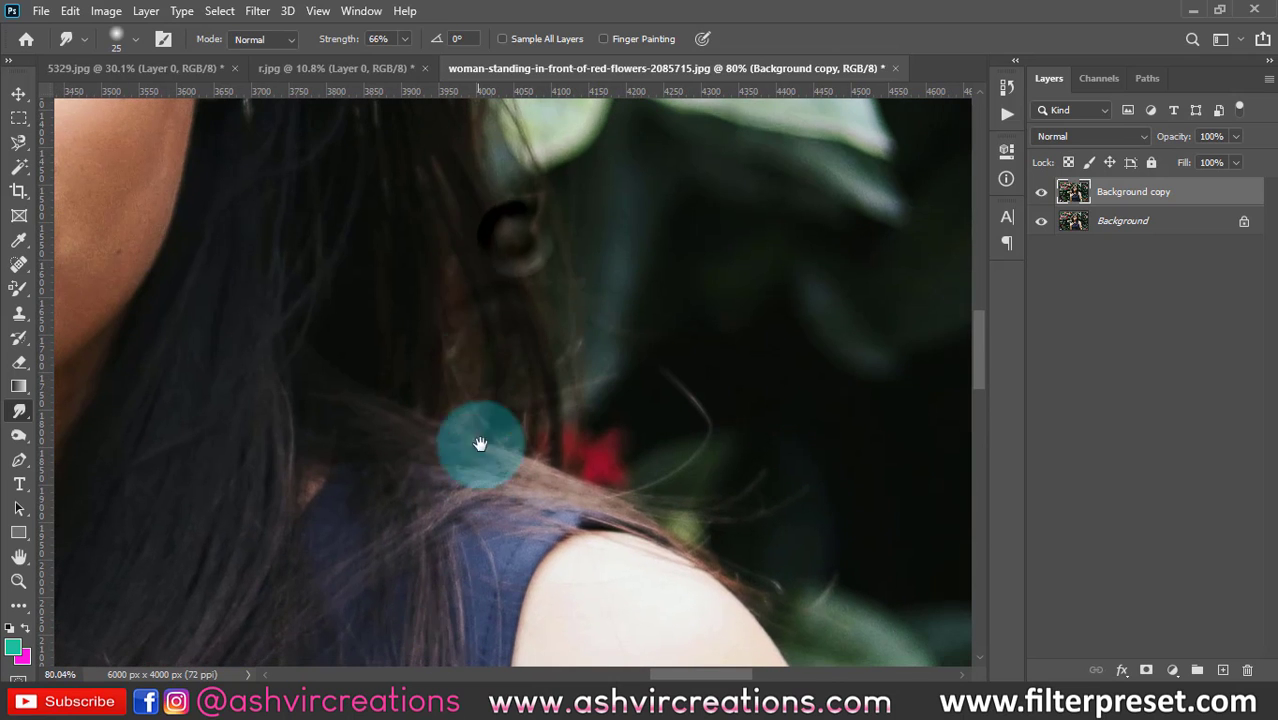
pyautogui.scroll(-2, 526, 410)
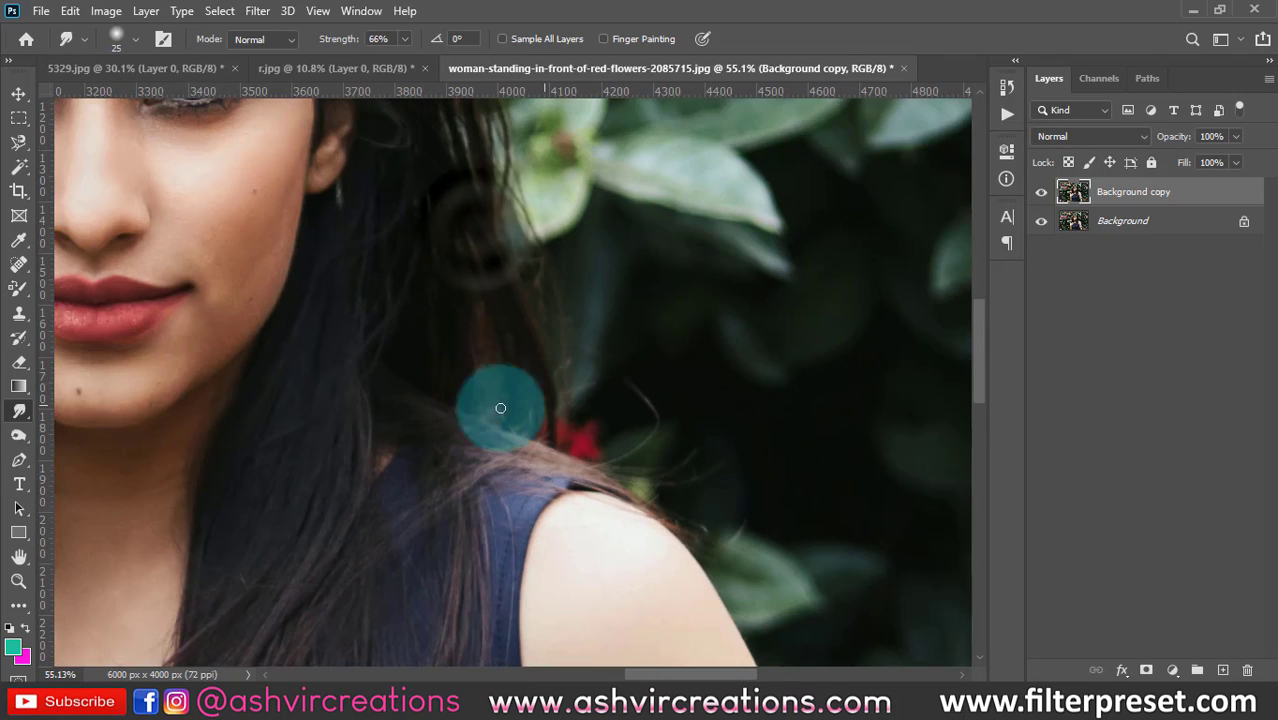
# Step: Switch to the Dodge tool and bring the woman's face and shoulder back into view
pyautogui.rightClick(15, 415)
pyautogui.click(16, 440)
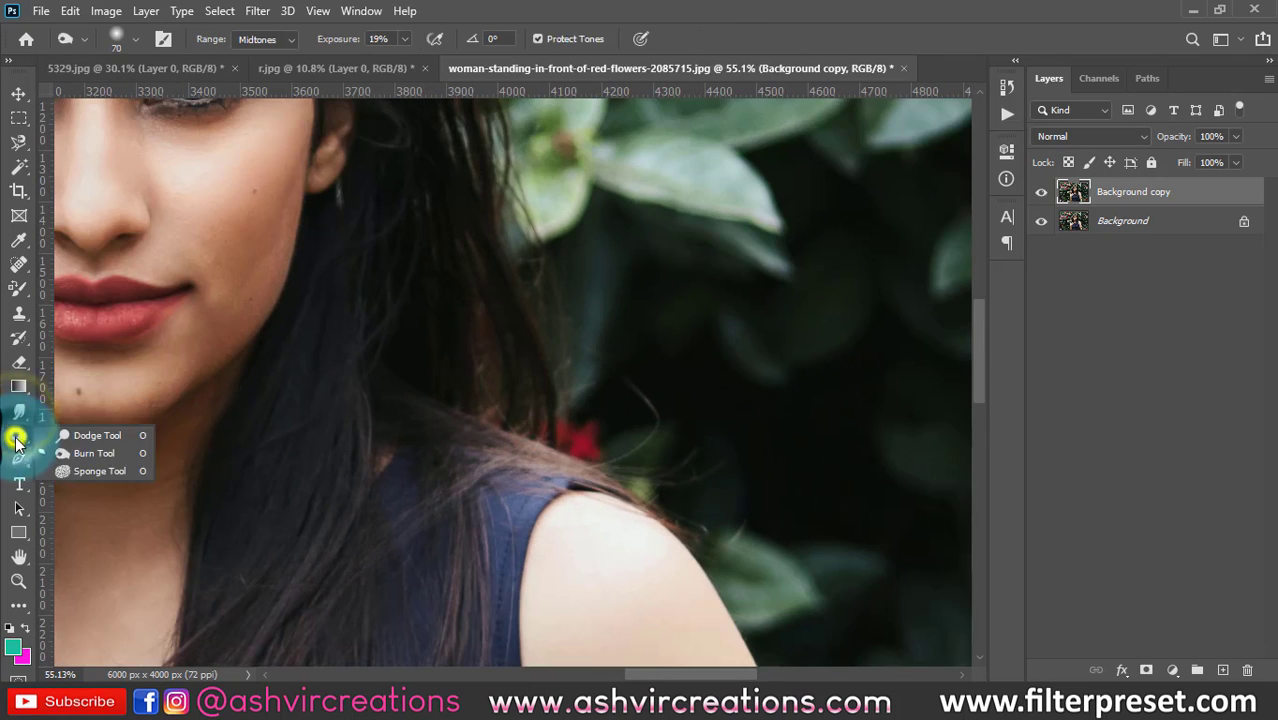
pyautogui.click(77, 435)
pyautogui.scroll(-2, 182, 426)
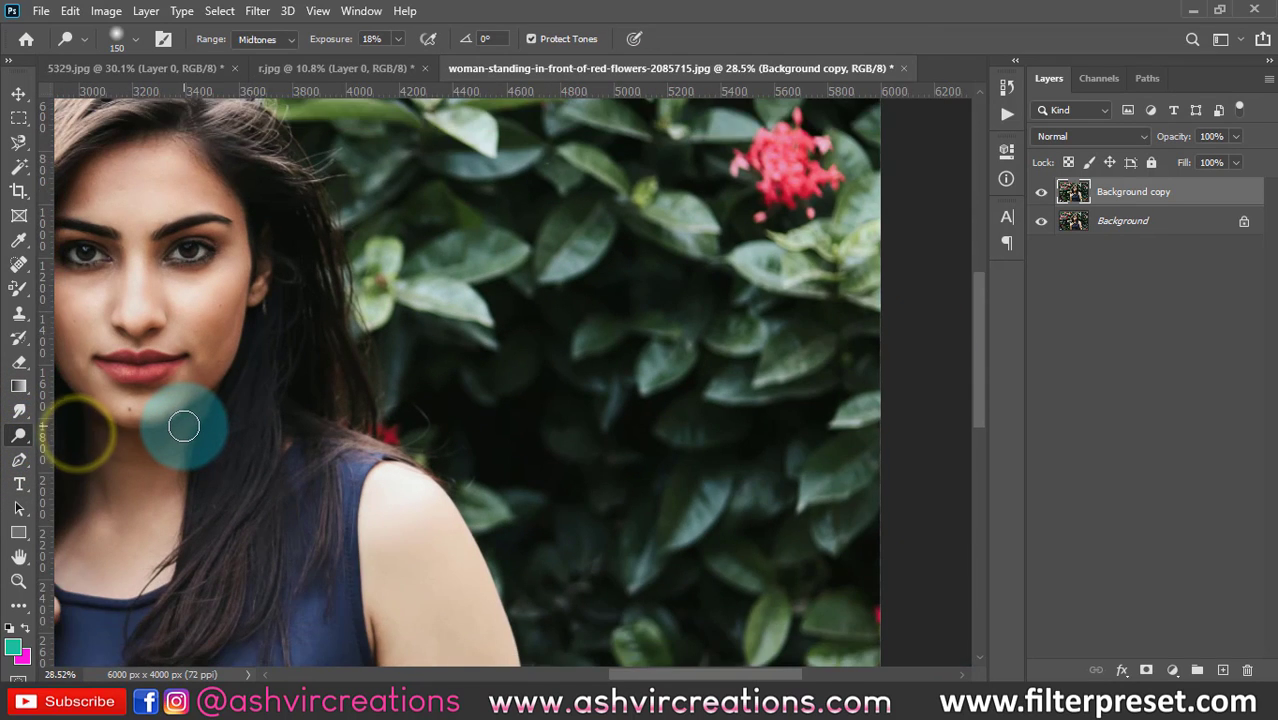
pyautogui.scroll(1, 182, 421)
pyautogui.moveTo(435, 371); pyautogui.dragTo(692, 412)
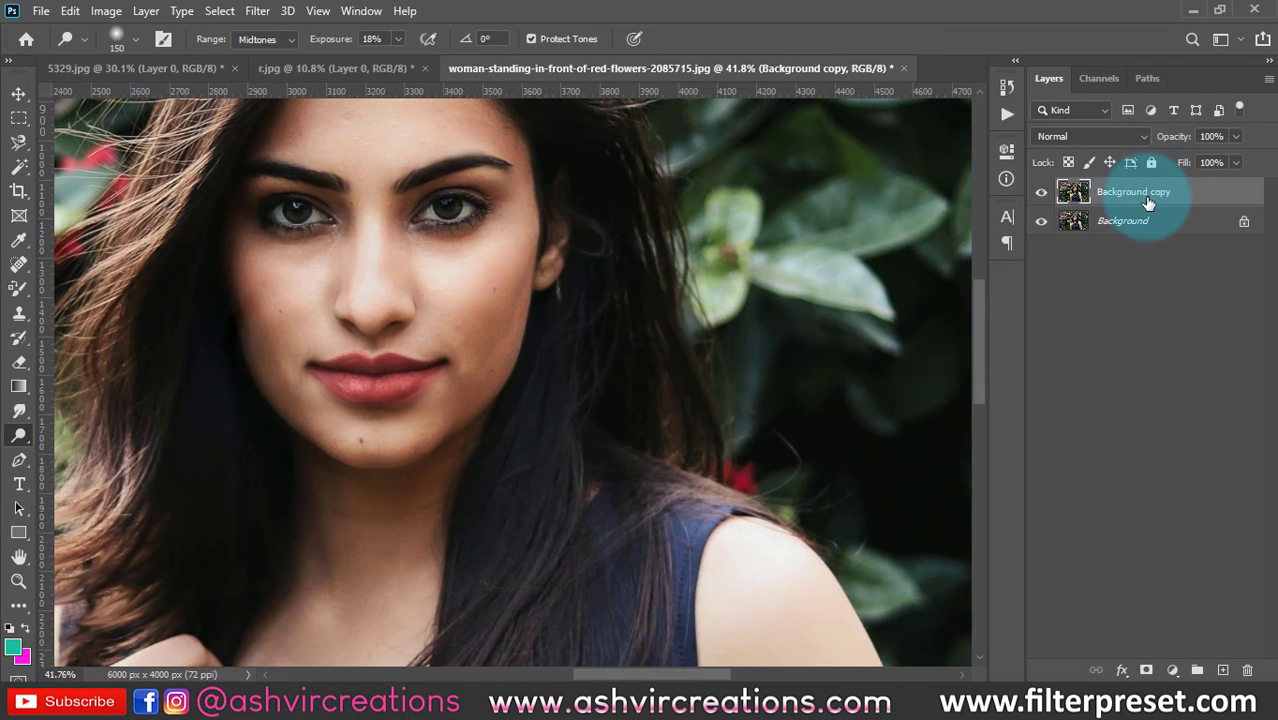
# Step: Delete the Background copy layer and duplicate the Background layer as a fresh retouching layer
pyautogui.moveTo(1146, 200); pyautogui.dragTo(1247, 669)
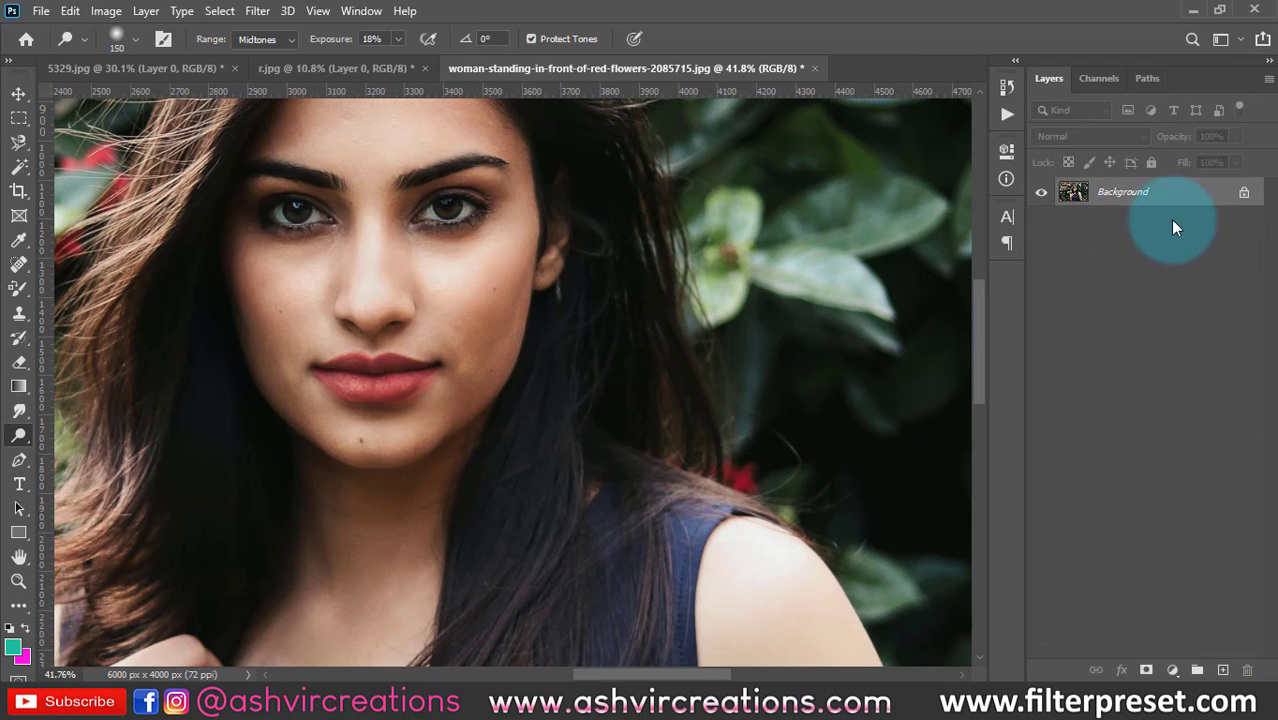
pyautogui.click(1145, 193)
pyautogui.hotkey('ctrl', 'j')
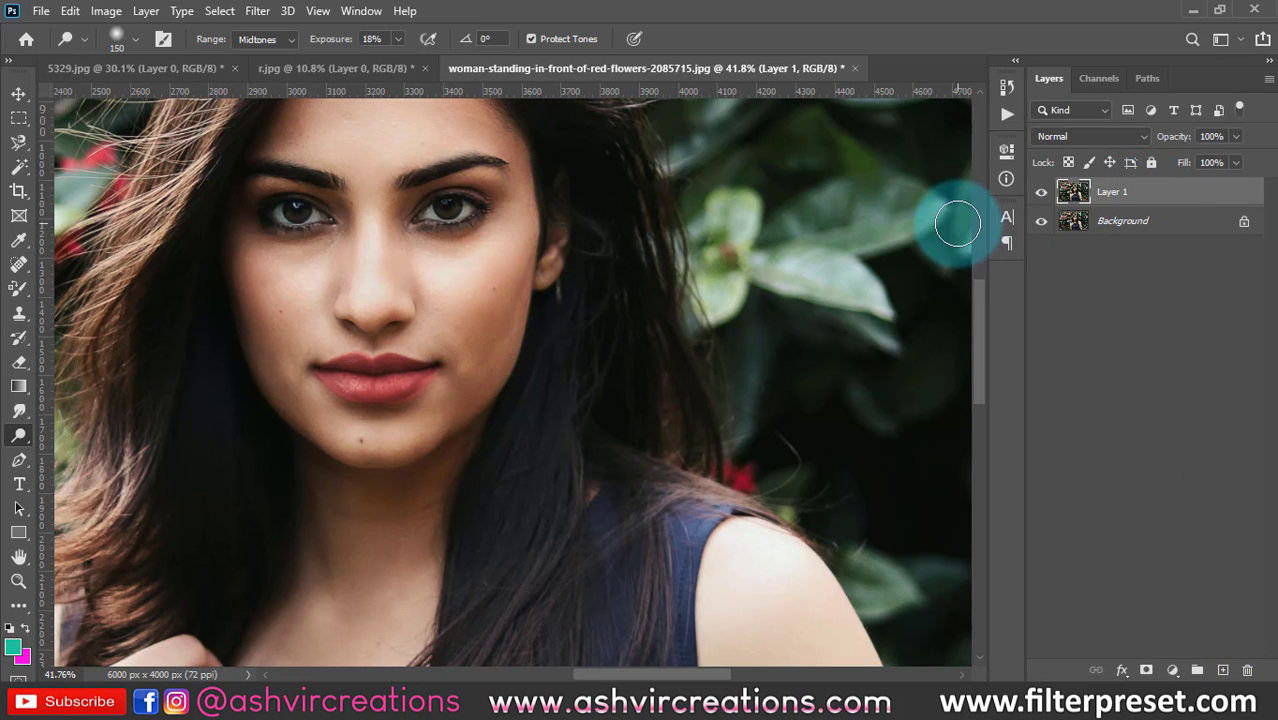
# Step: Dodge the midtones on the woman's cheeks and chin at 21% exposure, using 175 px and 125 px brush sizes
pyautogui.scroll(3, 366, 214)
pyautogui.scroll(-4, 351, 220)
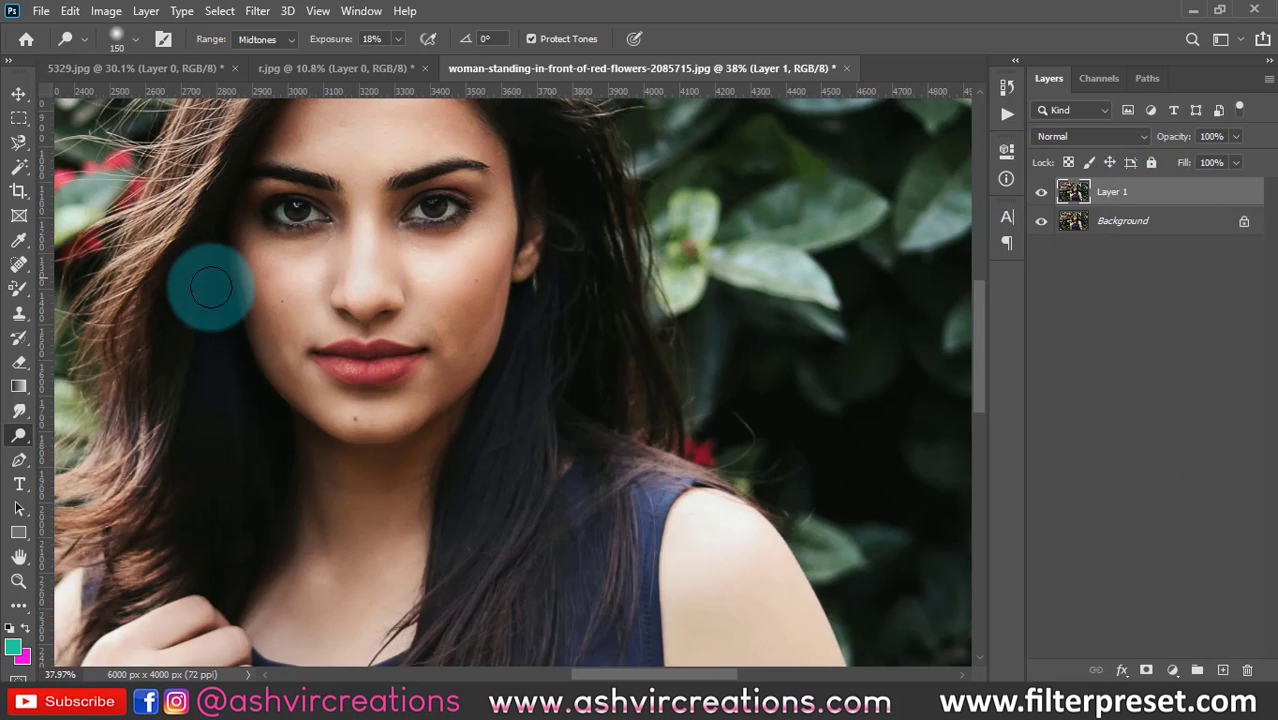
pyautogui.scroll(-10, 180, 262)
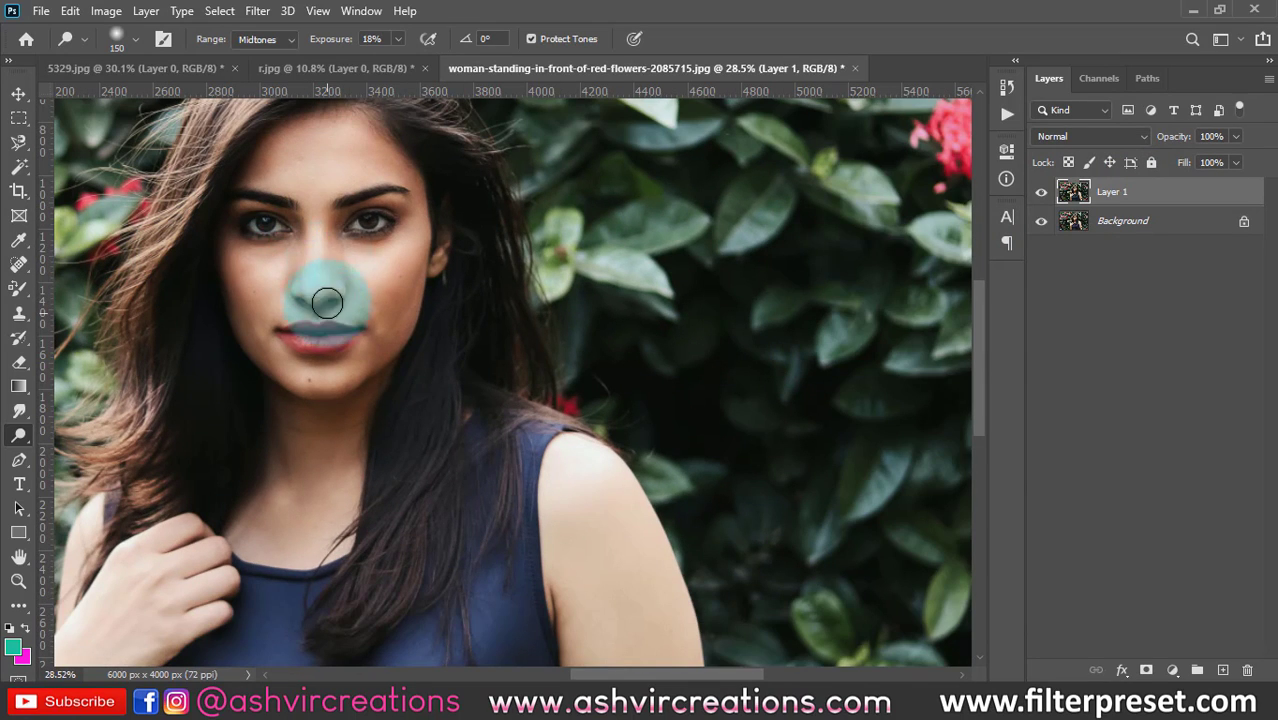
pyautogui.scroll(2, 353, 238)
pyautogui.press(']')
pyautogui.press(']')
pyautogui.press(']')
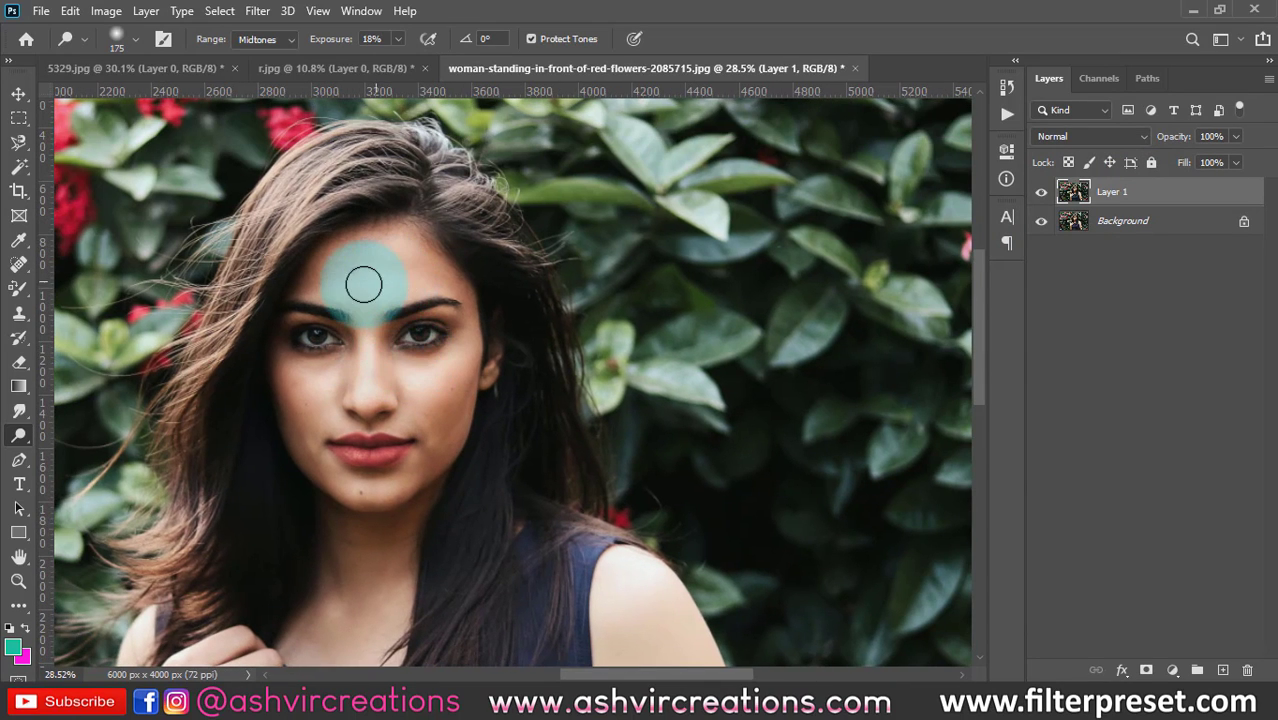
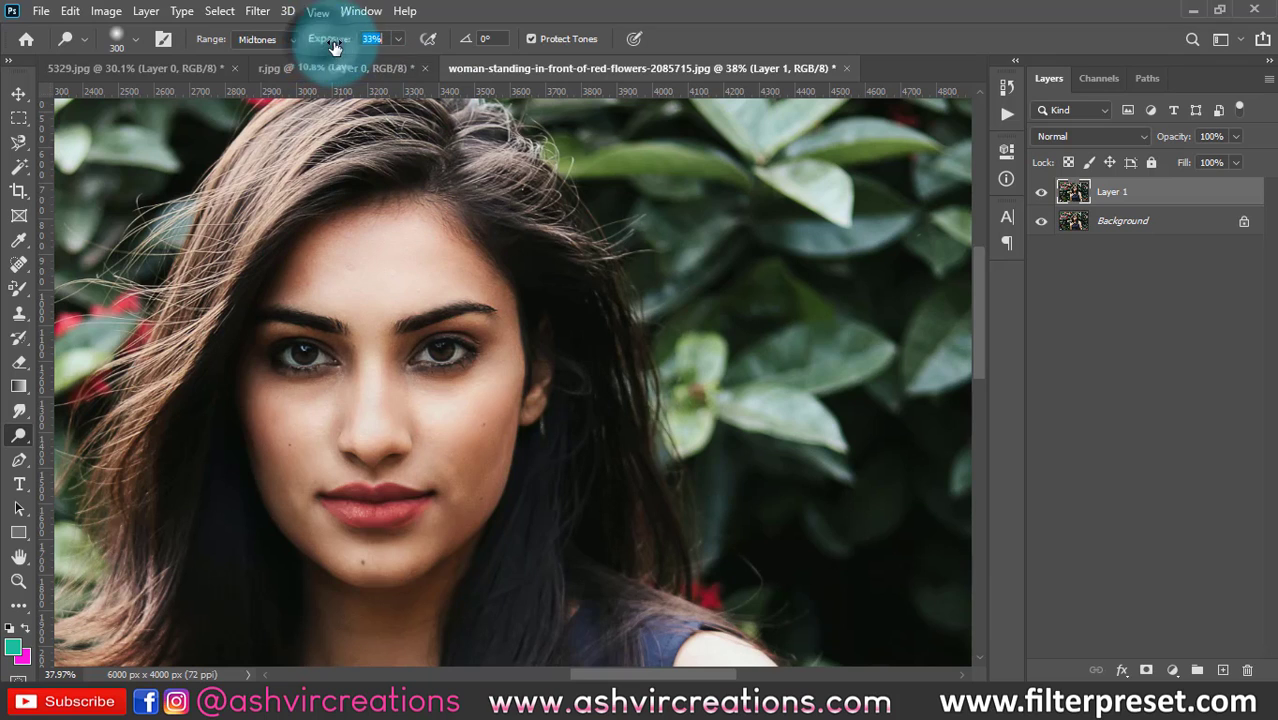
pyautogui.moveTo(336, 47); pyautogui.dragTo(322, 47)
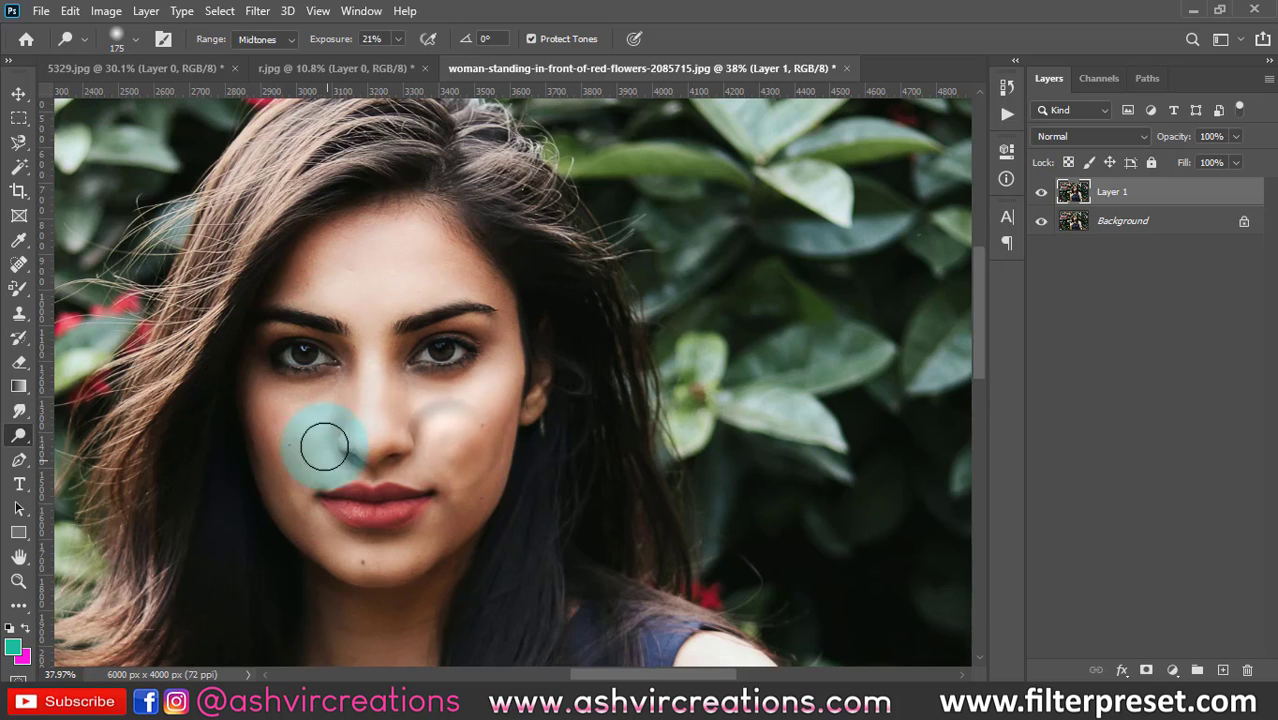
pyautogui.press('[')
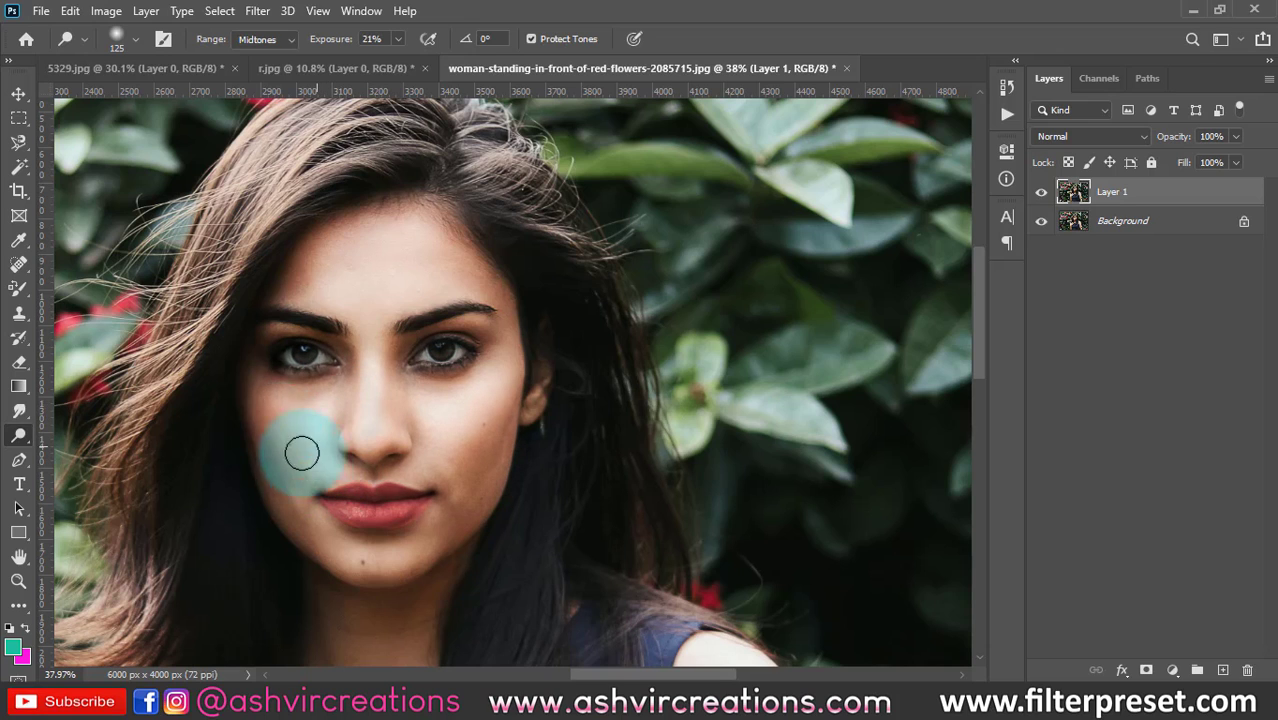
pyautogui.moveTo(269, 405)
pyautogui.mouseDown()
pyautogui.moveTo(321, 413)
pyautogui.moveTo(326, 400)
pyautogui.moveTo(255, 391)
pyautogui.moveTo(297, 421)
pyautogui.moveTo(300, 457)
pyautogui.moveTo(322, 431)
pyautogui.mouseUp()
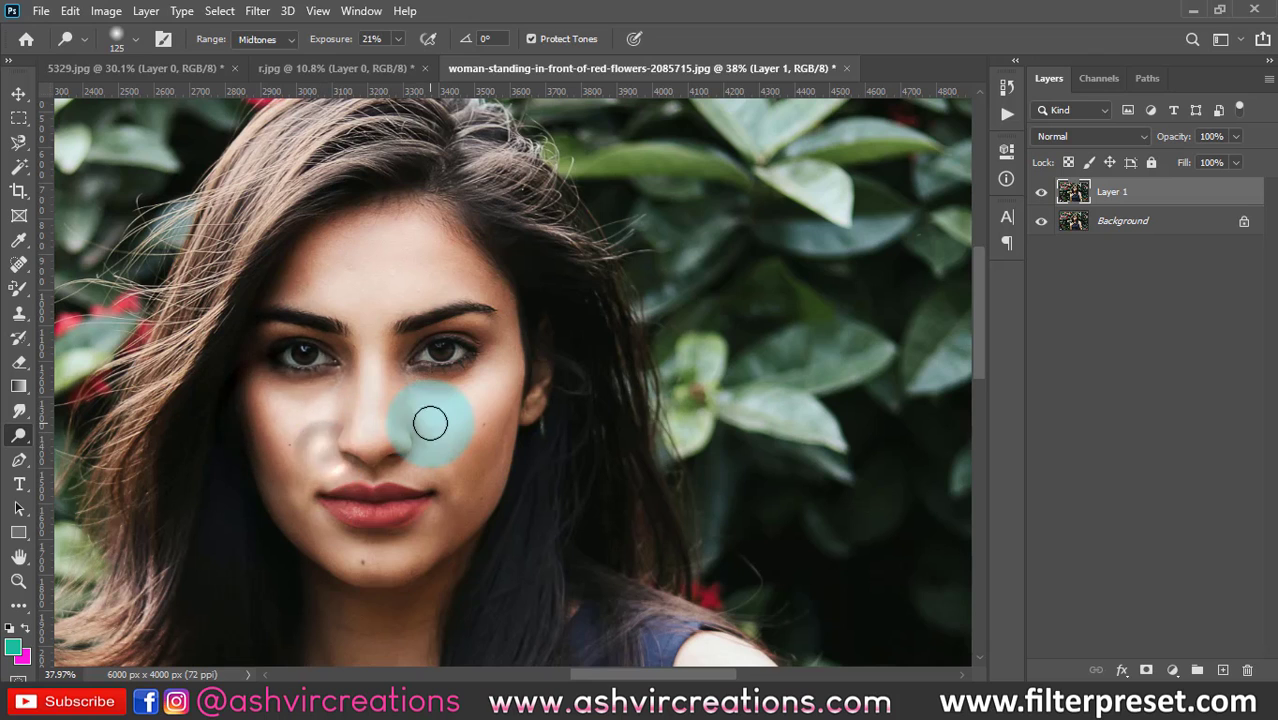
pyautogui.moveTo(407, 545)
pyautogui.mouseDown()
pyautogui.moveTo(317, 516)
pyautogui.moveTo(419, 528)
pyautogui.moveTo(462, 462)
pyautogui.moveTo(363, 549)
pyautogui.moveTo(282, 459)
pyautogui.moveTo(448, 531)
pyautogui.moveTo(431, 528)
pyautogui.moveTo(483, 445)
pyautogui.moveTo(414, 537)
pyautogui.moveTo(496, 414)
pyautogui.moveTo(448, 440)
pyautogui.moveTo(476, 445)
pyautogui.moveTo(414, 527)
pyautogui.moveTo(460, 448)
pyautogui.mouseUp()
# Step: Compare the face before and after dodging by repeatedly hiding and showing Layer 1
pyautogui.scroll(-4, 390, 496)
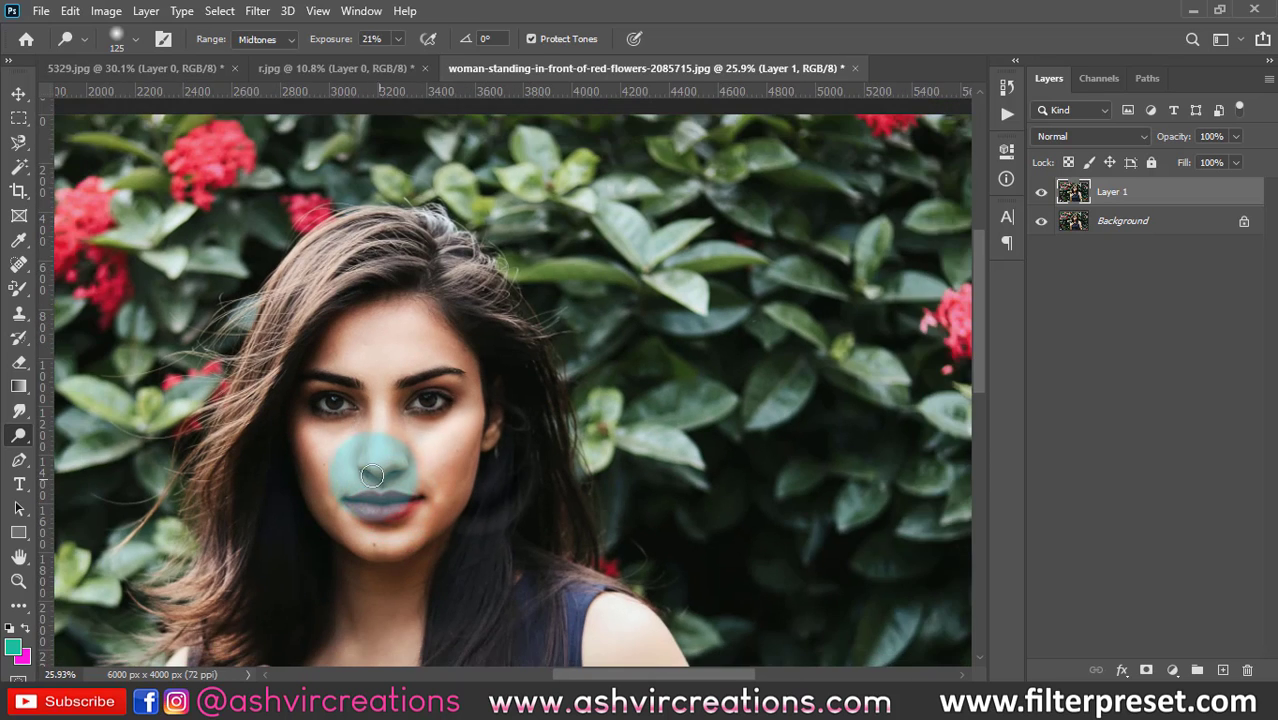
pyautogui.scroll(3, 374, 462)
pyautogui.moveTo(568, 428); pyautogui.dragTo(673, 354)
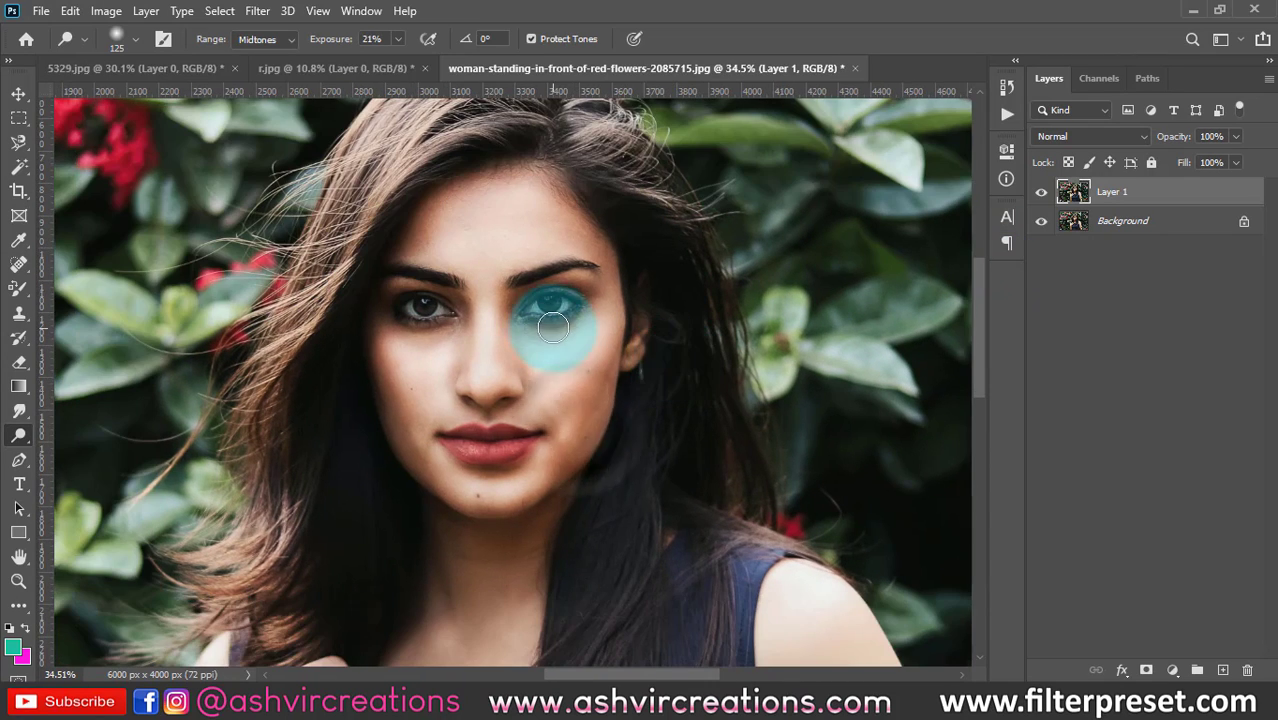
pyautogui.scroll(2, 548, 324)
pyautogui.click(1042, 194)
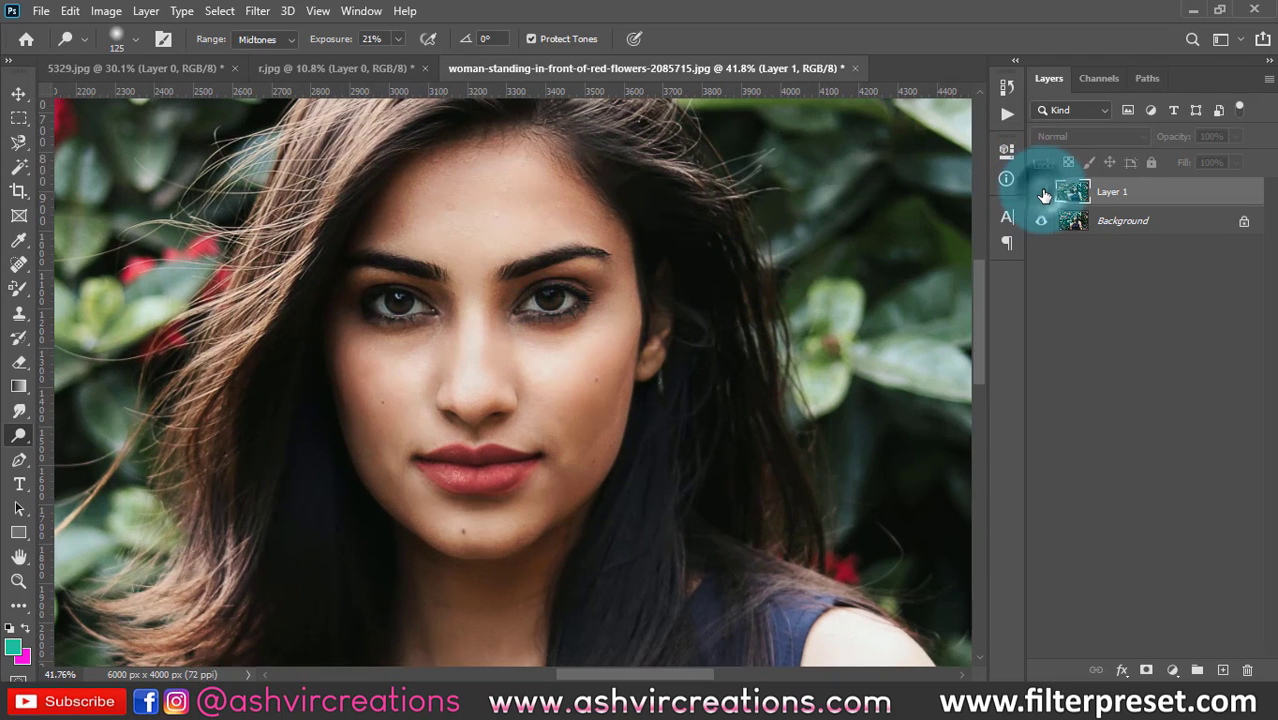
pyautogui.click(1042, 194)
pyautogui.click(1042, 194)
pyautogui.click(1043, 195)
pyautogui.click(1042, 194)
pyautogui.click(1043, 195)
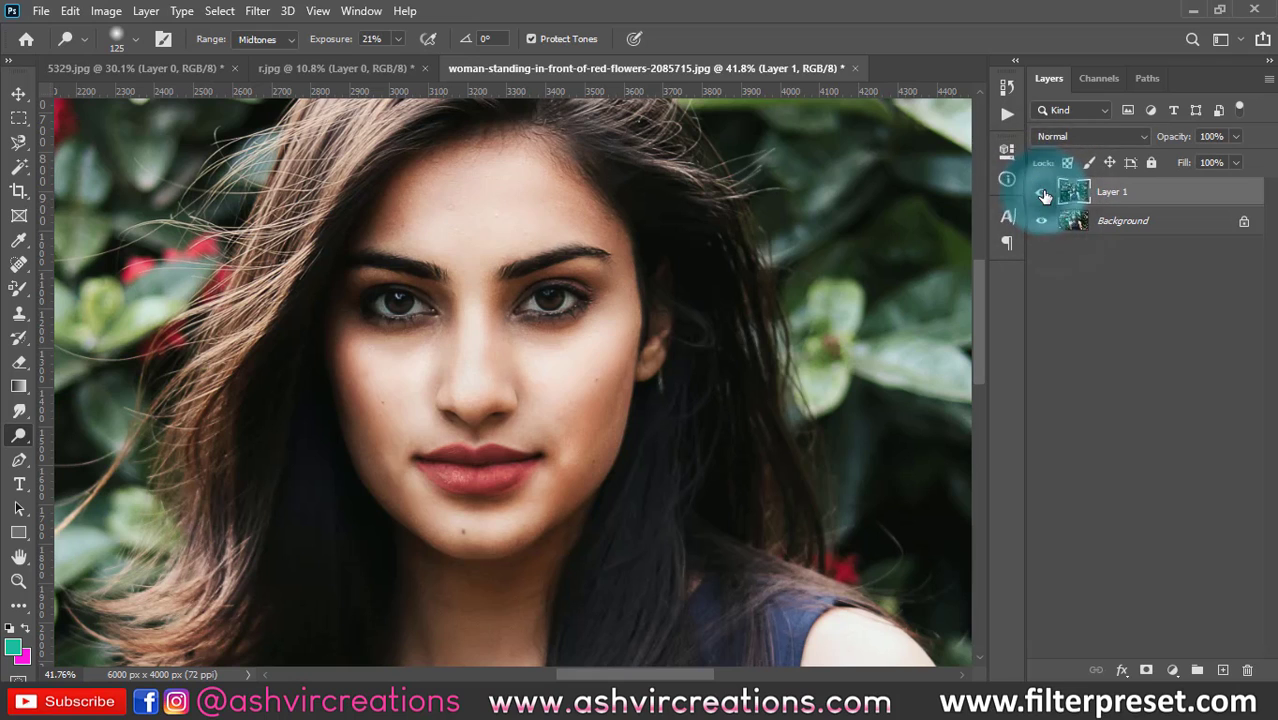
pyautogui.click(1042, 194)
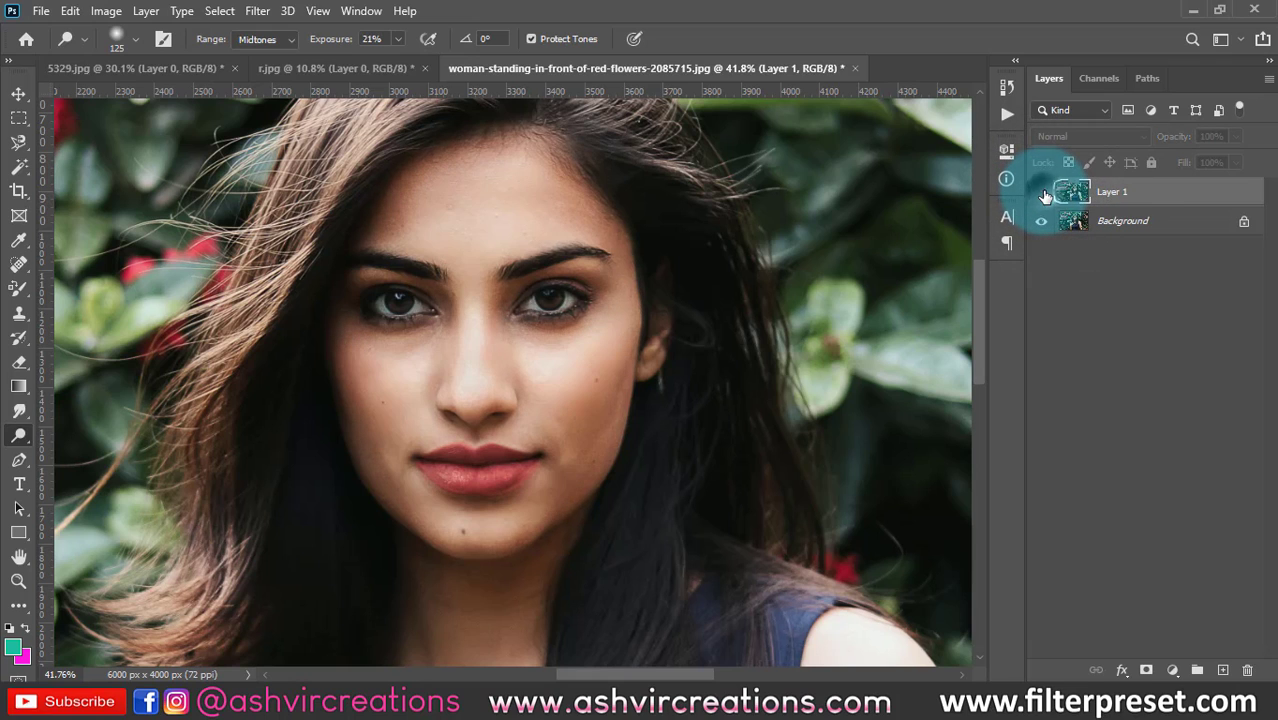
pyautogui.click(1042, 194)
# Step: Burn the midtones along the sides of the nose, the inner eye areas and the outer cheek at 19% exposure with 150 px and 125 px brushes
pyautogui.rightClick(28, 435)
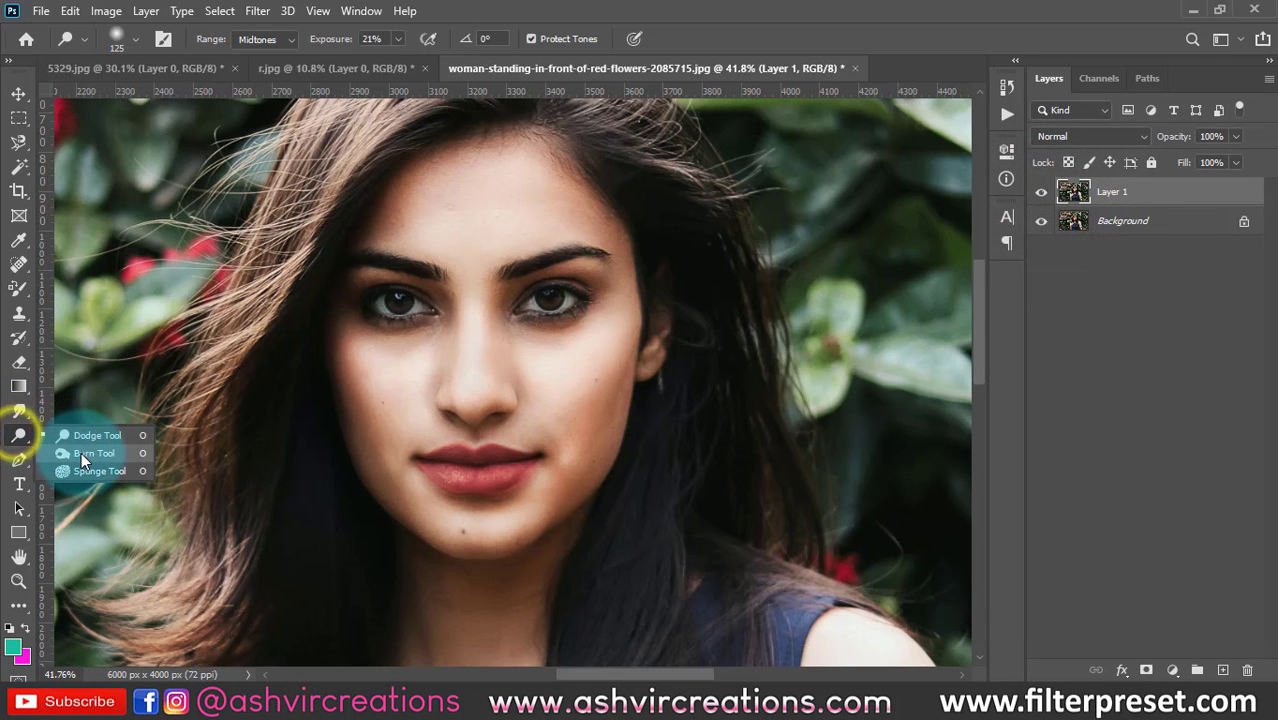
pyautogui.click(85, 453)
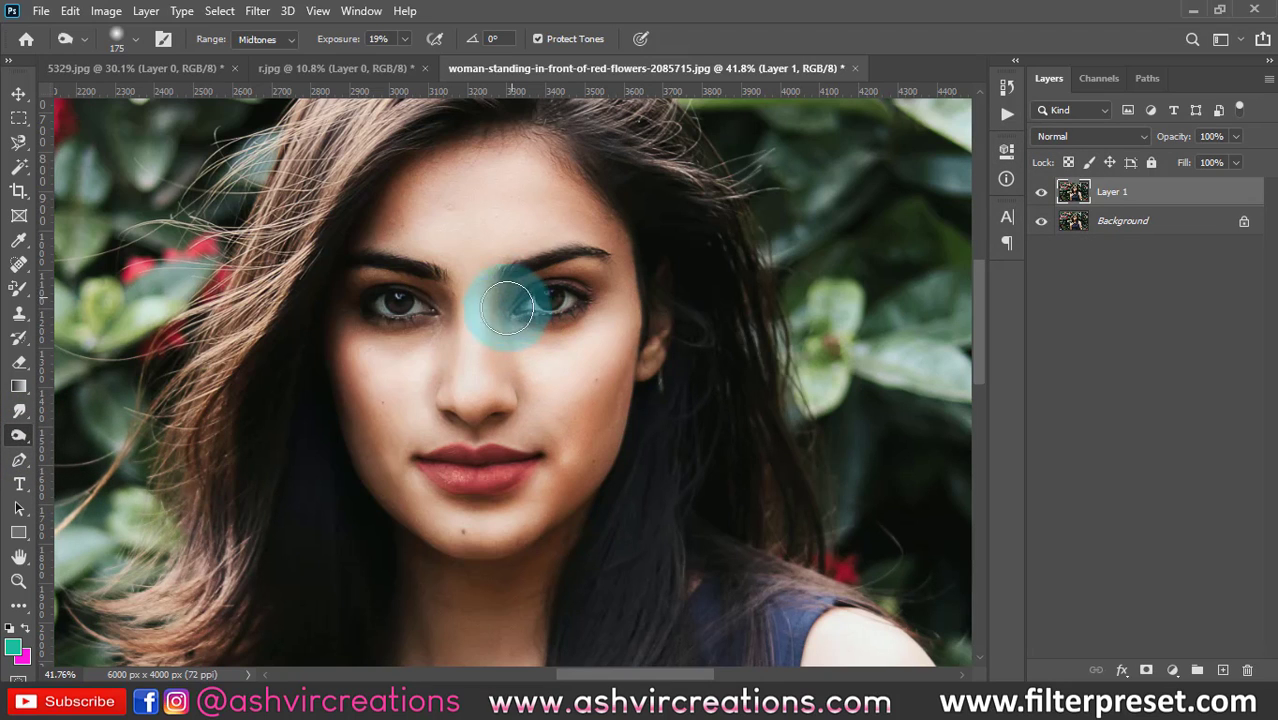
pyautogui.moveTo(507, 308)
pyautogui.mouseDown()
pyautogui.moveTo(513, 409)
pyautogui.moveTo(502, 306)
pyautogui.moveTo(514, 287)
pyautogui.moveTo(513, 413)
pyautogui.moveTo(459, 268)
pyautogui.mouseUp()
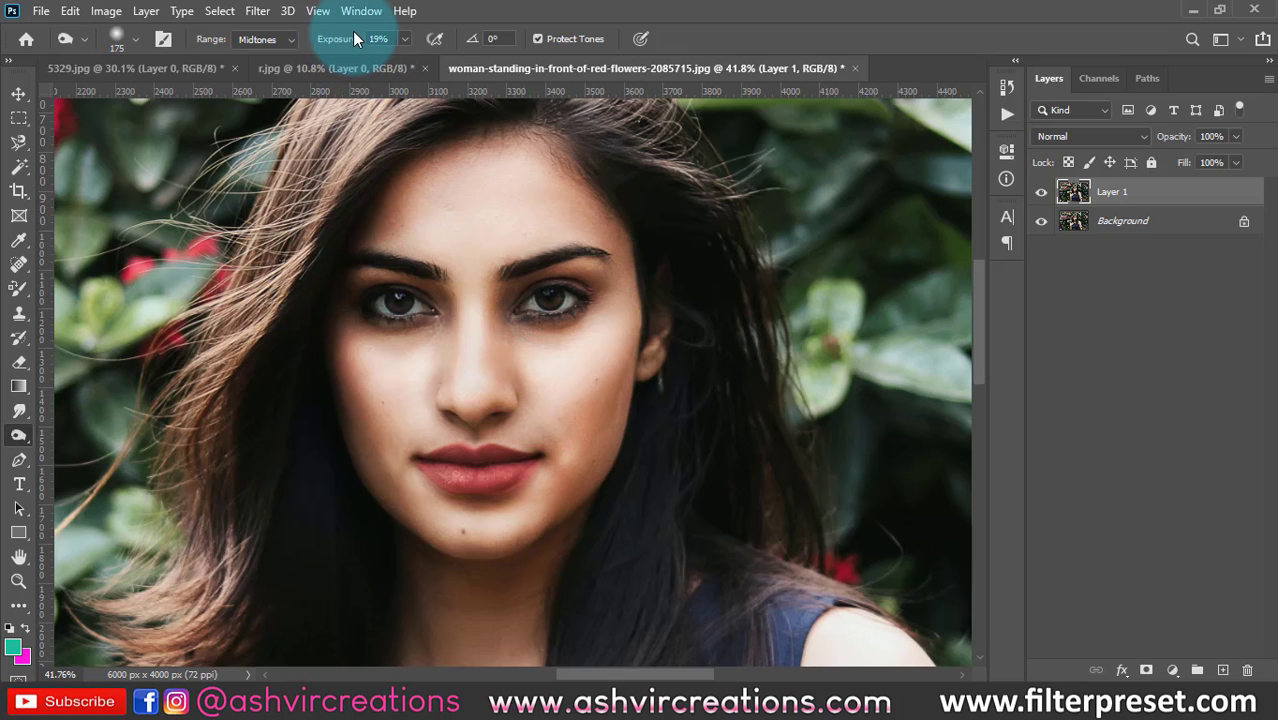
pyautogui.press('[')
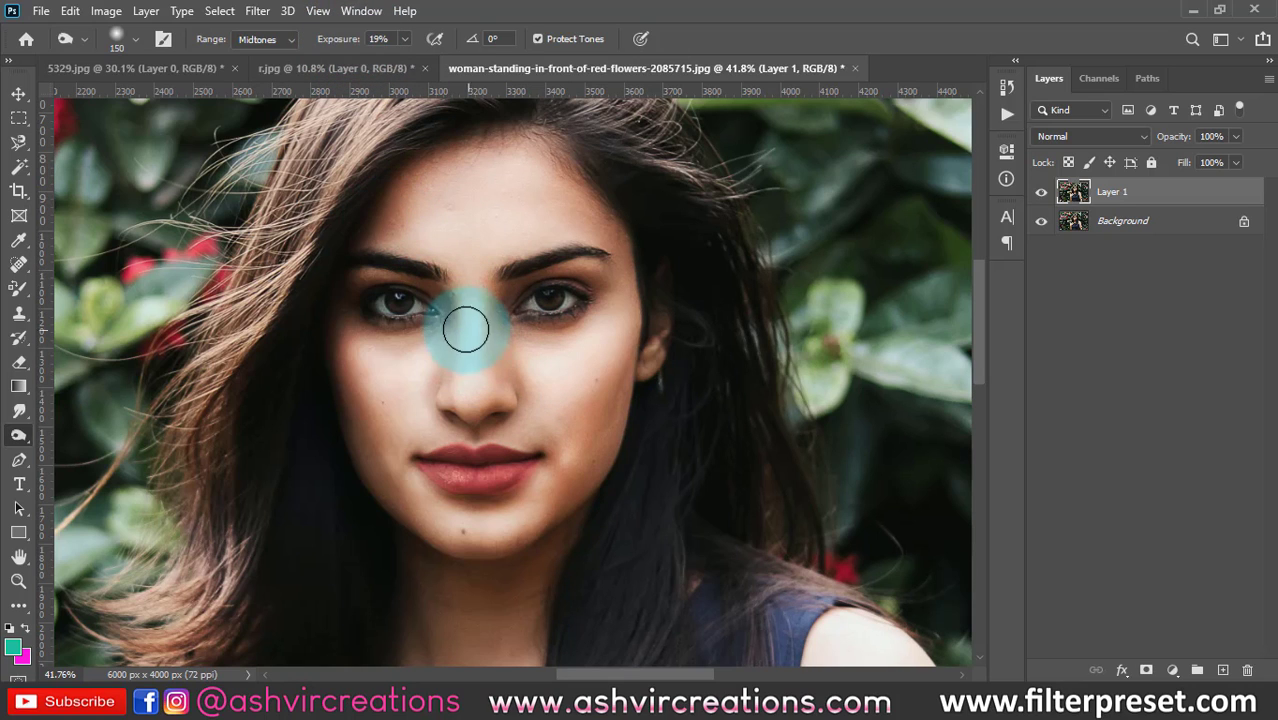
pyautogui.moveTo(447, 400)
pyautogui.mouseDown()
pyautogui.moveTo(447, 304)
pyautogui.moveTo(447, 410)
pyautogui.moveTo(442, 302)
pyautogui.moveTo(442, 376)
pyautogui.moveTo(444, 312)
pyautogui.moveTo(416, 301)
pyautogui.moveTo(361, 318)
pyautogui.moveTo(334, 367)
pyautogui.moveTo(413, 507)
pyautogui.moveTo(347, 418)
pyautogui.moveTo(430, 518)
pyautogui.moveTo(556, 471)
pyautogui.moveTo(638, 416)
pyautogui.moveTo(638, 368)
pyautogui.moveTo(572, 490)
pyautogui.moveTo(651, 316)
pyautogui.moveTo(629, 248)
pyautogui.moveTo(636, 310)
pyautogui.moveTo(550, 141)
pyautogui.moveTo(612, 241)
pyautogui.moveTo(472, 151)
pyautogui.moveTo(347, 245)
pyautogui.moveTo(519, 145)
pyautogui.moveTo(445, 148)
pyautogui.moveTo(584, 156)
pyautogui.moveTo(542, 212)
pyautogui.moveTo(515, 298)
pyautogui.mouseUp()
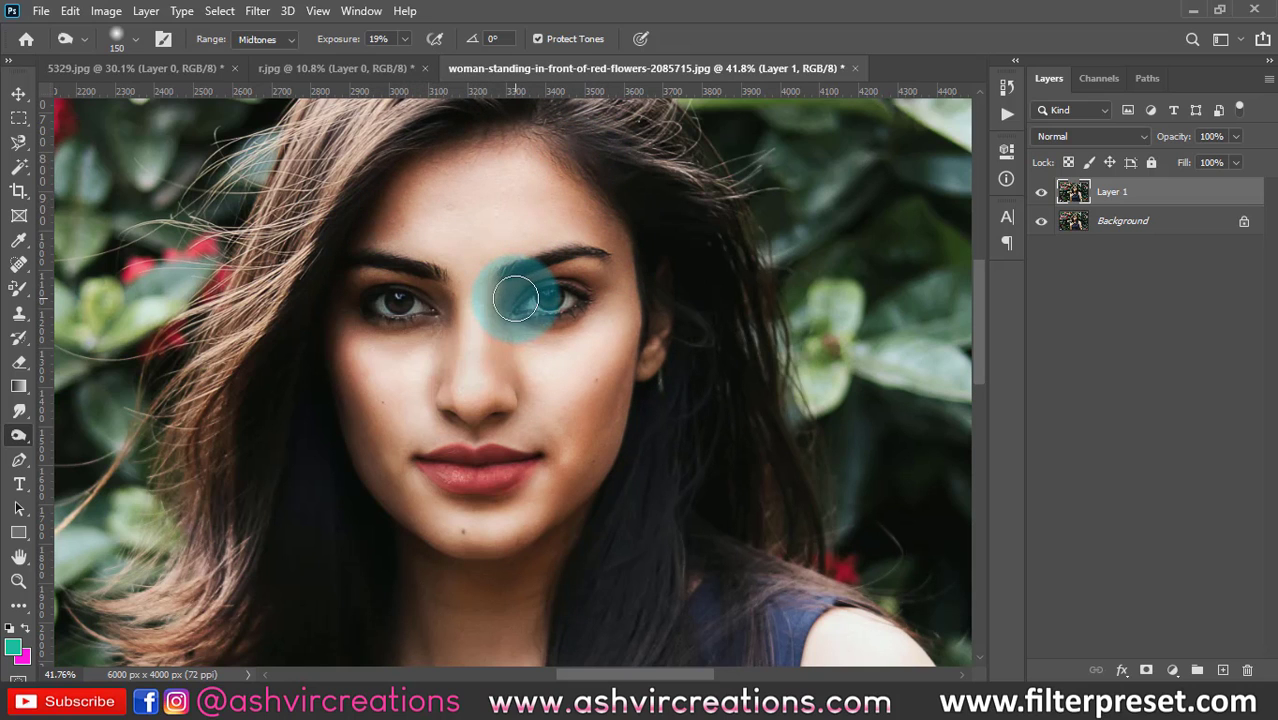
pyautogui.moveTo(508, 350)
pyautogui.mouseDown()
pyautogui.moveTo(519, 408)
pyautogui.moveTo(503, 277)
pyautogui.moveTo(426, 411)
pyautogui.moveTo(442, 401)
pyautogui.moveTo(449, 291)
pyautogui.moveTo(470, 448)
pyautogui.moveTo(455, 421)
pyautogui.moveTo(500, 411)
pyautogui.moveTo(421, 439)
pyautogui.moveTo(413, 460)
pyautogui.moveTo(435, 488)
pyautogui.moveTo(507, 507)
pyautogui.moveTo(541, 468)
pyautogui.moveTo(459, 499)
pyautogui.moveTo(369, 449)
pyautogui.moveTo(351, 421)
pyautogui.moveTo(412, 528)
pyautogui.moveTo(572, 515)
pyautogui.moveTo(618, 403)
pyautogui.moveTo(549, 535)
pyautogui.moveTo(593, 410)
pyautogui.moveTo(582, 493)
pyautogui.moveTo(580, 456)
pyautogui.moveTo(432, 506)
pyautogui.moveTo(446, 485)
pyautogui.moveTo(599, 461)
pyautogui.moveTo(525, 596)
pyautogui.moveTo(534, 486)
pyautogui.moveTo(475, 571)
pyautogui.moveTo(433, 480)
pyautogui.moveTo(429, 601)
pyautogui.moveTo(456, 491)
pyautogui.moveTo(487, 560)
pyautogui.moveTo(541, 568)
pyautogui.moveTo(560, 607)
pyautogui.moveTo(558, 507)
pyautogui.mouseUp()
pyautogui.scroll(-2, 558, 507)
pyautogui.scroll(4, 558, 507)
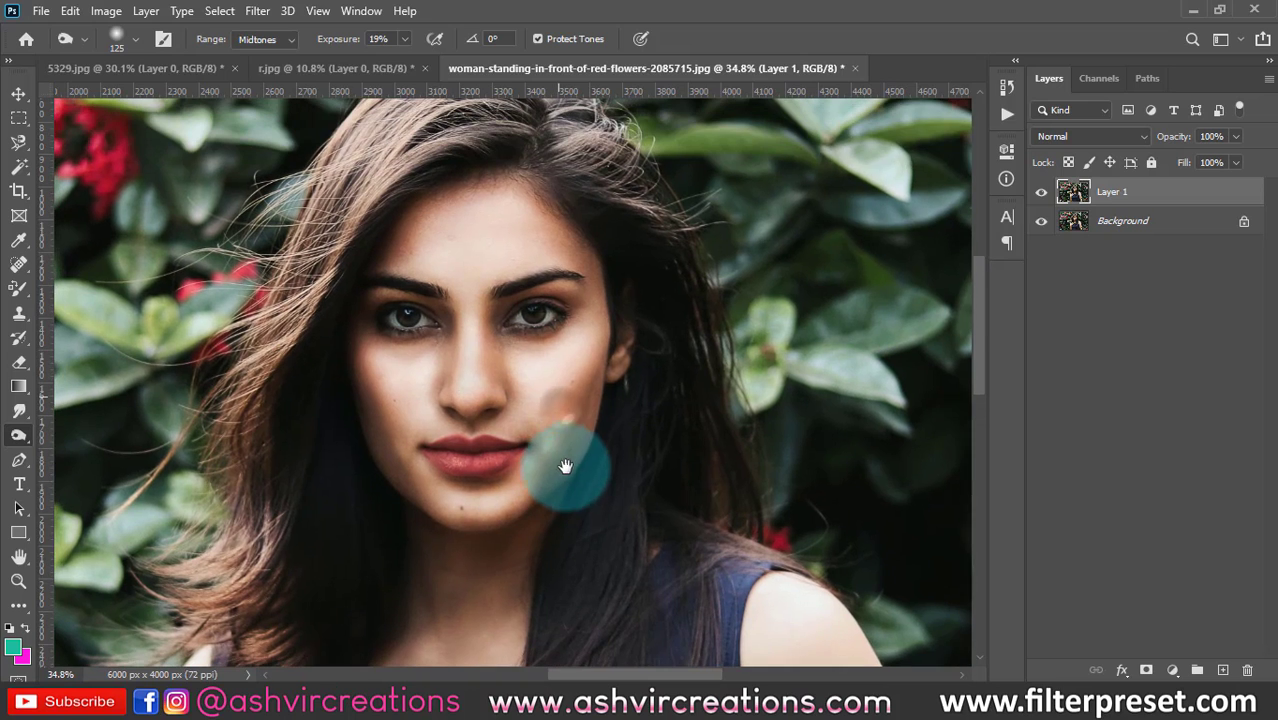
# Step: Check the combined dodge and burn contouring against the original by toggling Layer 1's visibility several times
pyautogui.click(1041, 192)
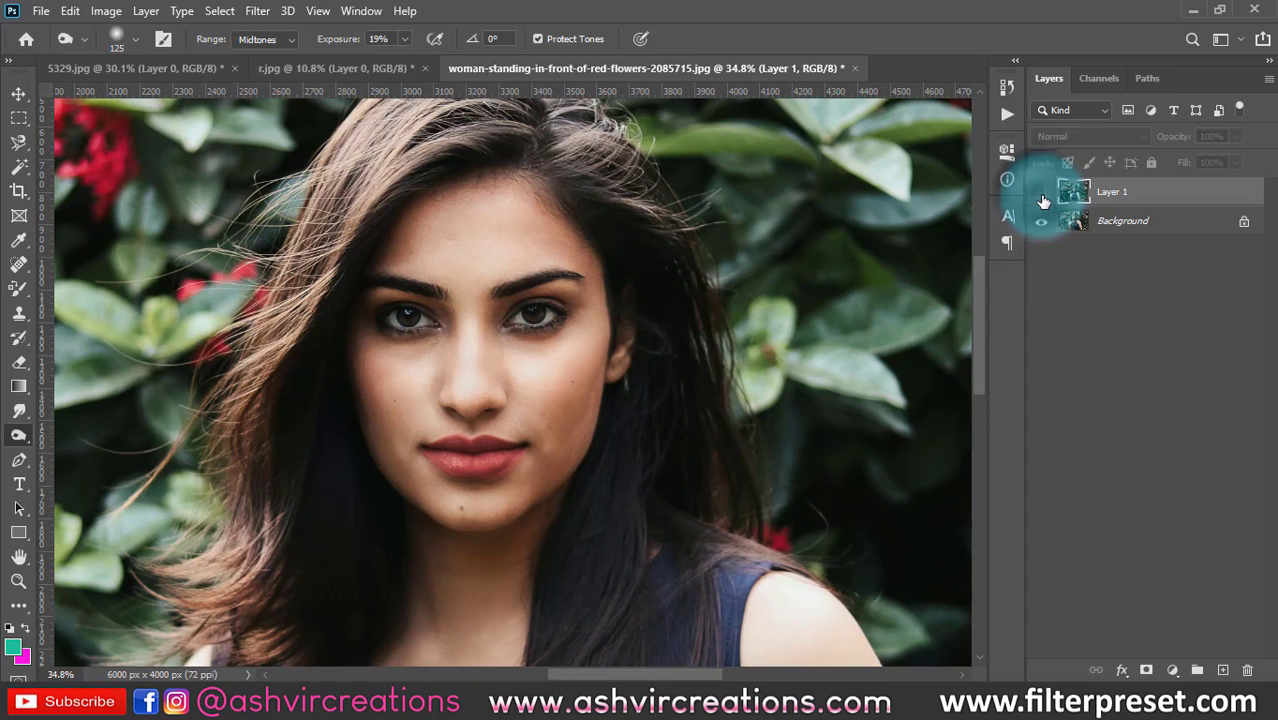
pyautogui.click(1041, 192)
pyautogui.click(1041, 192)
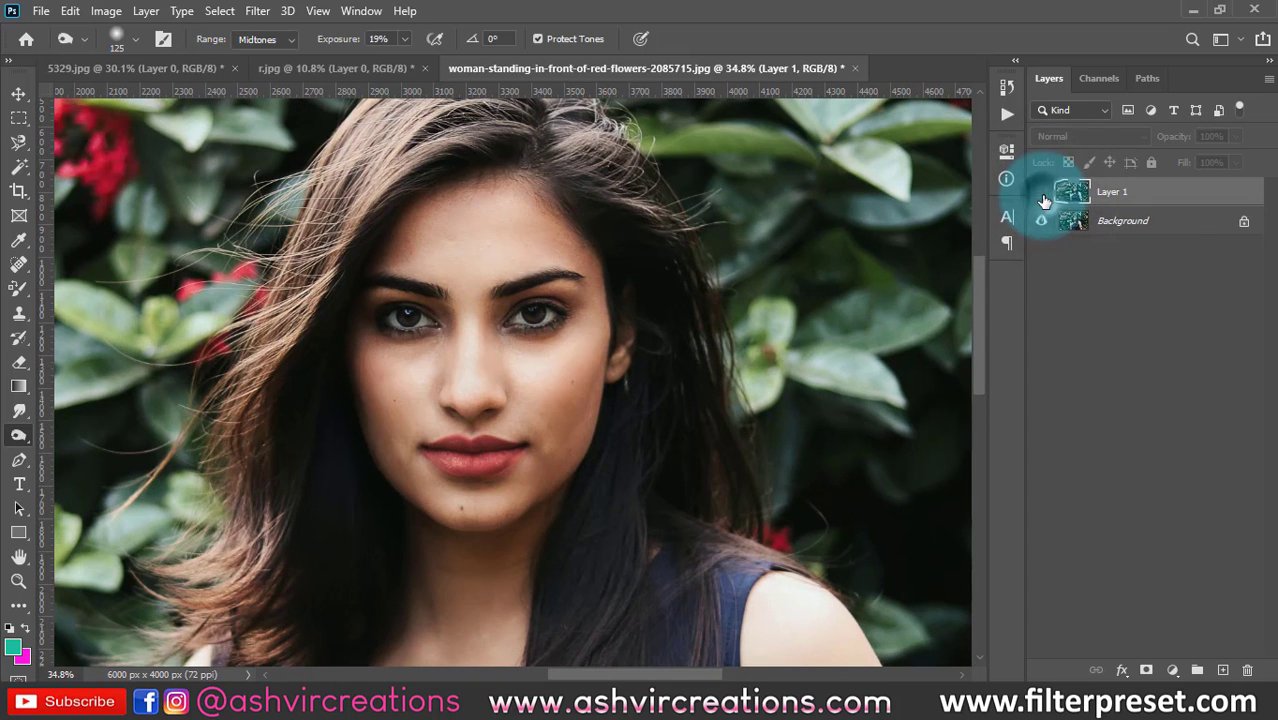
pyautogui.click(1041, 192)
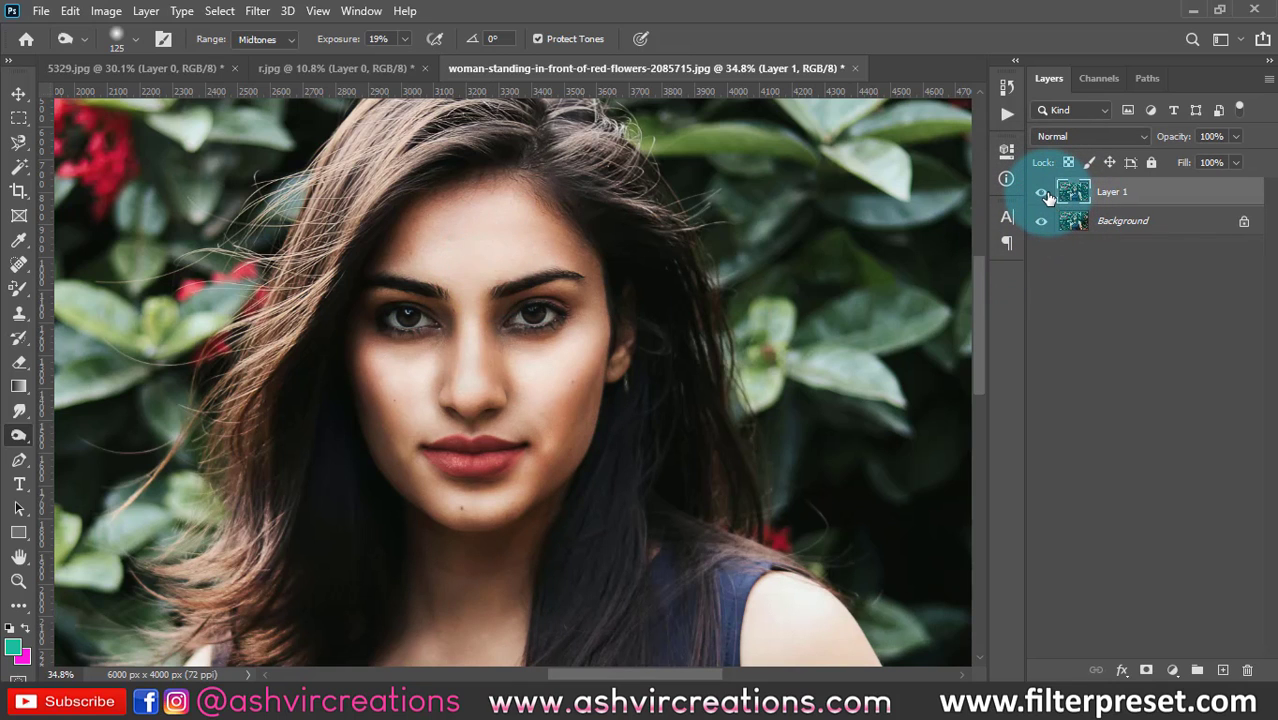
pyautogui.click(1043, 193)
pyautogui.click(1043, 193)
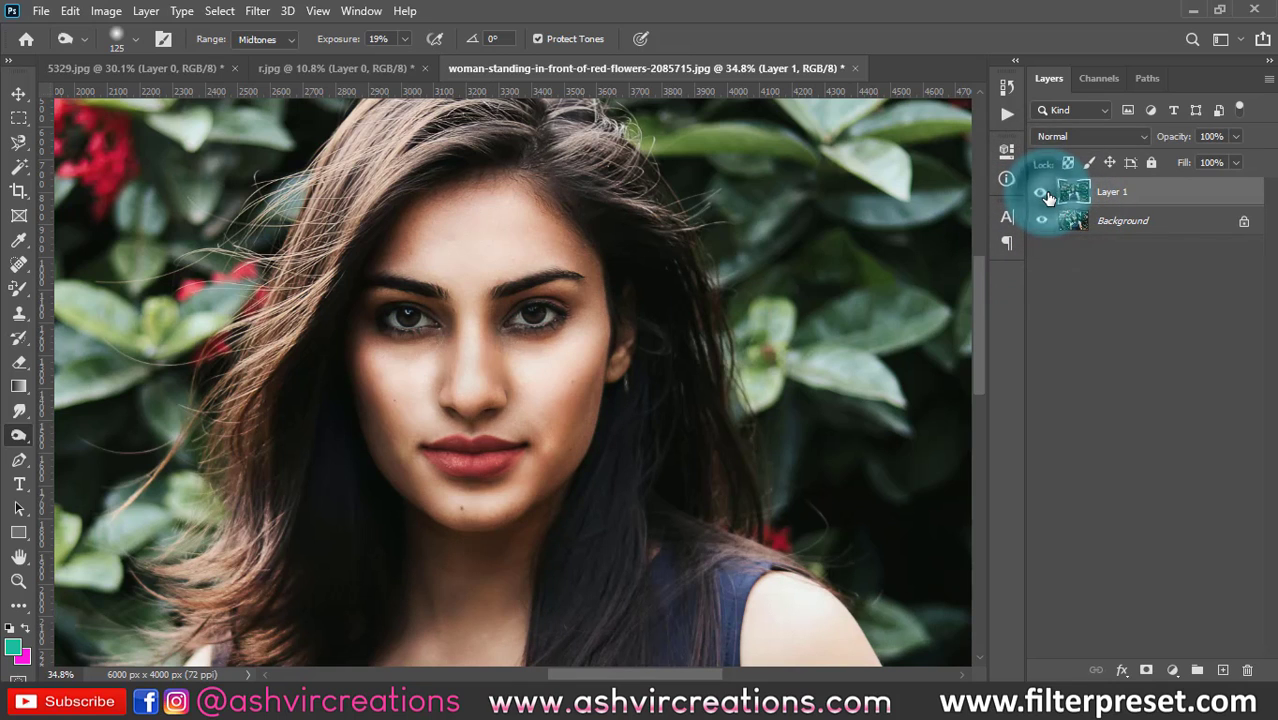
pyautogui.click(1043, 193)
pyautogui.click(1043, 193)
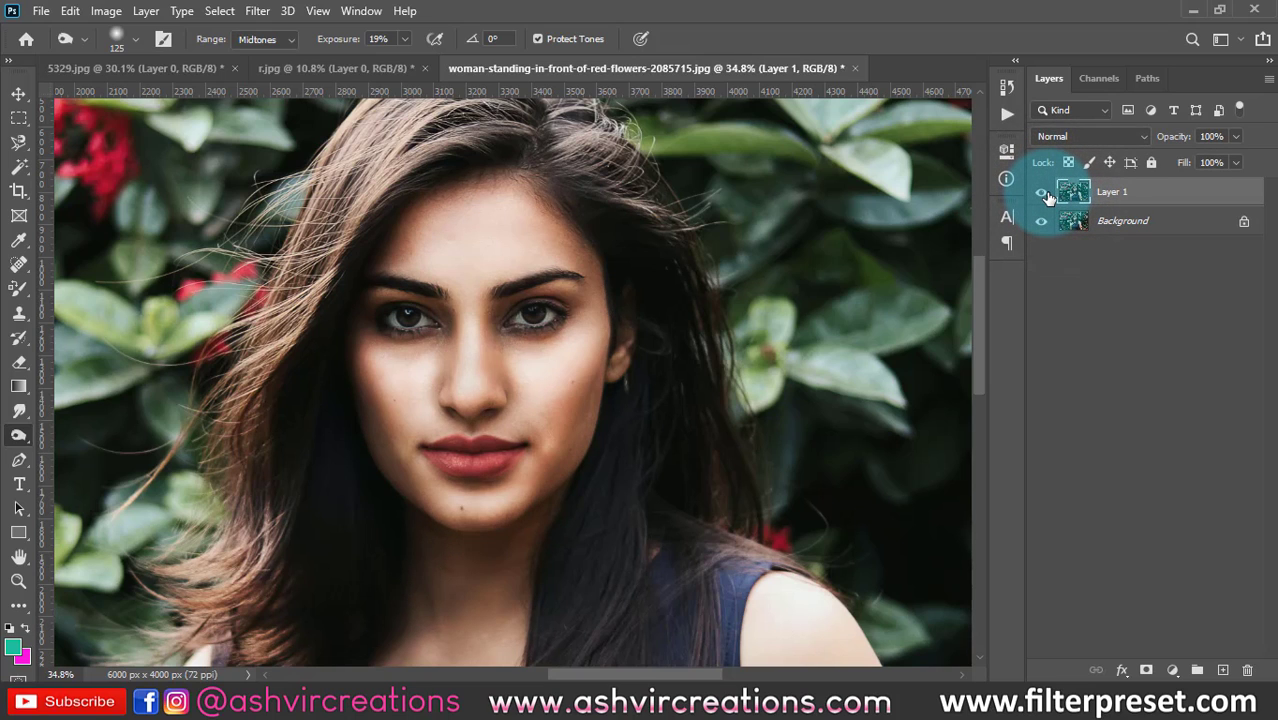
pyautogui.click(1041, 195)
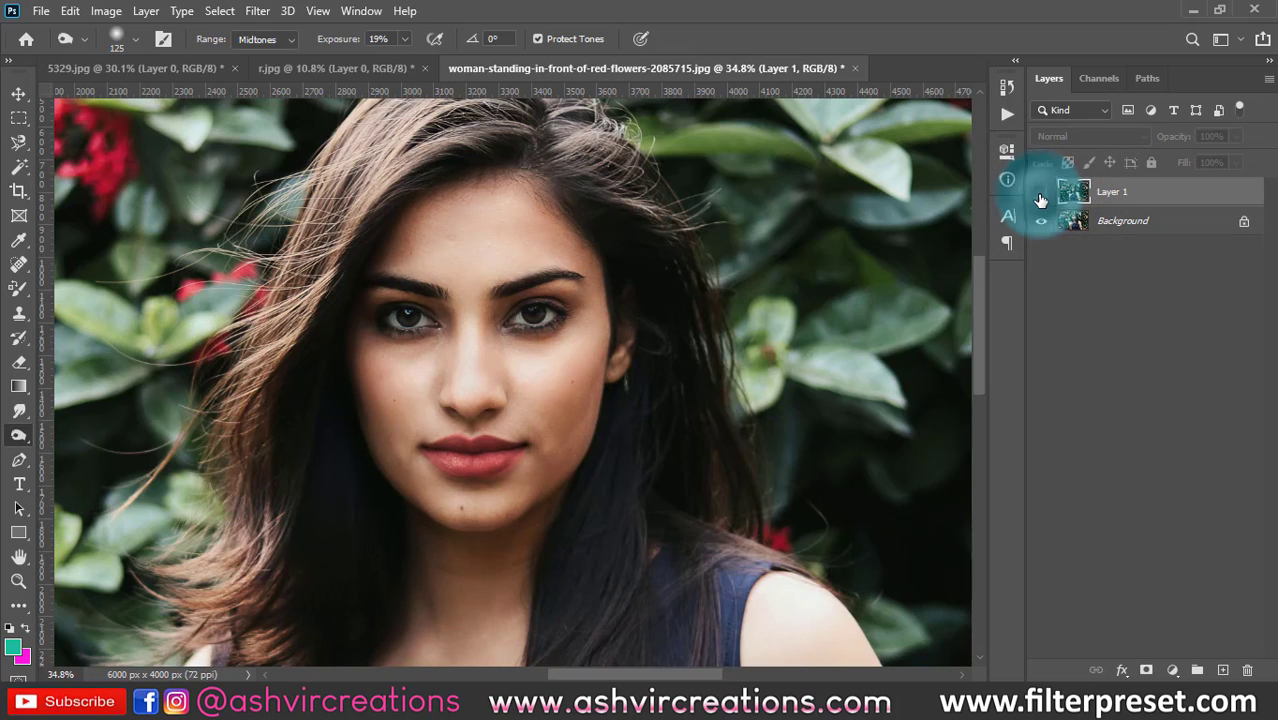
pyautogui.click(1041, 195)
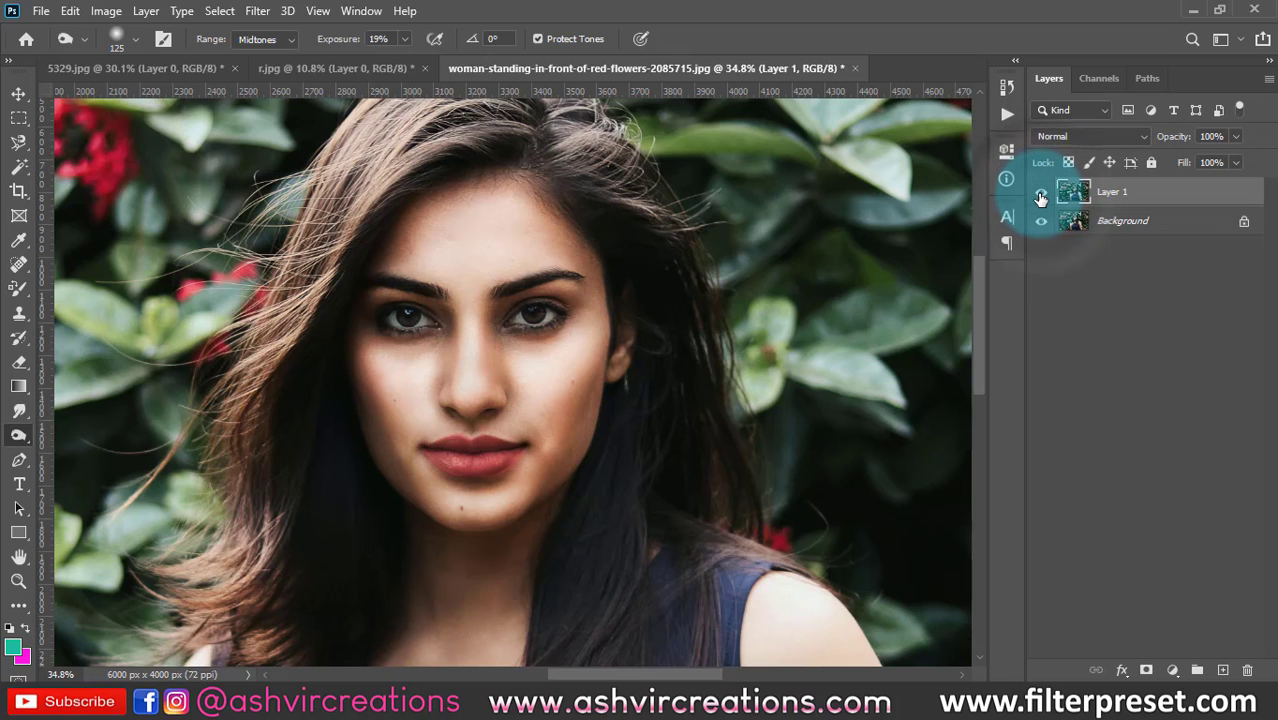
pyautogui.click(1041, 195)
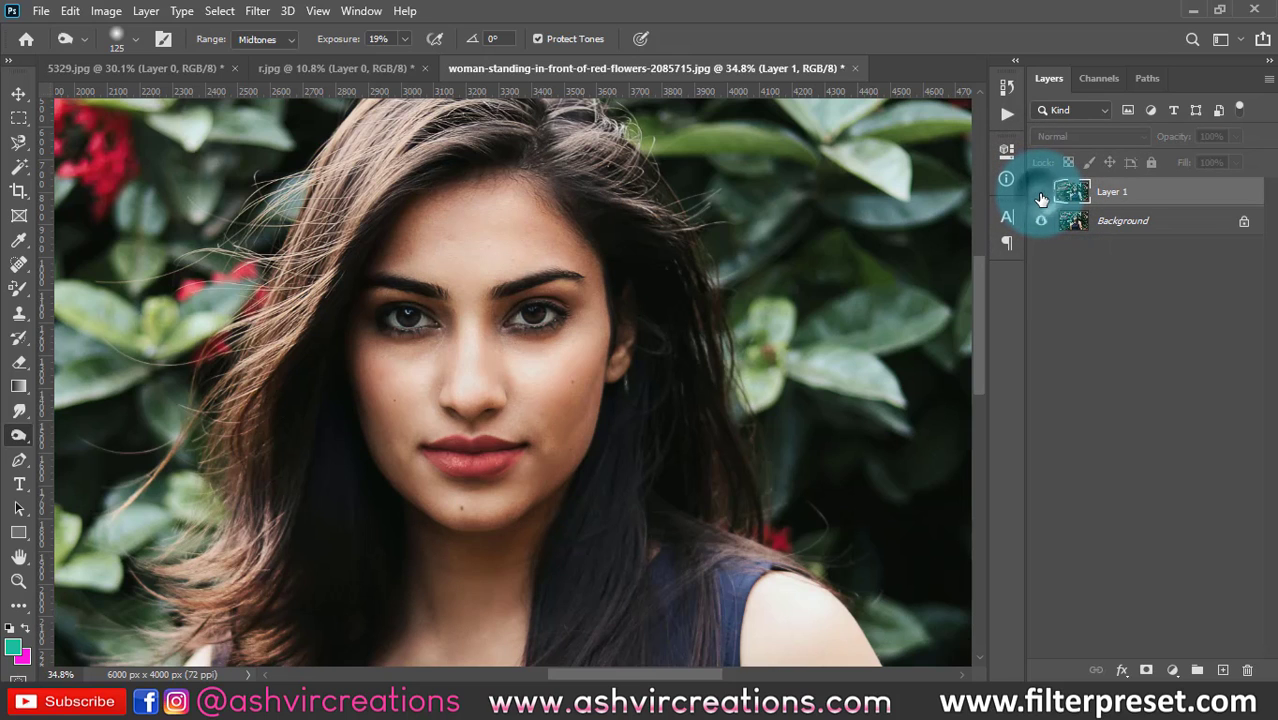
pyautogui.click(1041, 195)
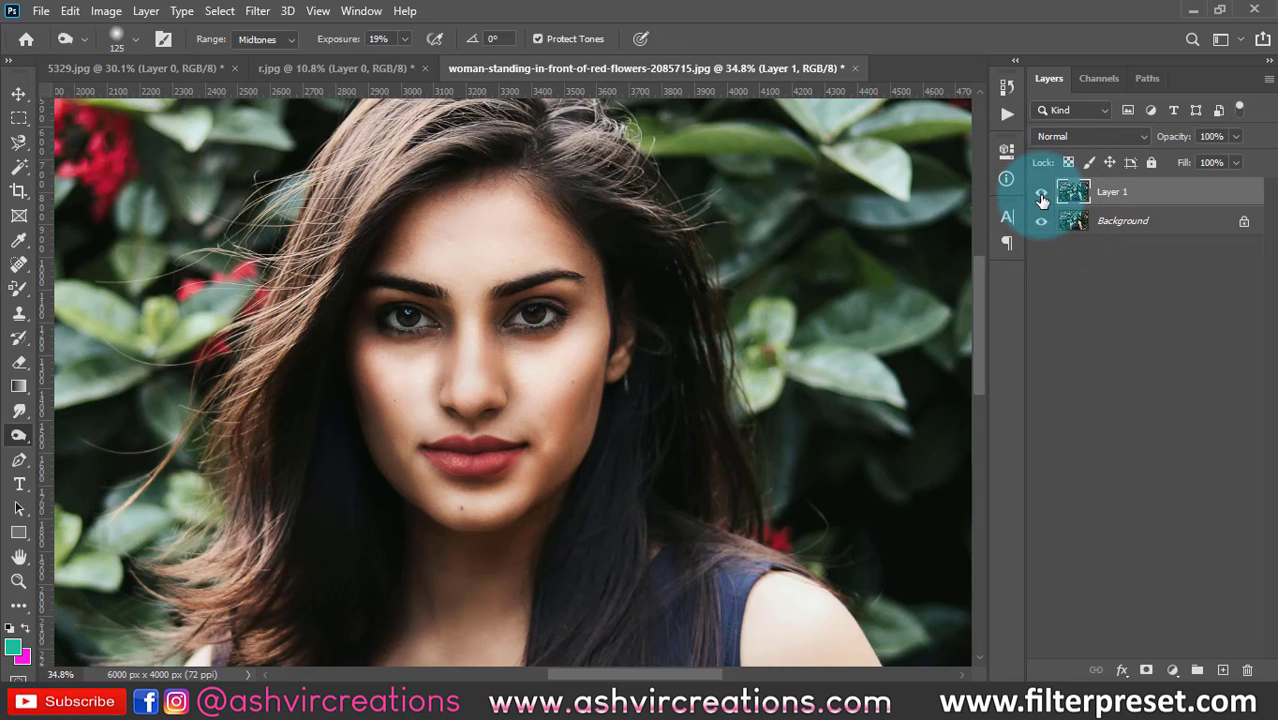
pyautogui.click(1041, 195)
pyautogui.click(1041, 195)
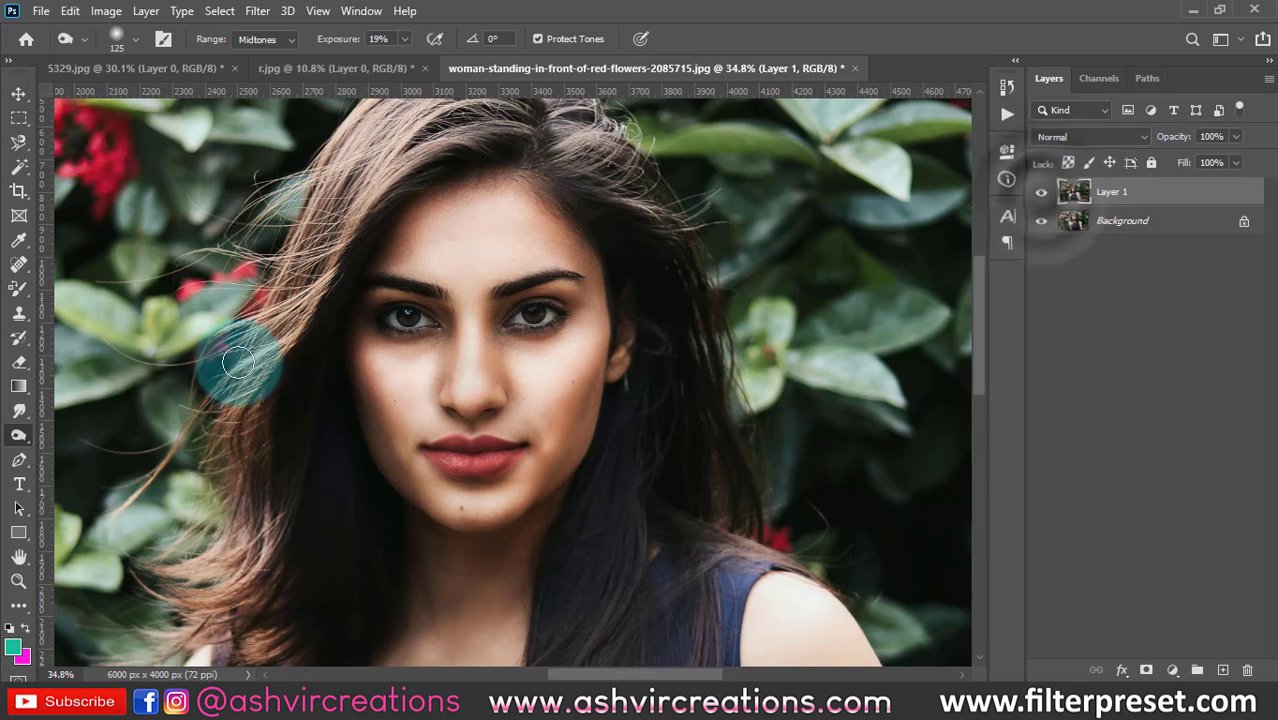
# Step: Desaturate the woman's forehead, nose and inner cheeks with the Sponge tool at 50% flow, enlarging the brush to 250 px
pyautogui.rightClick(9, 432)
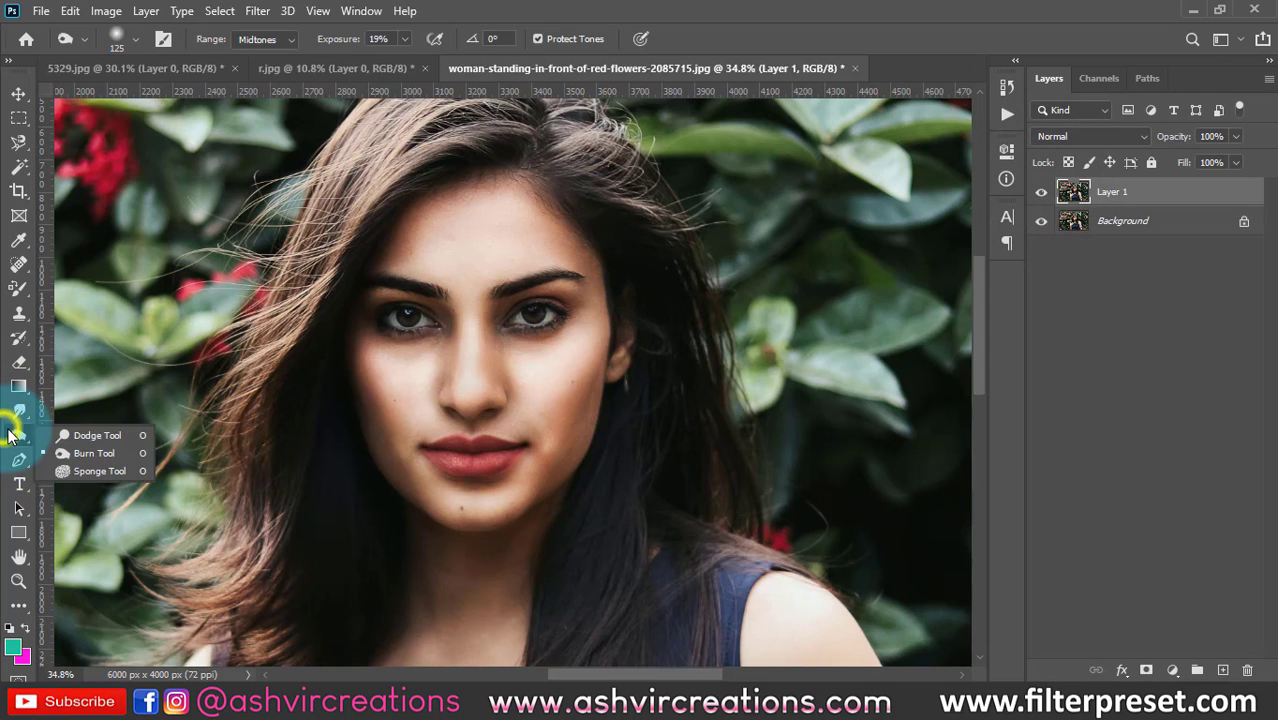
pyautogui.click(88, 470)
pyautogui.scroll(-2, 300, 442)
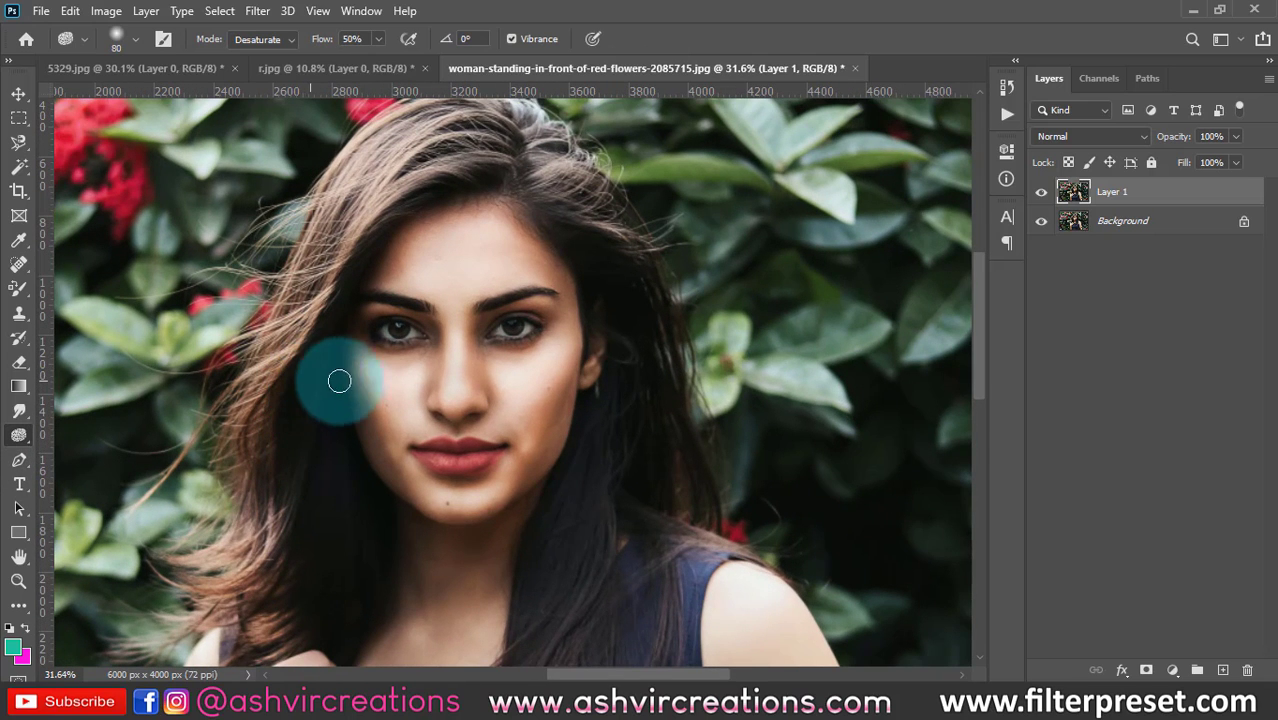
pyautogui.press(']')
pyautogui.press(']')
pyautogui.moveTo(375, 408)
pyautogui.mouseDown()
pyautogui.moveTo(468, 370)
pyautogui.moveTo(428, 385)
pyautogui.moveTo(436, 222)
pyautogui.moveTo(442, 308)
pyautogui.moveTo(527, 191)
pyautogui.moveTo(348, 228)
pyautogui.mouseUp()
pyautogui.scroll(5, 480, 383)
pyautogui.press(']')
pyautogui.press('[')
pyautogui.press('[')
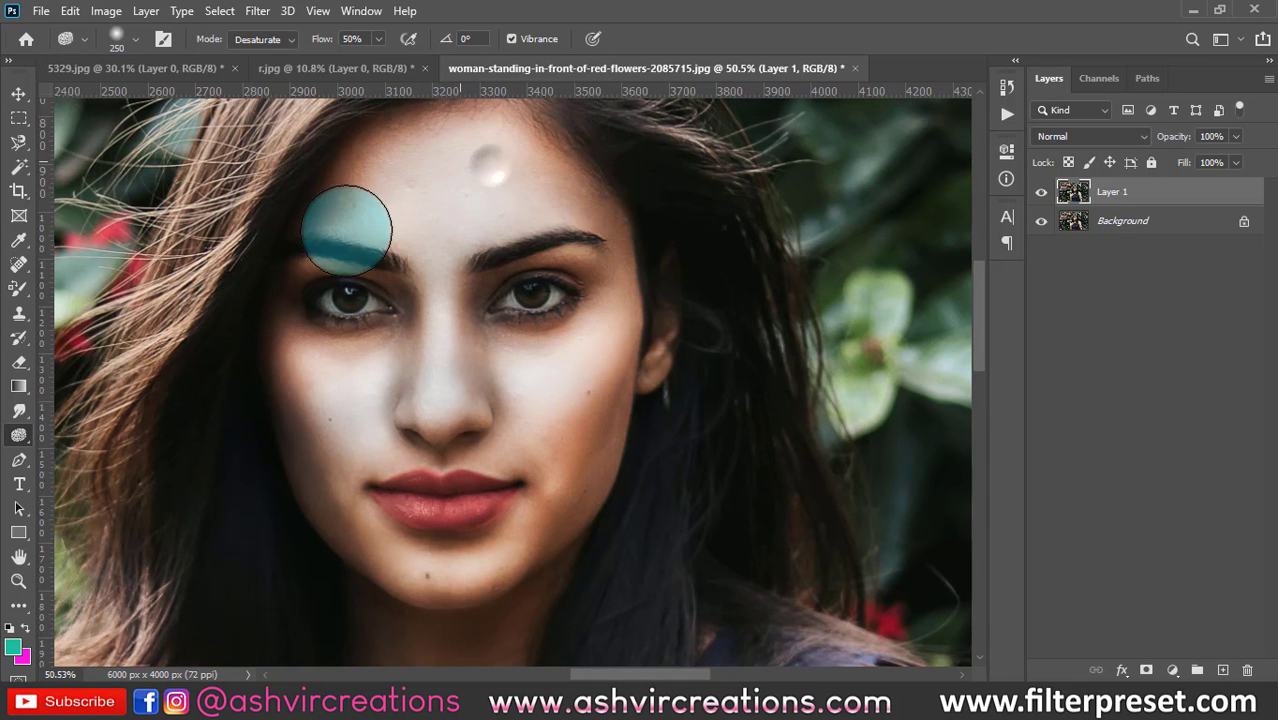
# Step: Desaturate the outer cheeks, jaw and lips with the 250 px Sponge brush
pyautogui.moveTo(566, 356)
pyautogui.mouseDown()
pyautogui.moveTo(610, 348)
pyautogui.moveTo(501, 418)
pyautogui.moveTo(598, 354)
pyautogui.mouseUp()
pyautogui.moveTo(592, 383); pyautogui.dragTo(545, 479)
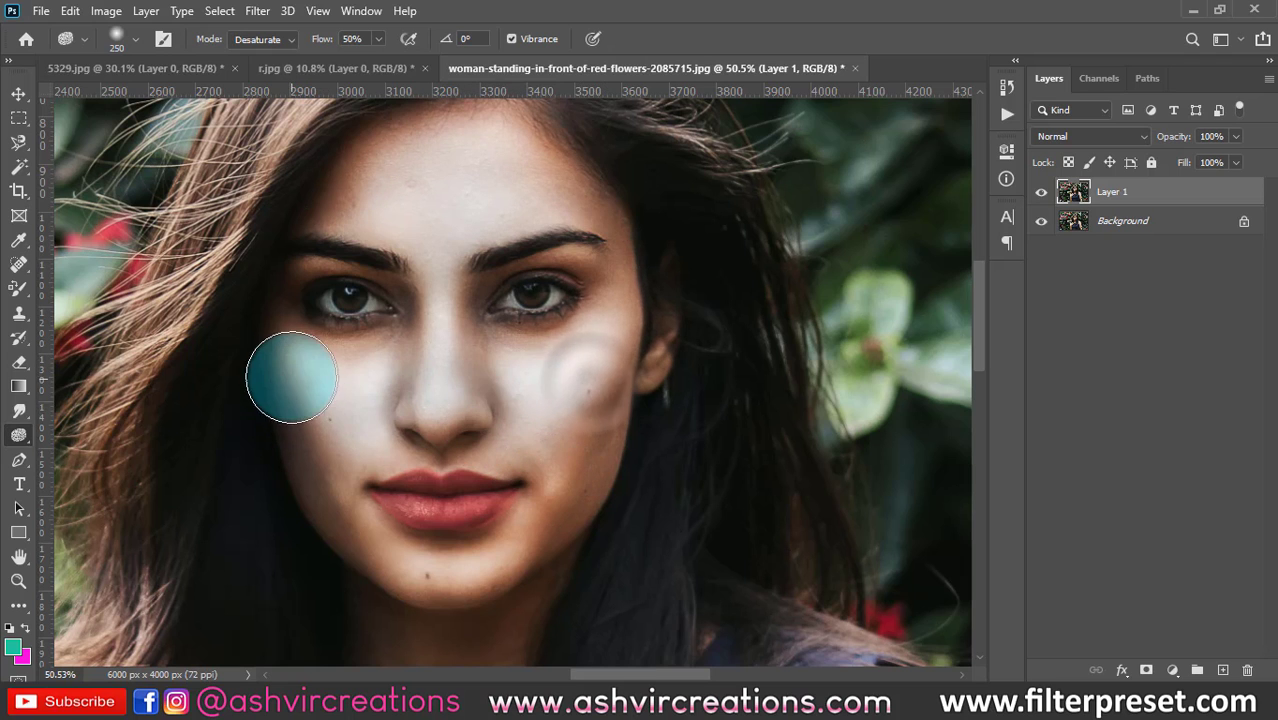
pyautogui.moveTo(298, 392)
pyautogui.mouseDown()
pyautogui.moveTo(442, 559)
pyautogui.moveTo(501, 455)
pyautogui.mouseUp()
pyautogui.press('space')
pyautogui.moveTo(401, 472)
pyautogui.mouseDown()
pyautogui.moveTo(505, 462)
pyautogui.moveTo(411, 425)
pyautogui.moveTo(588, 349)
pyautogui.moveTo(495, 460)
pyautogui.mouseUp()
pyautogui.scroll(-2, 465, 456)
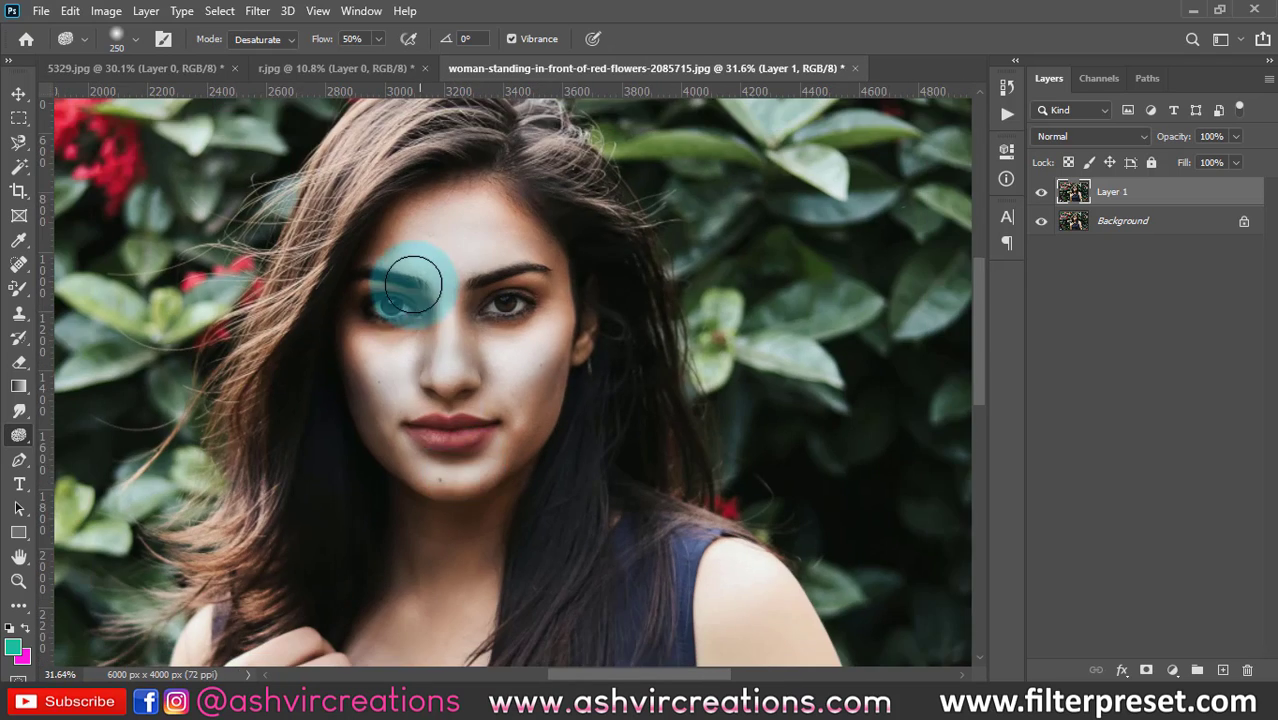
# Step: Desaturate the remaining color around the chin and lower face with the Sponge tool, and lower its flow to 11%
pyautogui.scroll(1, 375, 341)
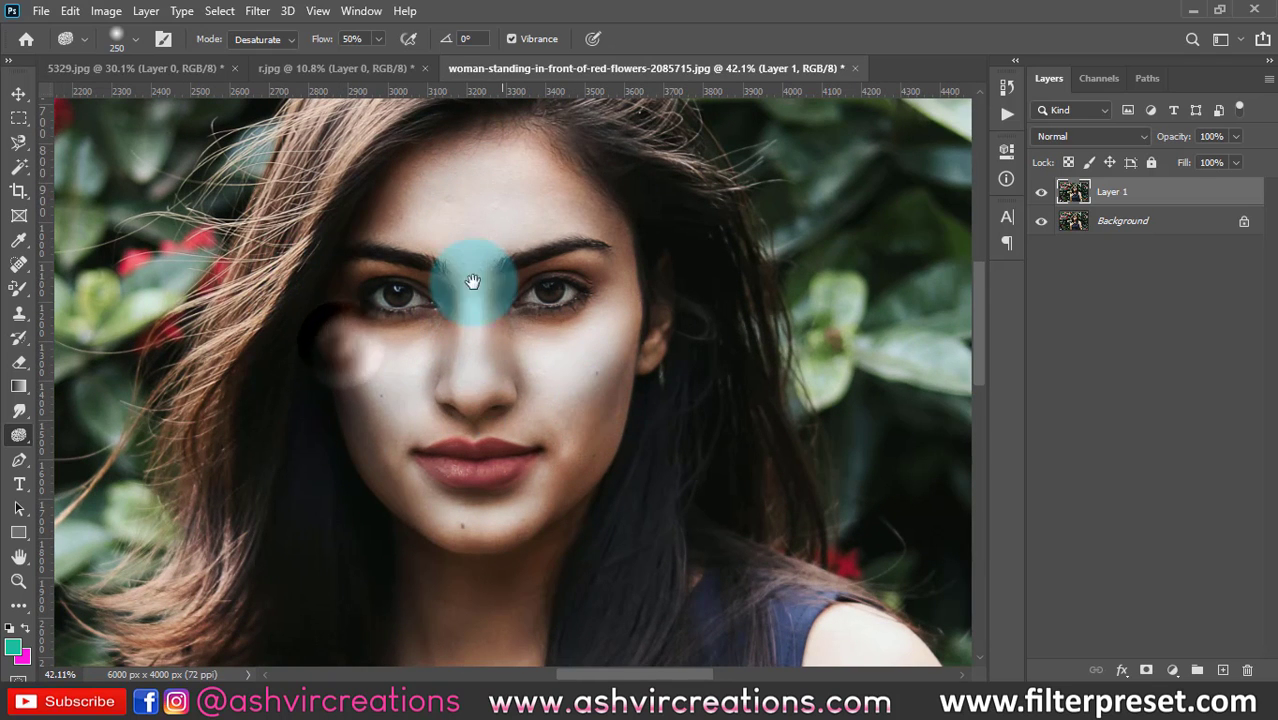
pyautogui.moveTo(588, 376)
pyautogui.mouseDown()
pyautogui.moveTo(553, 256)
pyautogui.moveTo(515, 249)
pyautogui.mouseUp()
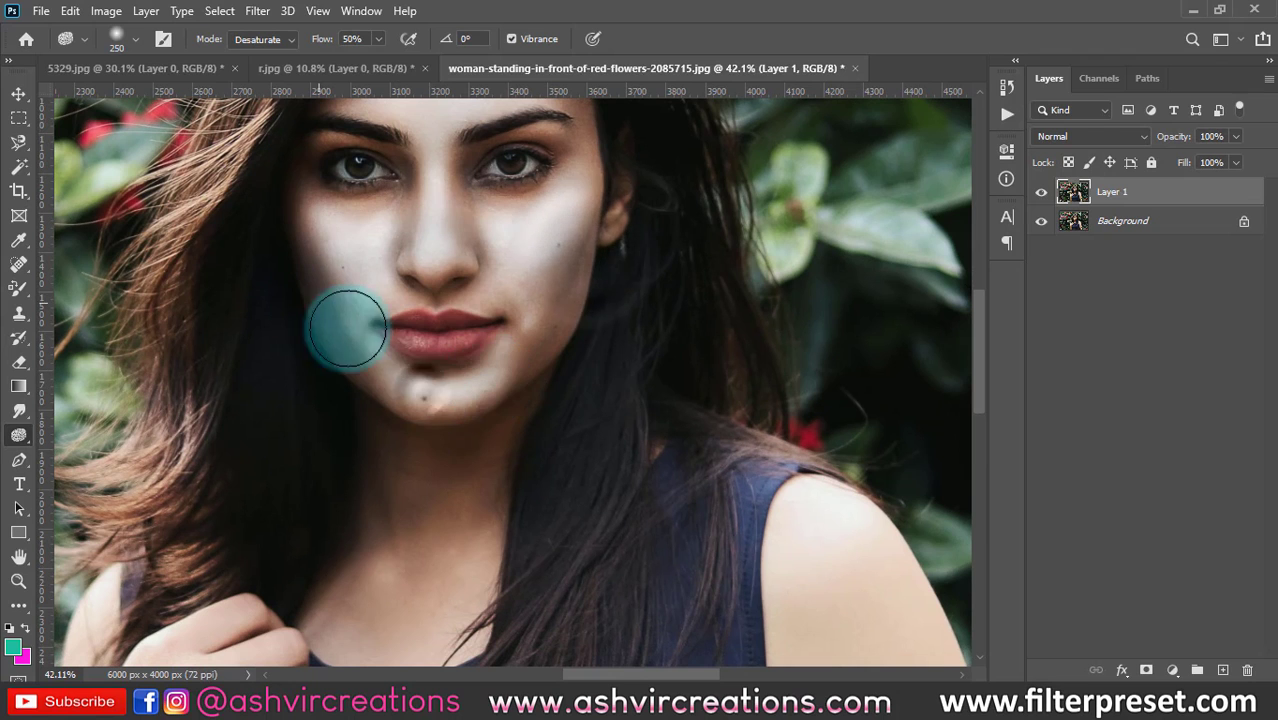
pyautogui.scroll(-2, 440, 320)
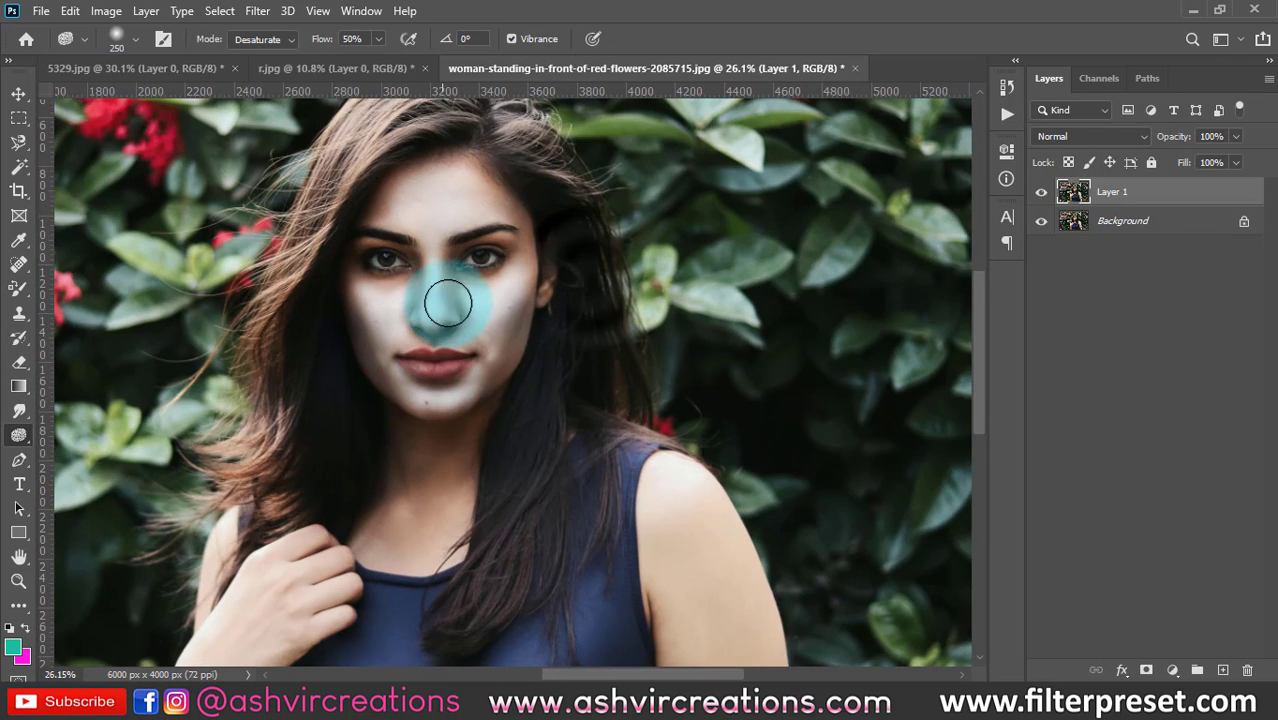
pyautogui.scroll(1, 442, 300)
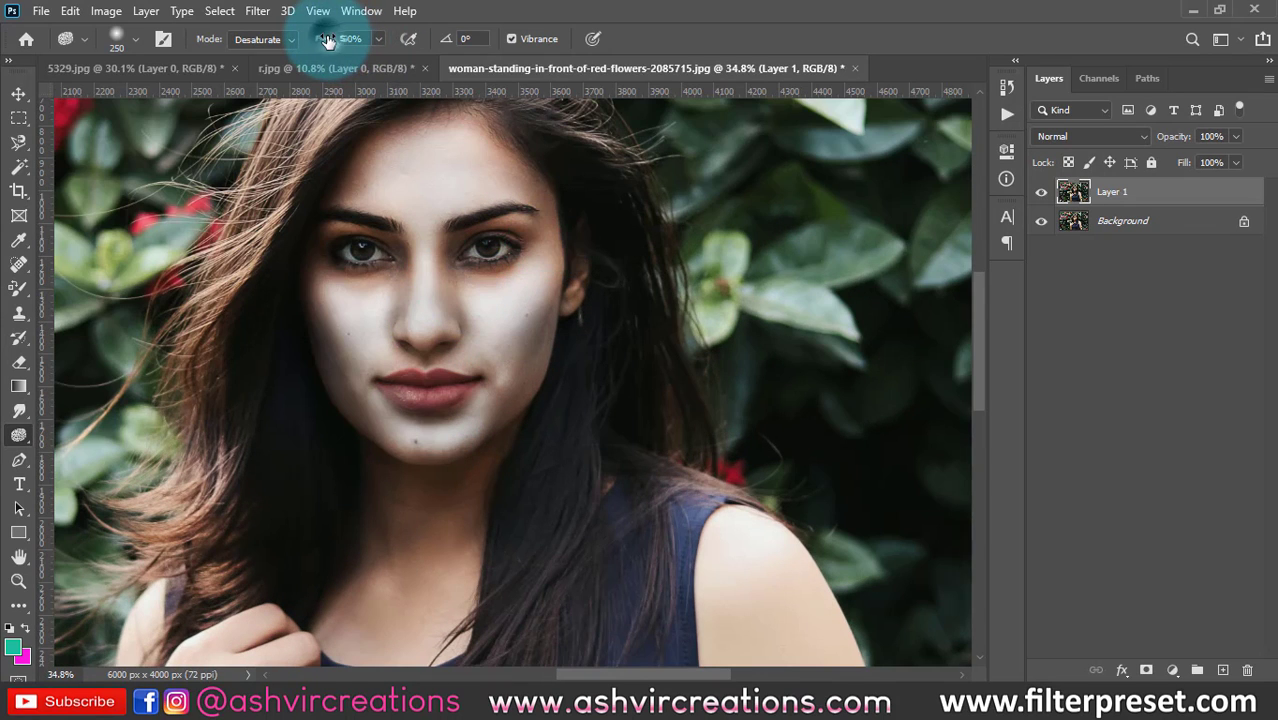
pyautogui.moveTo(328, 40); pyautogui.dragTo(249, 32)
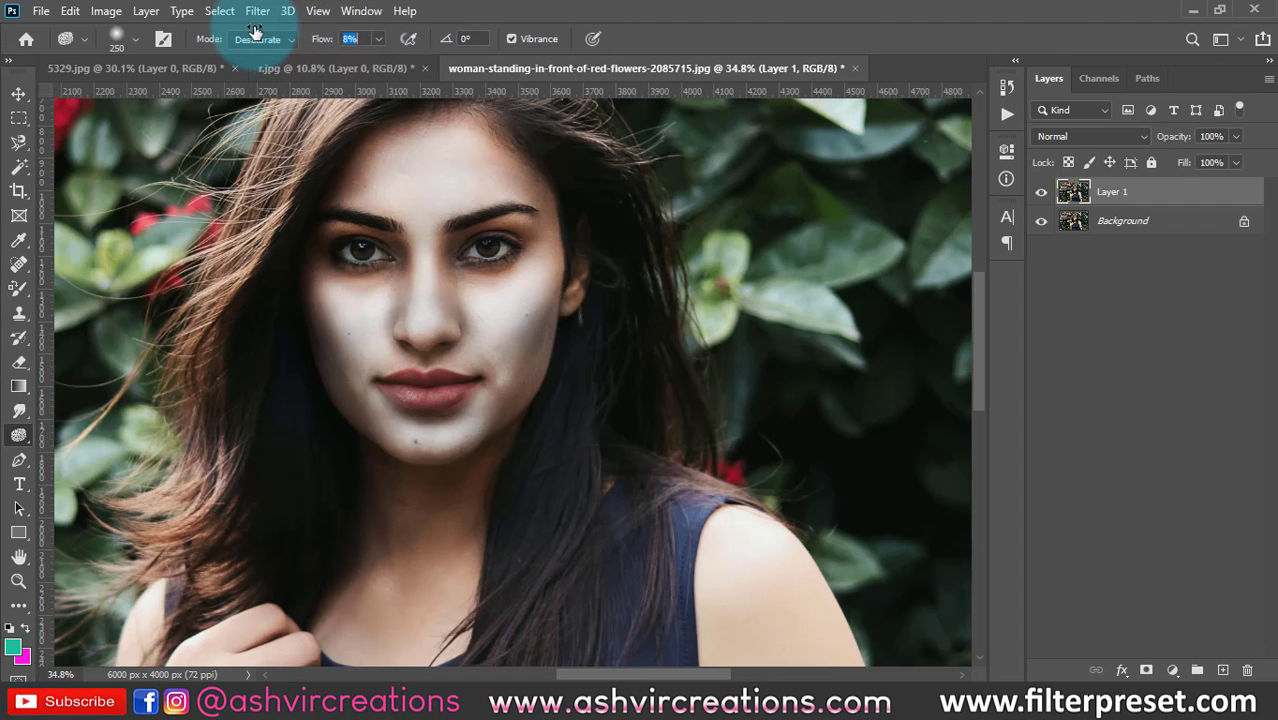
# Step: Hide Layer 1 and duplicate the Background layer
pyautogui.click(1043, 191)
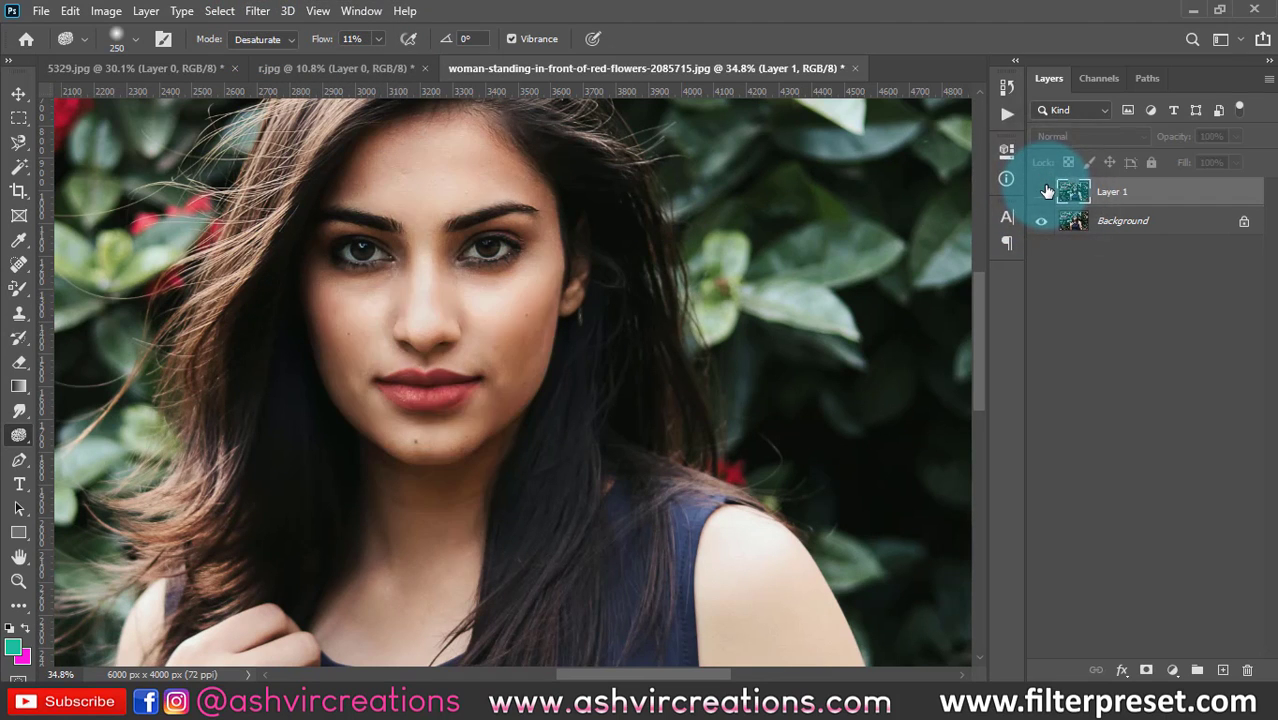
pyautogui.click(1120, 228)
pyautogui.hotkey('ctrl', 'j')
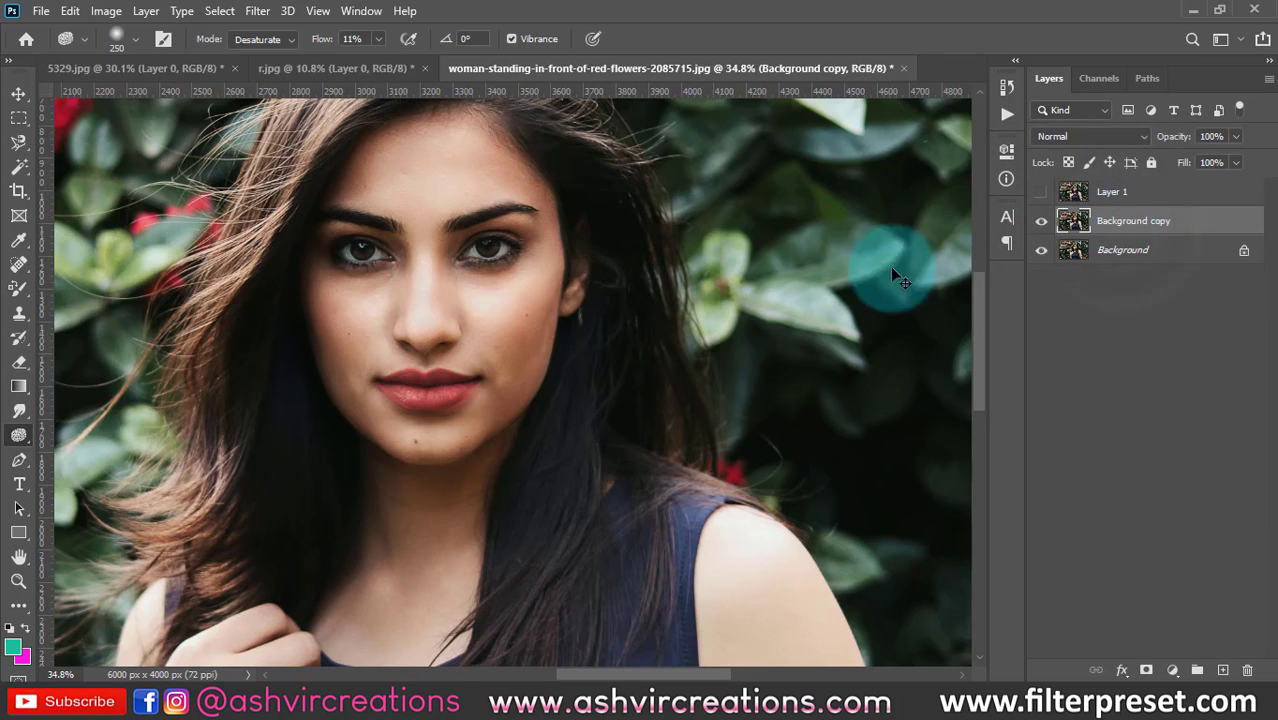
# Step: Increase the saturation of the Background copy layer with a Hue/Saturation adjustment
pyautogui.press('v')
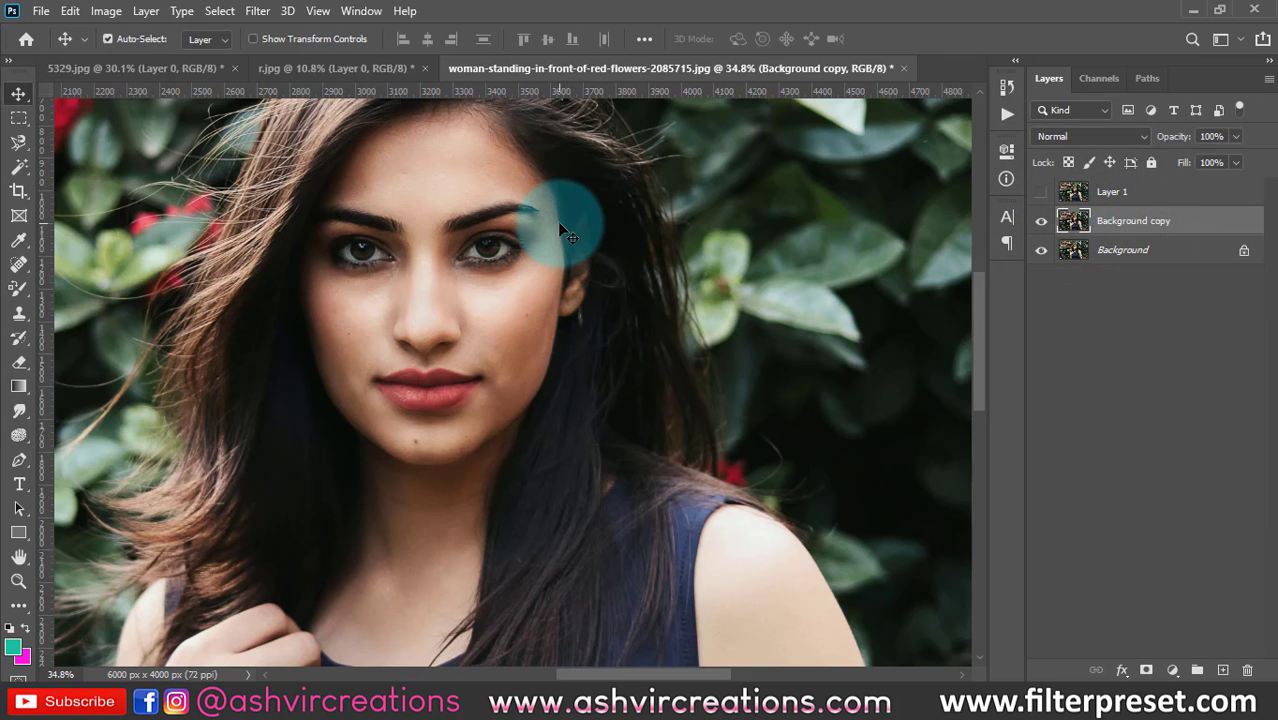
pyautogui.hotkey('ctrl', 'u')
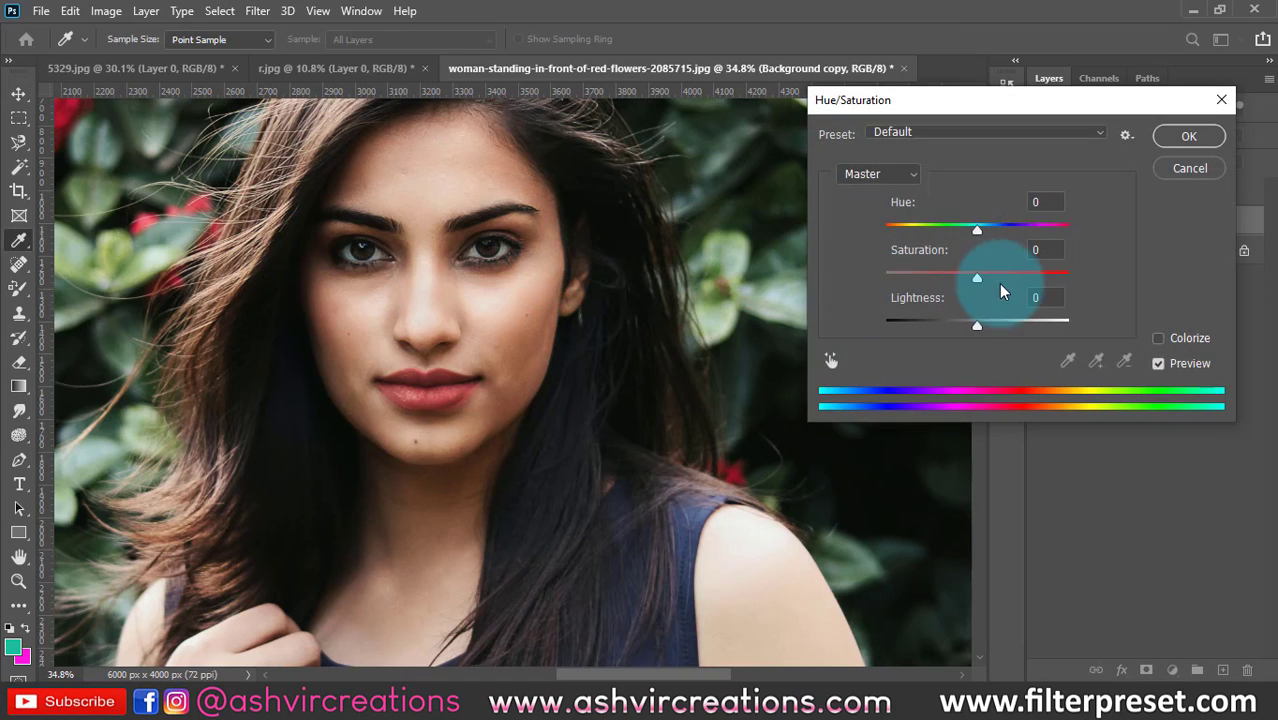
pyautogui.moveTo(1019, 287); pyautogui.dragTo(1024, 287)
pyautogui.click(1188, 136)
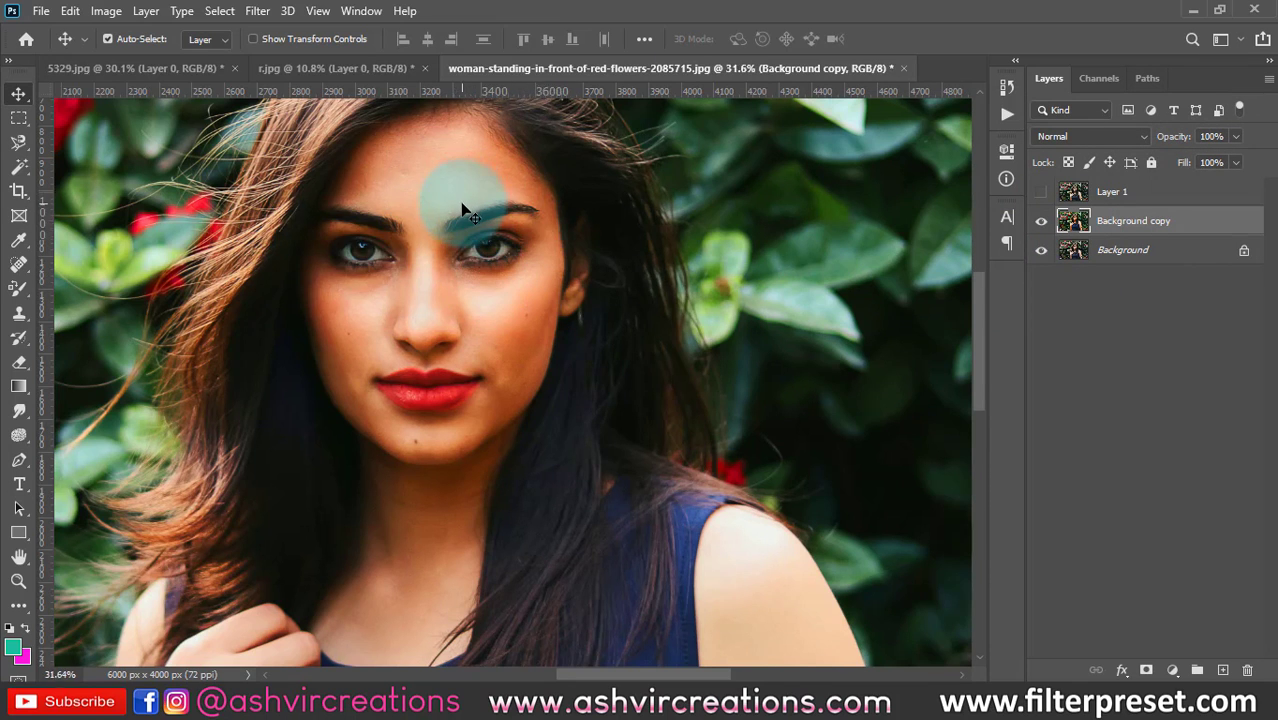
pyautogui.scroll(-3, 430, 177)
pyautogui.scroll(2, 447, 268)
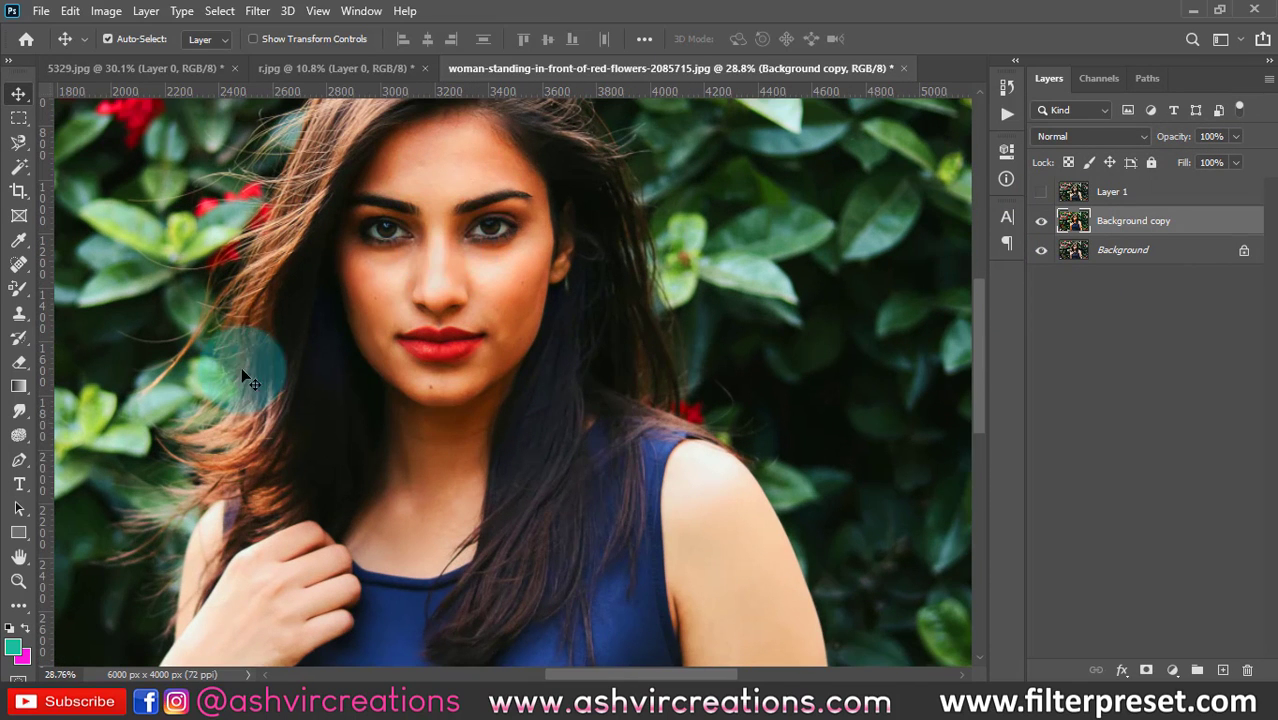
# Step: Desaturate the woman's forehead, nose and cheeks on the Background copy with the Sponge tool at 15% flow and a 250 px brush
pyautogui.rightClick(15, 443)
pyautogui.click(80, 465)
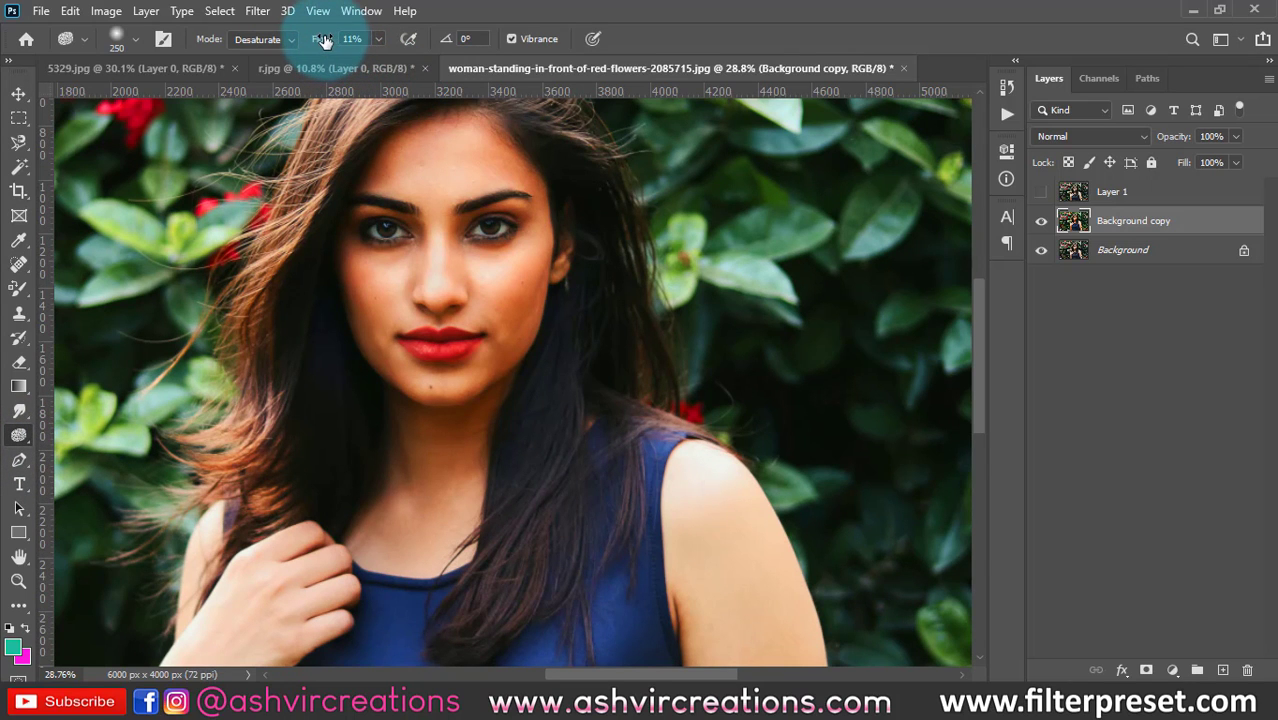
pyautogui.moveTo(327, 40); pyautogui.dragTo(335, 40)
pyautogui.scroll(2, 427, 152)
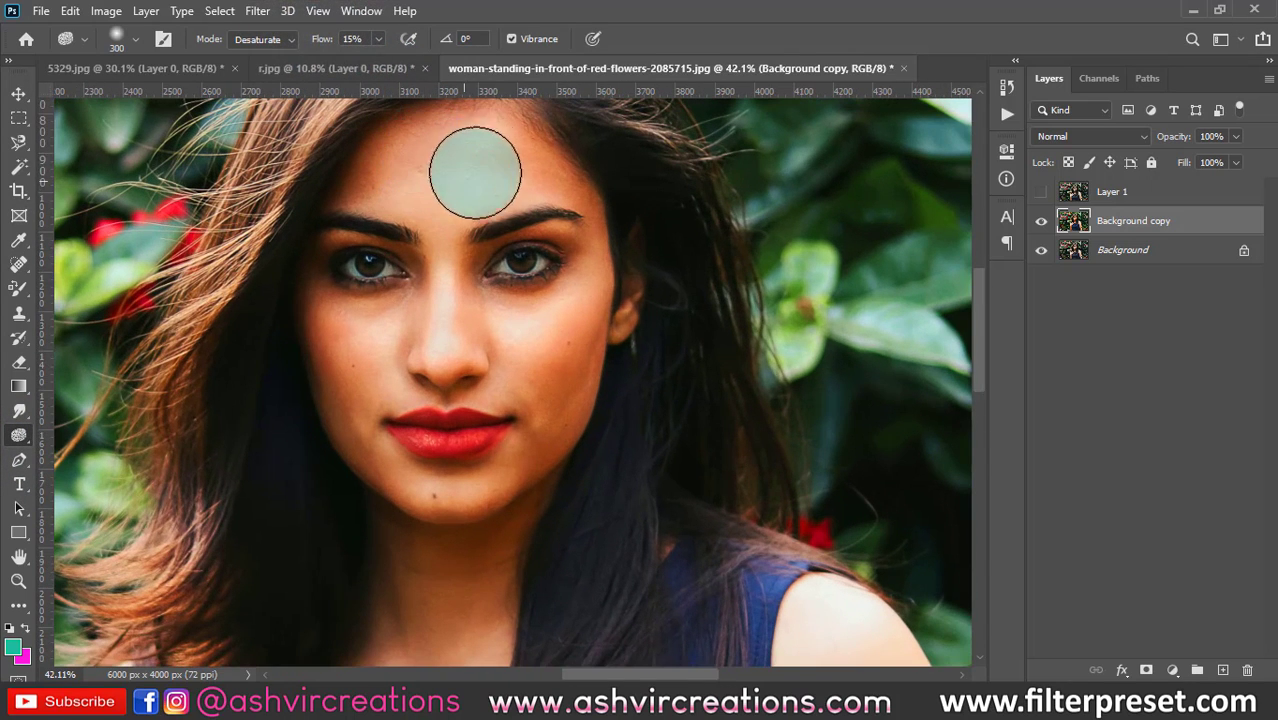
pyautogui.moveTo(445, 161)
pyautogui.mouseDown()
pyautogui.moveTo(536, 155)
pyautogui.moveTo(351, 172)
pyautogui.moveTo(465, 171)
pyautogui.mouseUp()
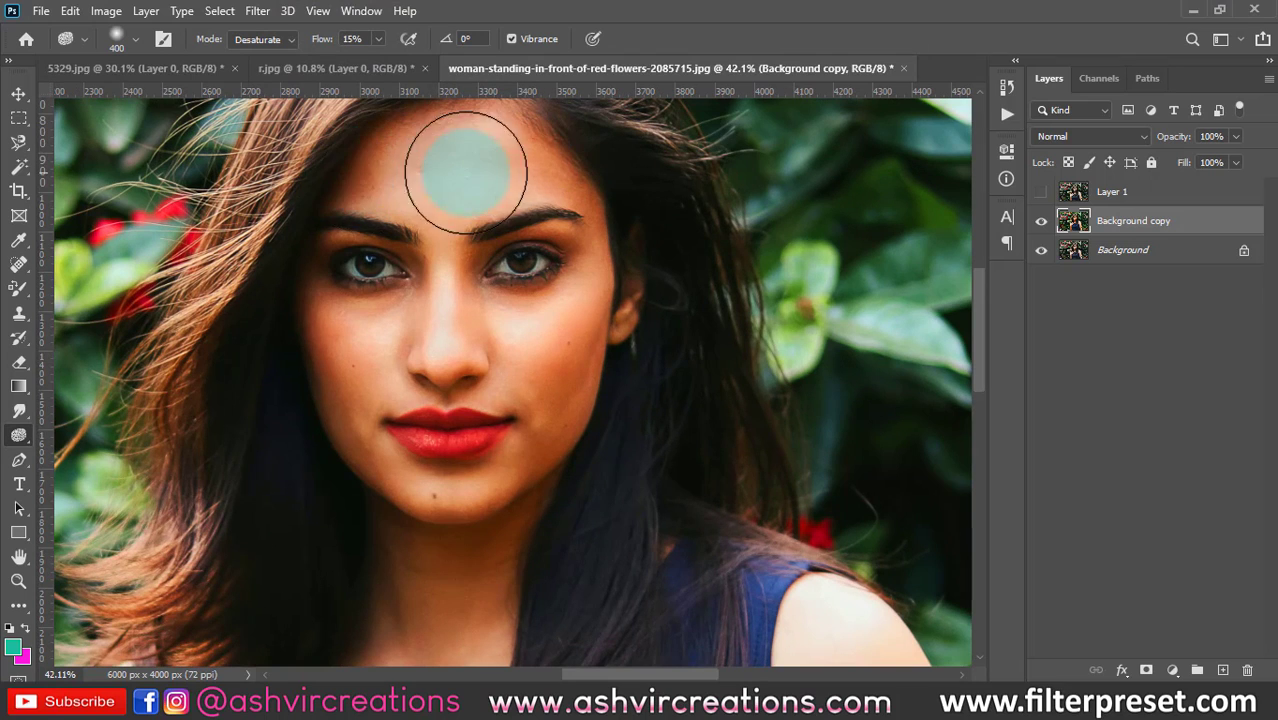
pyautogui.press('[')
pyautogui.press('[')
pyautogui.press('[')
pyautogui.moveTo(376, 160)
pyautogui.mouseDown()
pyautogui.moveTo(346, 190)
pyautogui.moveTo(340, 328)
pyautogui.moveTo(363, 349)
pyautogui.moveTo(429, 264)
pyautogui.moveTo(357, 393)
pyautogui.moveTo(327, 330)
pyautogui.moveTo(410, 500)
pyautogui.moveTo(525, 440)
pyautogui.moveTo(560, 333)
pyautogui.moveTo(505, 488)
pyautogui.moveTo(603, 290)
pyautogui.moveTo(570, 345)
pyautogui.moveTo(449, 141)
pyautogui.moveTo(437, 416)
pyautogui.mouseUp()
pyautogui.hotkey('ctrl', 'z')
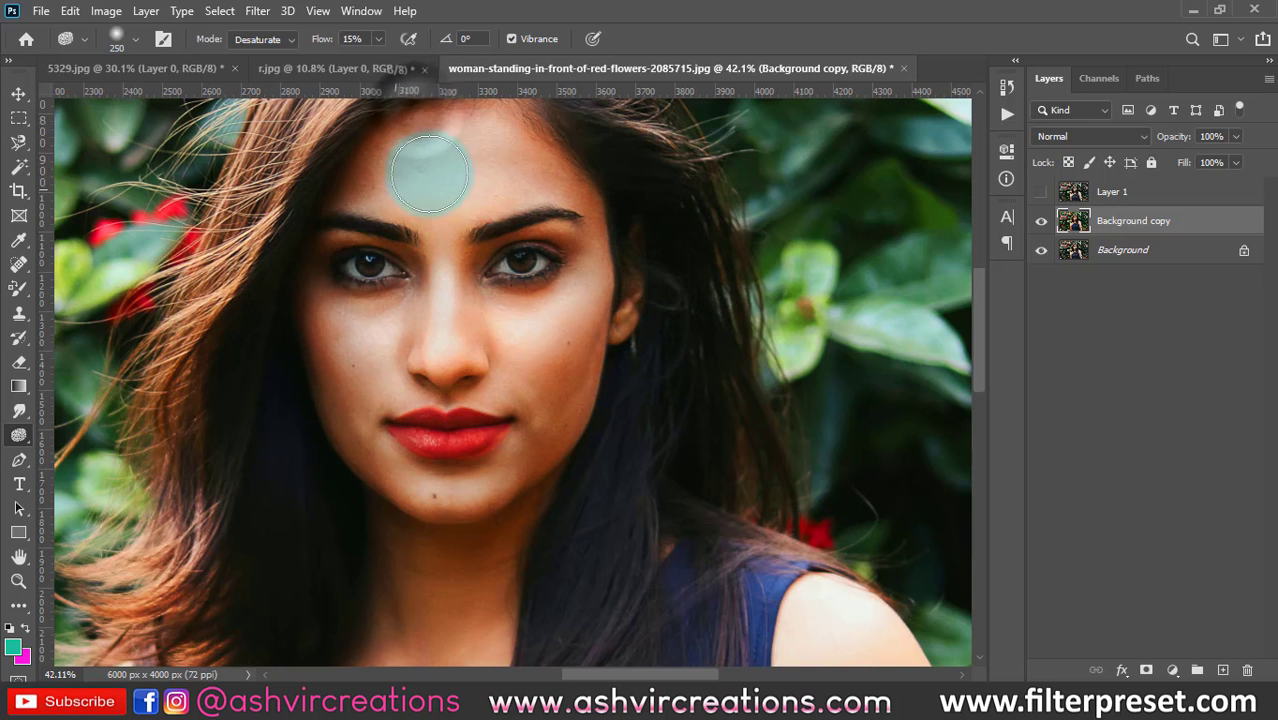
# Step: Compare the toned-down skin with the original by toggling the Background copy's visibility and examining the face and the whole photo
pyautogui.scroll(-2, 385, 422)
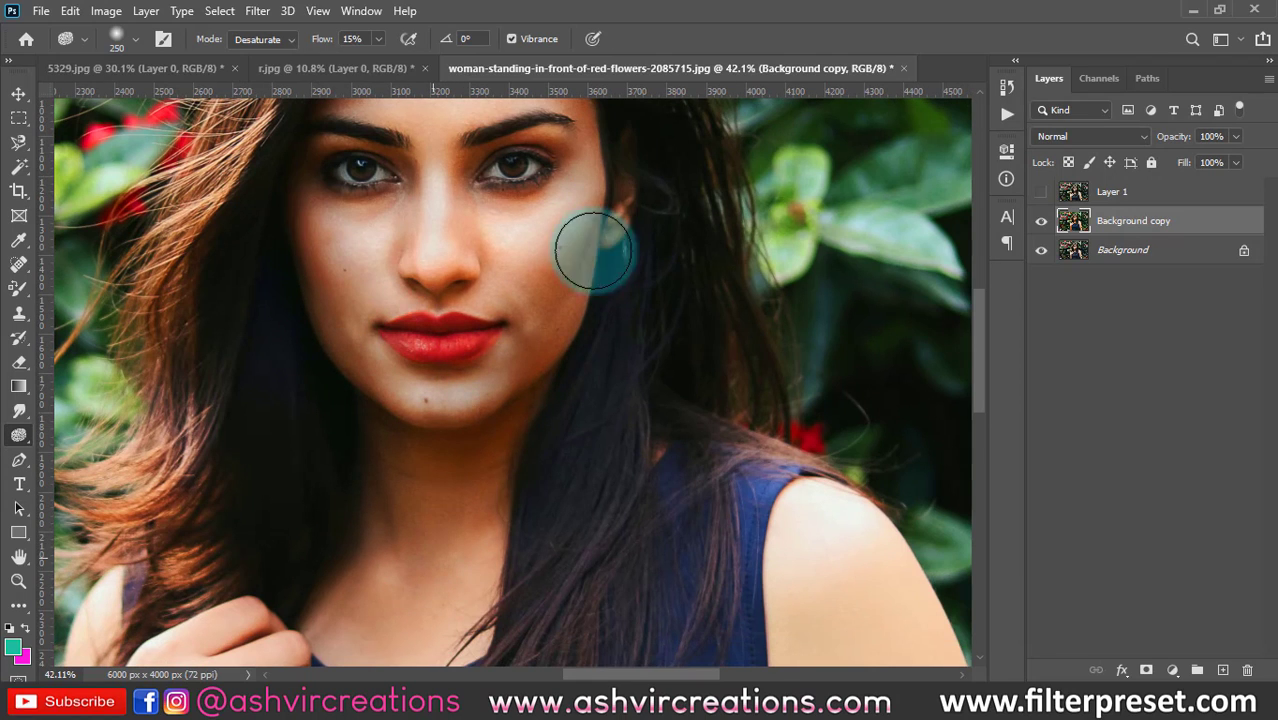
pyautogui.scroll(-1, 475, 500)
pyautogui.scroll(-2, 475, 500)
pyautogui.scroll(2, 505, 365)
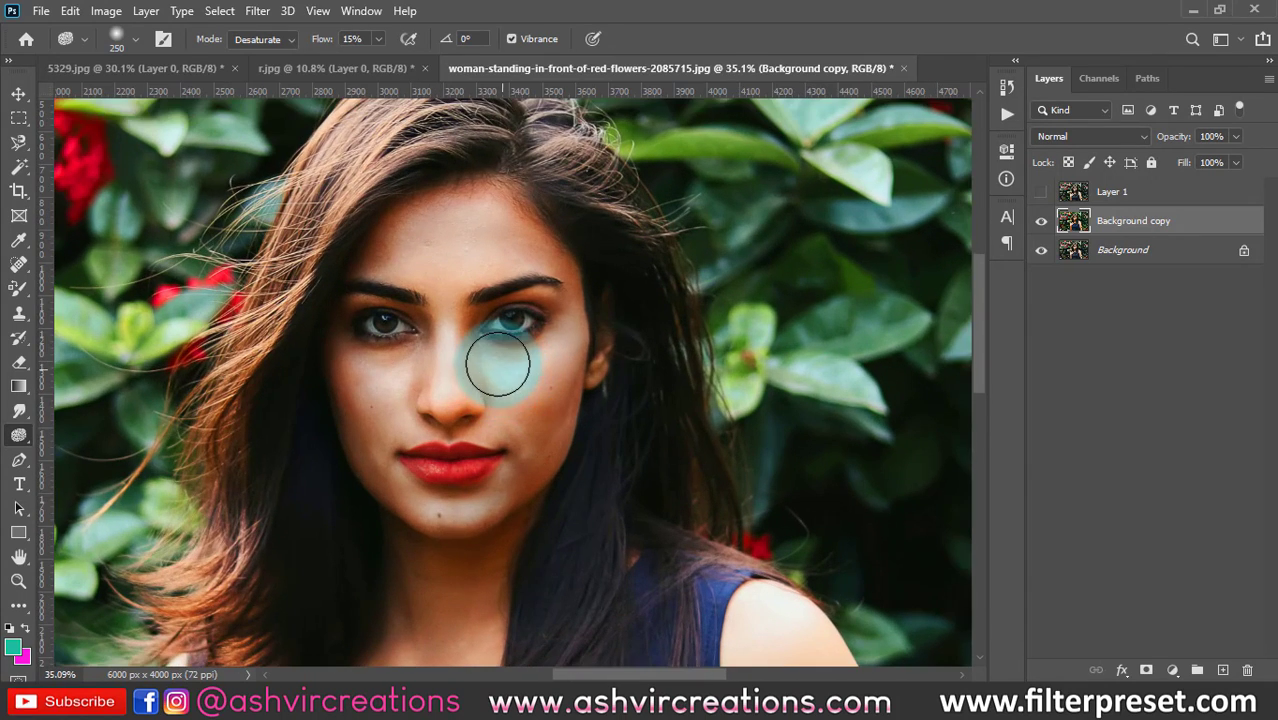
pyautogui.scroll(-2, 522, 347)
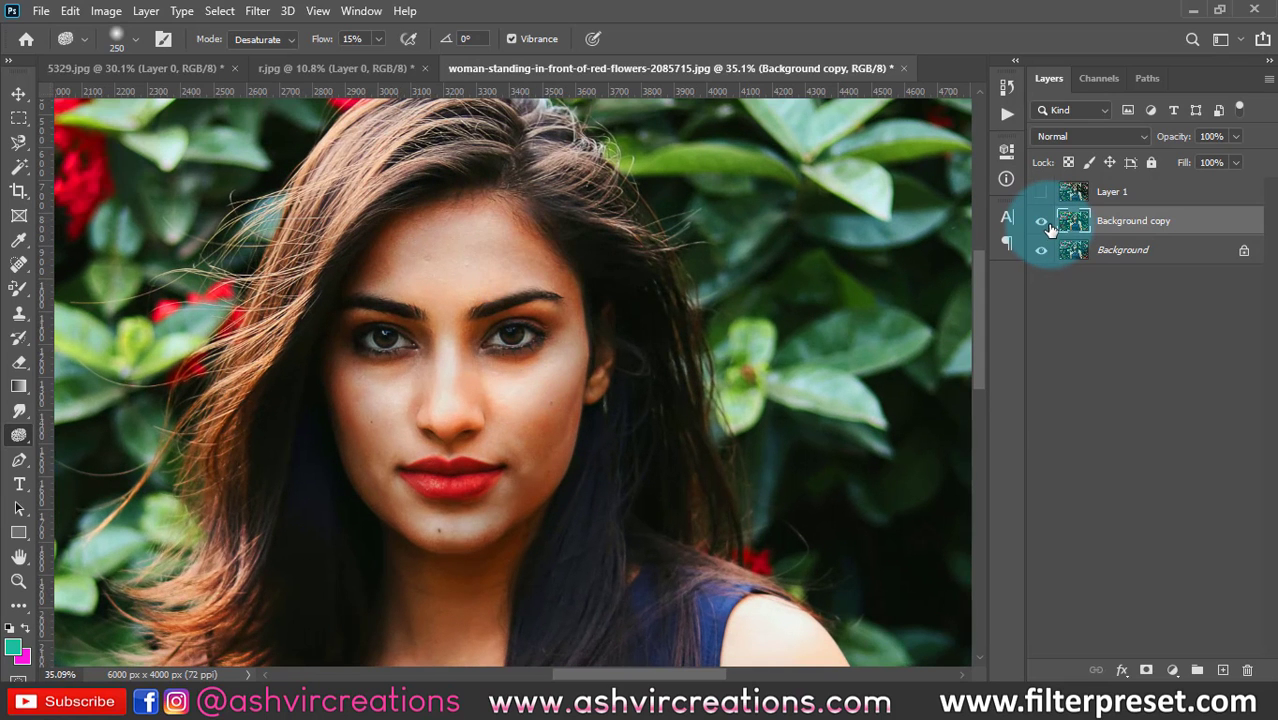
pyautogui.click(1045, 224)
pyautogui.click(1046, 224)
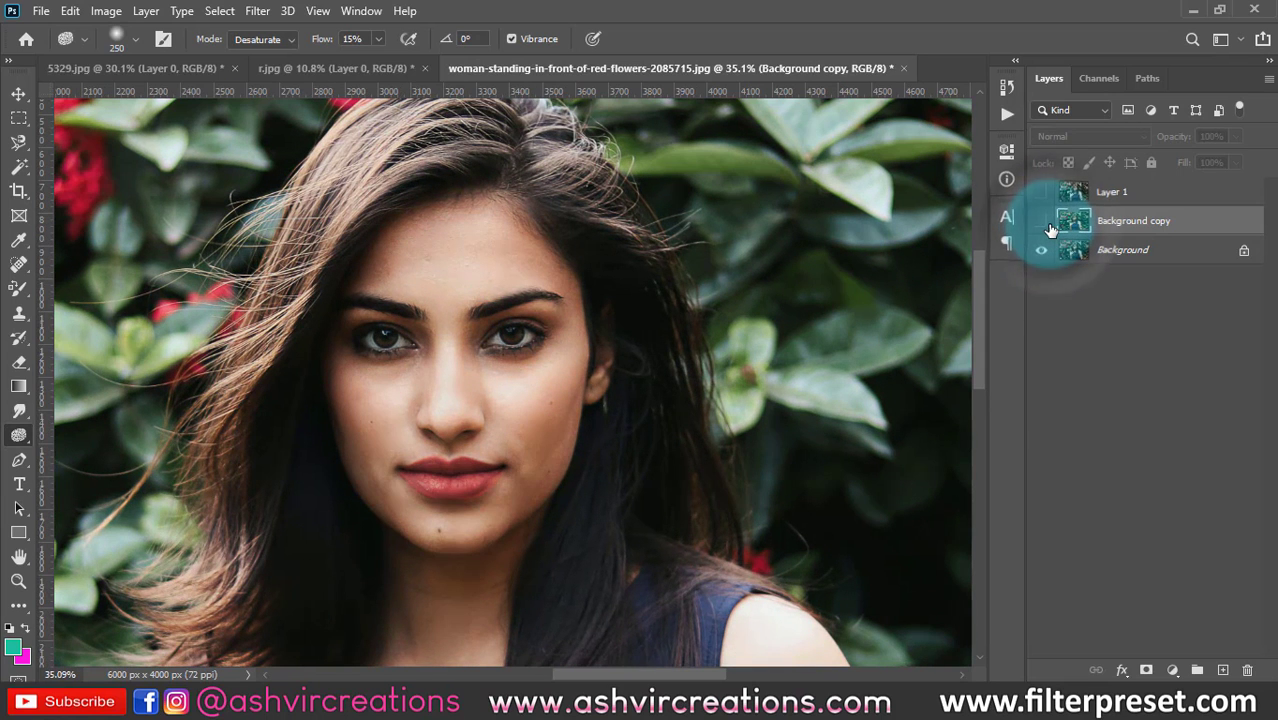
pyautogui.scroll(3, 613, 371)
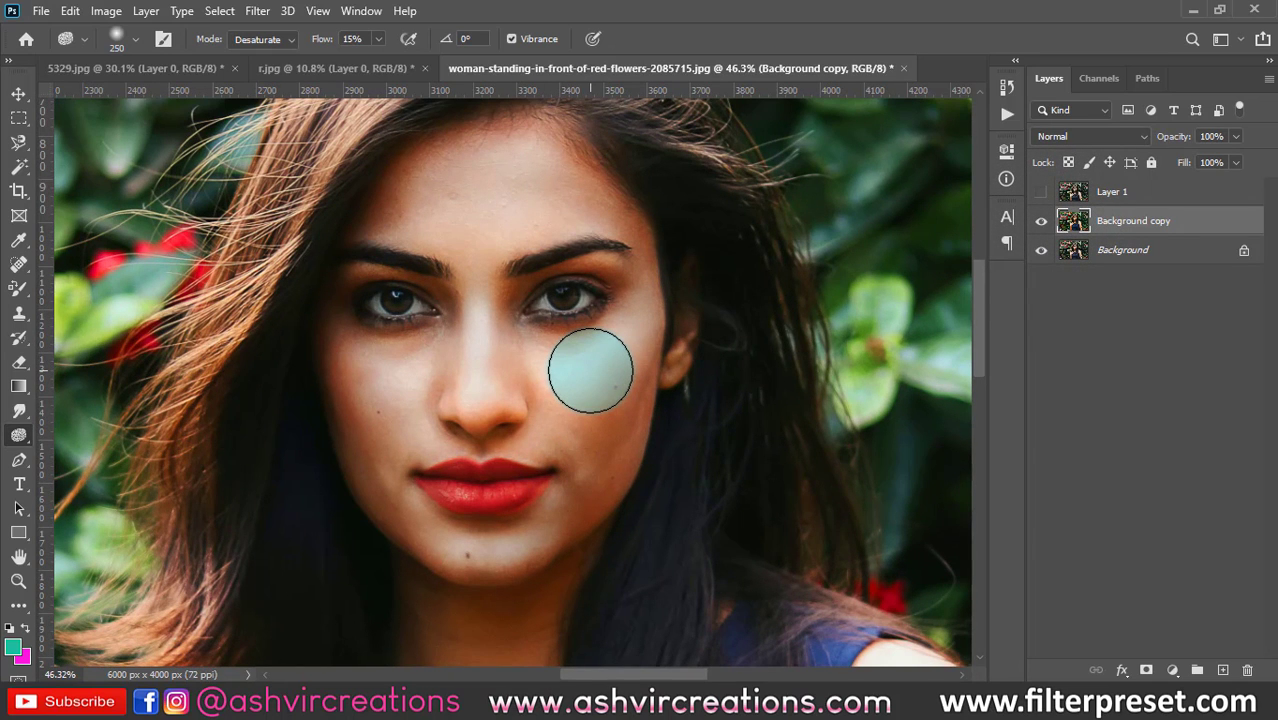
pyautogui.scroll(-6, 596, 356)
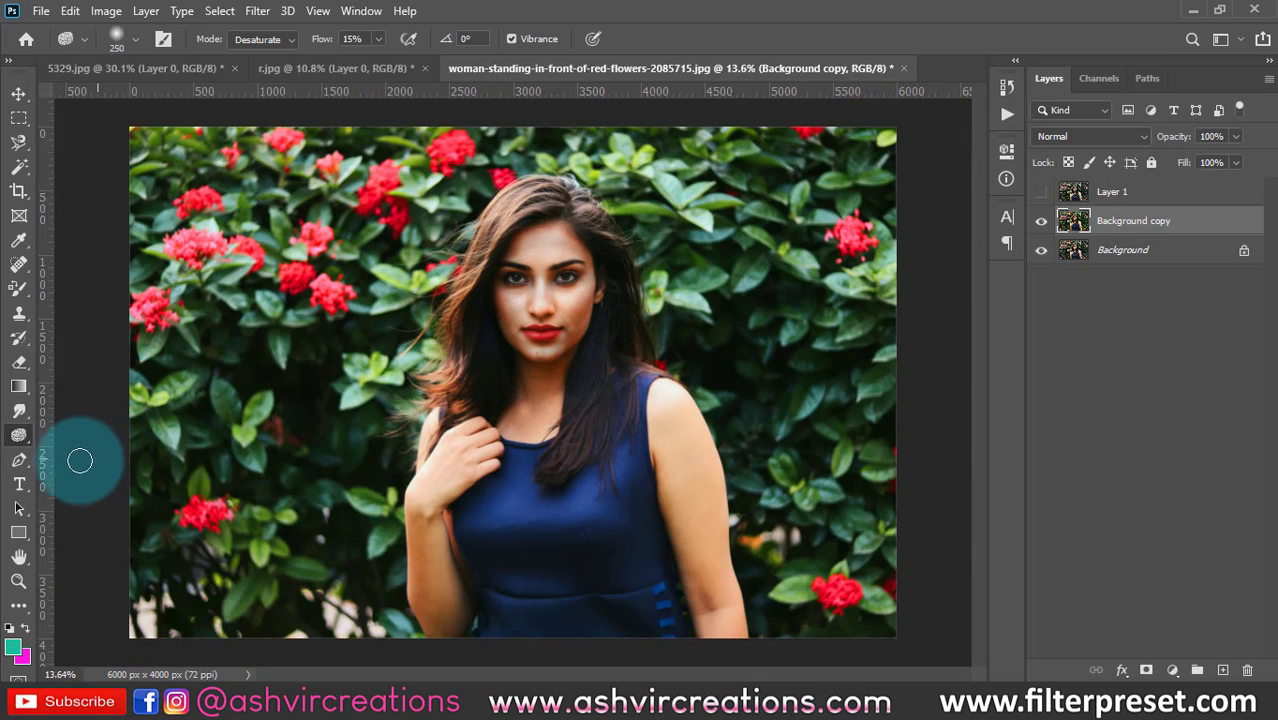
# Step: Activate the Pen tool in Path mode and hide the Background copy layer
pyautogui.click(22, 462)
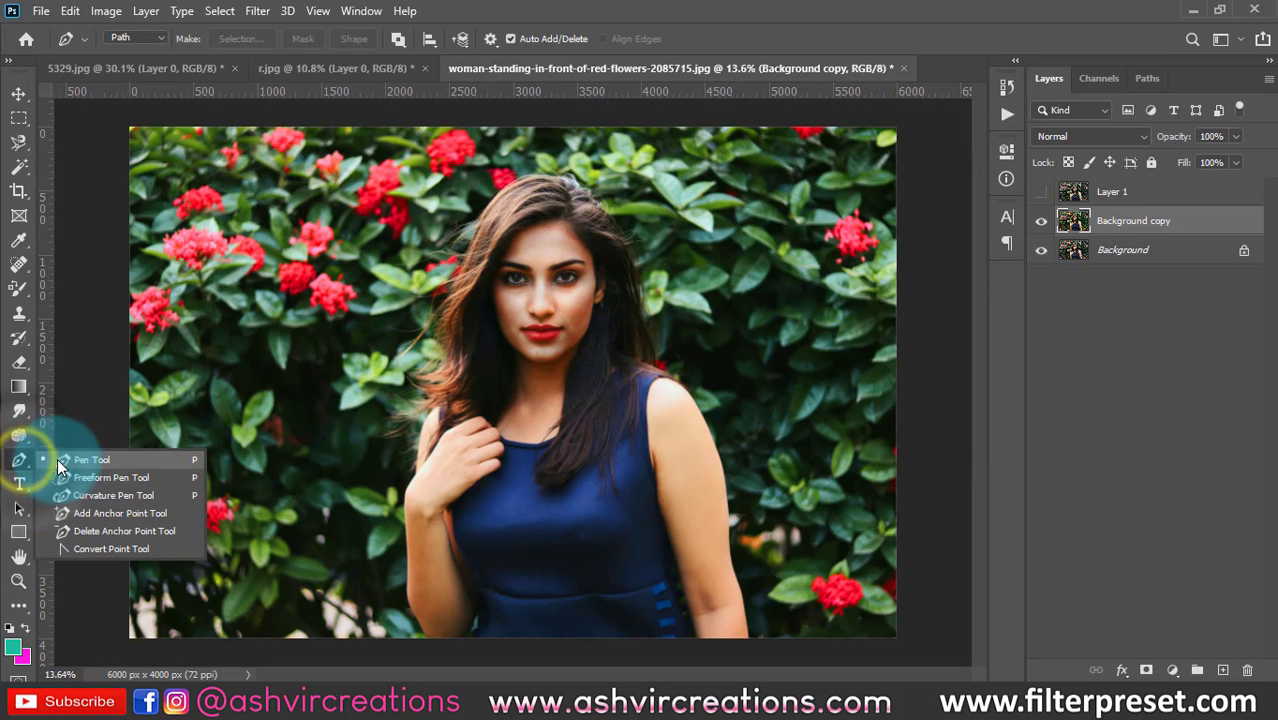
pyautogui.click(1040, 222)
pyautogui.scroll(1, 465, 387)
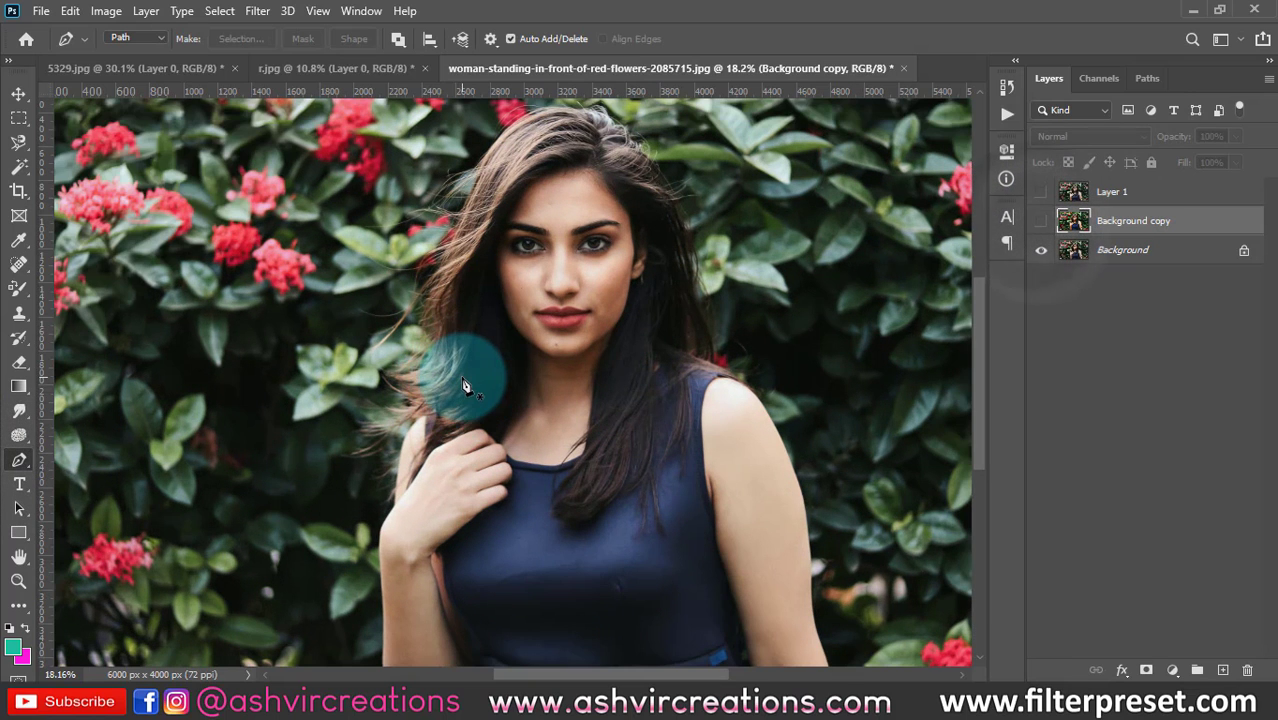
pyautogui.scroll(-1, 432, 505)
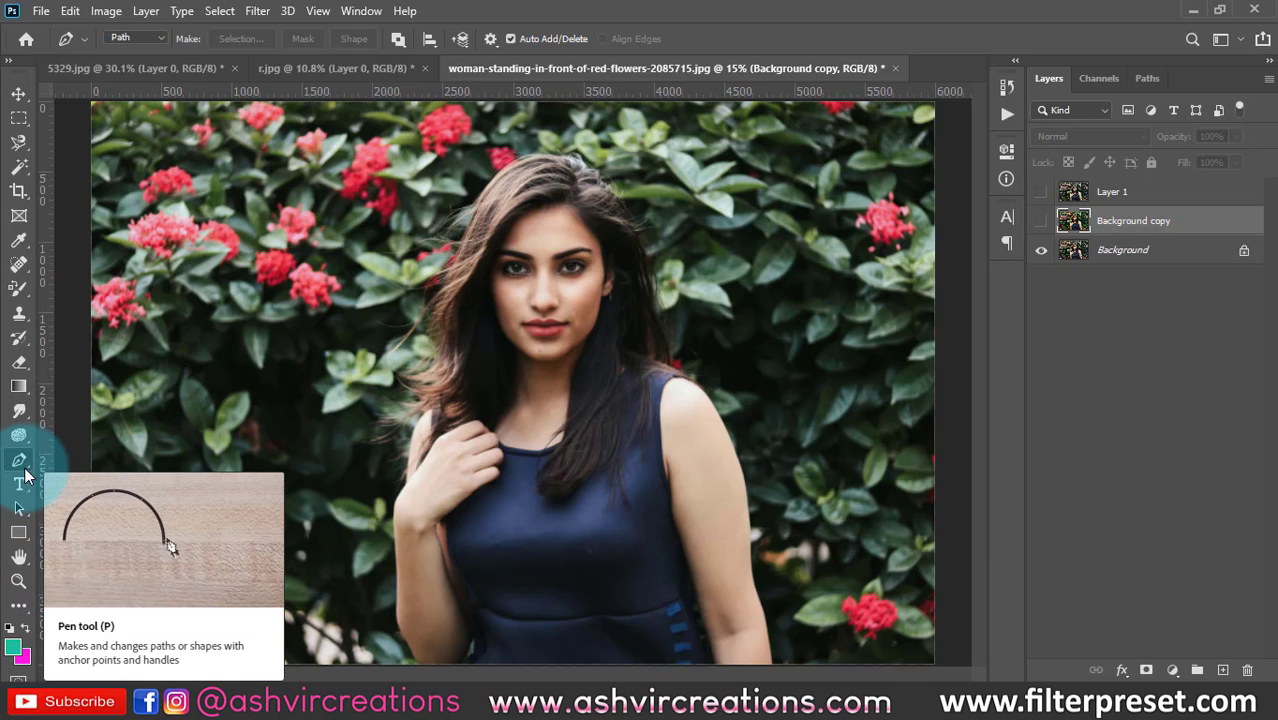
pyautogui.click(176, 436)
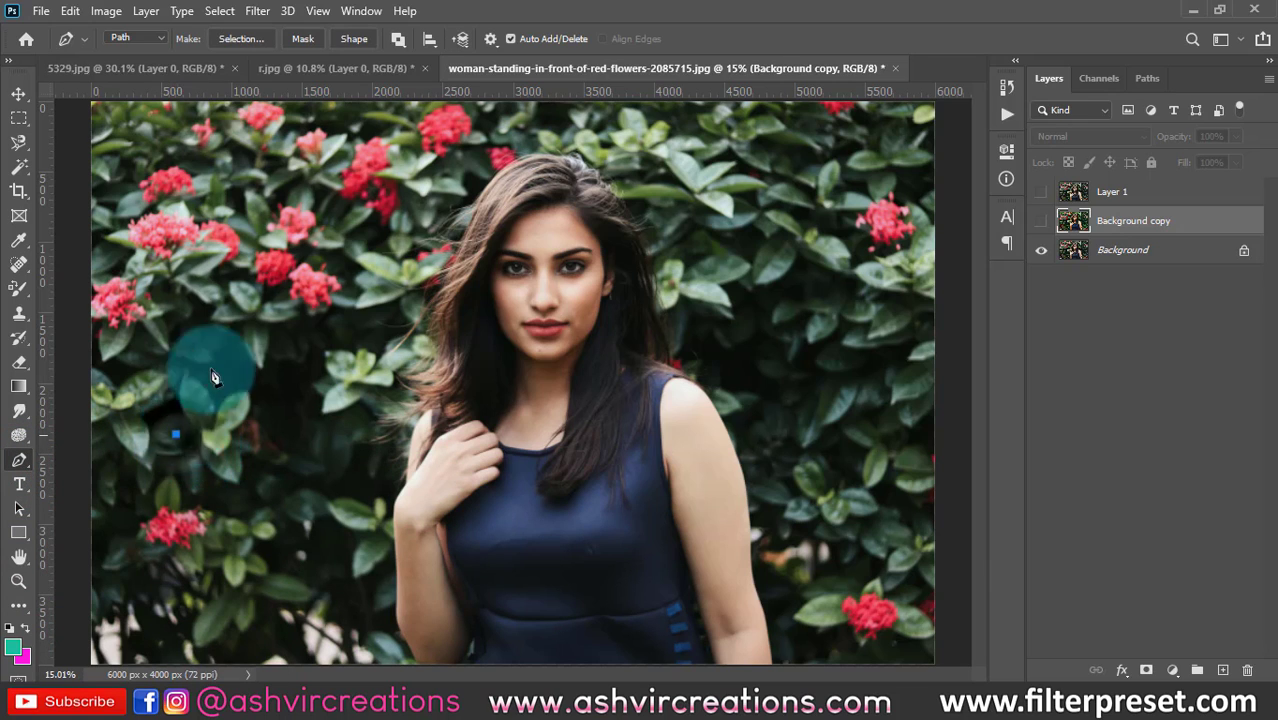
pyautogui.hotkey('ctrl', 'z')
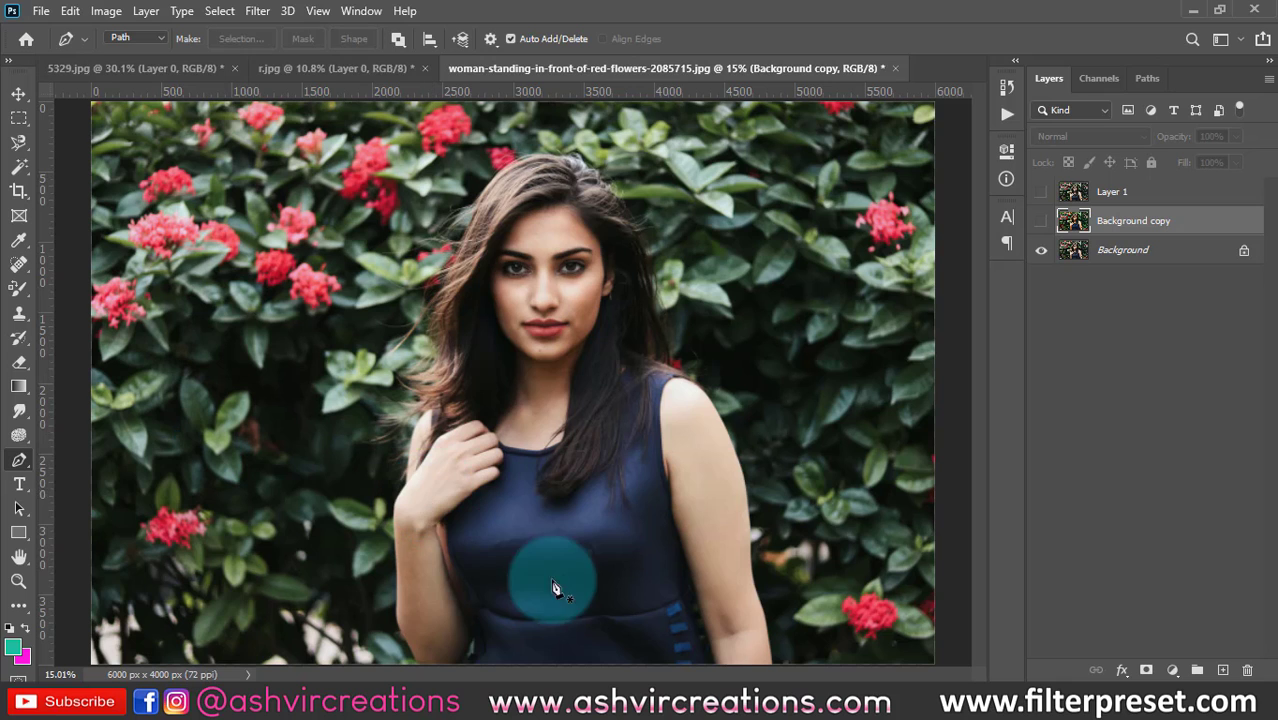
# Step: Start a pen path at the photo's lower edge beside the woman's bent arm and curve it up around the elbow
pyautogui.scroll(4, 510, 575)
pyautogui.moveTo(350, 580); pyautogui.dragTo(337, 451)
pyautogui.scroll(5, 337, 512)
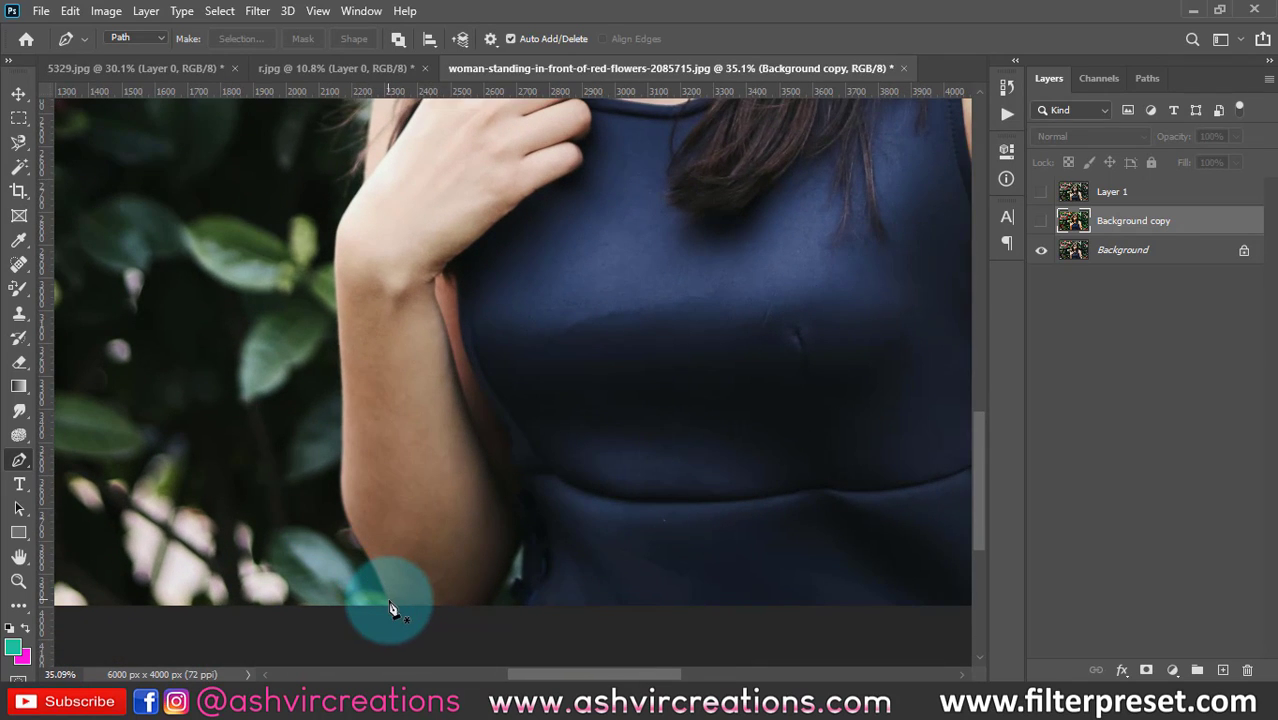
pyautogui.scroll(3, 391, 607)
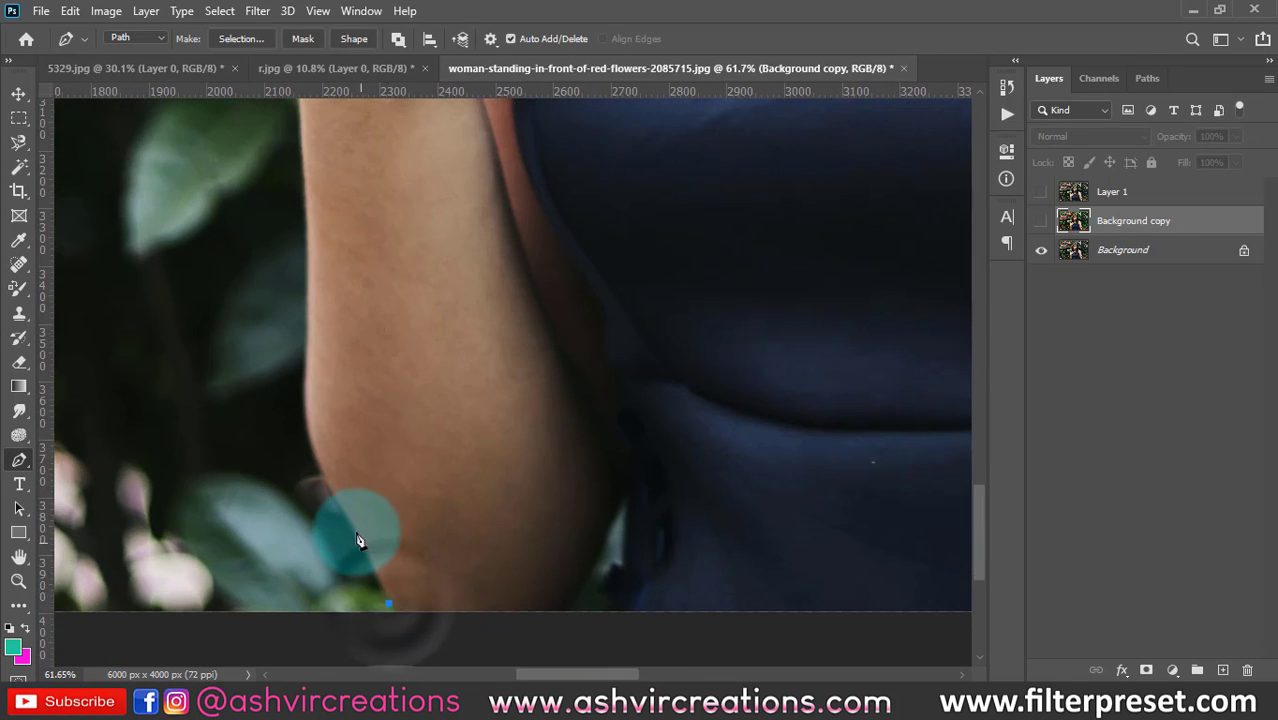
pyautogui.click(330, 494)
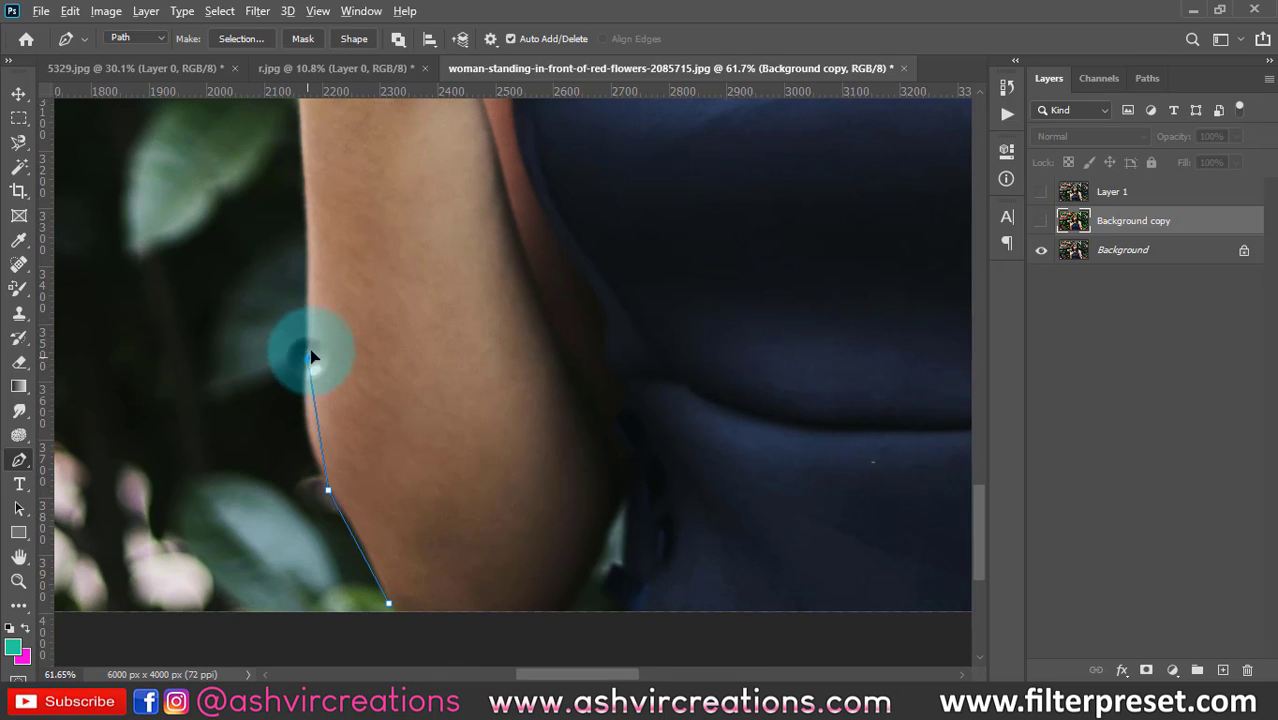
pyautogui.moveTo(327, 325); pyautogui.dragTo(329, 288)
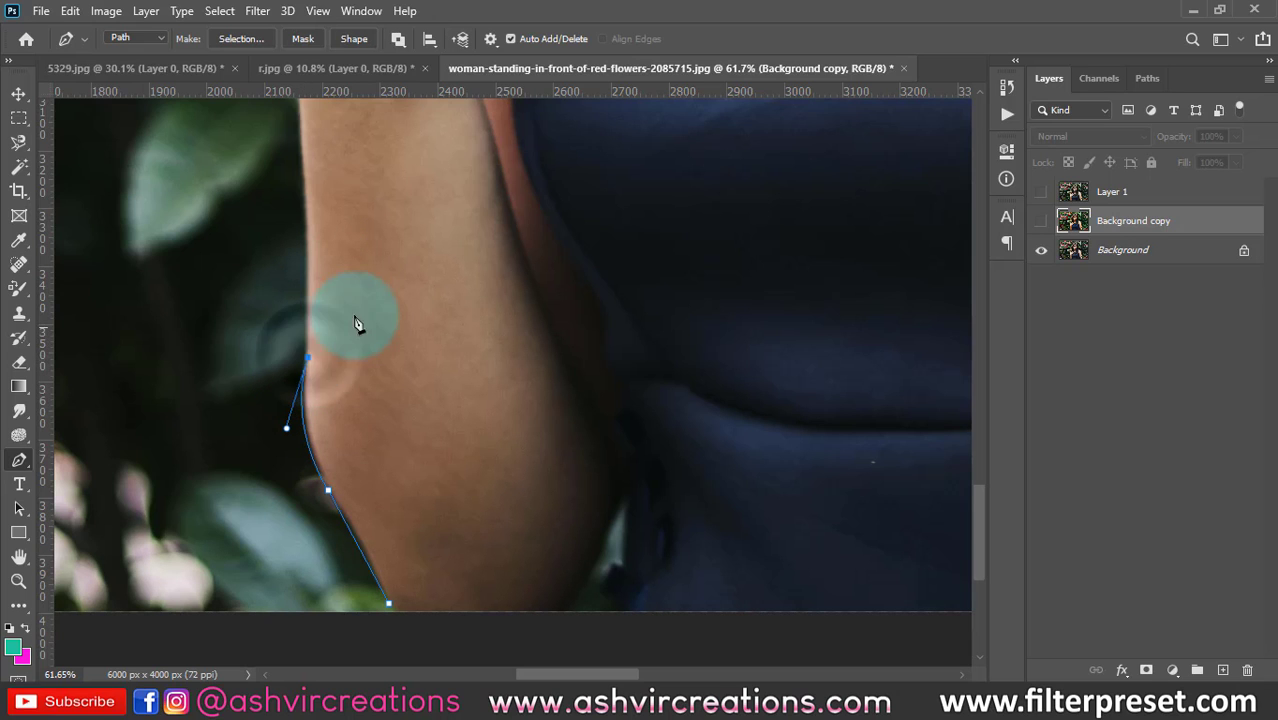
# Step: Continue the pen path up the woman's bent forearm, around the wrist and along the upper arm to the hair at her shoulder
pyautogui.moveTo(356, 317); pyautogui.dragTo(392, 401)
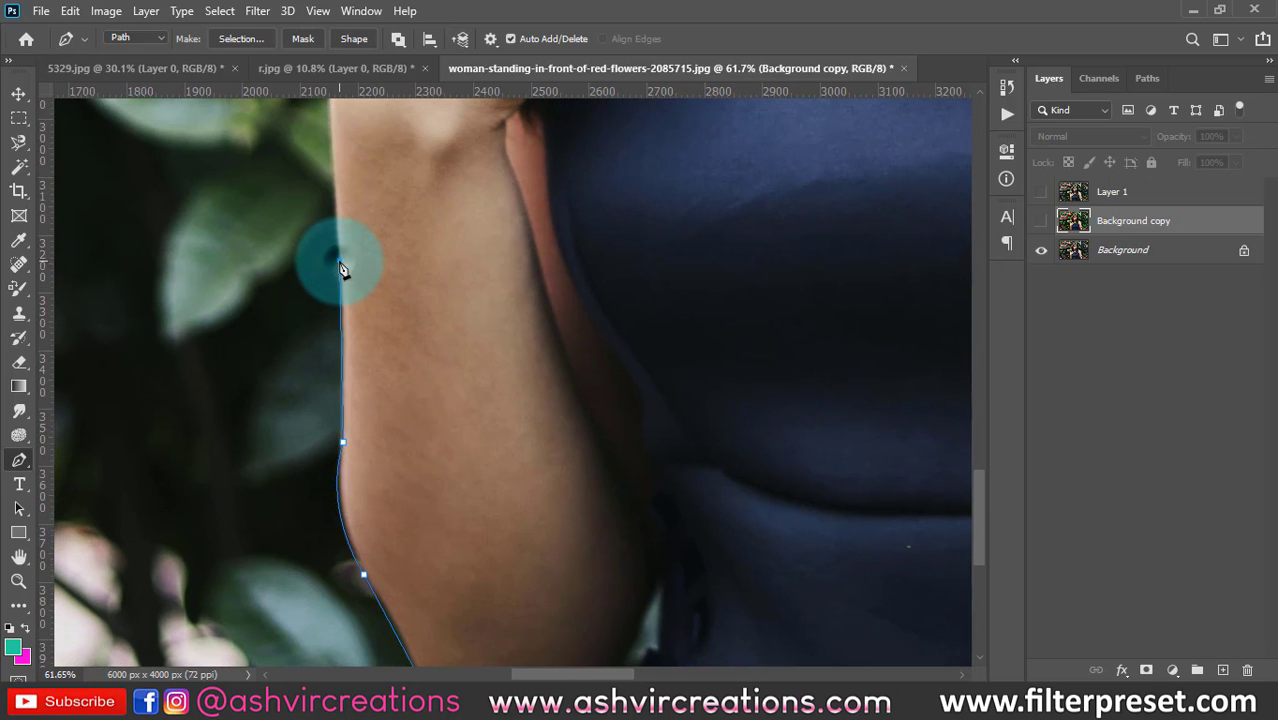
pyautogui.moveTo(323, 141); pyautogui.dragTo(351, 280)
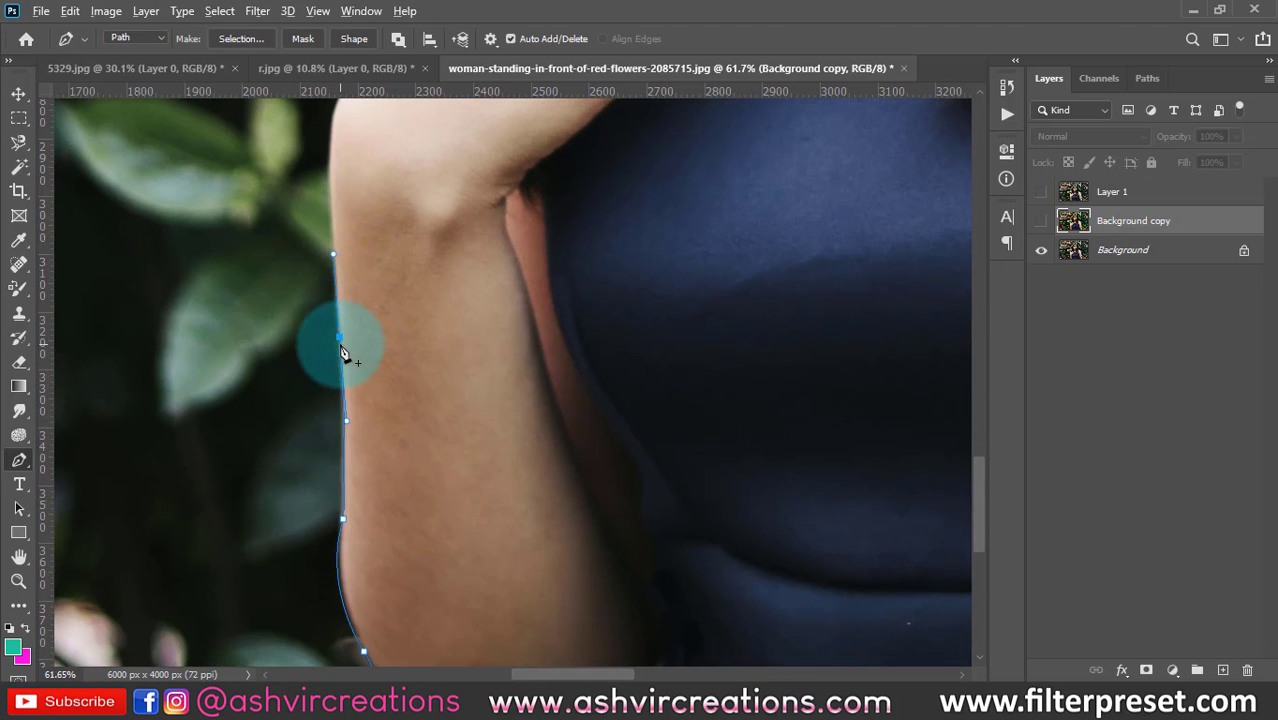
pyautogui.scroll(5, 399, 414)
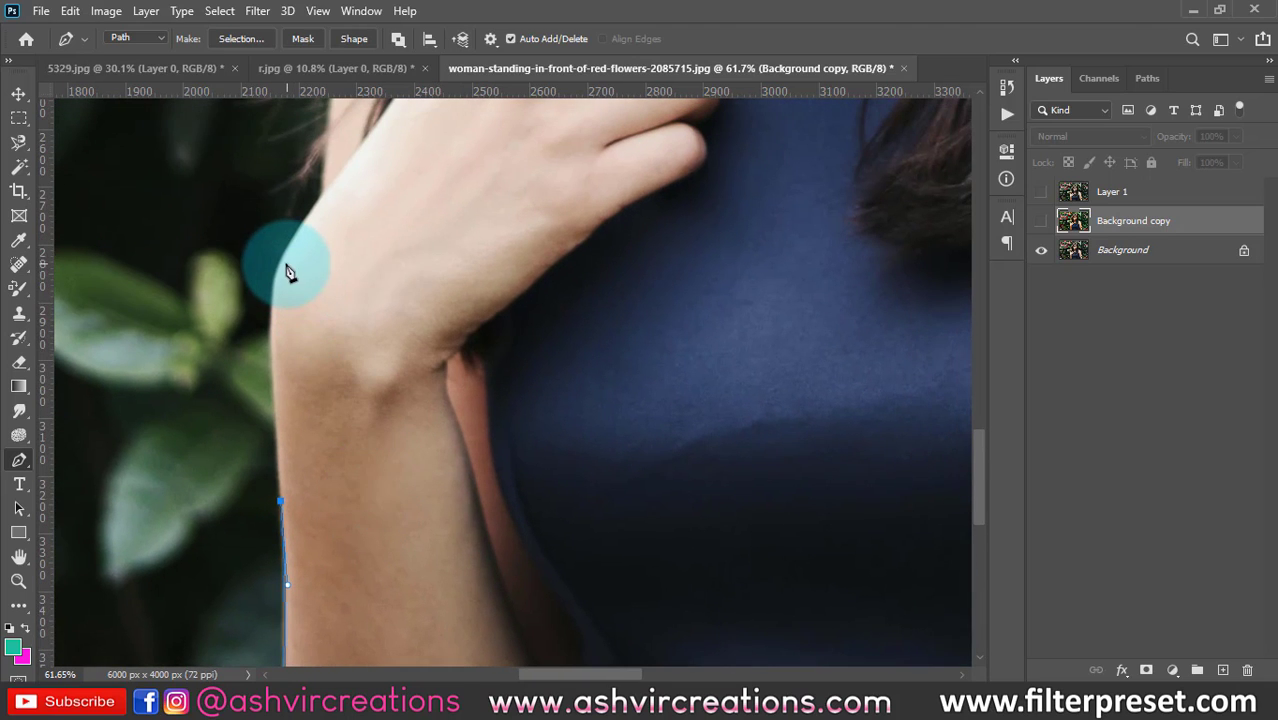
pyautogui.moveTo(285, 254); pyautogui.dragTo(319, 212)
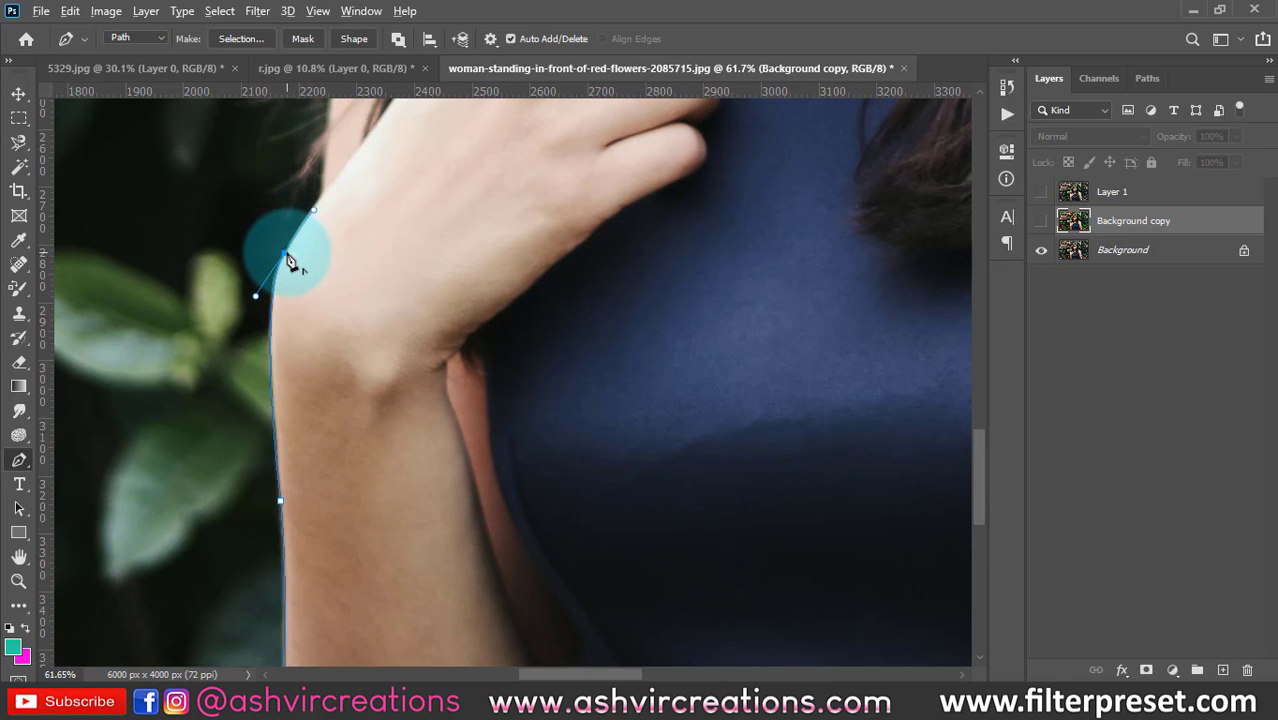
pyautogui.moveTo(337, 228); pyautogui.dragTo(345, 419)
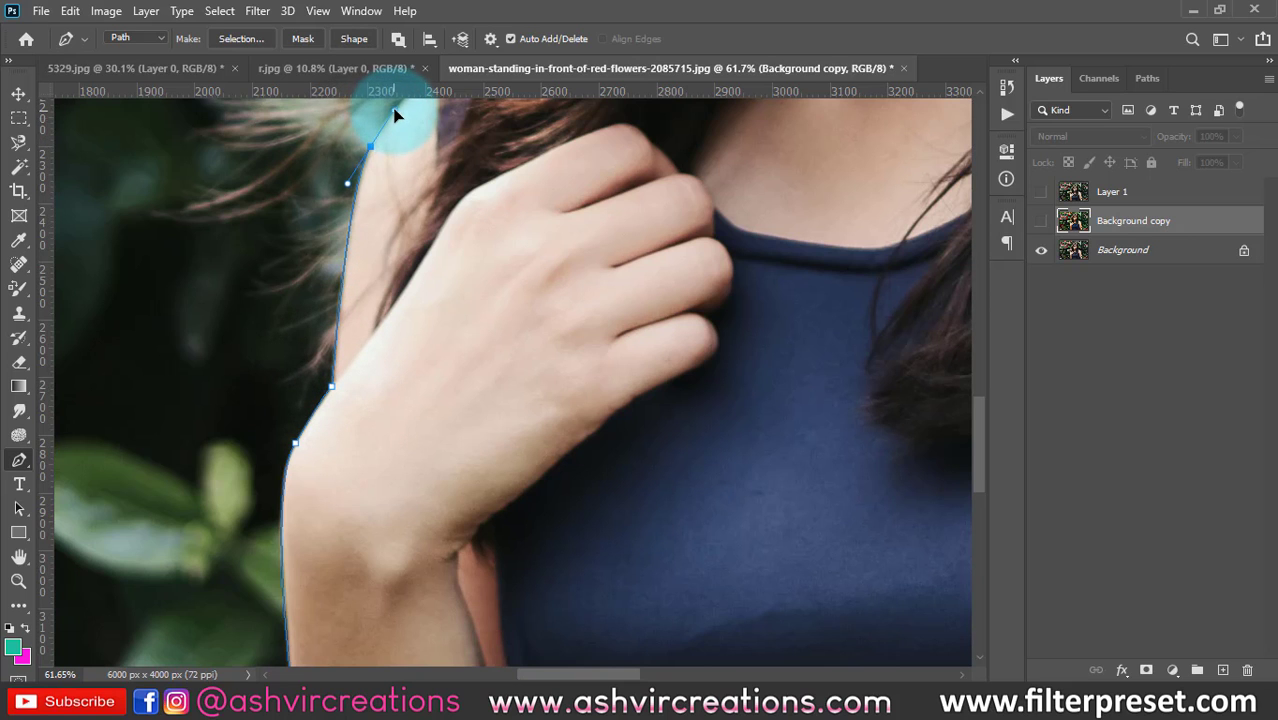
pyautogui.moveTo(422, 137); pyautogui.dragTo(270, 487)
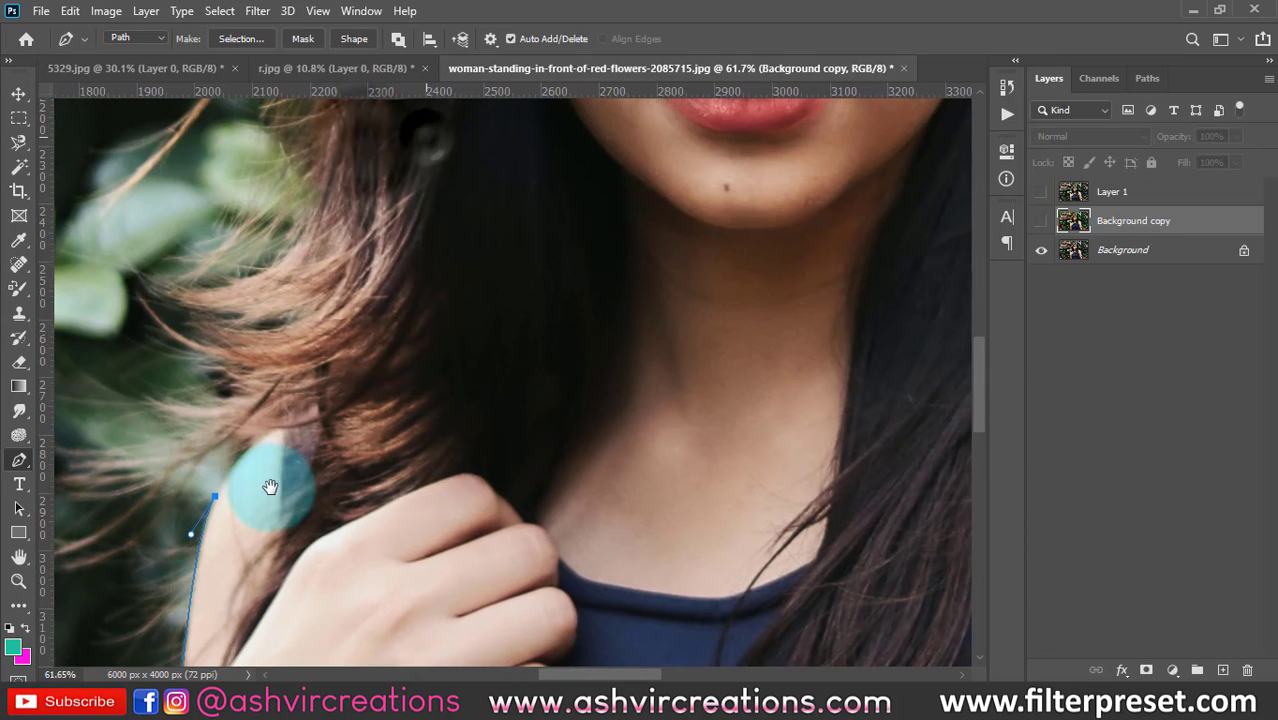
pyautogui.click(288, 429)
# Step: Extend the pen path across the chest below the neck to the outer edge of the opposite upper arm
pyautogui.scroll(-3, 302, 457)
pyautogui.scroll(-2, 302, 451)
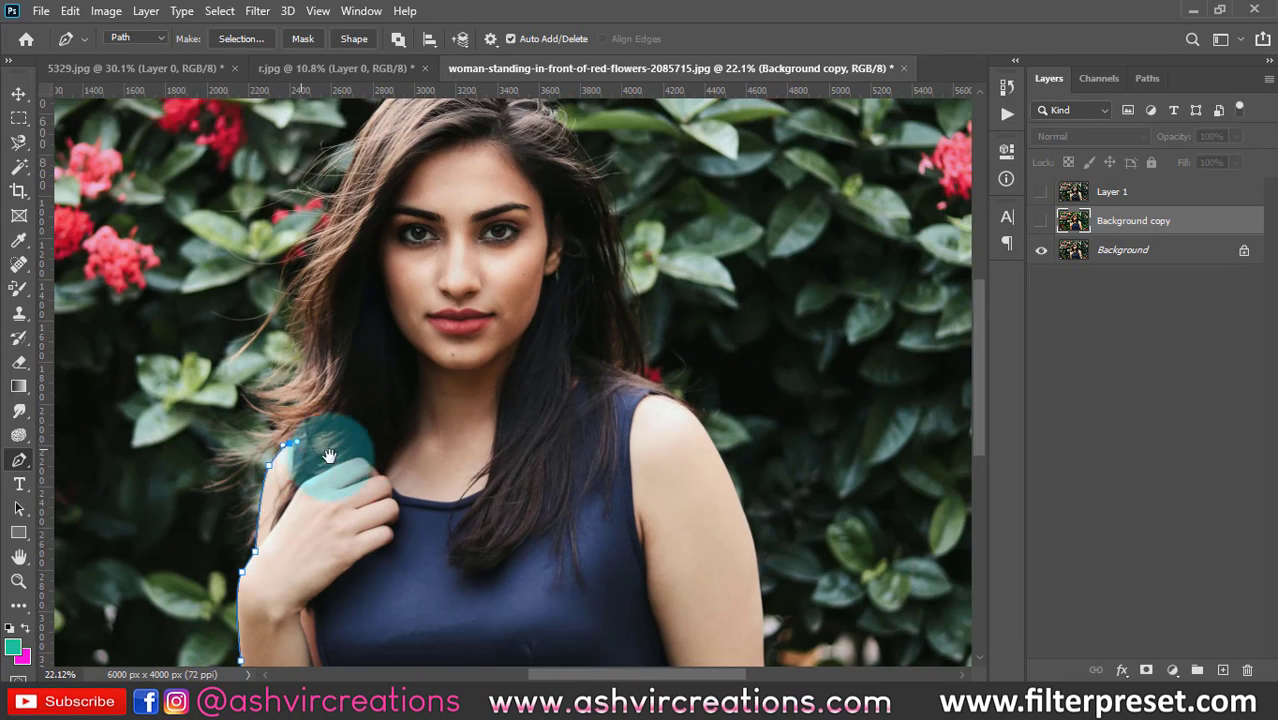
pyautogui.moveTo(417, 494); pyautogui.dragTo(301, 339)
pyautogui.click(458, 299)
pyautogui.click(526, 302)
pyautogui.scroll(2, 614, 443)
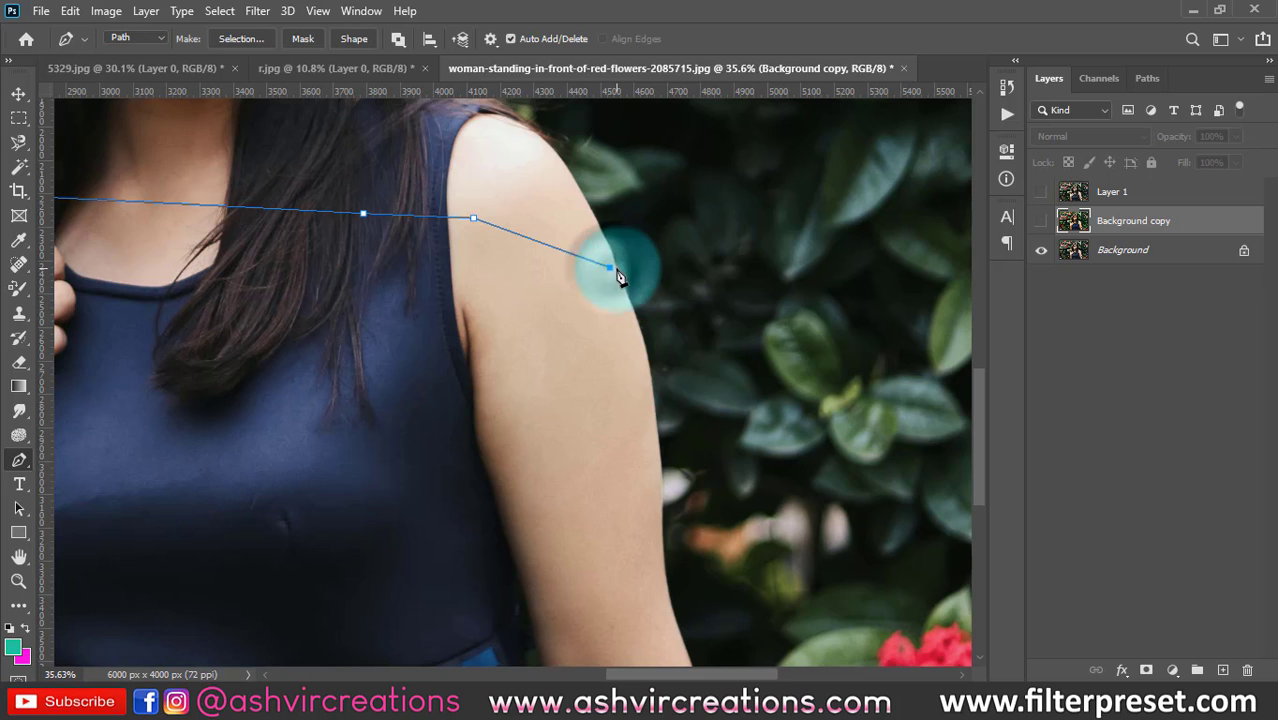
# Step: Trace the outer edge of the hanging arm with curved anchors down past the elbow, removing the outgoing handles where the curve changes
pyautogui.scroll(3, 617, 270)
pyautogui.moveTo(660, 408); pyautogui.dragTo(571, 245)
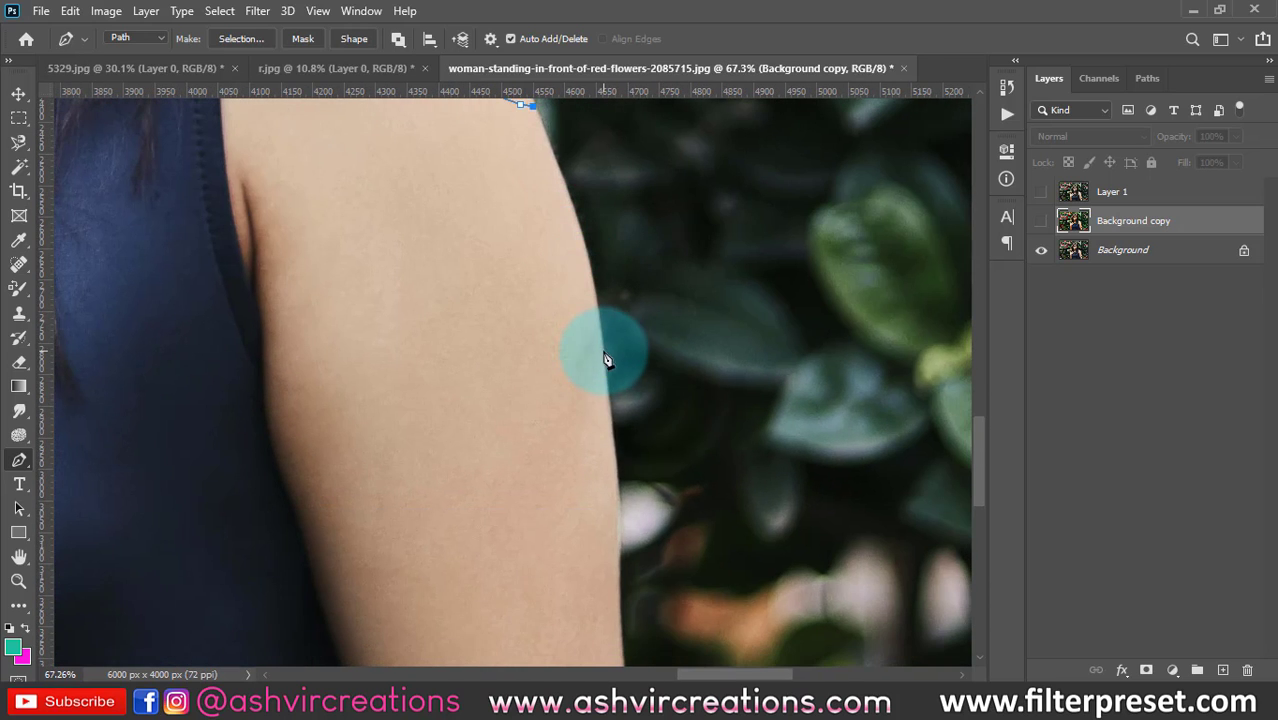
pyautogui.moveTo(603, 351); pyautogui.dragTo(636, 297)
pyautogui.keyDown('alt'); pyautogui.click(604, 351); pyautogui.keyUp('alt')
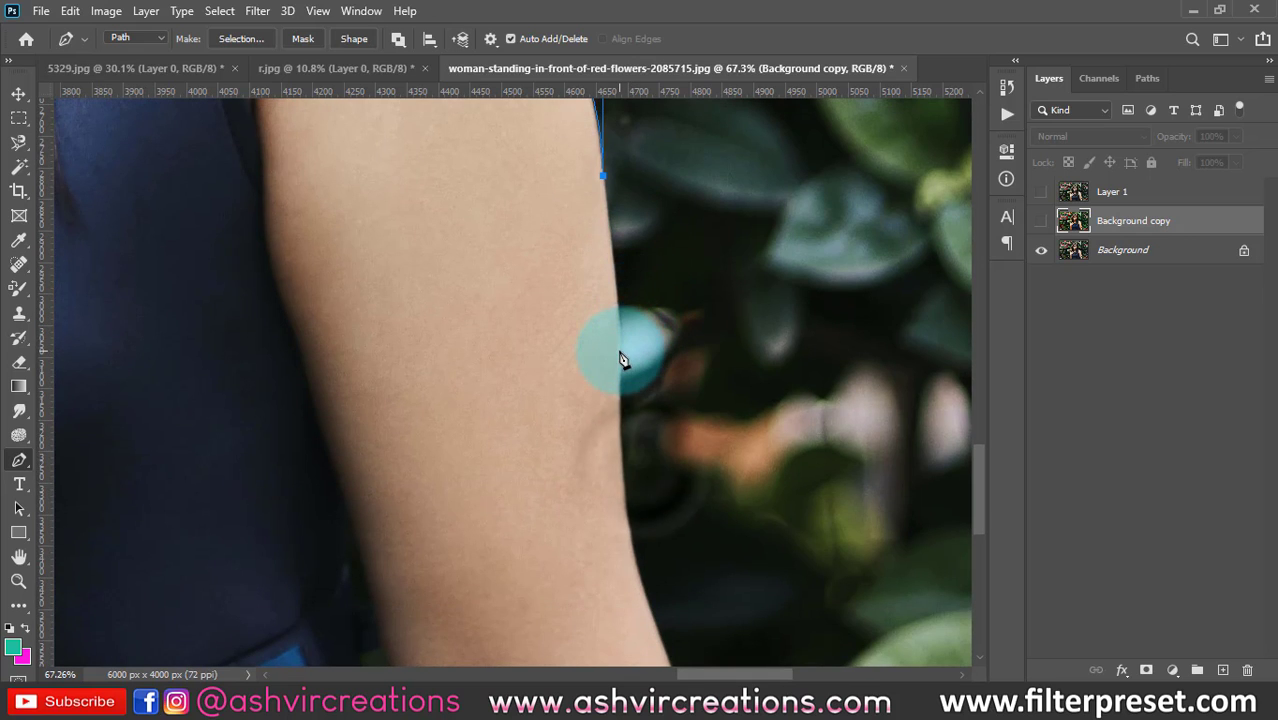
pyautogui.moveTo(618, 351); pyautogui.dragTo(613, 384)
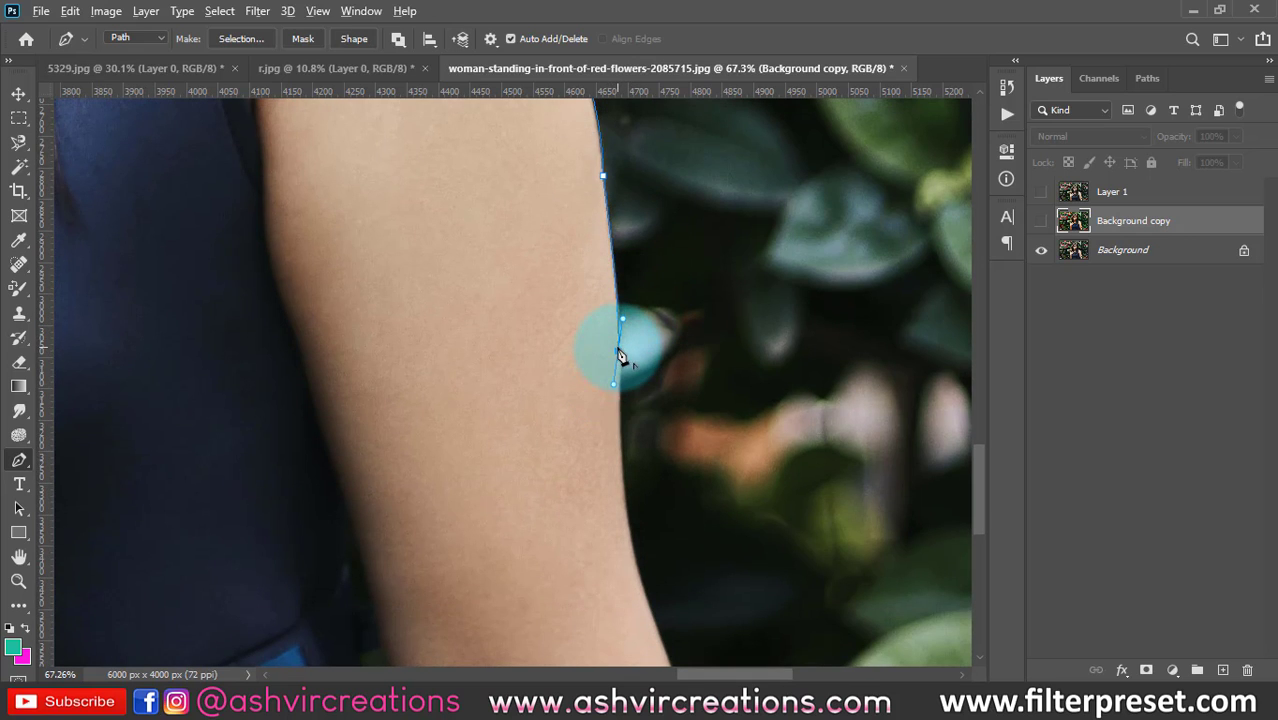
pyautogui.keyDown('alt'); pyautogui.click(618, 351); pyautogui.keyUp('alt')
pyautogui.moveTo(628, 448); pyautogui.dragTo(610, 352)
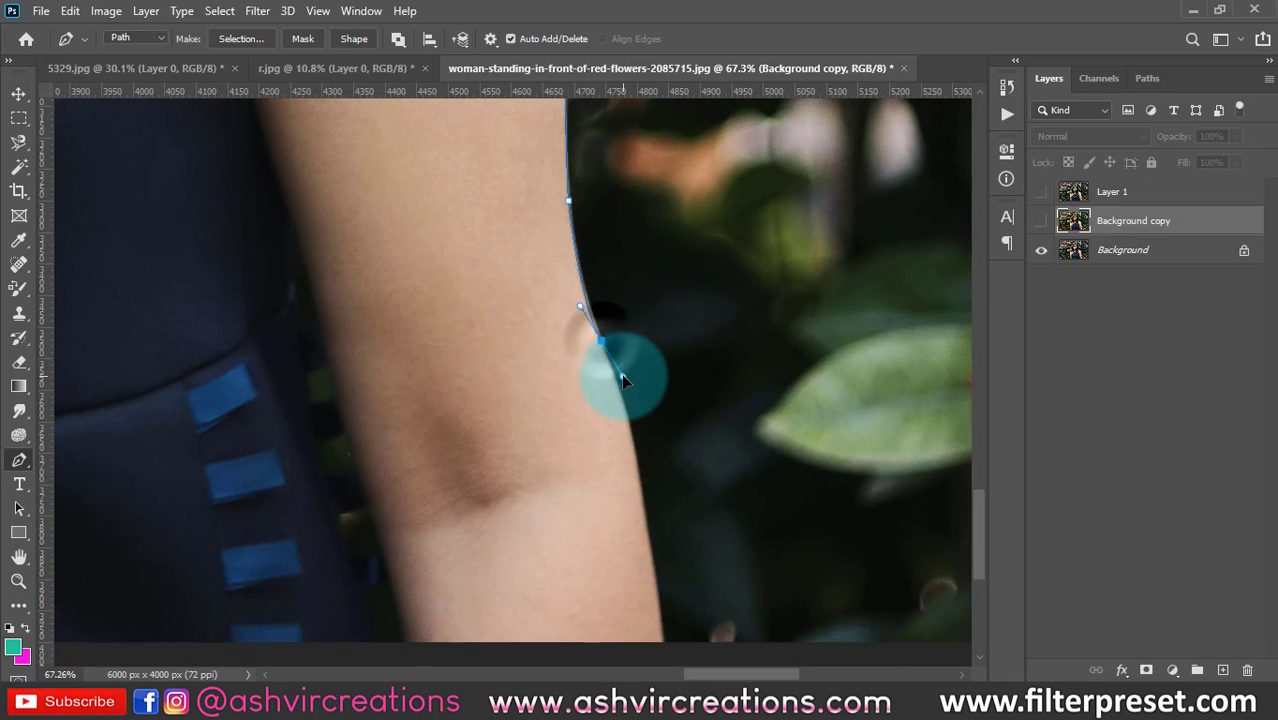
pyautogui.keyDown('alt'); pyautogui.click(601, 340); pyautogui.keyUp('alt')
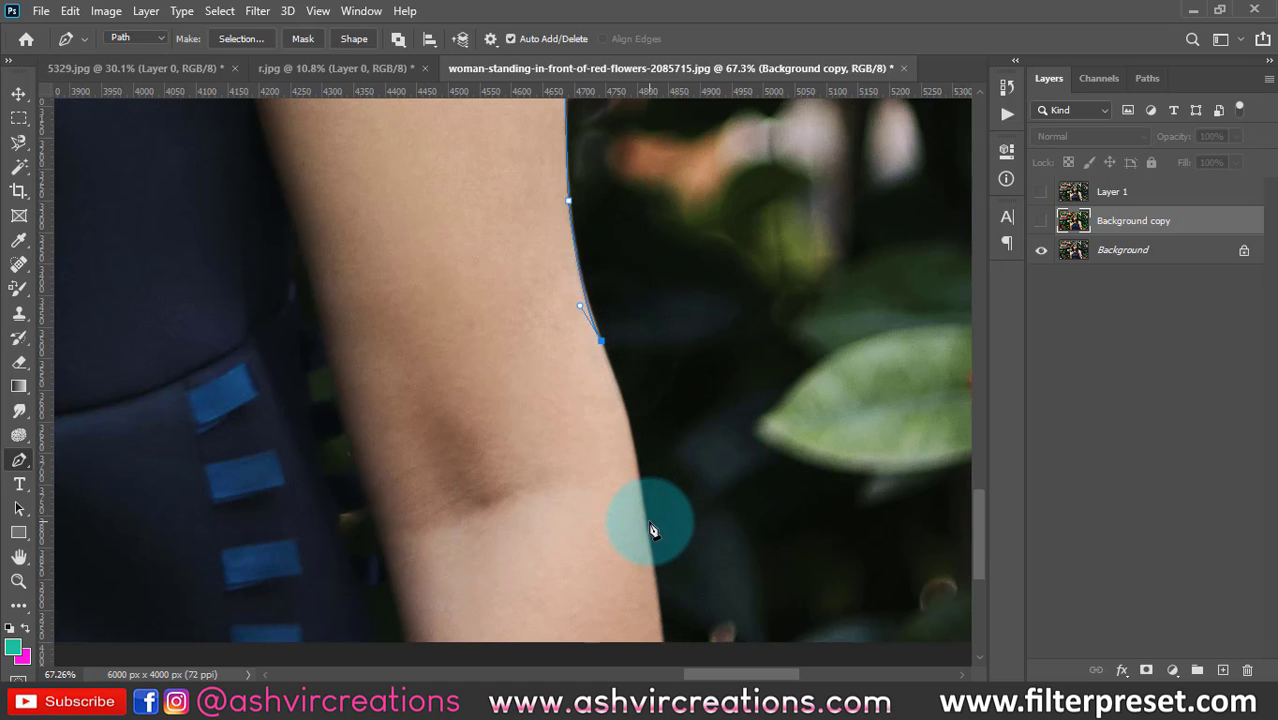
pyautogui.moveTo(649, 522); pyautogui.dragTo(628, 573)
# Step: Run the path back across the lower dress near the photo's bottom edge and close it at the starting anchor by the elbow
pyautogui.scroll(-3, 632, 566)
pyautogui.moveTo(411, 428); pyautogui.dragTo(625, 377)
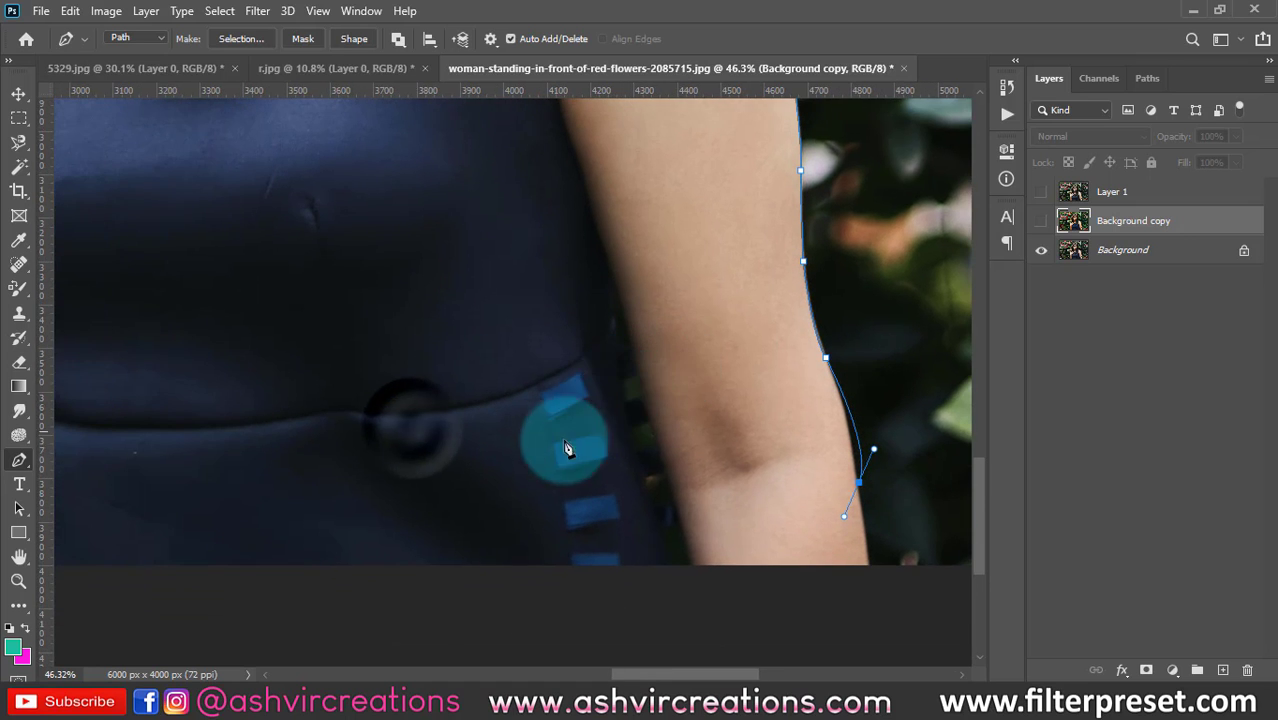
pyautogui.scroll(-3, 442, 486)
pyautogui.scroll(2, 240, 480)
pyautogui.moveTo(262, 476); pyautogui.dragTo(417, 463)
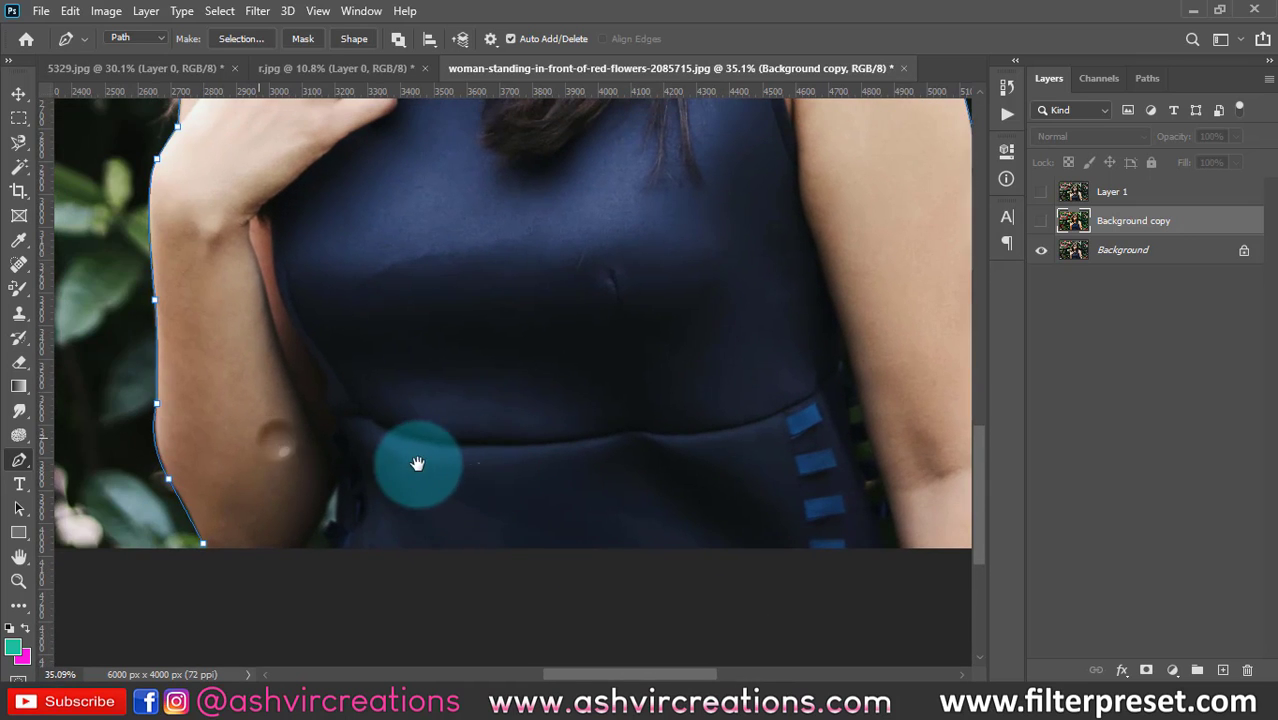
pyautogui.click(505, 513)
pyautogui.click(334, 521)
pyautogui.click(250, 537)
pyautogui.click(222, 547)
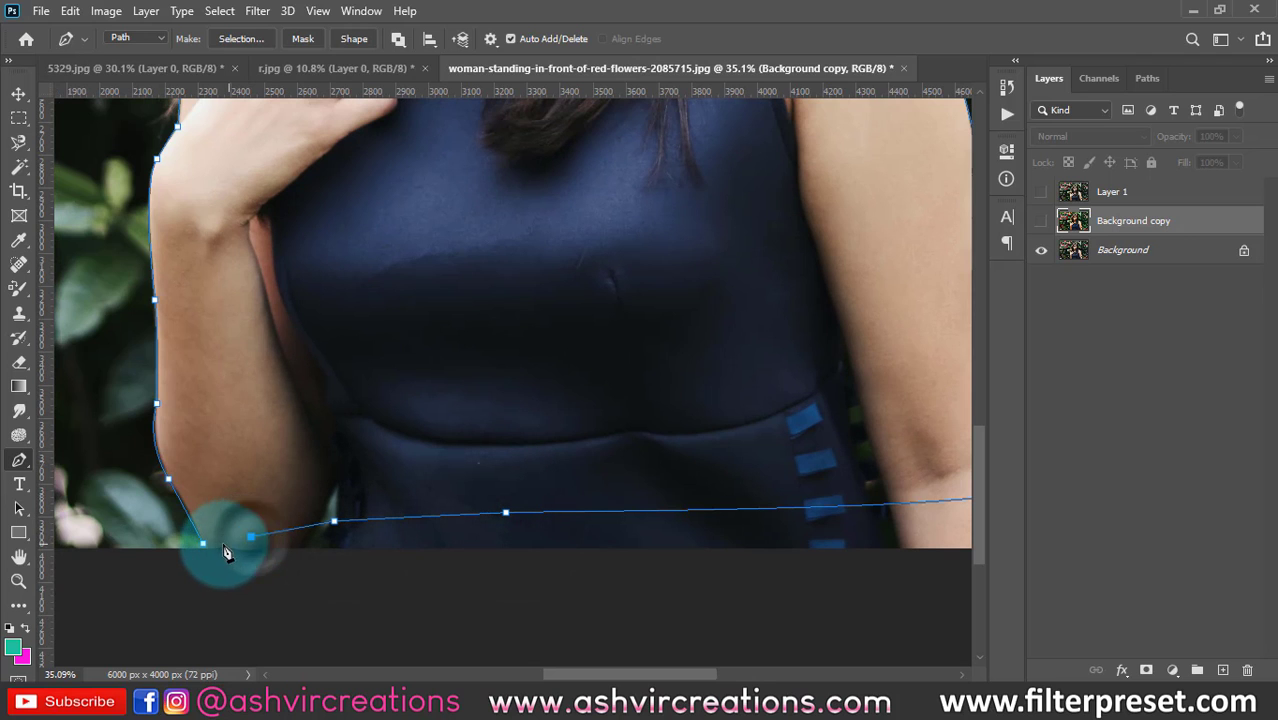
pyautogui.click(204, 546)
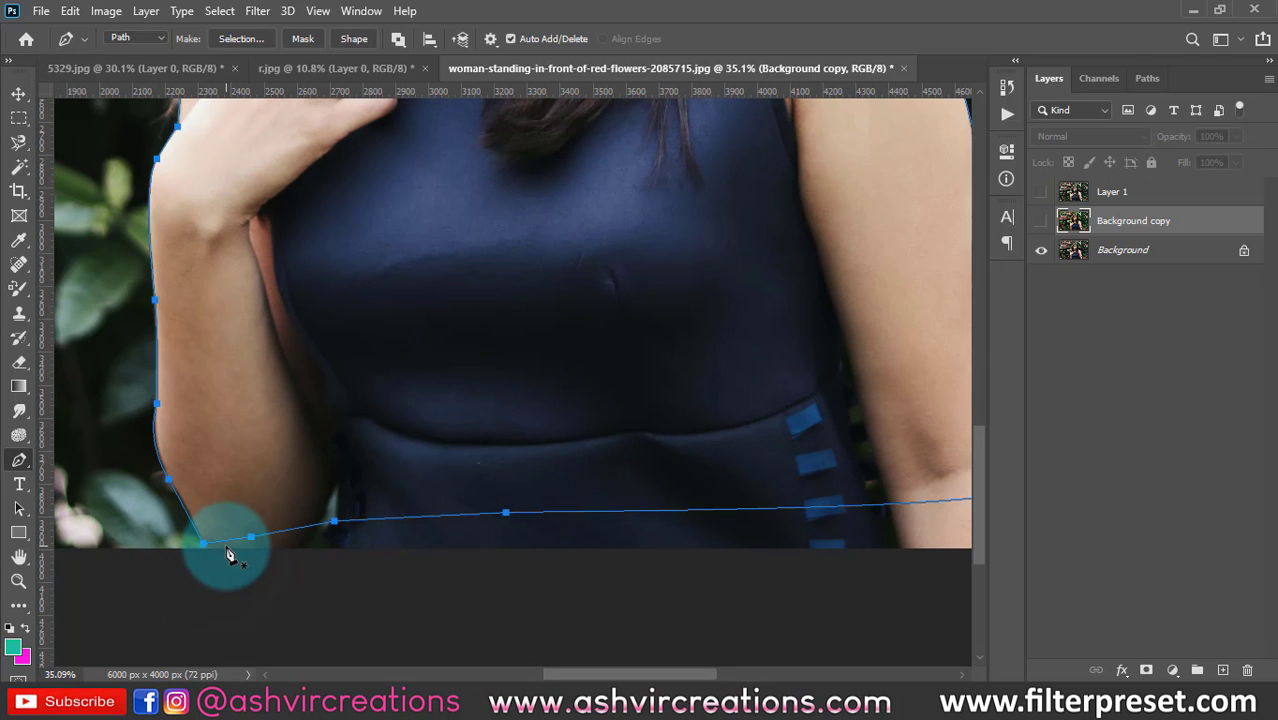
# Step: Convert the closed path to a new anti-aliased selection with a 0-pixel feather radius, and undo the conversion
pyautogui.scroll(-3, 226, 552)
pyautogui.rightClick(301, 311)
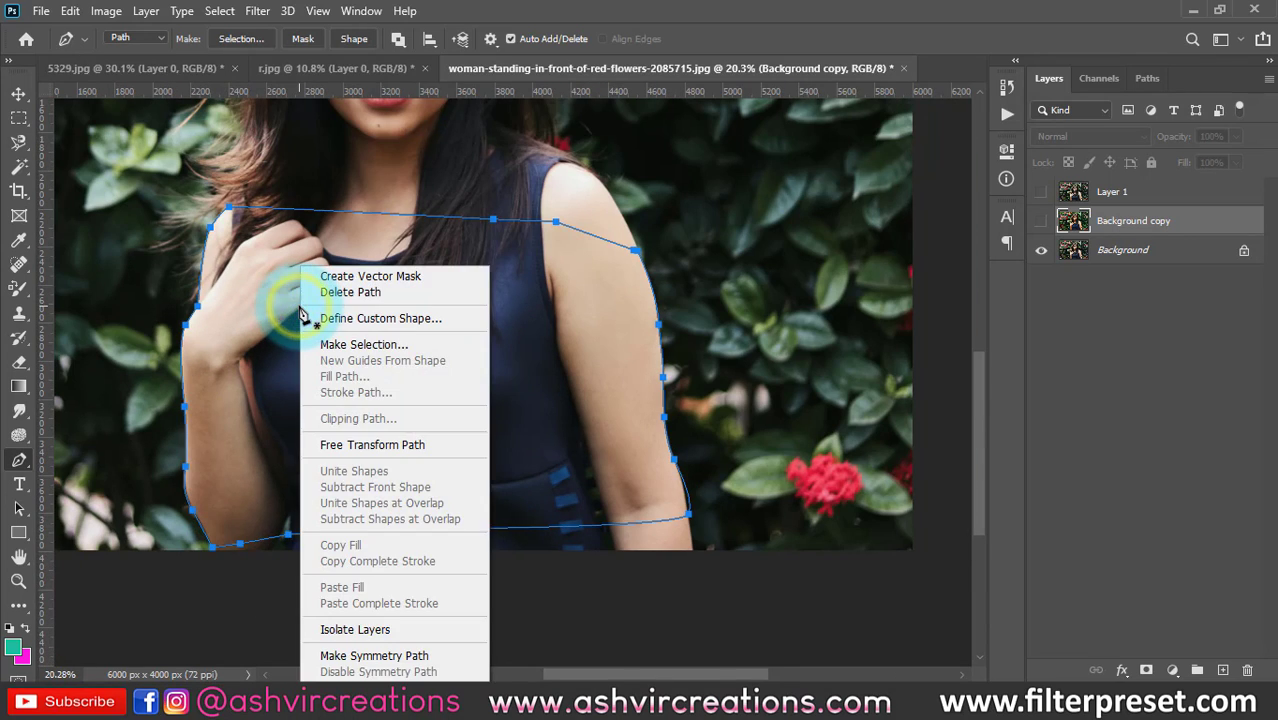
pyautogui.click(406, 350)
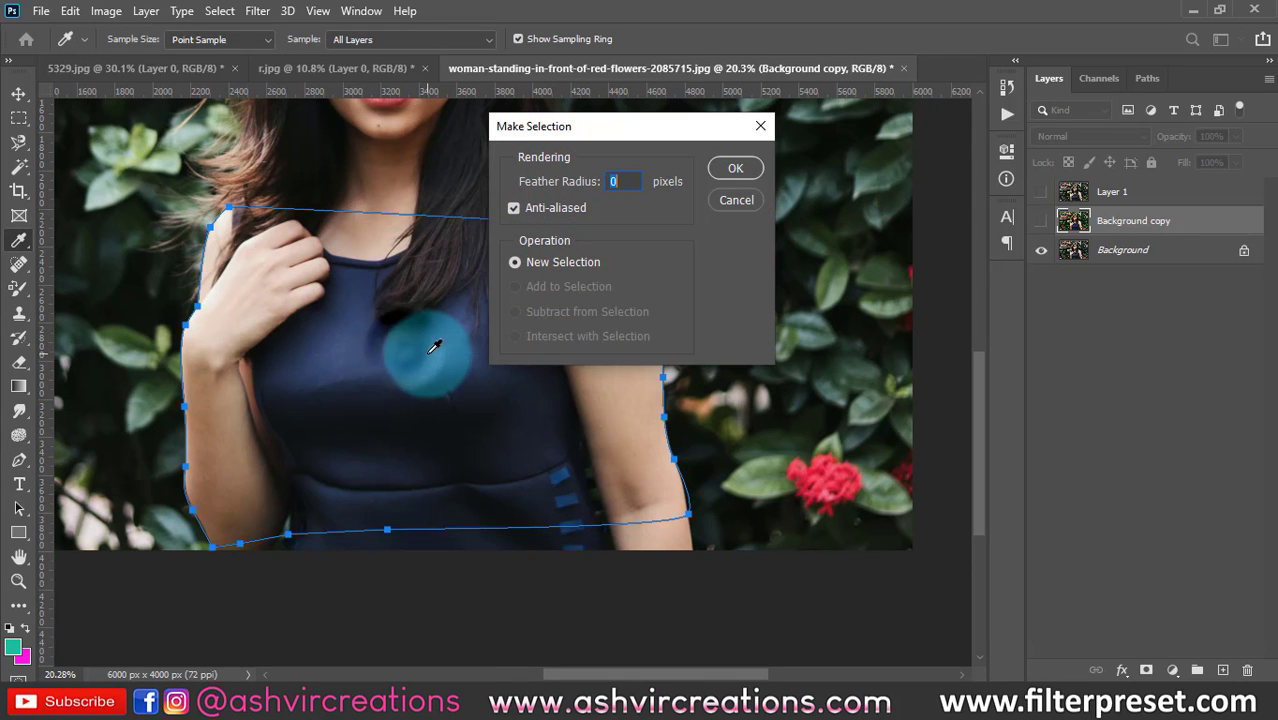
pyautogui.click(736, 170)
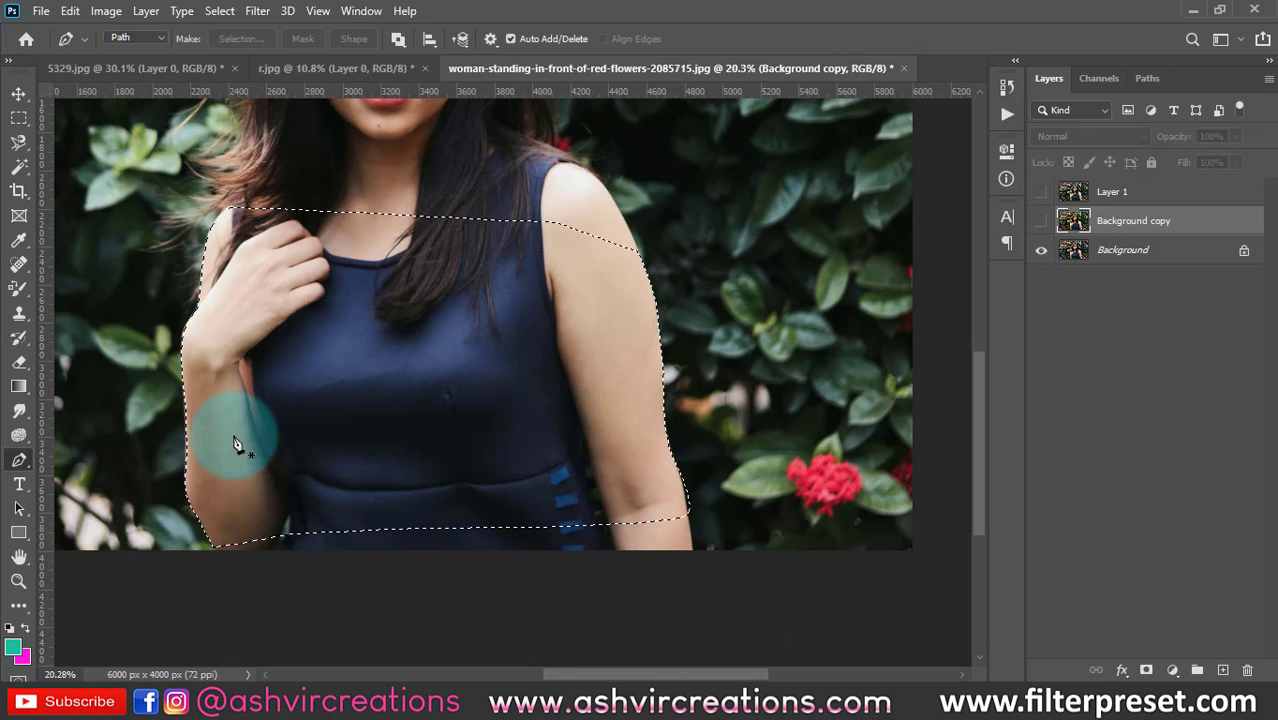
pyautogui.hotkey('ctrl', 'z')
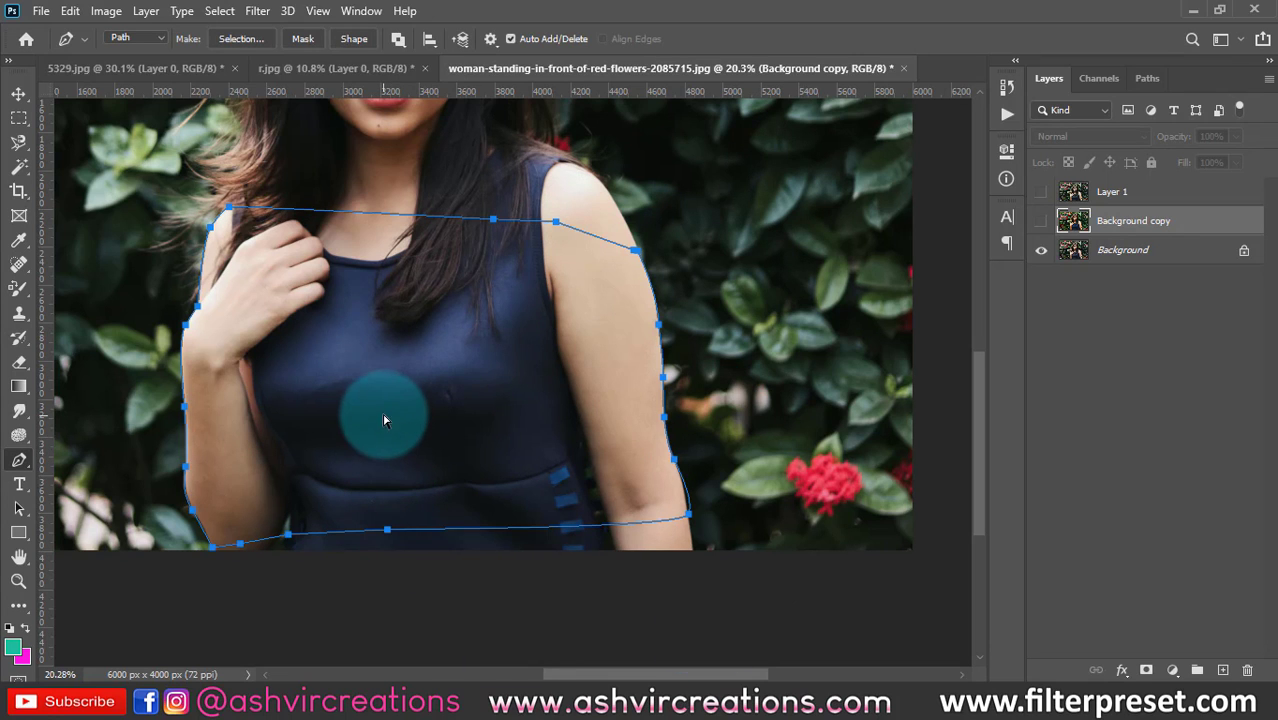
# Step: Create a vector mask from the path on the Background copy layer, undo it, and look over the other path options
pyautogui.rightClick(428, 270)
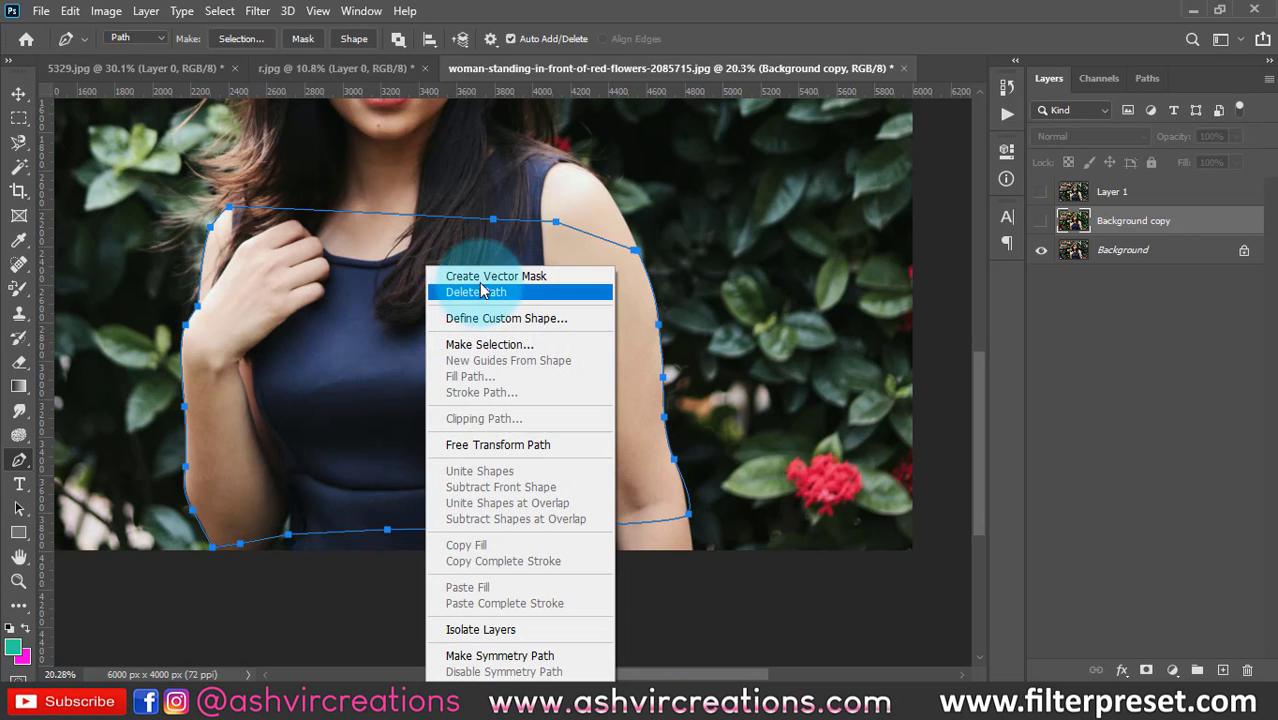
pyautogui.click(485, 283)
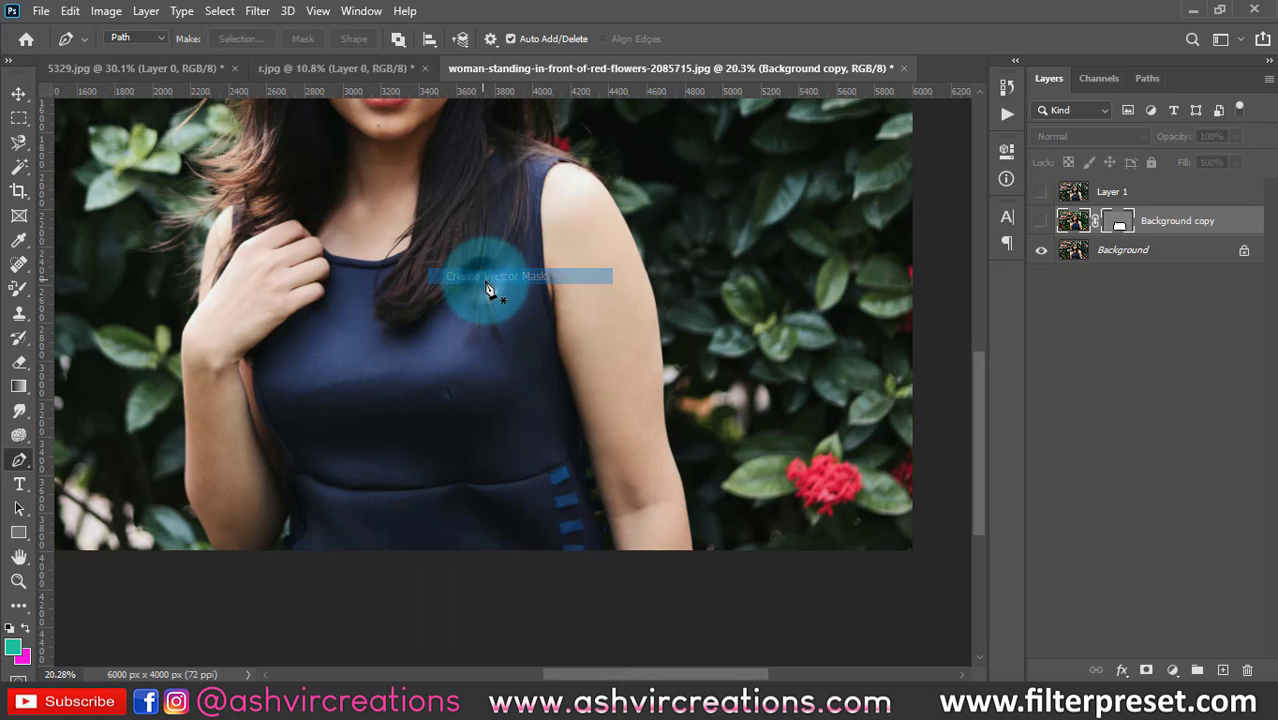
pyautogui.hotkey('ctrl', 'z')
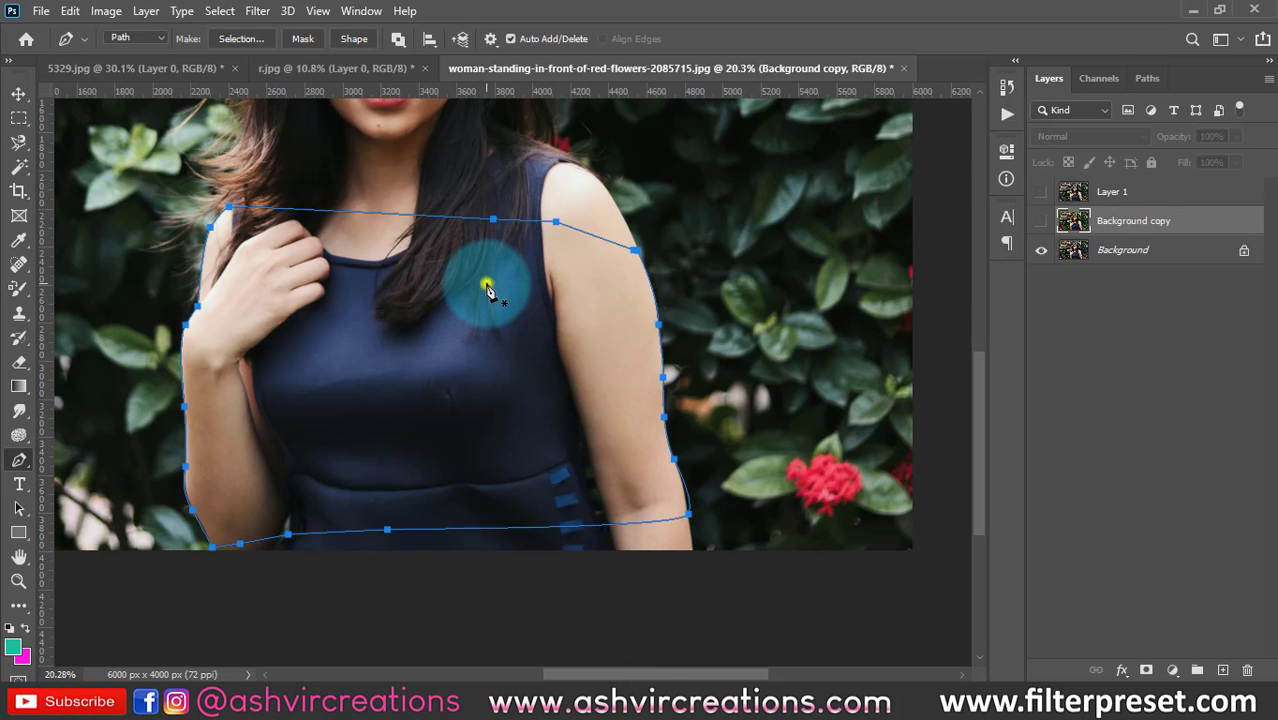
pyautogui.rightClick(488, 290)
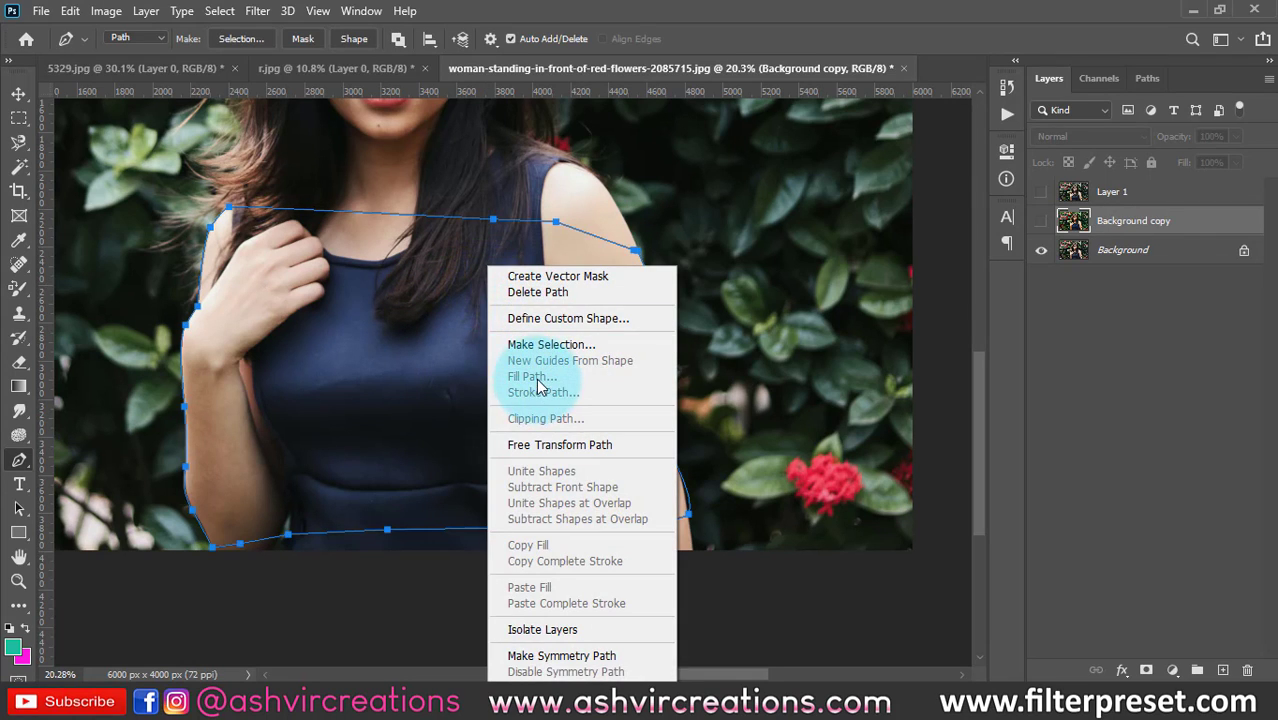
pyautogui.click(416, 313)
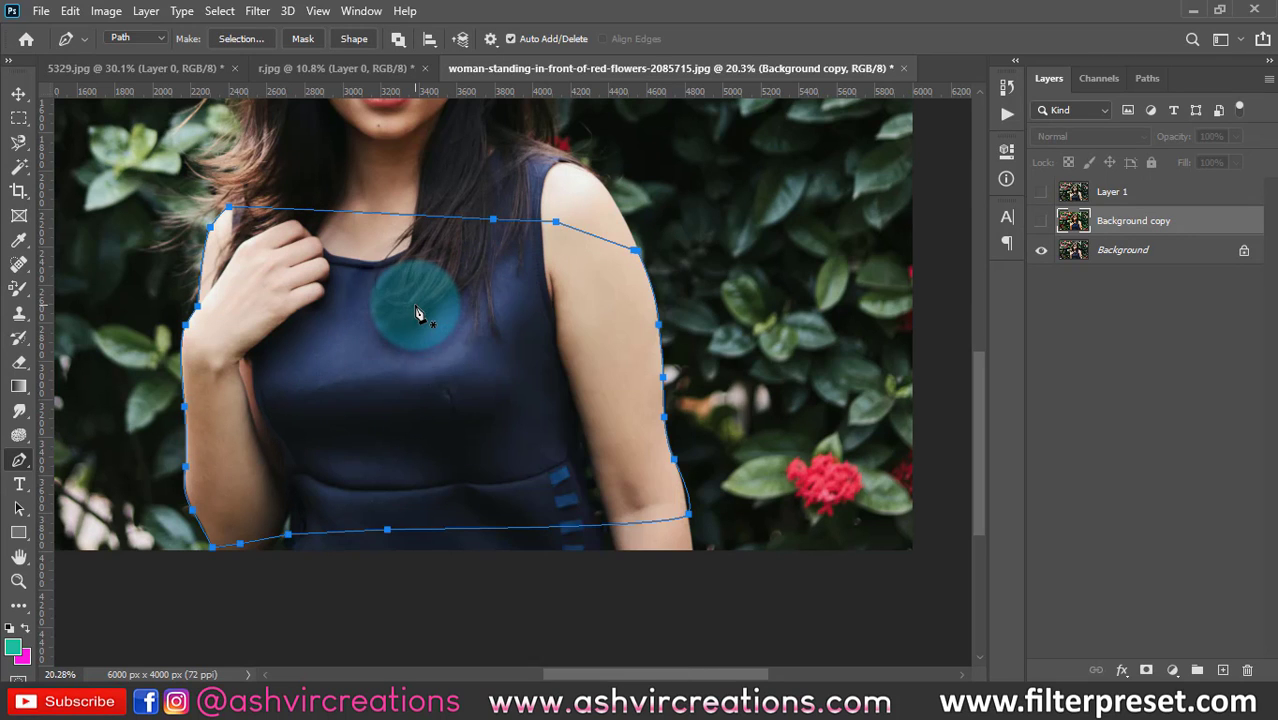
# Step: Load the closed path as a selection, examine its outline against the whole photo, and deselect it
pyautogui.hotkey('ctrl', 'Return')
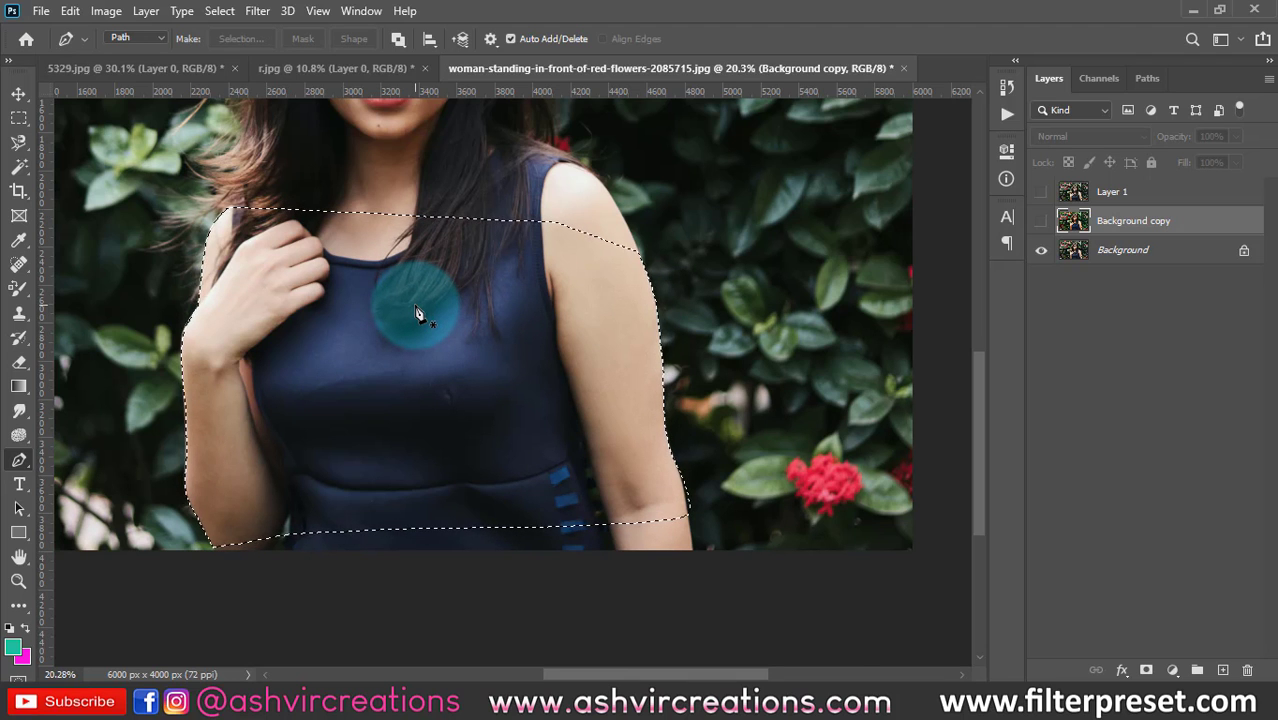
pyautogui.scroll(-5, 414, 334)
pyautogui.scroll(6, 628, 490)
pyautogui.moveTo(616, 539); pyautogui.dragTo(450, 400)
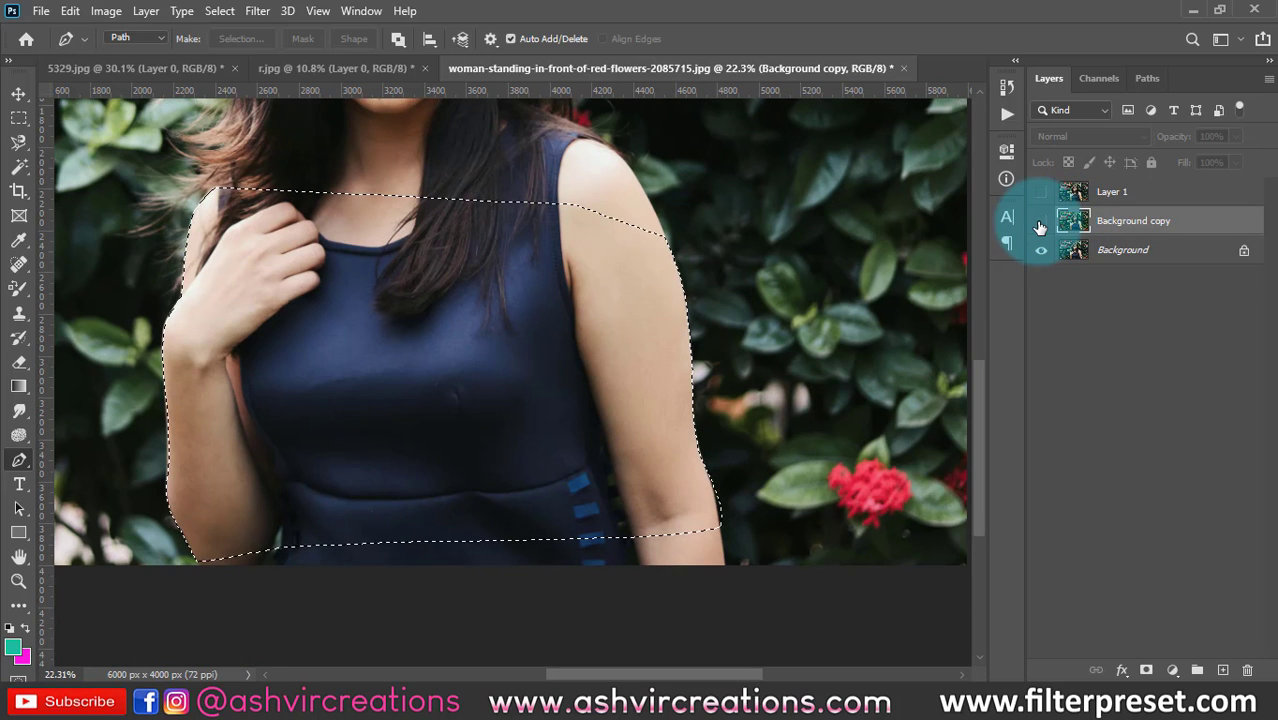
pyautogui.scroll(-3, 856, 257)
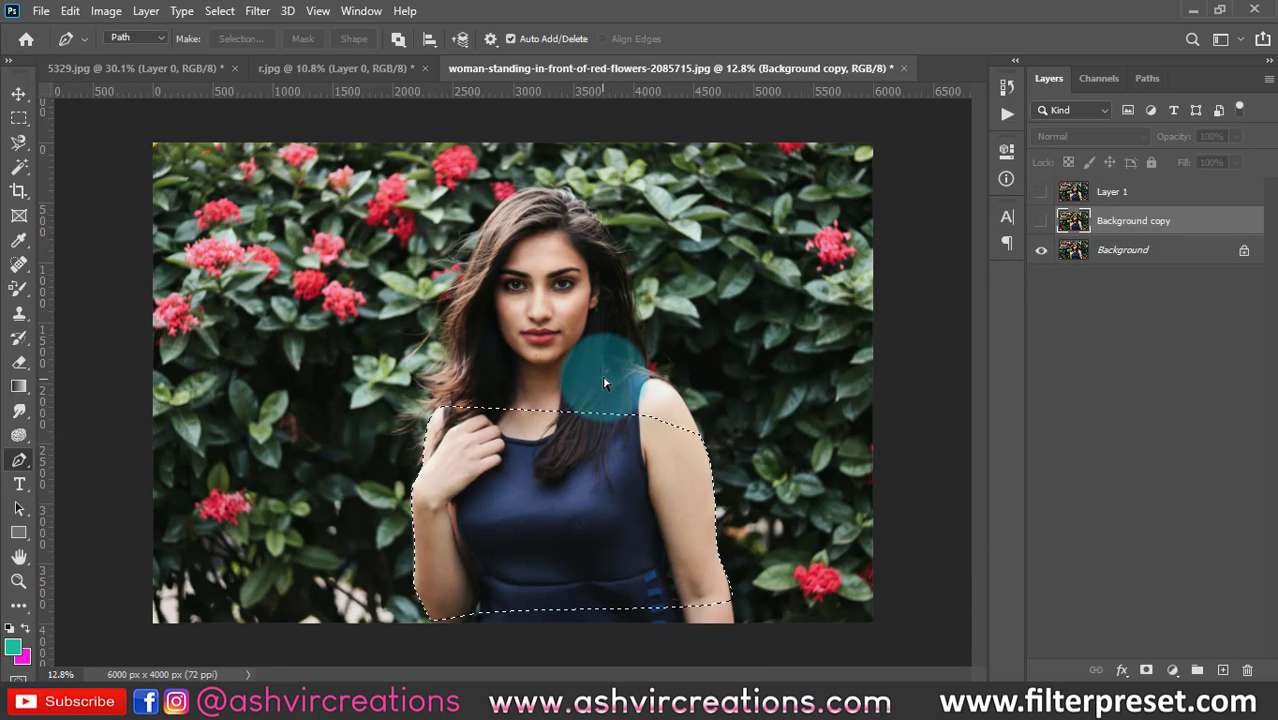
pyautogui.hotkey('ctrl', 'd')
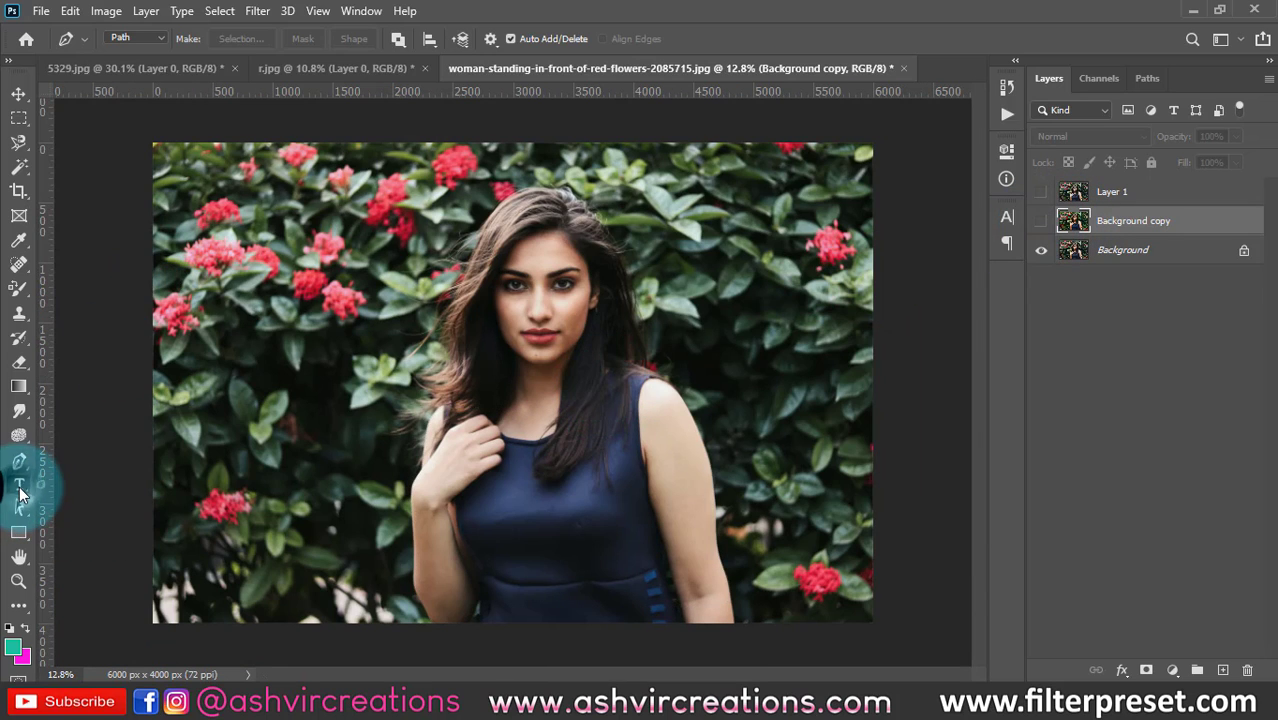